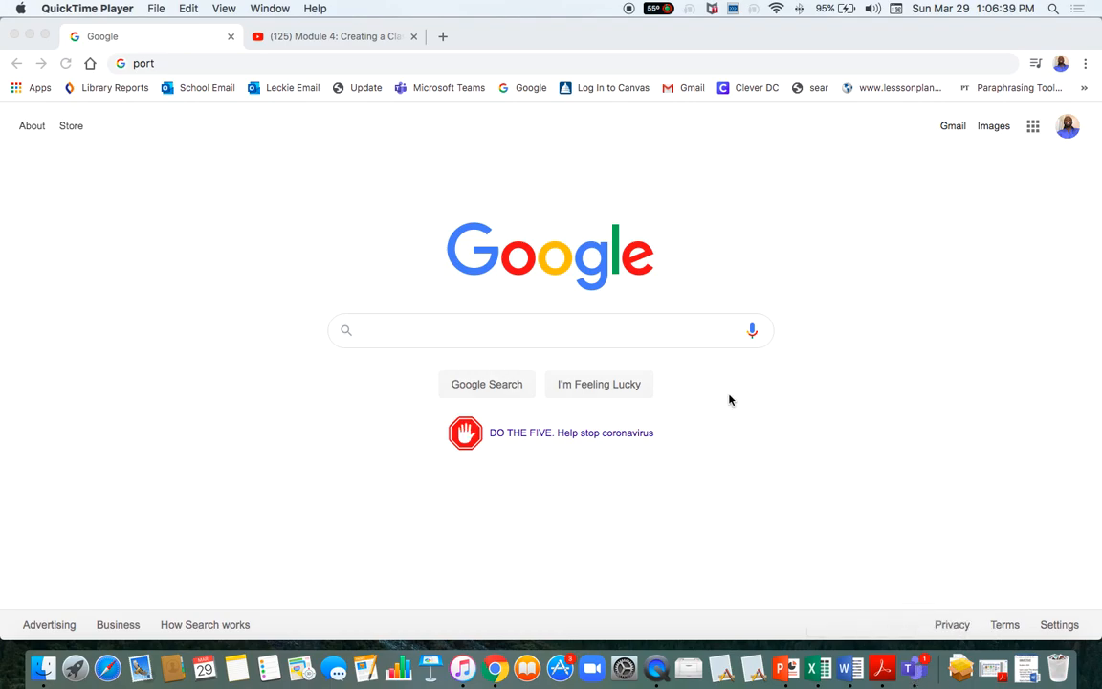
Search Google for 'download microsoft team'.
left_click(406, 337)
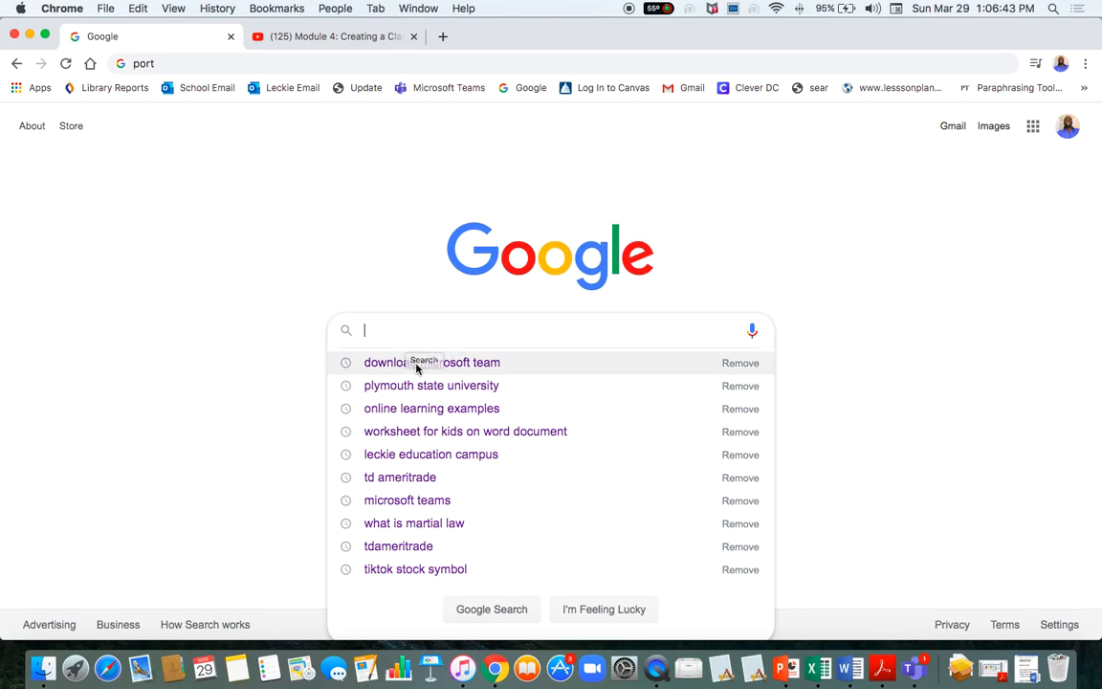
type("downloa")
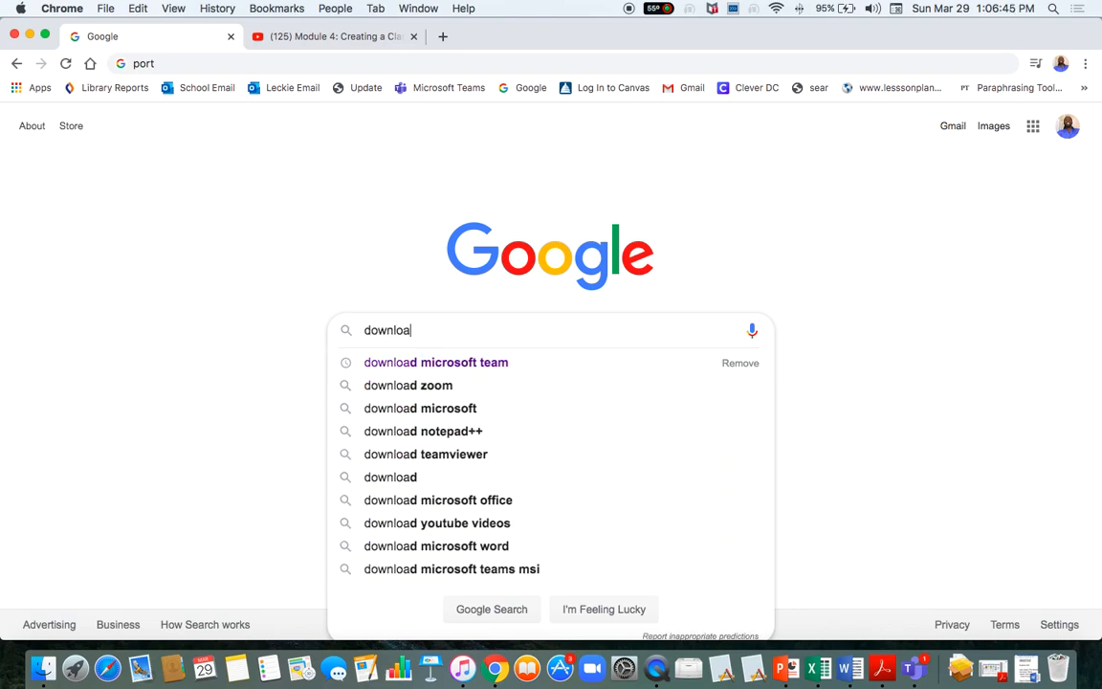
type("d micr")
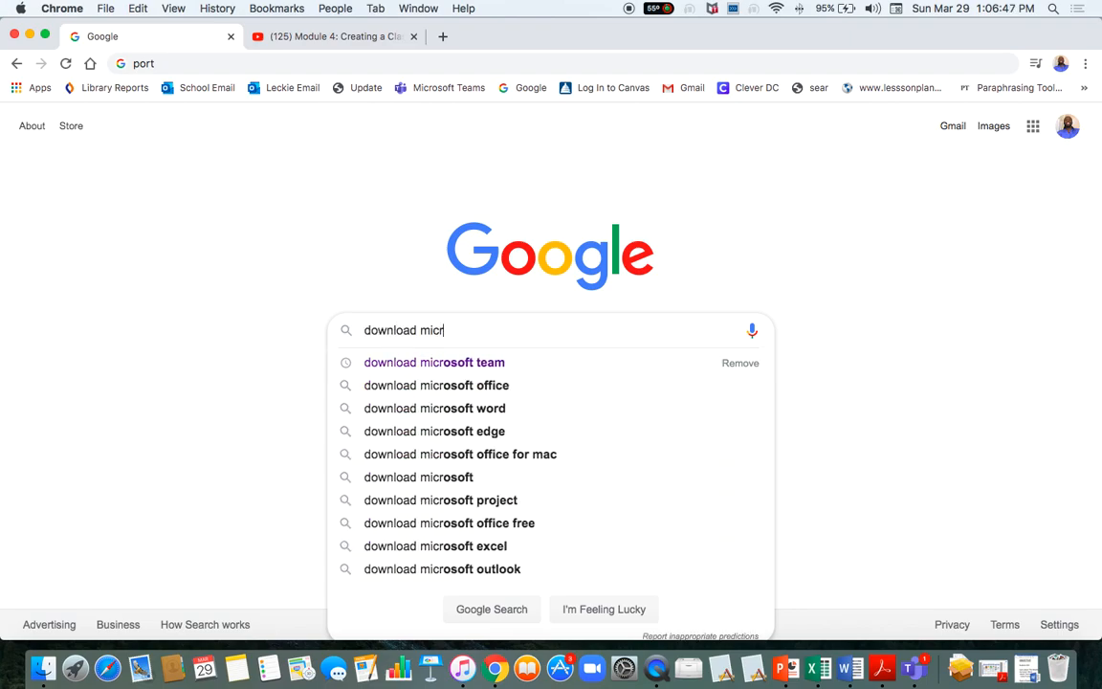
type("osoft team")
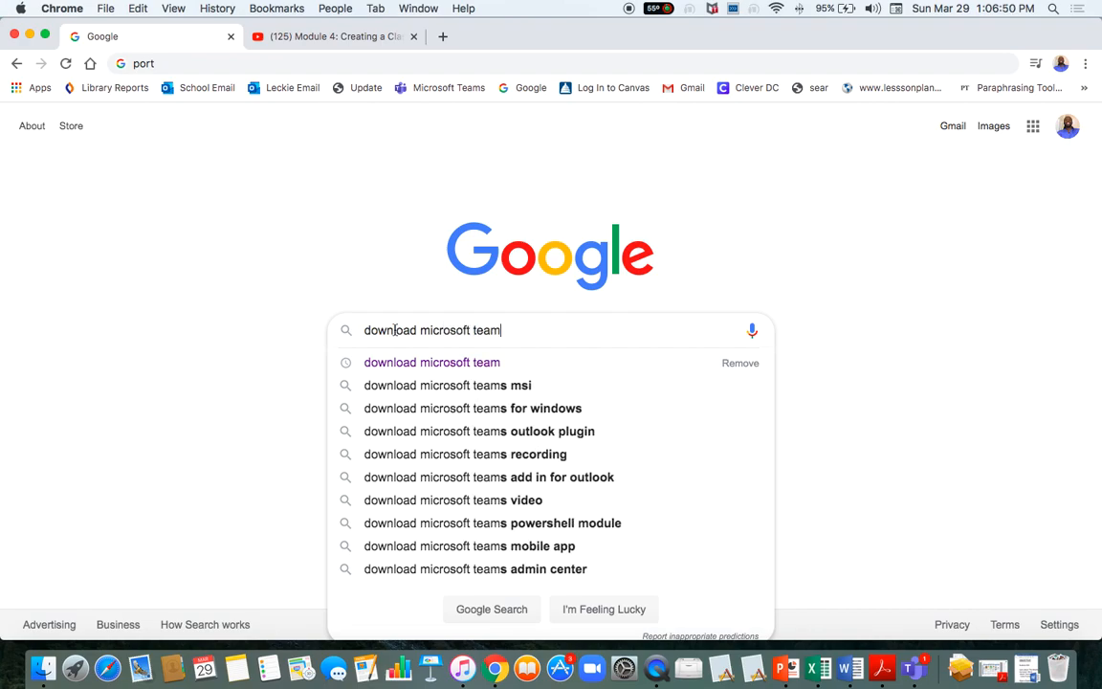
key("Return")
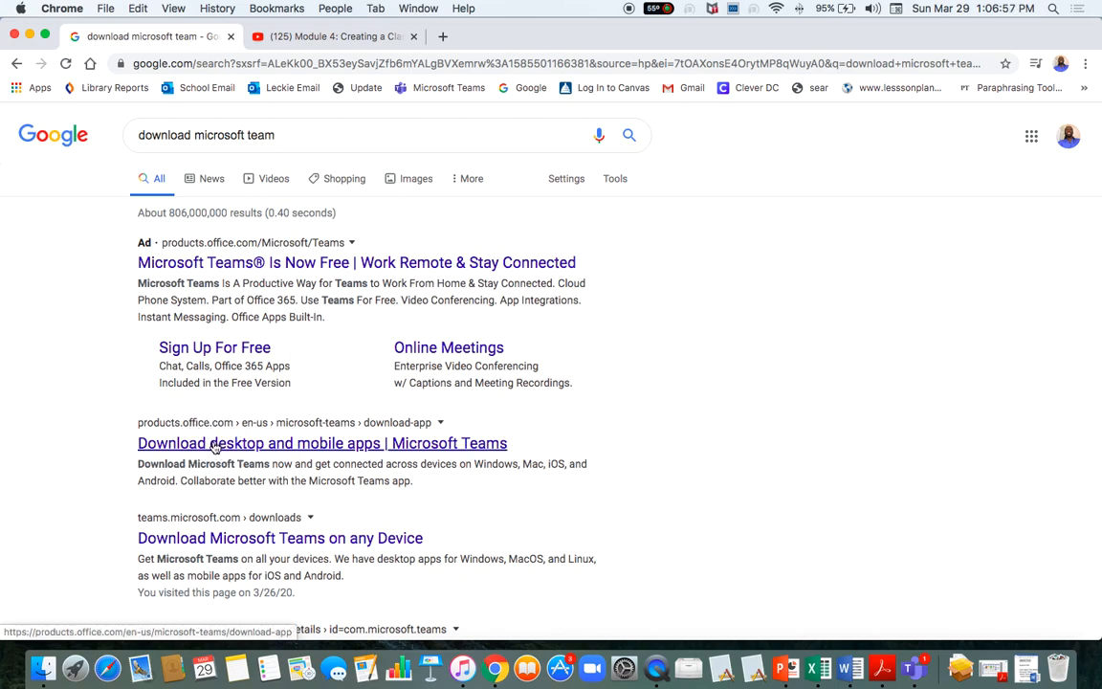
Download the Teams installer for Mac from the Microsoft Teams download page.
left_click(215, 447)
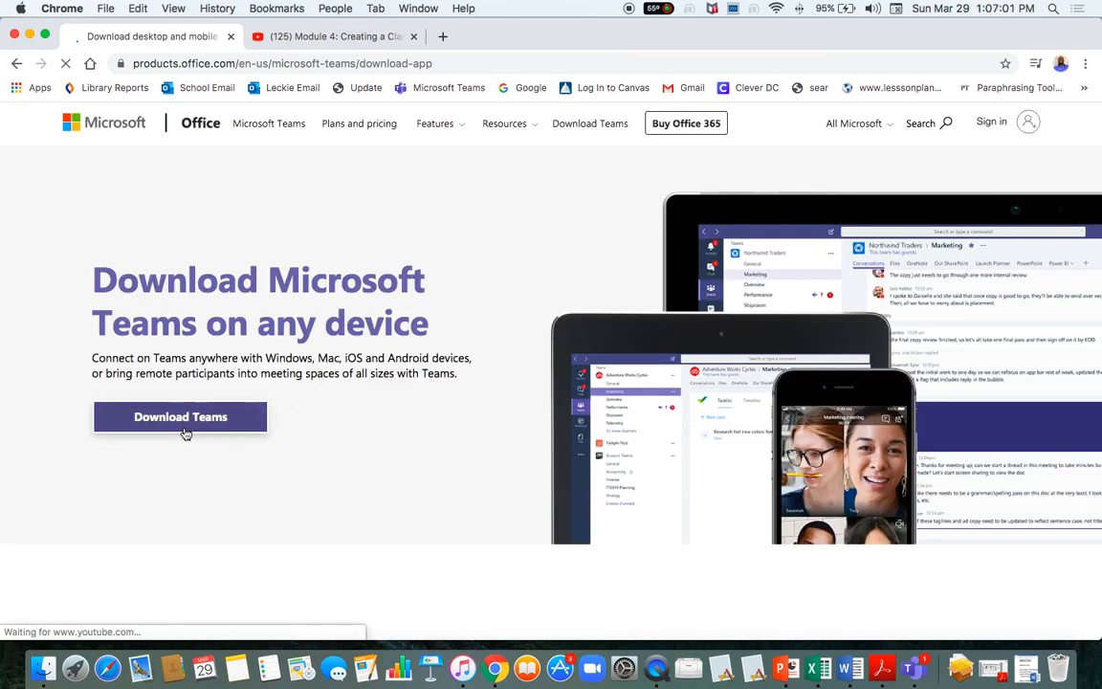
left_click(184, 432)
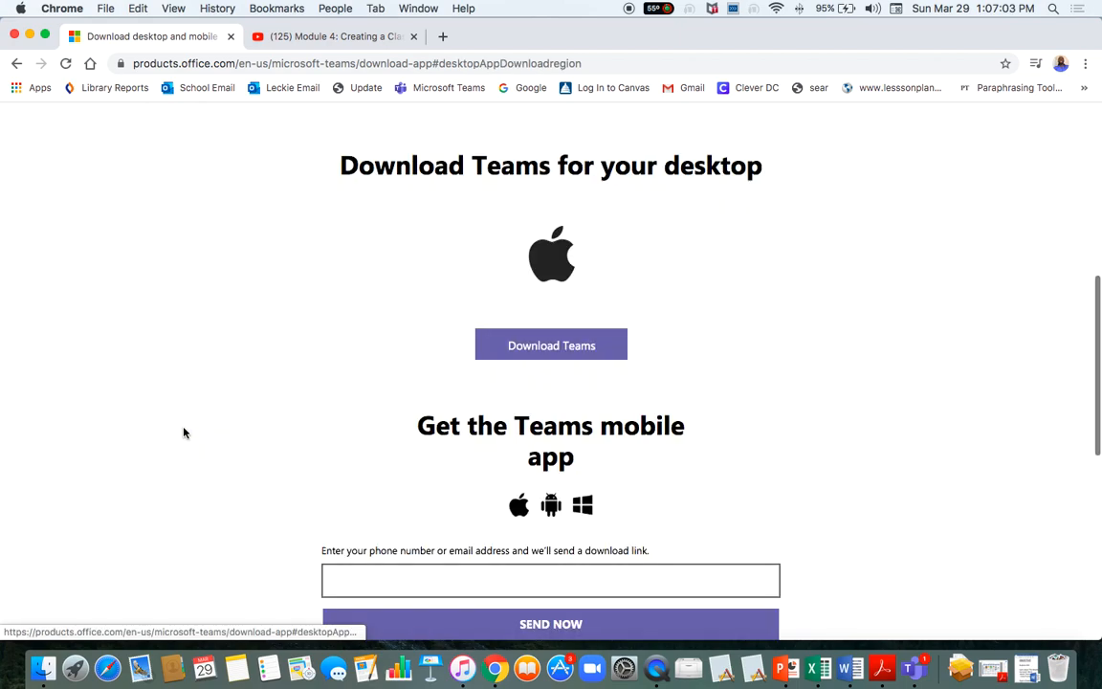
left_click(551, 354)
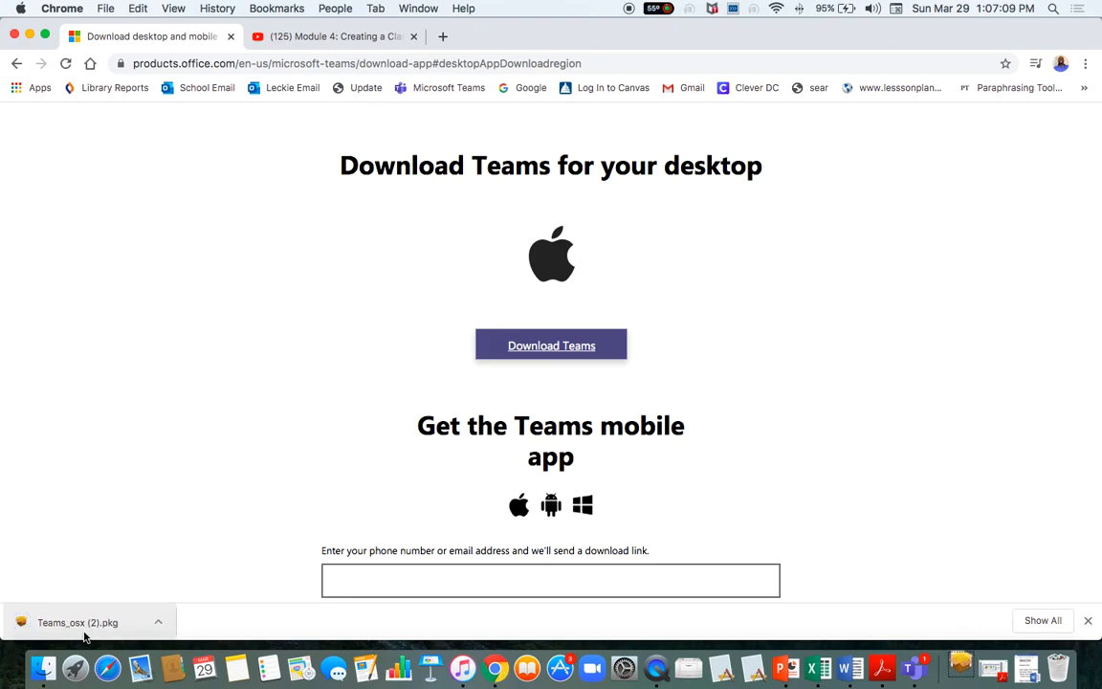
Open the downloaded Teams_osx (2).pkg, close its installer, and navigate back to Google.
left_click(85, 629)
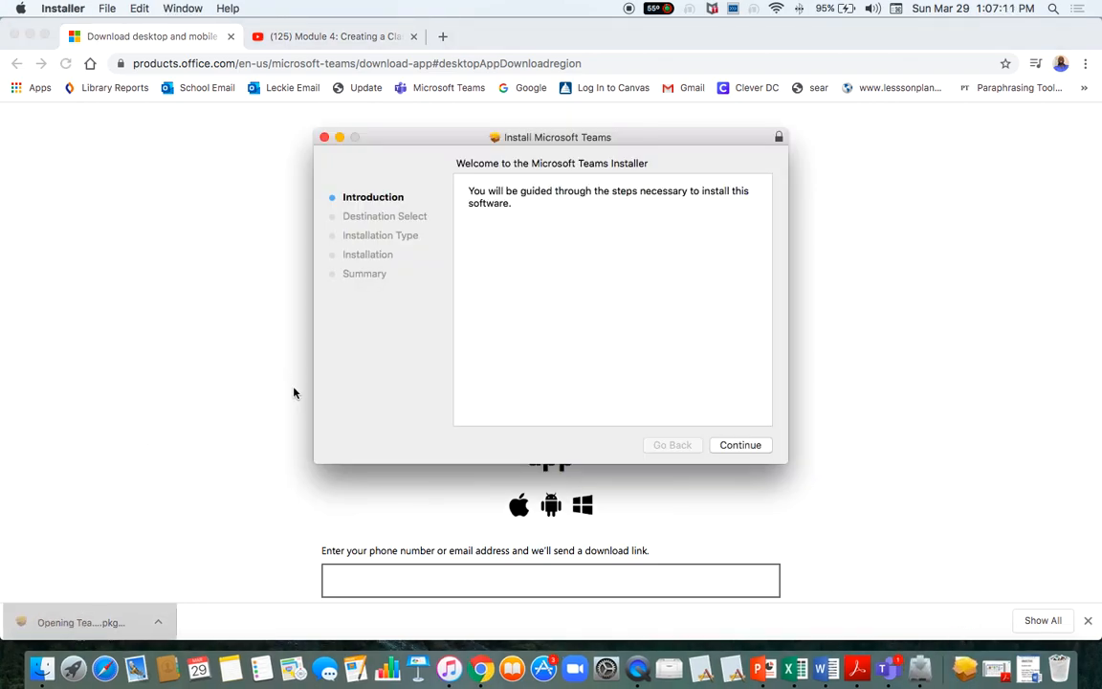
left_click(324, 137)
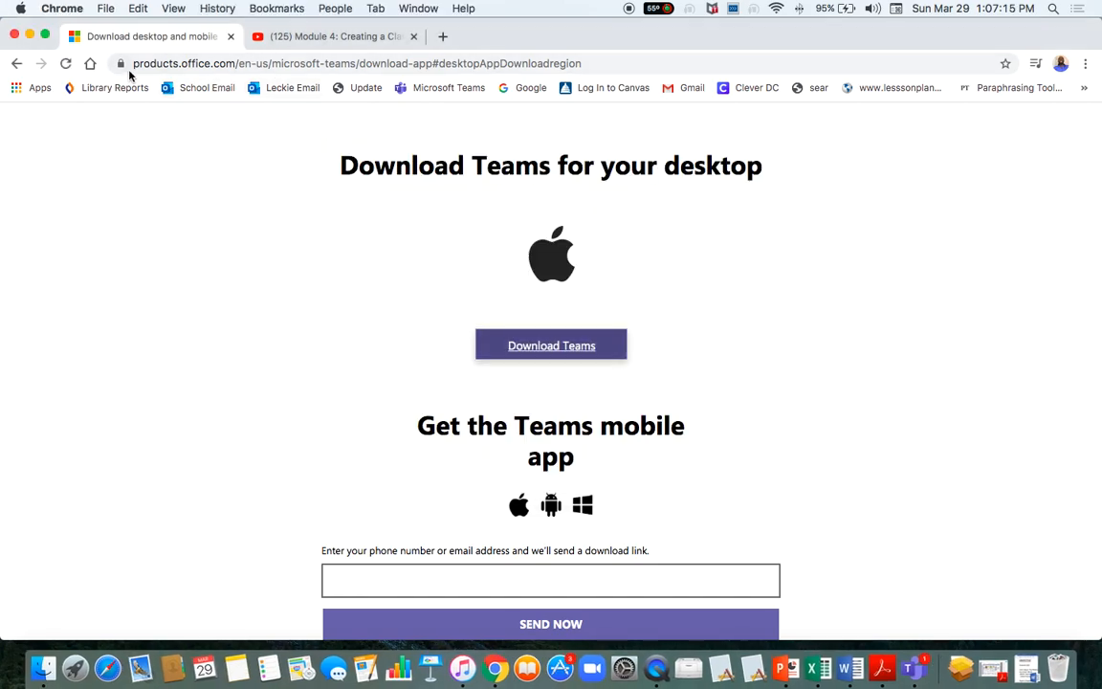
left_click(17, 64)
left_click(17, 64)
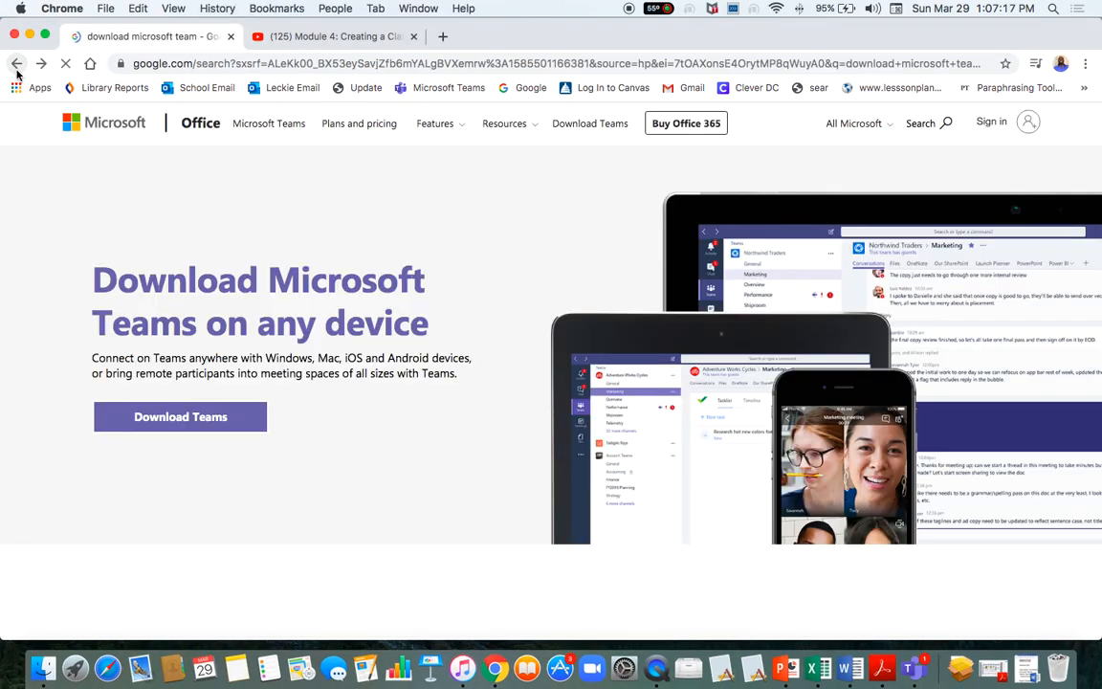
left_click(17, 64)
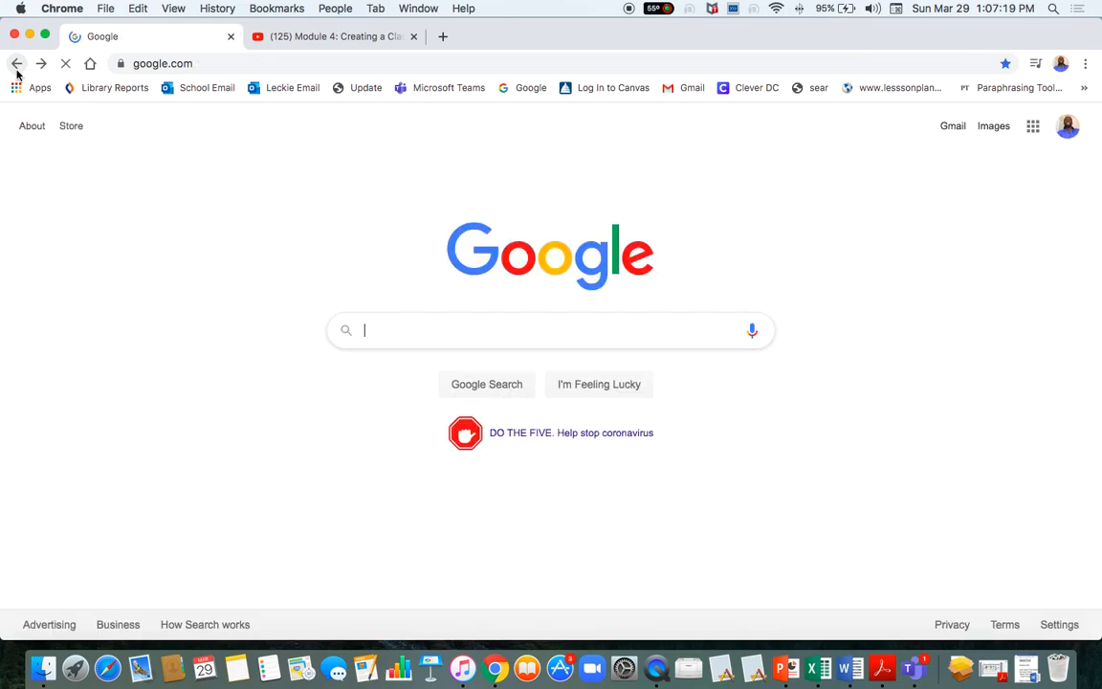
Load portal.office.com in the browser.
left_click(191, 63)
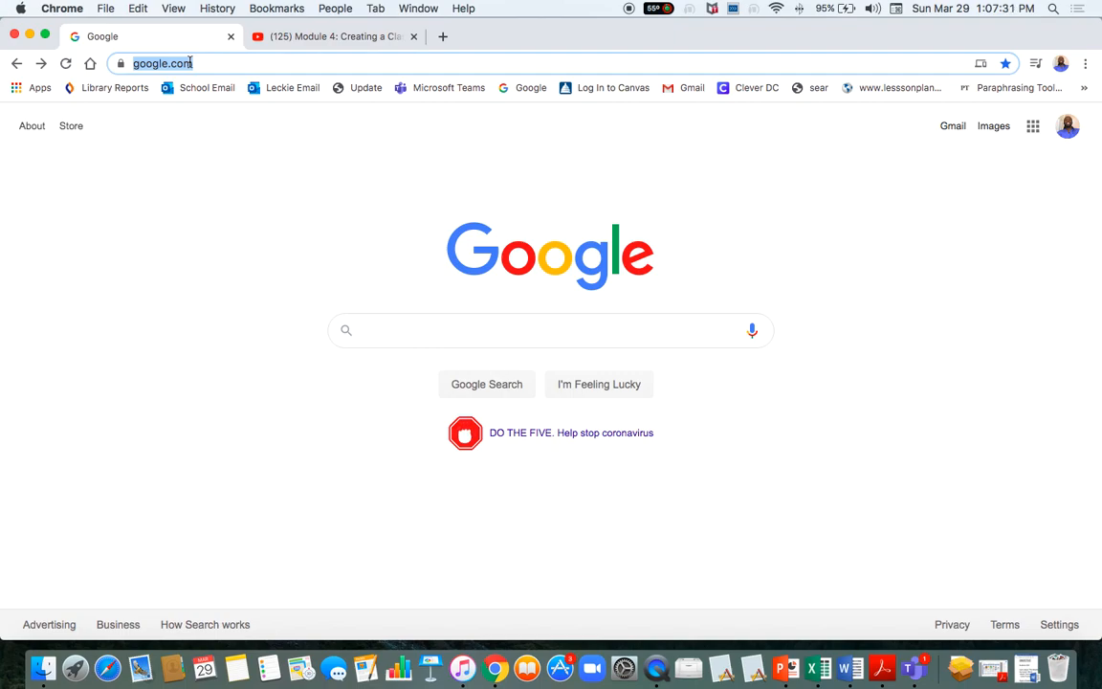
type("portal")
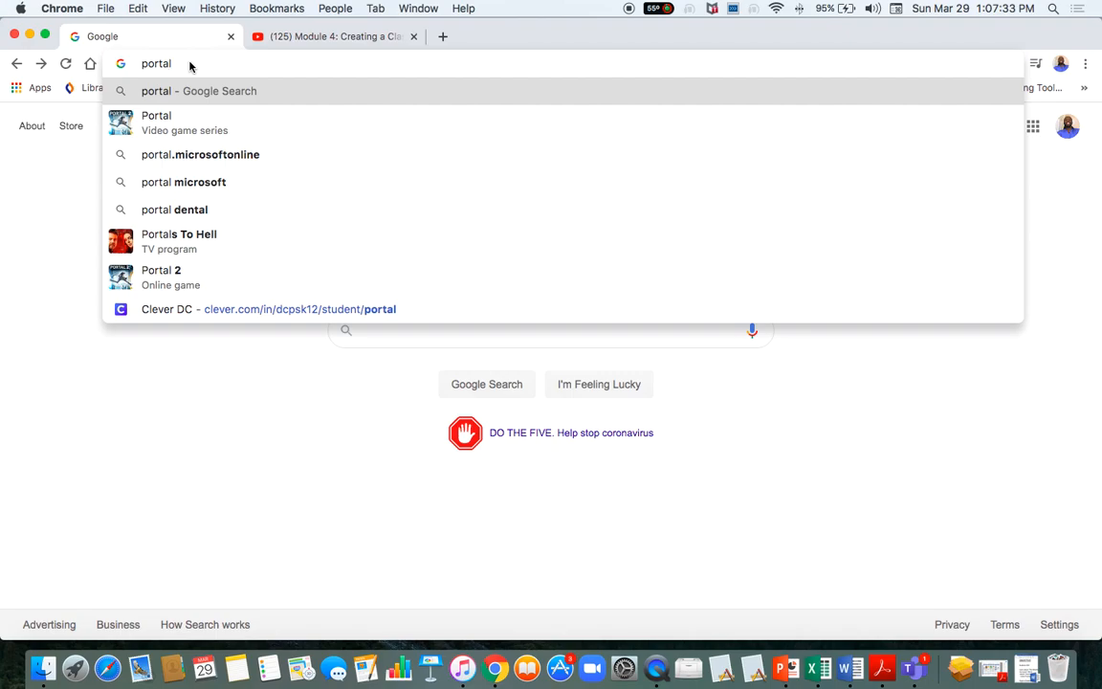
type(".office")
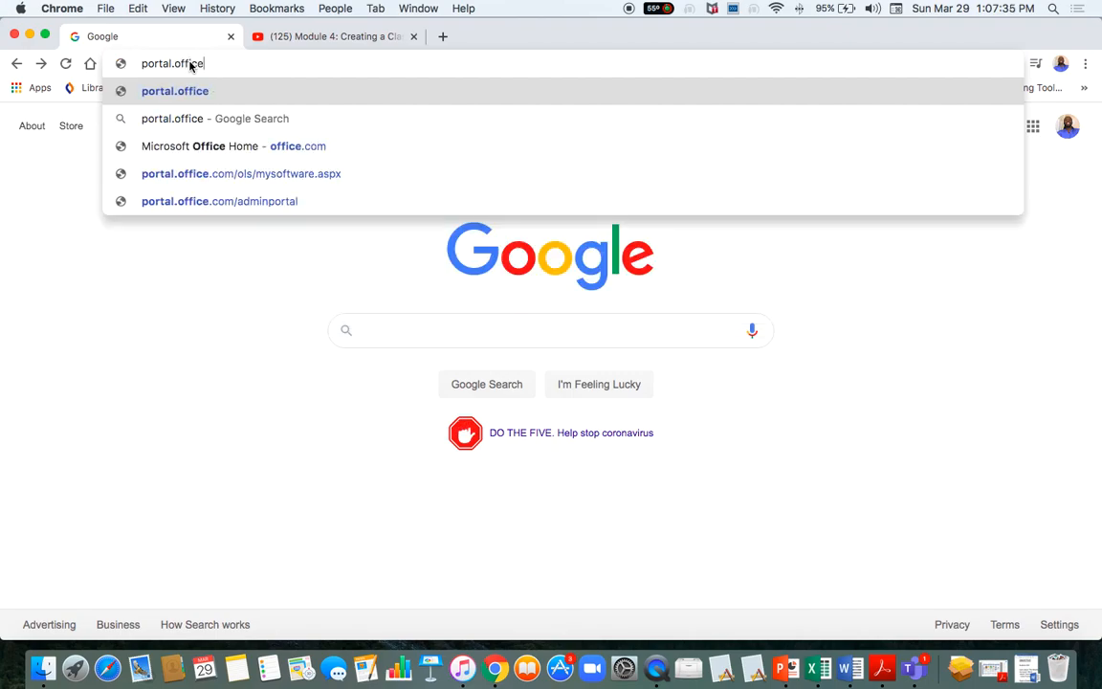
type(".com")
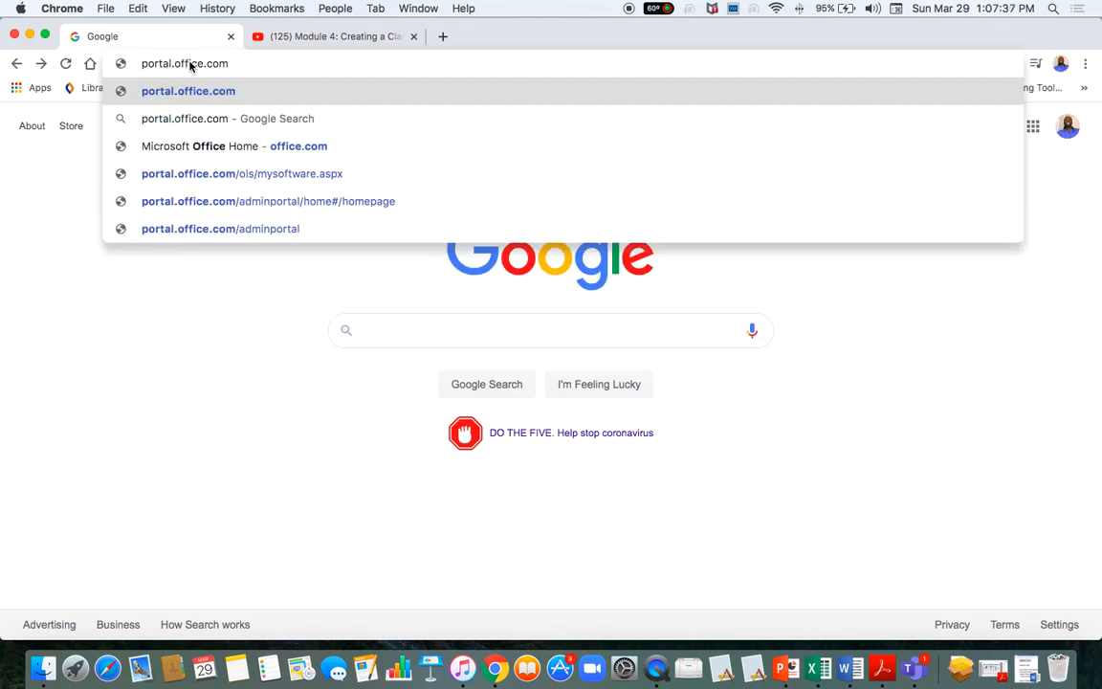
key("Return")
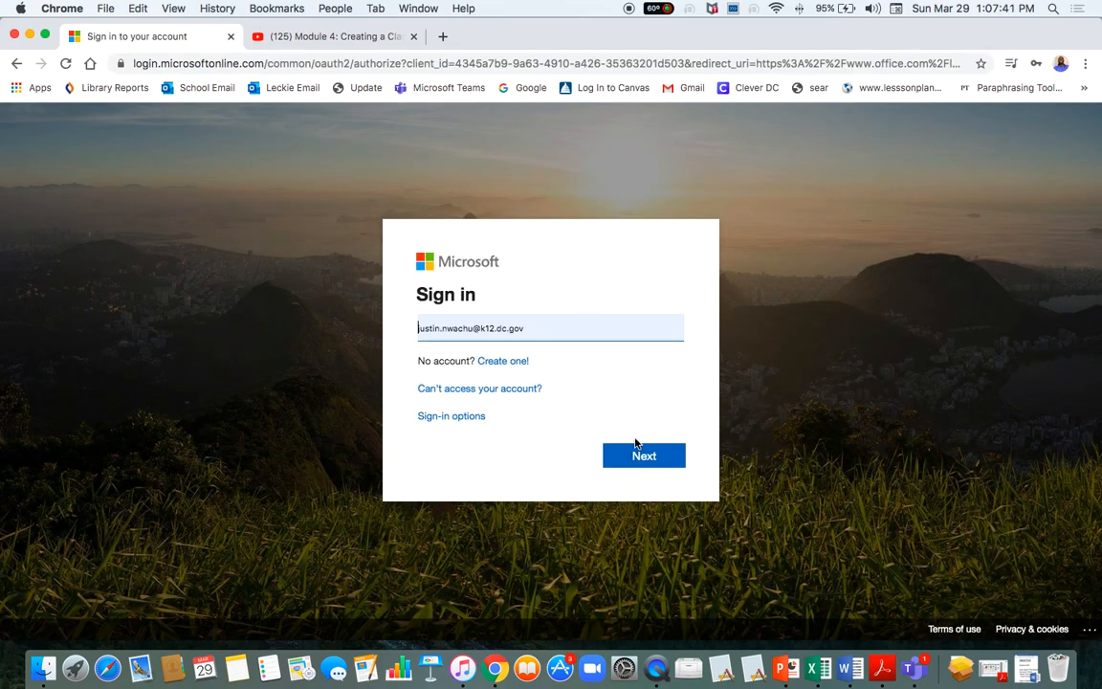
Sign in with the saved school account and choose to stay signed in.
left_click(646, 458)
left_click(629, 415)
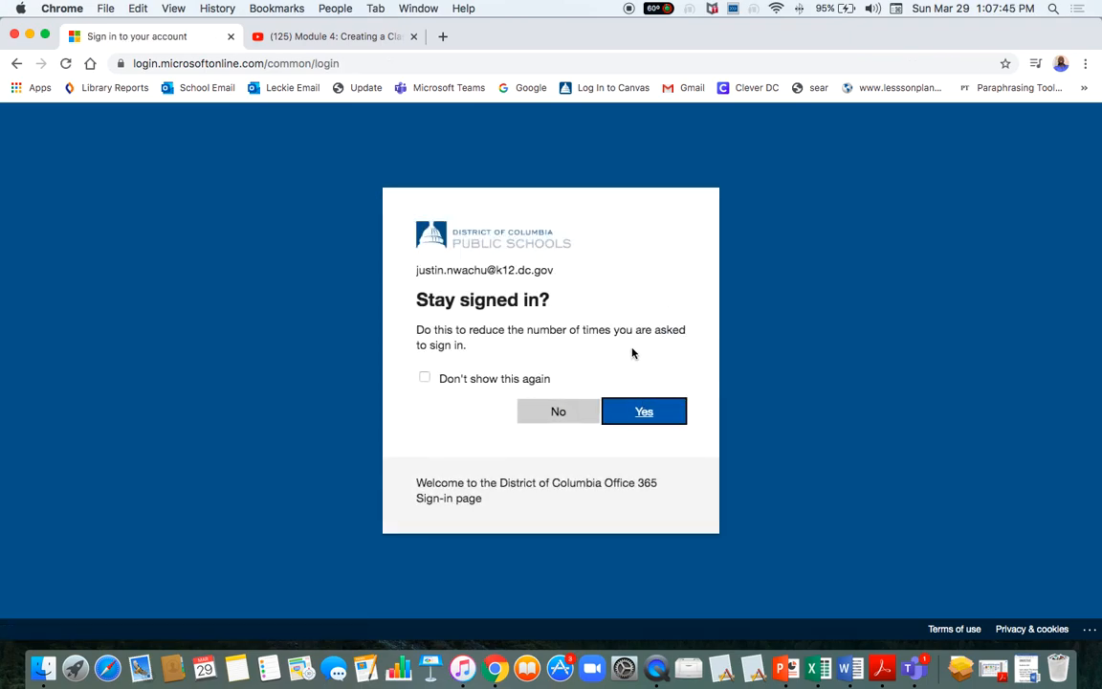
left_click(426, 379)
left_click(637, 417)
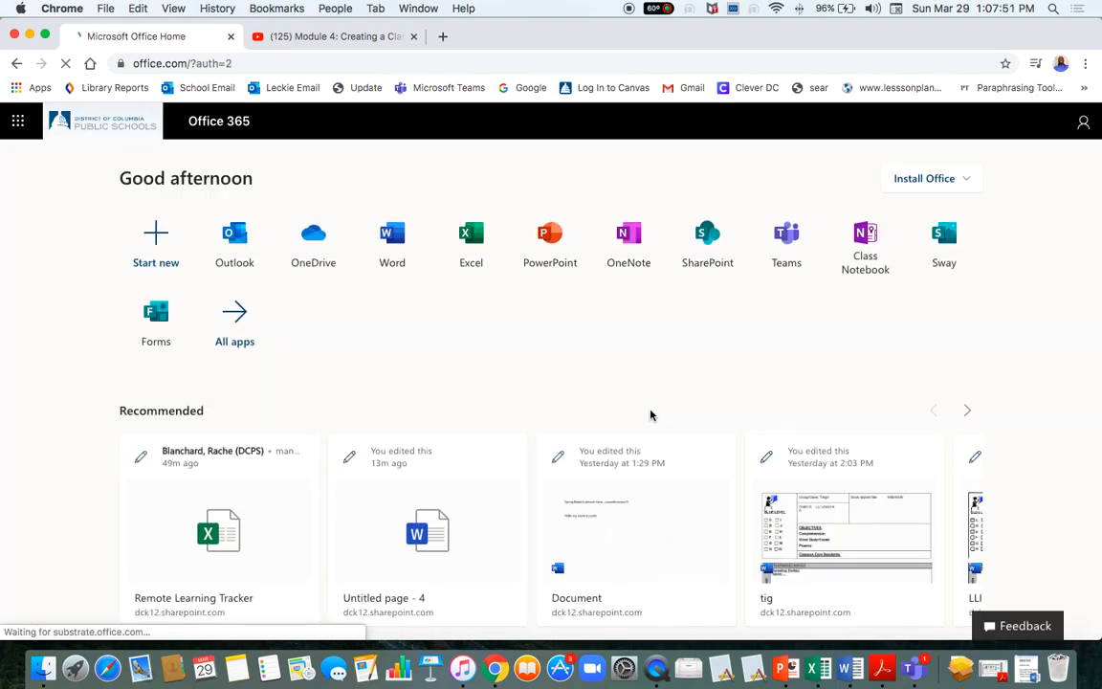
Launch the Teams app tile from the Office 365 home page.
left_click(789, 258)
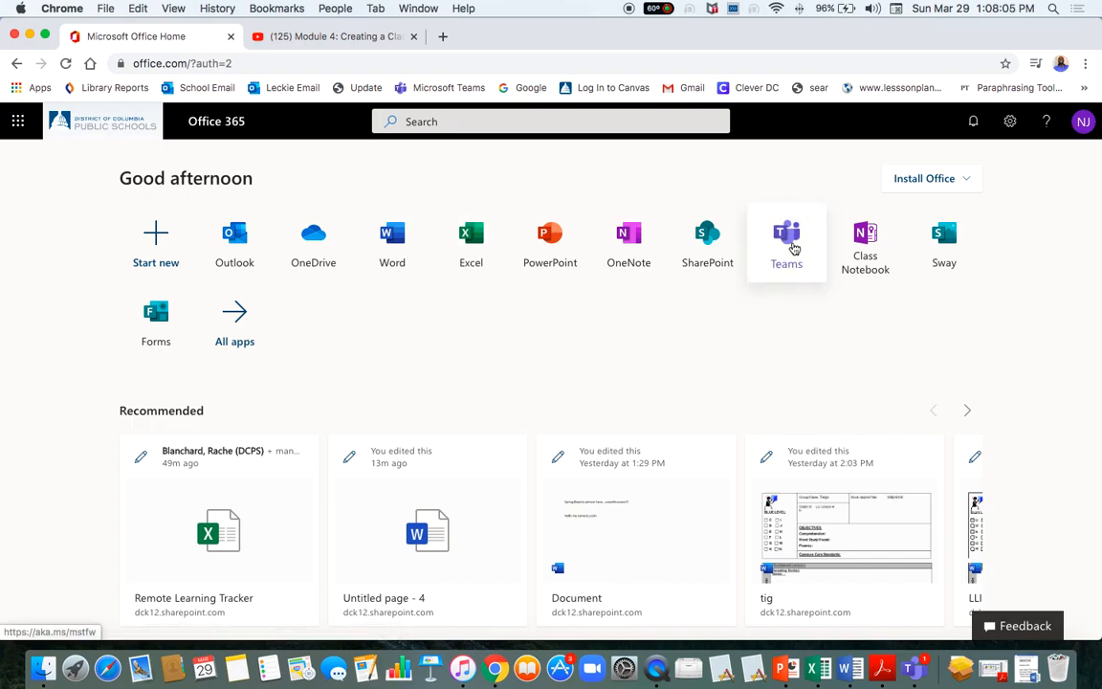
left_click(787, 241)
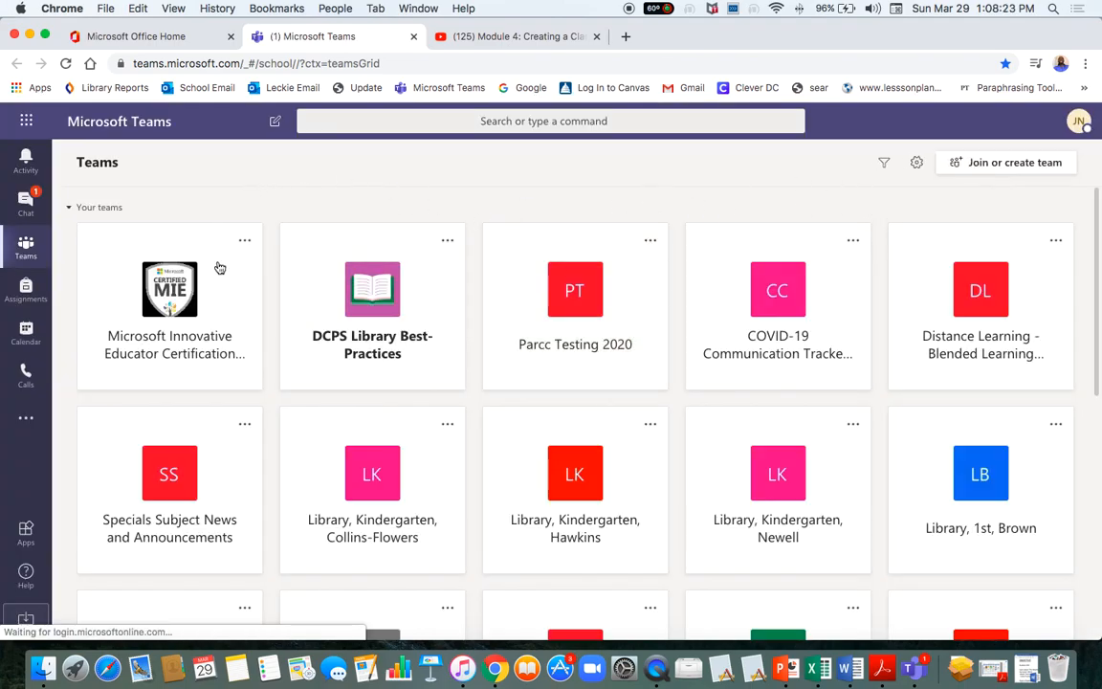
scroll(348, 448, "down", 8)
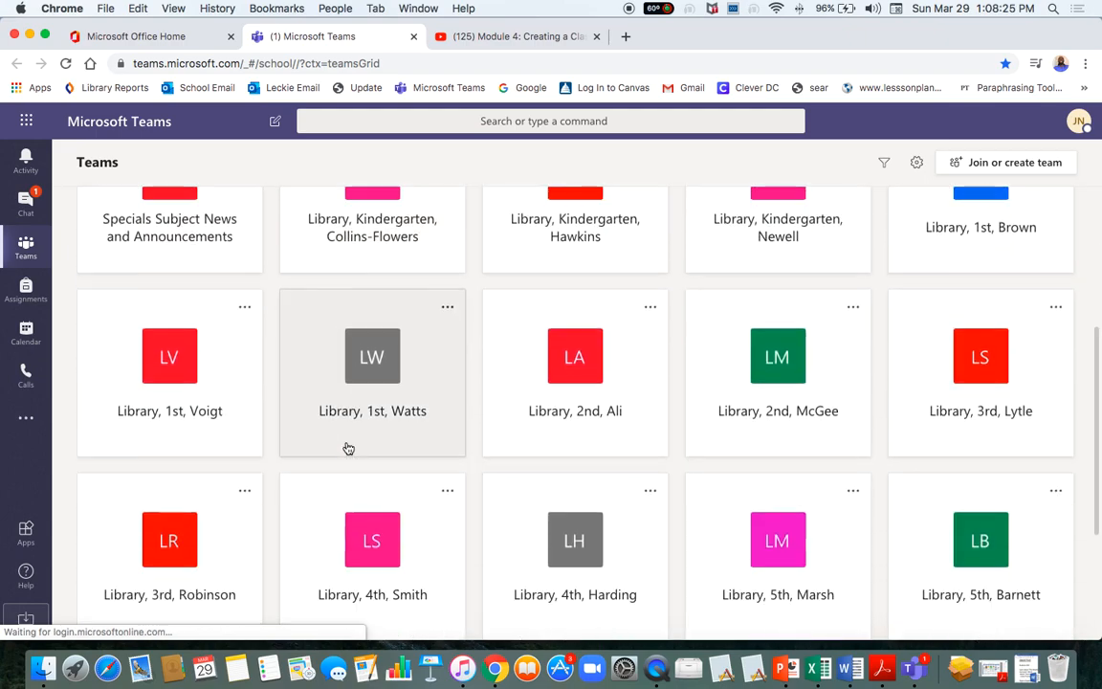
scroll(349, 448, "up", 8)
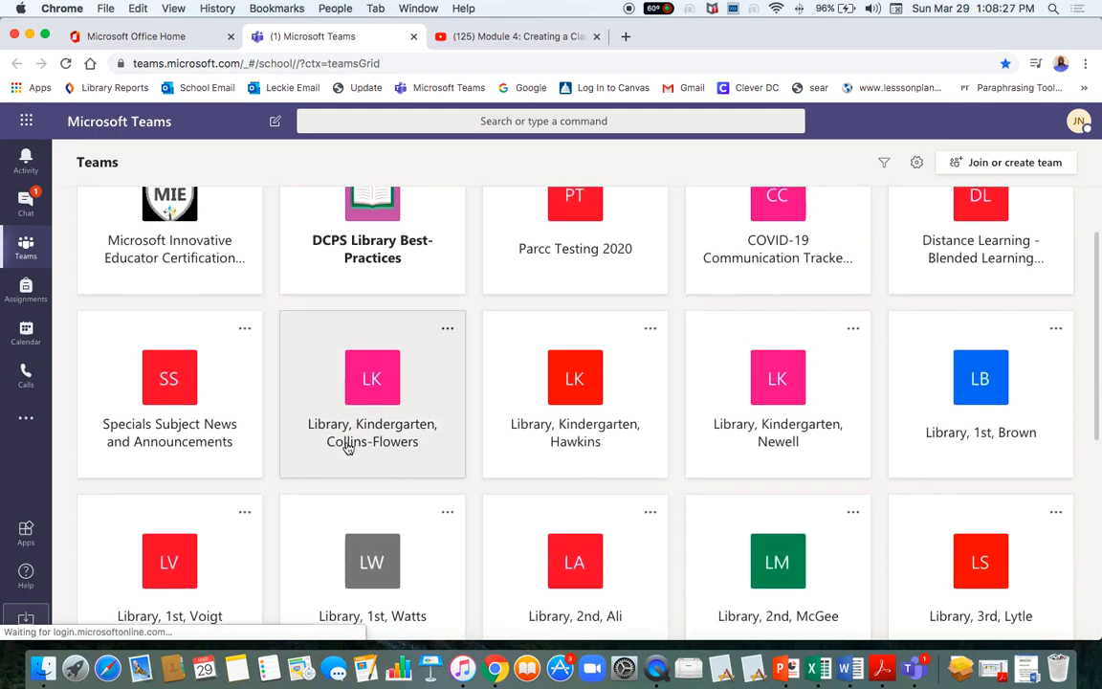
scroll(349, 449, "down", 4)
scroll(348, 449, "up", 3)
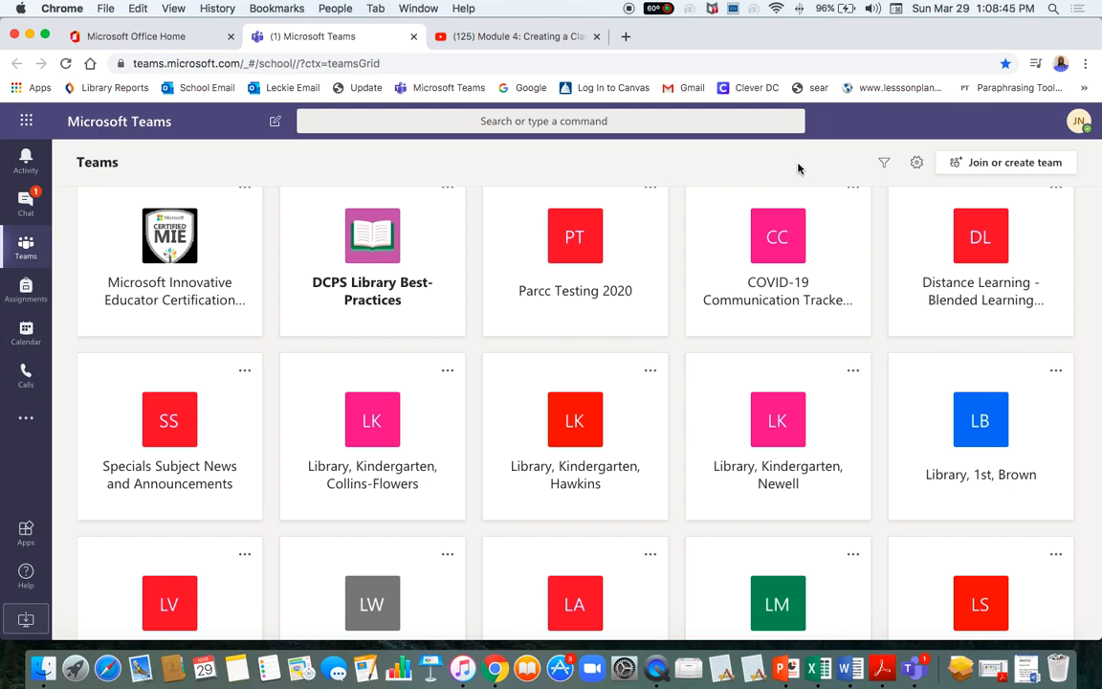
Try a test team code on the Join or create team page, then clear it.
left_click(991, 164)
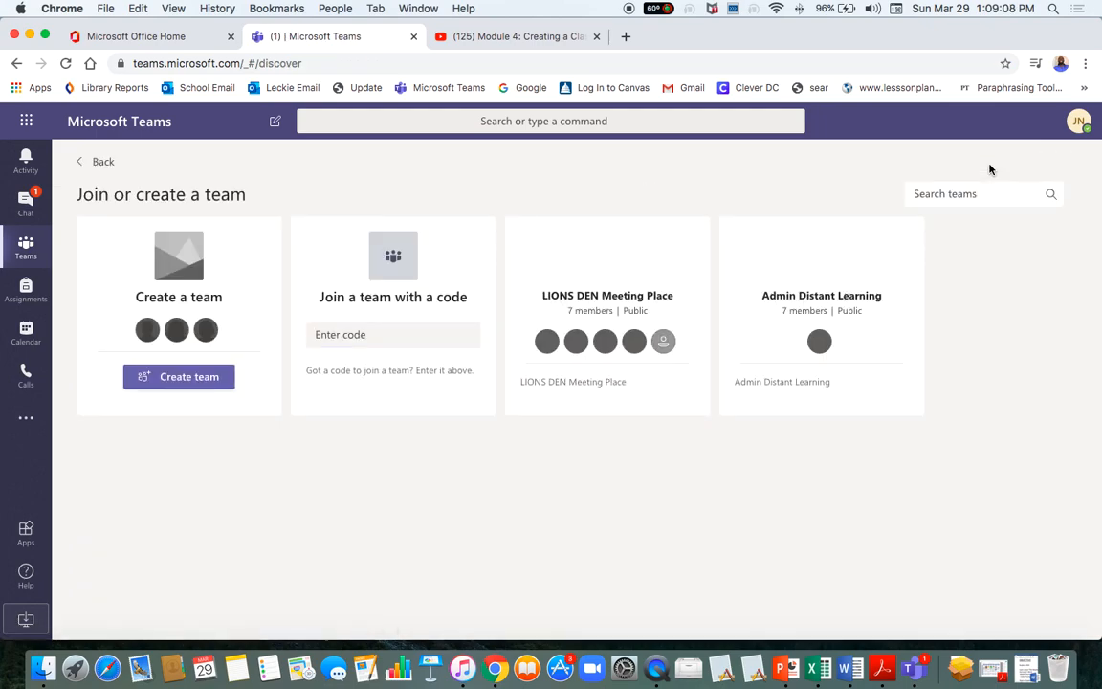
left_click(348, 337)
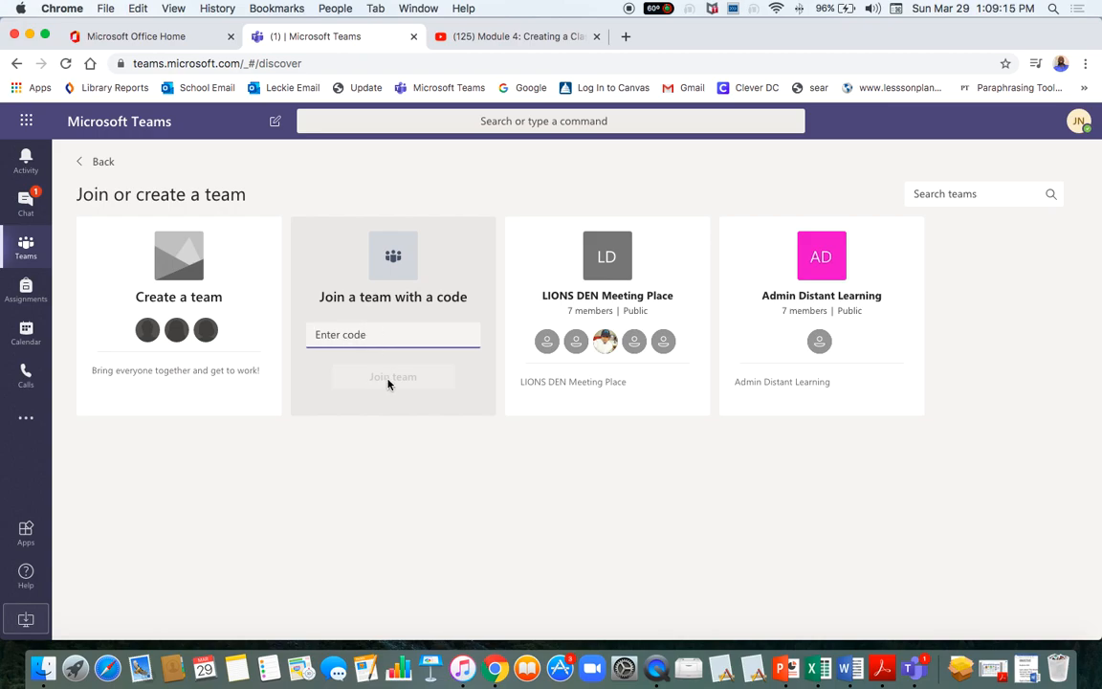
type("dfdsdf")
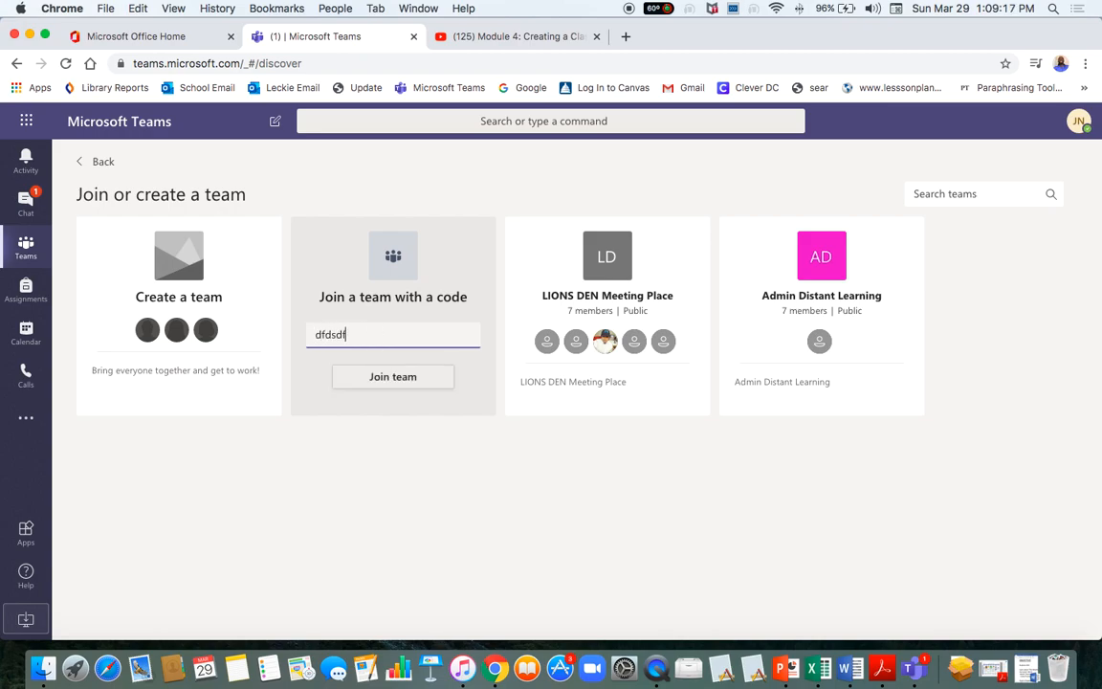
key("BackSpace")
key("BackSpace")
key("BackSpace")
key("BackSpace")
key("BackSpace")
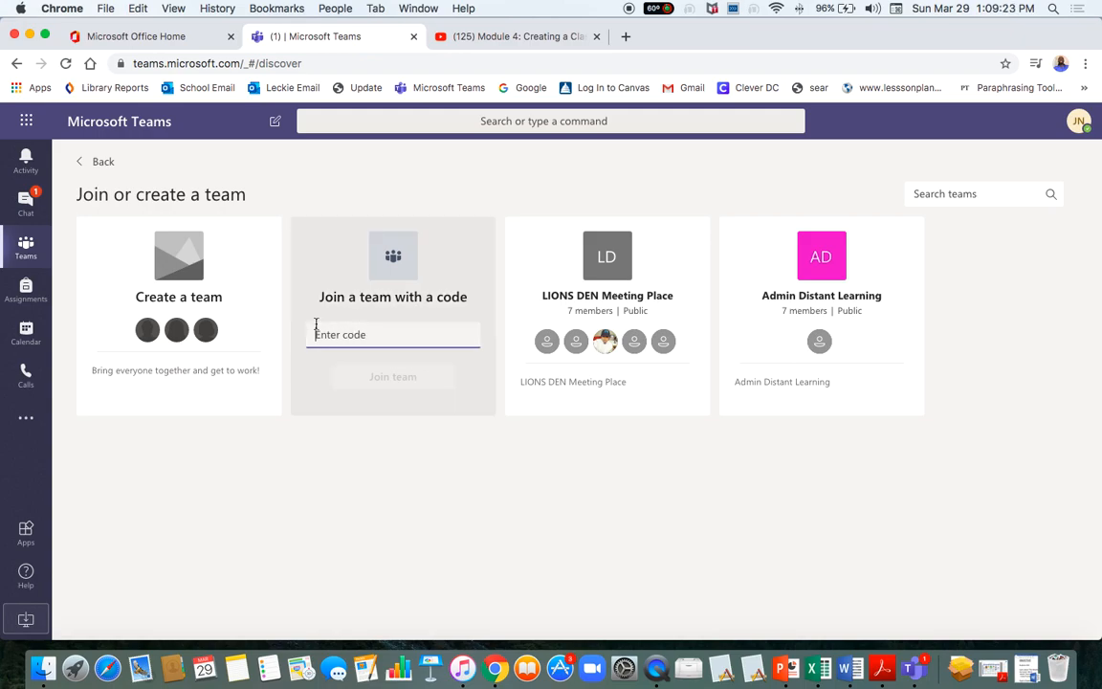
Go back to the teams grid and start creating a new team.
mouse_move(176, 290)
left_click(101, 161)
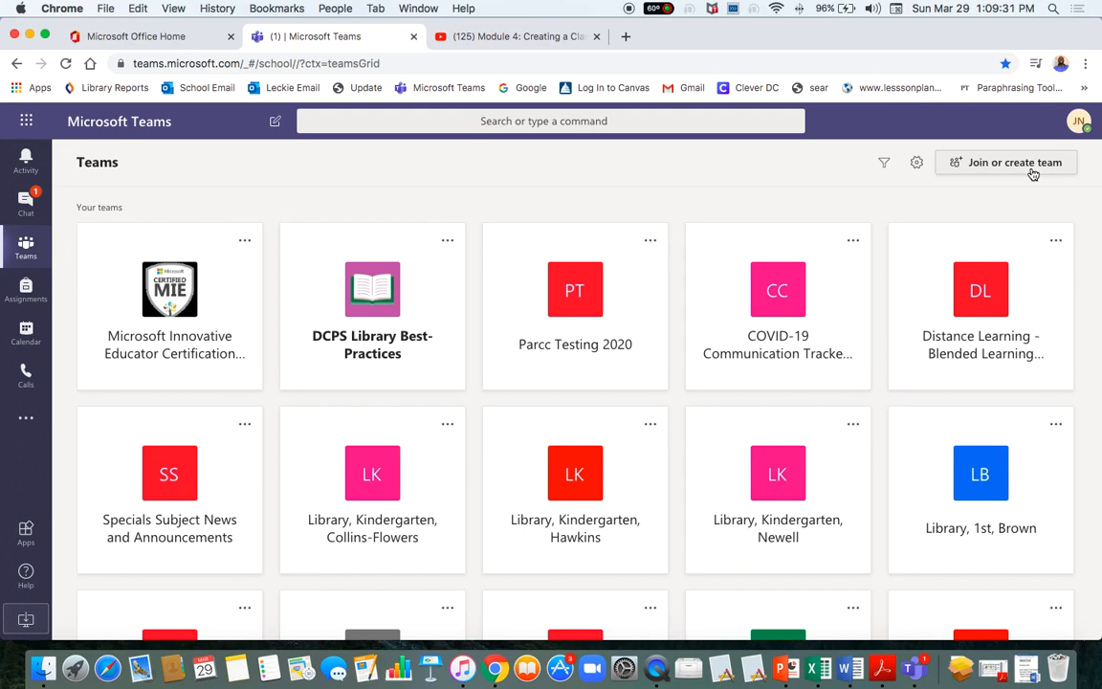
left_click(1031, 175)
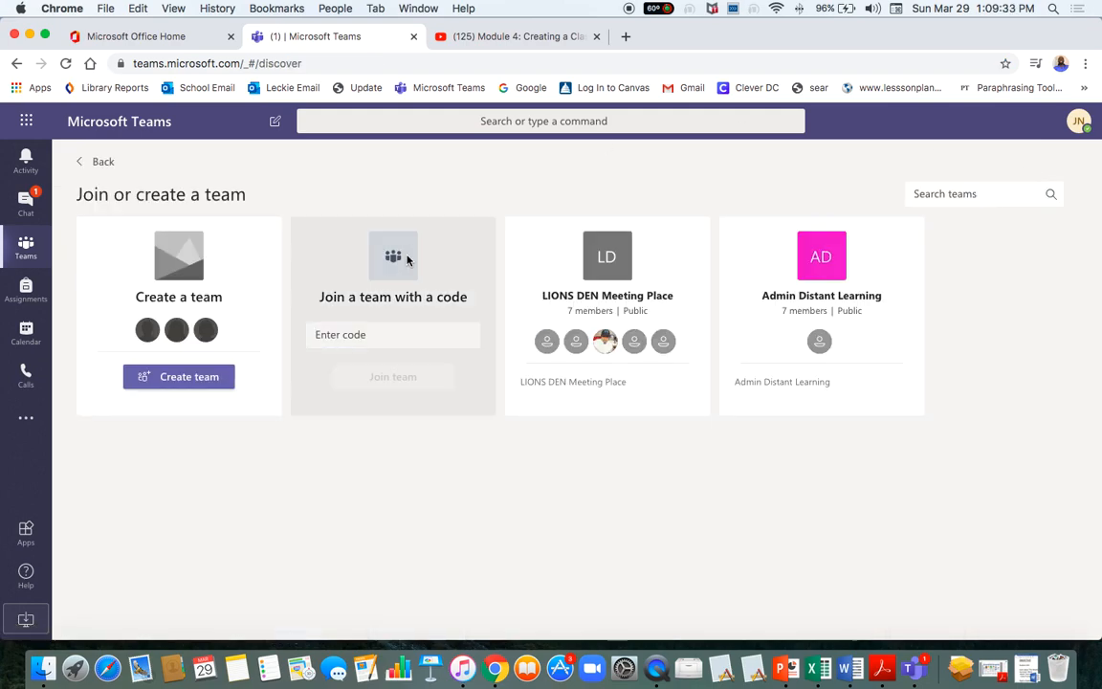
left_click(168, 384)
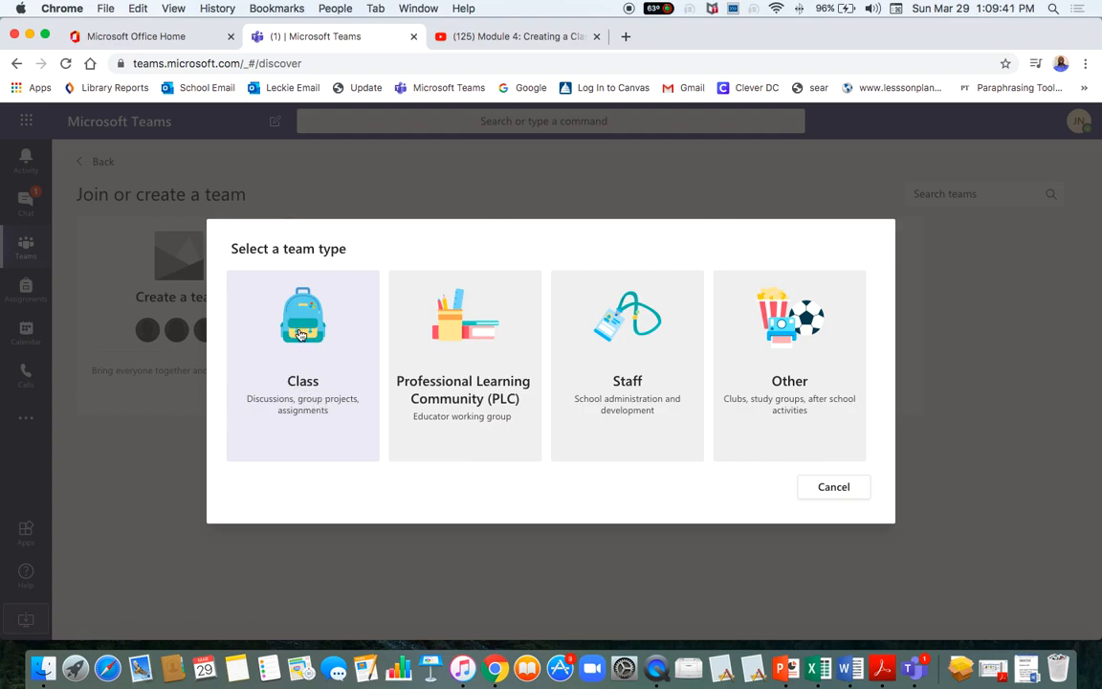
Choose Class, name the team for the teacher's 5th Grade Math, and describe it 'algebra 1'.
left_click(310, 391)
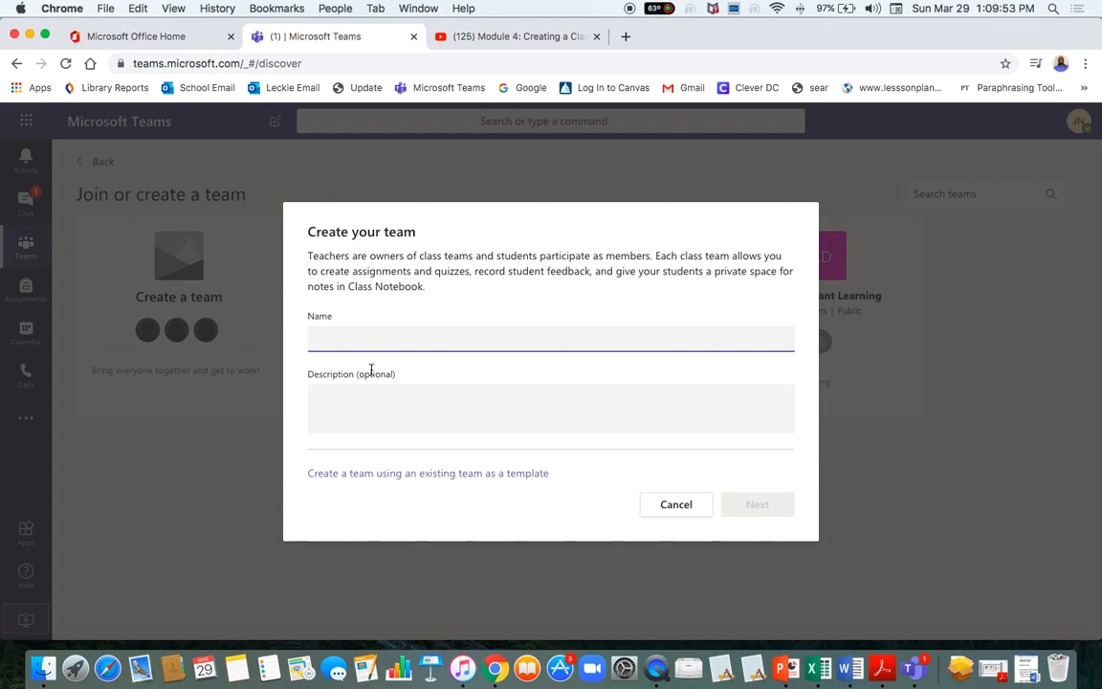
type("5th Grade MA")
key("BackSpace")
key("BackSpace")
key("BackSpace")
key("BackSpace")
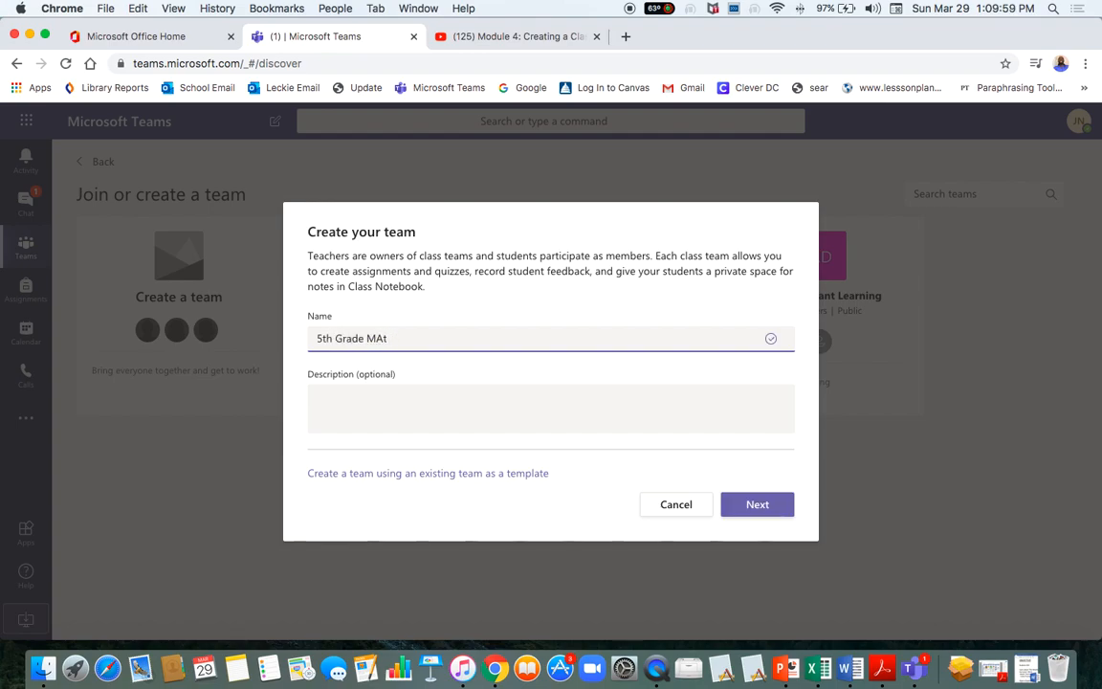
type("Math")
left_click(318, 339)
type("Johnson")
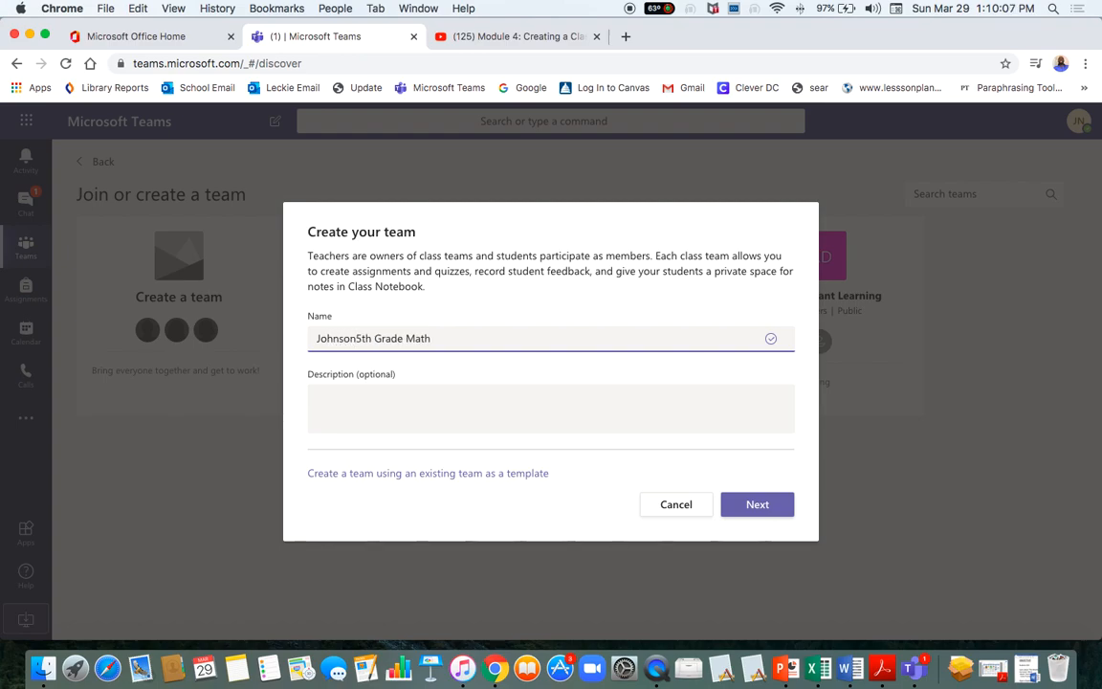
type(" Mr.")
left_click(378, 411)
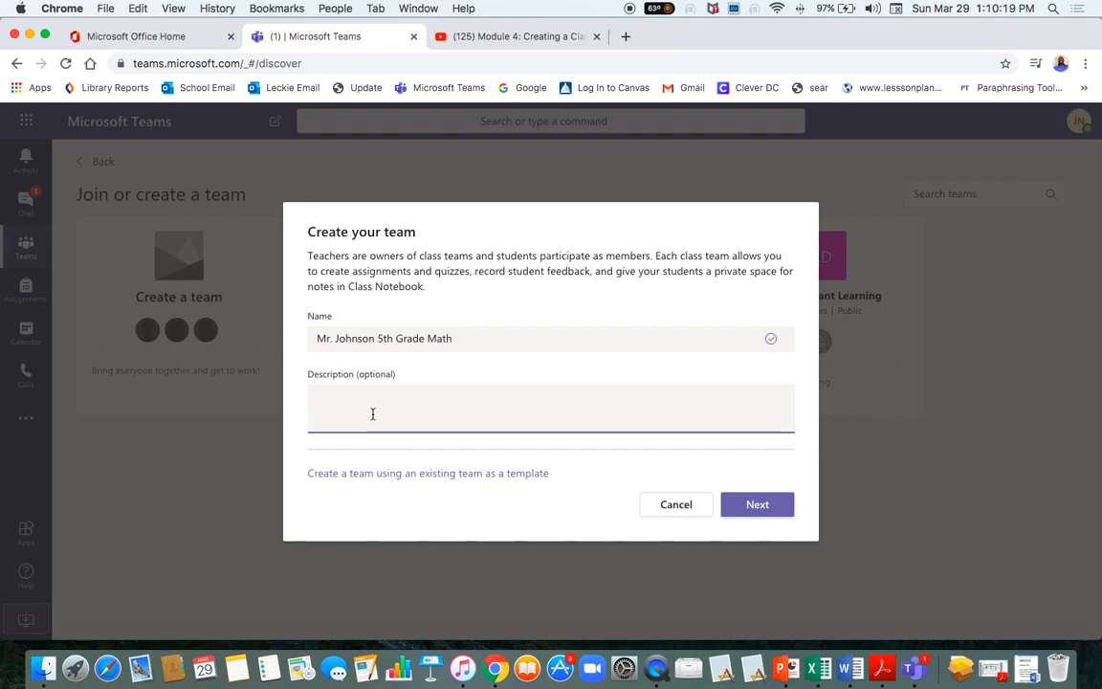
type("algebra 1")
left_click(757, 512)
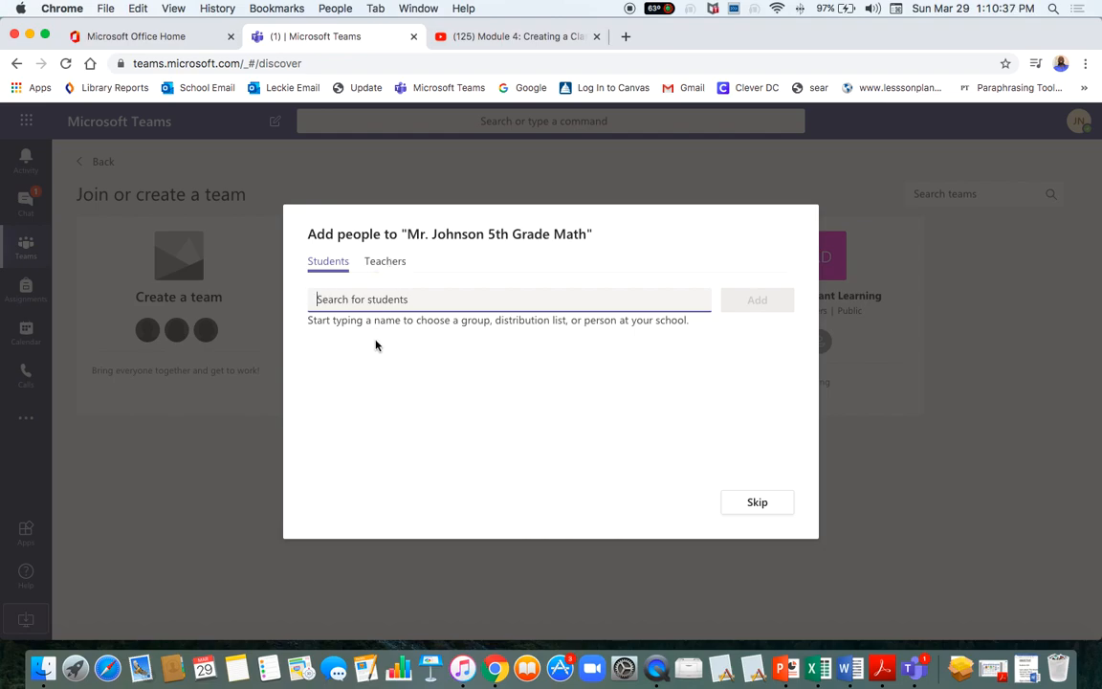
Search the student list and add the first student to the Students field.
left_click(337, 266)
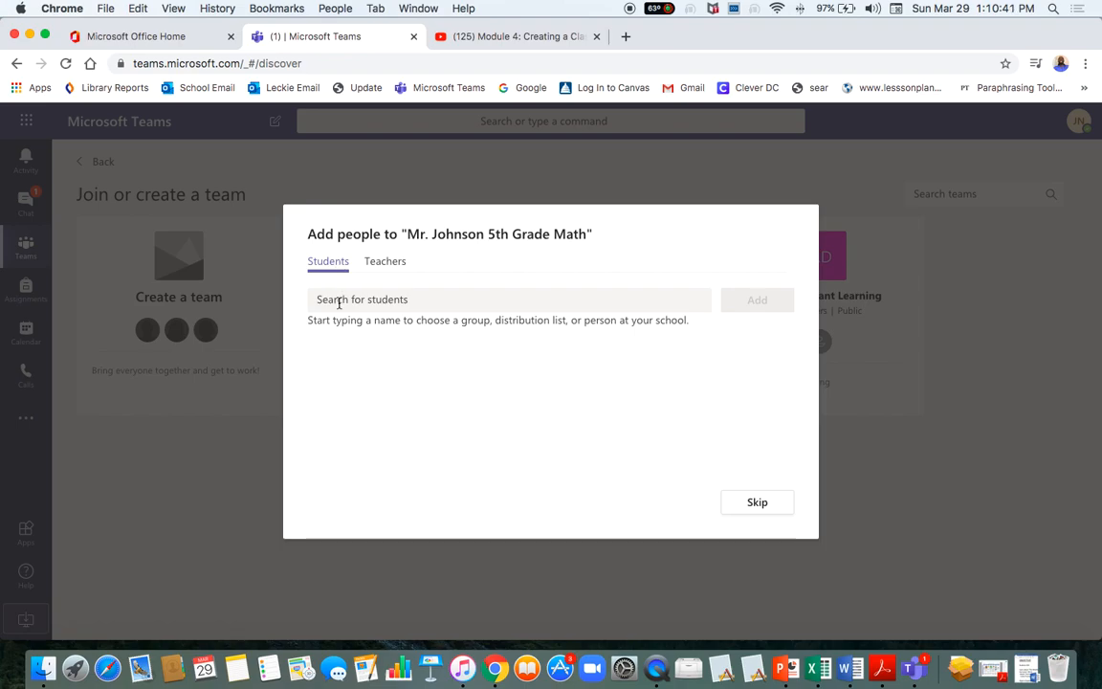
left_click(339, 301)
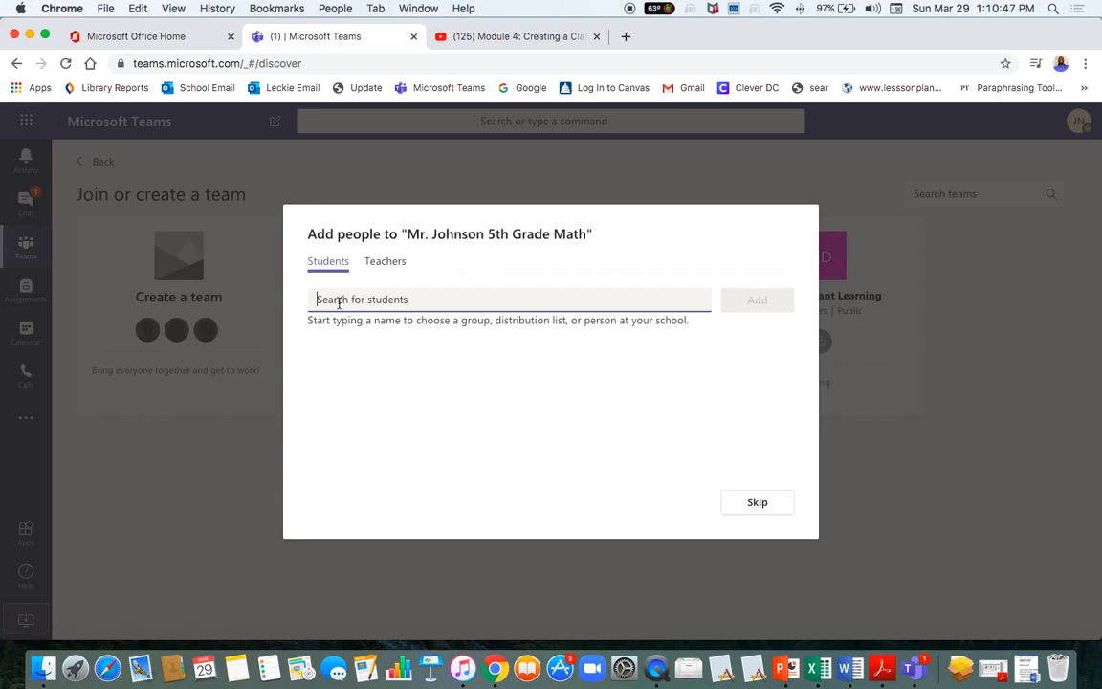
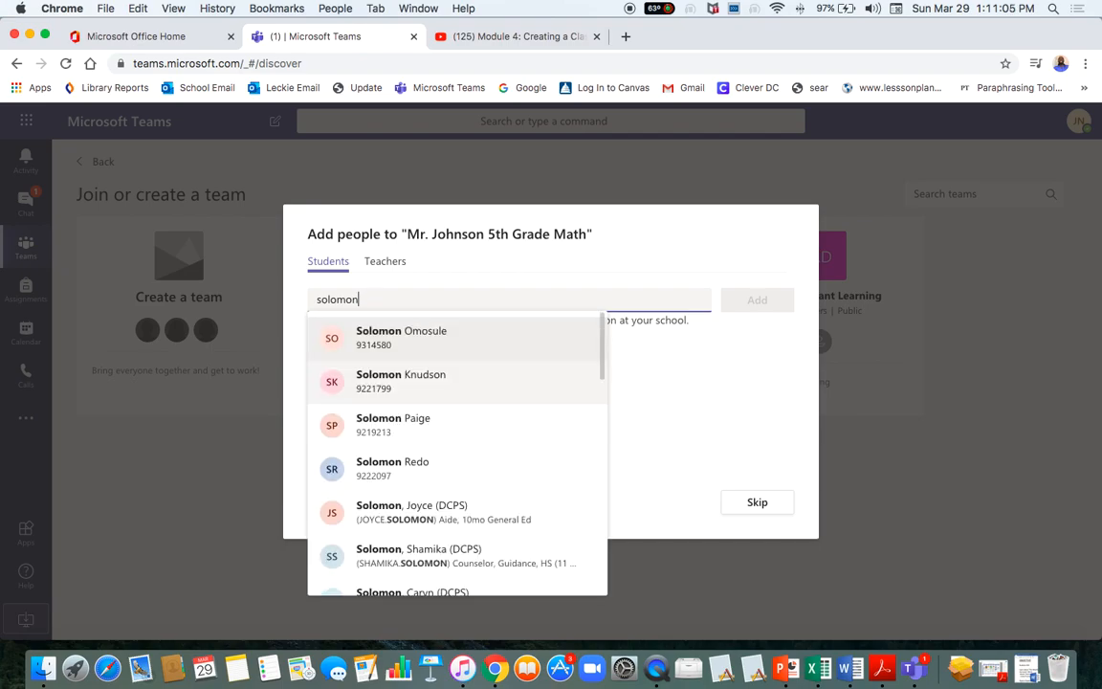
scroll(417, 456, "down", 2)
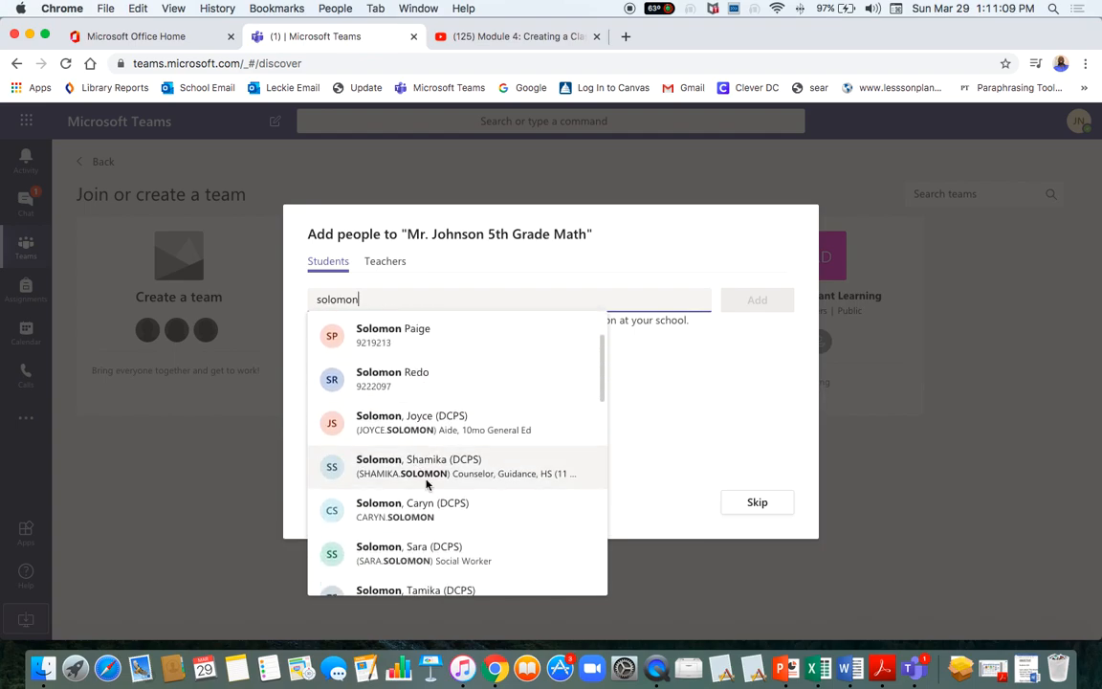
scroll(435, 460, "down", 1)
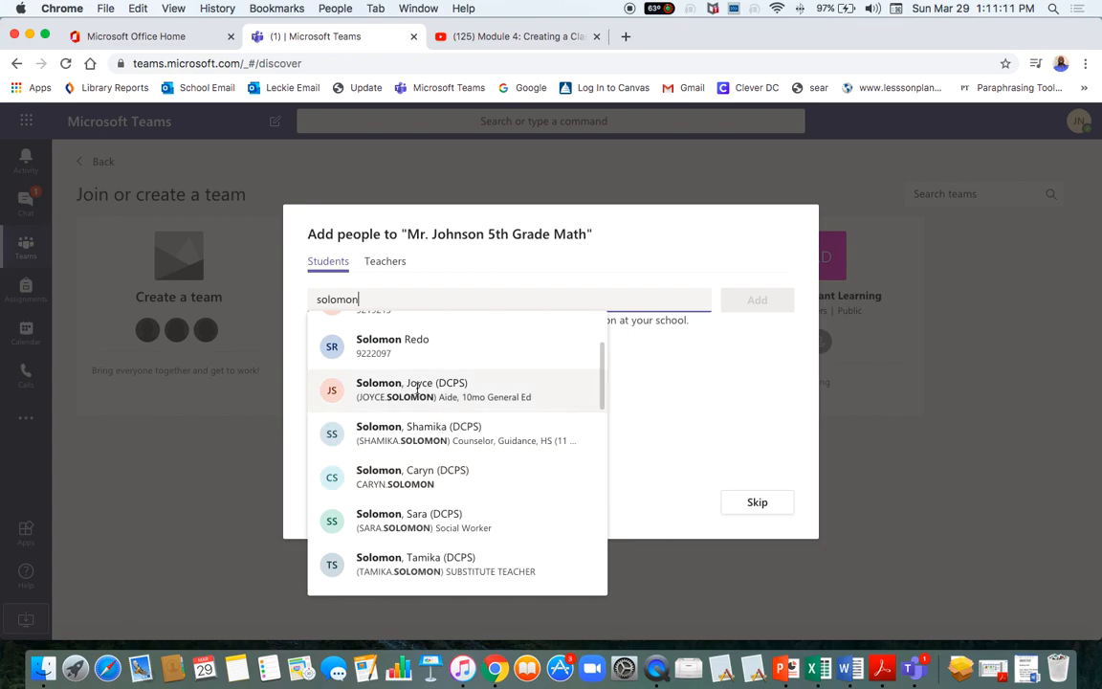
scroll(414, 408, "up", 2)
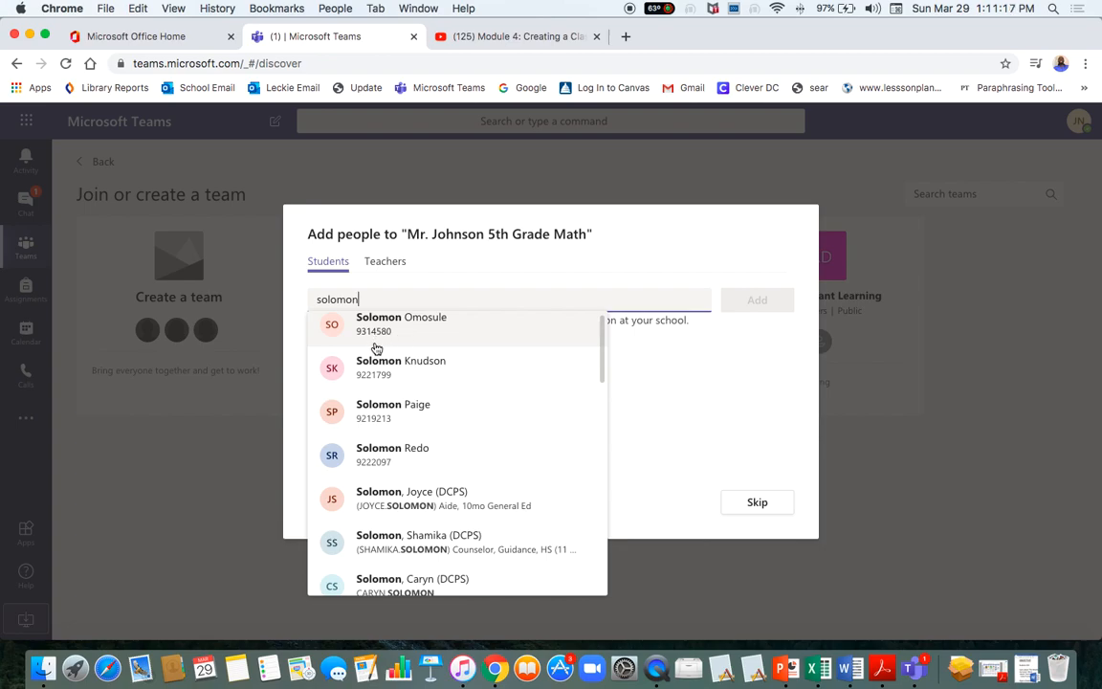
scroll(380, 341, "down", 2)
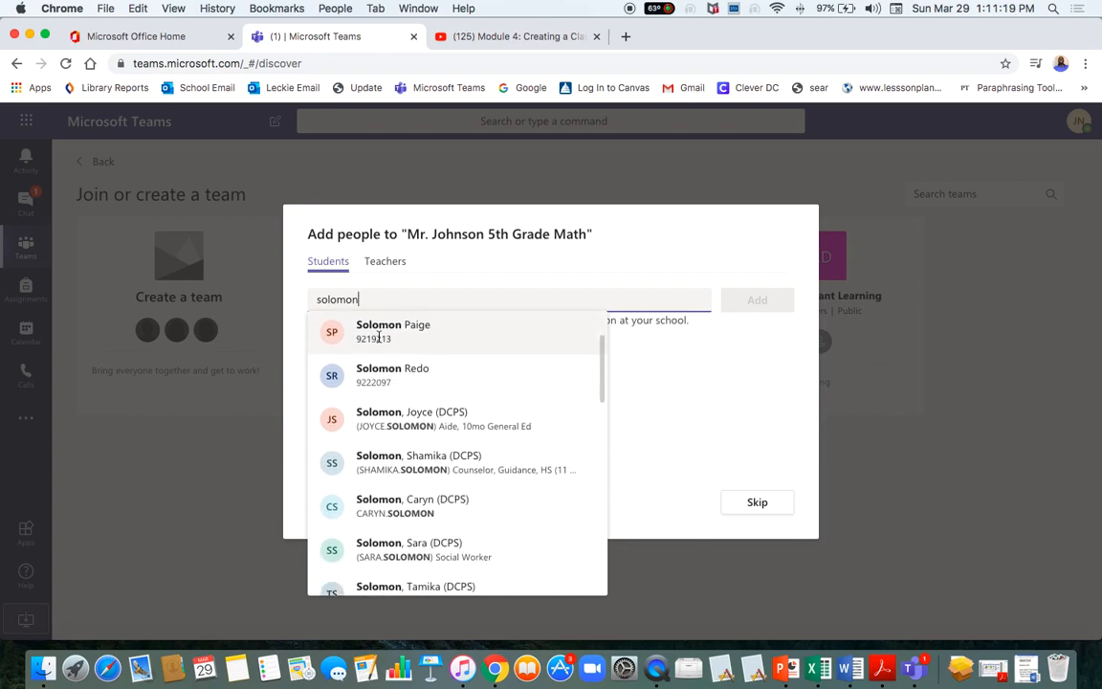
scroll(388, 431, "down", 1)
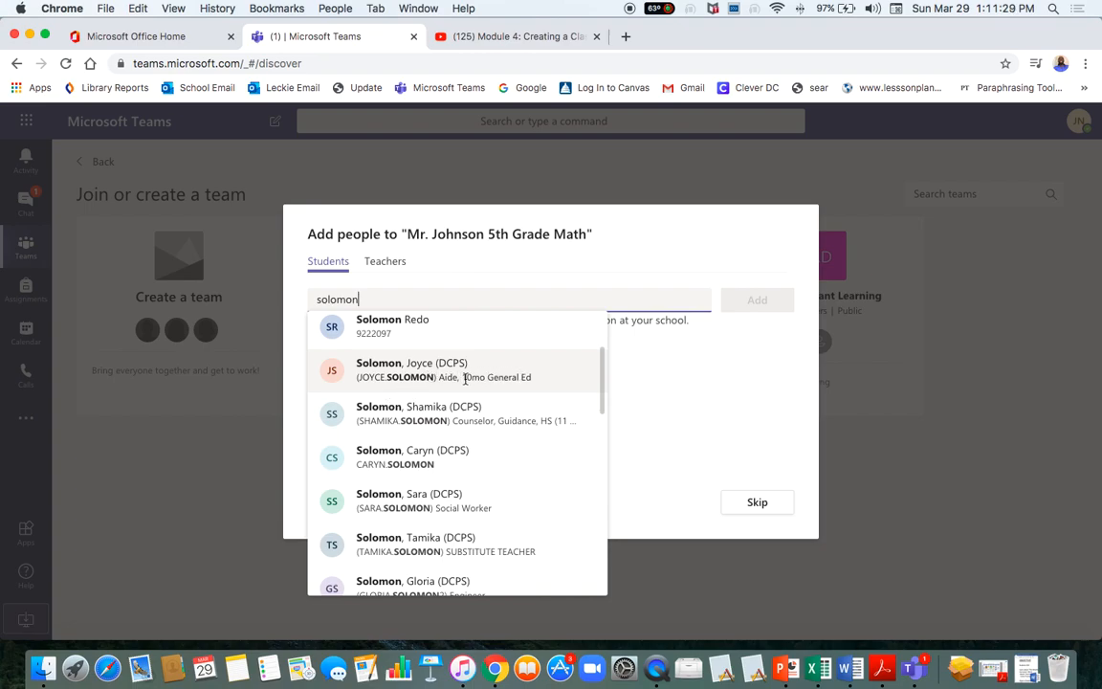
scroll(428, 388, "up", 3)
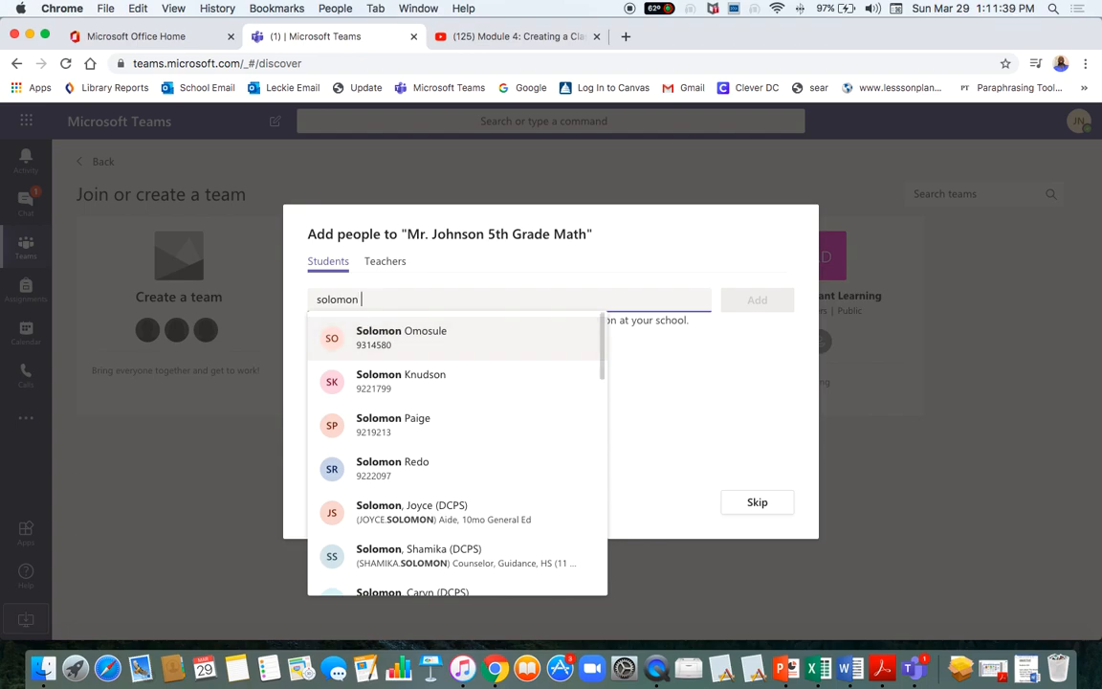
type("lyon")
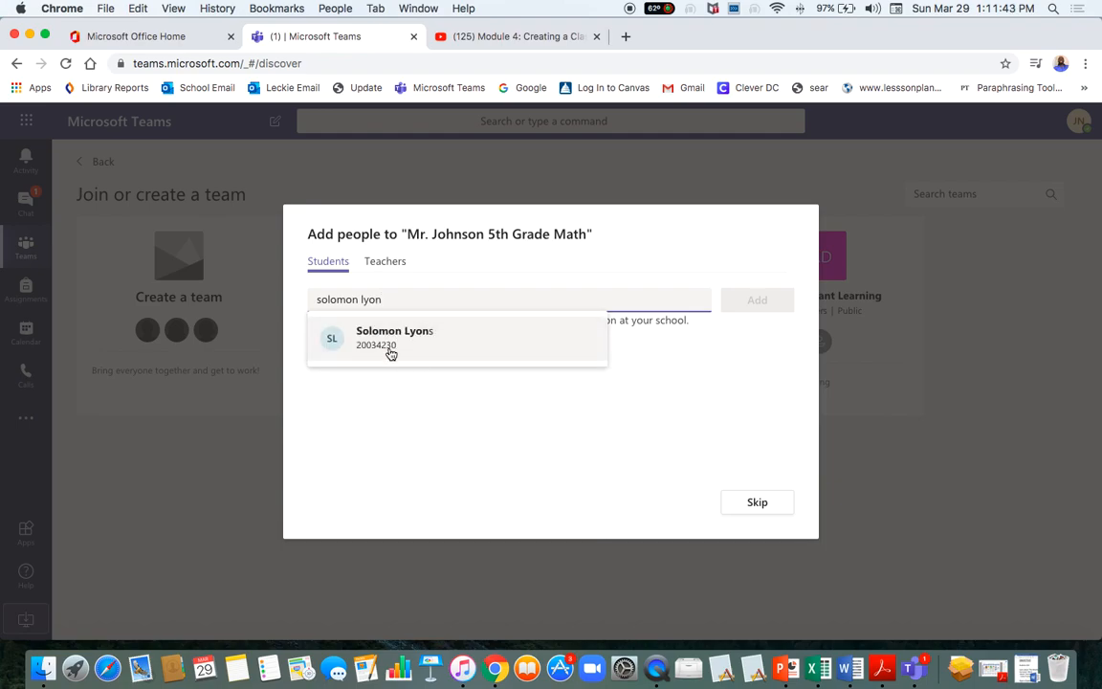
key("BackSpace")
key("BackSpace")
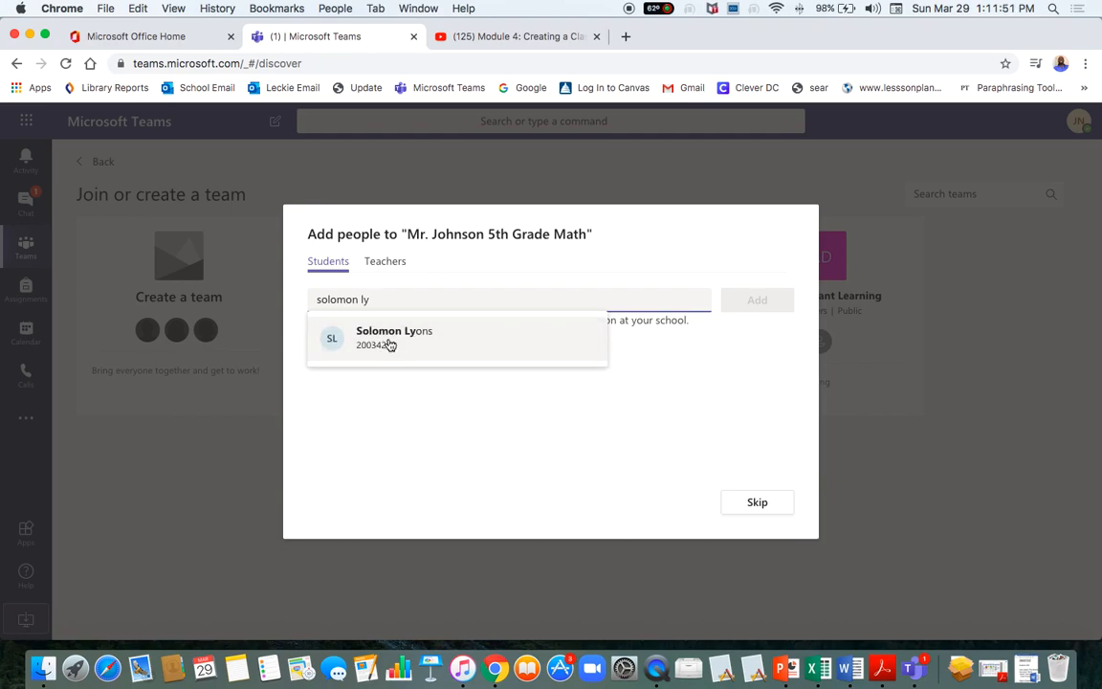
left_click(390, 344)
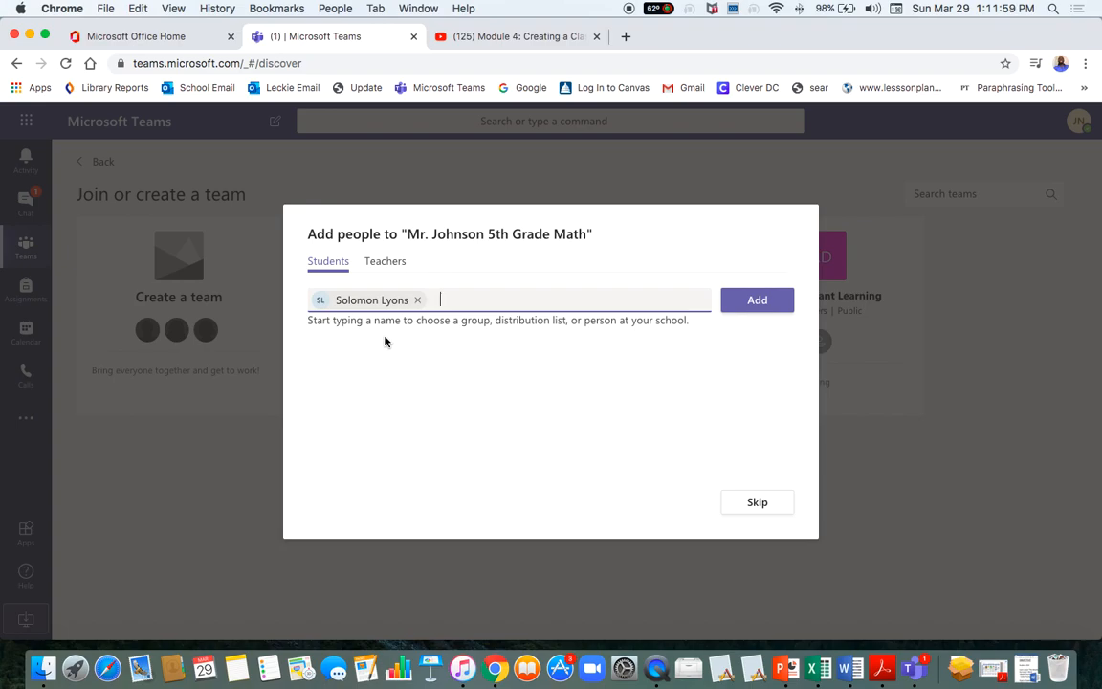
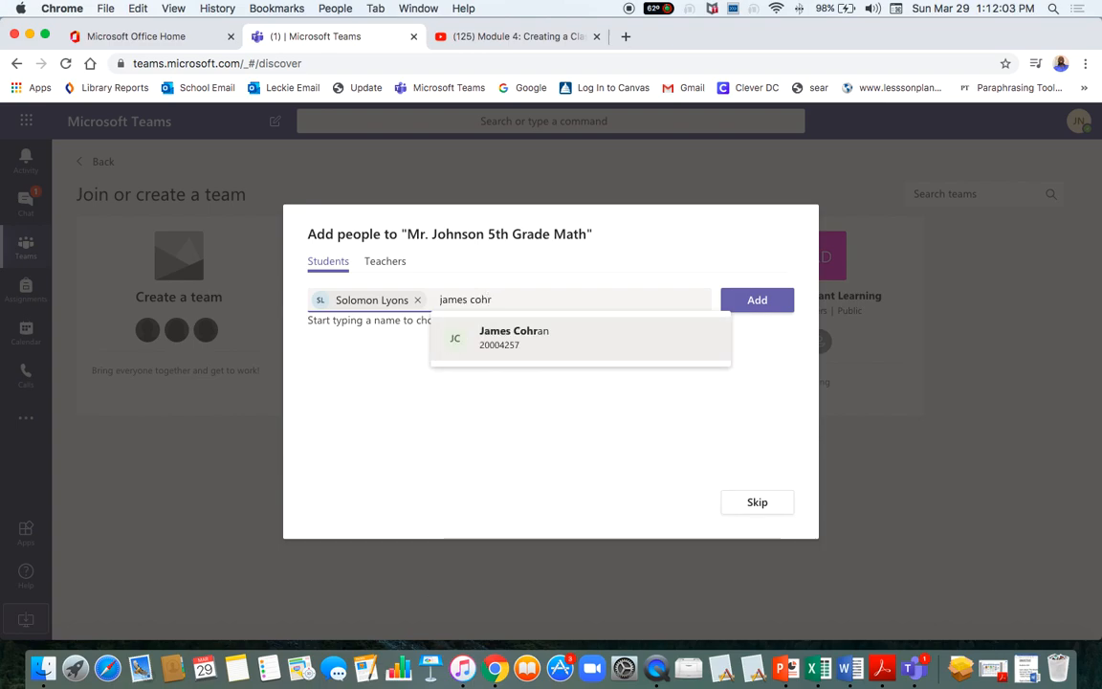
Add the second and third students by searching their names and picking the suggestions.
left_click(503, 352)
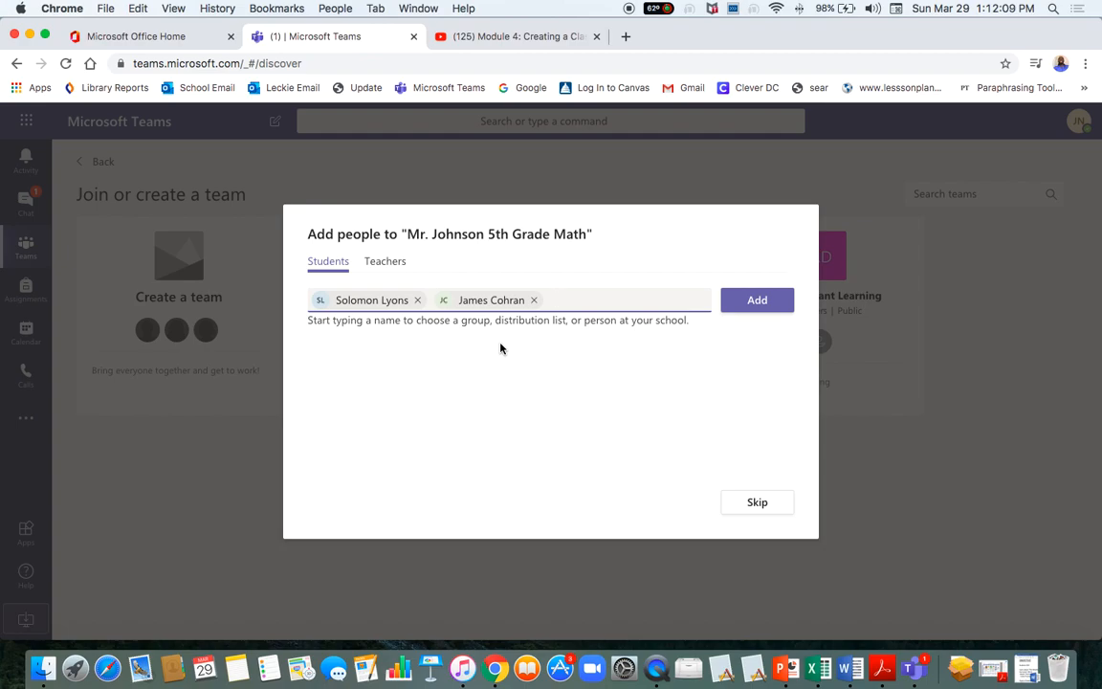
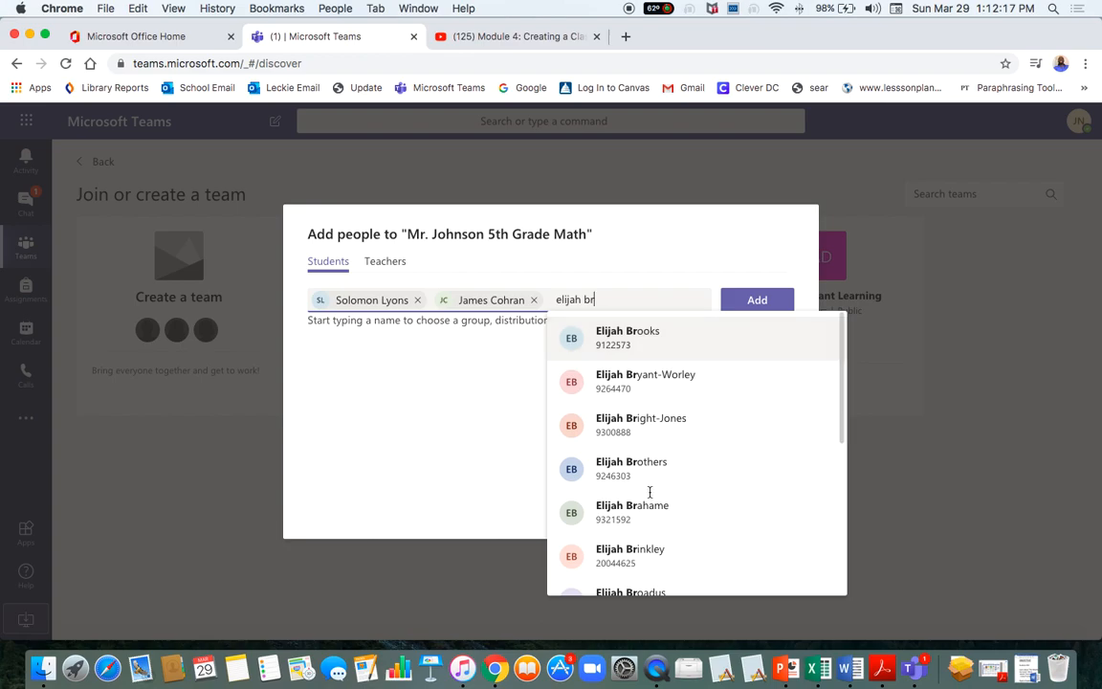
left_click(615, 517)
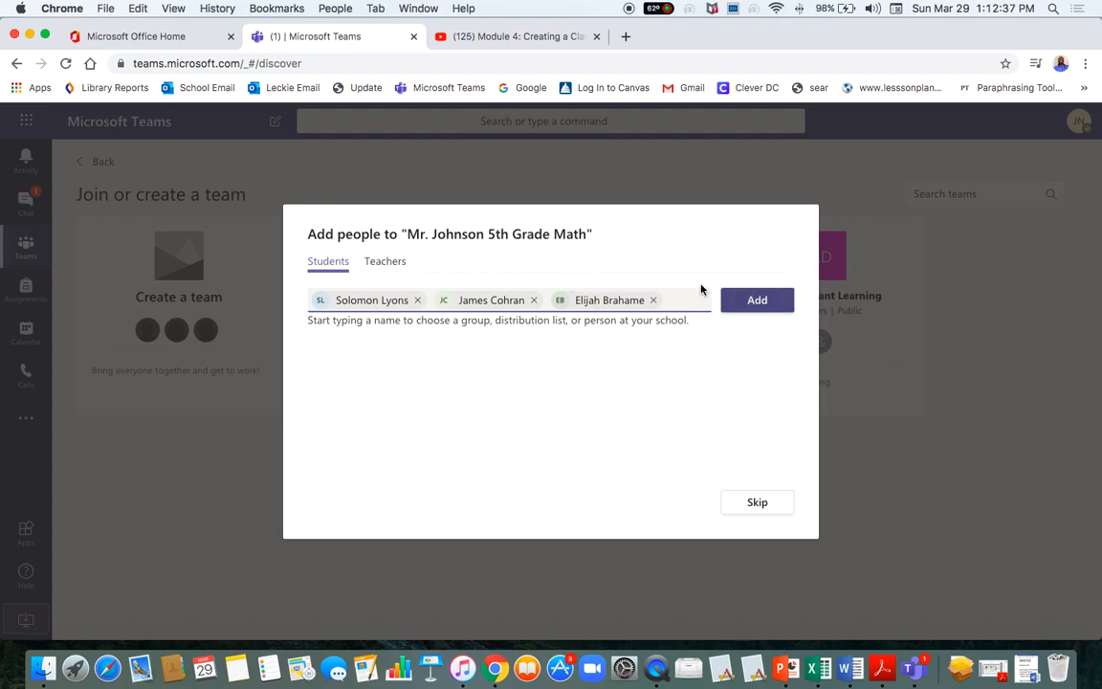
On the Teachers tab, search for the co-teacher and pick them from the suggestions.
left_click(386, 272)
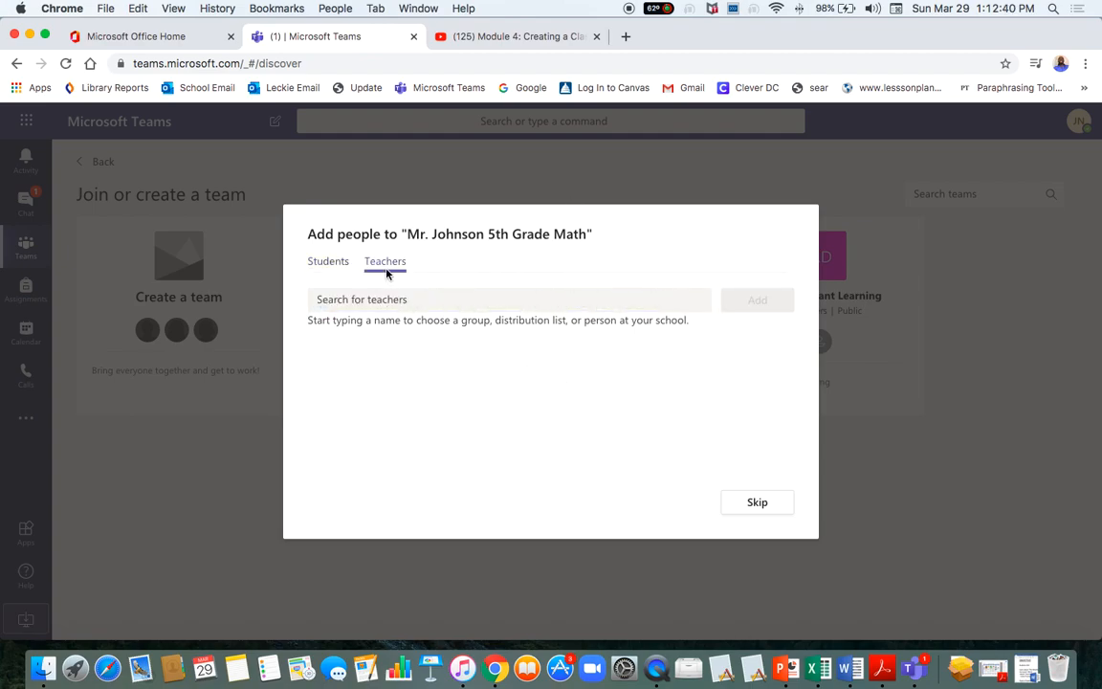
left_click(340, 305)
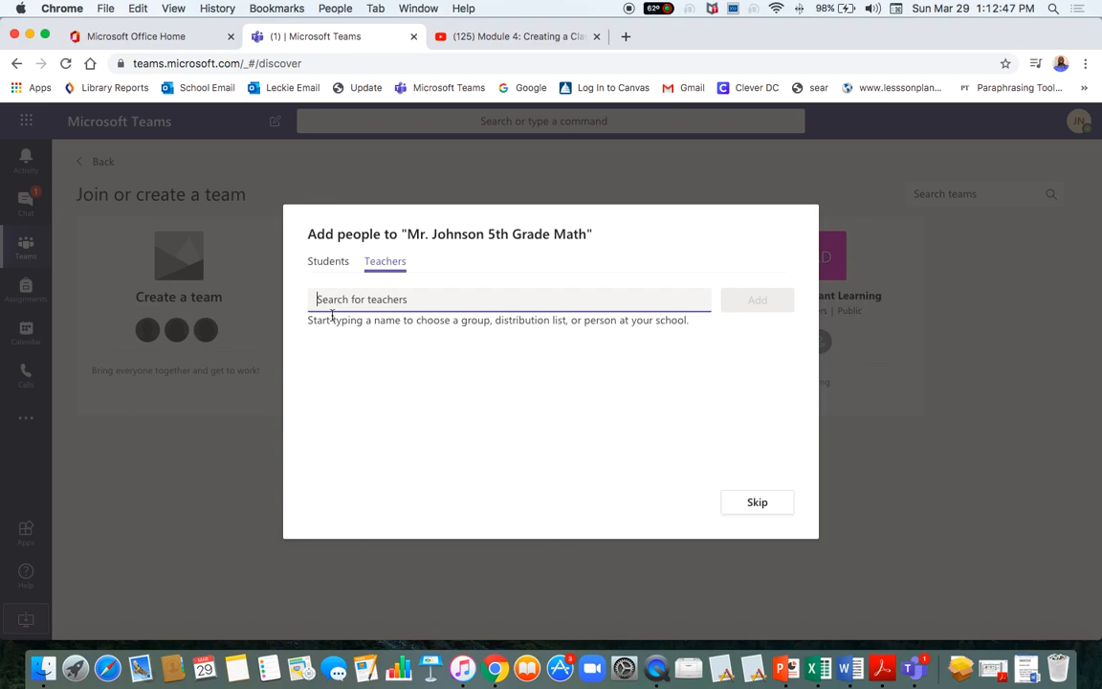
left_click(324, 261)
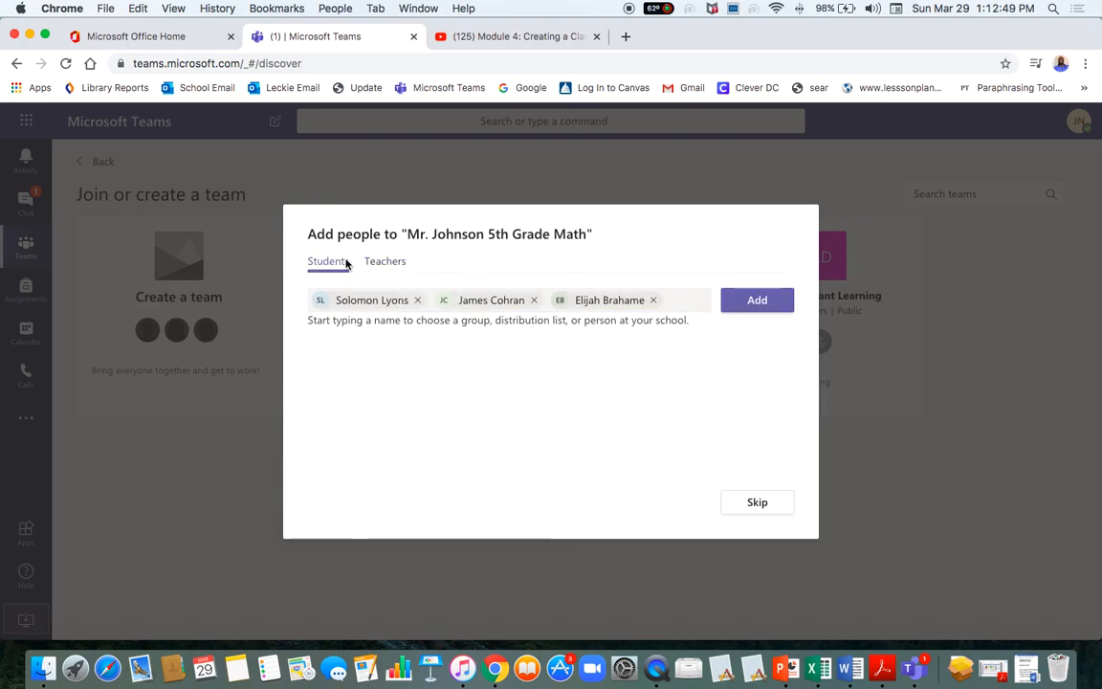
left_click(366, 269)
left_click(350, 299)
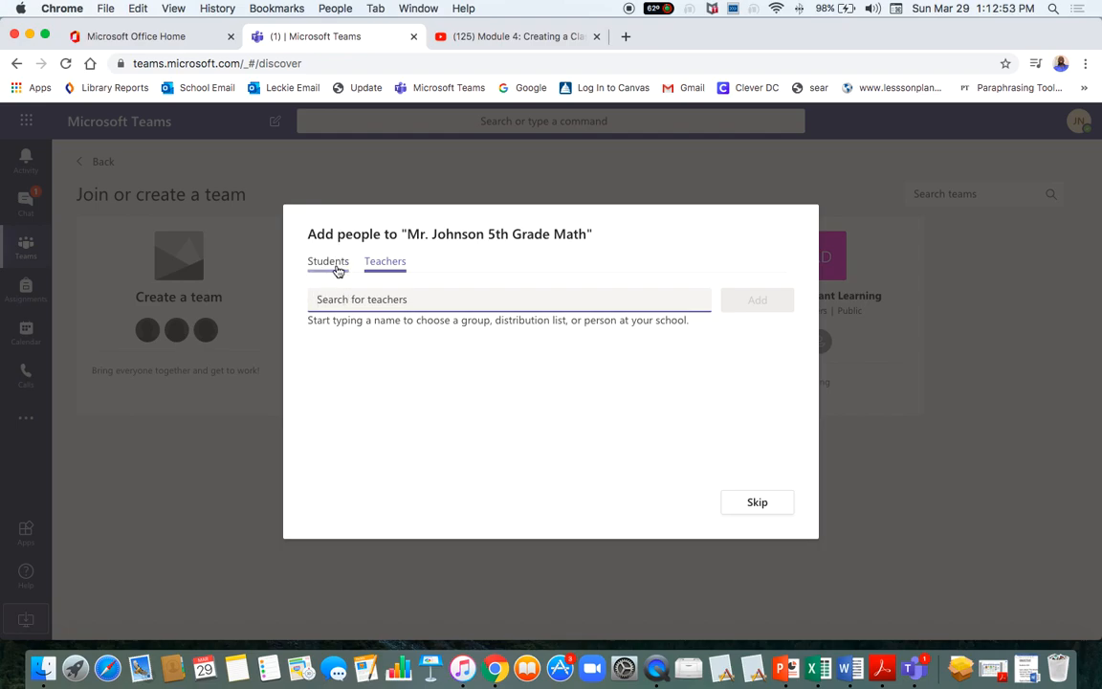
left_click(333, 264)
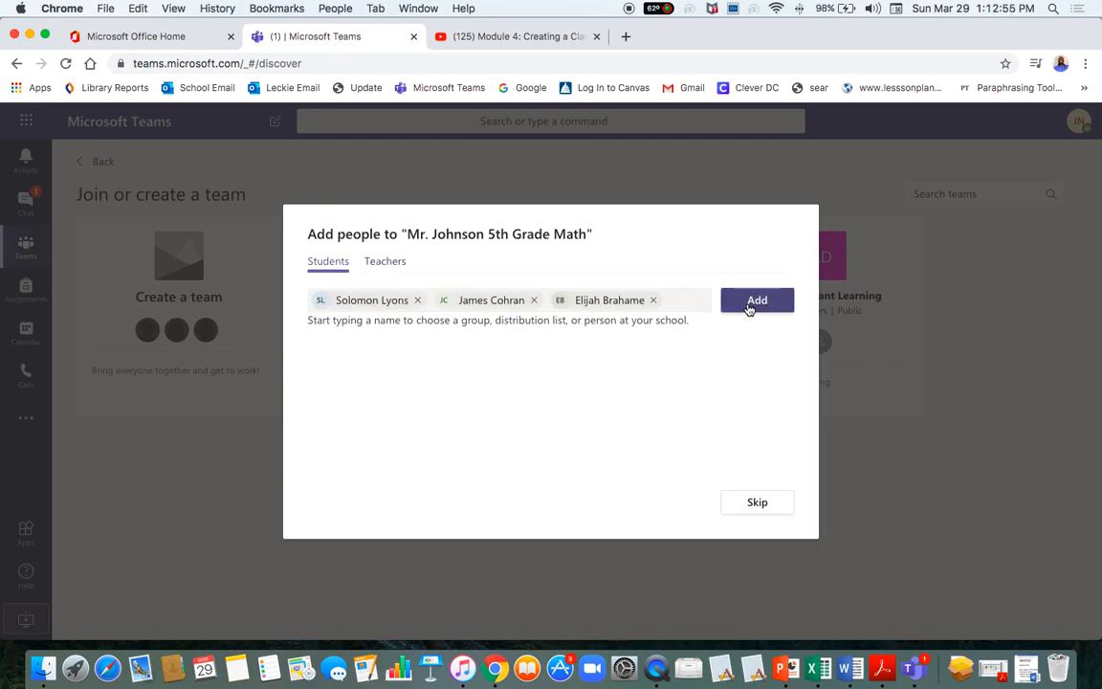
left_click(393, 271)
left_click(348, 301)
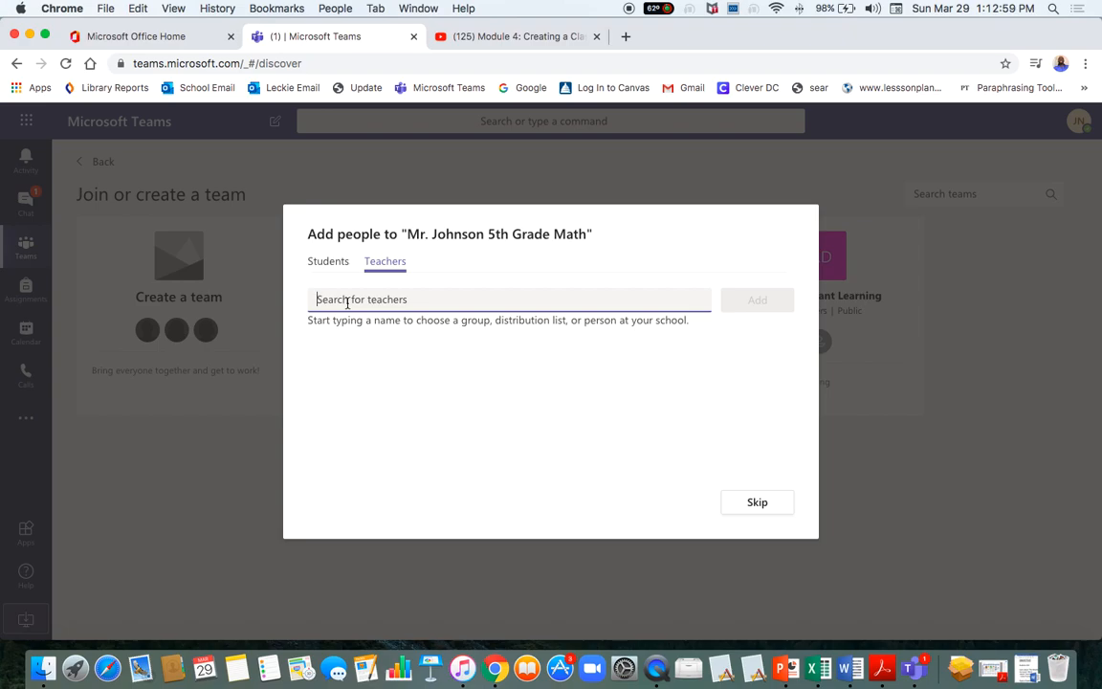
type("jo")
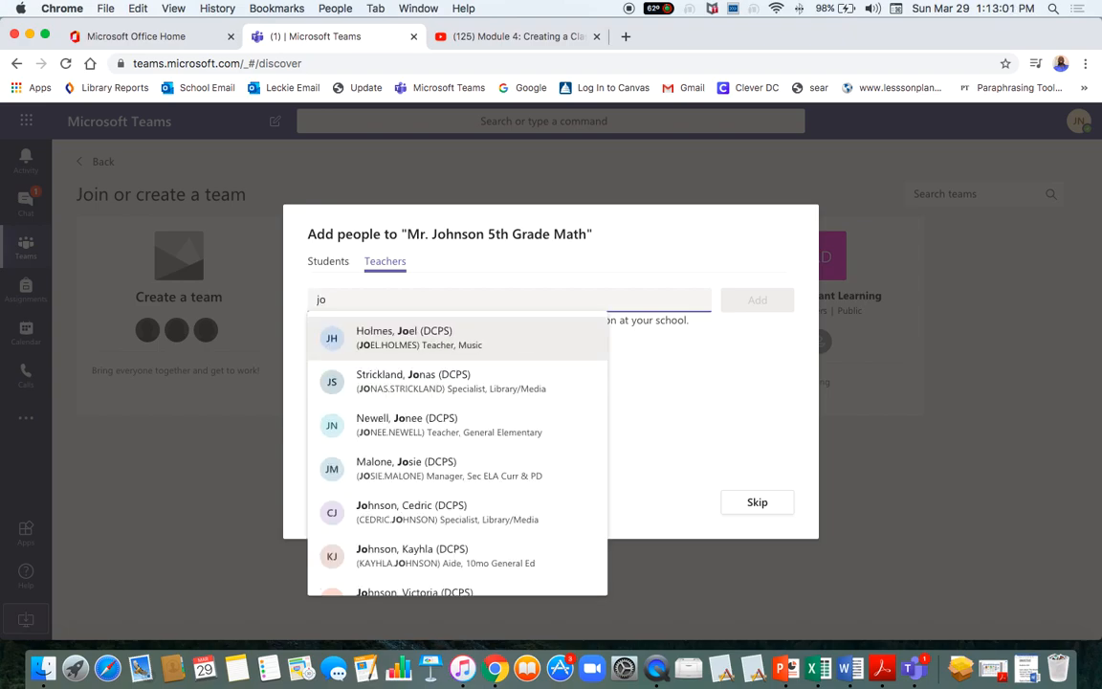
type("hn")
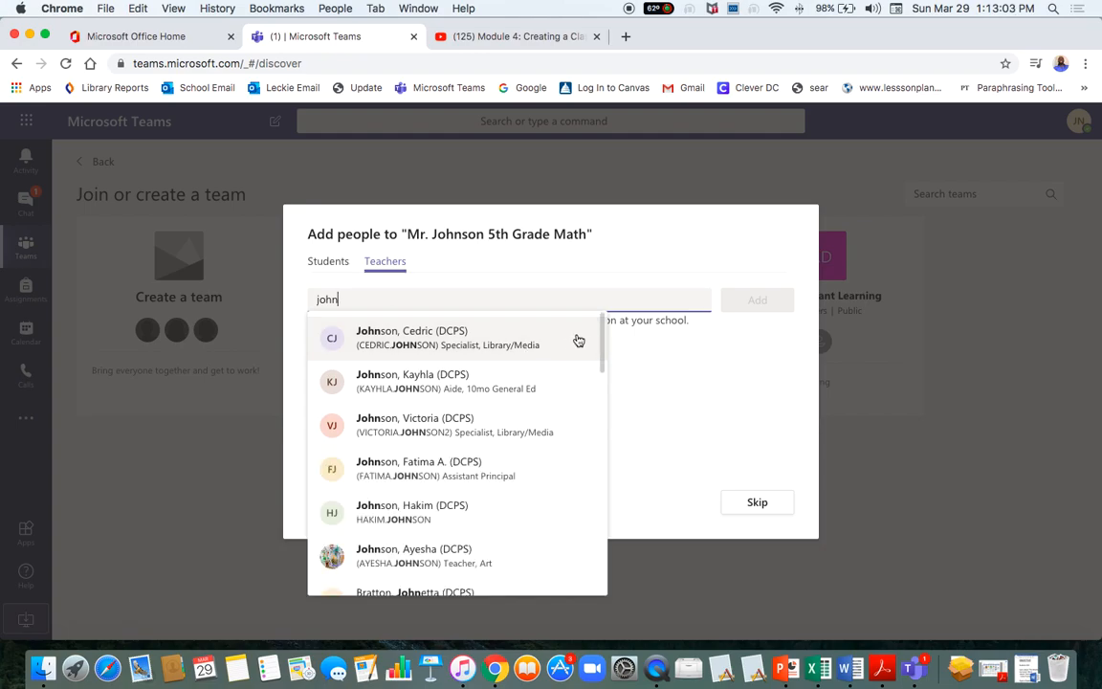
left_click(403, 344)
Review the queued students and teacher by switching between the Students and Teachers tabs.
left_click(324, 266)
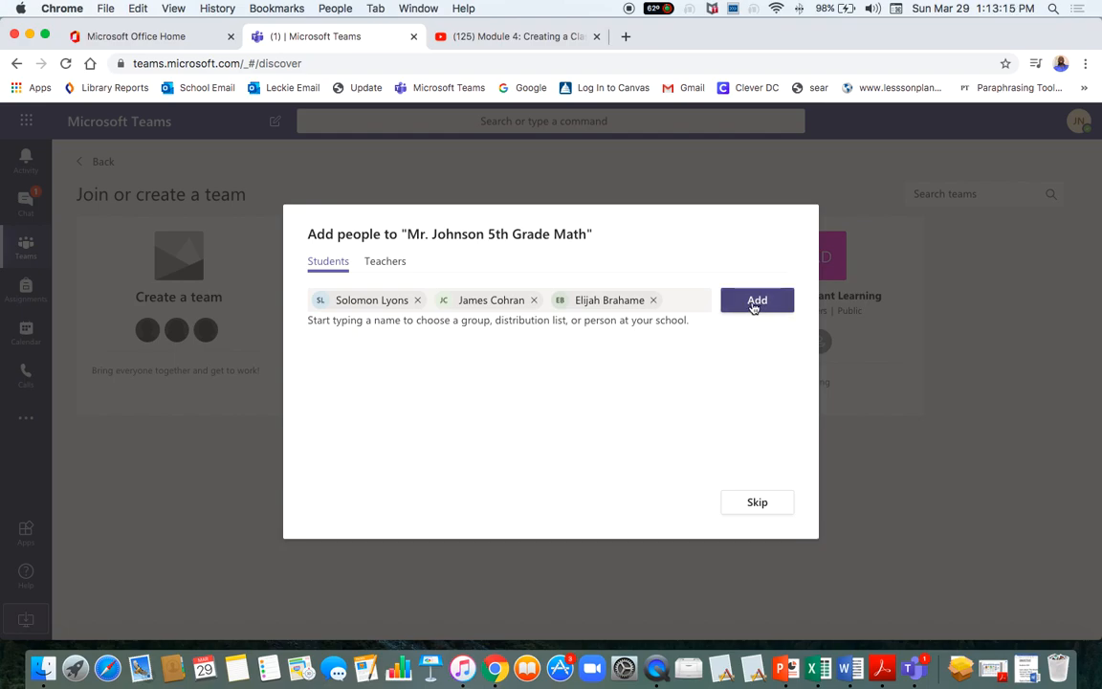
left_click(386, 262)
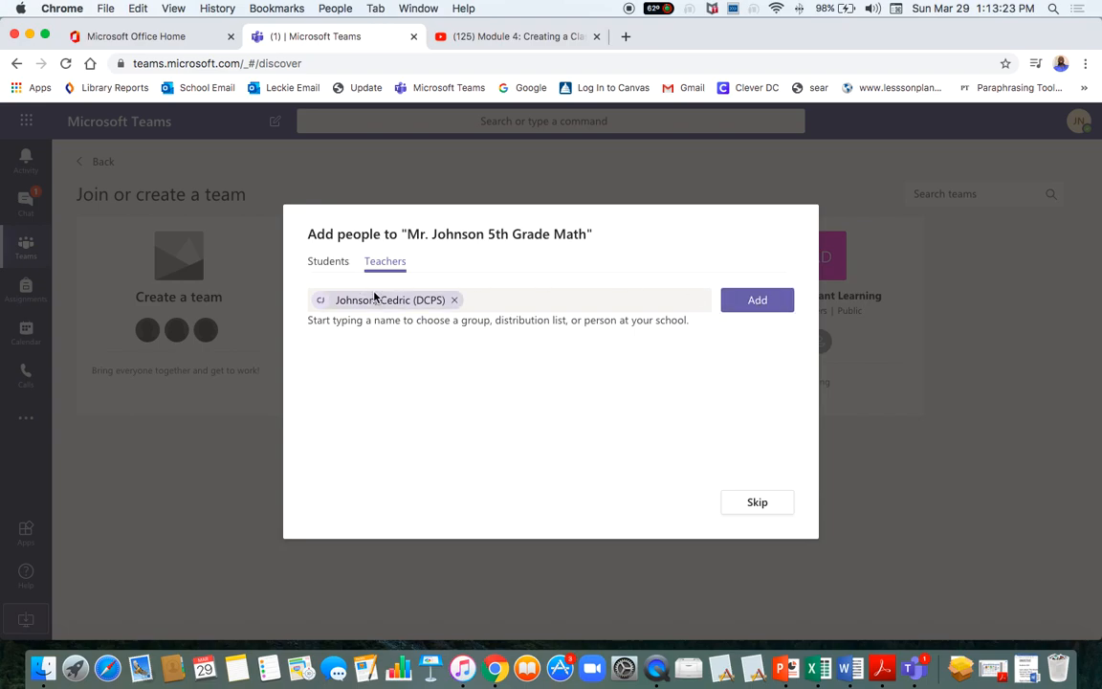
left_click(329, 264)
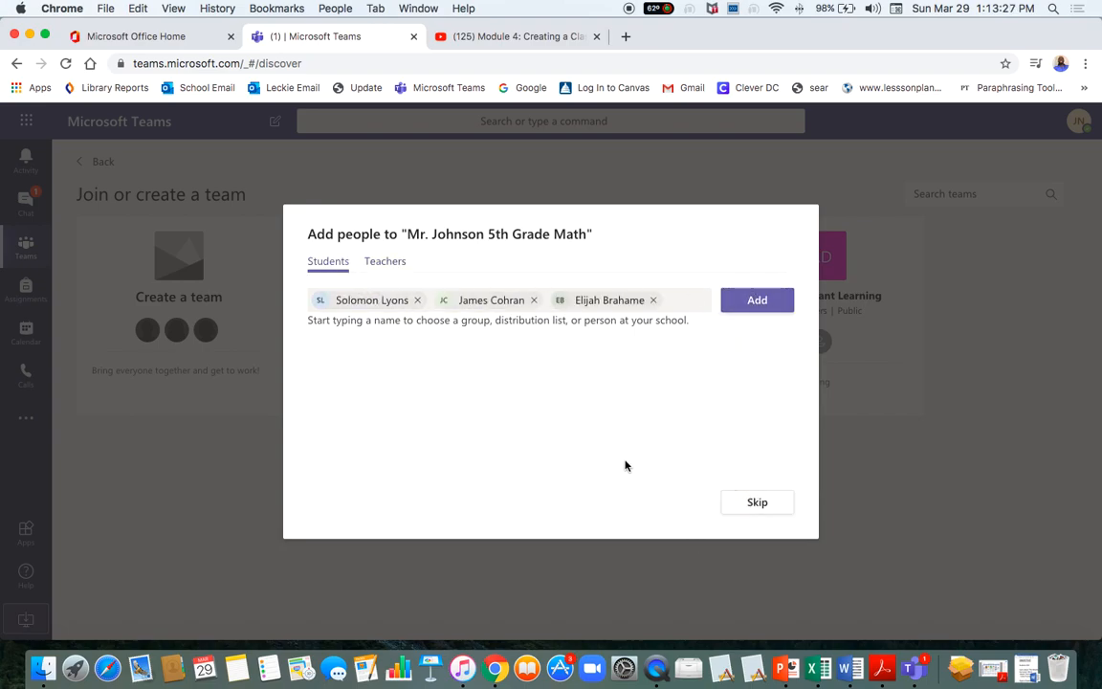
left_click(387, 266)
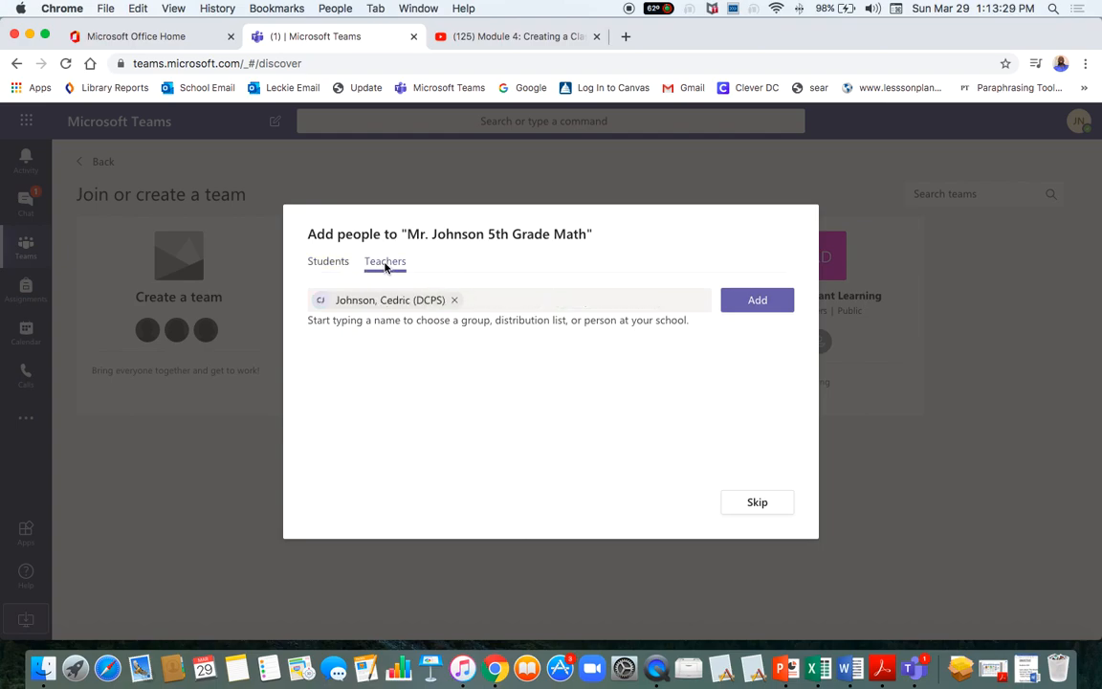
left_click(325, 263)
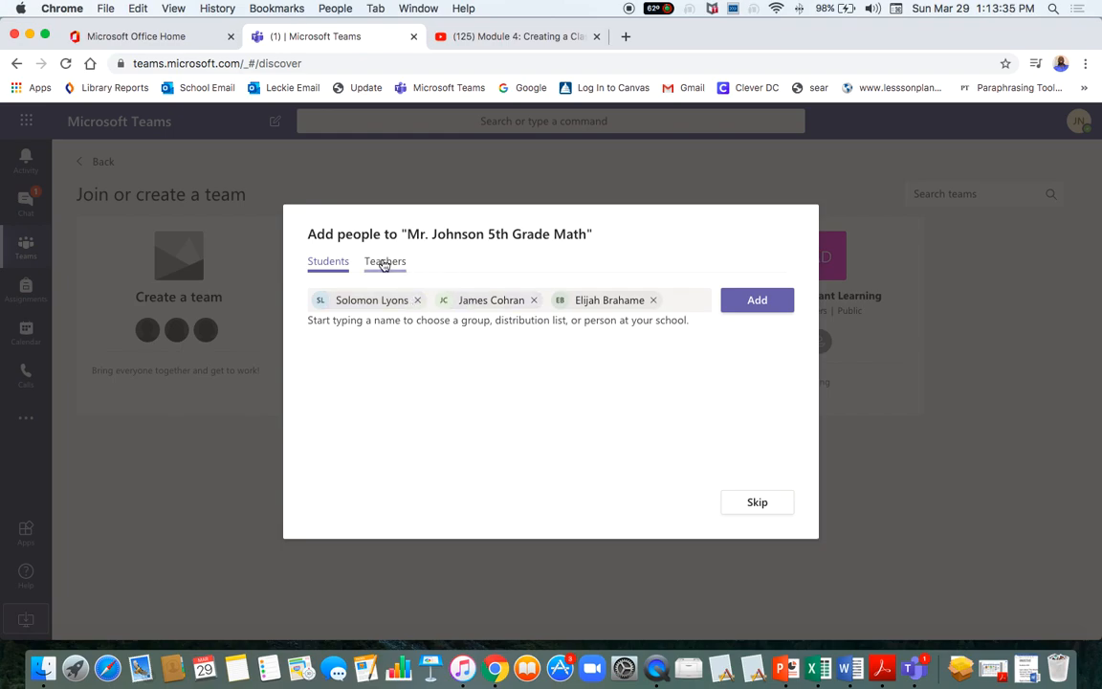
Add the three queued students and the co-teacher, then close the Add people dialog.
left_click(763, 313)
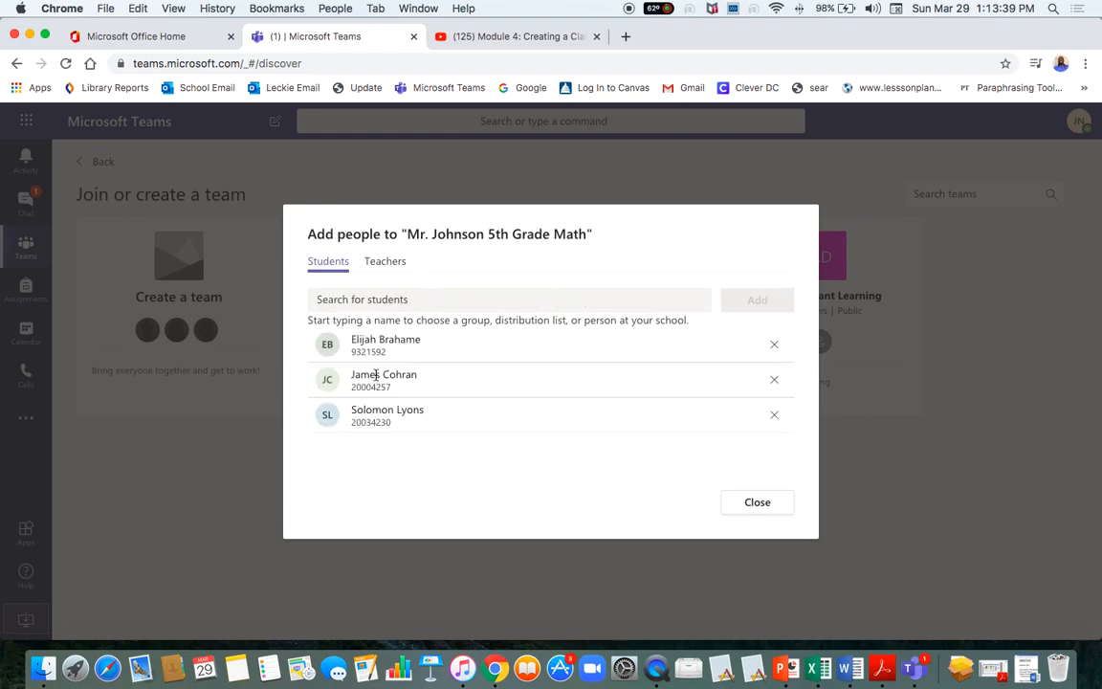
left_click(388, 262)
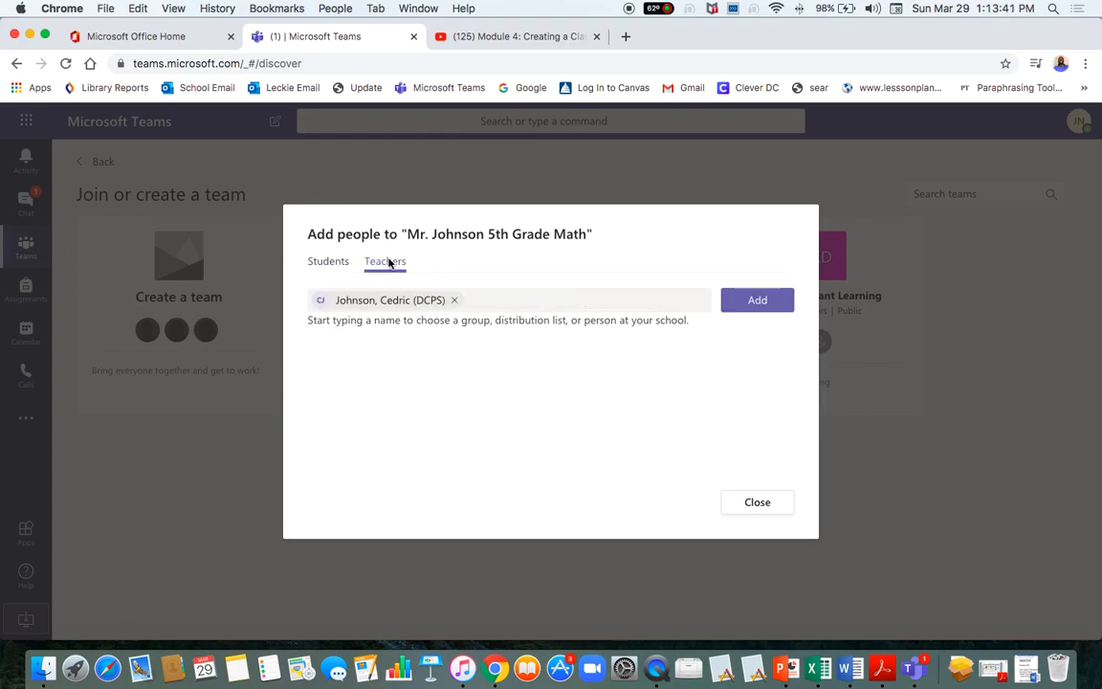
left_click(755, 300)
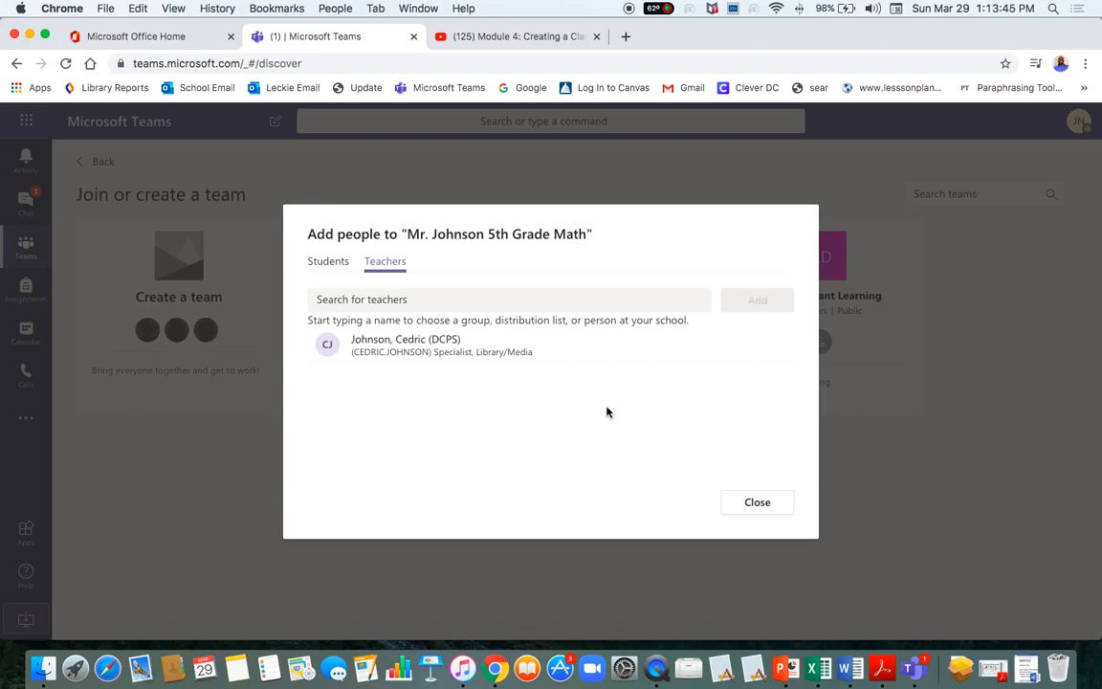
left_click(757, 507)
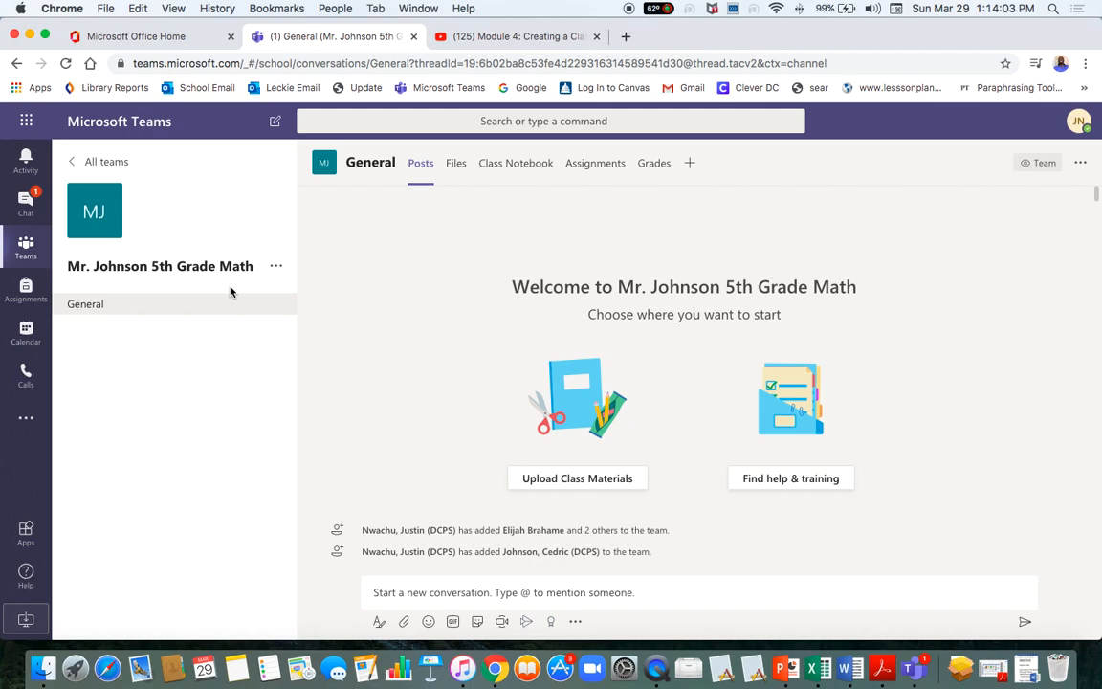
mouse_move(100, 199)
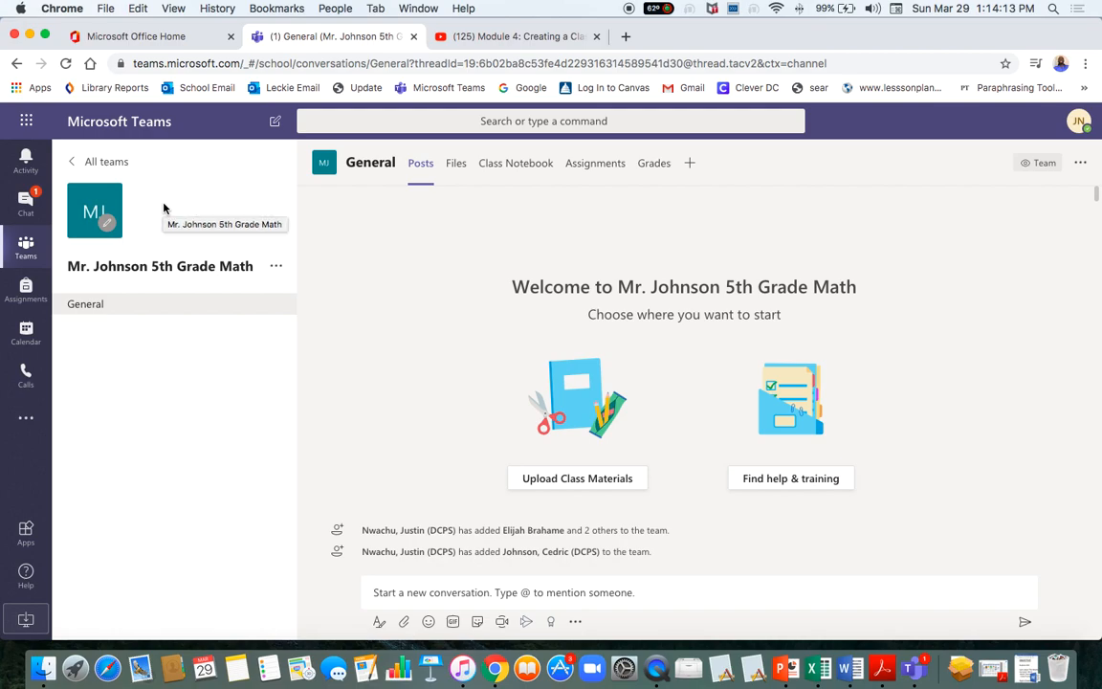
left_click(101, 172)
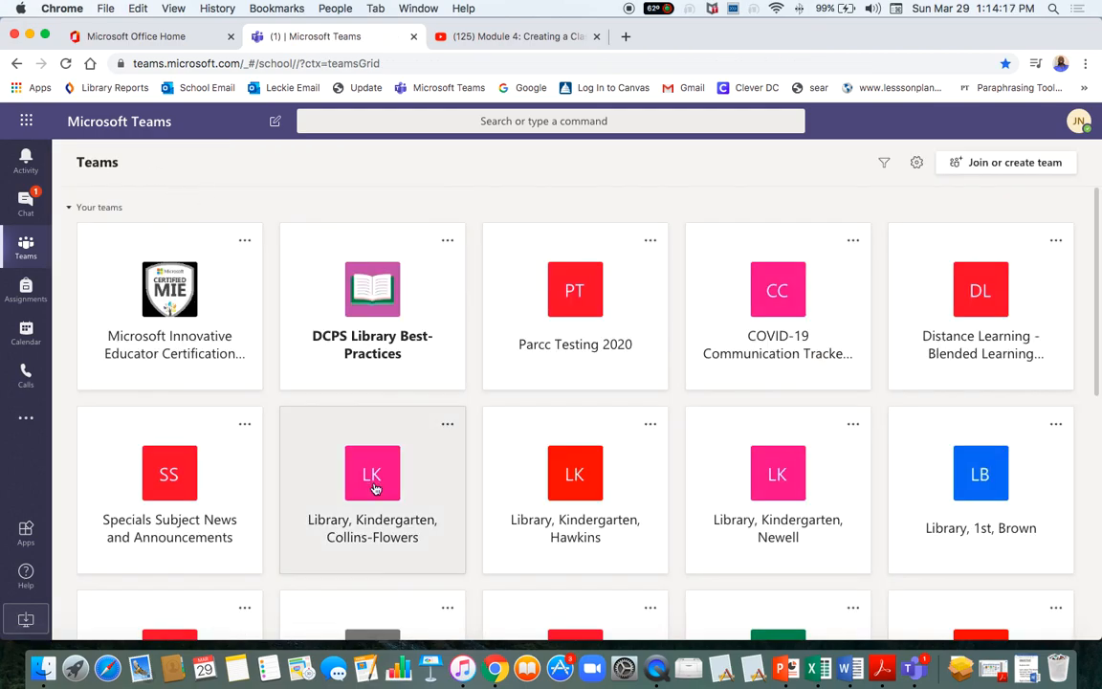
scroll(374, 488, "down", 10)
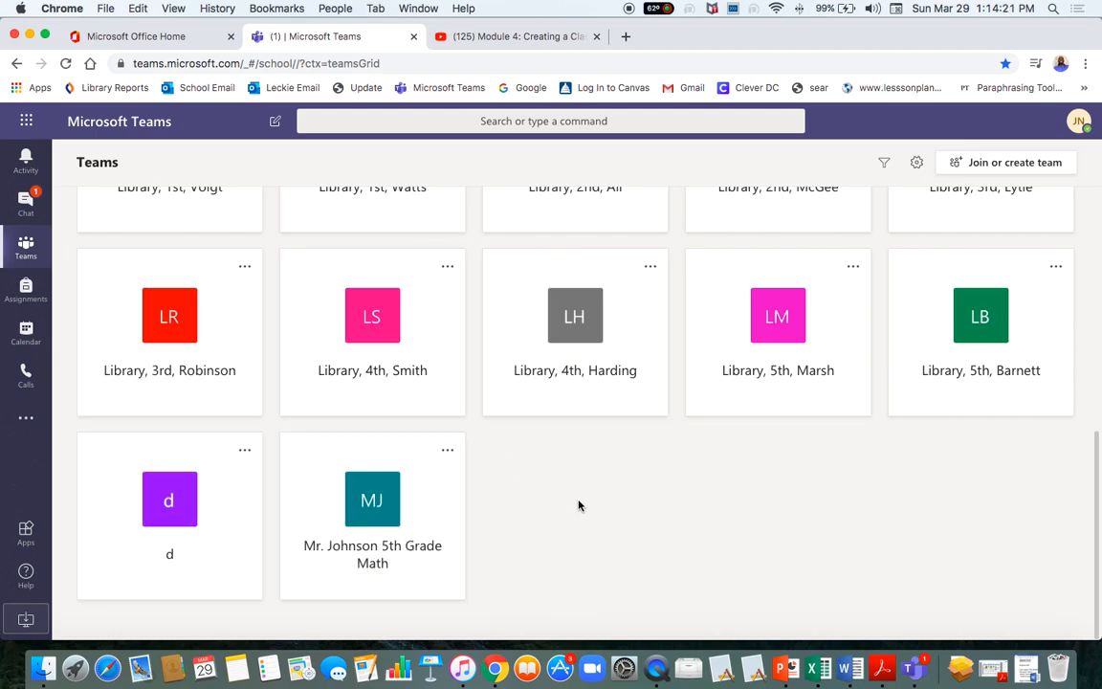
scroll(578, 505, "up", 10)
scroll(578, 506, "down", 10)
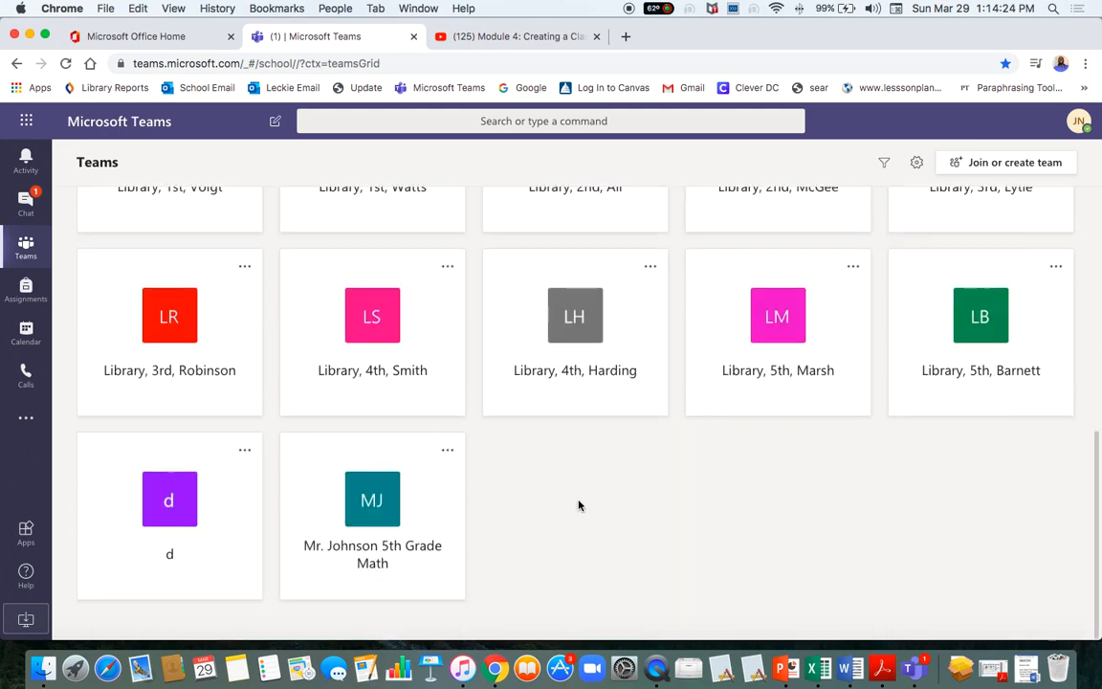
left_click(363, 496)
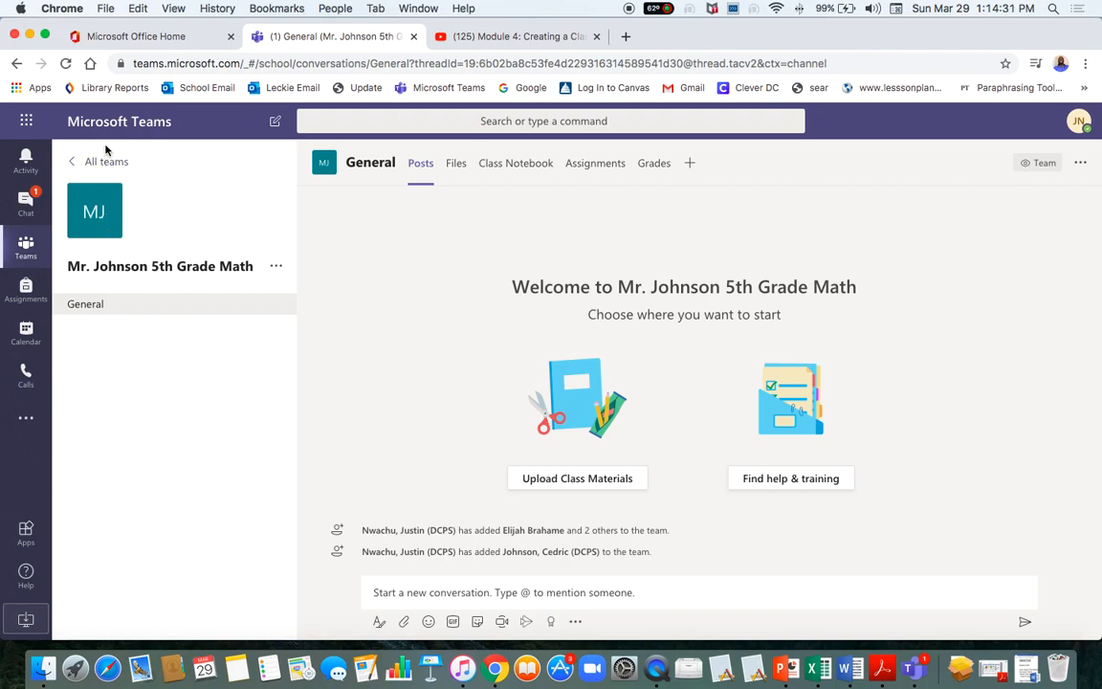
left_click(28, 255)
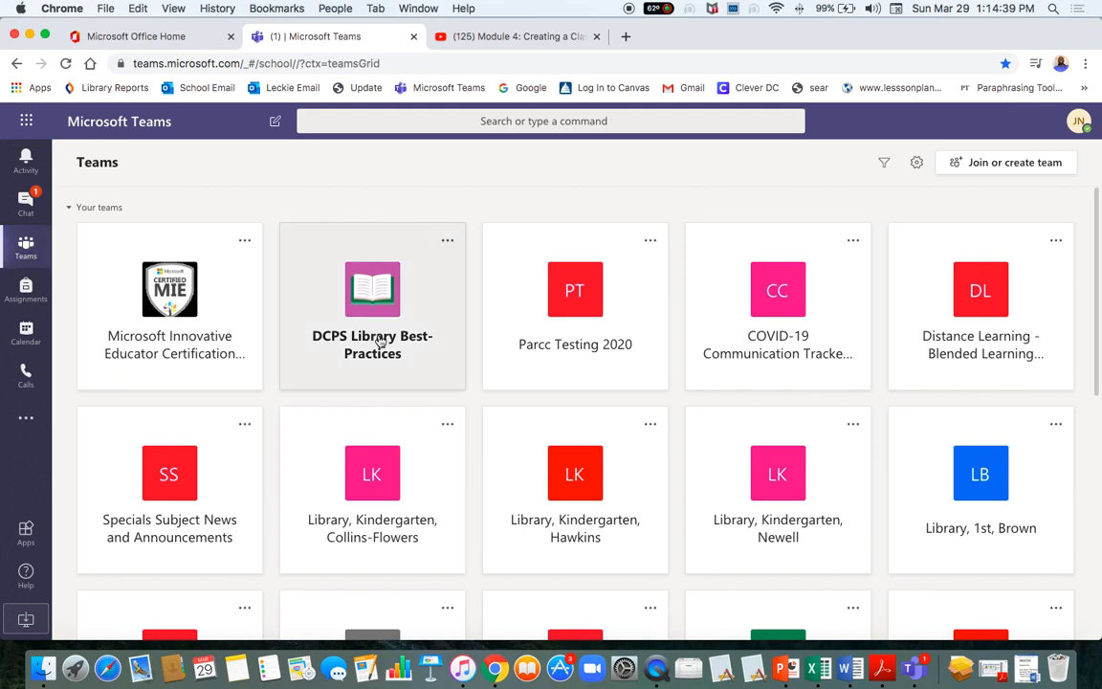
scroll(380, 341, "down", 5)
left_click(373, 487)
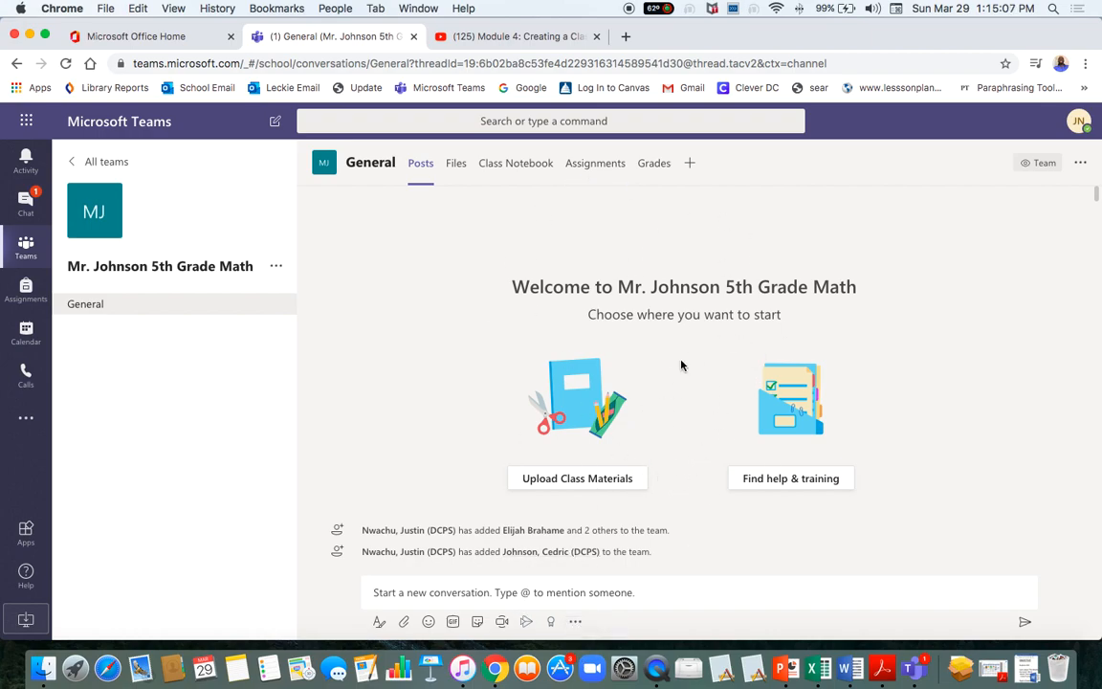
Put the cursor in the General channel's 'Start a new conversation' box.
left_click(487, 588)
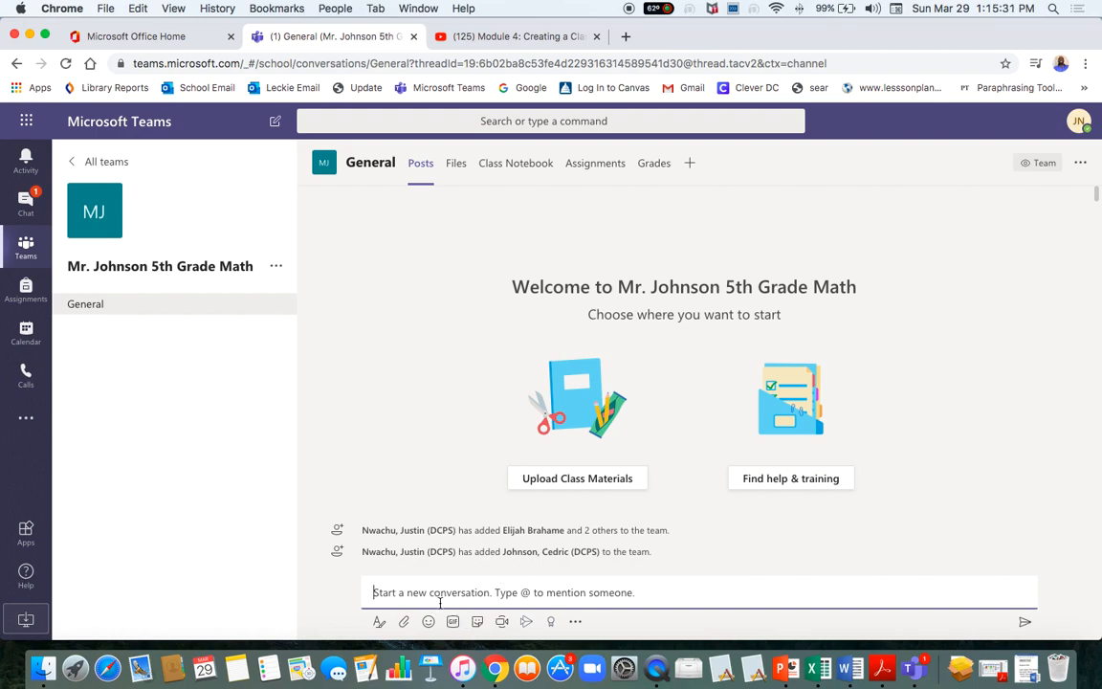
In the lesson plan document, select the page-2 'Welcome to Mr. N Online Classroom' title to copy.
left_click(847, 668)
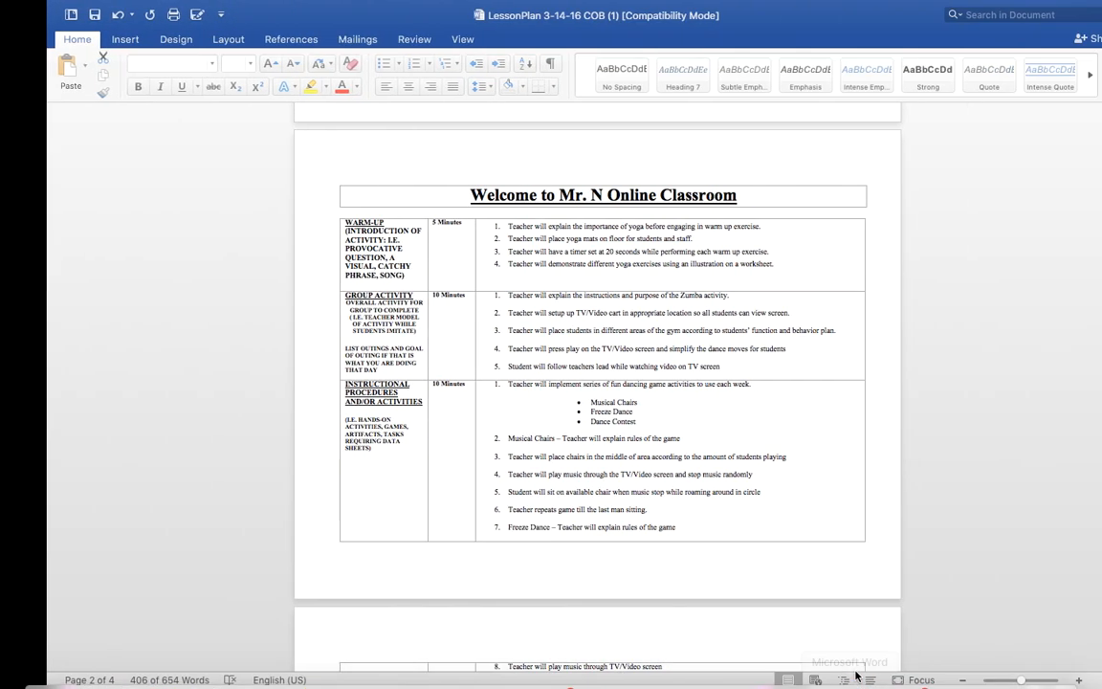
scroll(570, 285, "up", 8)
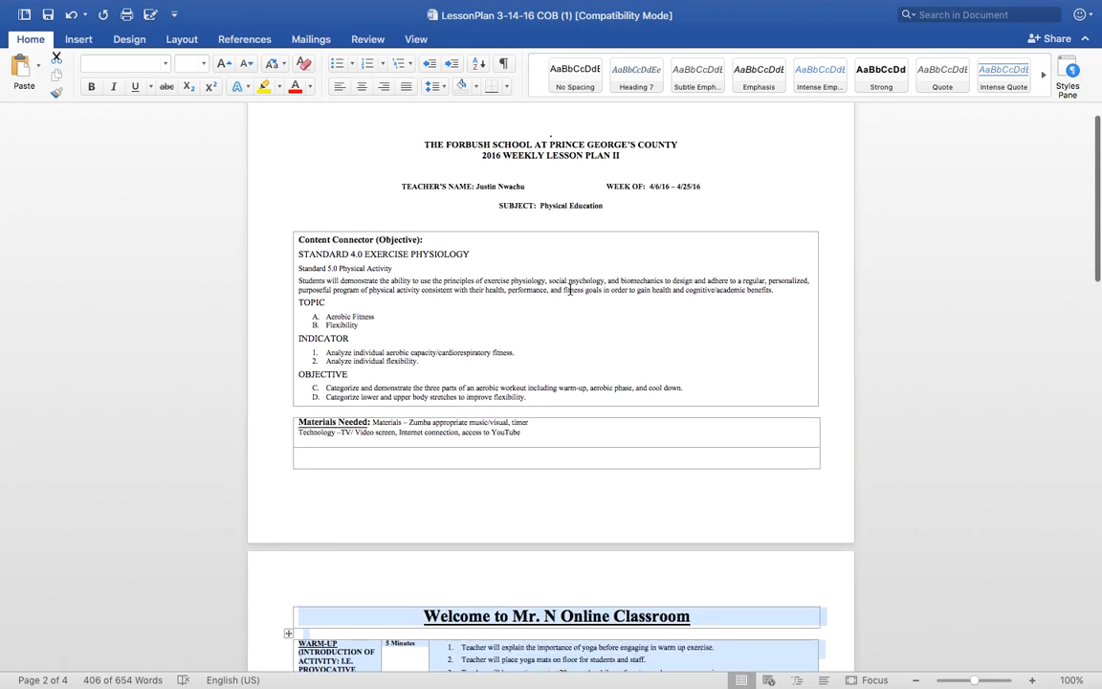
scroll(570, 289, "down", 1)
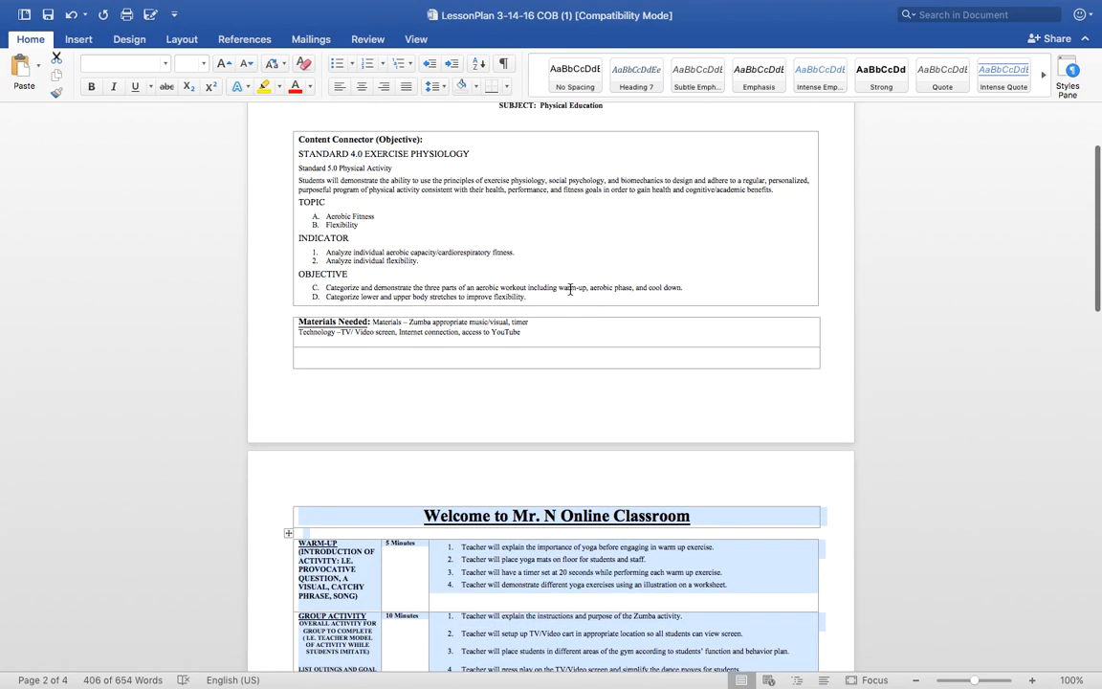
scroll(570, 288, "up", 1)
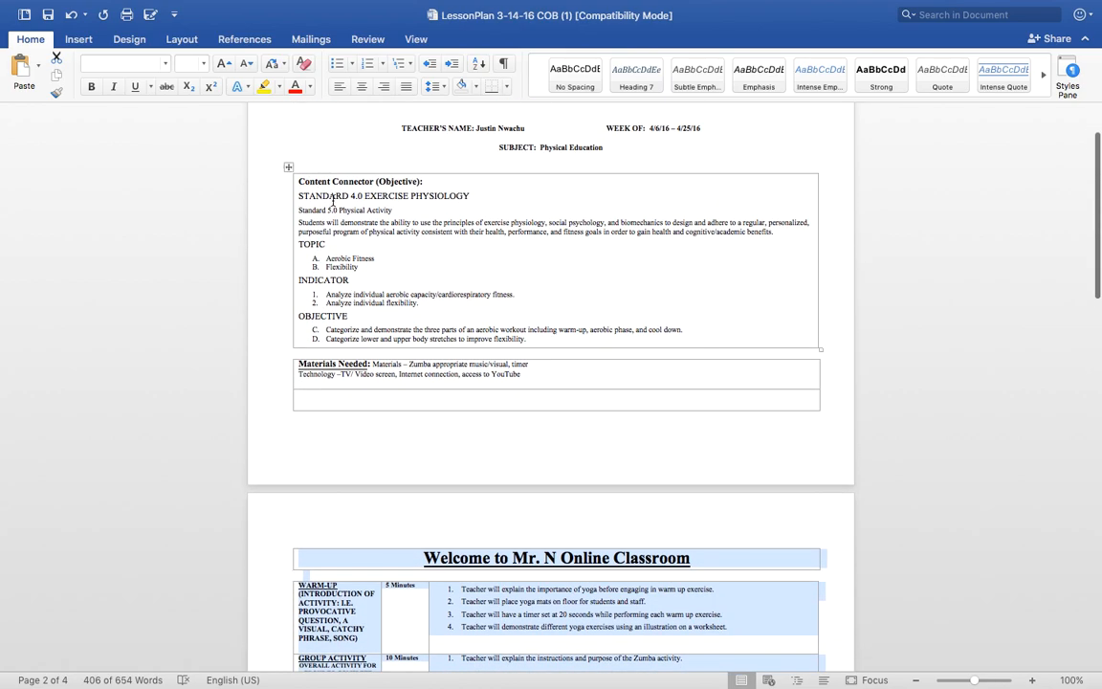
scroll(368, 236, "down", 1)
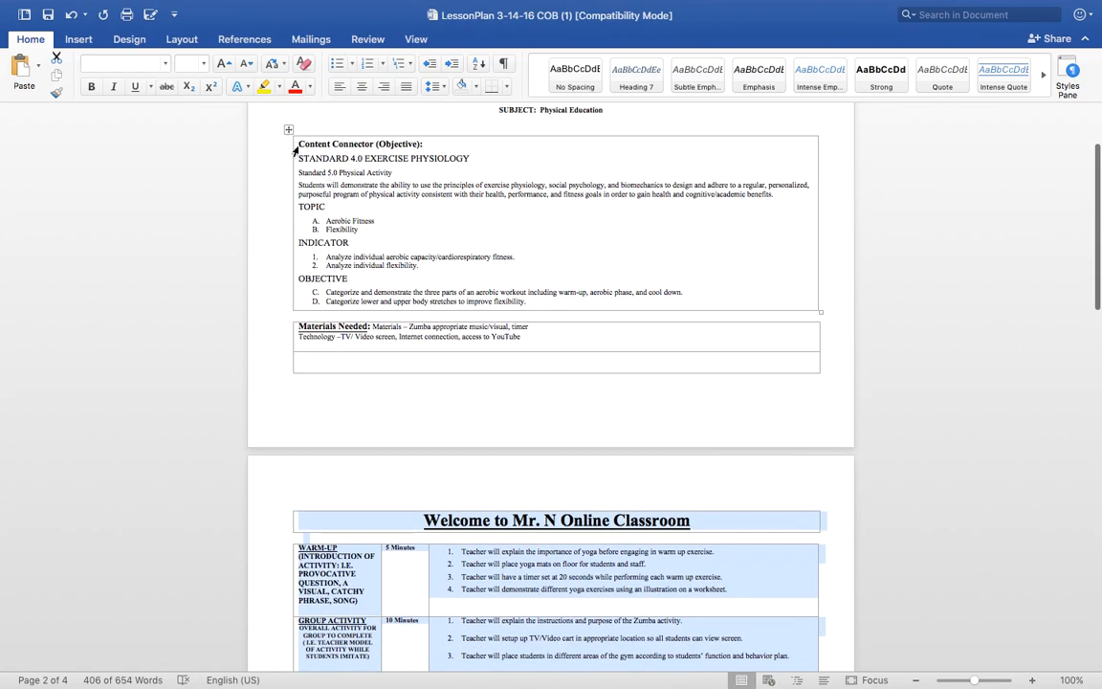
left_click_drag(297, 143, 699, 512)
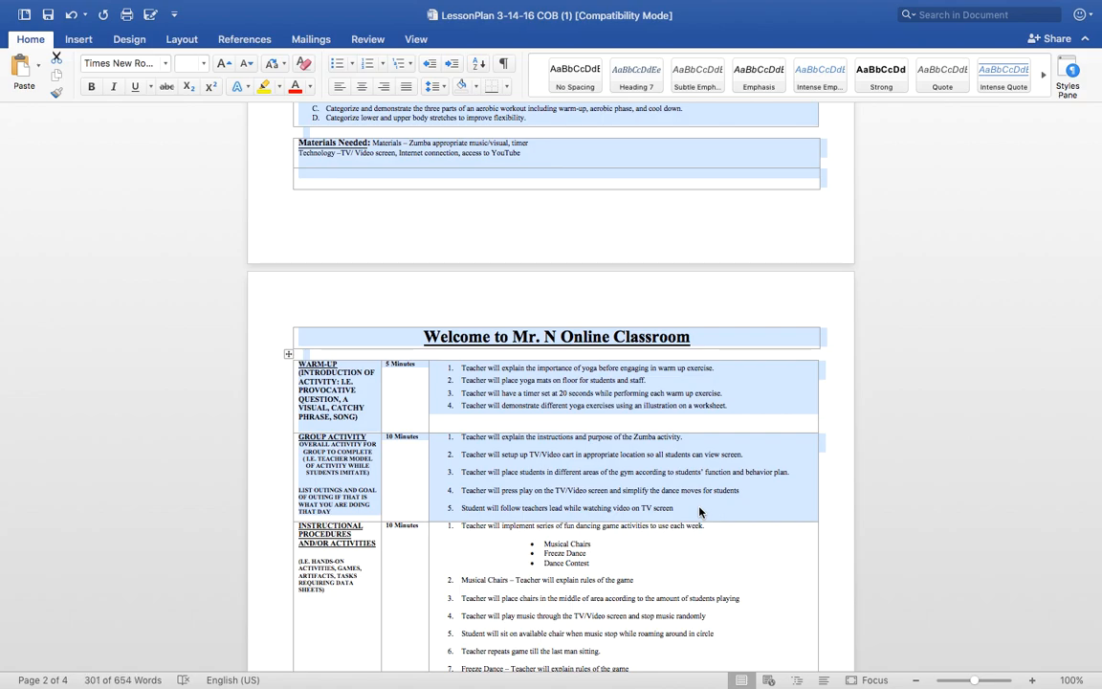
left_click(698, 341)
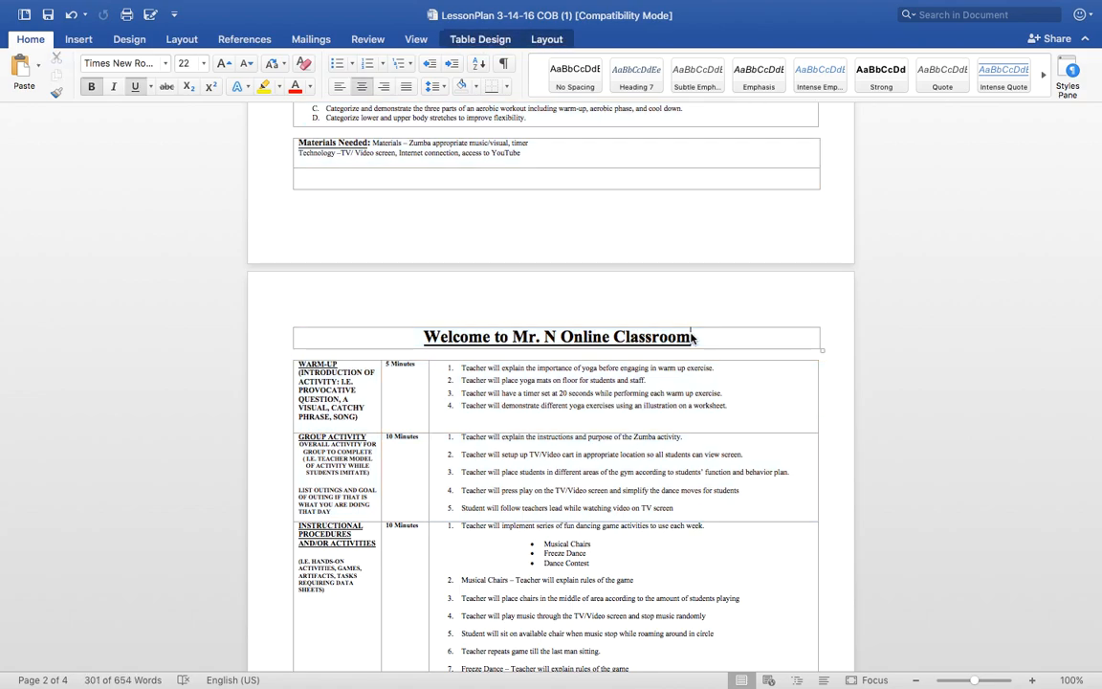
left_click_drag(692, 335, 424, 333)
key("super+c")
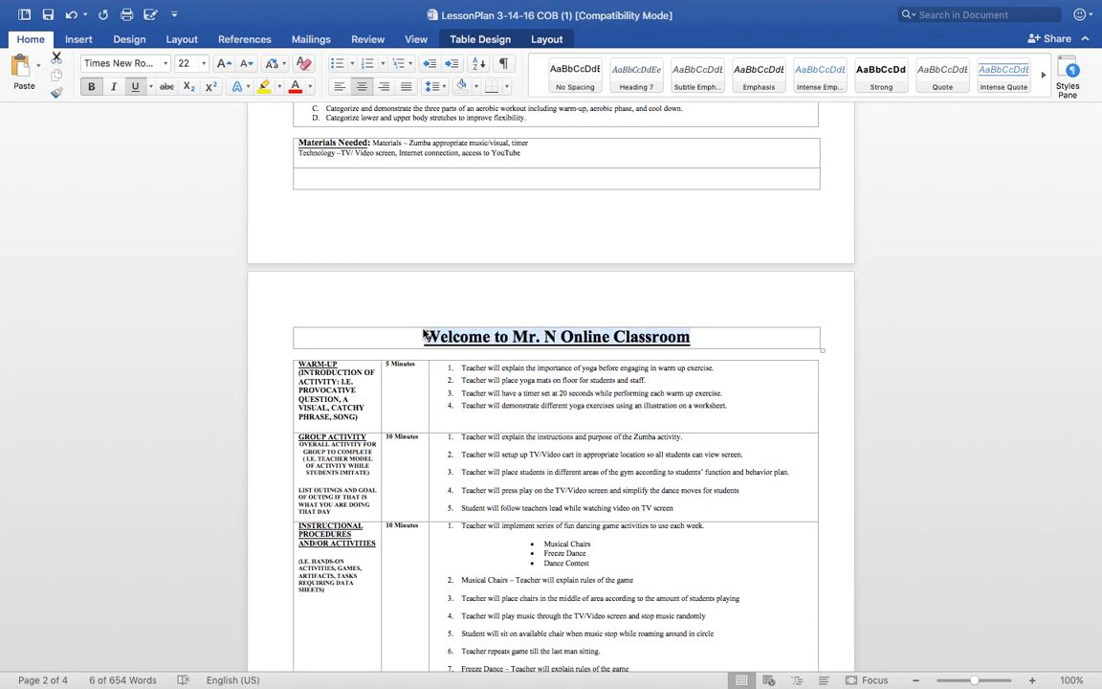
Paste the title under the SUBJECT line on page 1 and centre it.
scroll(424, 316, "up", 6)
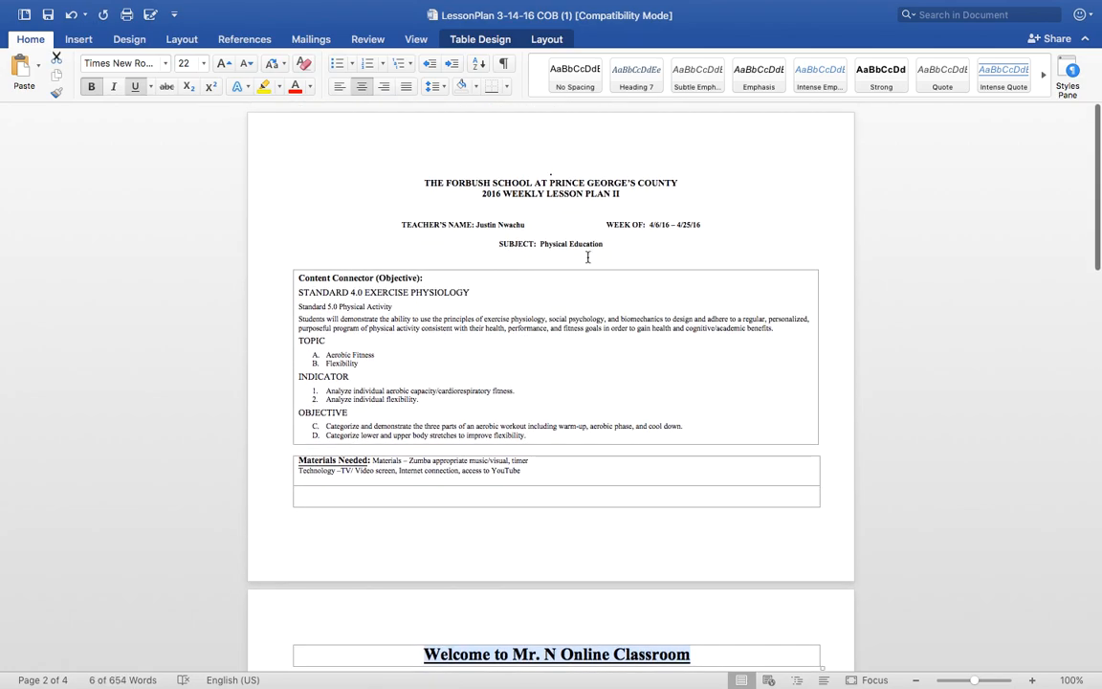
left_click(568, 257)
key("super+v")
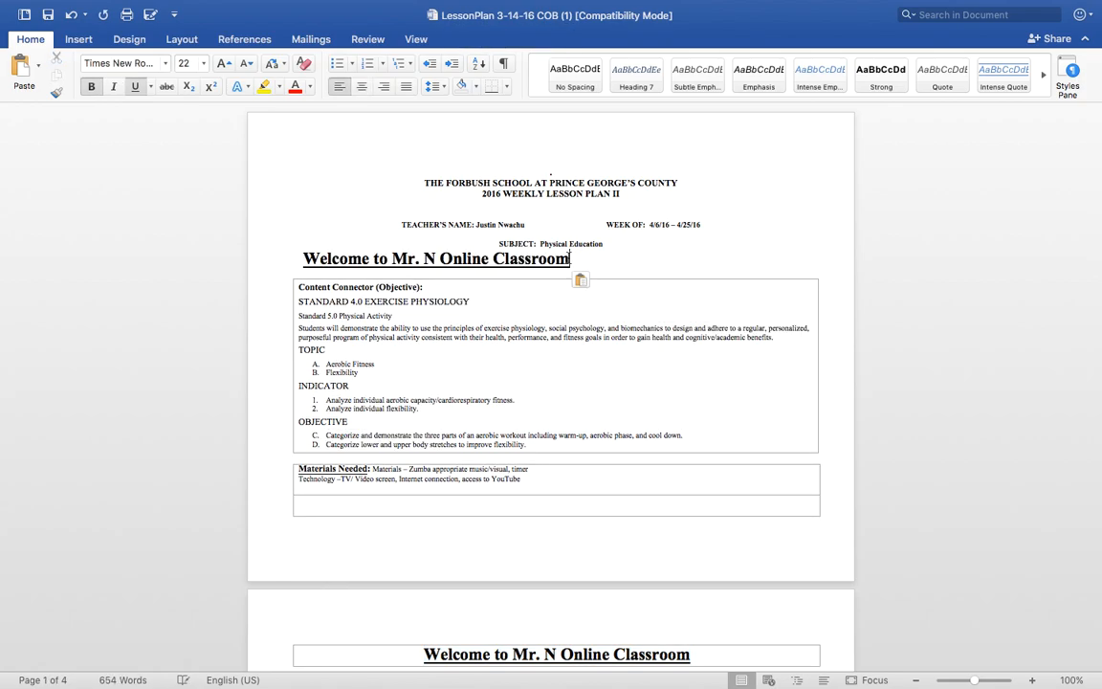
left_click(304, 257)
left_click(362, 87)
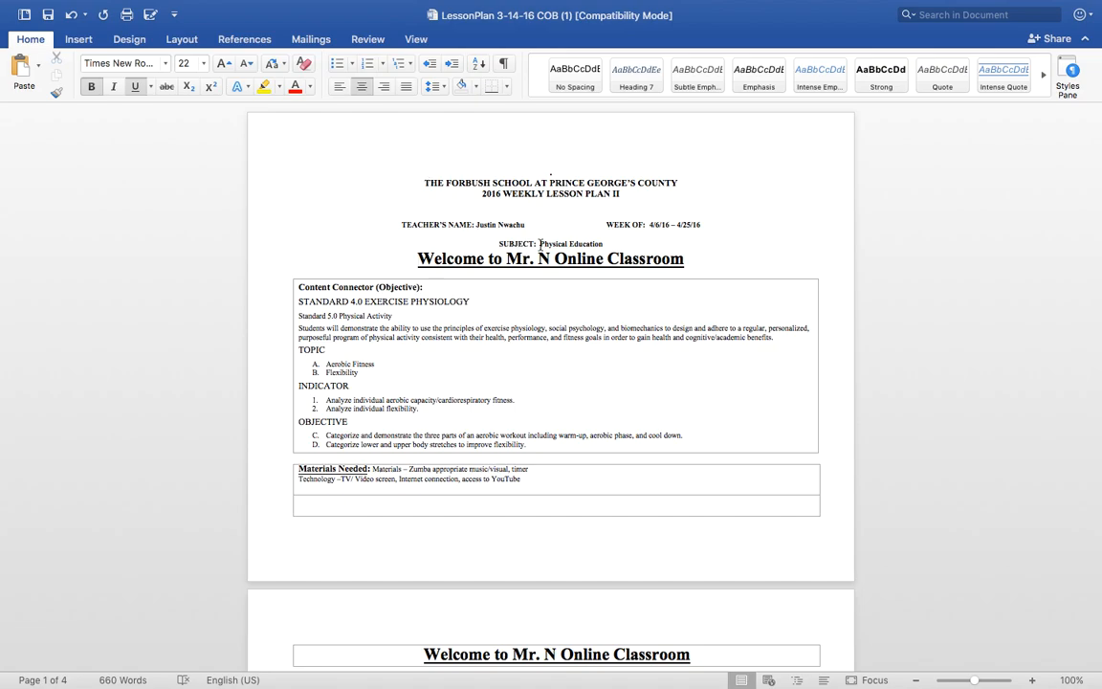
Add a blank line after Physical Education and select the title, objectives and materials tables.
left_click(607, 243)
key("Return")
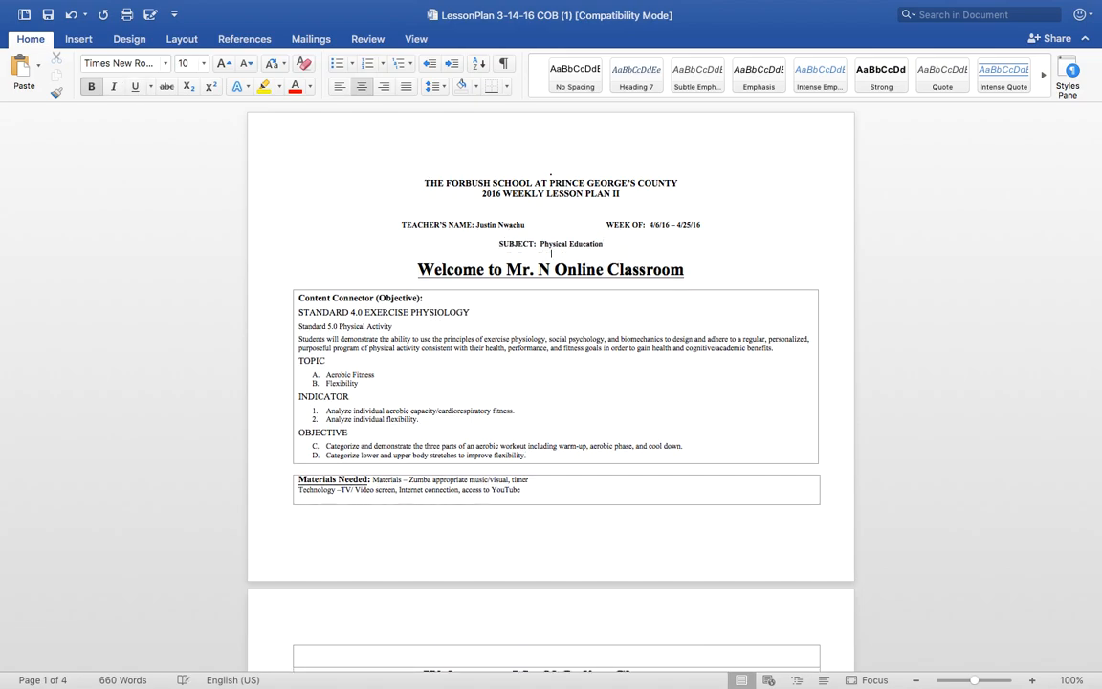
left_click_drag(421, 263, 573, 586)
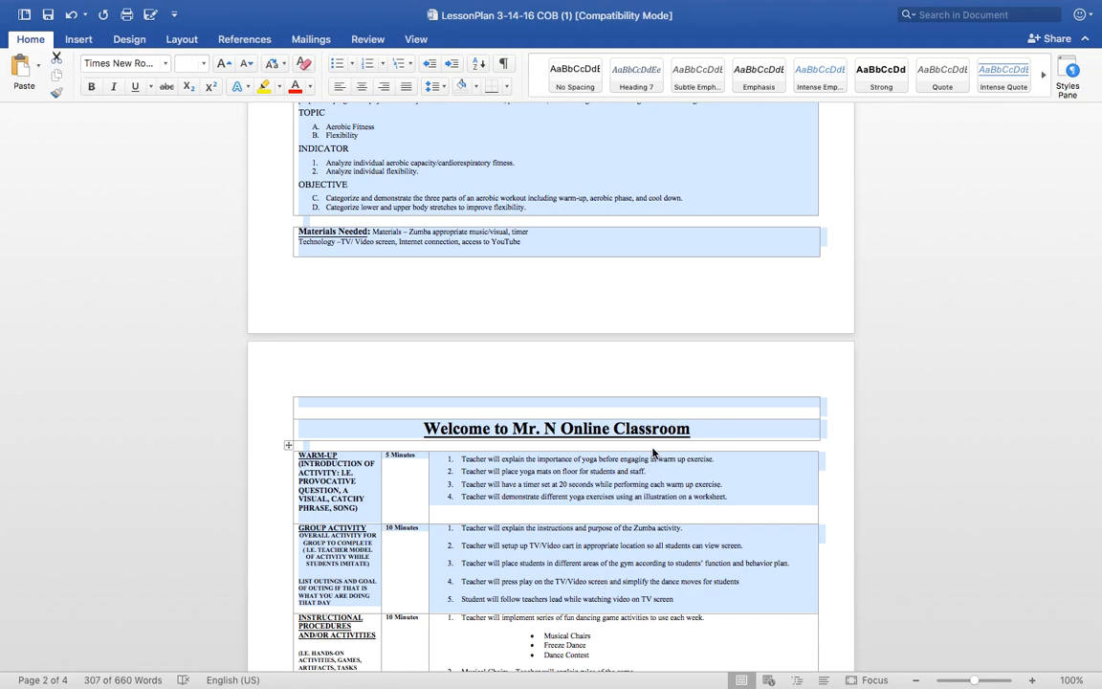
scroll(653, 453, "up", 5)
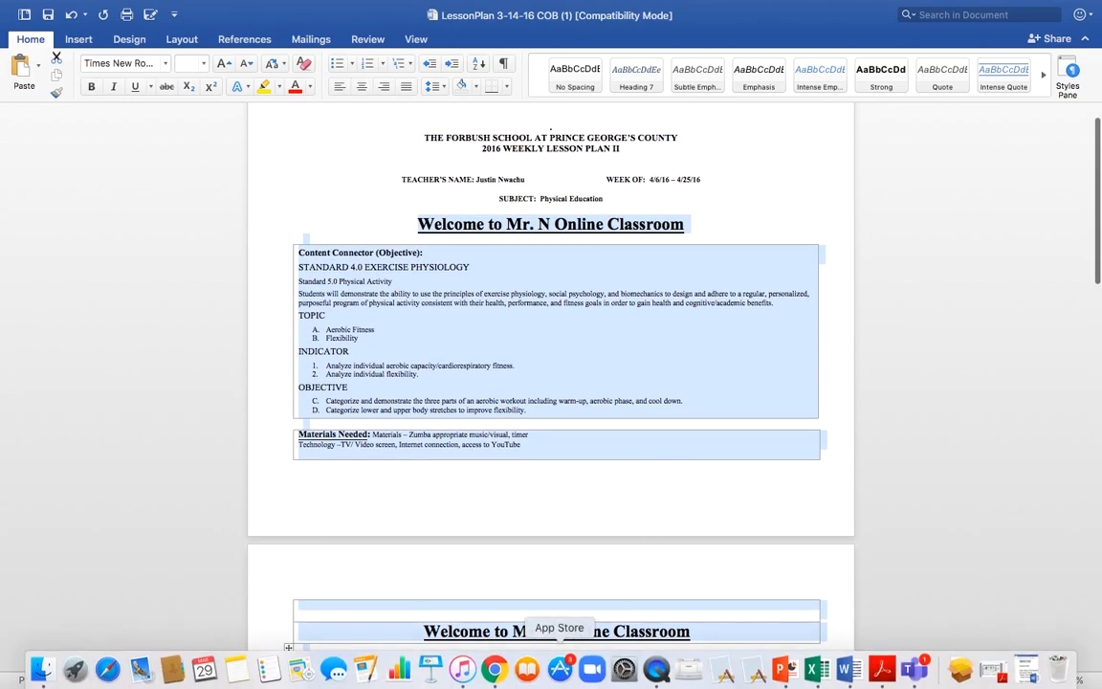
left_click(495, 671)
Paste the lesson plan's title, objective, topics and indicators into a new General channel post.
left_click(583, 591)
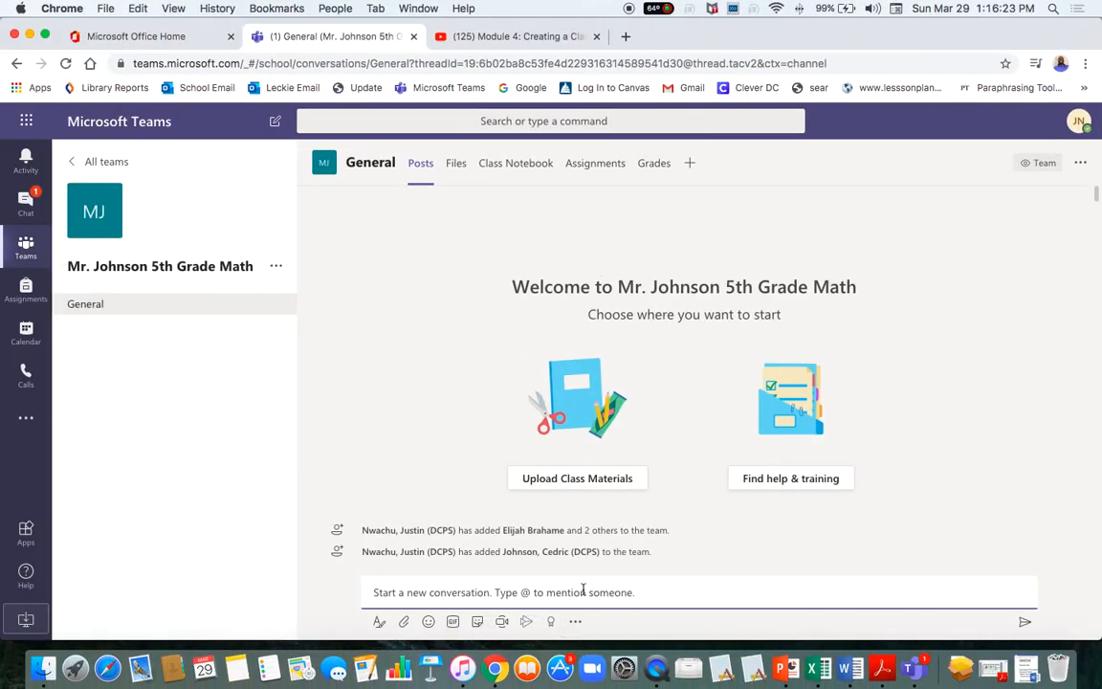
key("super+v")
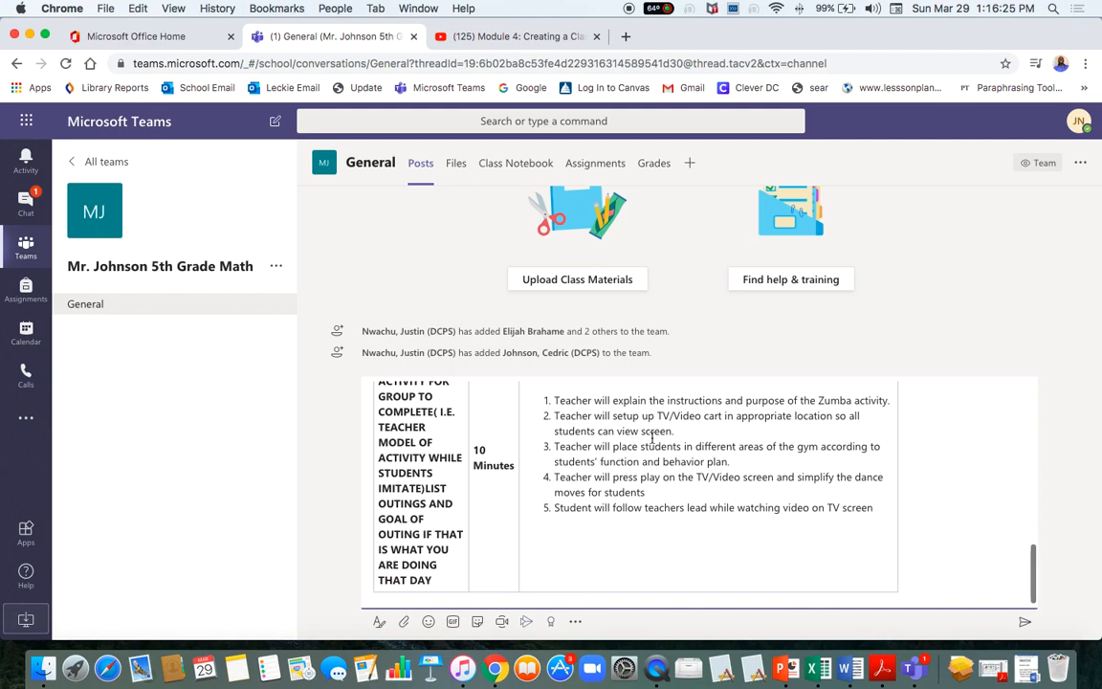
scroll(695, 424, "up", 10)
scroll(695, 423, "down", 10)
scroll(695, 423, "up", 10)
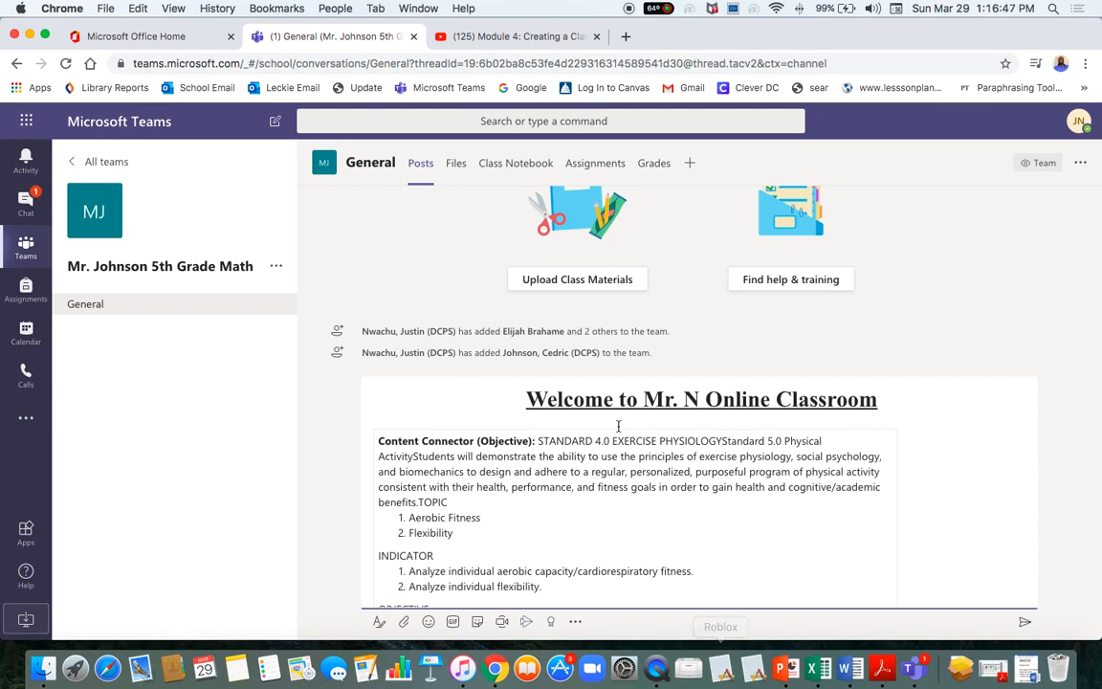
scroll(613, 483, "down", 2)
scroll(614, 483, "up", 2)
scroll(613, 483, "down", 2)
scroll(613, 483, "up", 2)
scroll(614, 481, "down", 1)
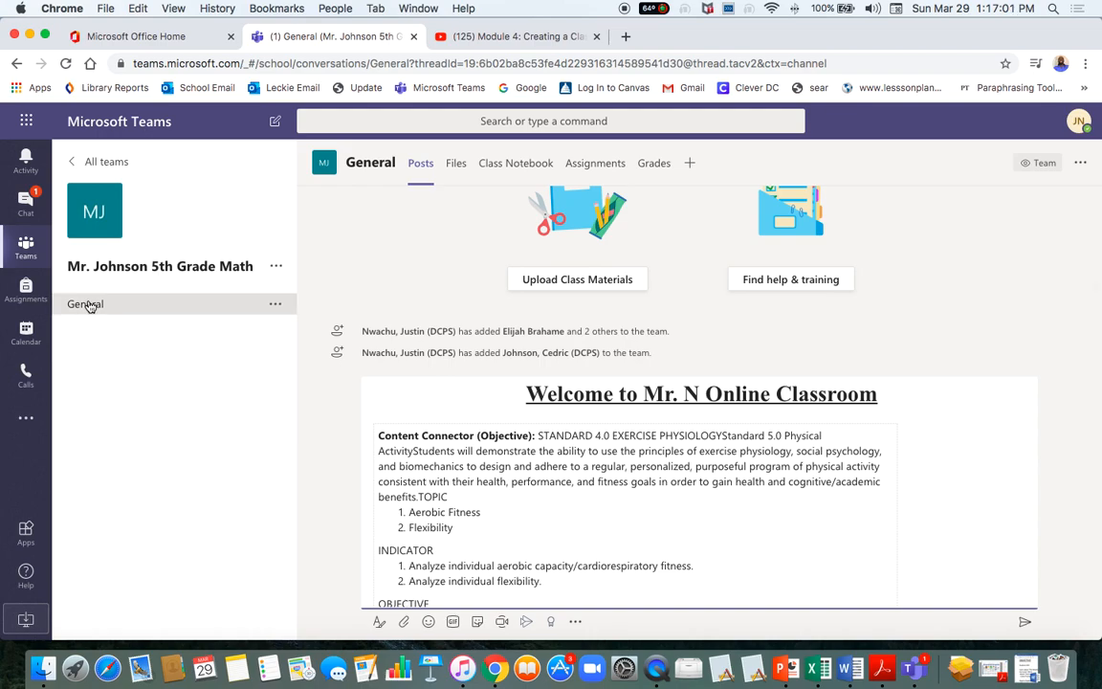
left_click(91, 308)
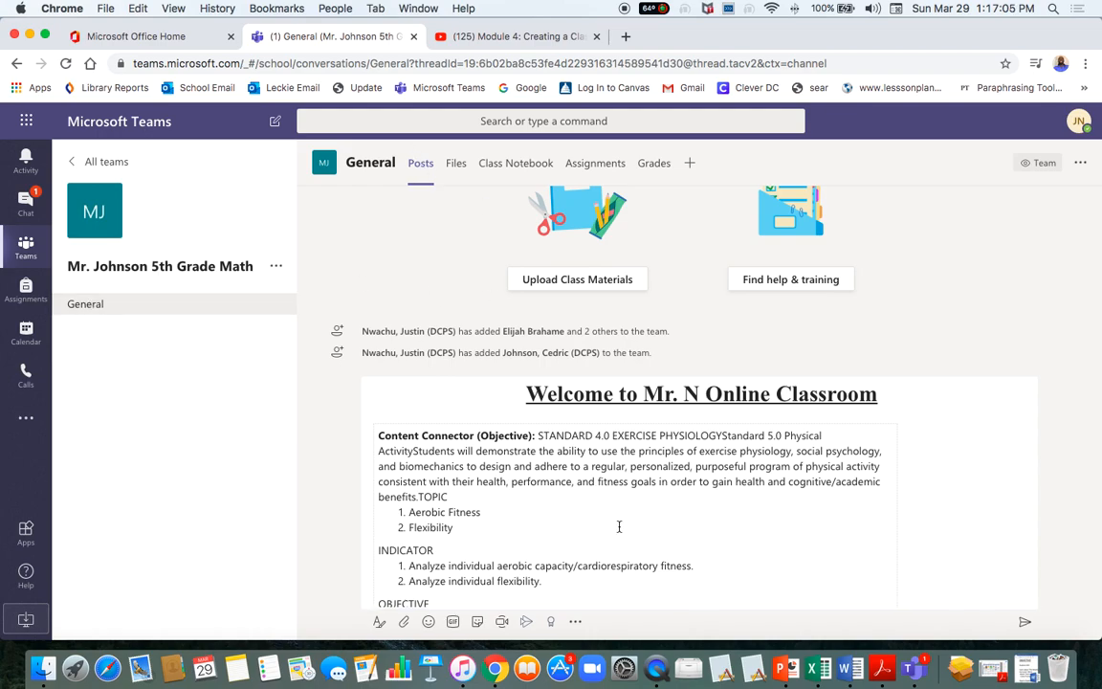
scroll(619, 527, "down", 15)
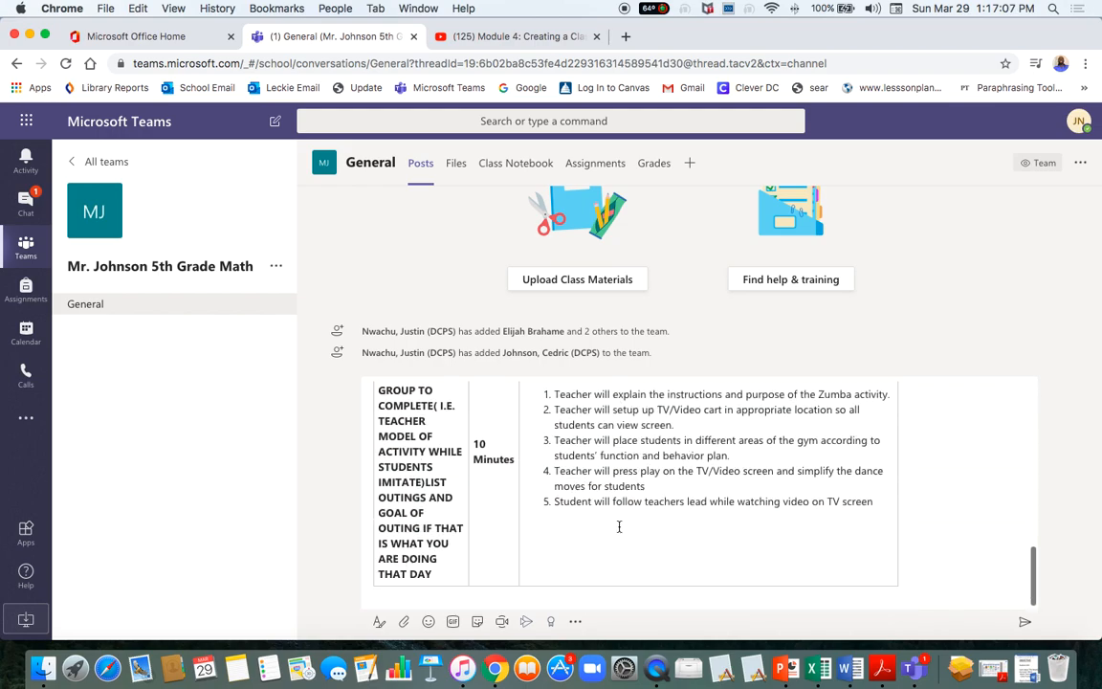
scroll(619, 526, "up", 15)
scroll(651, 546, "up", 15)
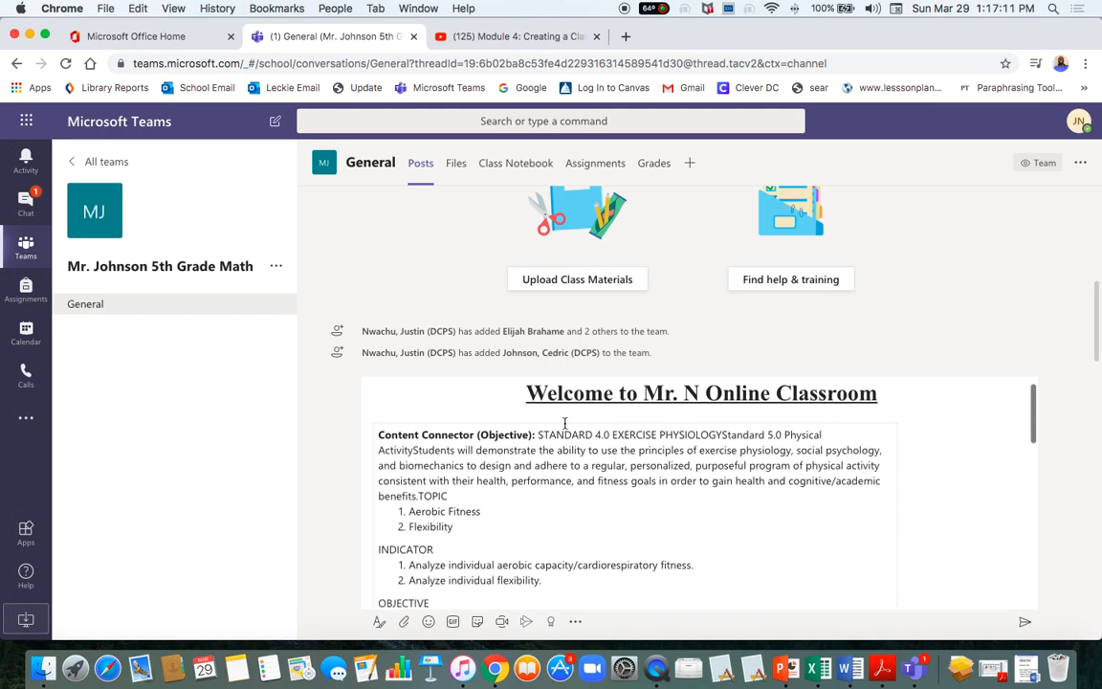
scroll(621, 512, "down", 1)
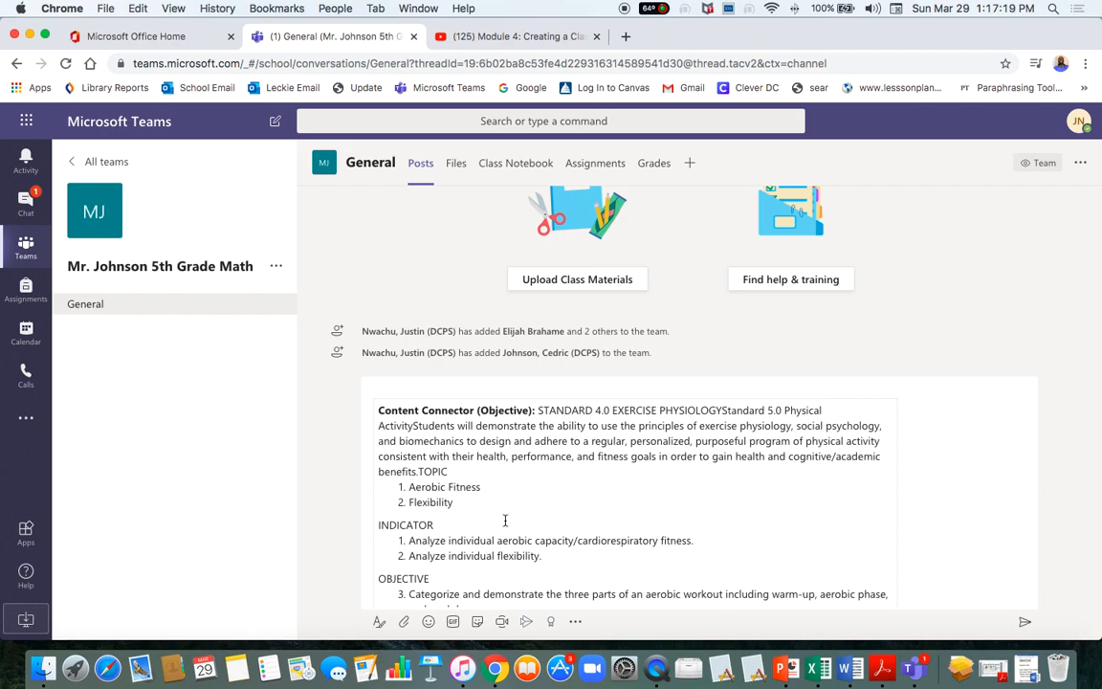
scroll(505, 520, "down", 10)
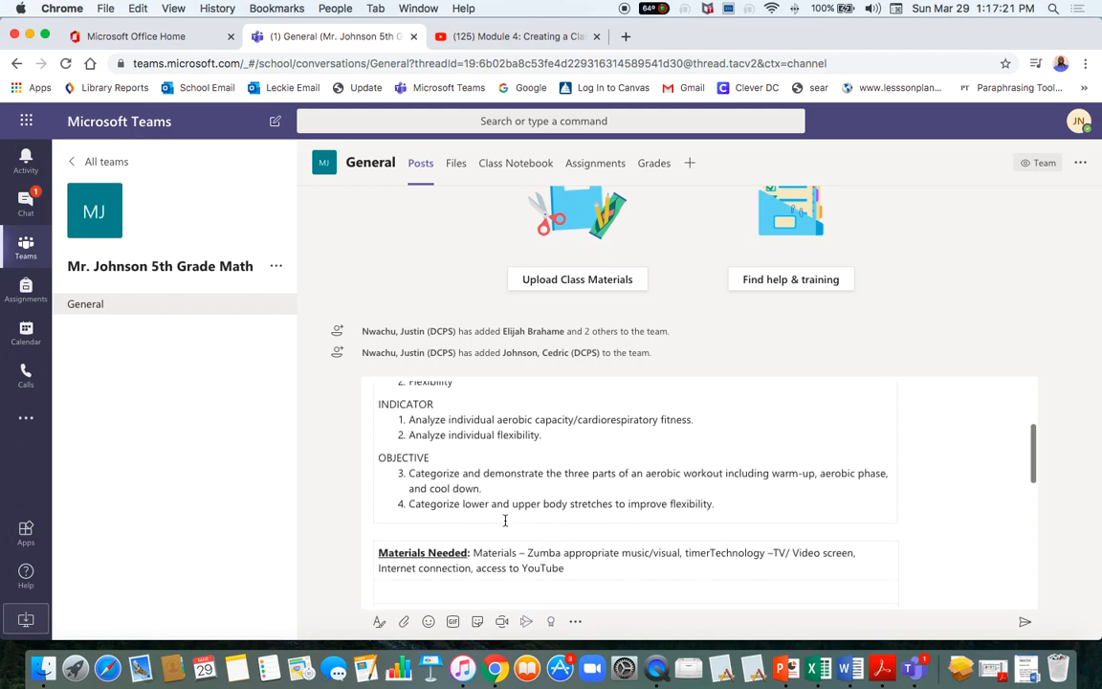
scroll(505, 520, "up", 10)
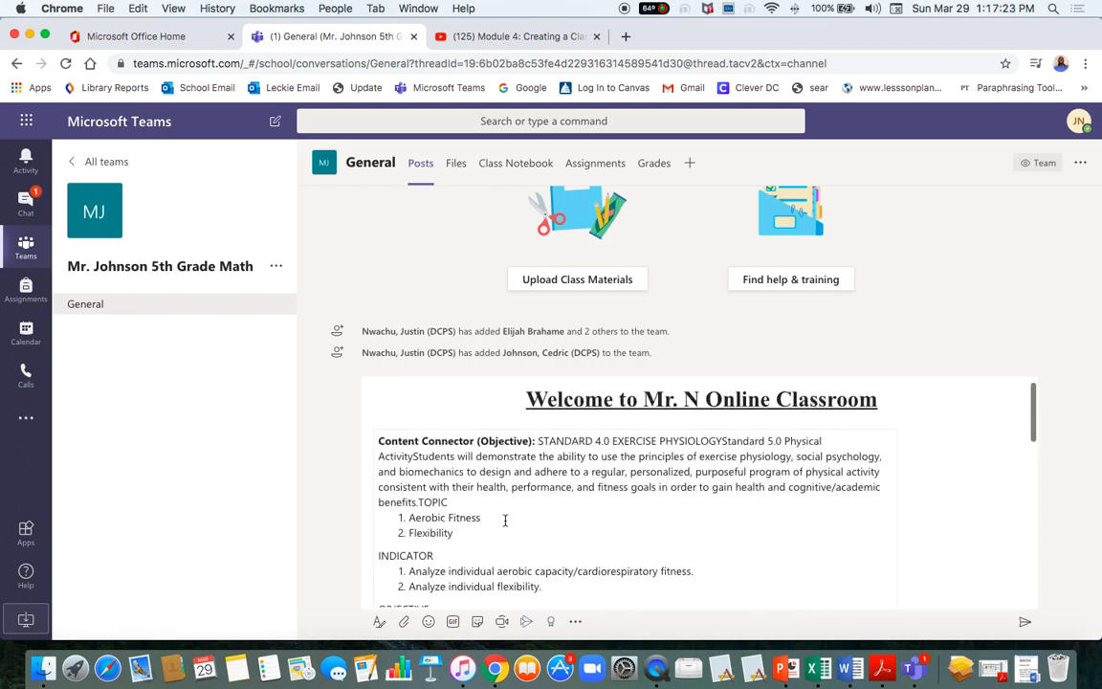
scroll(505, 519, "down", 5)
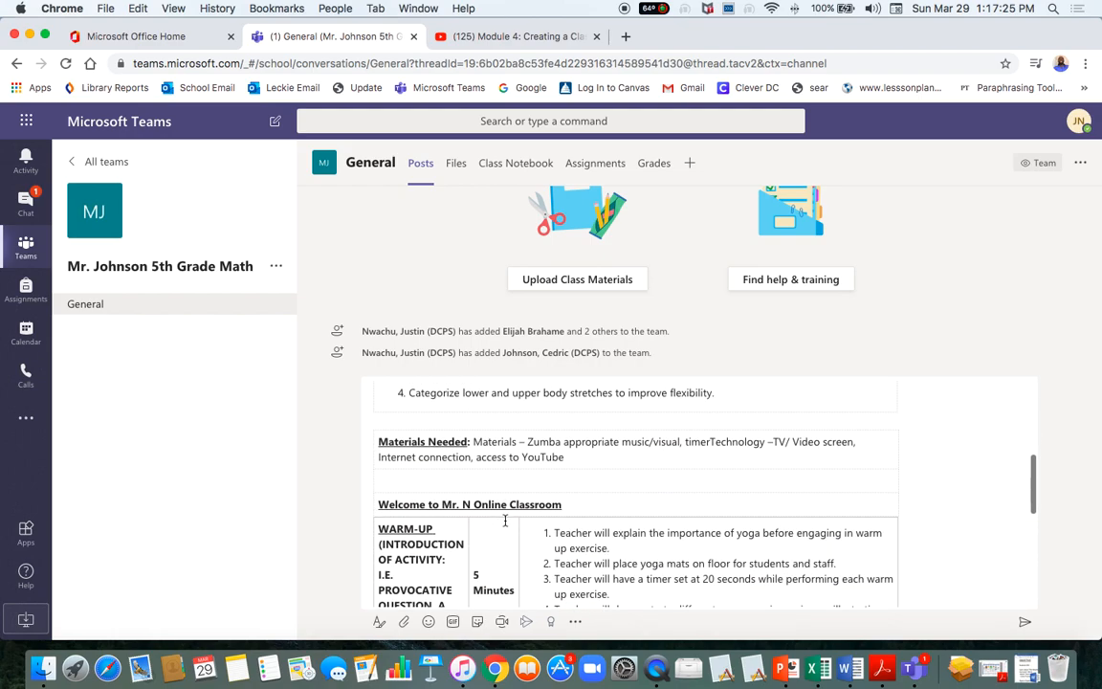
scroll(506, 520, "up", 3)
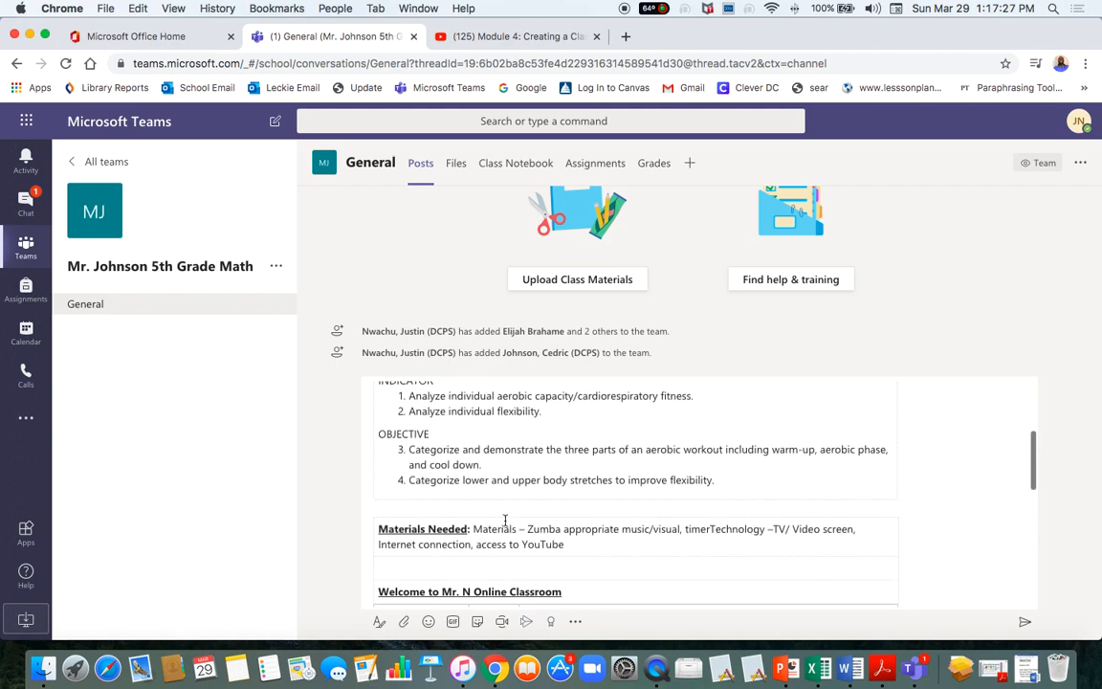
scroll(505, 520, "down", 5)
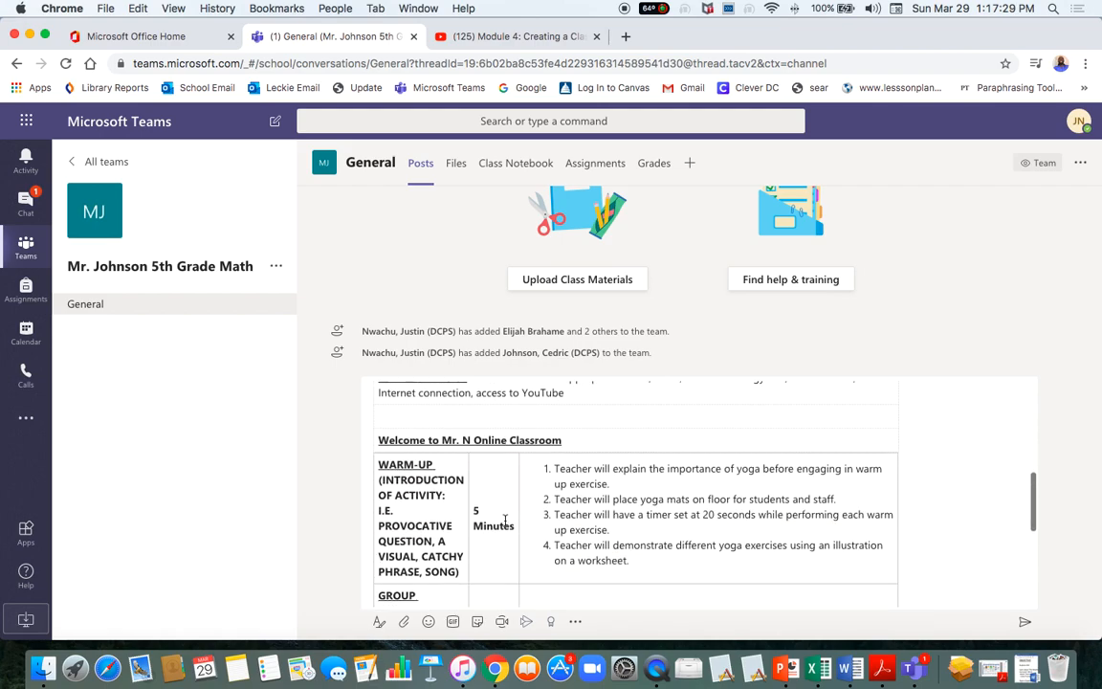
scroll(505, 520, "up", 6)
scroll(506, 519, "down", 1)
scroll(505, 520, "down", 6)
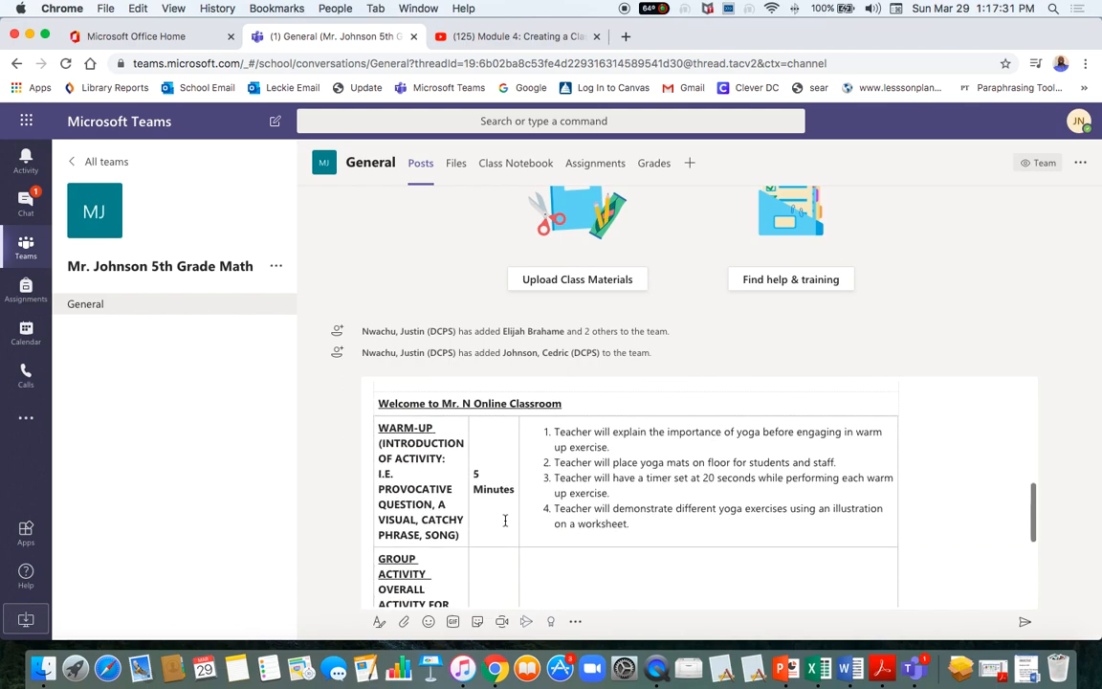
scroll(505, 520, "up", 6)
scroll(505, 519, "up", 1)
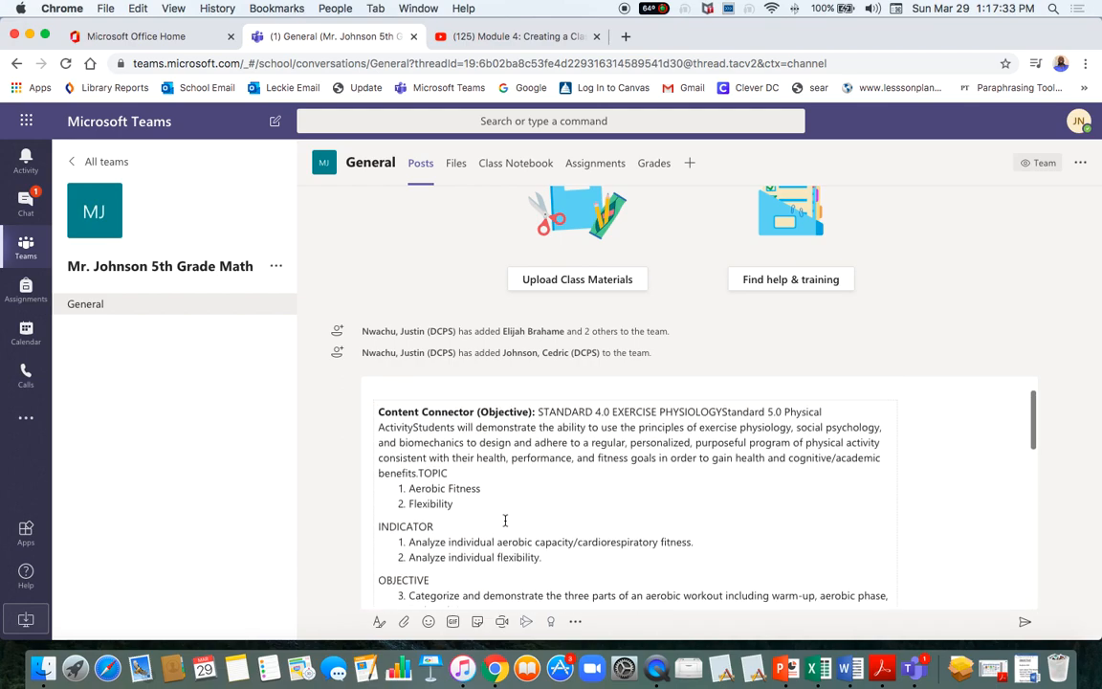
scroll(506, 520, "down", 3)
scroll(506, 520, "up", 3)
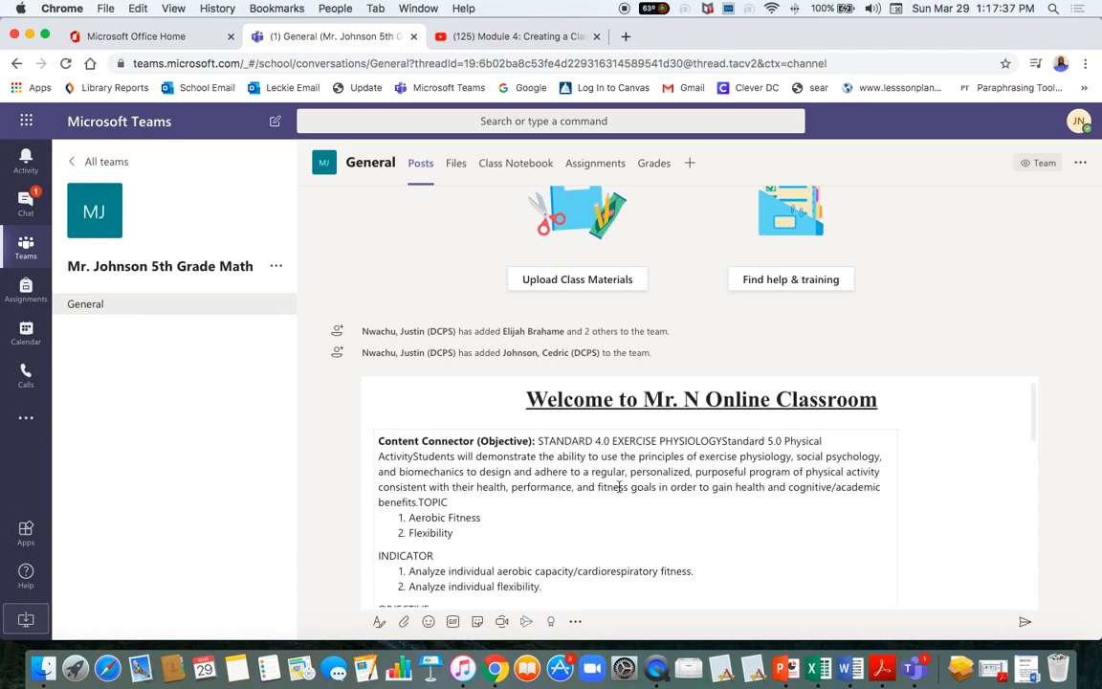
scroll(524, 520, "down", 5)
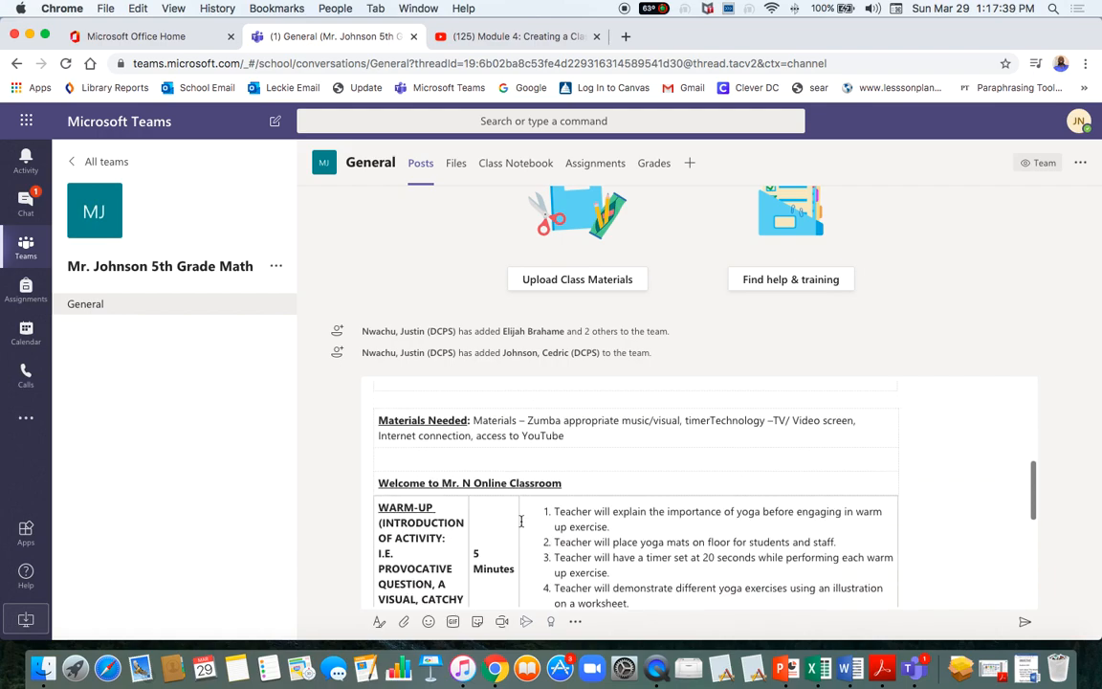
scroll(480, 546, "down", 3)
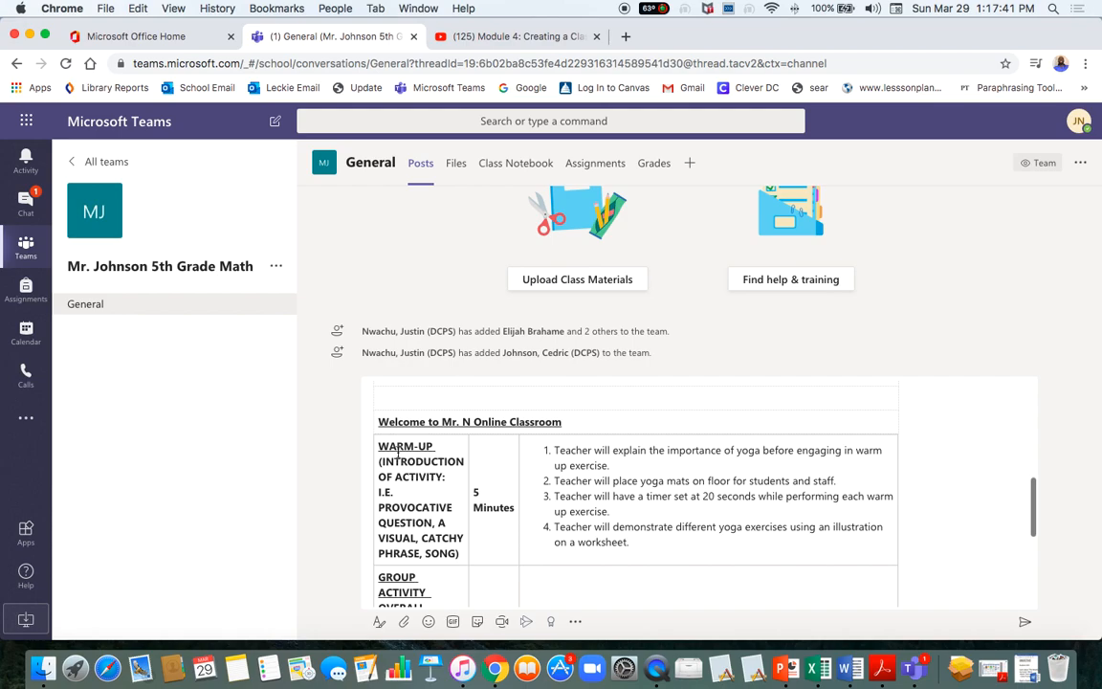
scroll(441, 480, "down", 2)
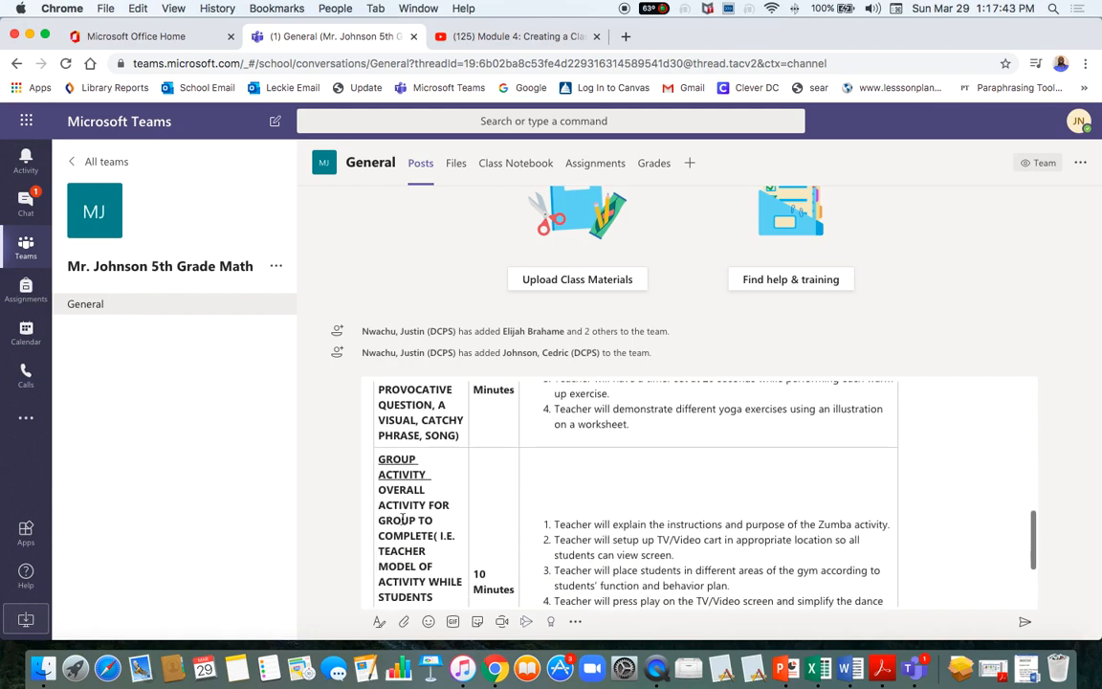
scroll(560, 510, "down", 3)
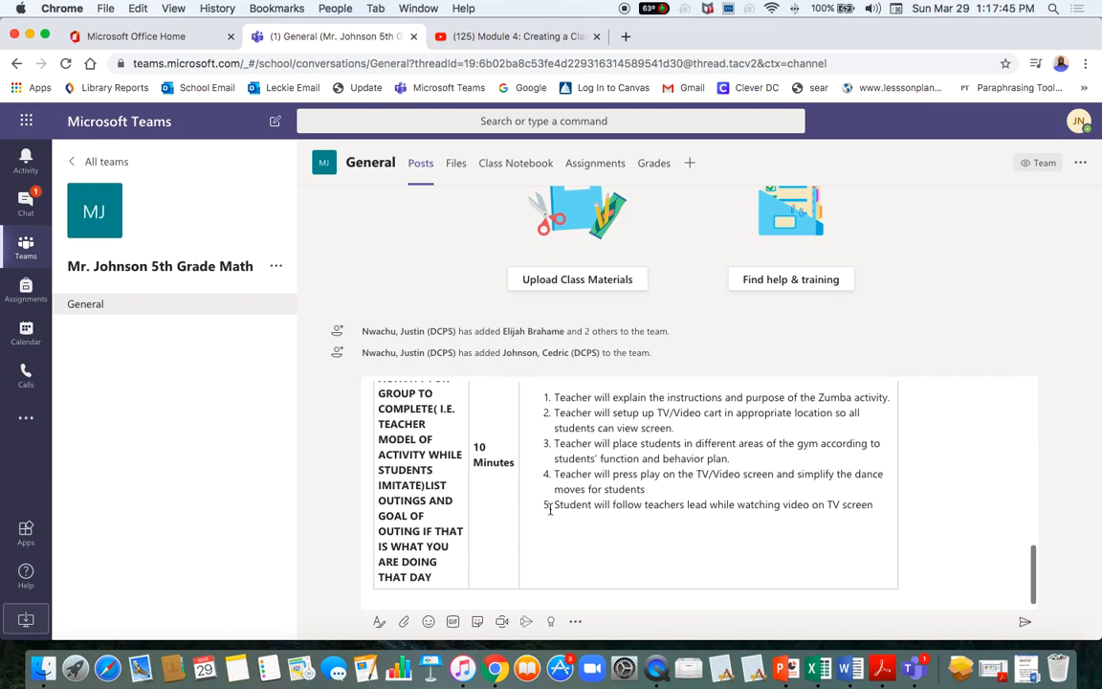
scroll(497, 440, "up", 10)
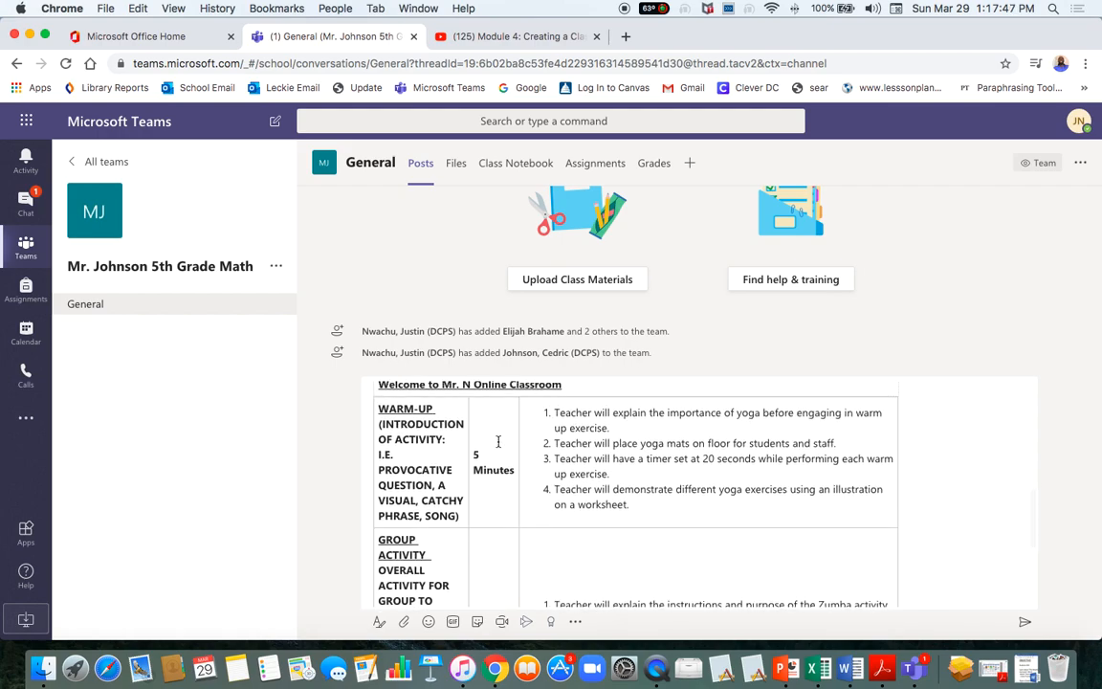
scroll(494, 449, "down", 1)
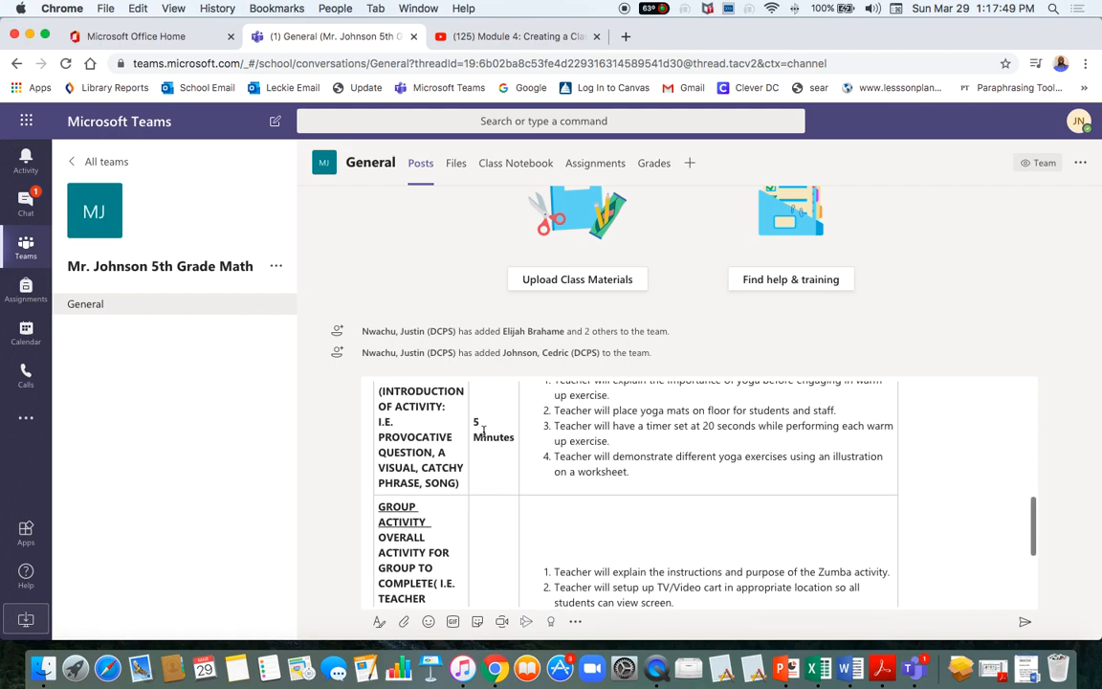
scroll(486, 510, "down", 5)
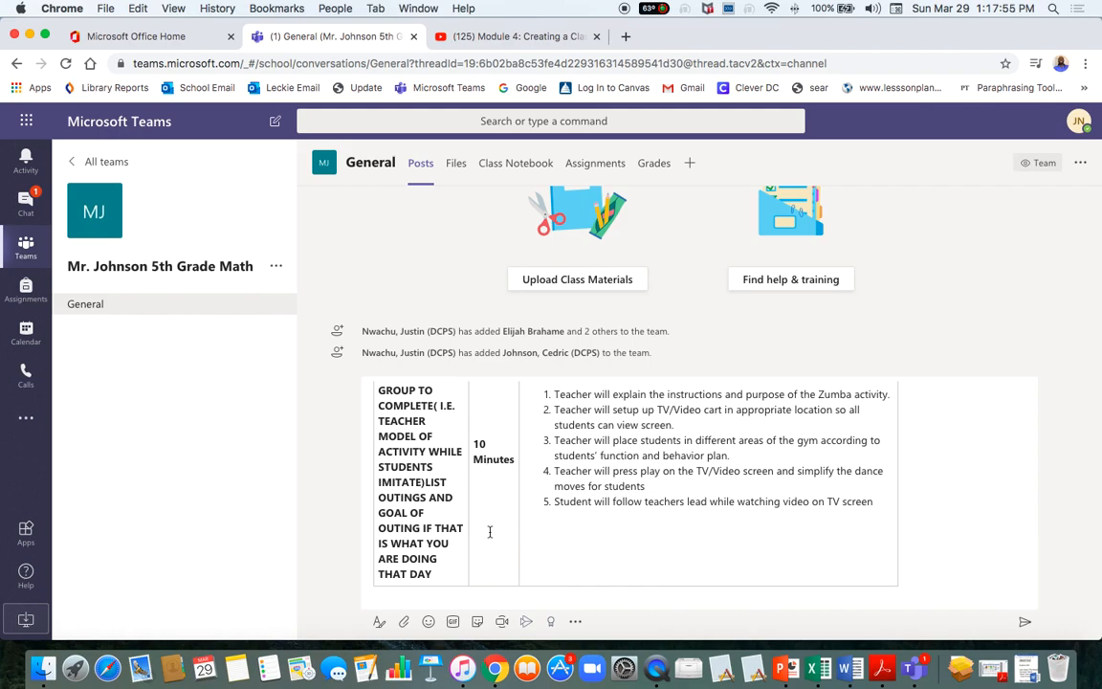
scroll(489, 532, "up", 10)
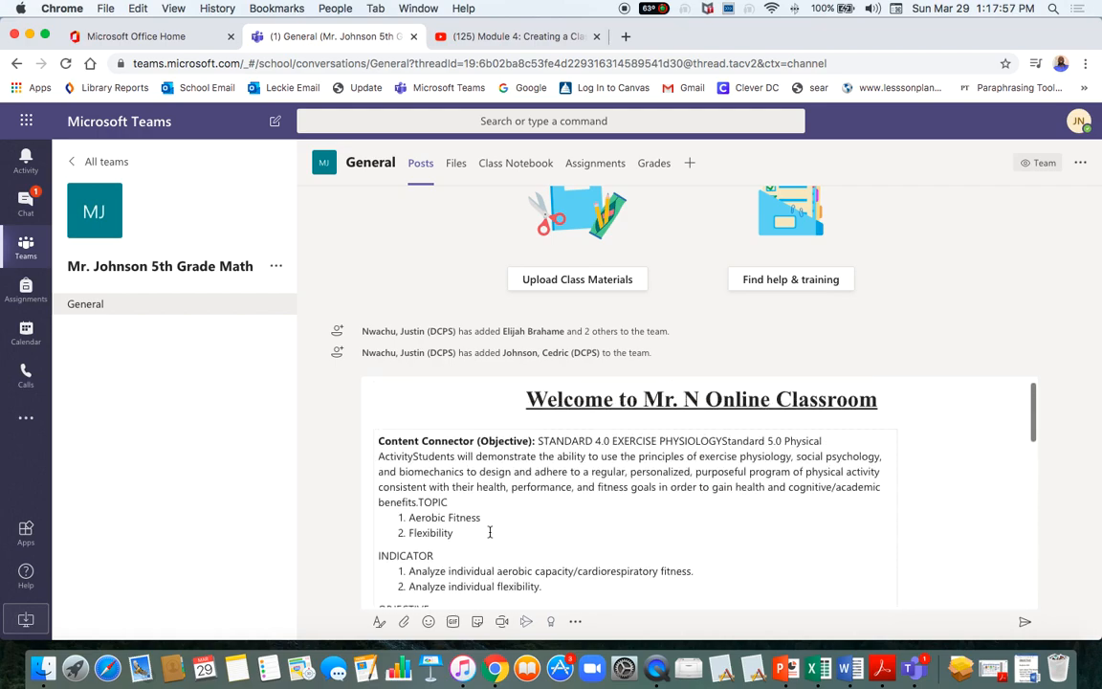
scroll(655, 429, "down", 10)
scroll(651, 423, "up", 10)
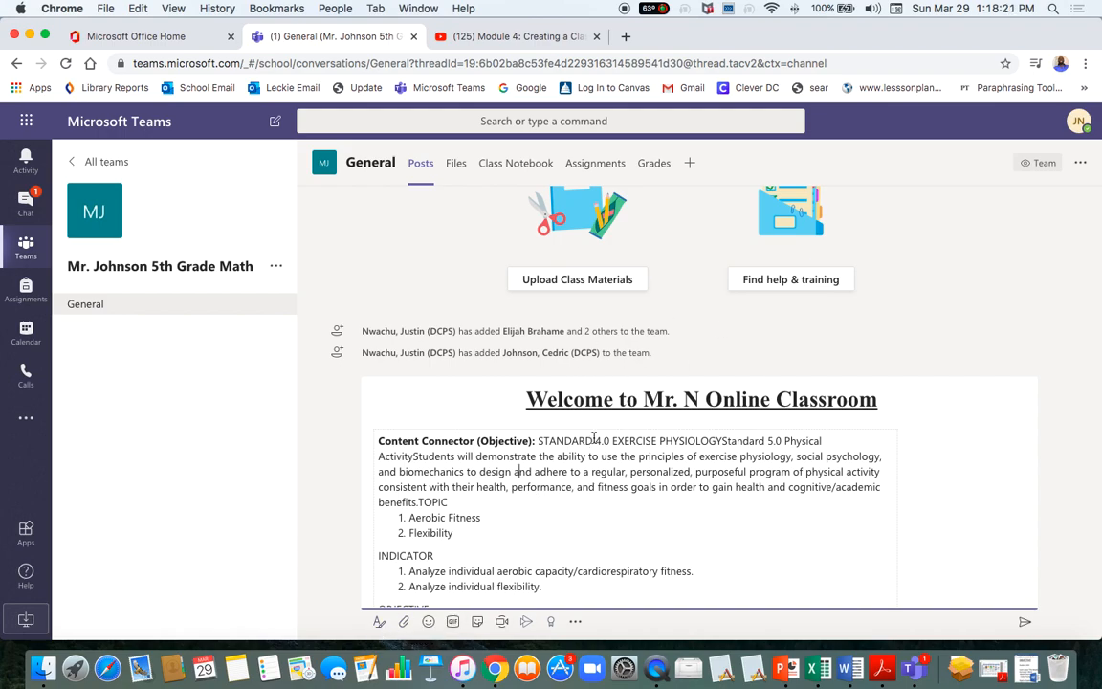
Format the 'Welcome to Mr. N Online Classroom' heading as Large size in orange-red.
left_click(377, 623)
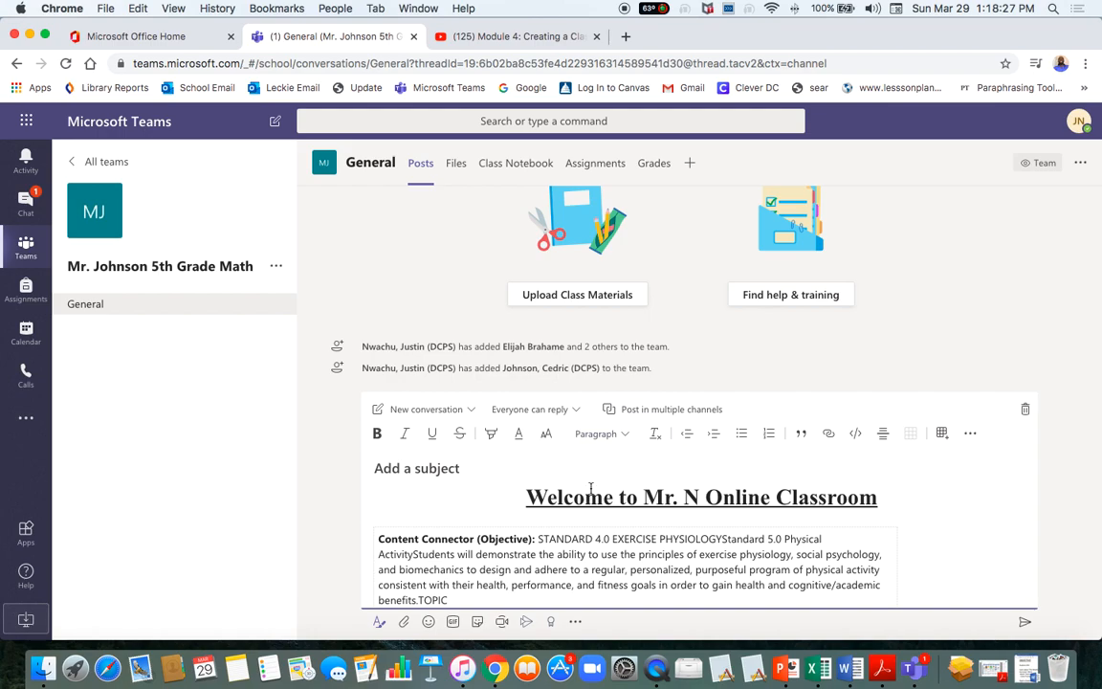
left_click_drag(527, 498, 811, 509)
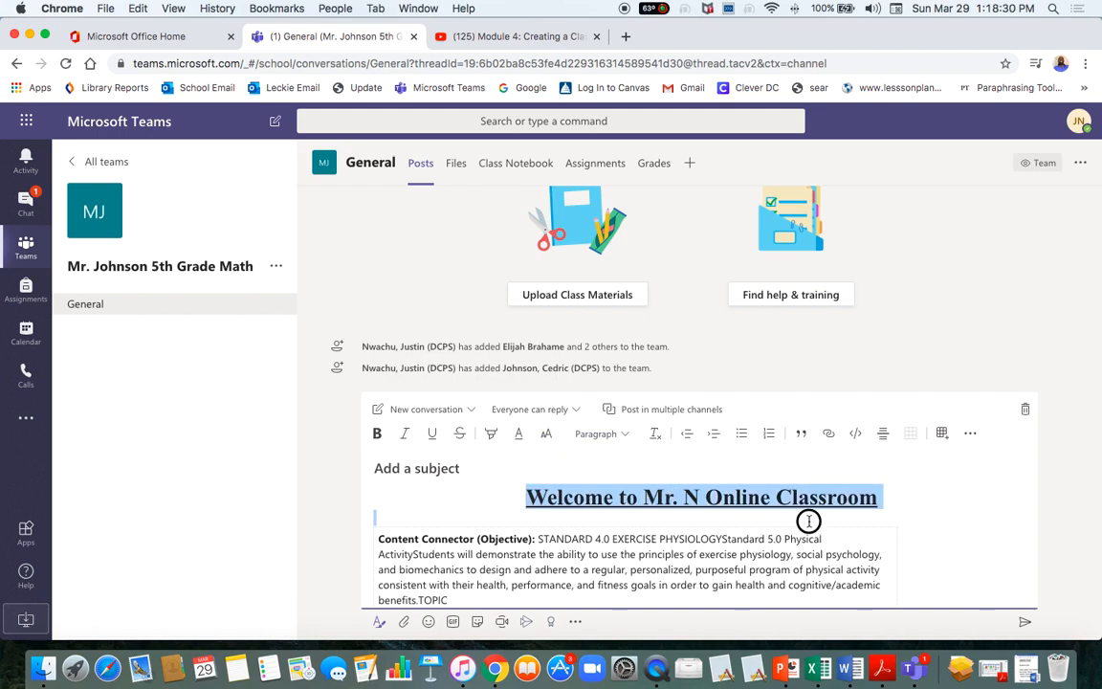
left_click(548, 435)
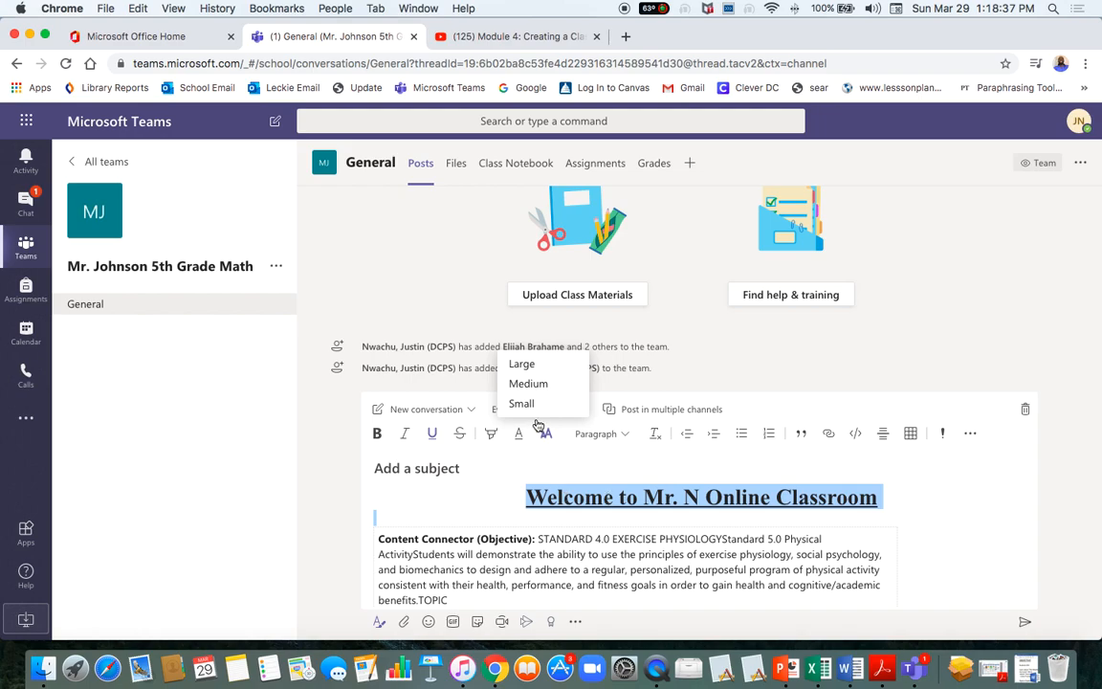
left_click(528, 383)
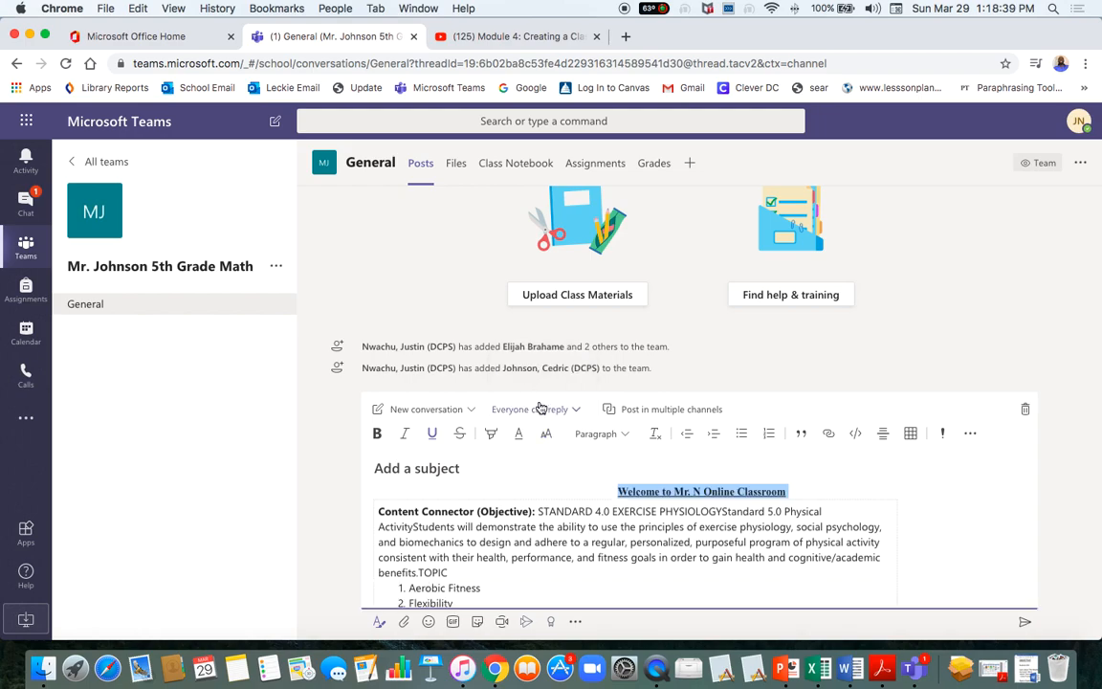
left_click(555, 439)
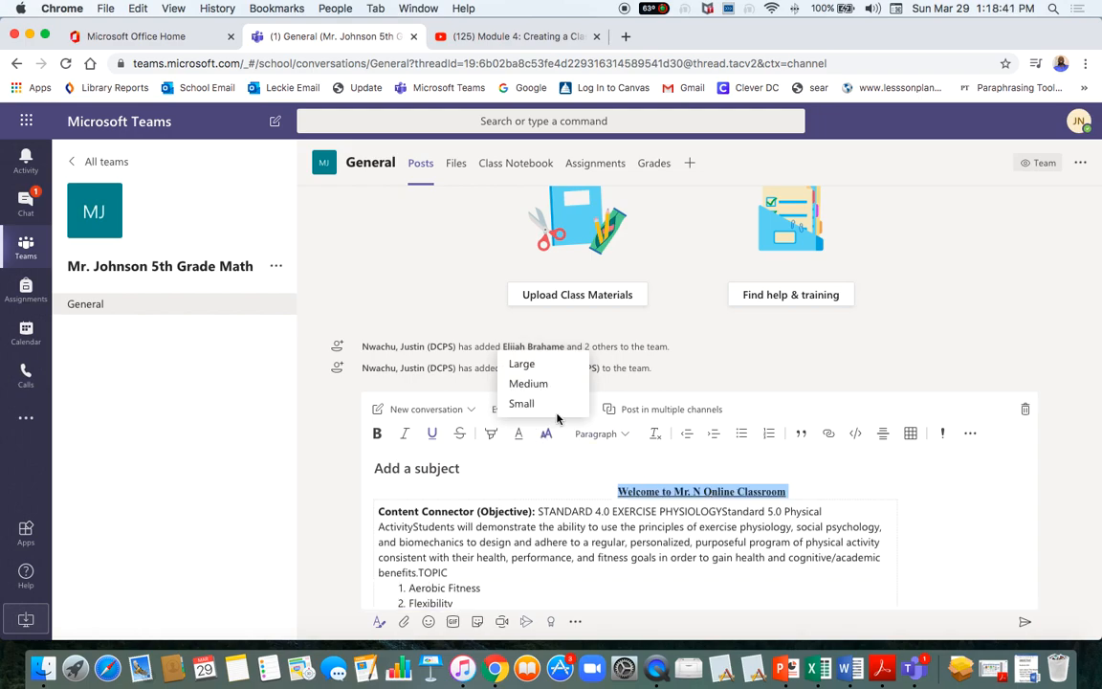
left_click(523, 362)
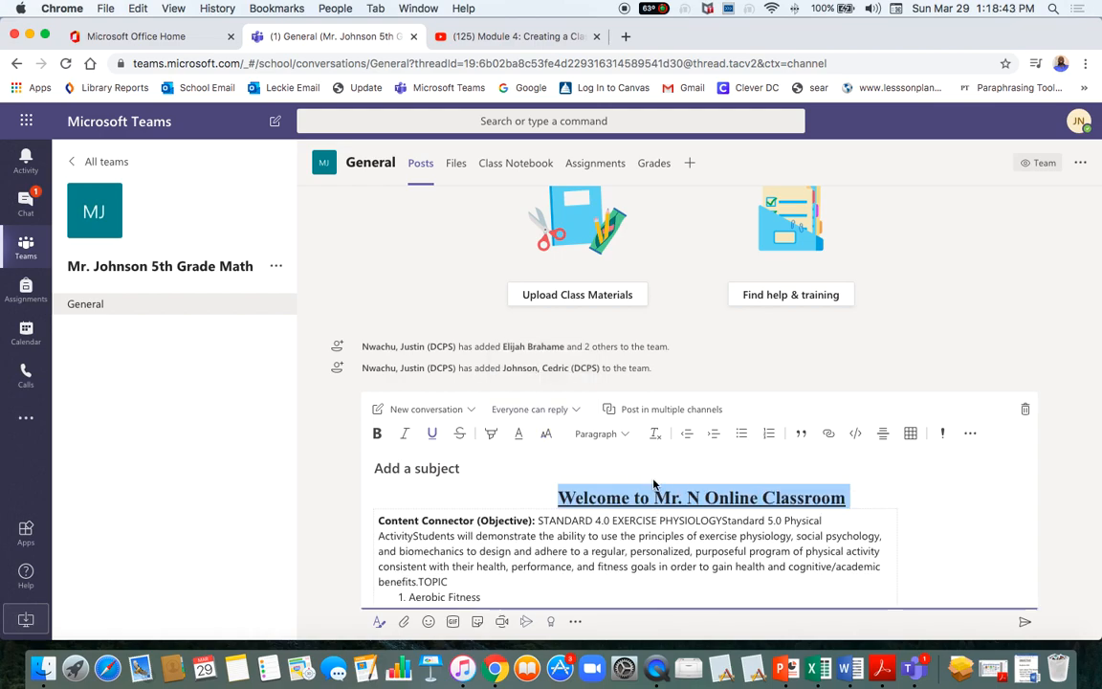
left_click(519, 434)
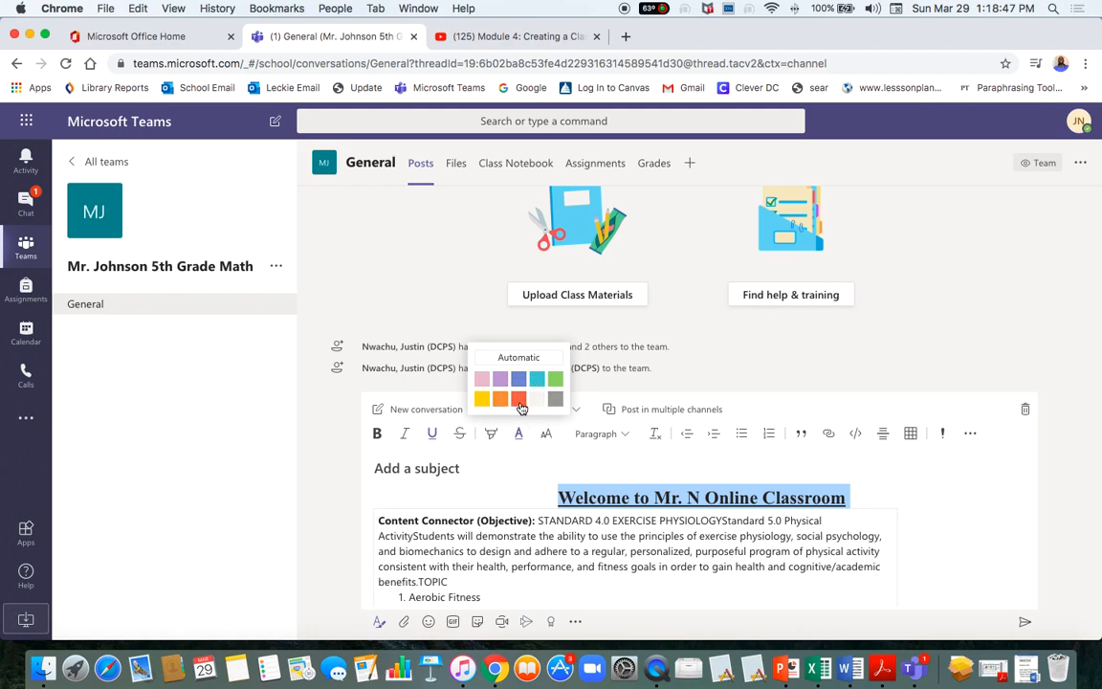
left_click(518, 398)
left_click(641, 563)
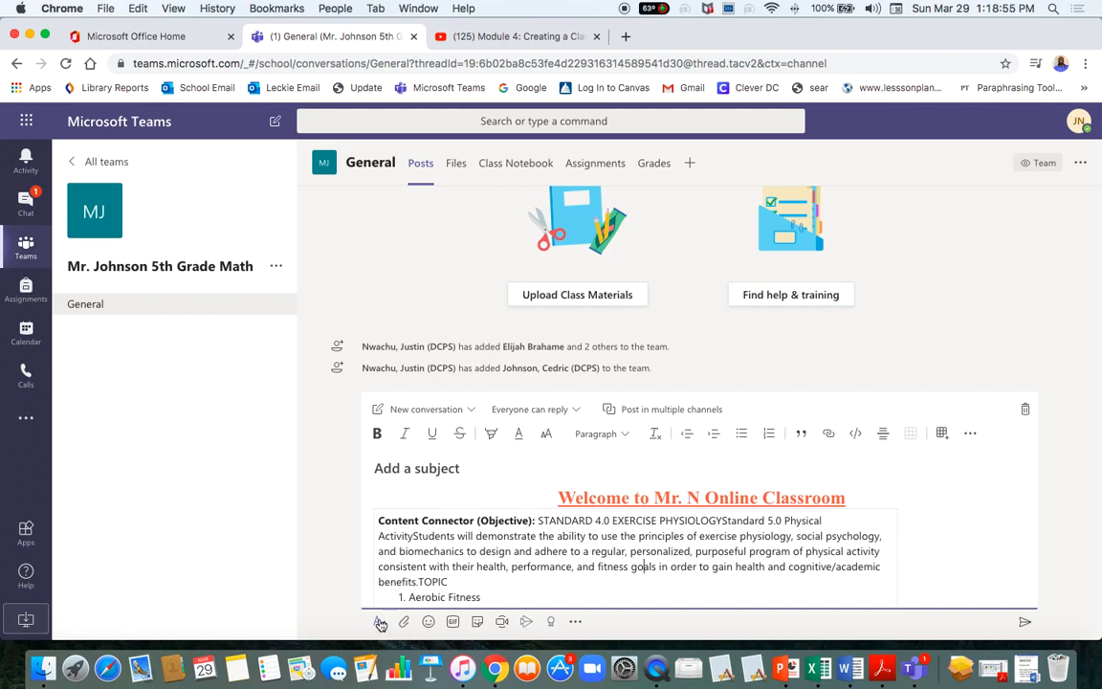
left_click(428, 624)
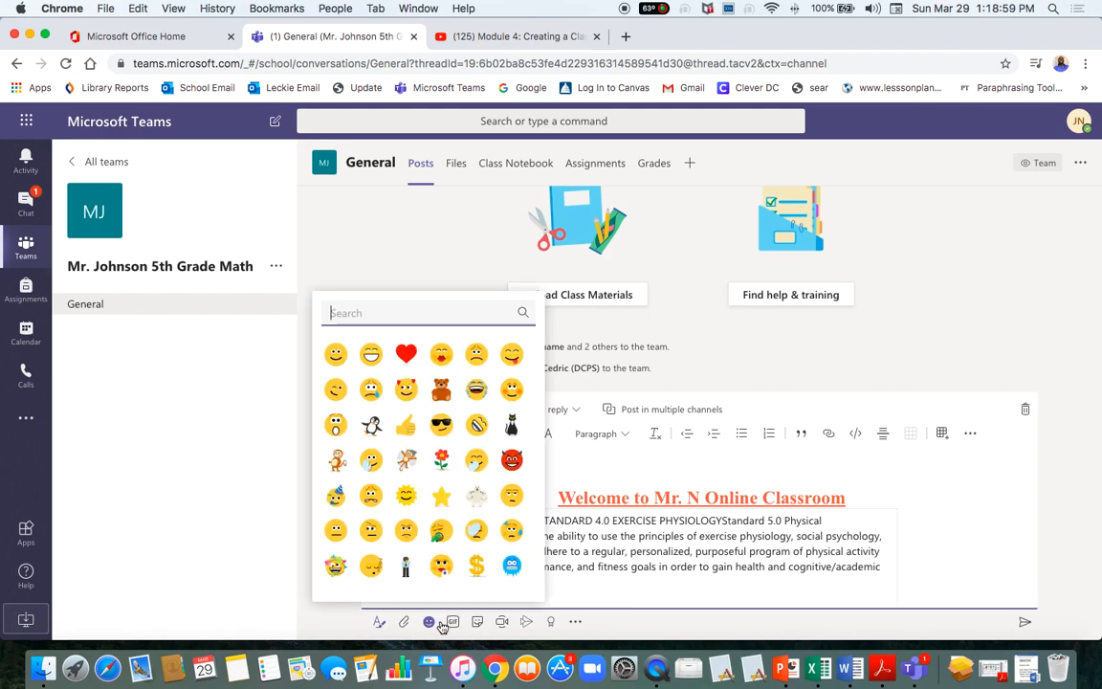
left_click(411, 536)
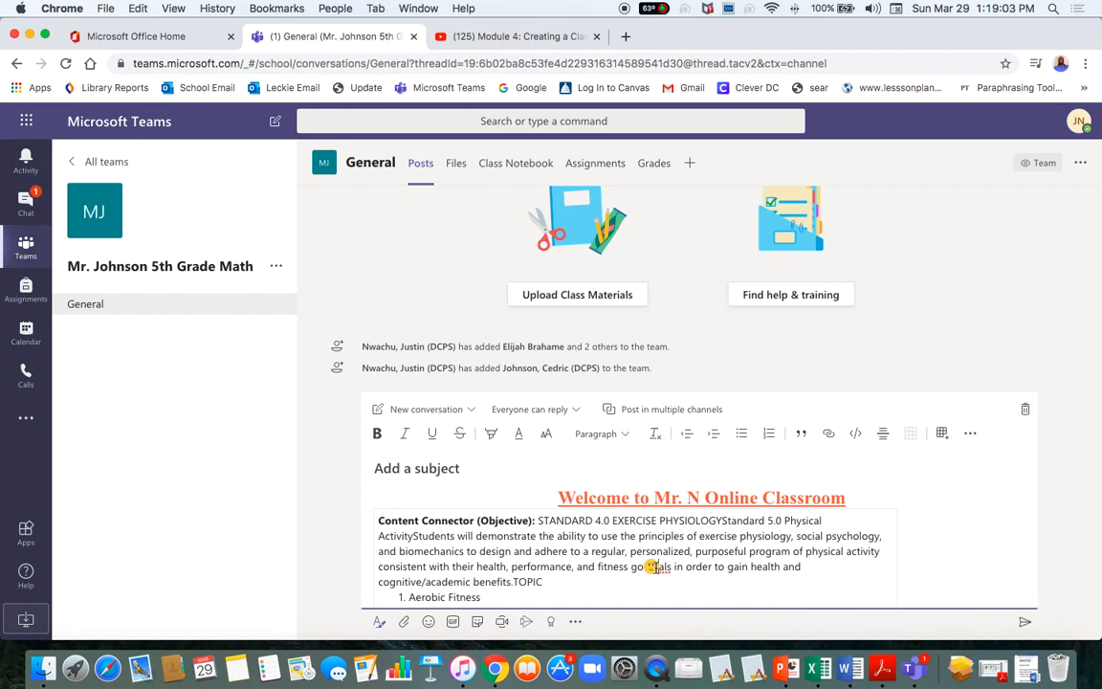
key("BackSpace")
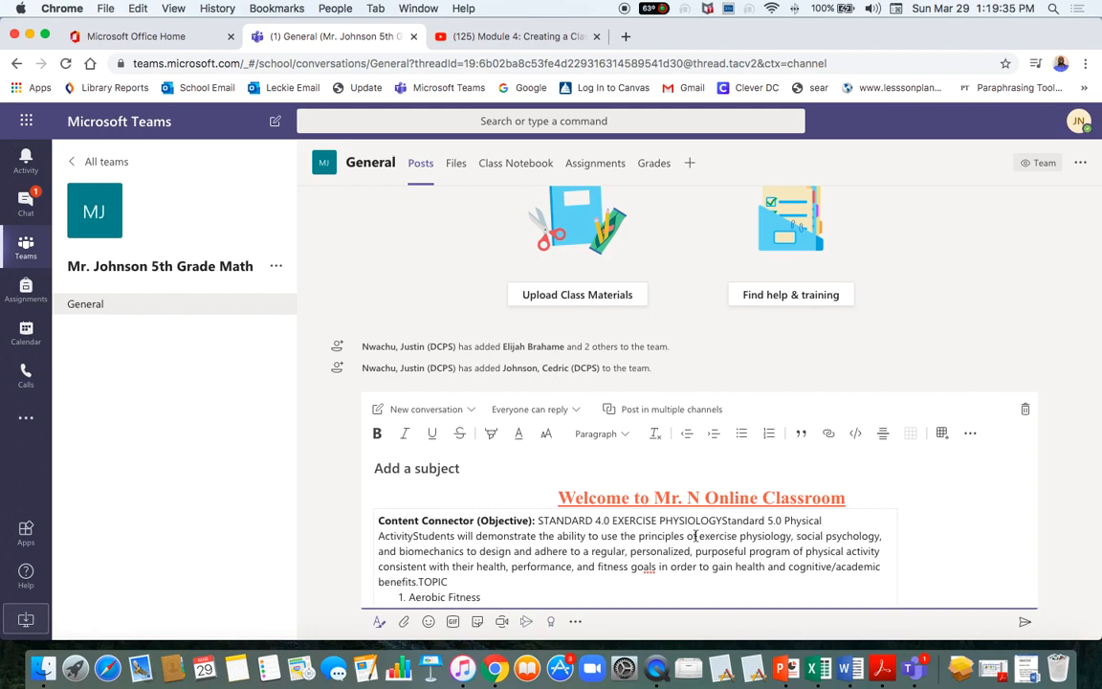
scroll(621, 536, "down", 7)
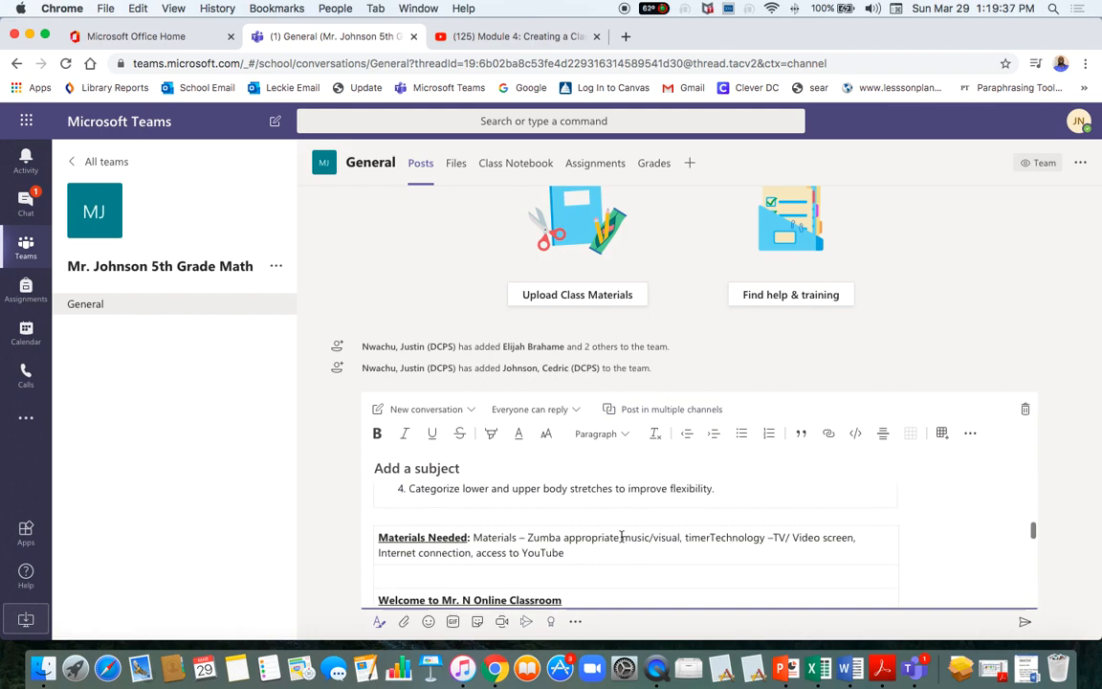
scroll(621, 536, "up", 1)
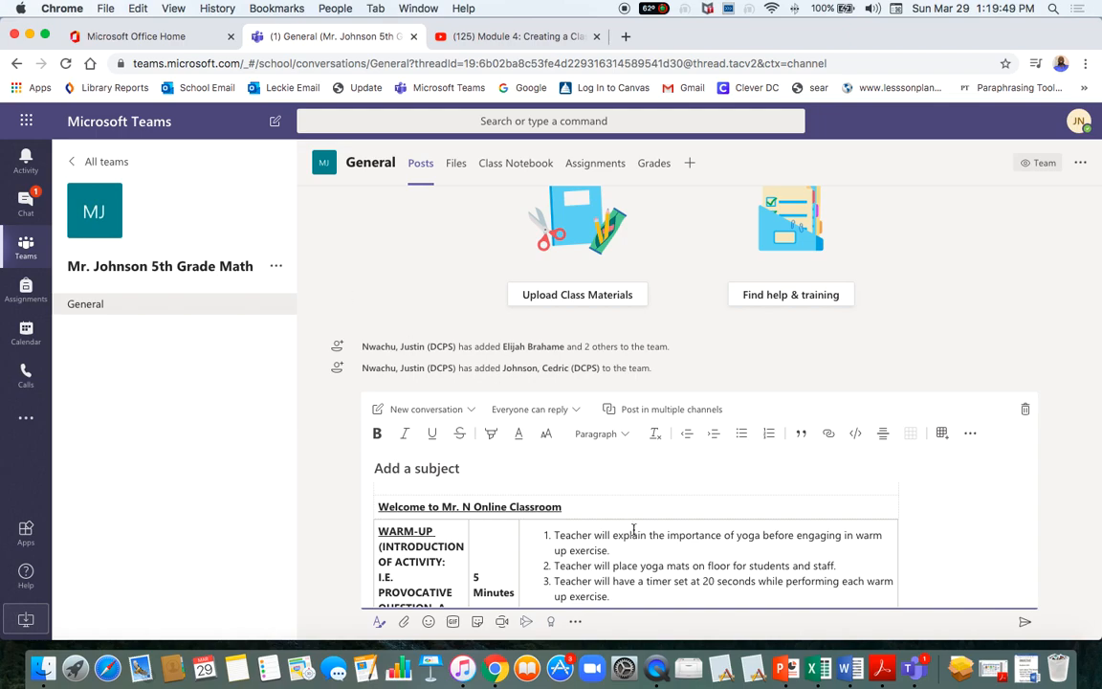
scroll(634, 529, "up", 8)
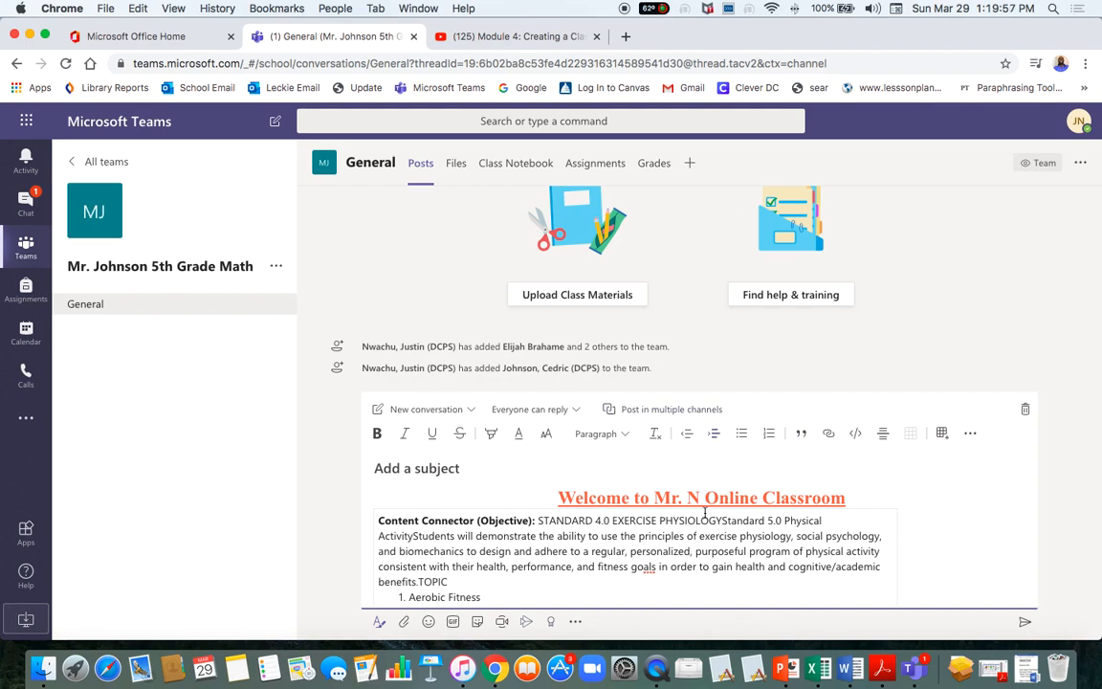
scroll(624, 524, "down", 5)
scroll(625, 526, "up", 5)
scroll(811, 519, "down", 8)
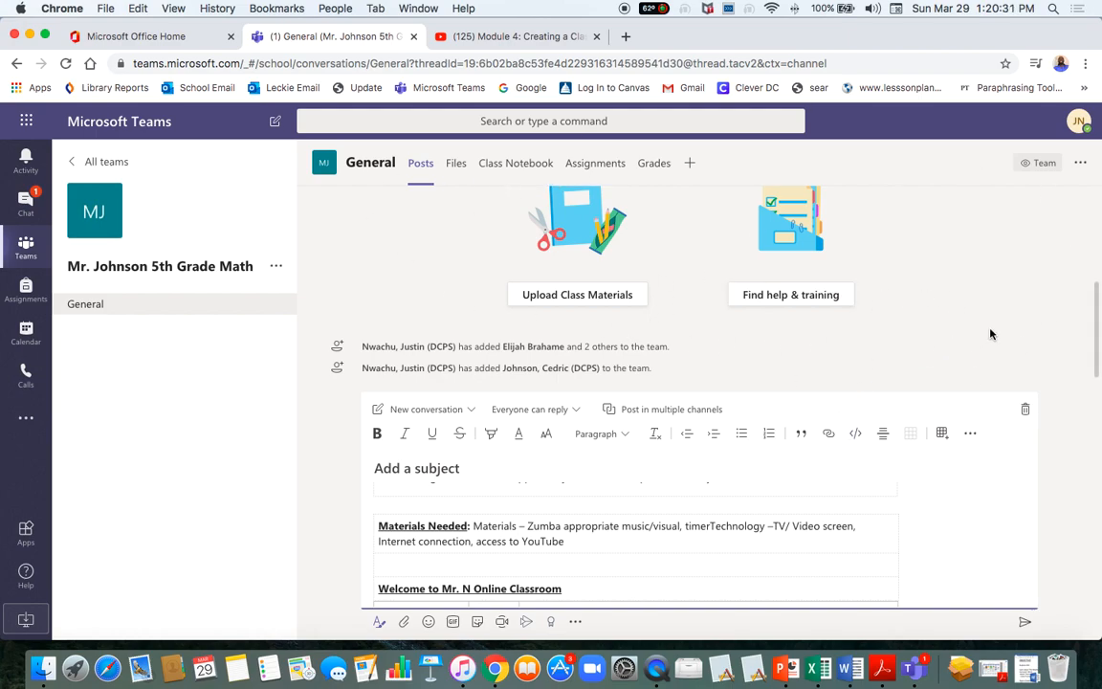
left_click(1079, 171)
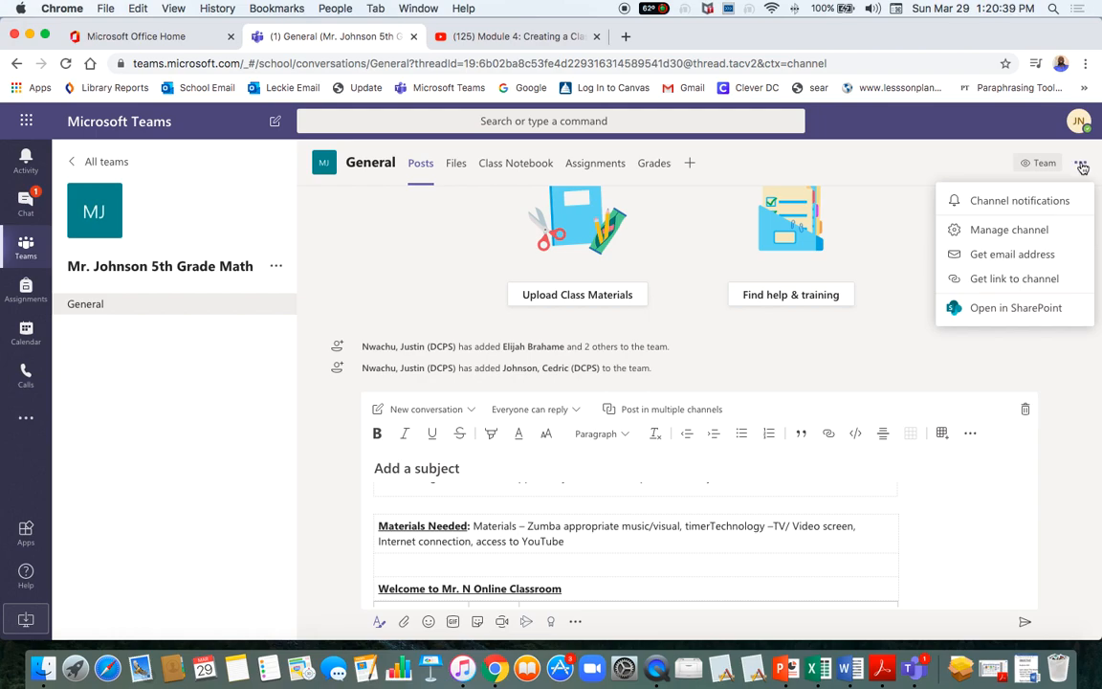
left_click(952, 172)
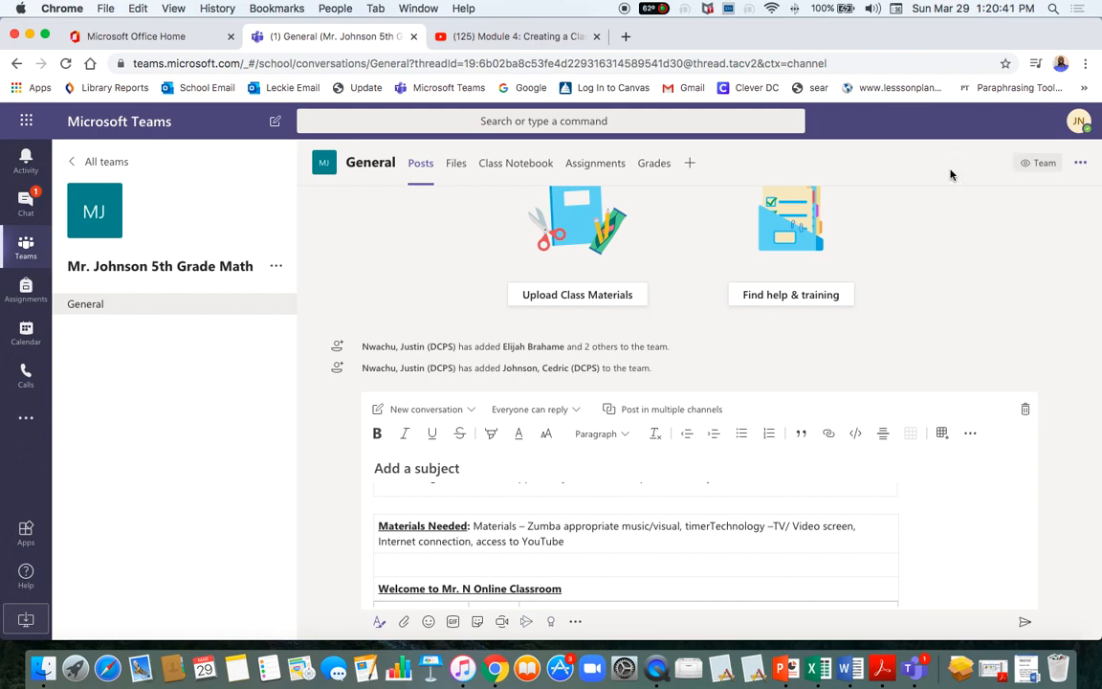
left_click(1080, 163)
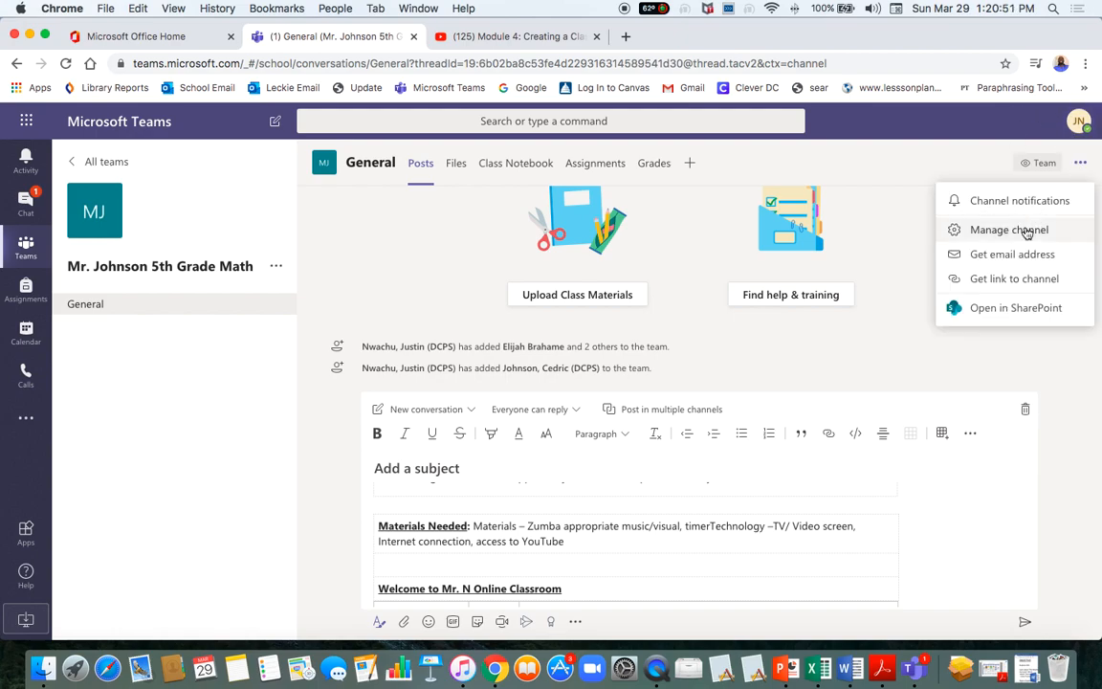
left_click(1024, 232)
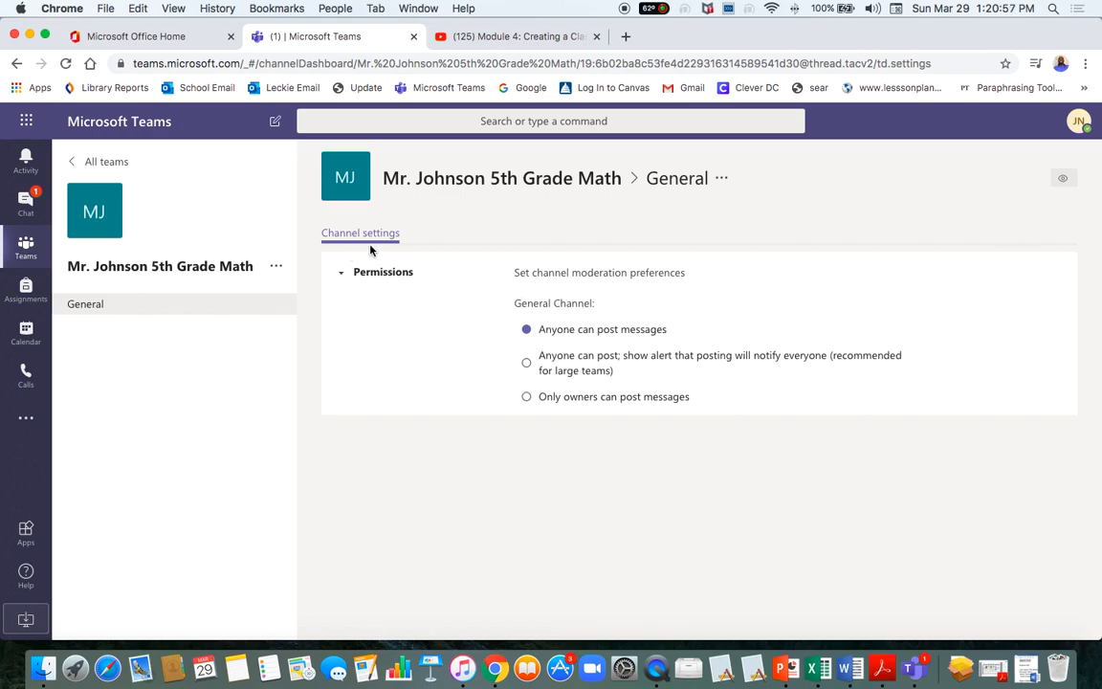
left_click(527, 402)
left_click(526, 331)
left_click(528, 398)
left_click(105, 305)
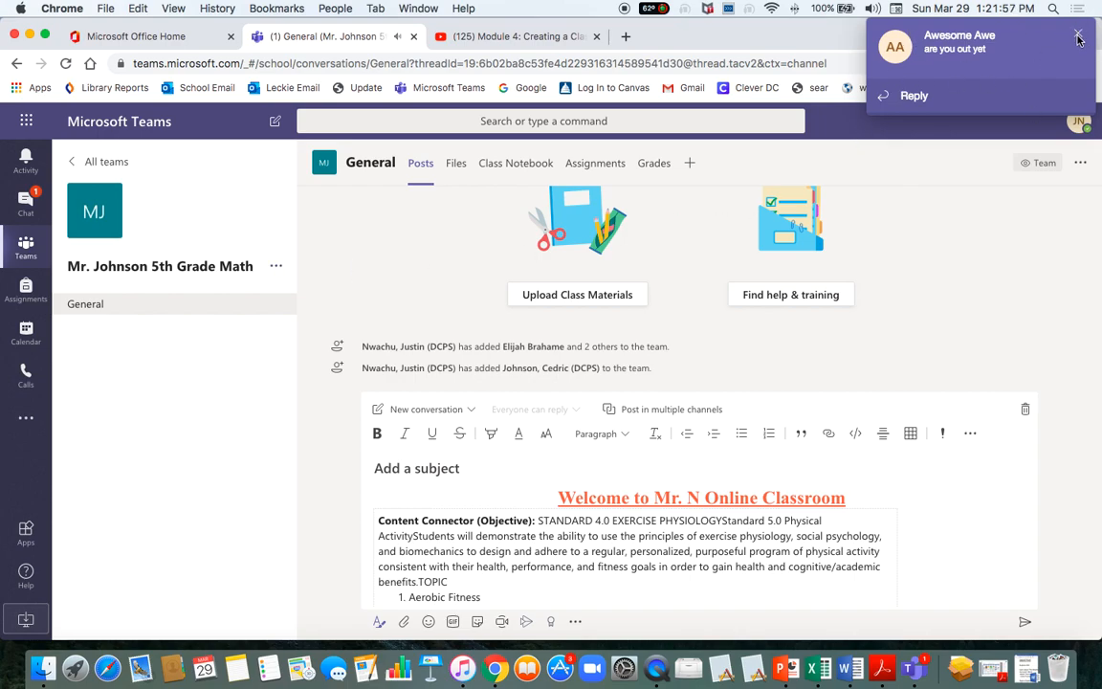
Dismiss the chat notification and open the 5th Grade Math team's options menu.
left_click(1078, 36)
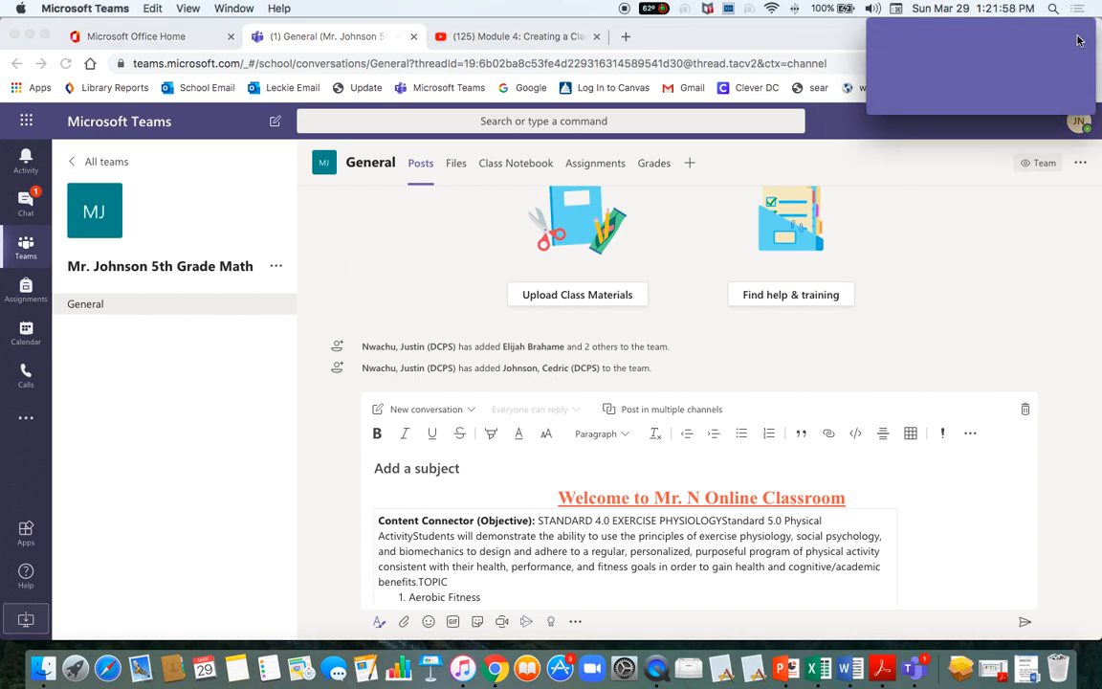
left_click(276, 267)
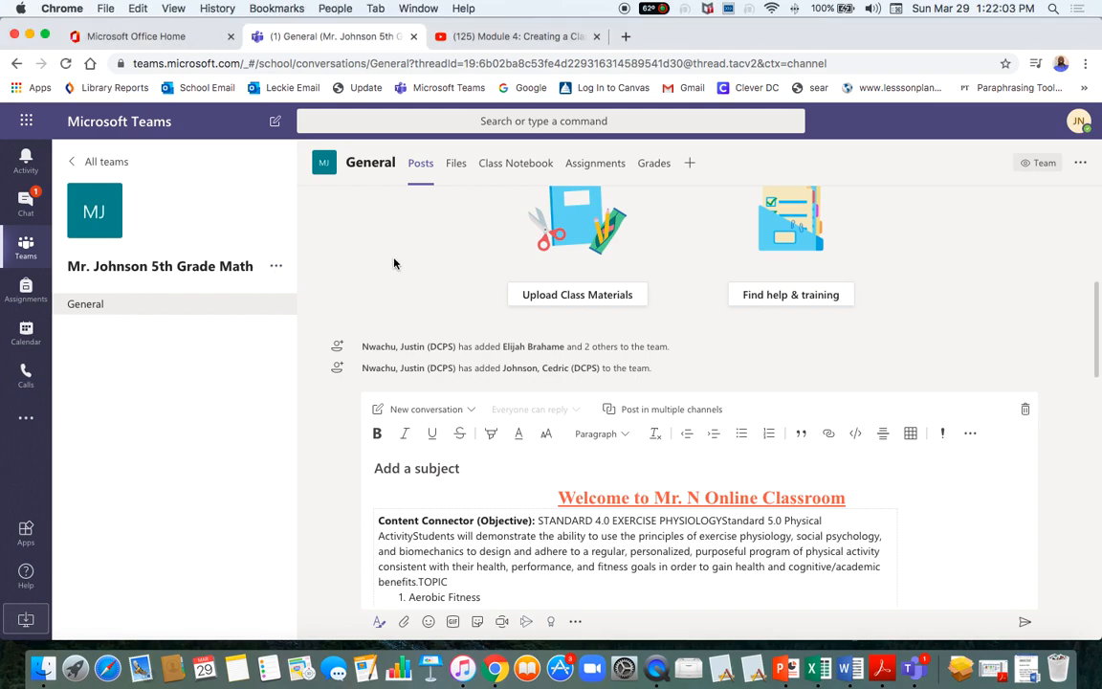
left_click(277, 268)
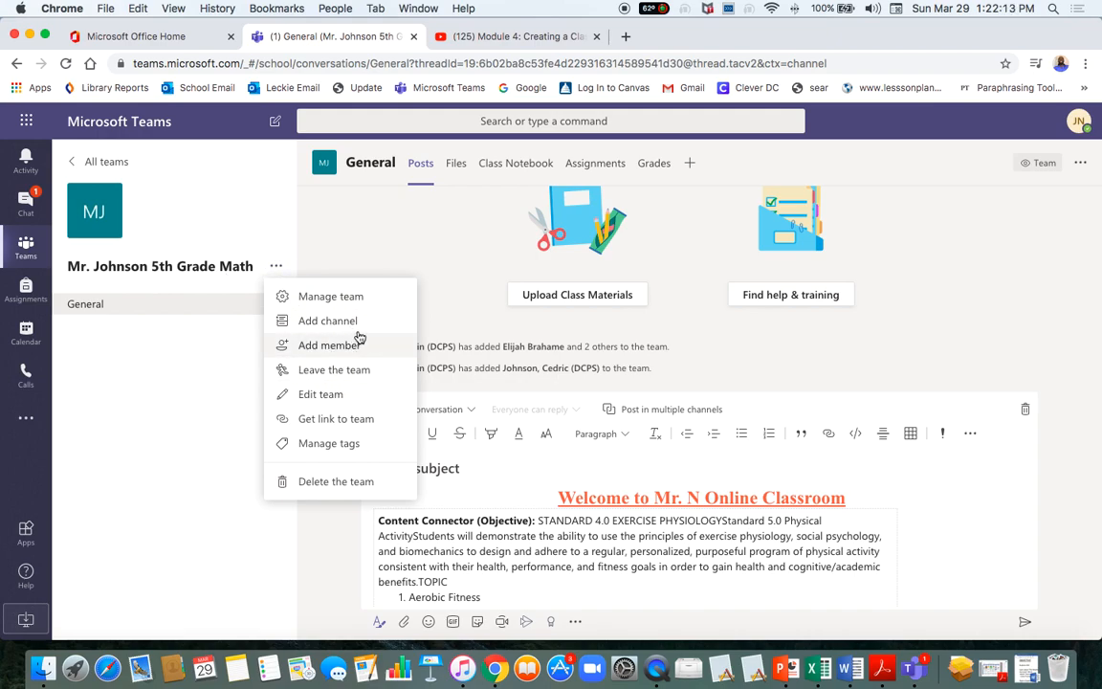
Open the team's Members and guests list and look over the second owner's role choices.
left_click(313, 298)
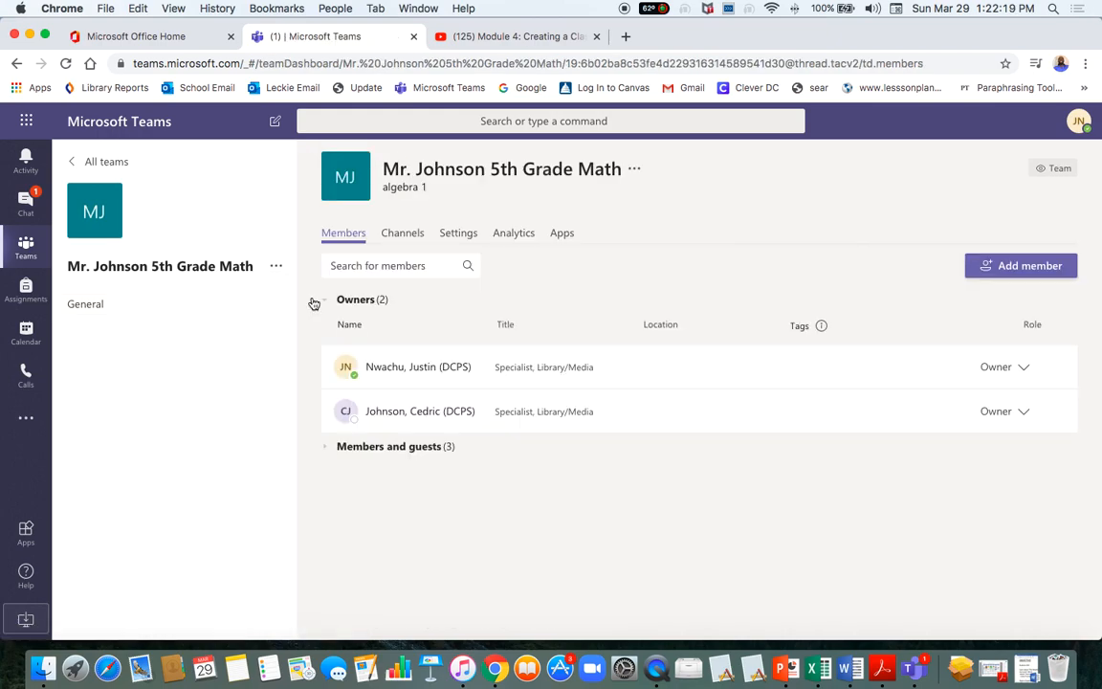
left_click(425, 458)
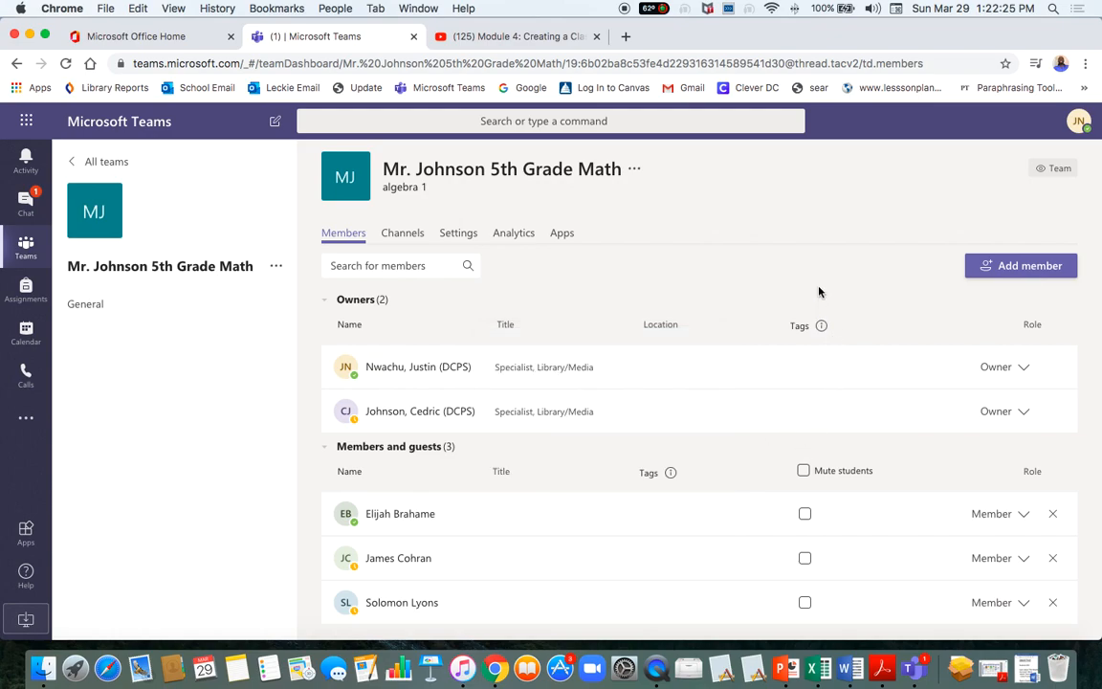
left_click(1022, 414)
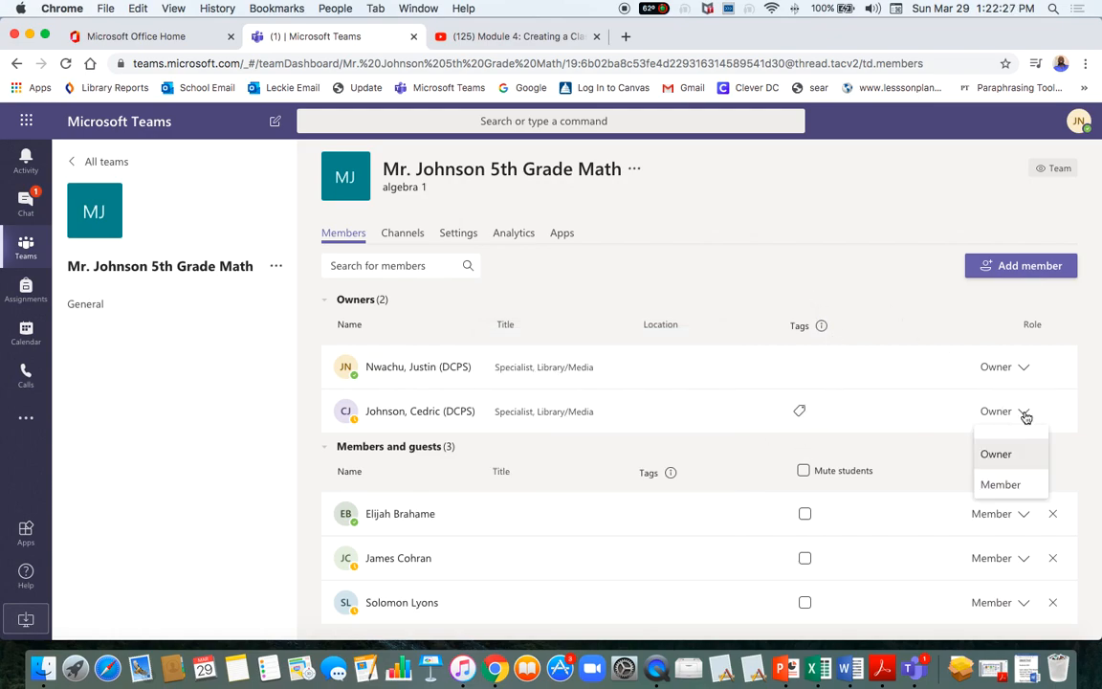
left_click(887, 302)
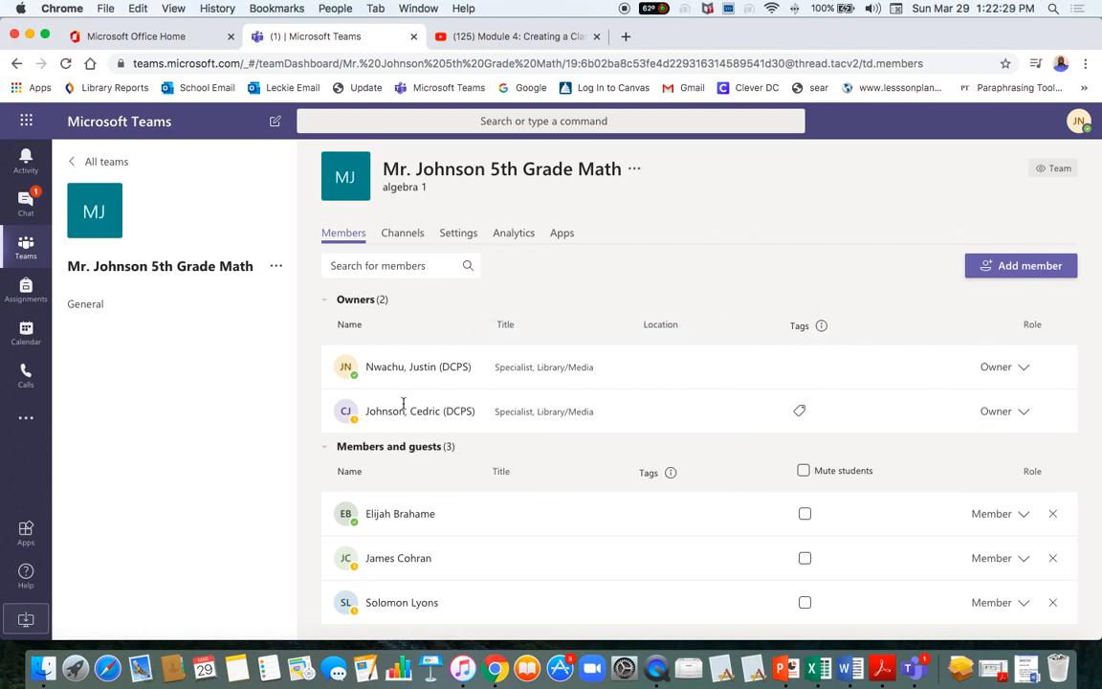
left_click(1024, 414)
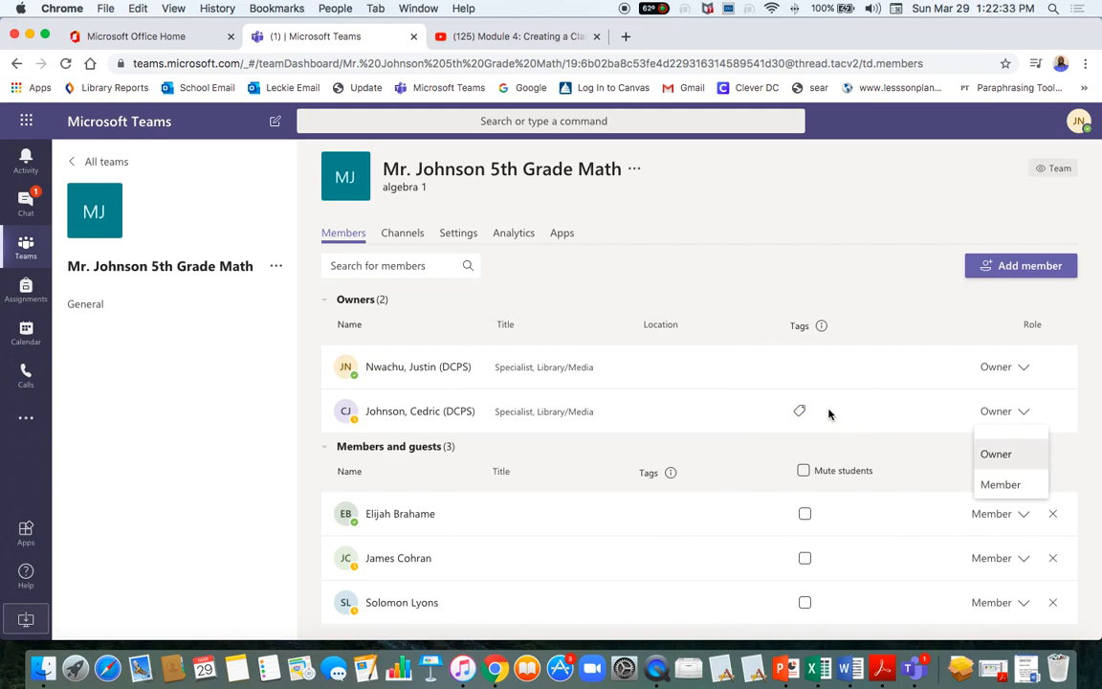
left_click(1026, 414)
left_click(1025, 414)
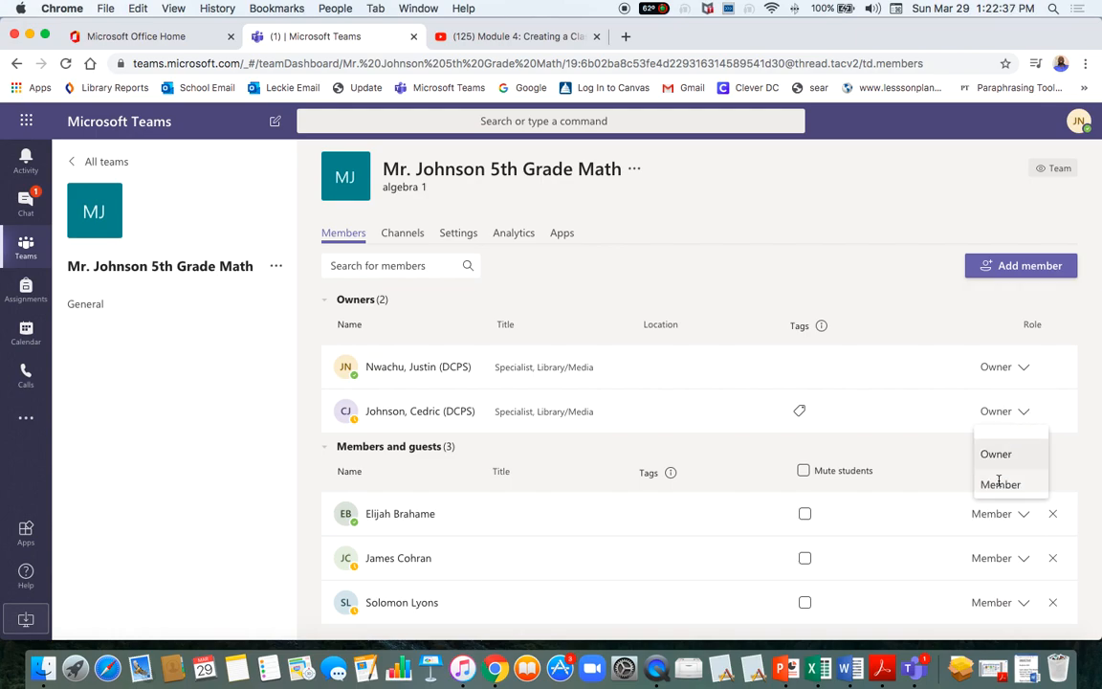
left_click(821, 325)
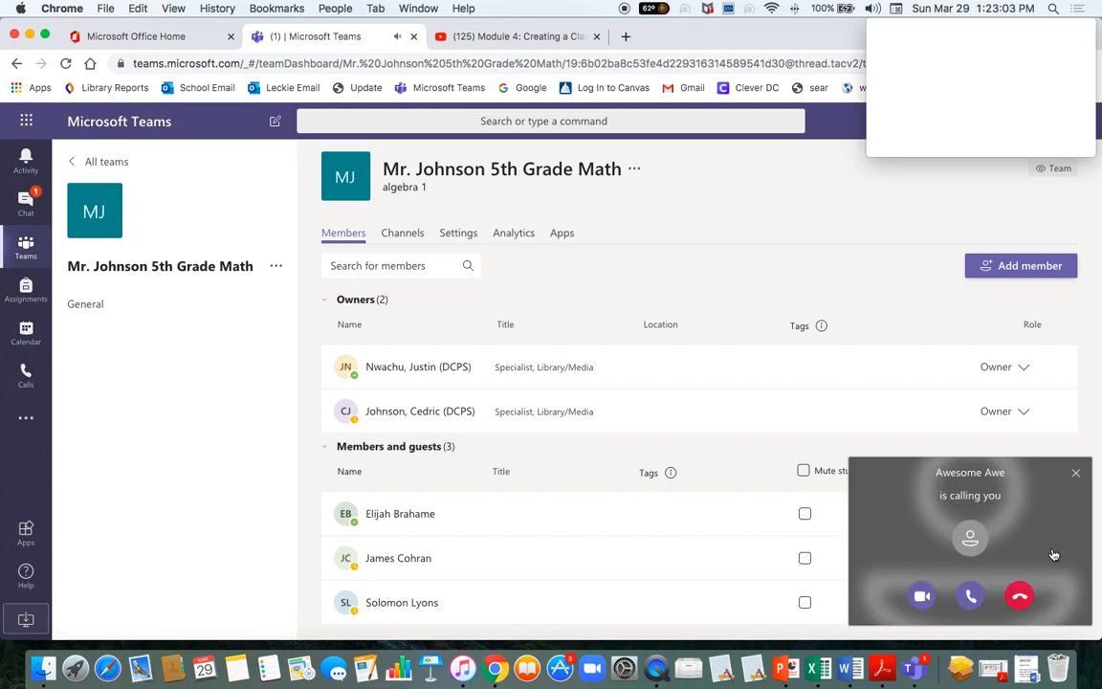
Decline the incoming call, change the second owner's role to Member, then remove them.
left_click(1019, 597)
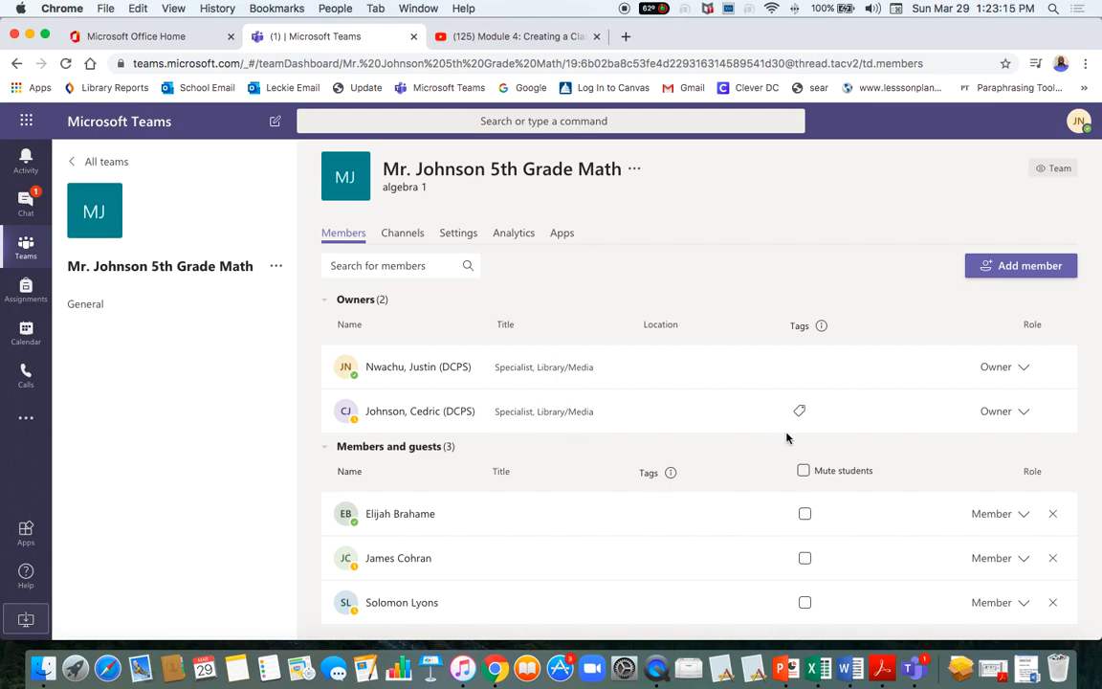
left_click(1027, 412)
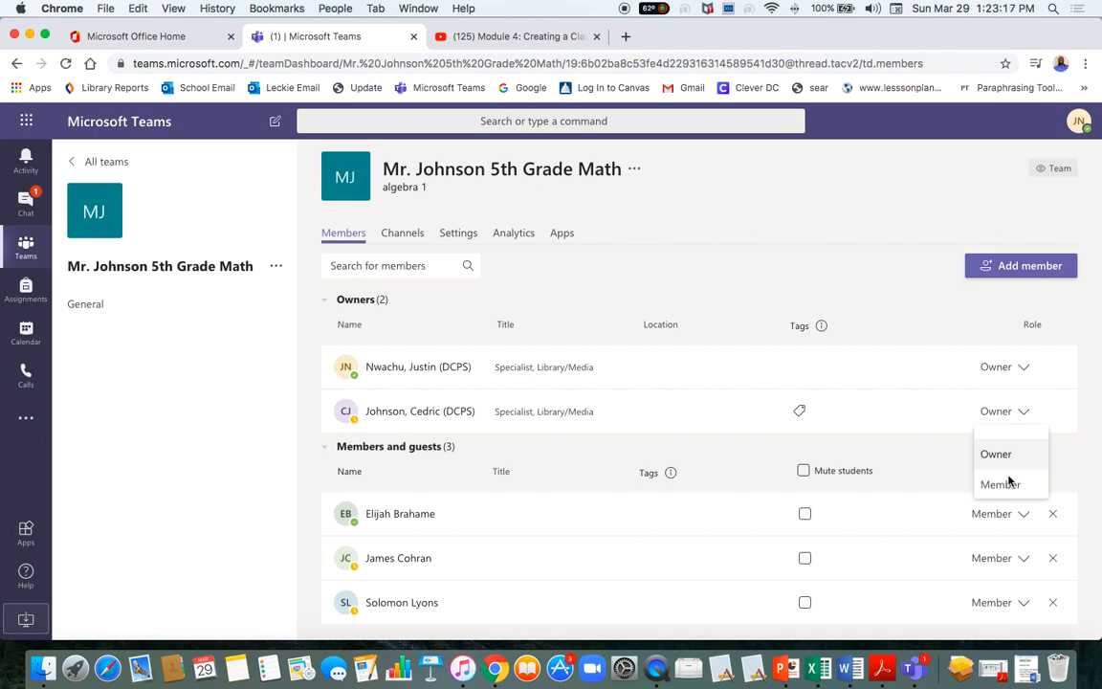
left_click(1025, 412)
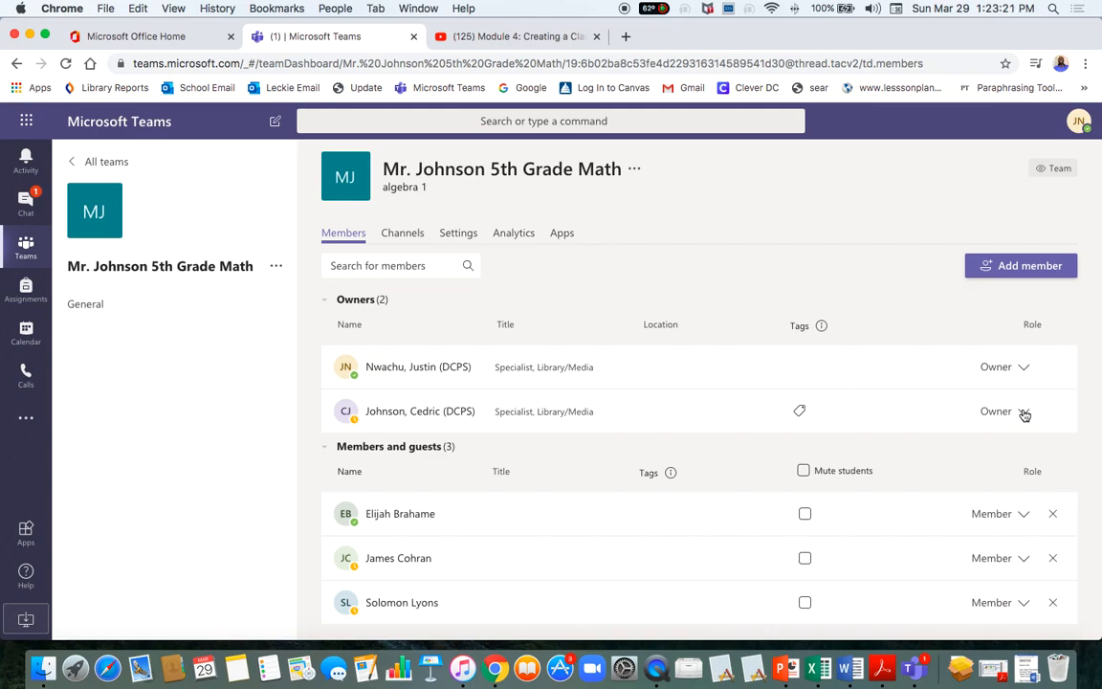
left_click(1024, 412)
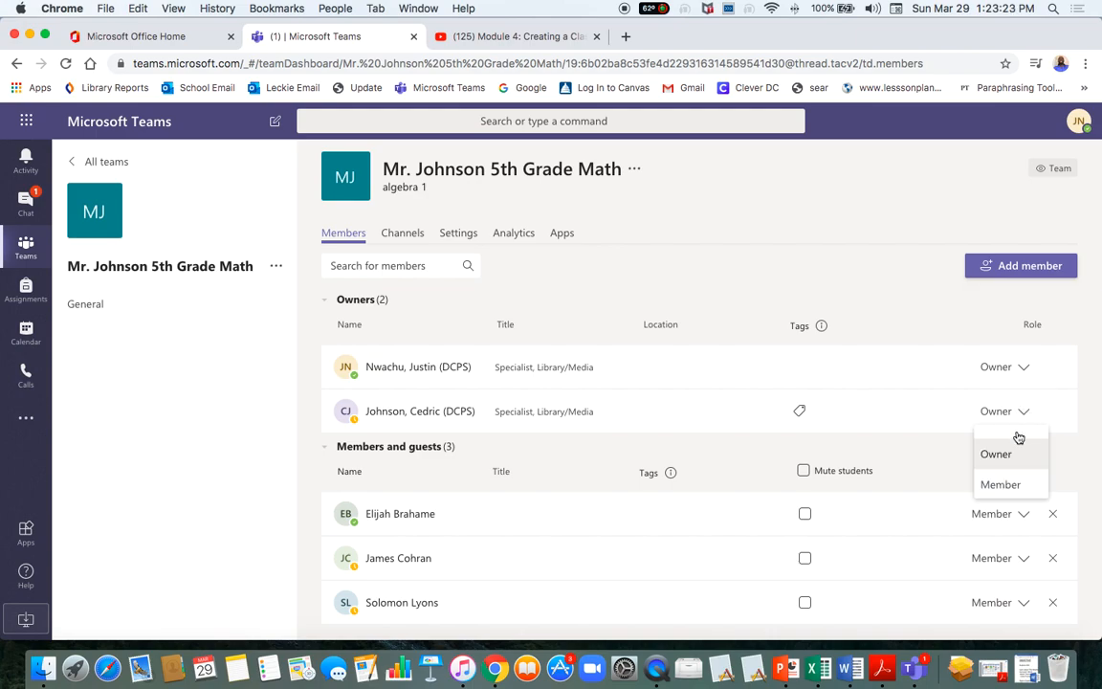
left_click(1005, 485)
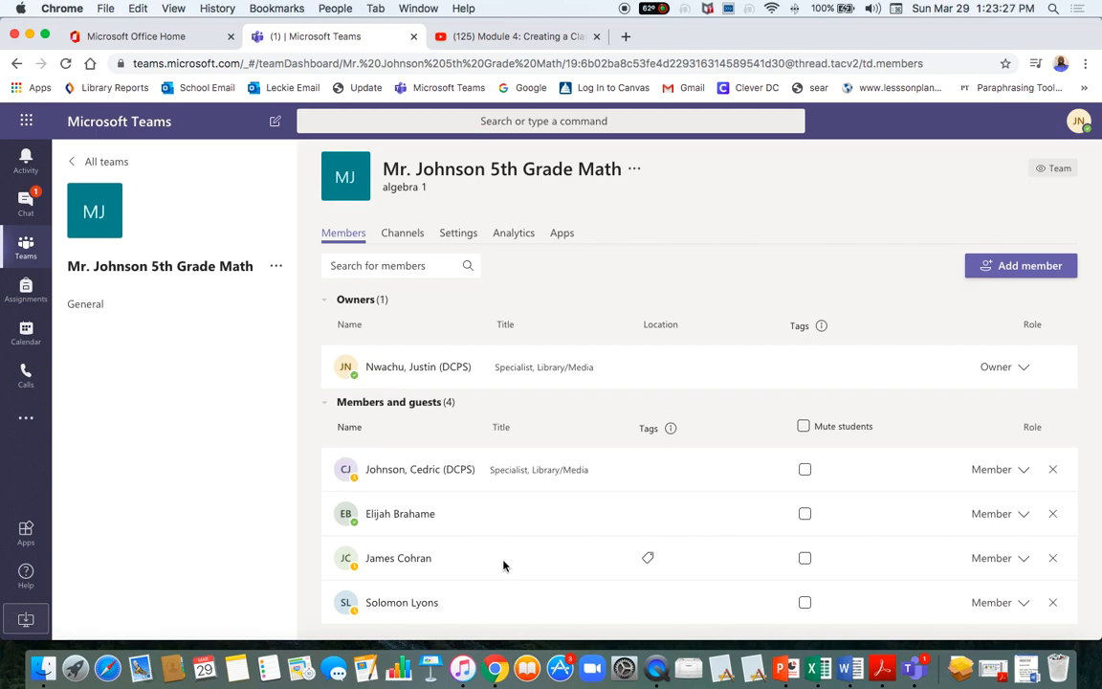
left_click(1053, 470)
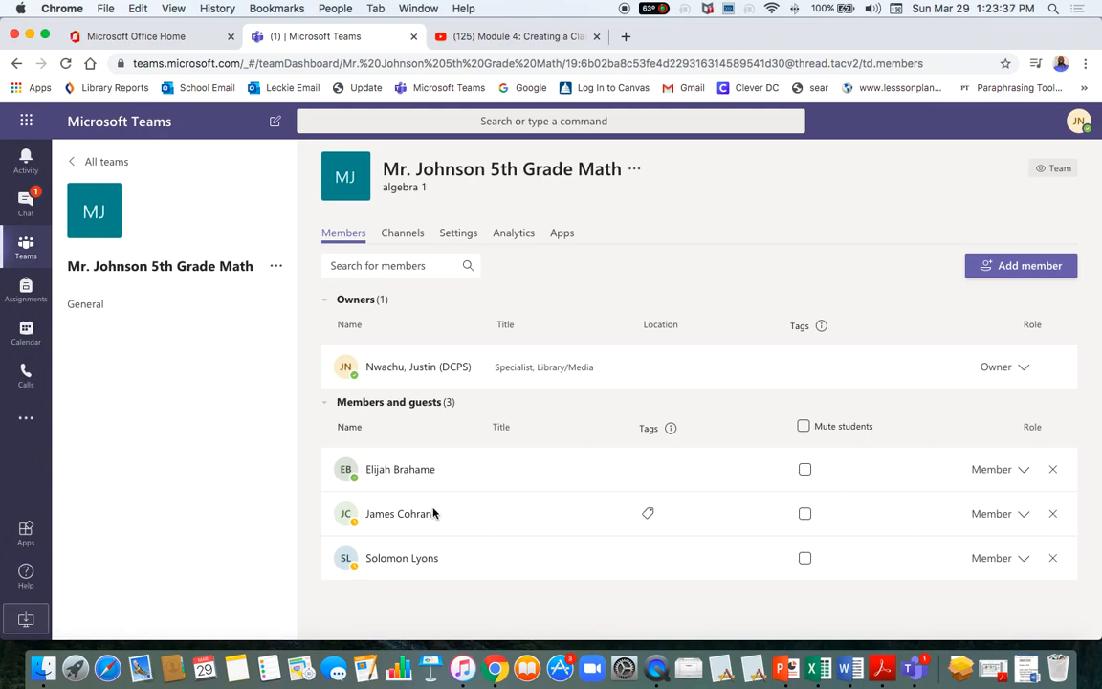
Search the Students tab for the new student by name and add them to the team.
left_click(1007, 276)
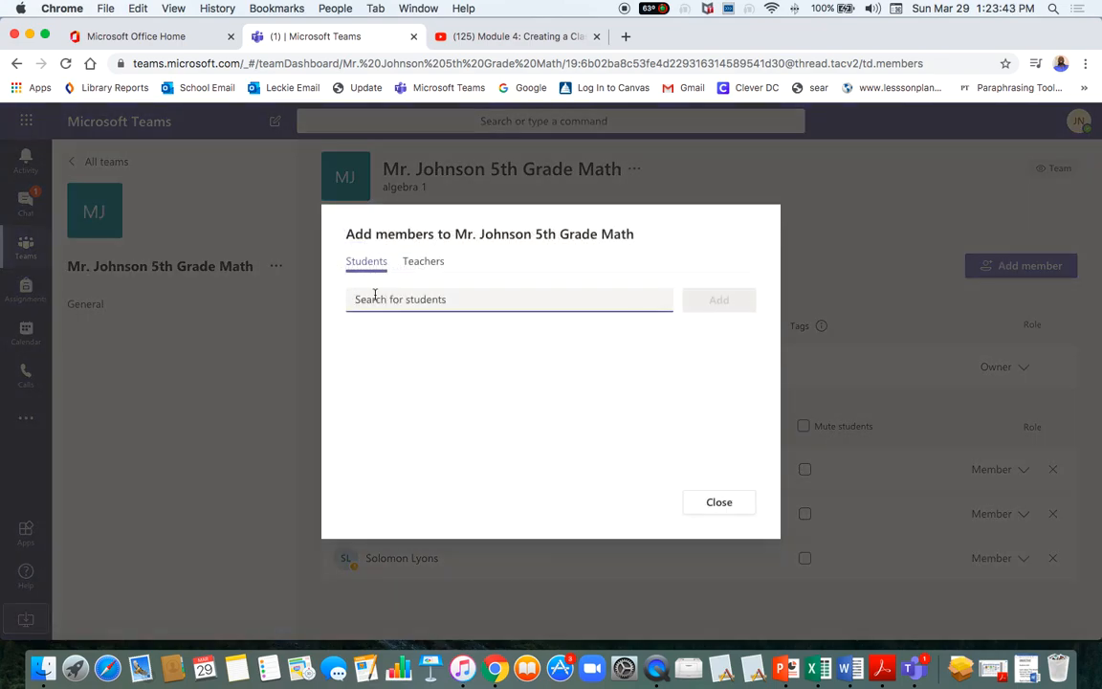
left_click(433, 271)
left_click(364, 267)
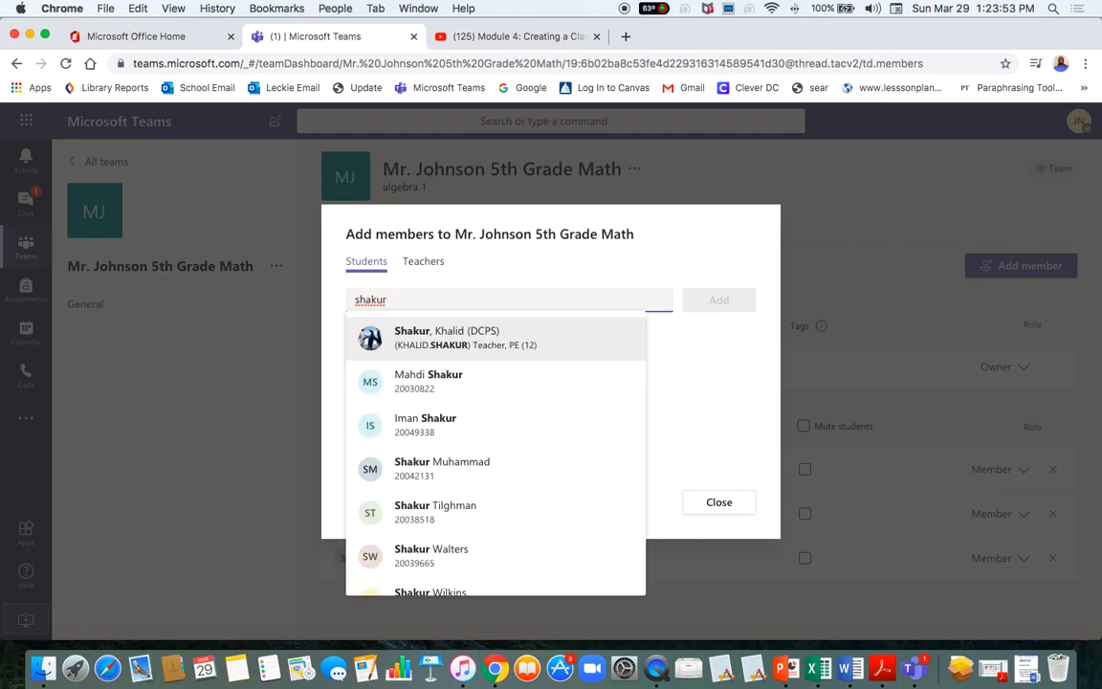
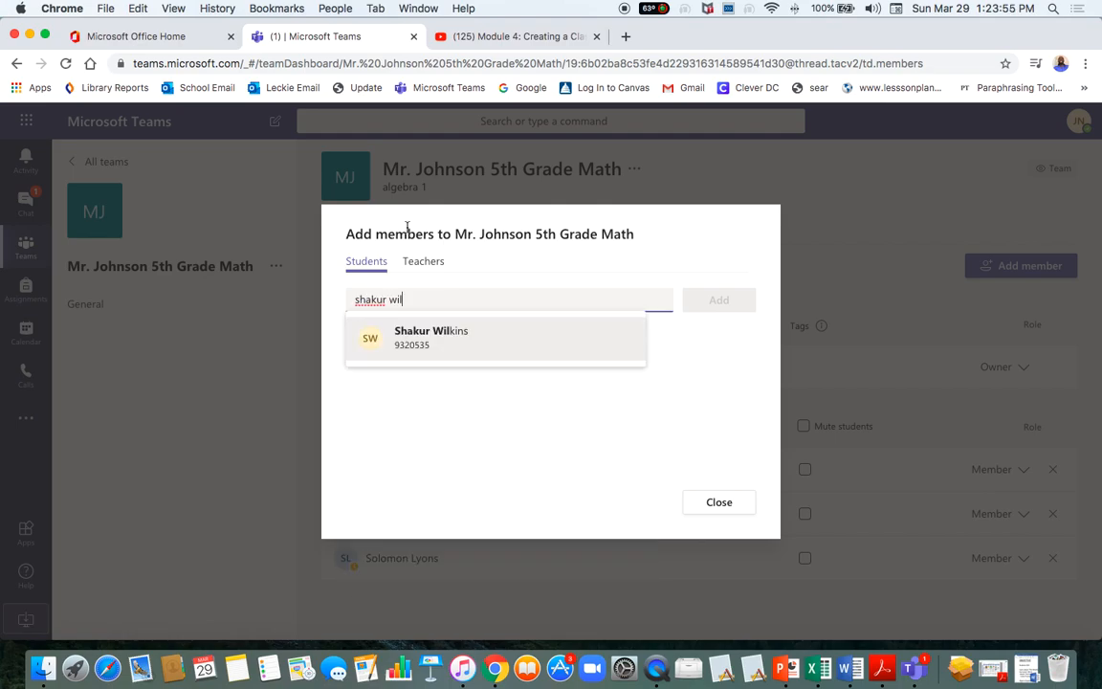
left_click(430, 346)
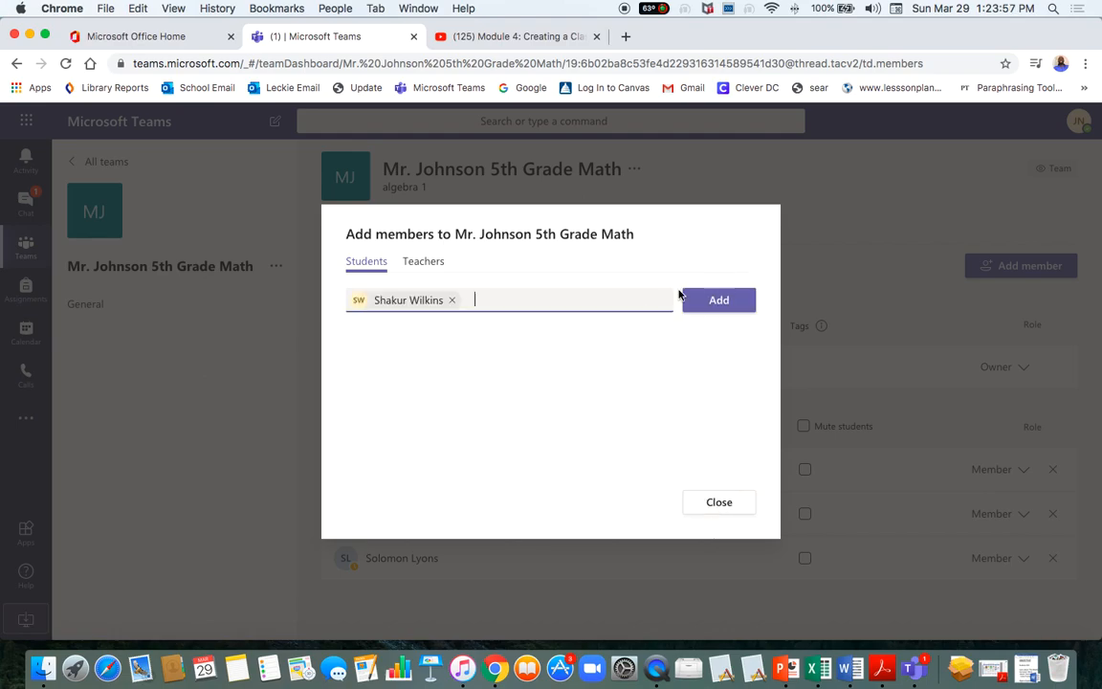
left_click(709, 317)
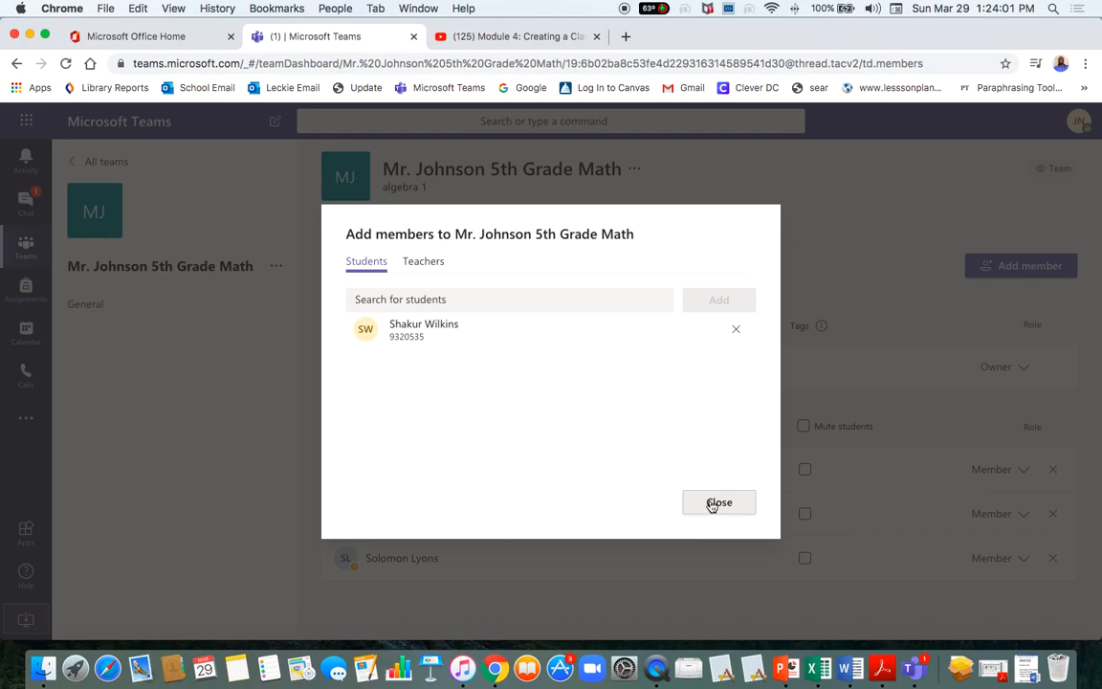
left_click(419, 261)
left_click(725, 496)
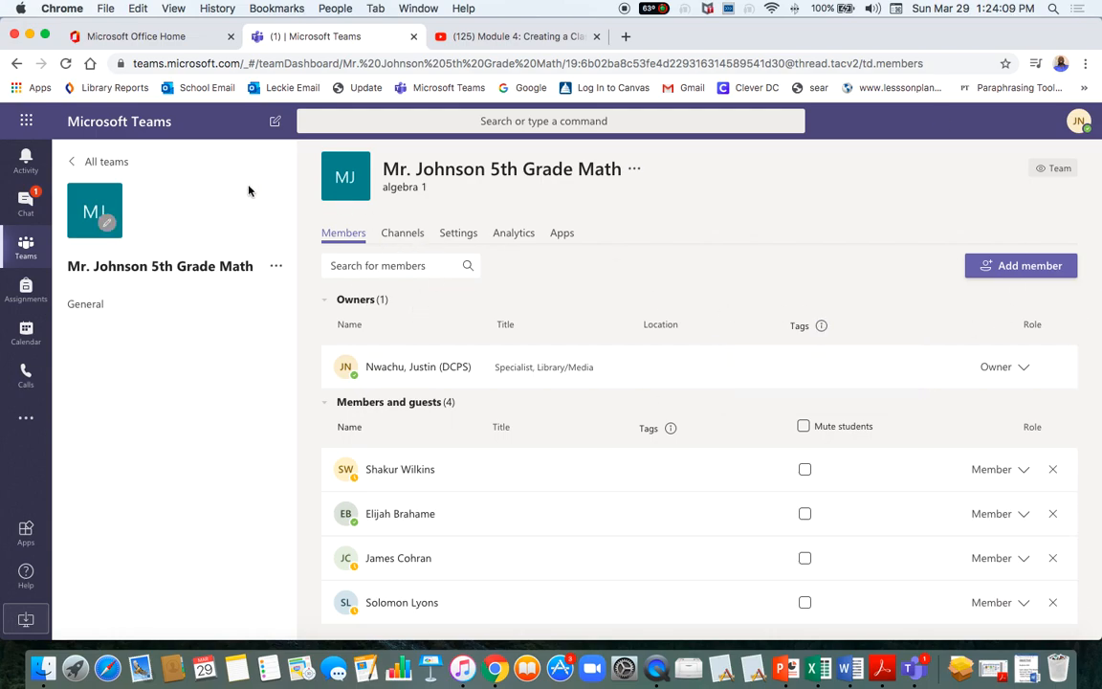
Open the General channel posts, then bring up the 5th Grade Math team's More options menu.
left_click(87, 306)
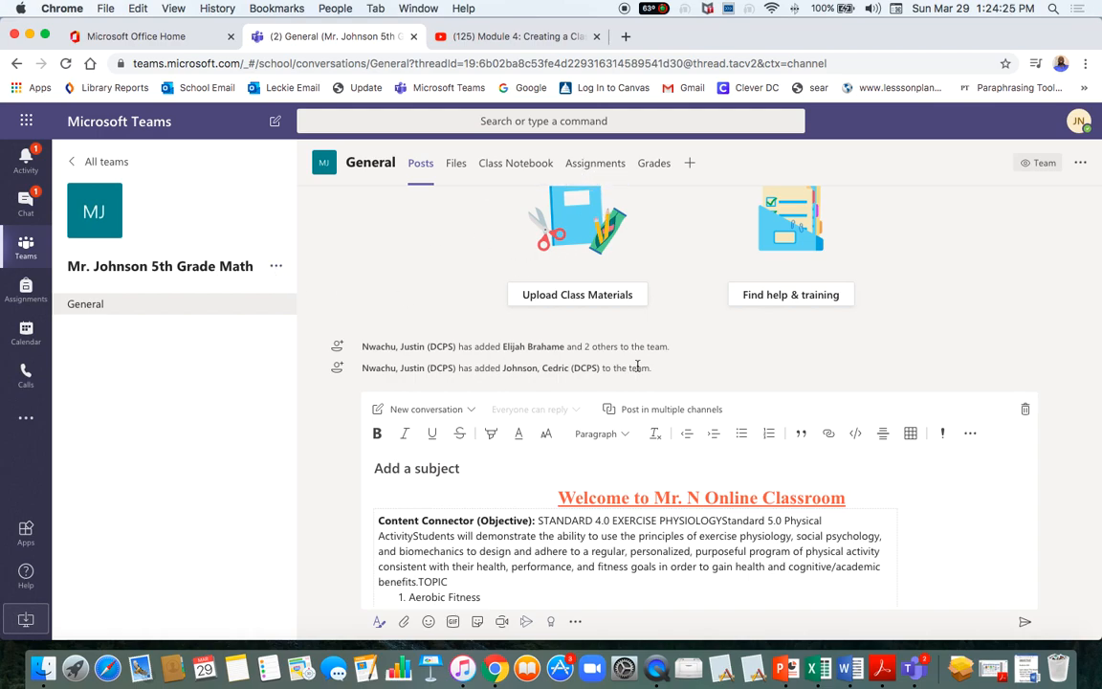
scroll(799, 566, "down", 5)
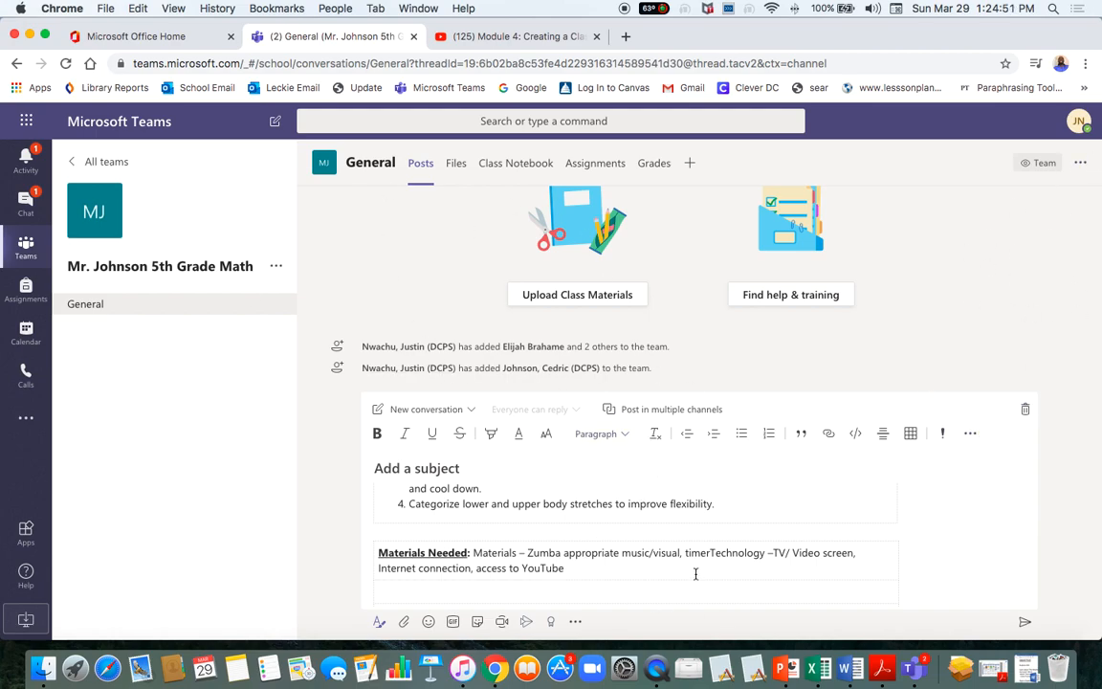
left_click(278, 273)
left_click(264, 266)
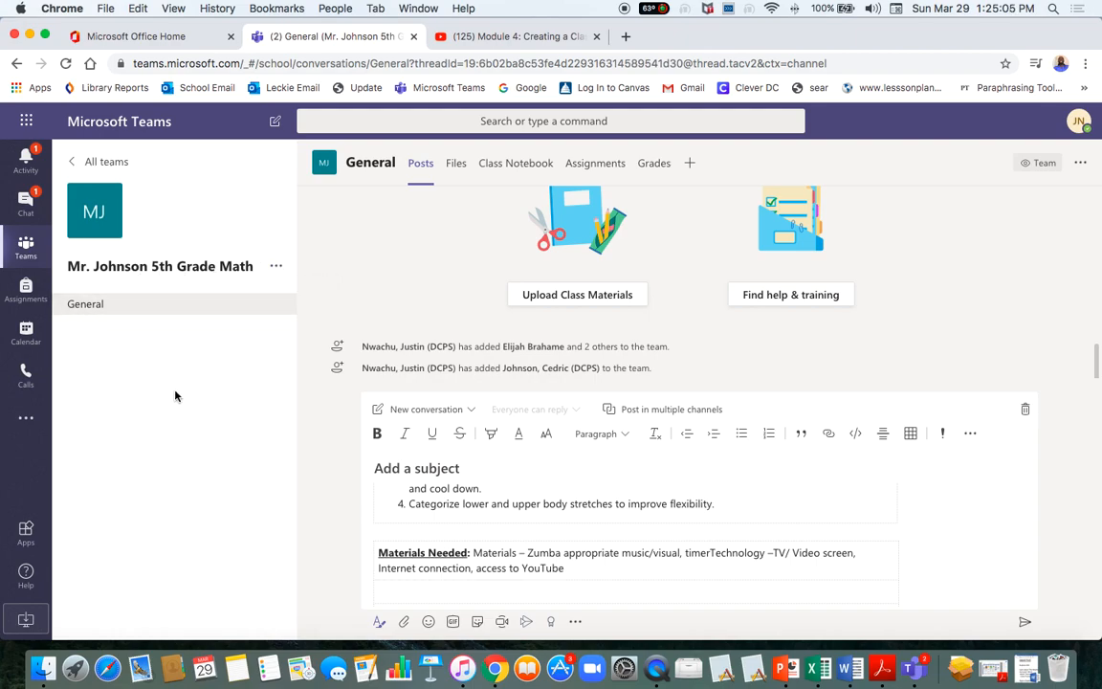
left_click(275, 270)
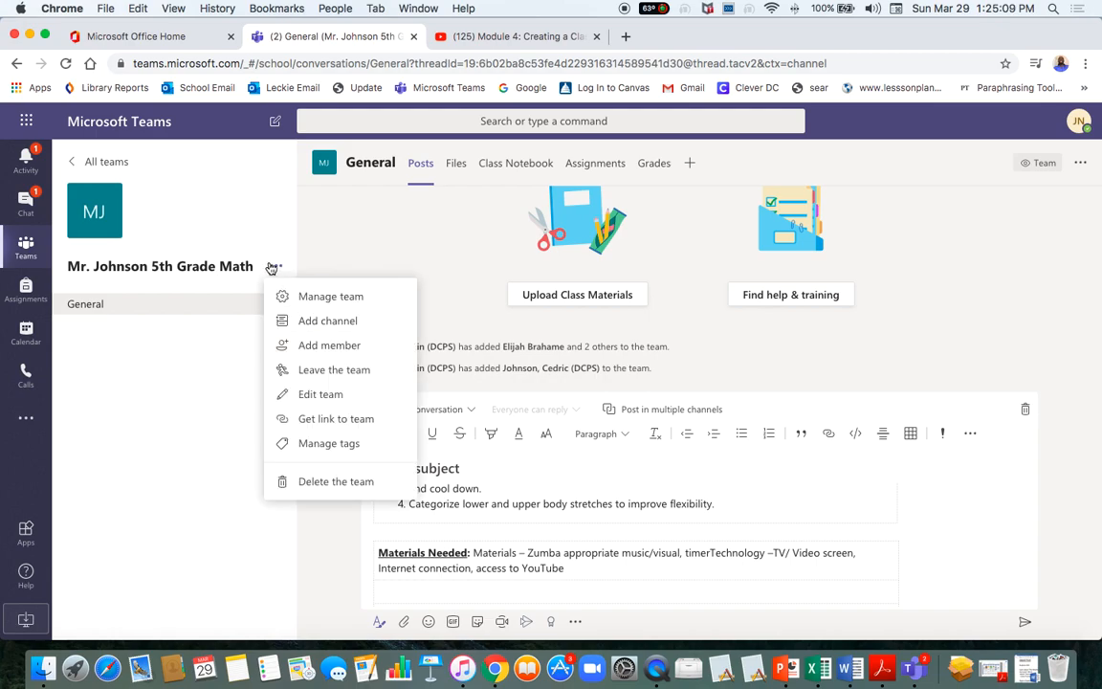
Set up a channel named 'Chat and Questions' described 'use this page to ask any questions.'.
left_click(330, 324)
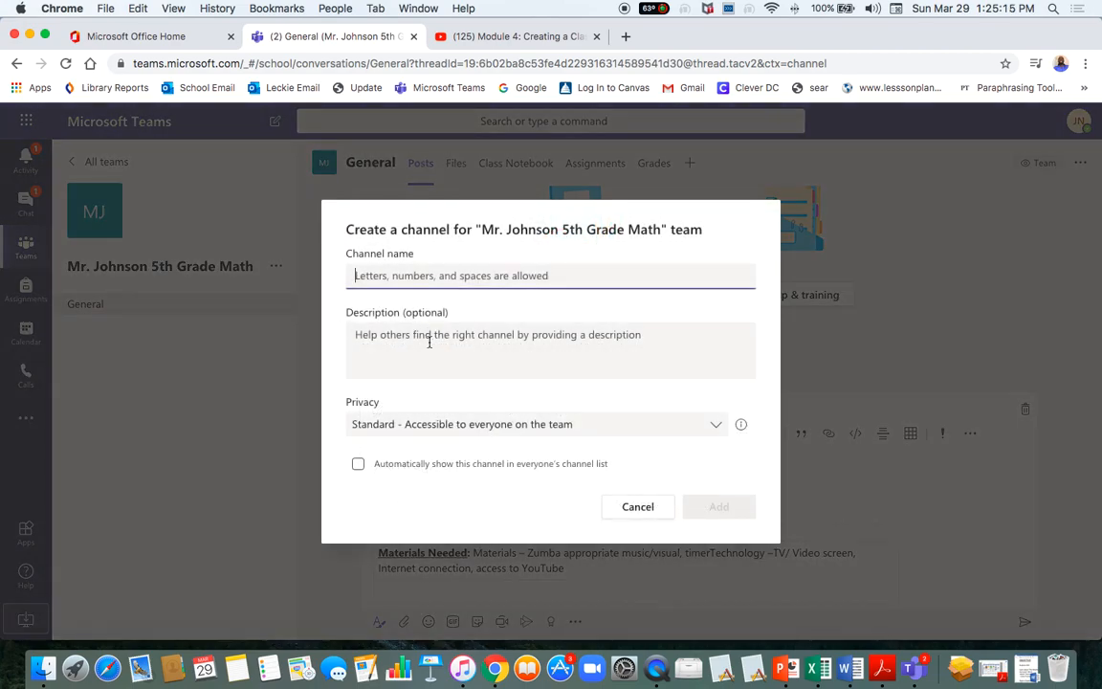
type("Chat")
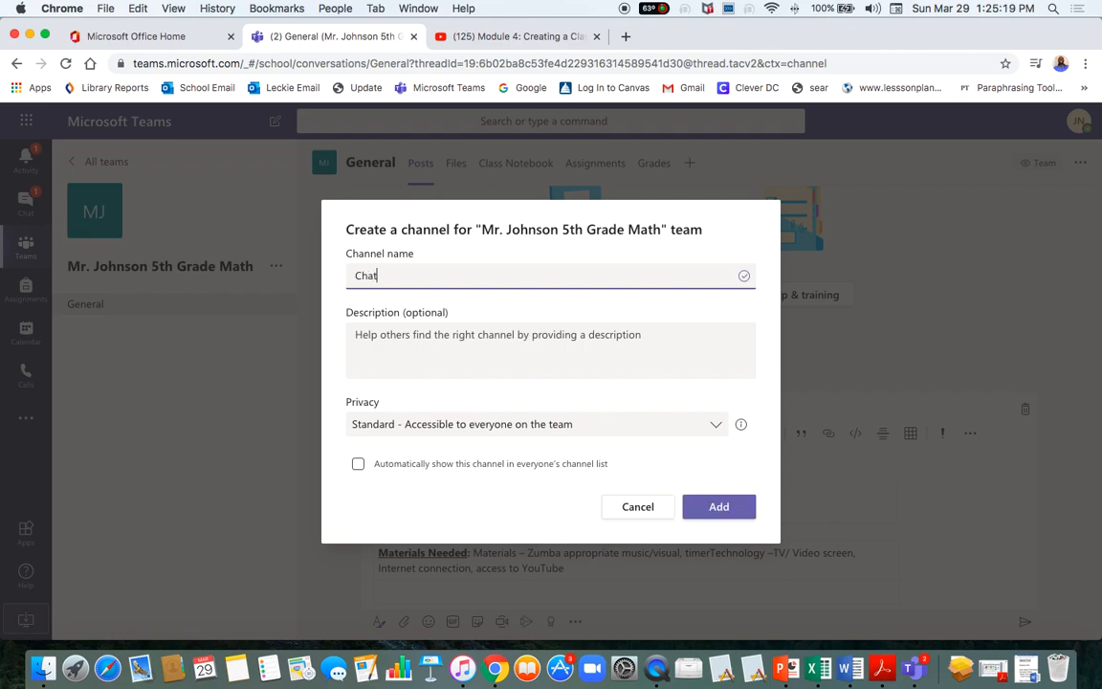
type(" and Questions")
left_click(422, 329)
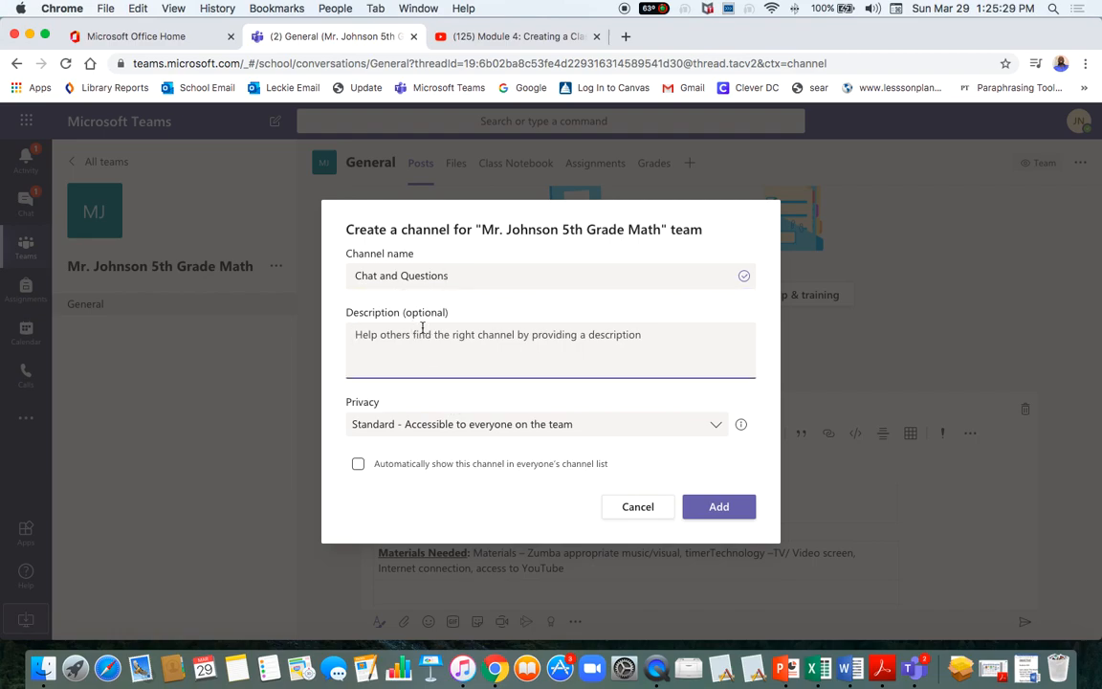
type("use this ")
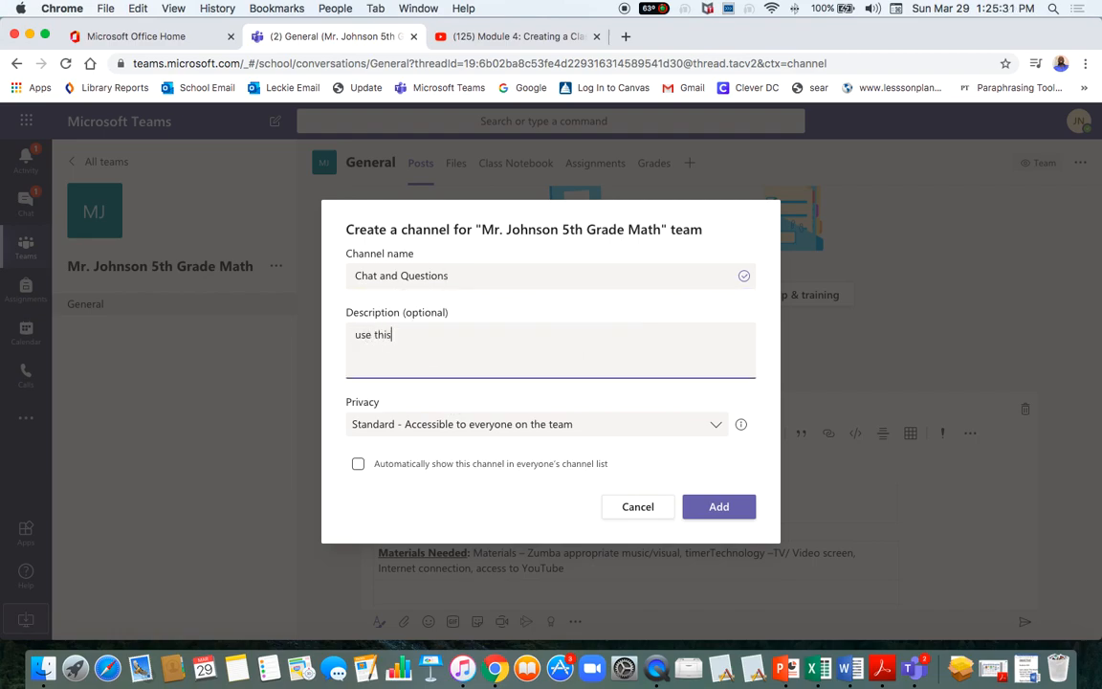
type("page to ask any quetions or")
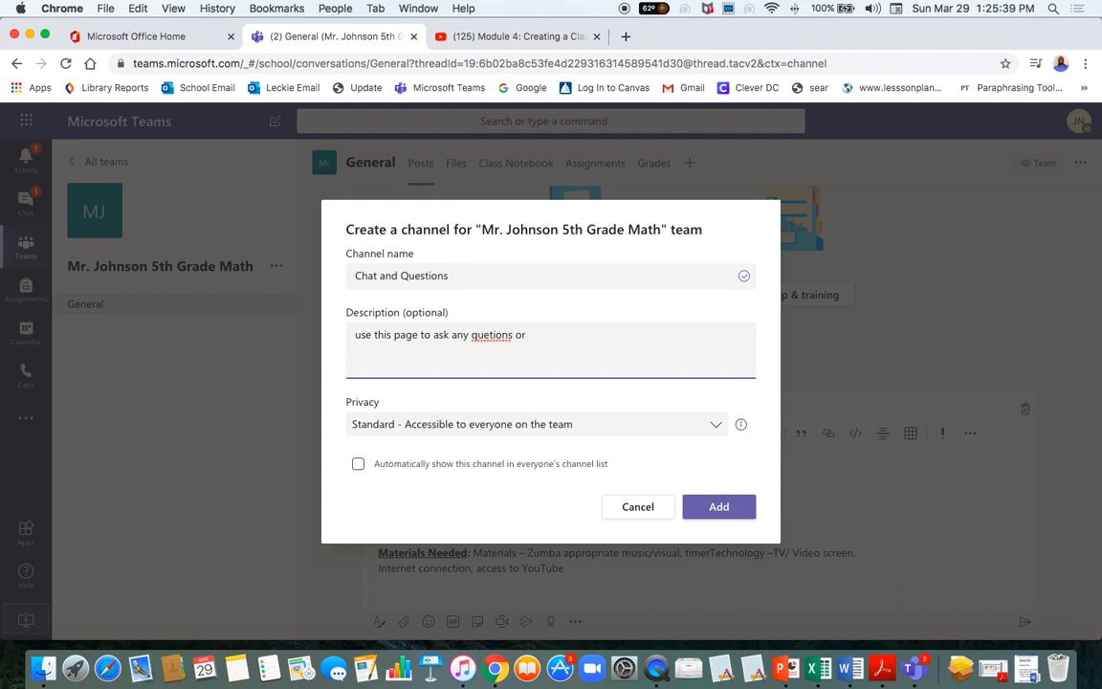
key("BackSpace")
key("BackSpace")
key("BackSpace")
type("tions. Fell free to c")
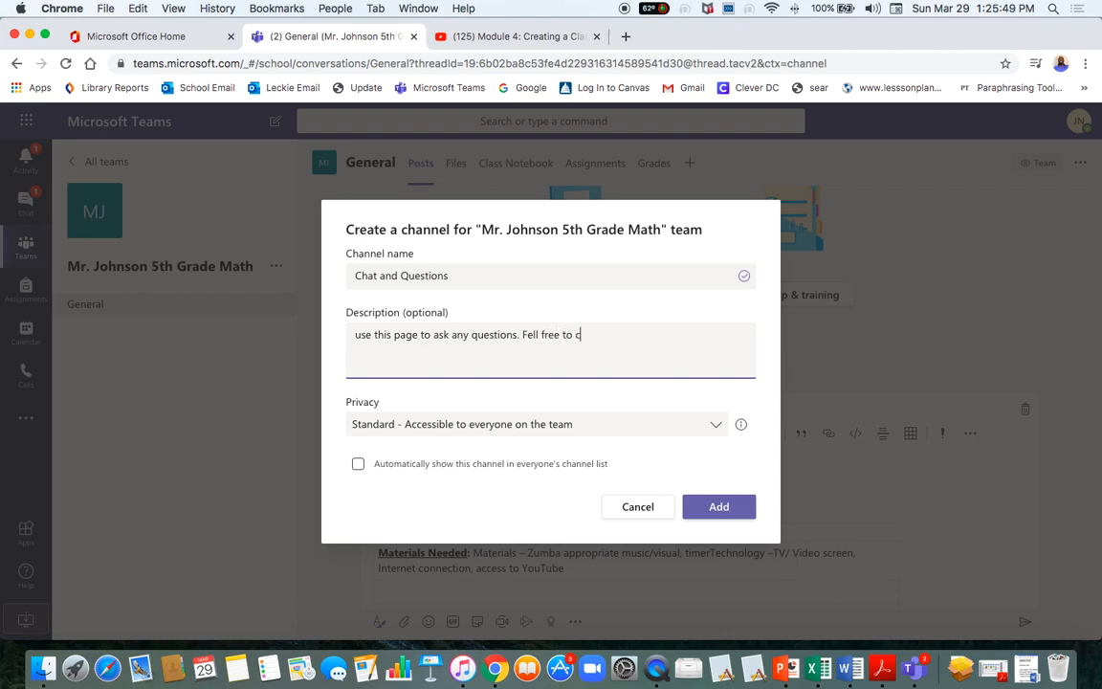
key("BackSpace")
key("BackSpace")
key("BackSpace")
key("BackSpace")
key("BackSpace")
key("BackSpace")
key("BackSpace")
type("w")
key("BackSpace")
Create the Chat and Questions channel, then open its options menu.
left_click(724, 512)
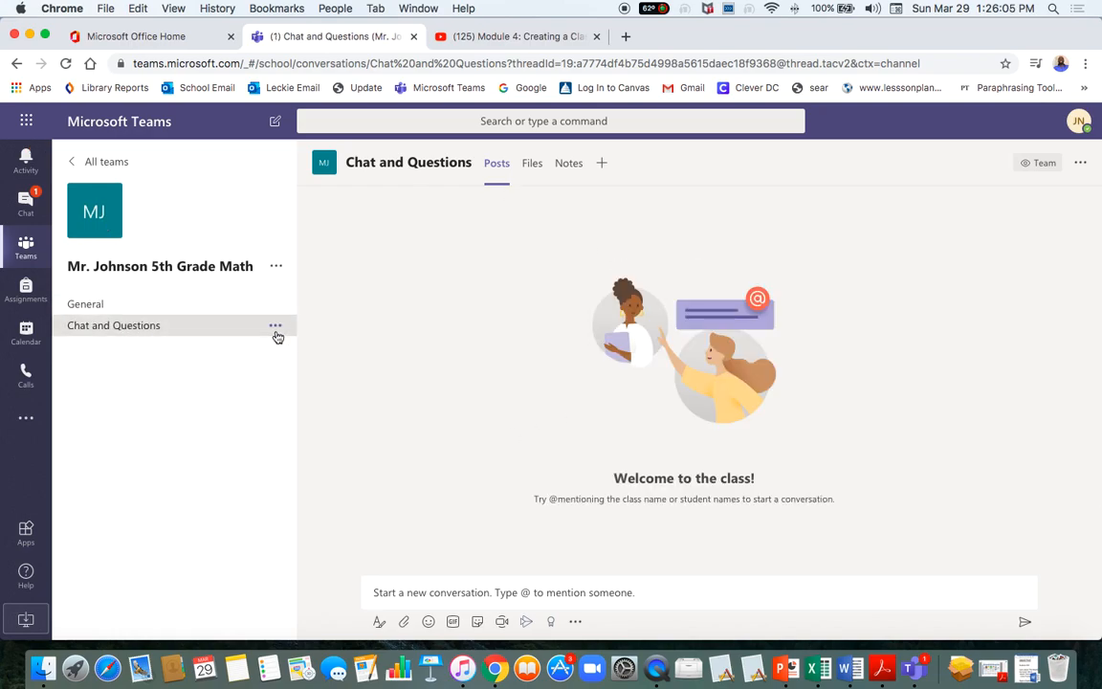
left_click(276, 326)
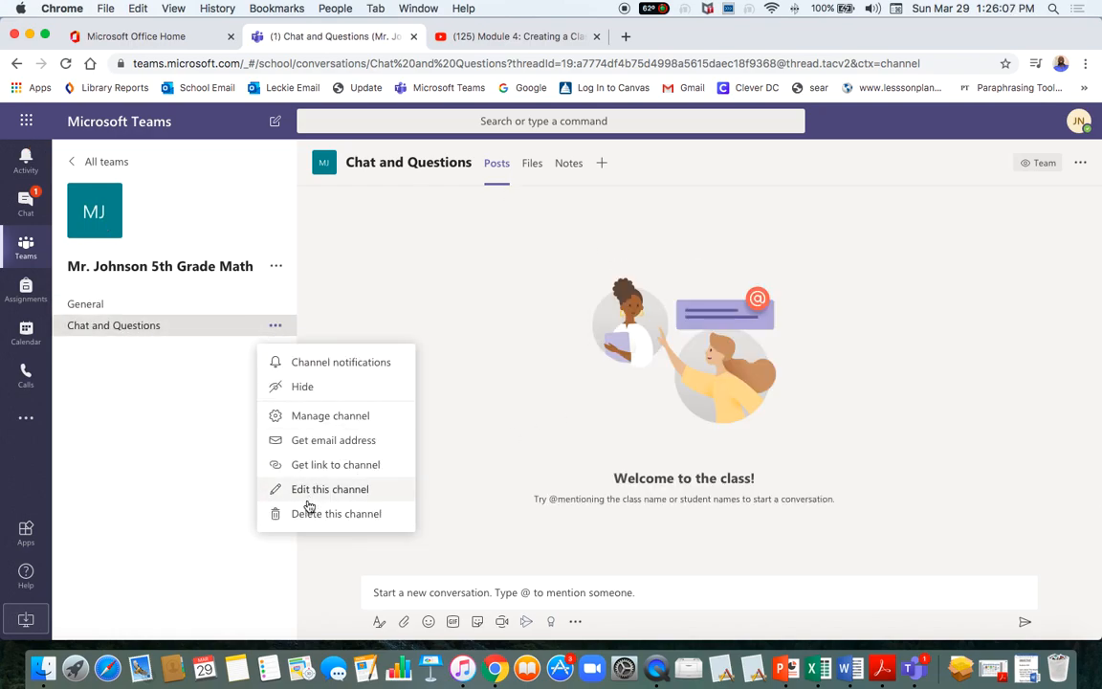
left_click(273, 327)
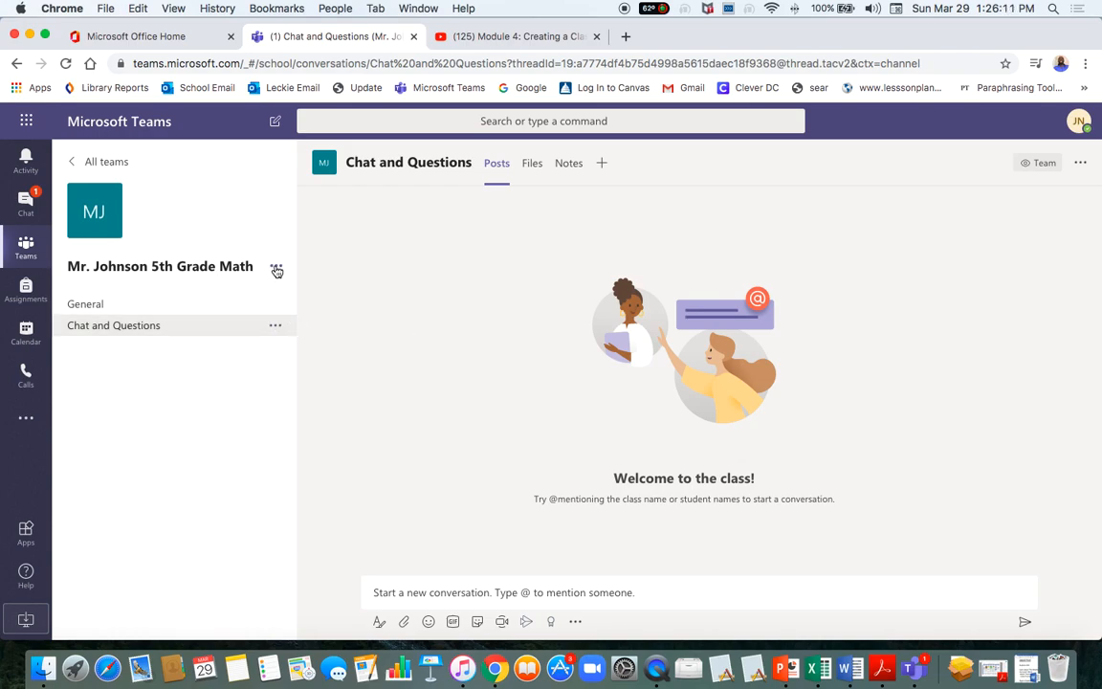
left_click(274, 325)
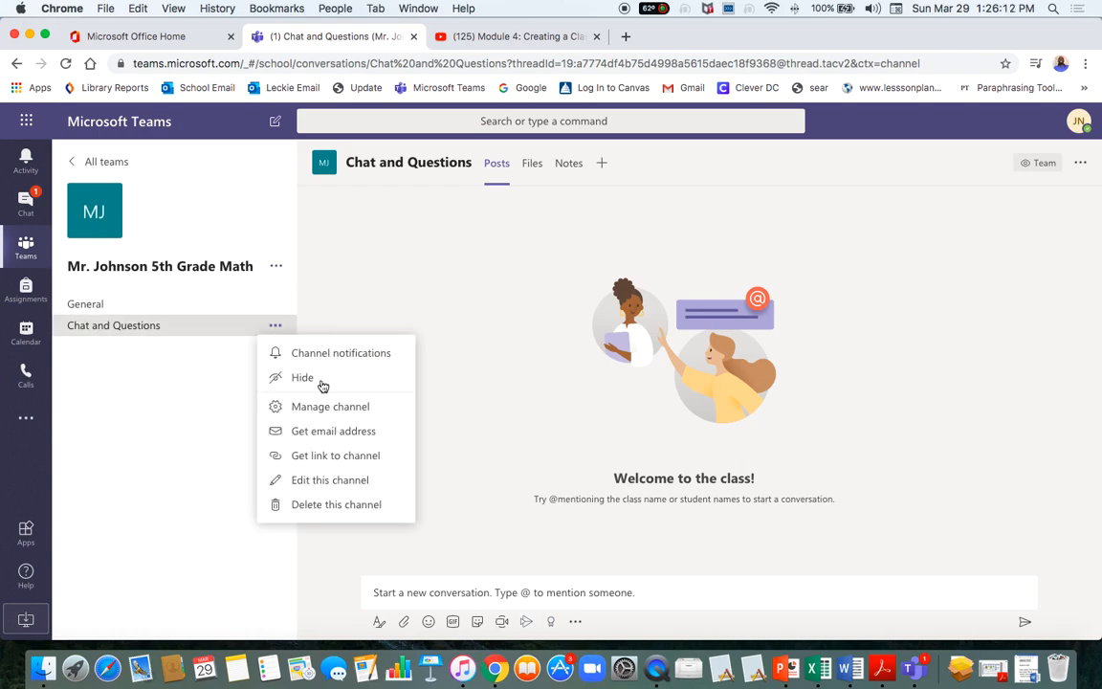
Edit the Chat and Questions channel to auto-show in everyone's channel list, and save.
left_click(308, 483)
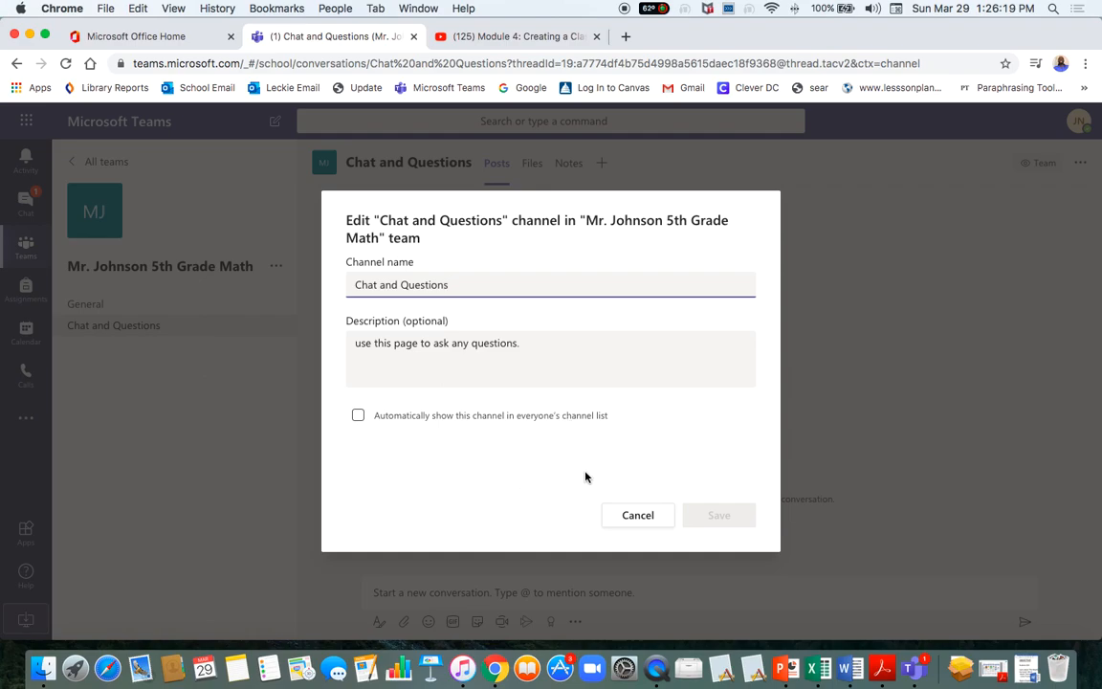
left_click(357, 416)
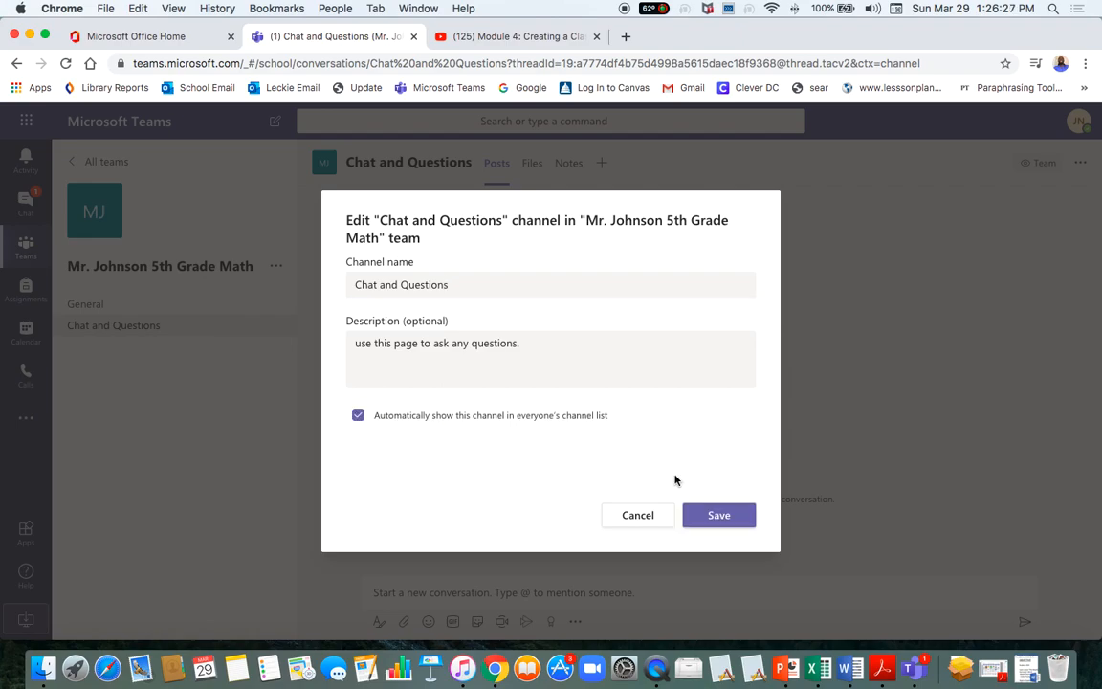
left_click(714, 515)
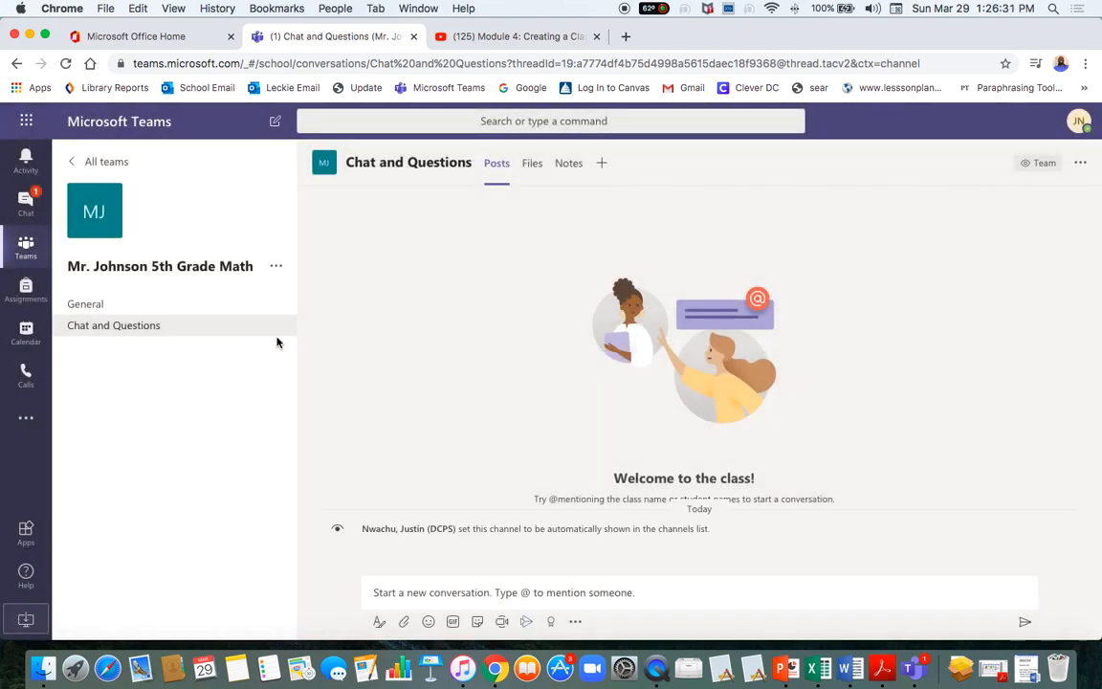
left_click(273, 327)
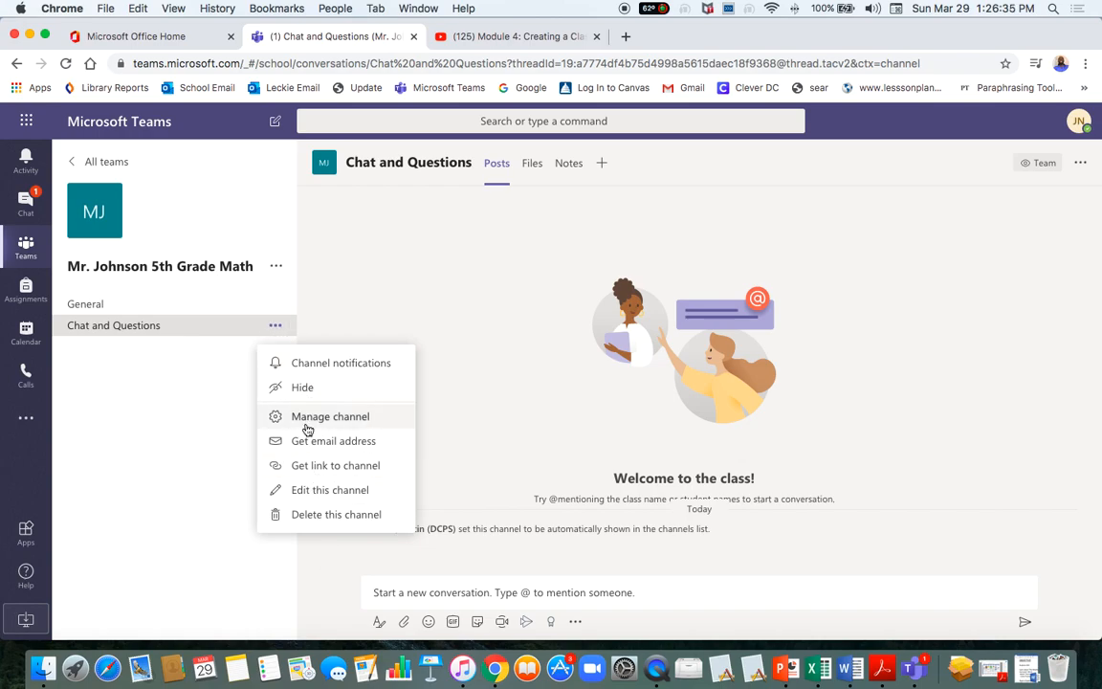
left_click(137, 409)
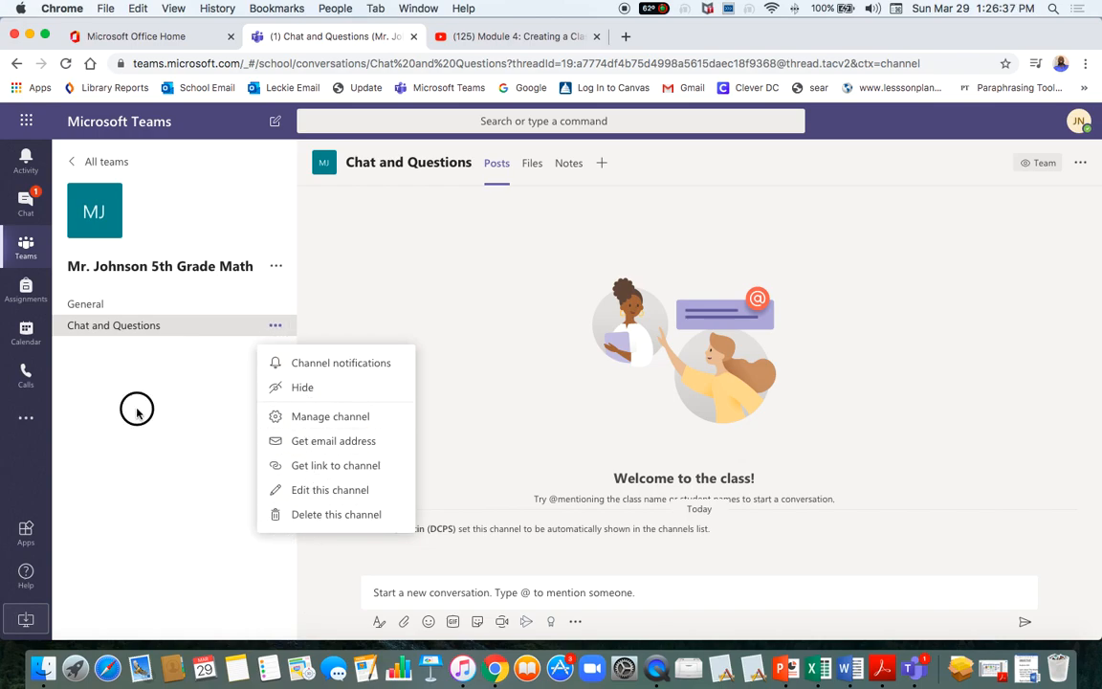
left_click(275, 271)
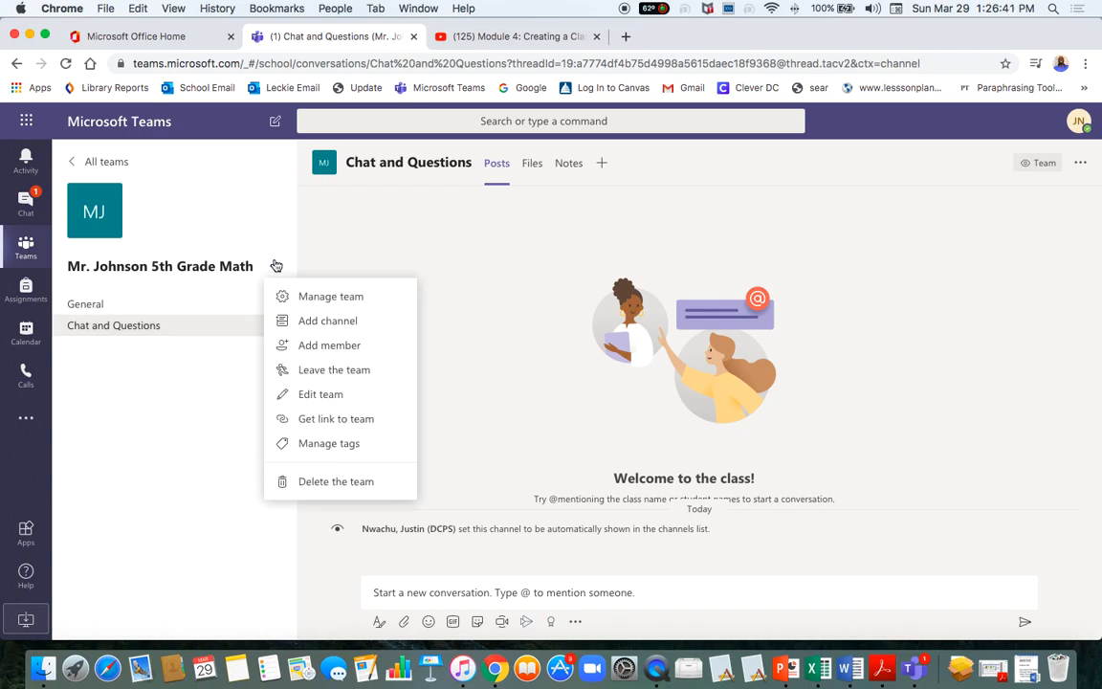
left_click(270, 269)
left_click(271, 269)
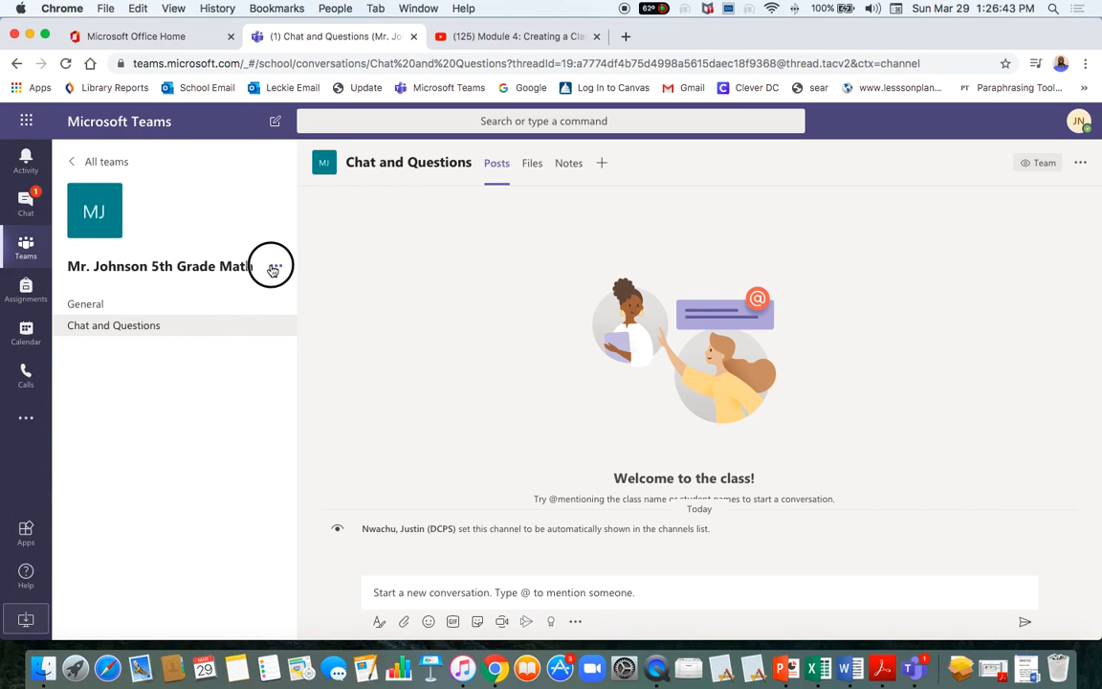
left_click(306, 321)
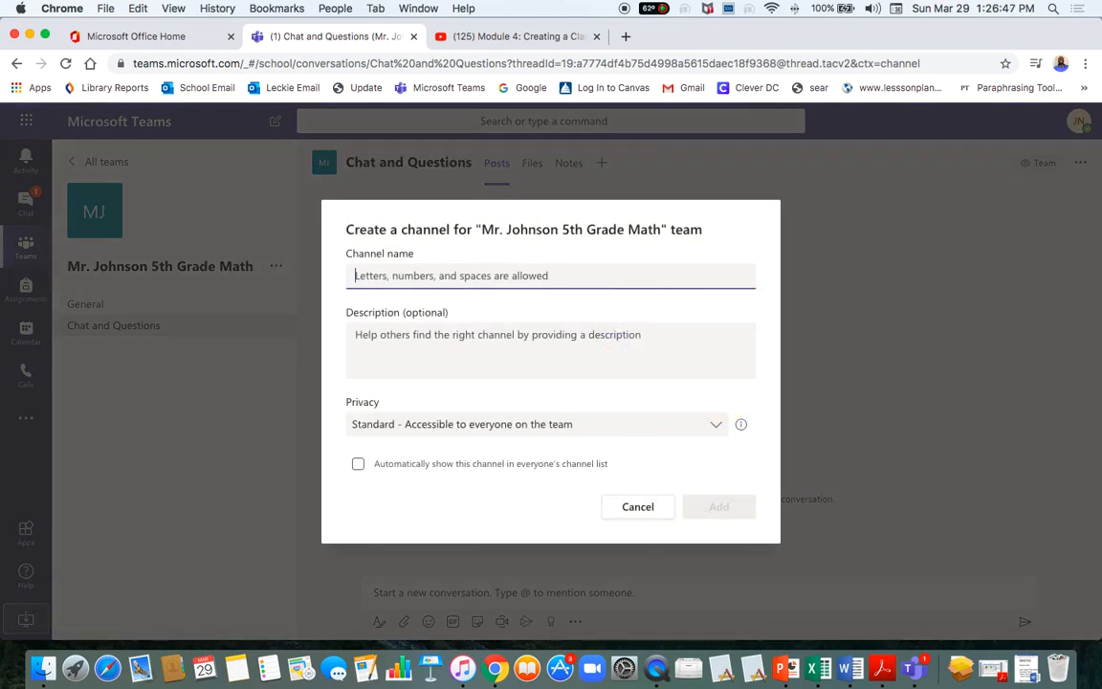
type("AL")
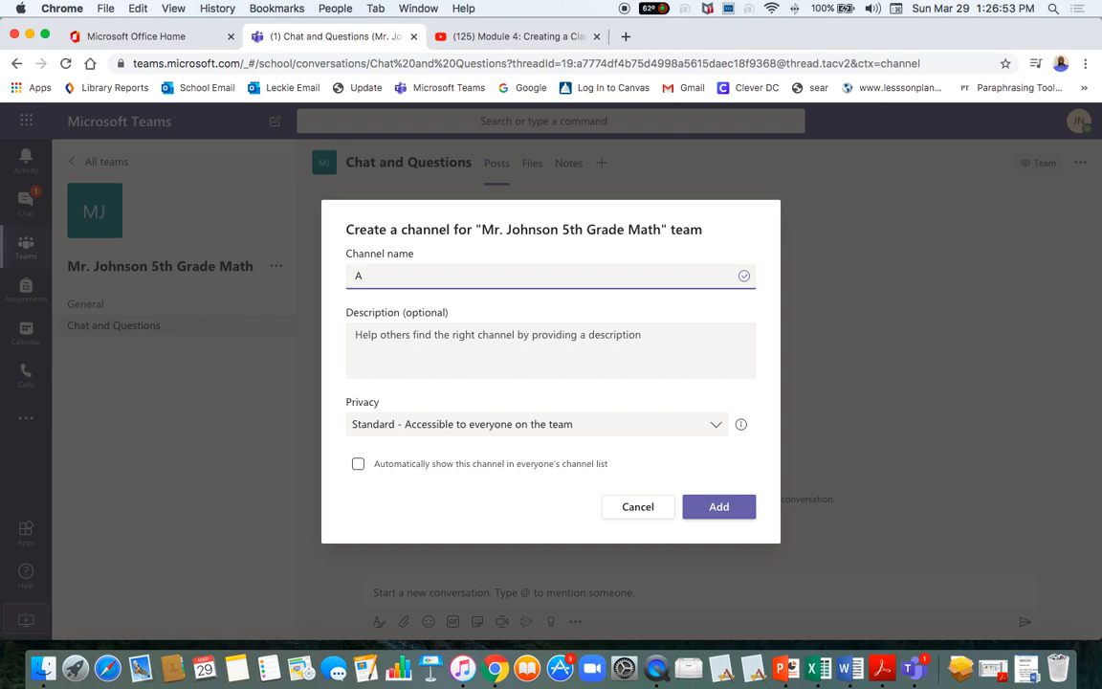
type("gebra Class")
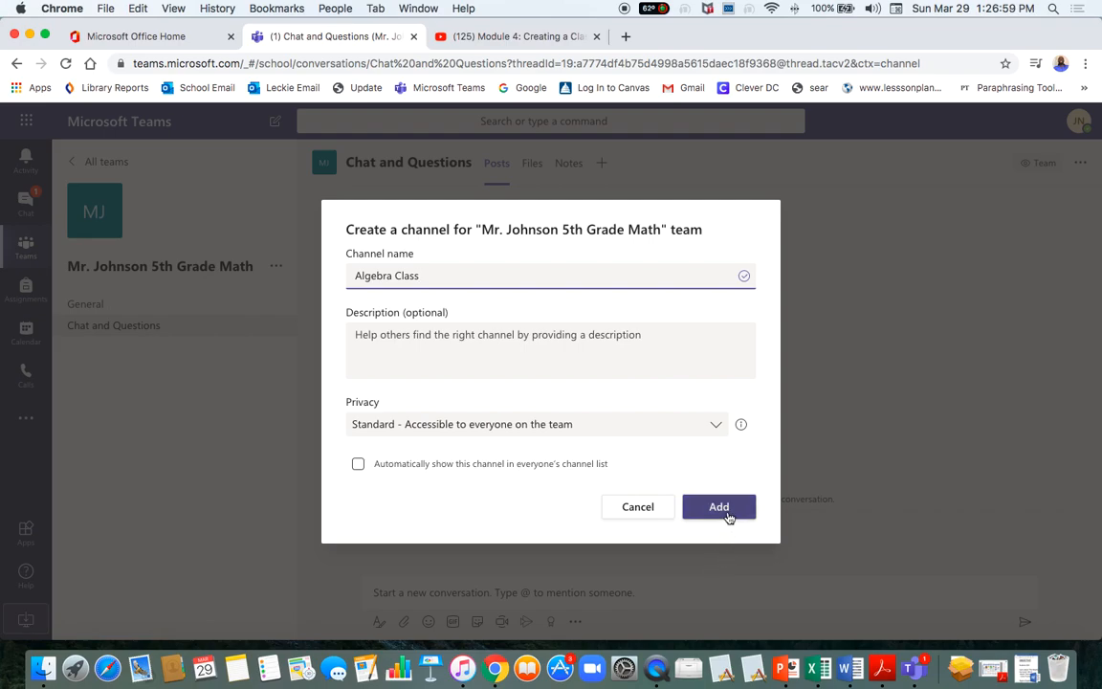
left_click(438, 350)
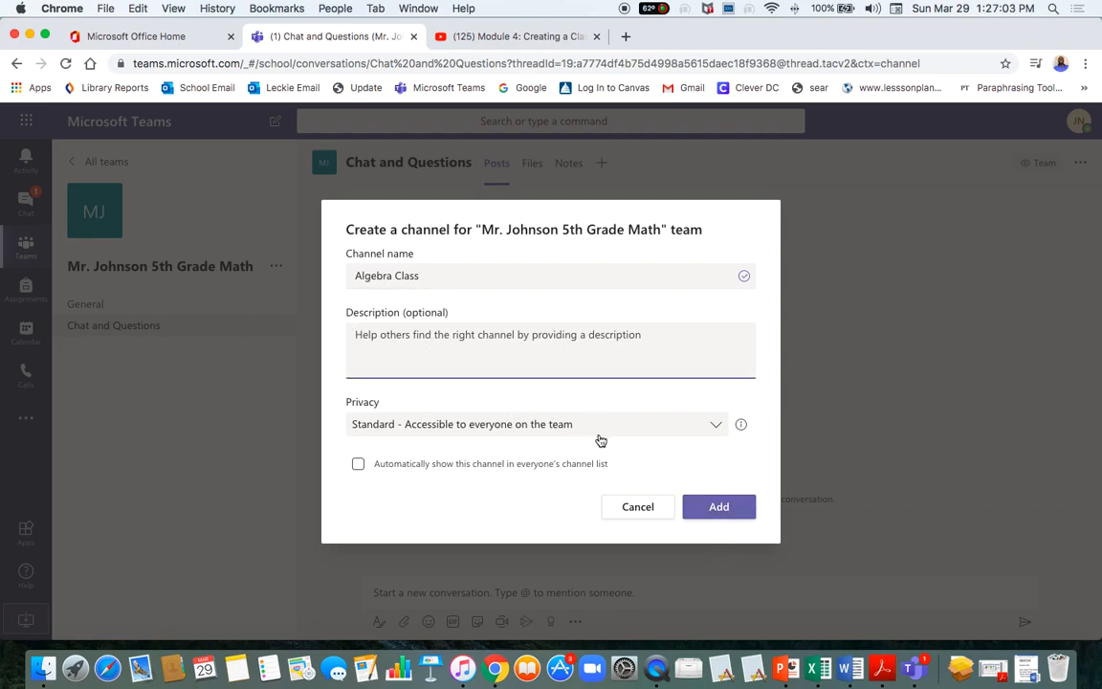
left_click(718, 430)
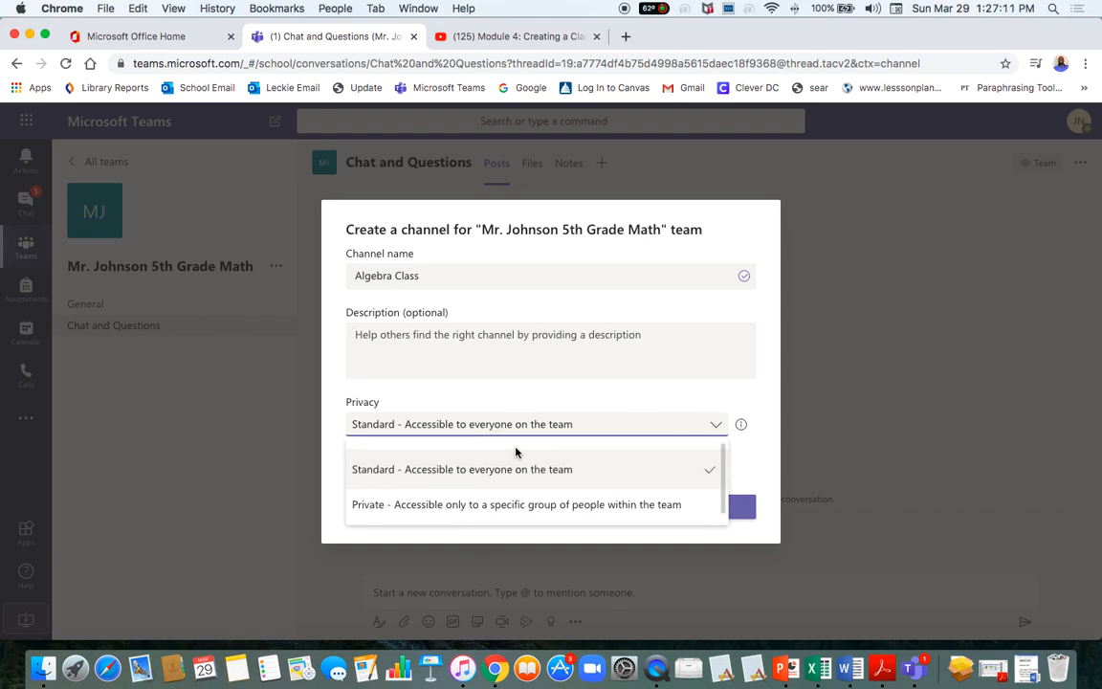
left_click(528, 399)
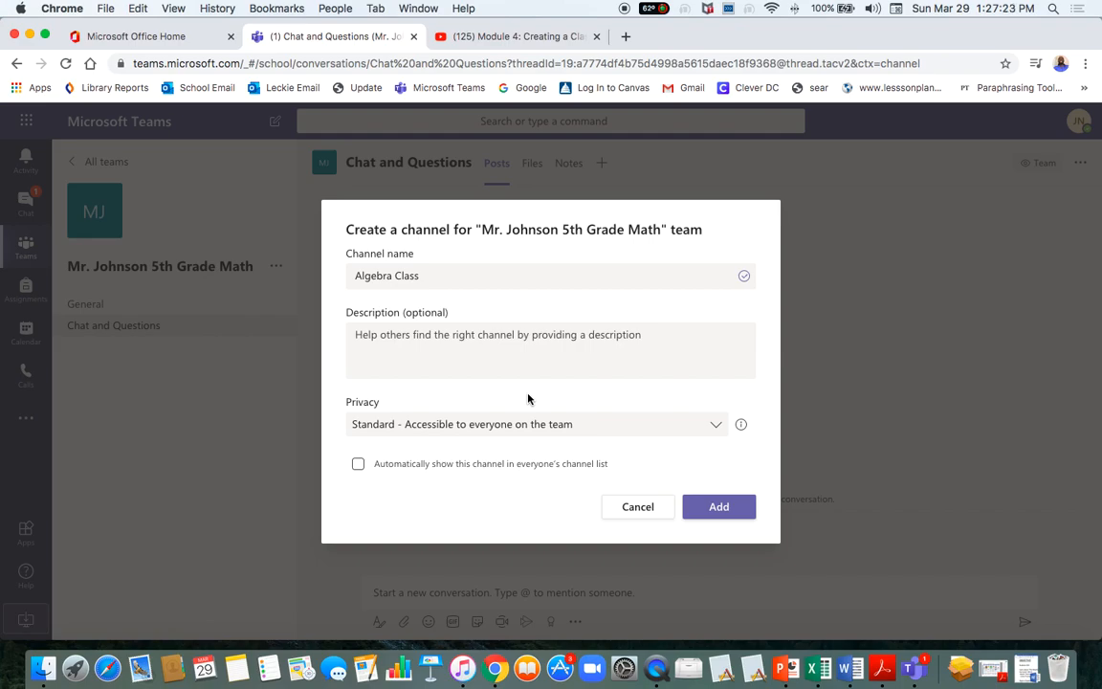
left_click(718, 428)
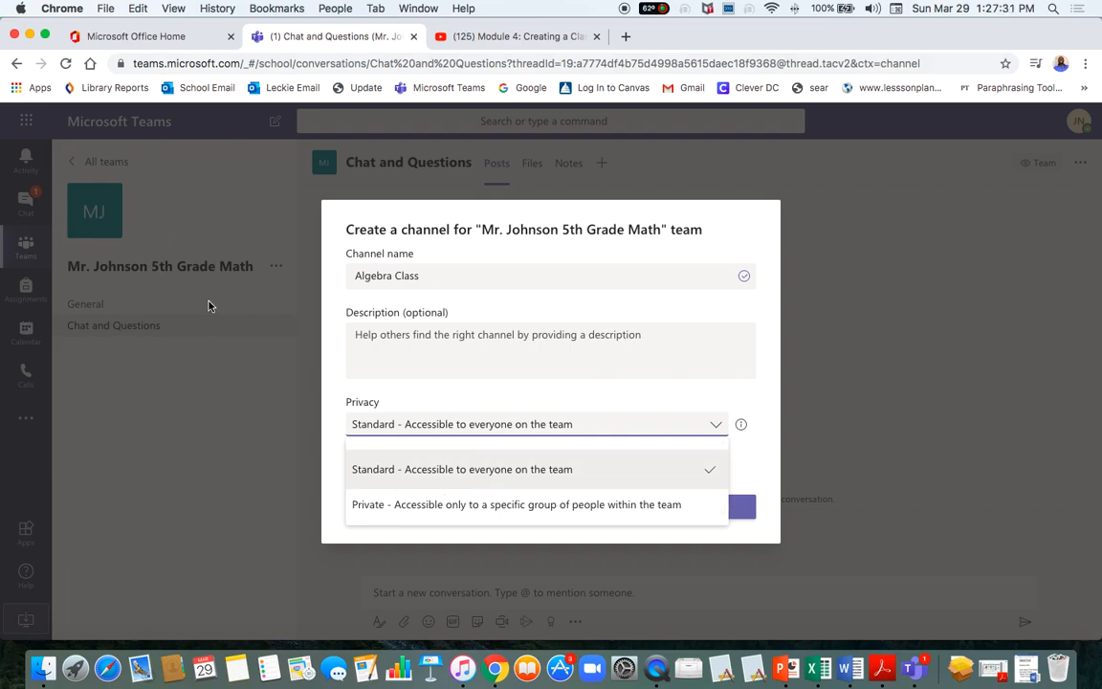
left_click(203, 350)
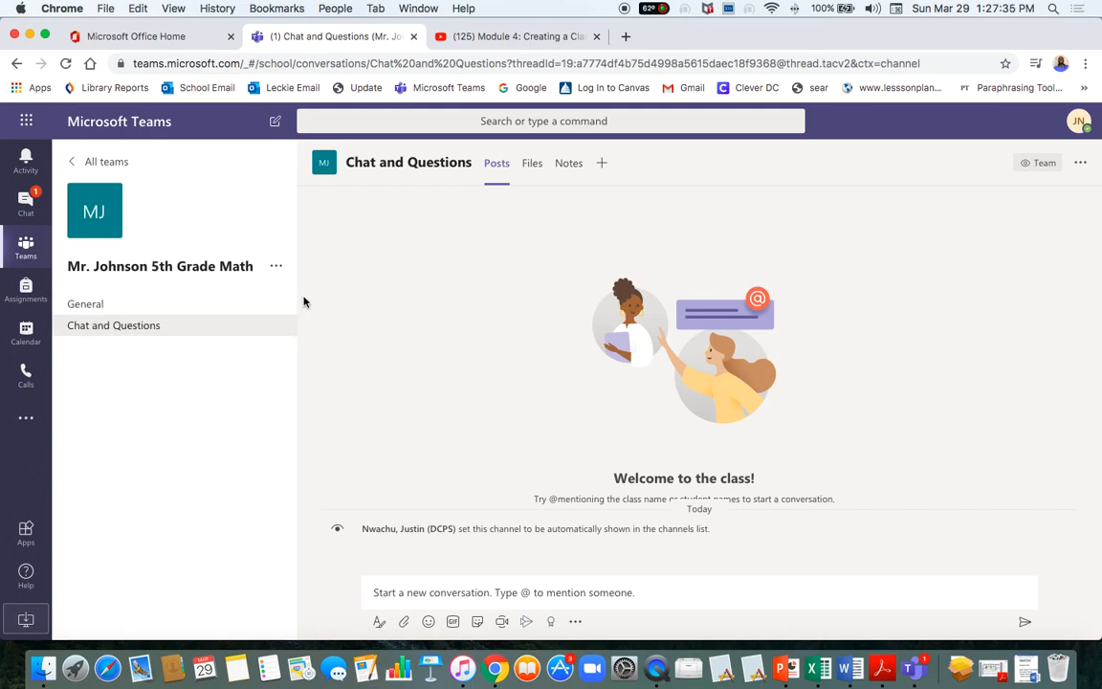
Add a new channel named Algebra to the team with Private privacy.
left_click(277, 265)
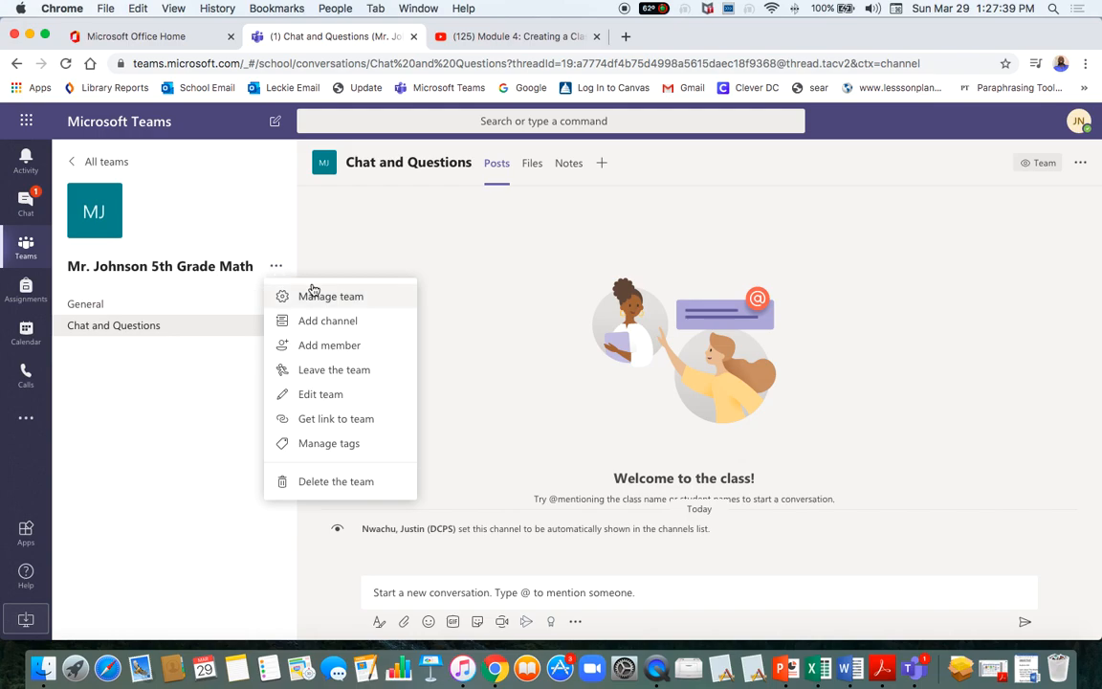
left_click(327, 328)
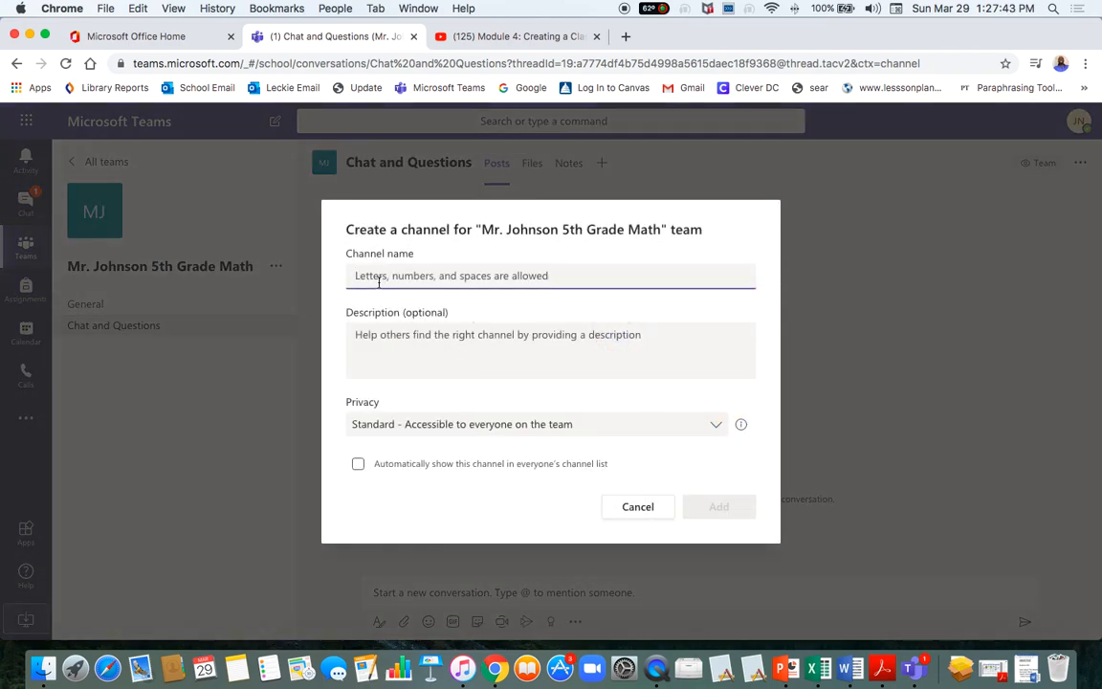
type("Algebra")
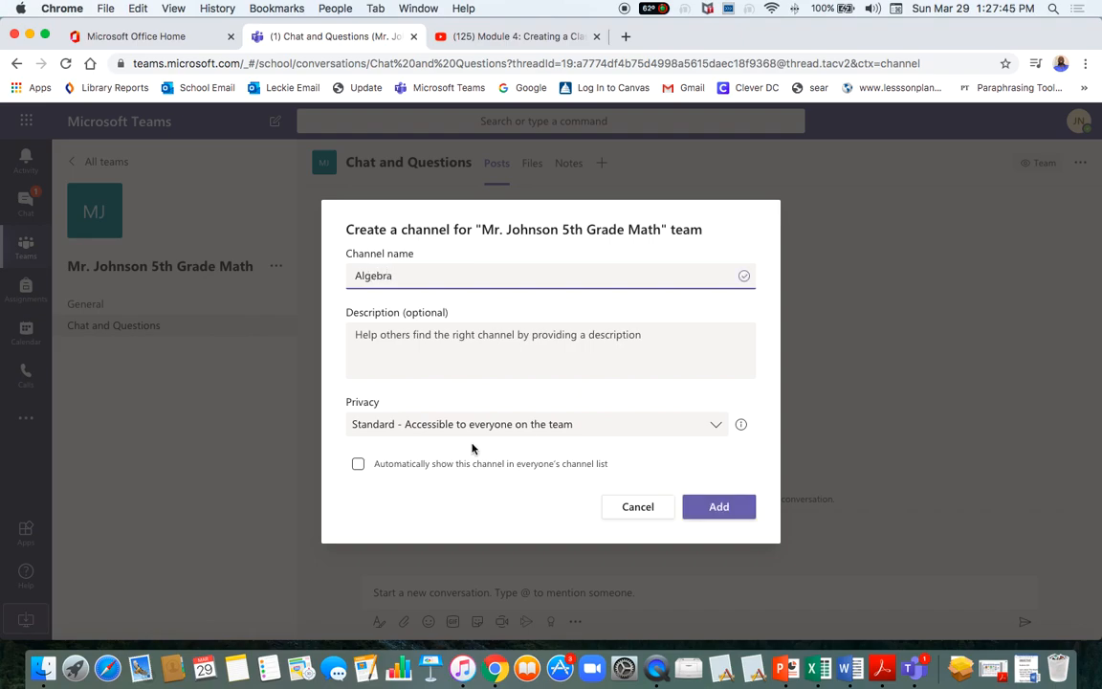
left_click(560, 428)
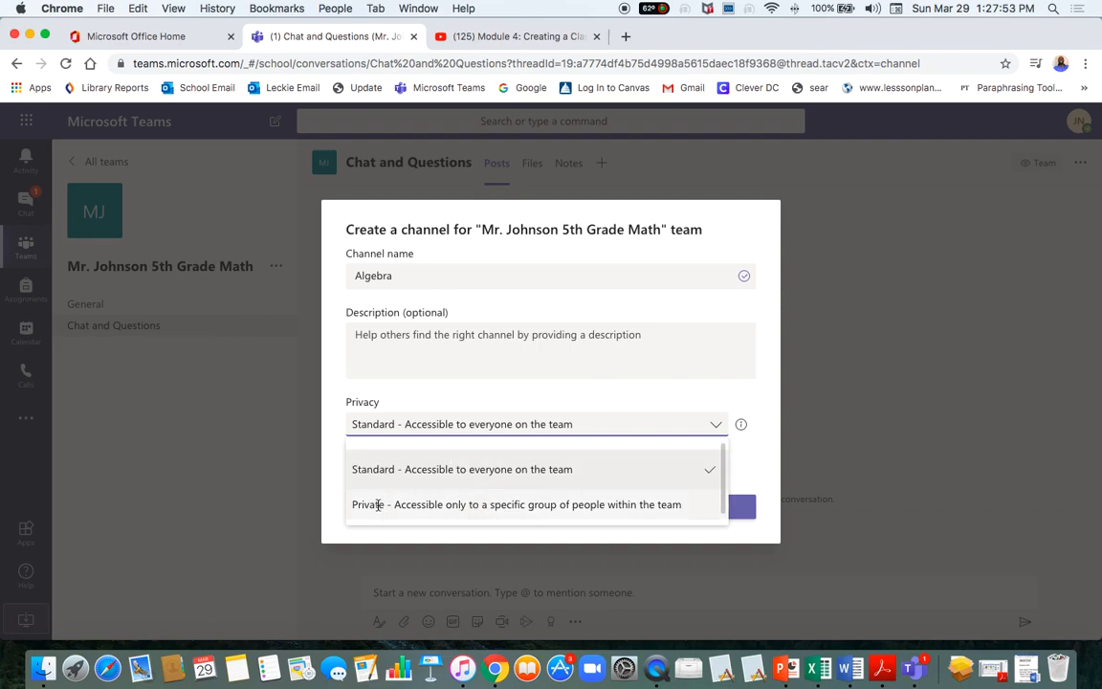
left_click(451, 504)
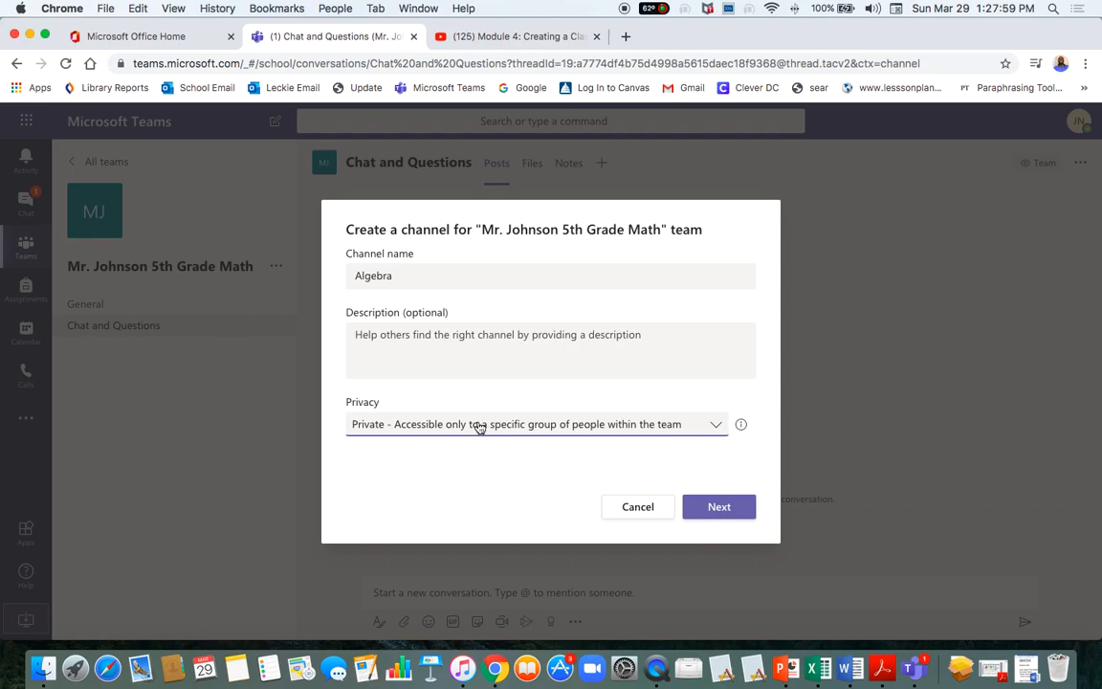
left_click(716, 508)
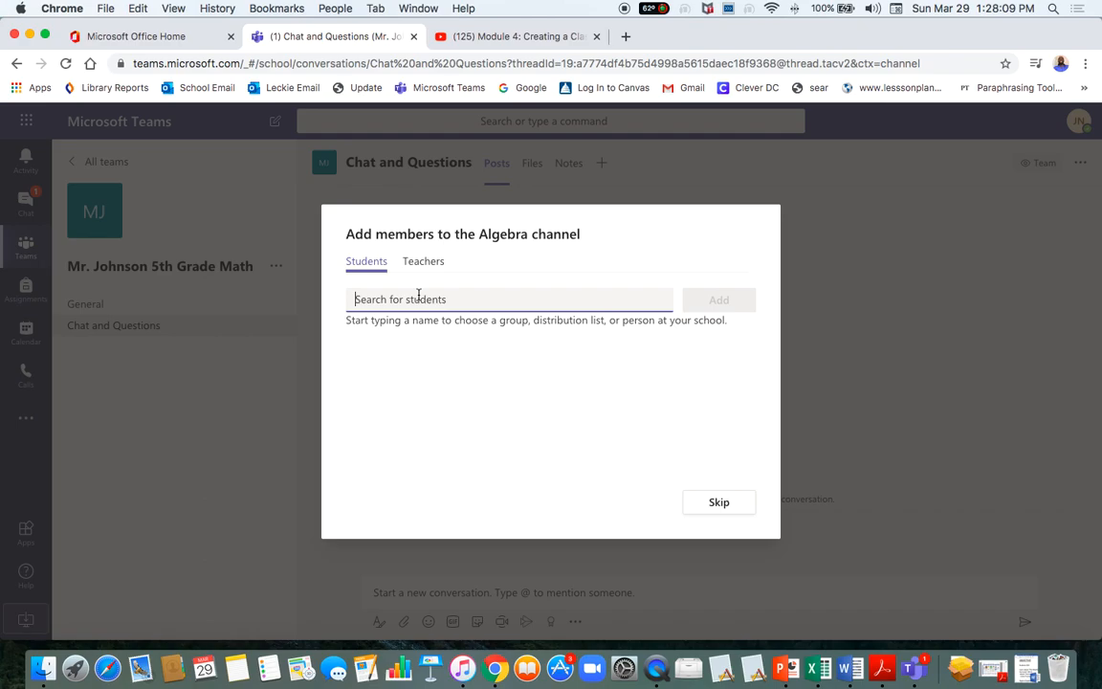
Search for one student, add them as an Algebra channel member, and finish.
type("james")
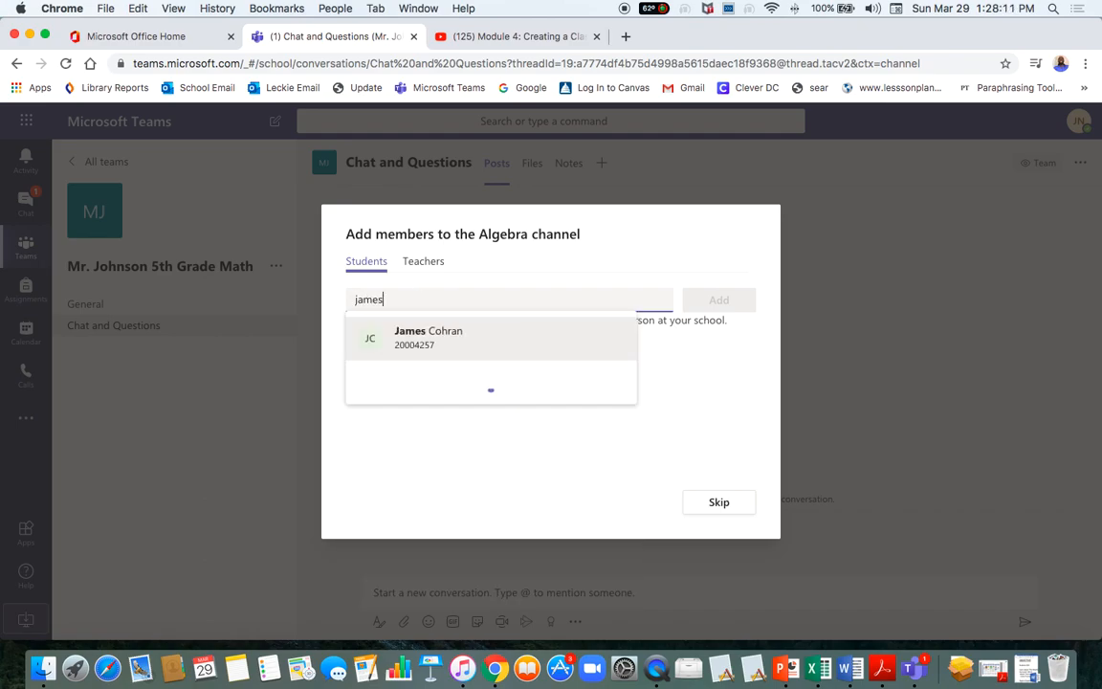
left_click(454, 353)
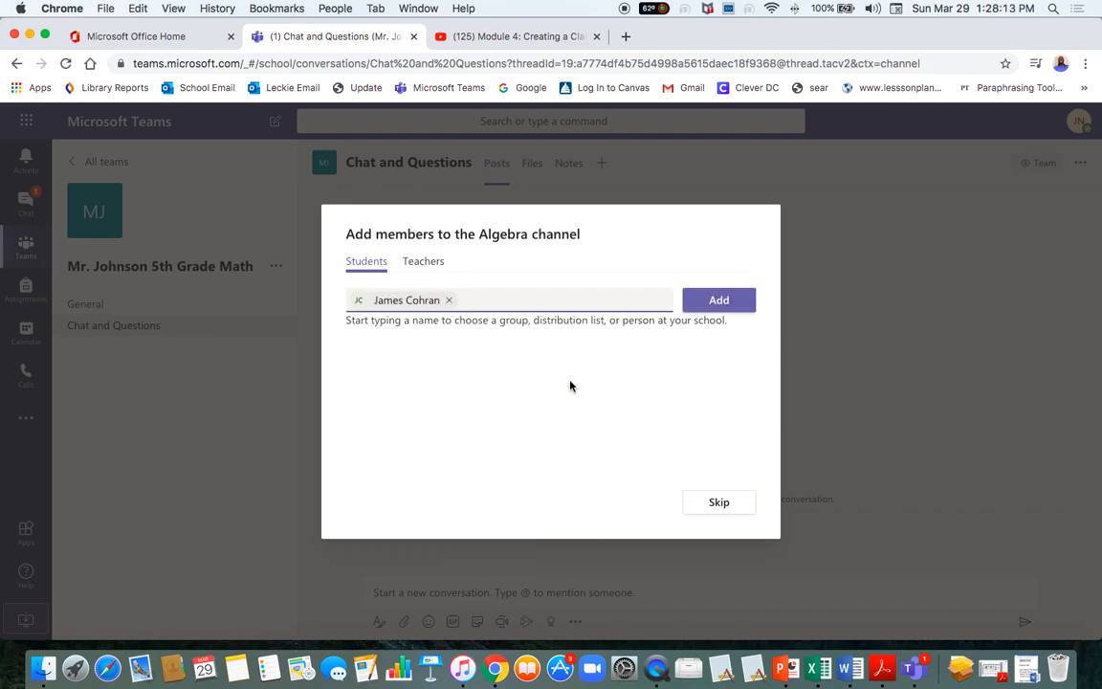
left_click(719, 299)
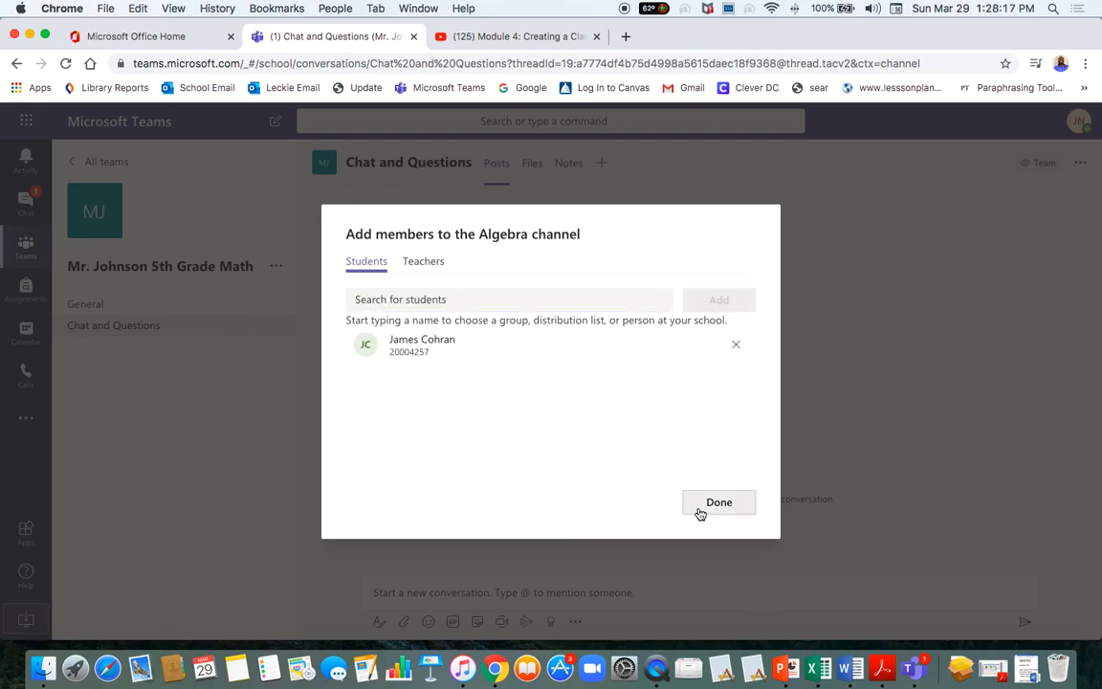
left_click(719, 504)
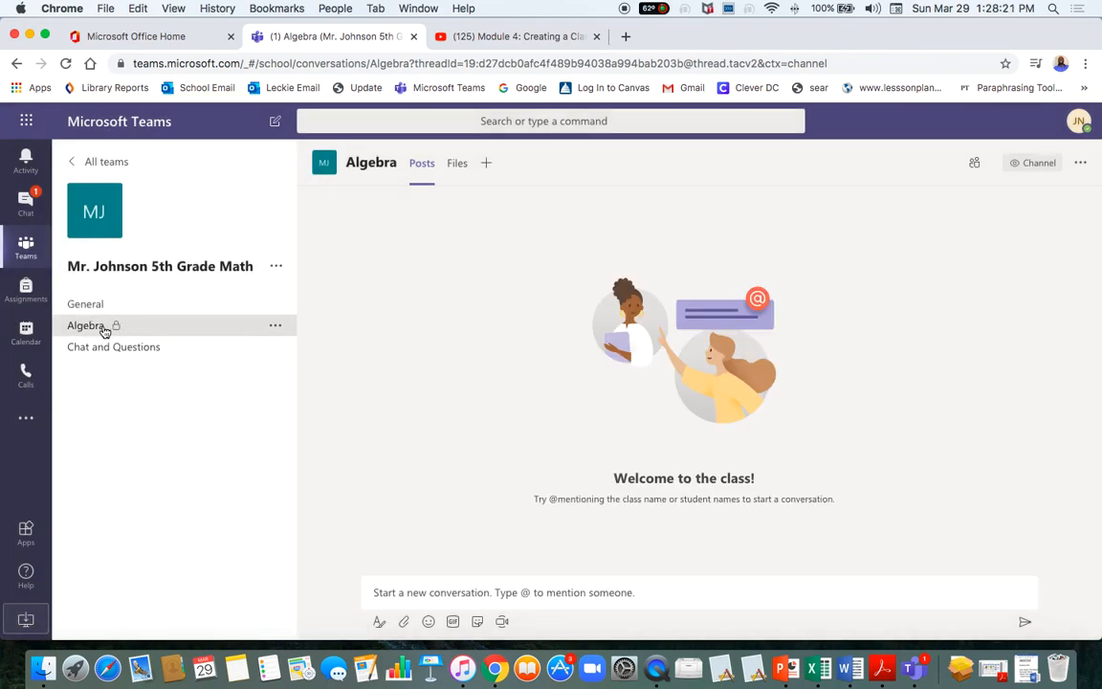
Open the Algebra channel's edit form, cancel it unchanged, and reopen the channel's options menu.
left_click(278, 326)
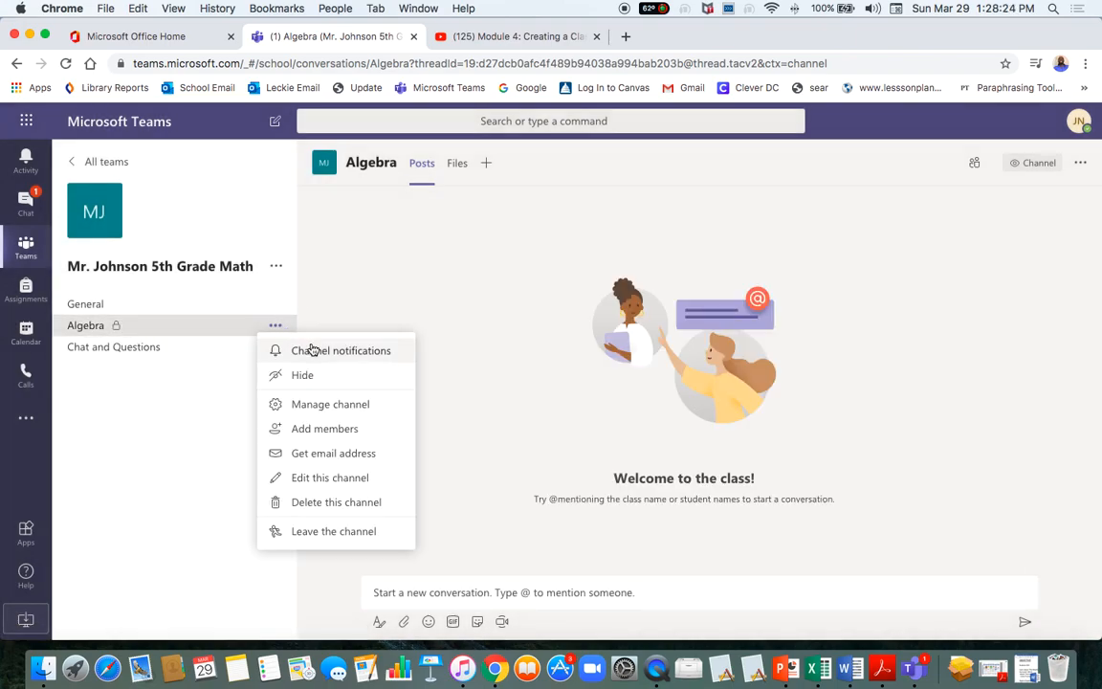
left_click(308, 477)
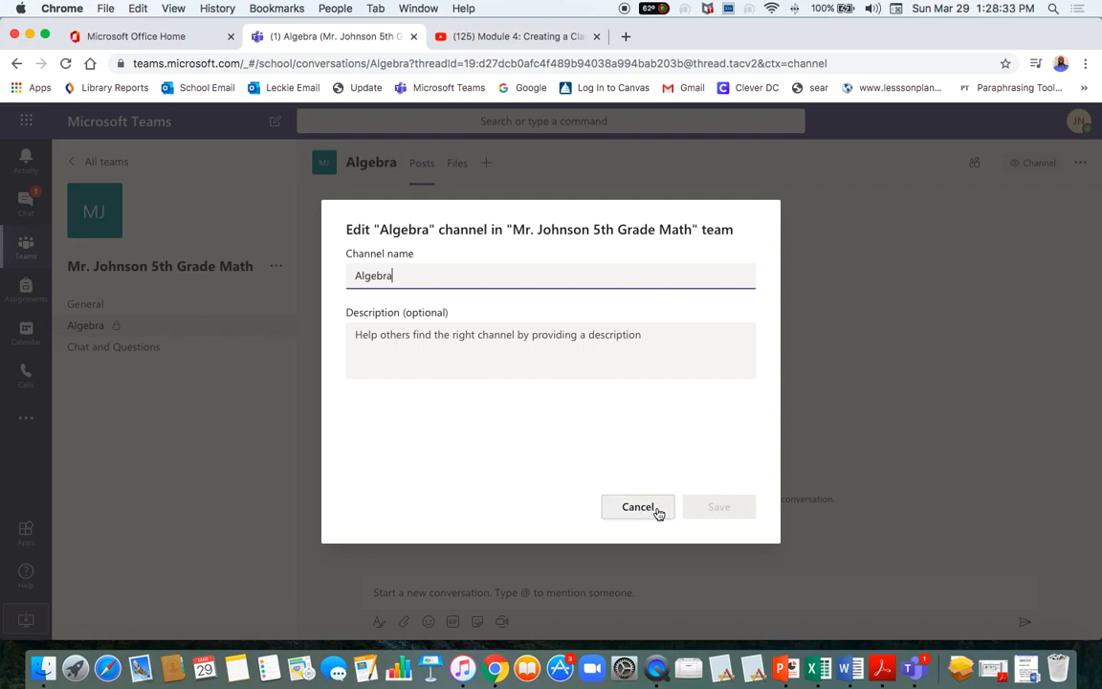
left_click(633, 508)
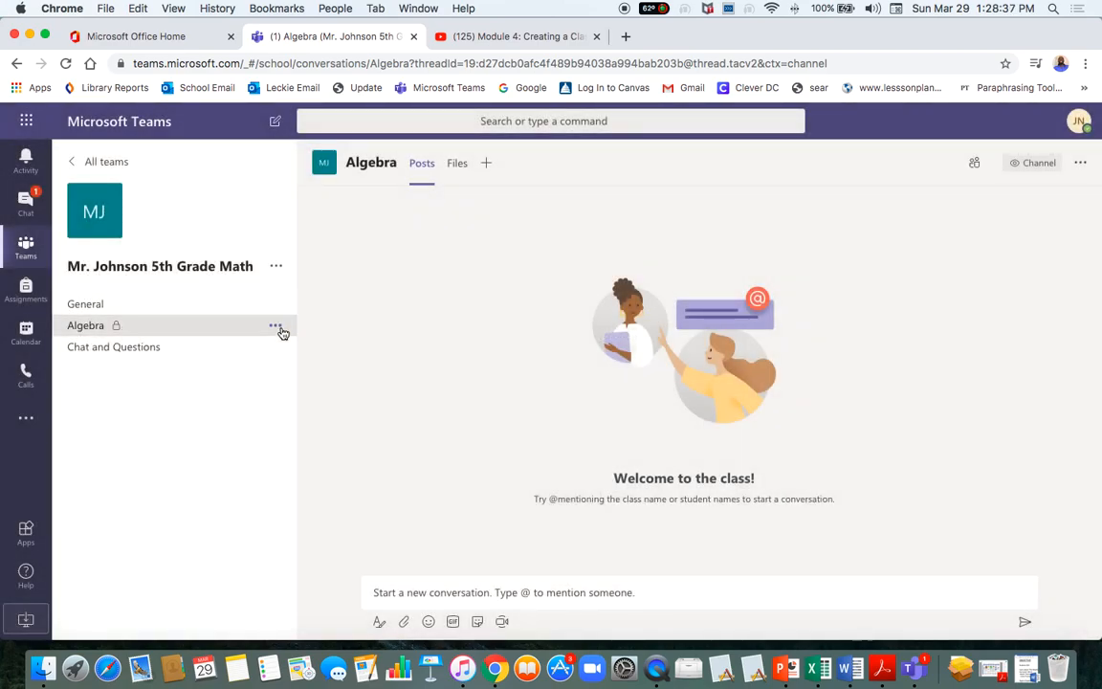
left_click(277, 327)
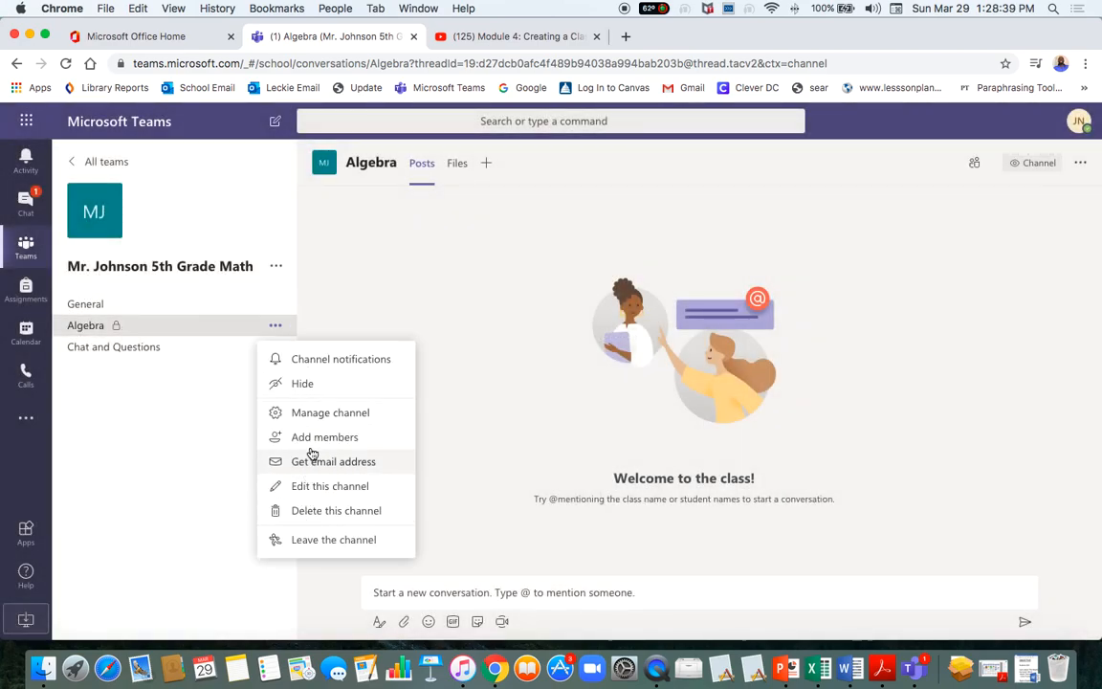
Review the Algebra channel's Members and Settings tabs in Manage channel.
left_click(312, 418)
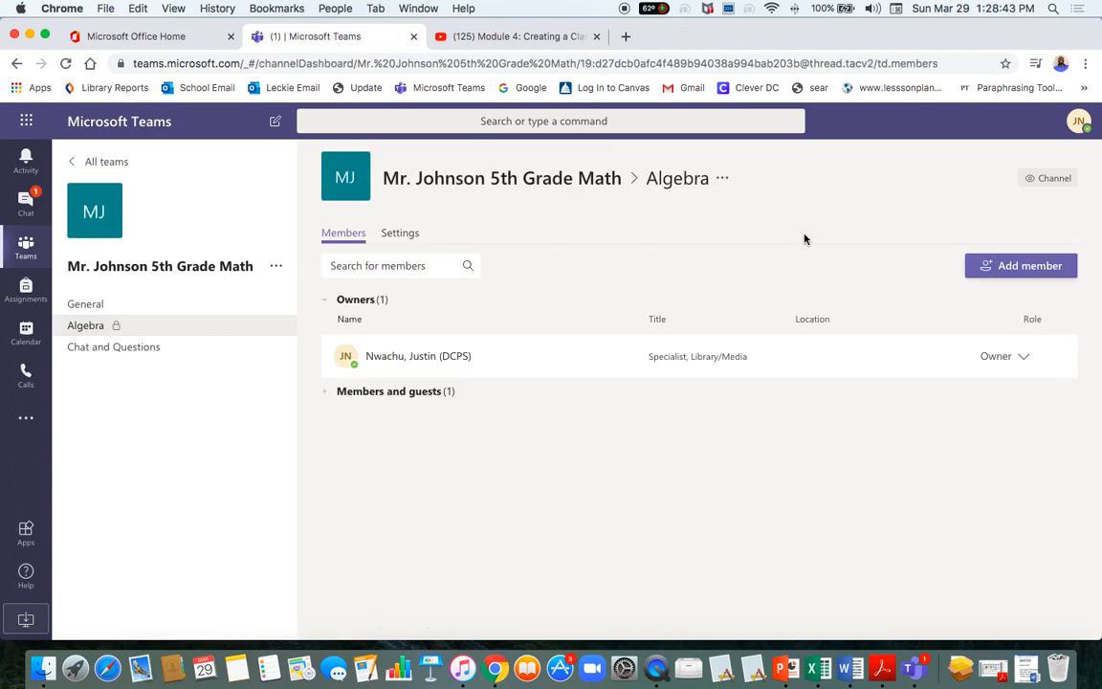
left_click(408, 244)
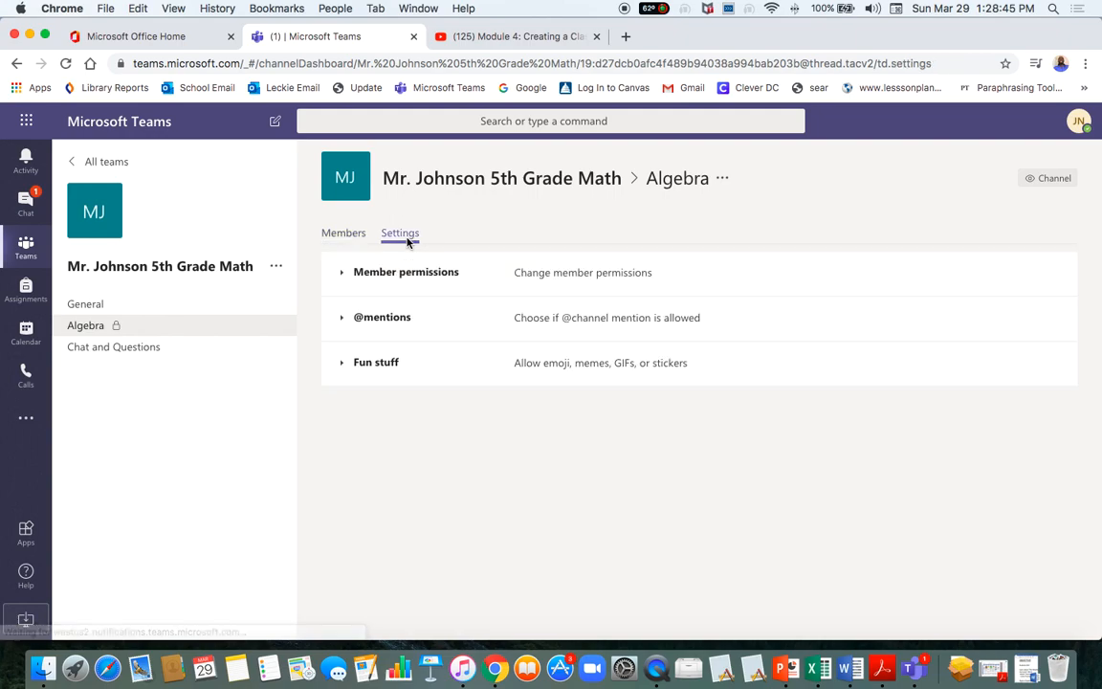
left_click(357, 238)
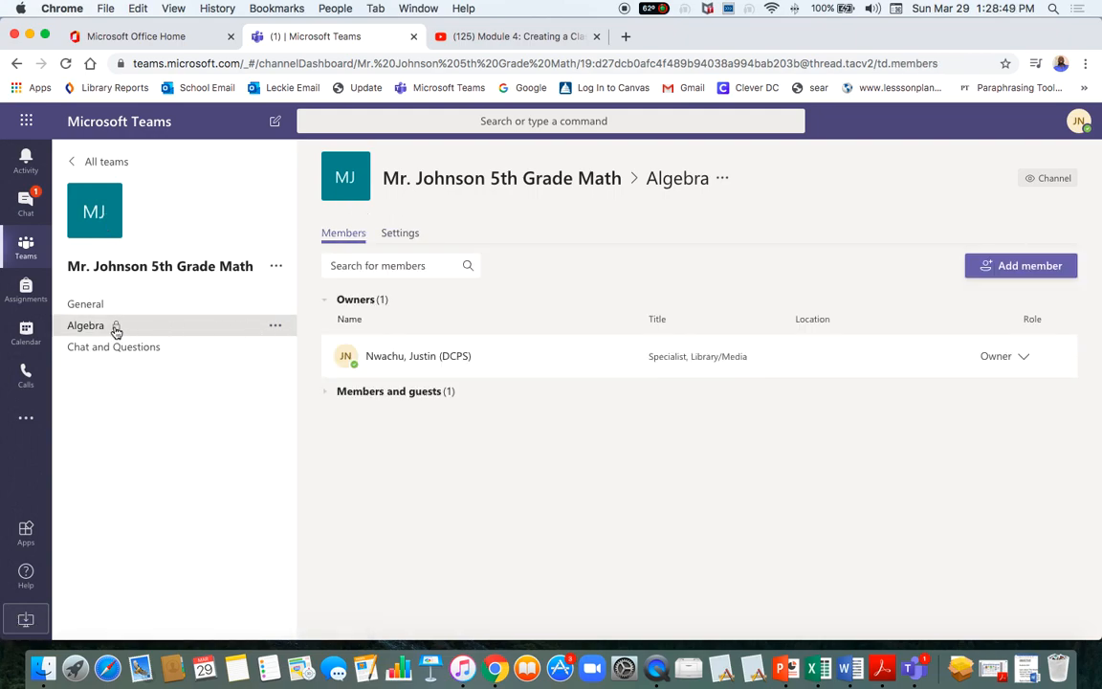
Delete the Algebra channel and confirm the deletion.
left_click(277, 327)
left_click(292, 510)
left_click(719, 411)
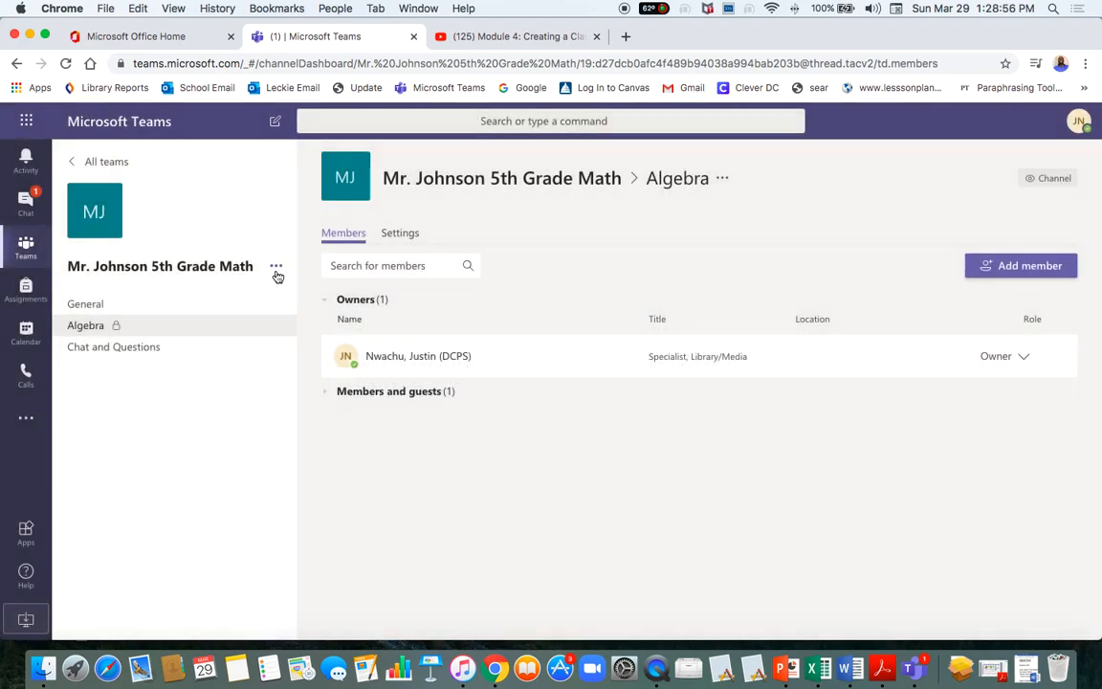
left_click(276, 268)
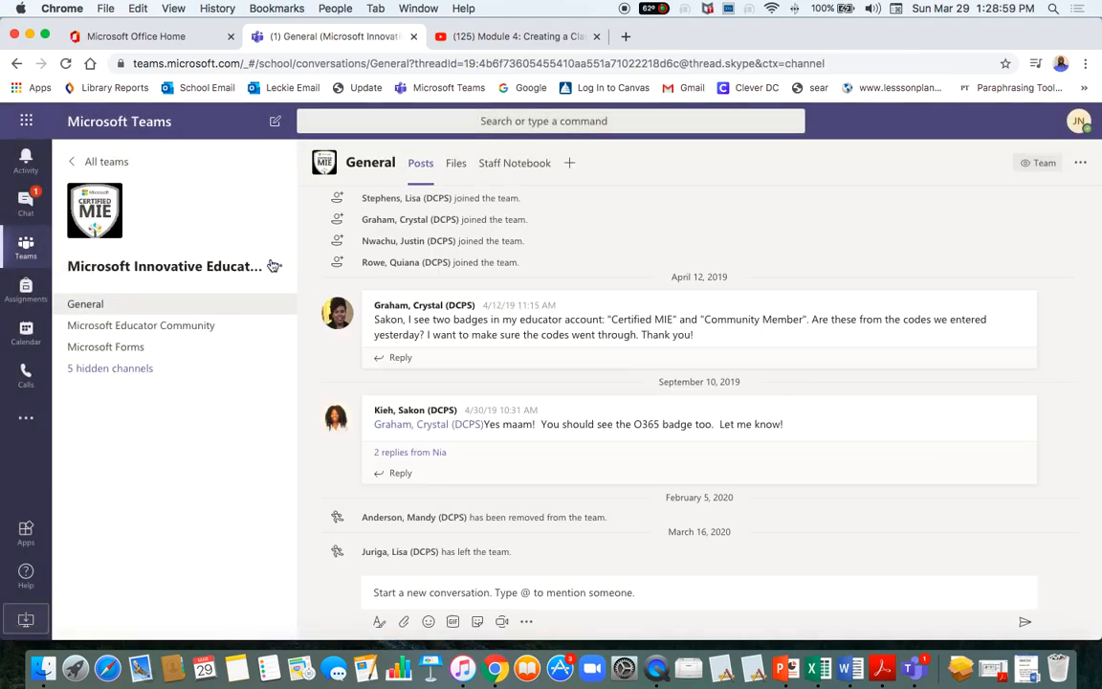
Switch to the Mr. Johnson 5th Grade Math team.
left_click(276, 267)
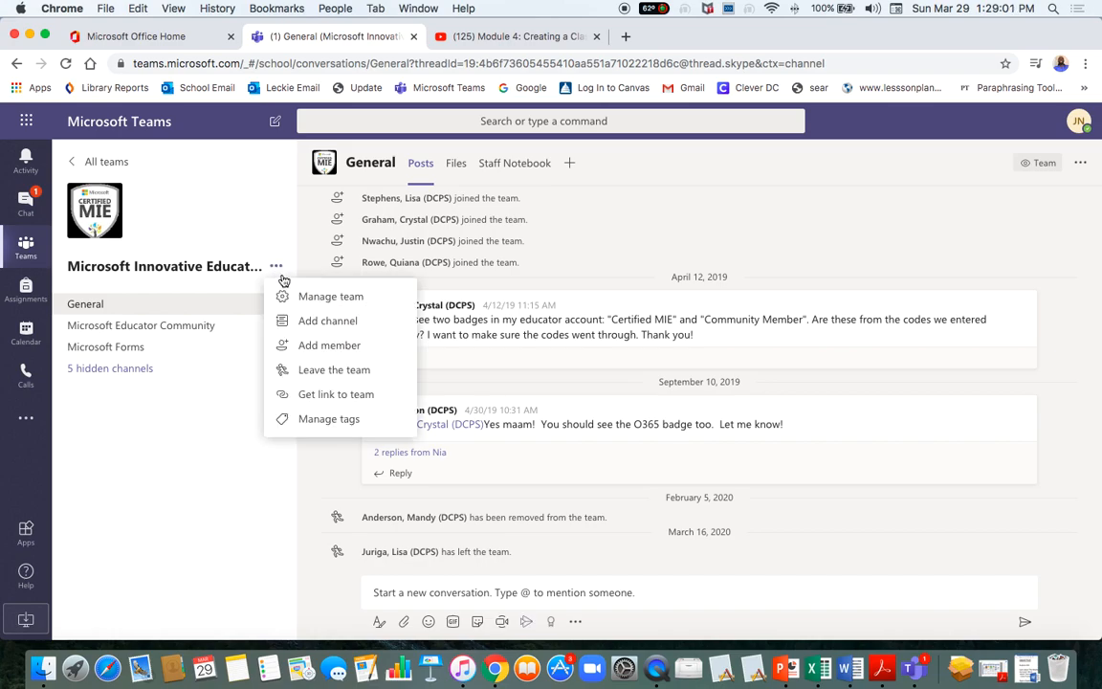
left_click(218, 428)
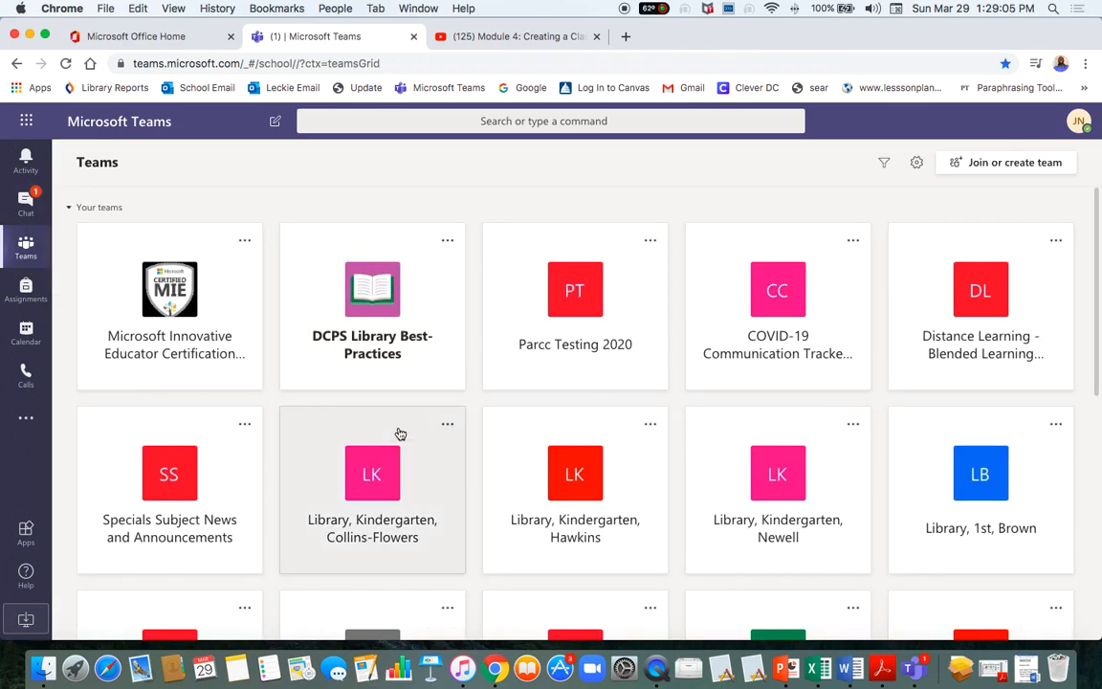
scroll(399, 433, "down", 5)
left_click(383, 456)
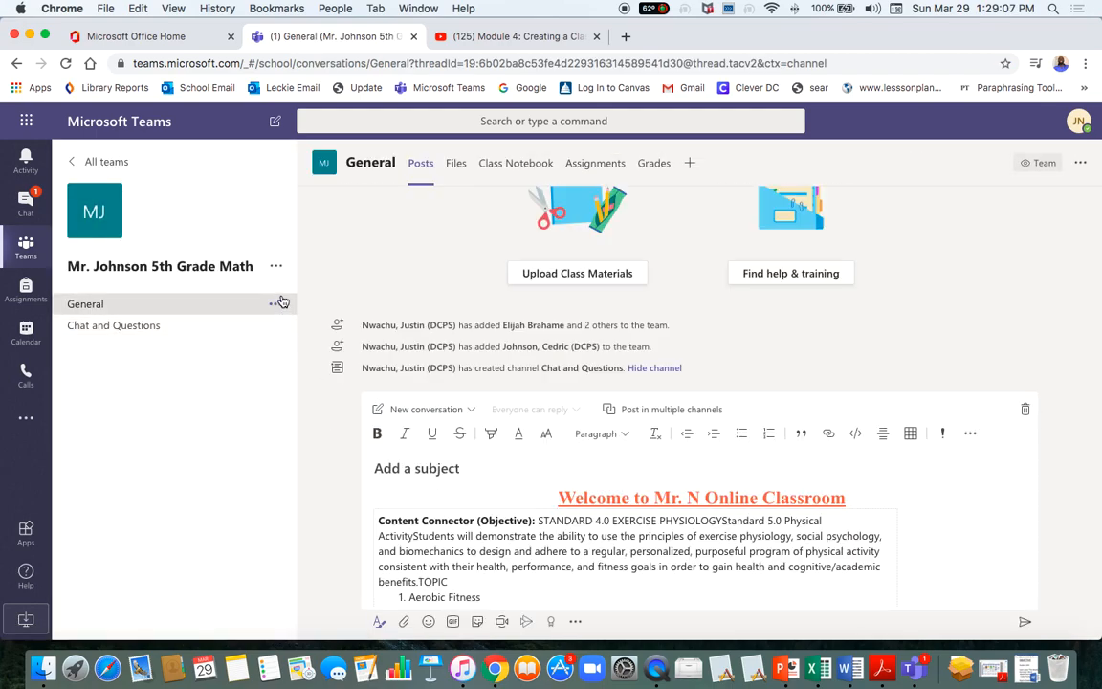
Try adding a channel named Algebra, which is rejected as already taken.
left_click(276, 267)
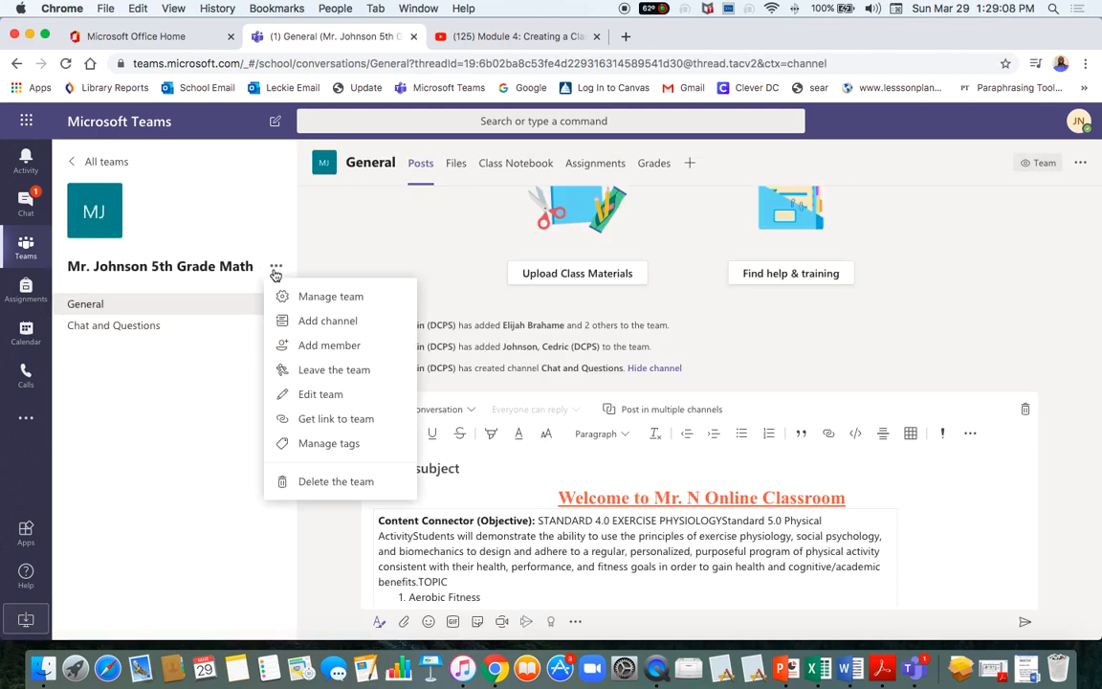
left_click(322, 322)
type("A")
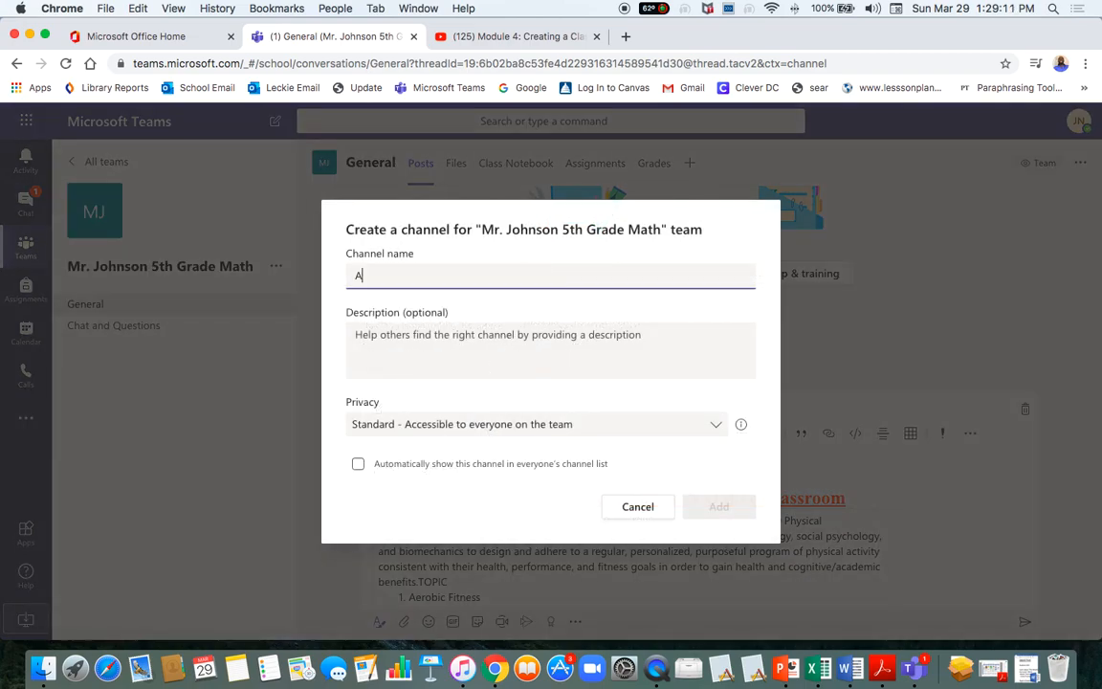
type("lgebra")
left_click(712, 507)
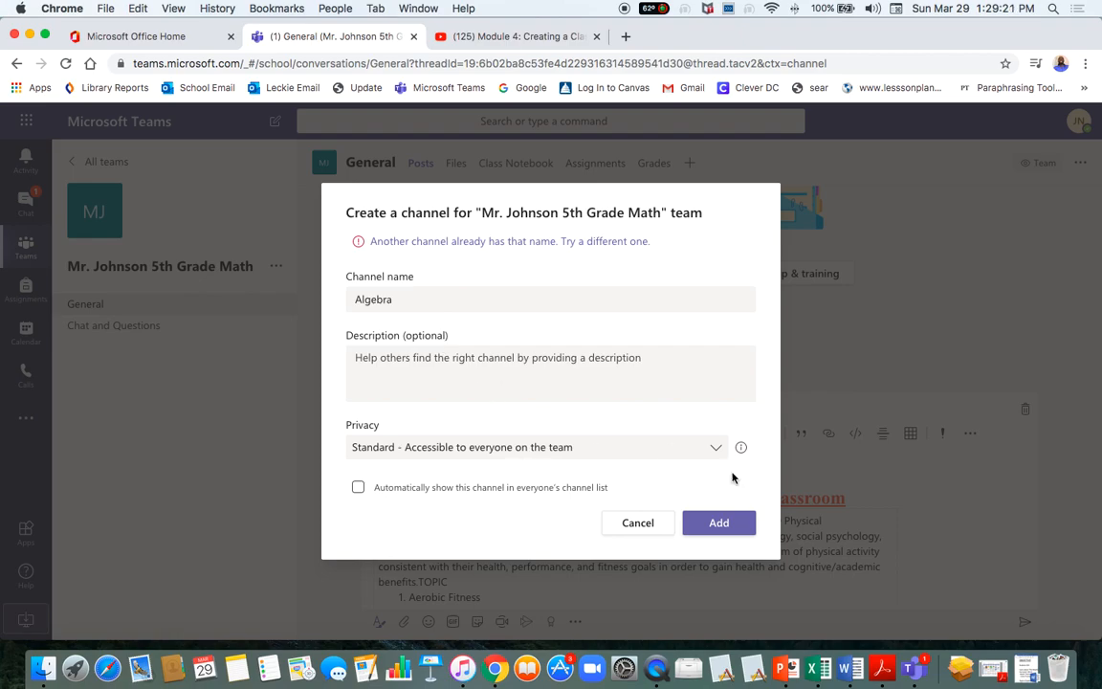
Rename the new channel to Geometry, keep Standard privacy, and create it.
left_click(406, 299)
key("BackSpace")
key("BackSpace")
key("BackSpace")
key("BackSpace")
key("BackSpace")
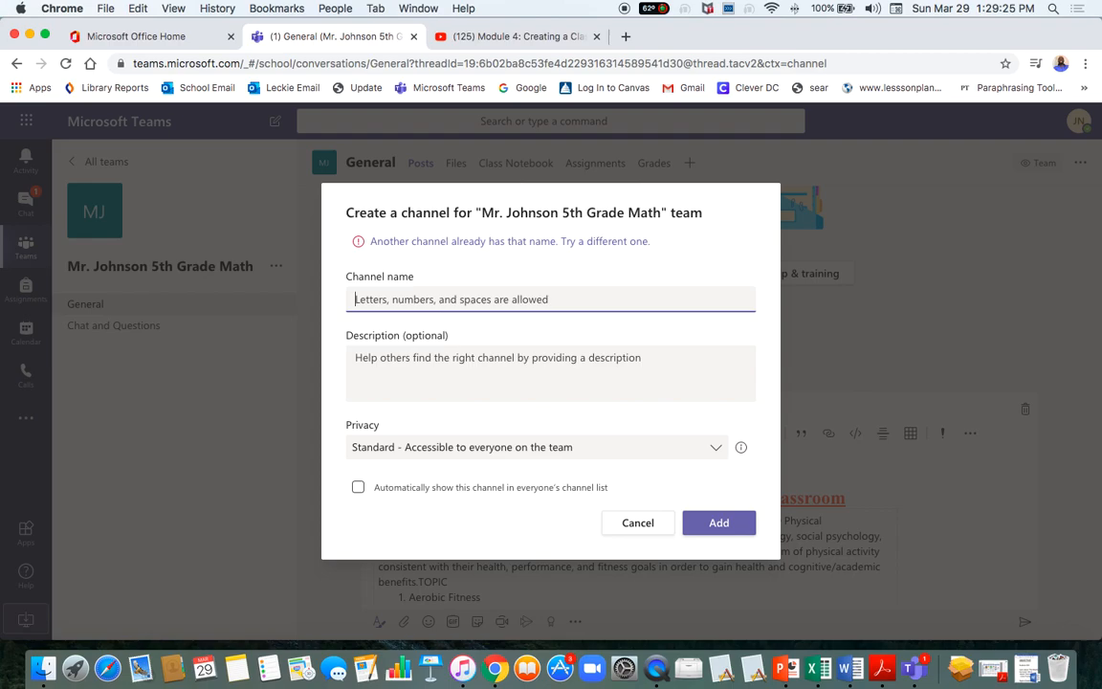
type("Geometry")
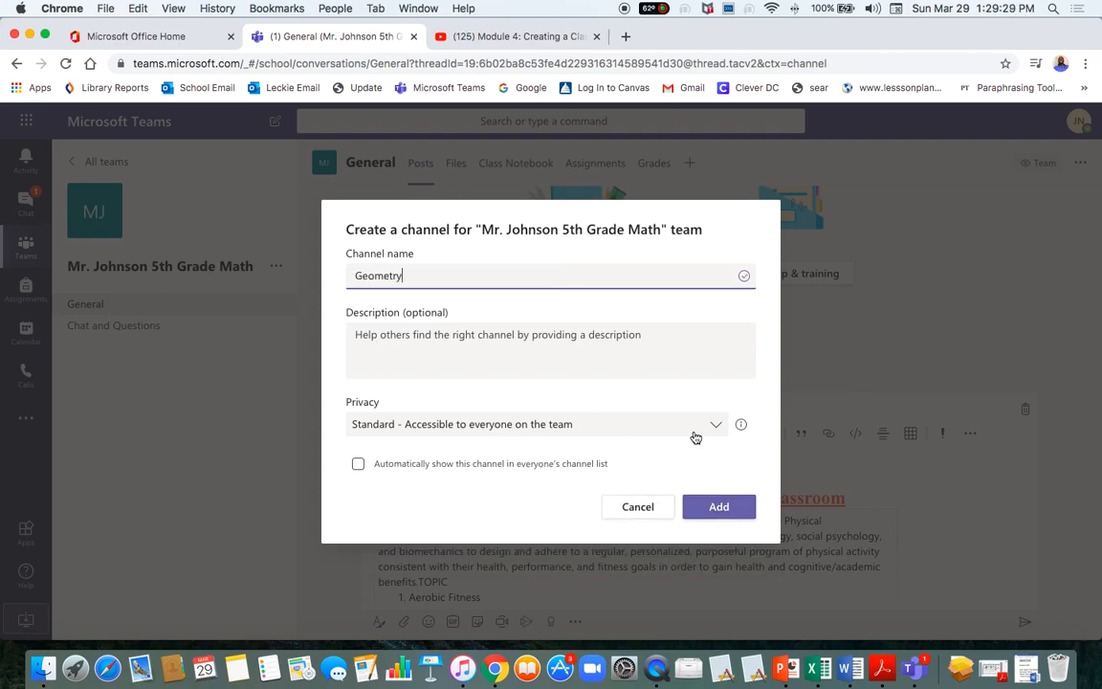
left_click(586, 423)
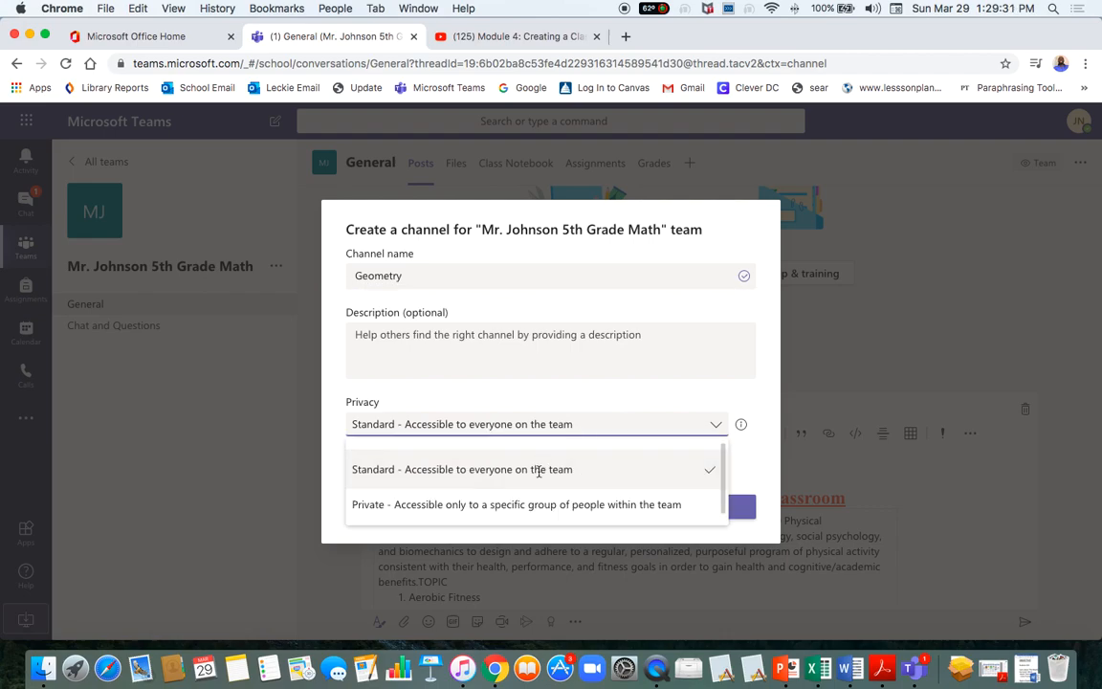
left_click(539, 465)
left_click(718, 507)
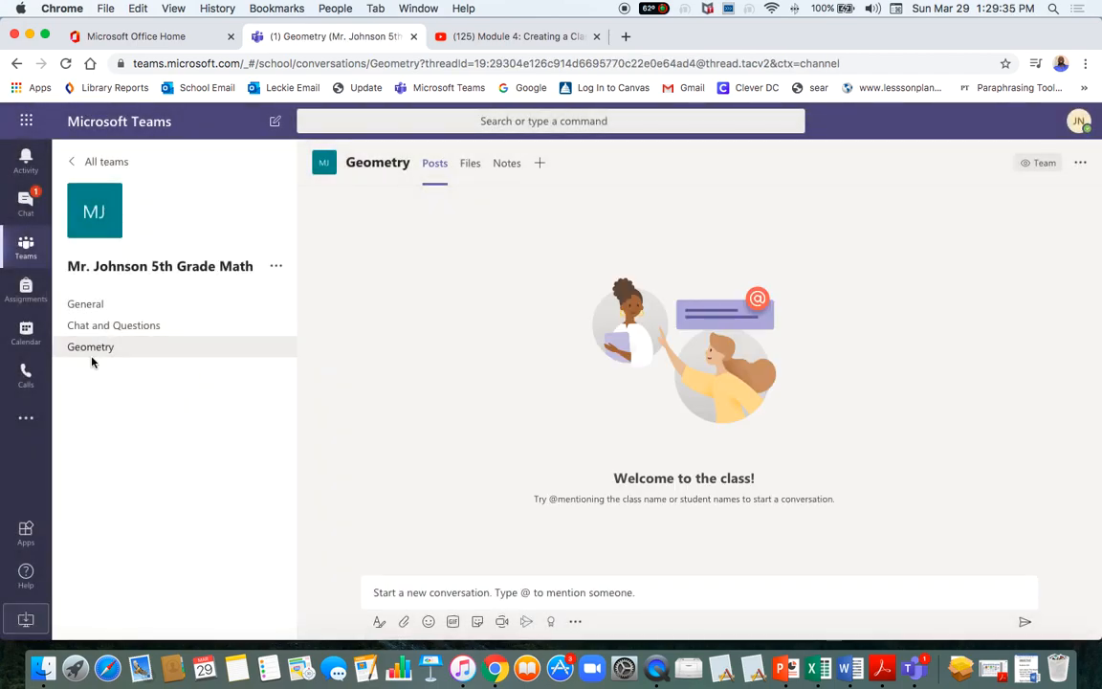
Browse the General, Geometry and Chat and Questions channels, ending on Chat and Questions.
left_click(275, 267)
left_click(182, 387)
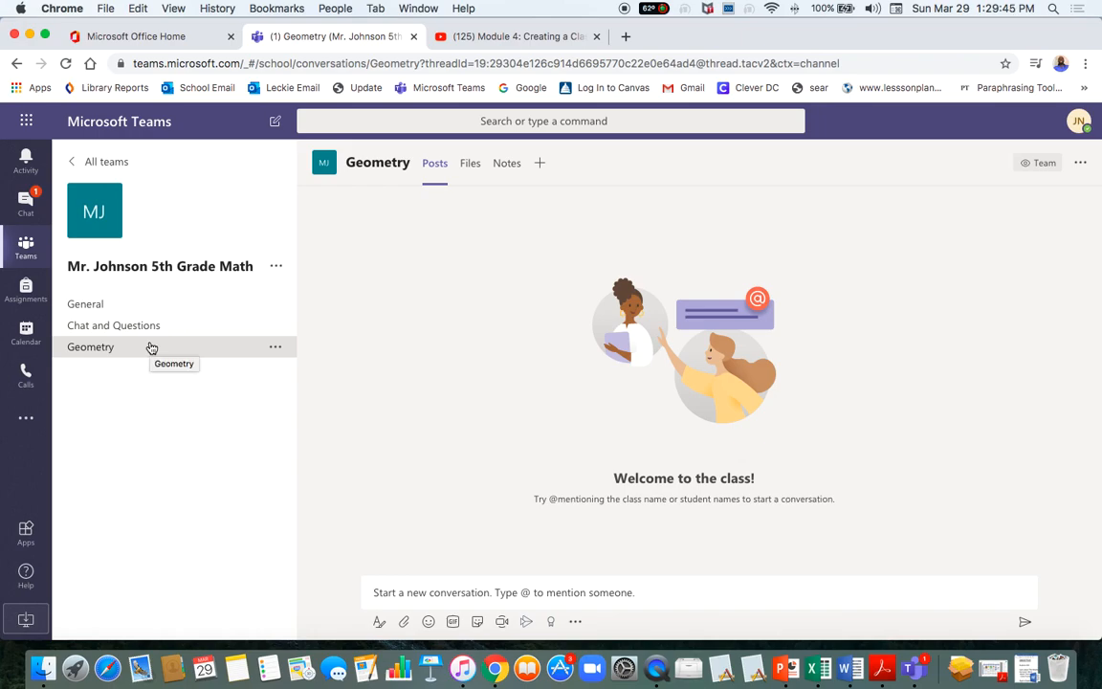
left_click(92, 306)
left_click(101, 325)
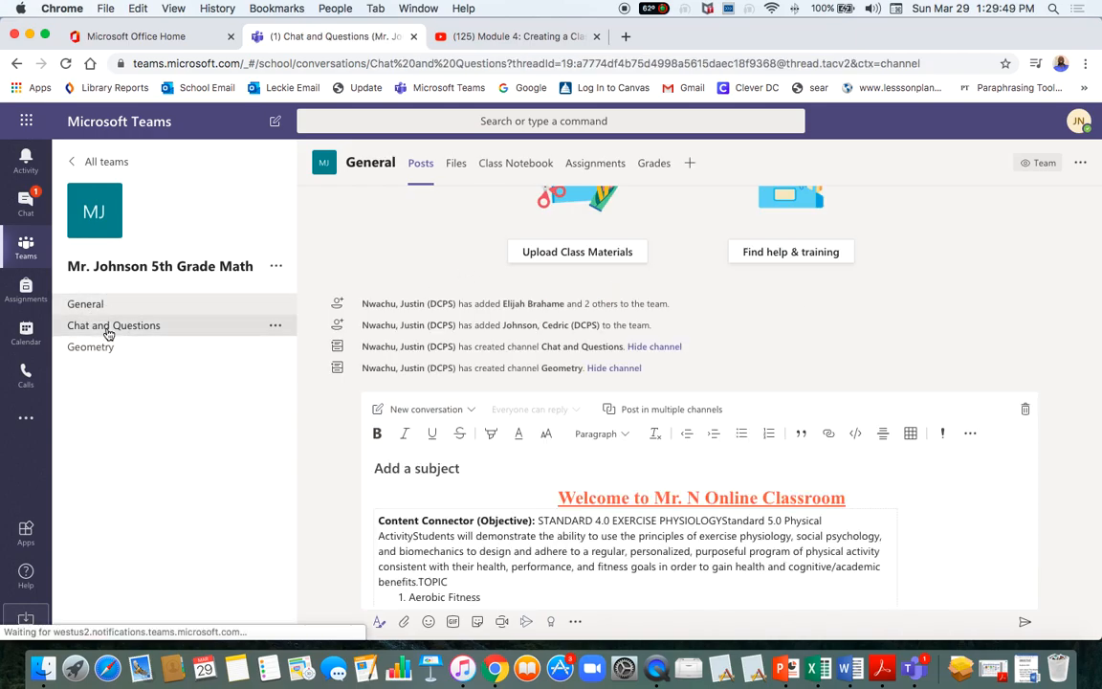
left_click(103, 352)
left_click(119, 326)
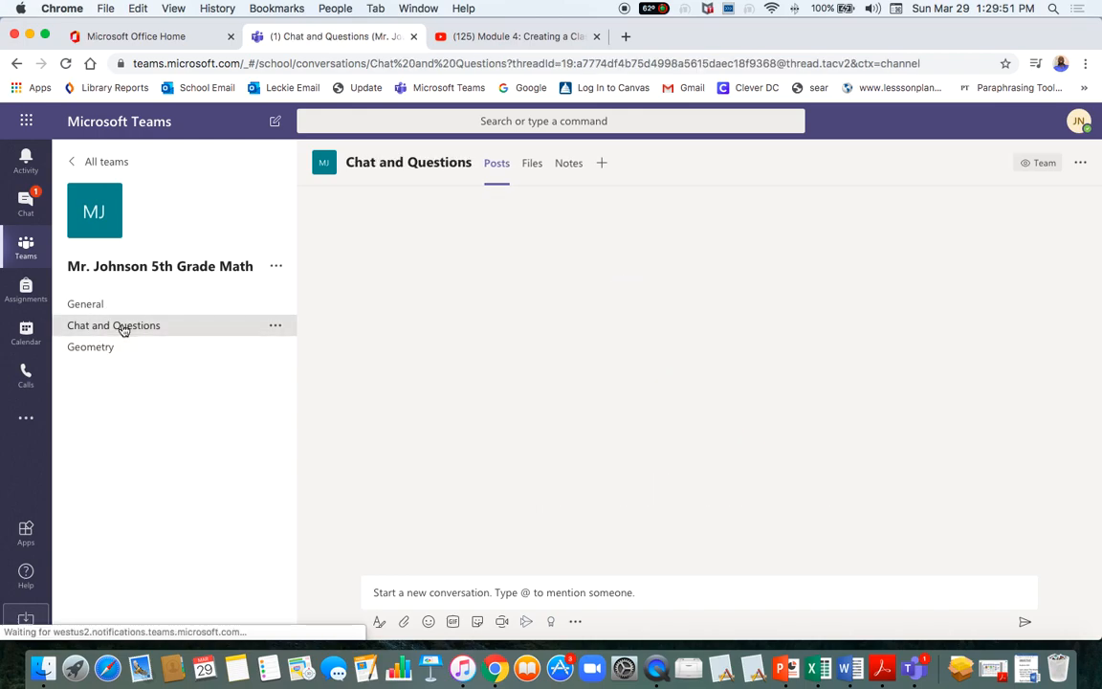
left_click(103, 306)
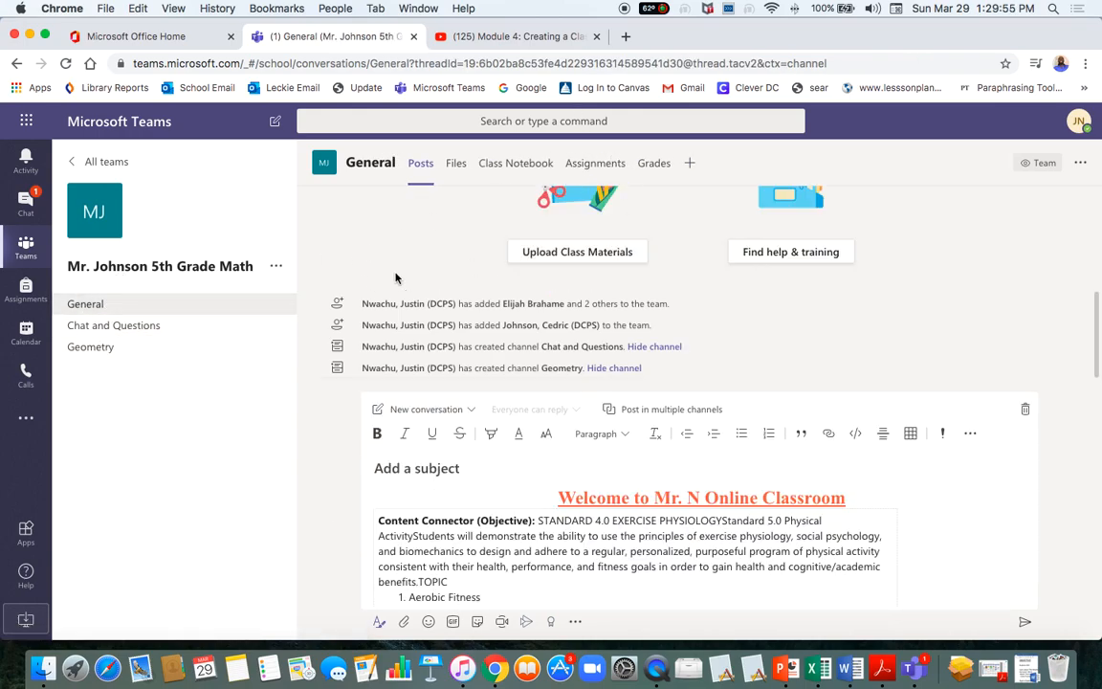
left_click(95, 330)
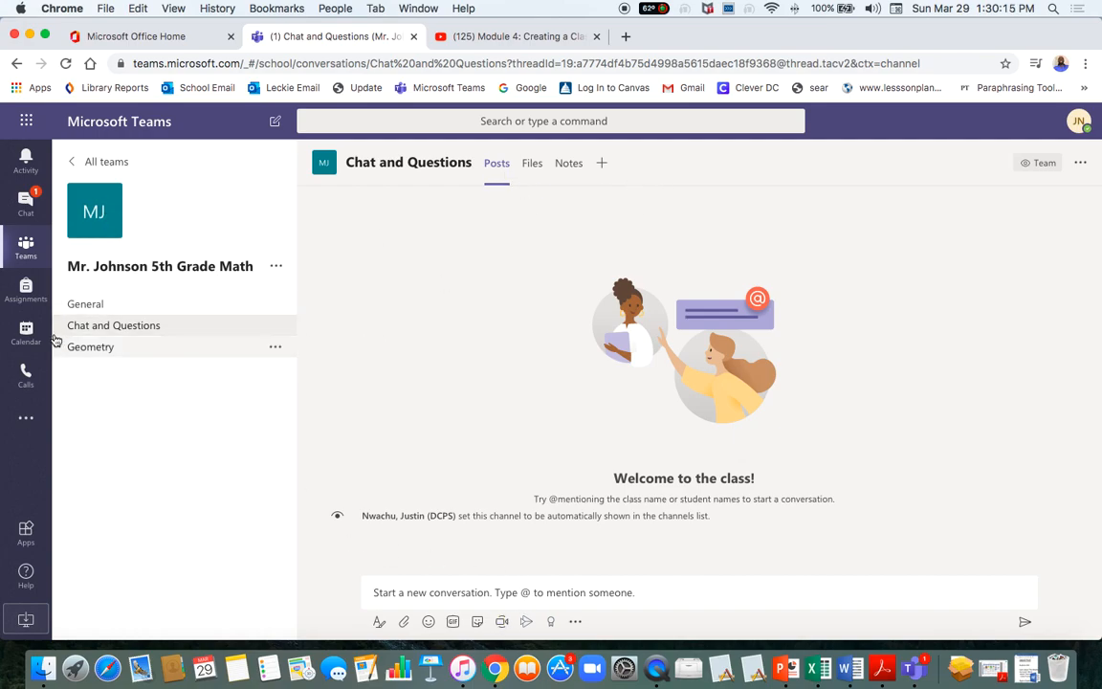
left_click(85, 306)
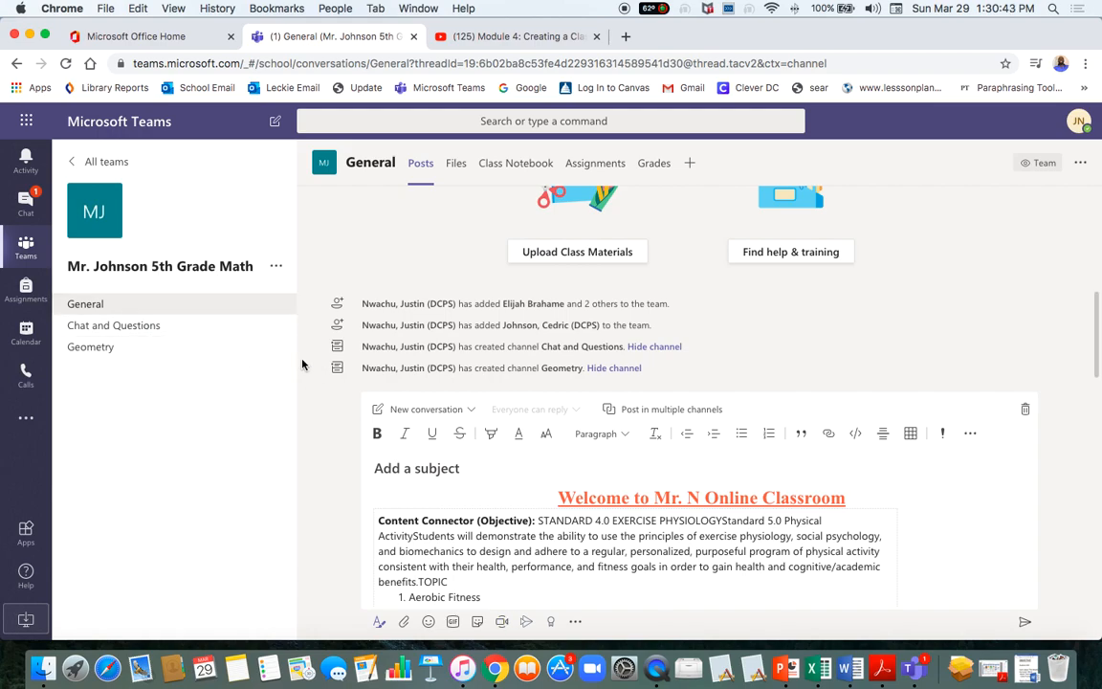
left_click(130, 327)
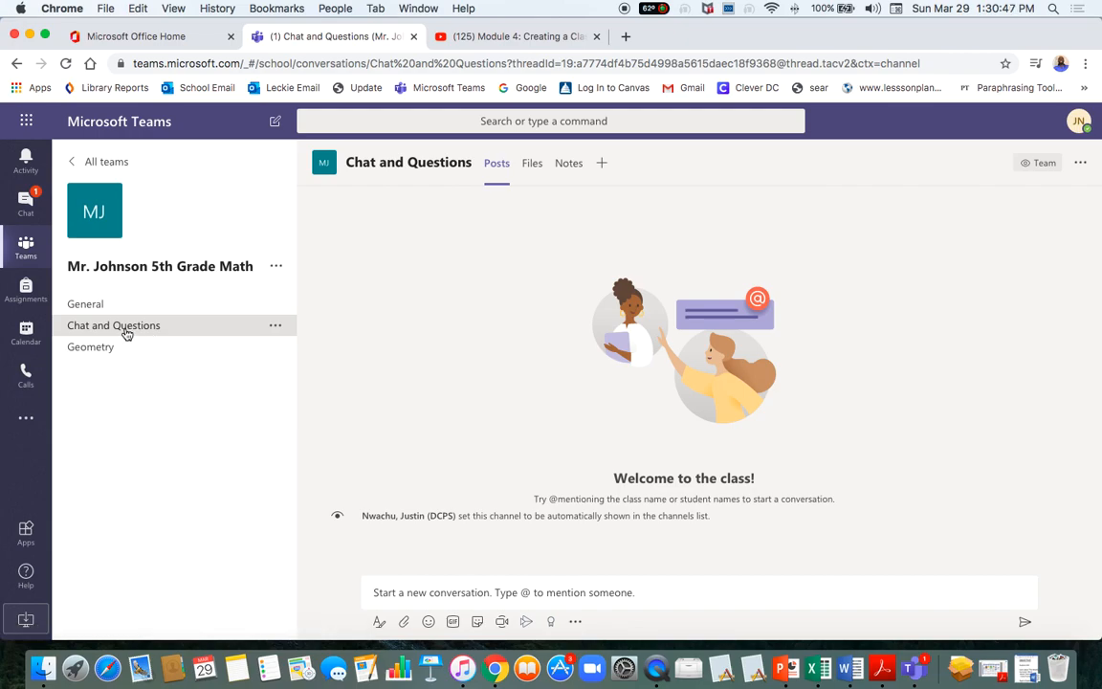
Add a new channel named IEP Students with Private privacy and continue to members.
left_click(276, 270)
left_click(325, 322)
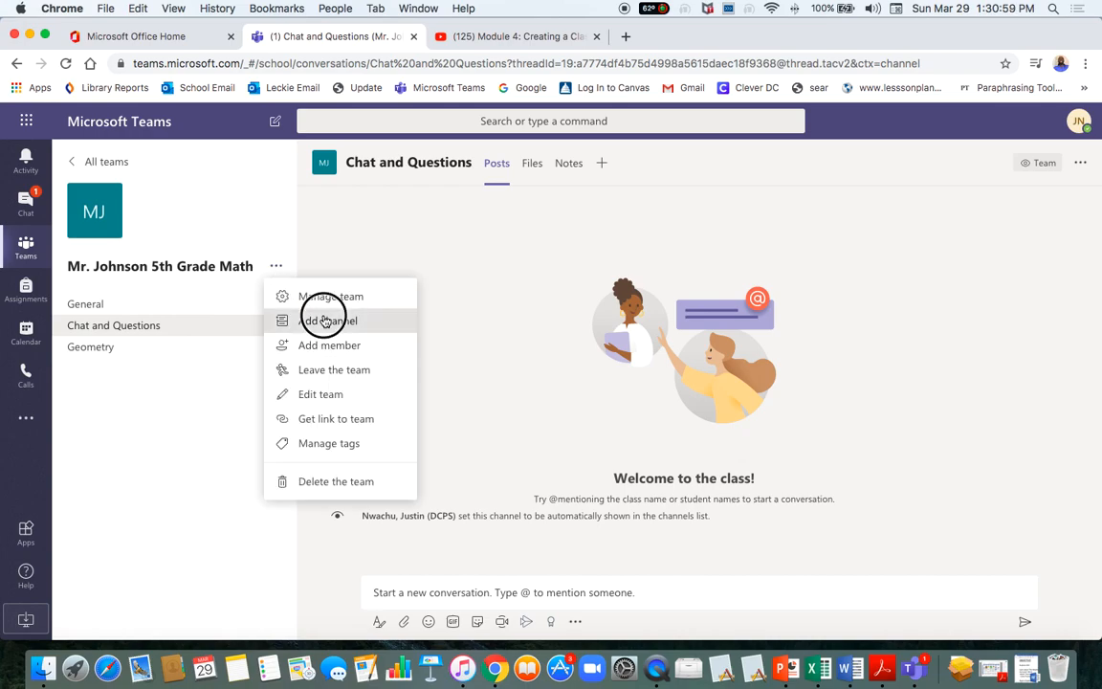
type("IEP Students")
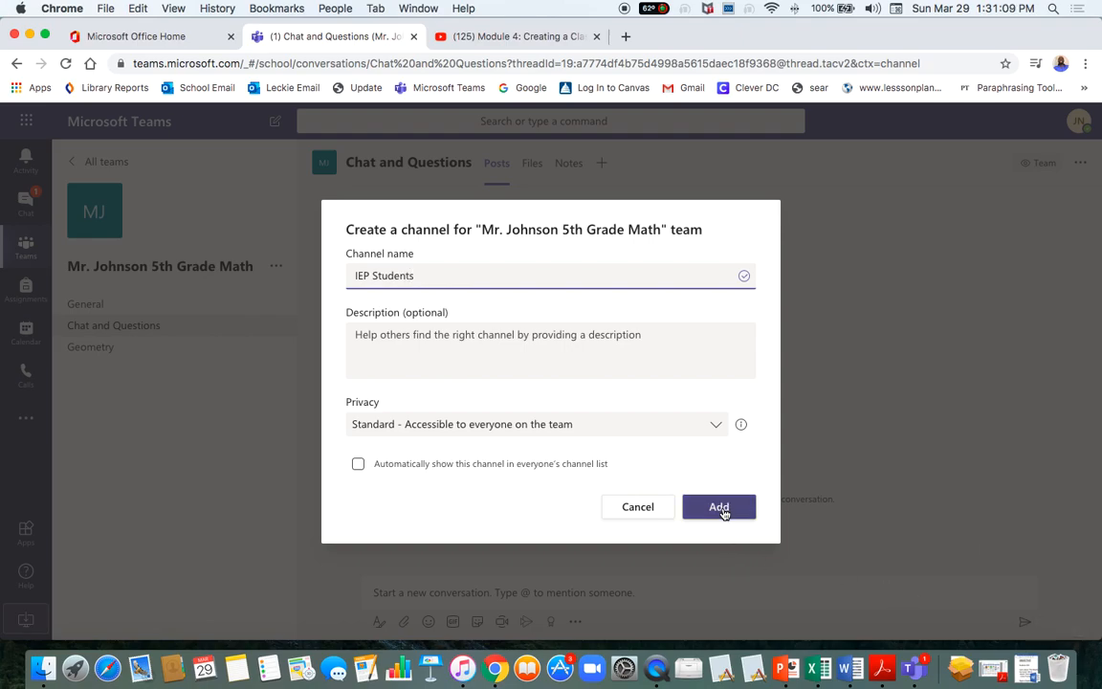
left_click(654, 432)
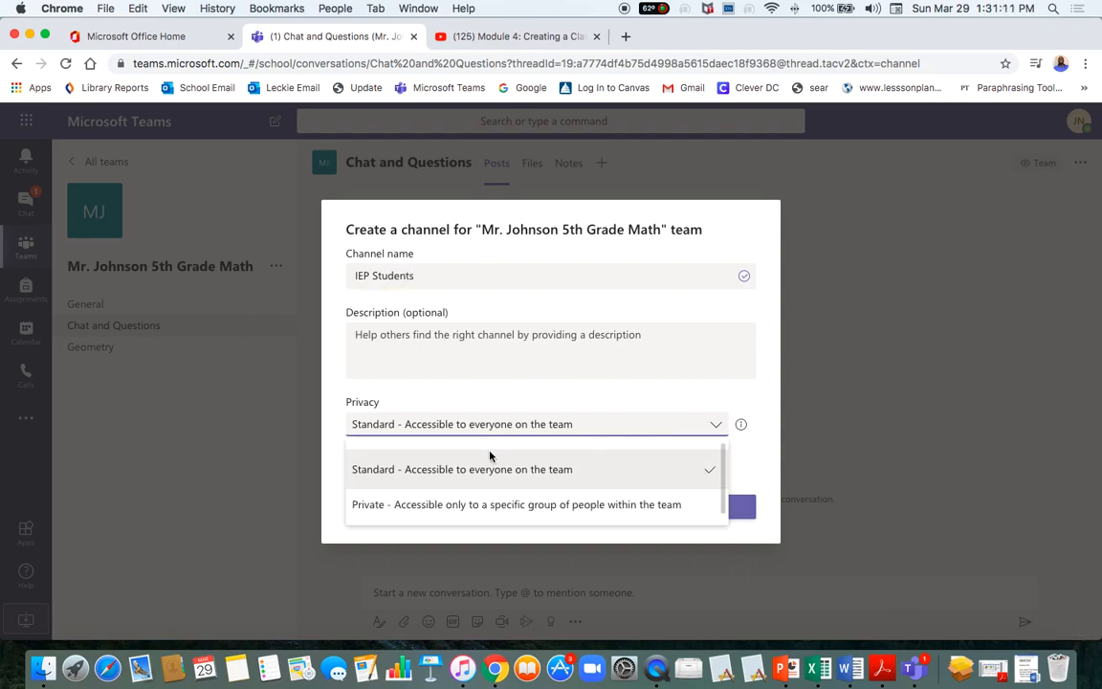
left_click(448, 510)
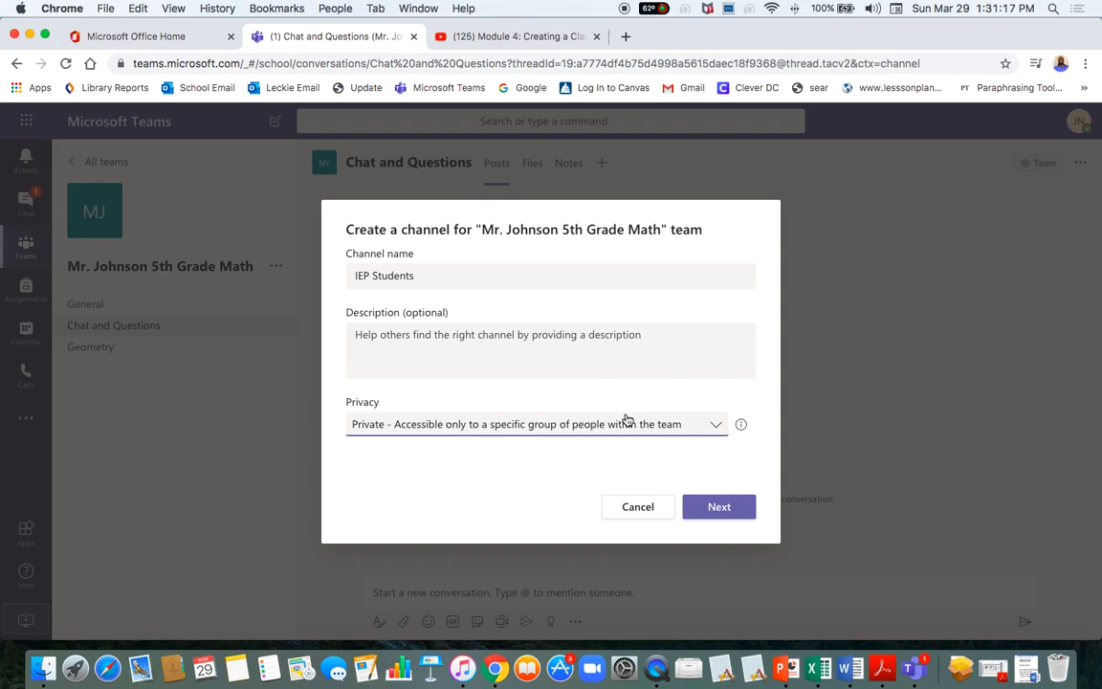
left_click(714, 514)
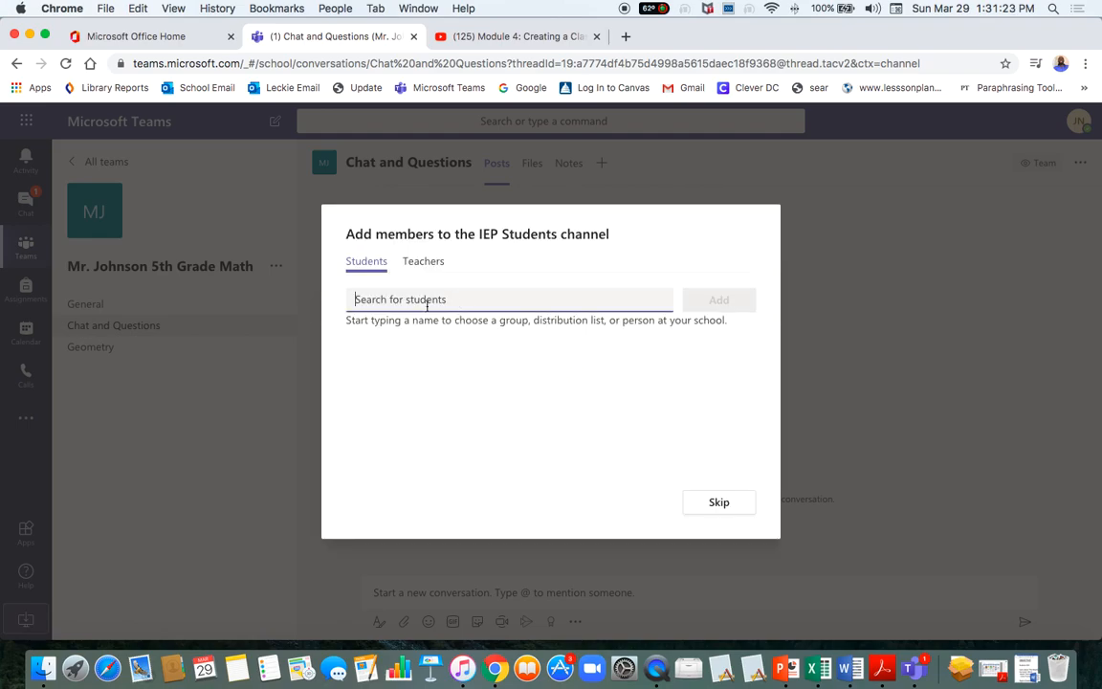
Search for and add two students to IEP Students, then finish with Done.
type("h")
key("BackSpace")
type("James")
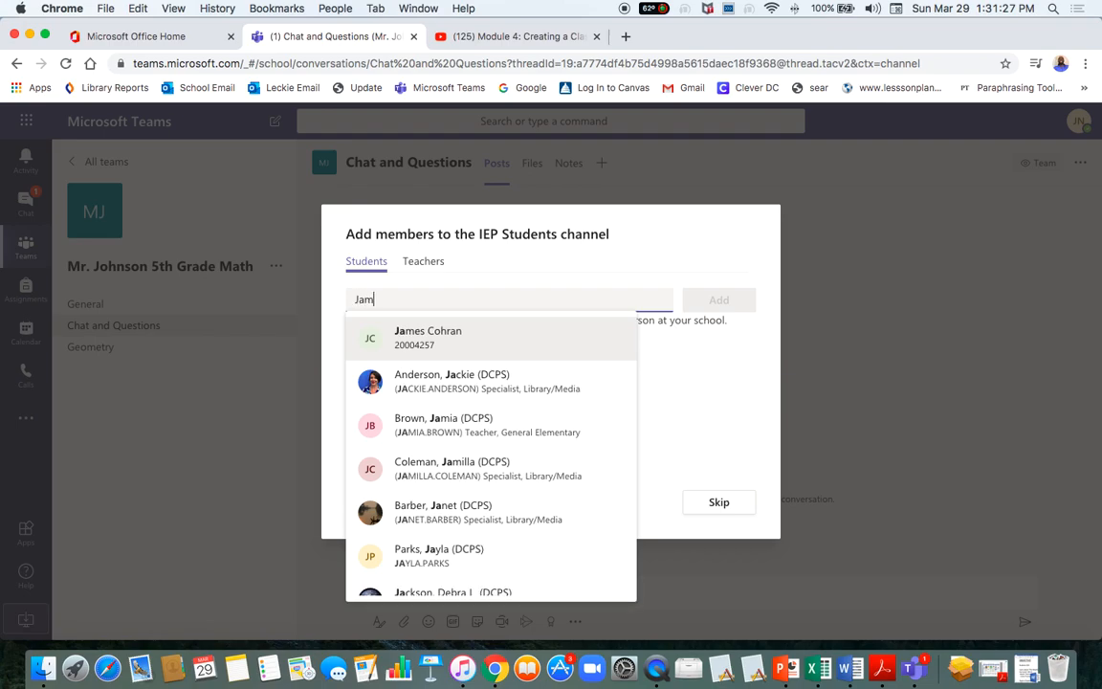
left_click(433, 337)
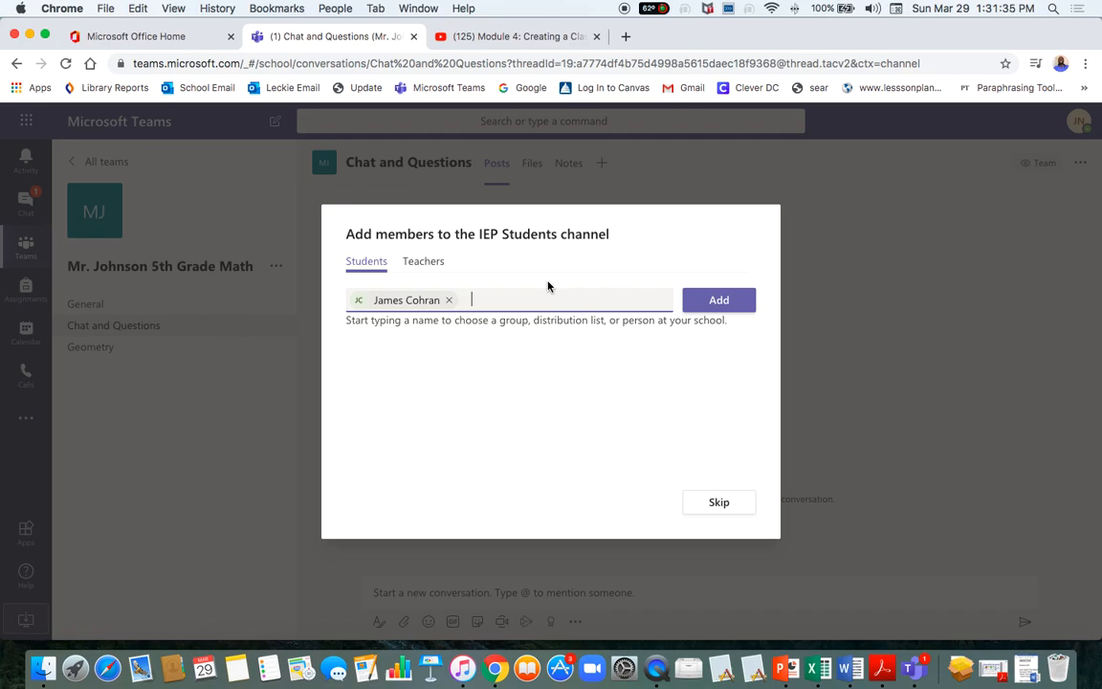
type("eli")
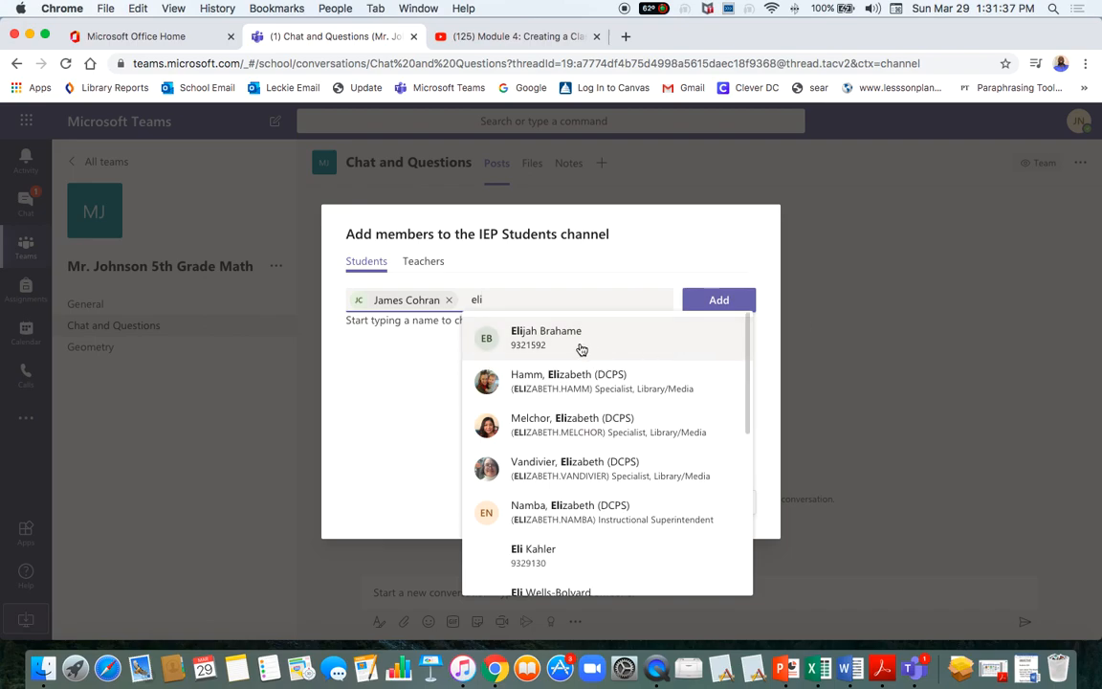
left_click(570, 350)
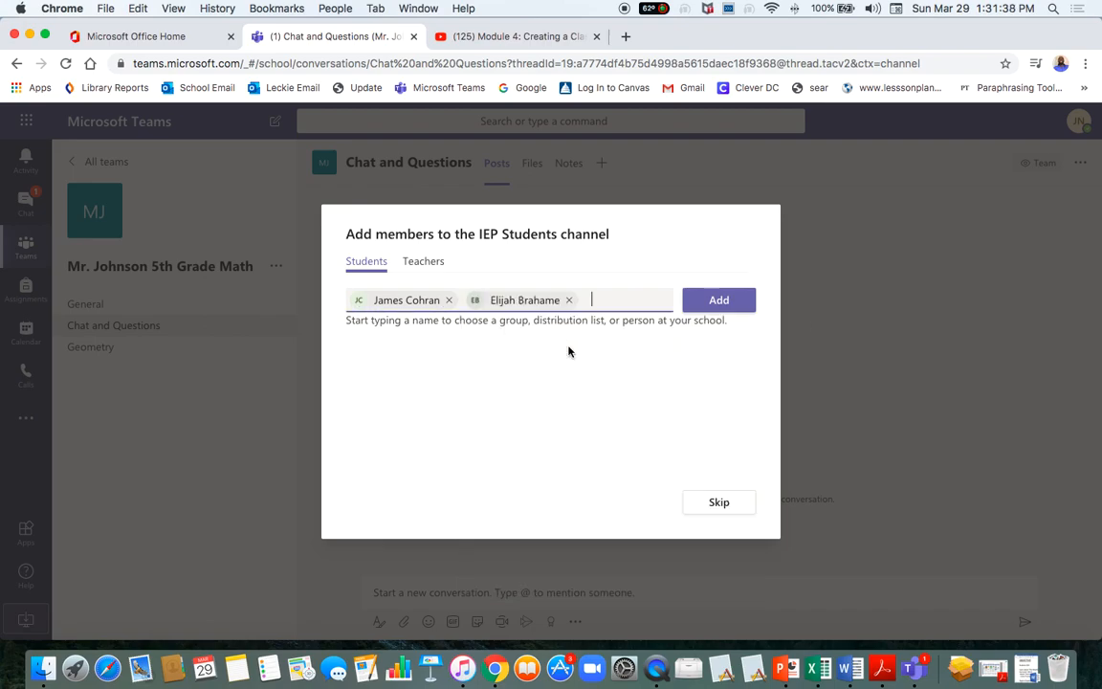
left_click(727, 300)
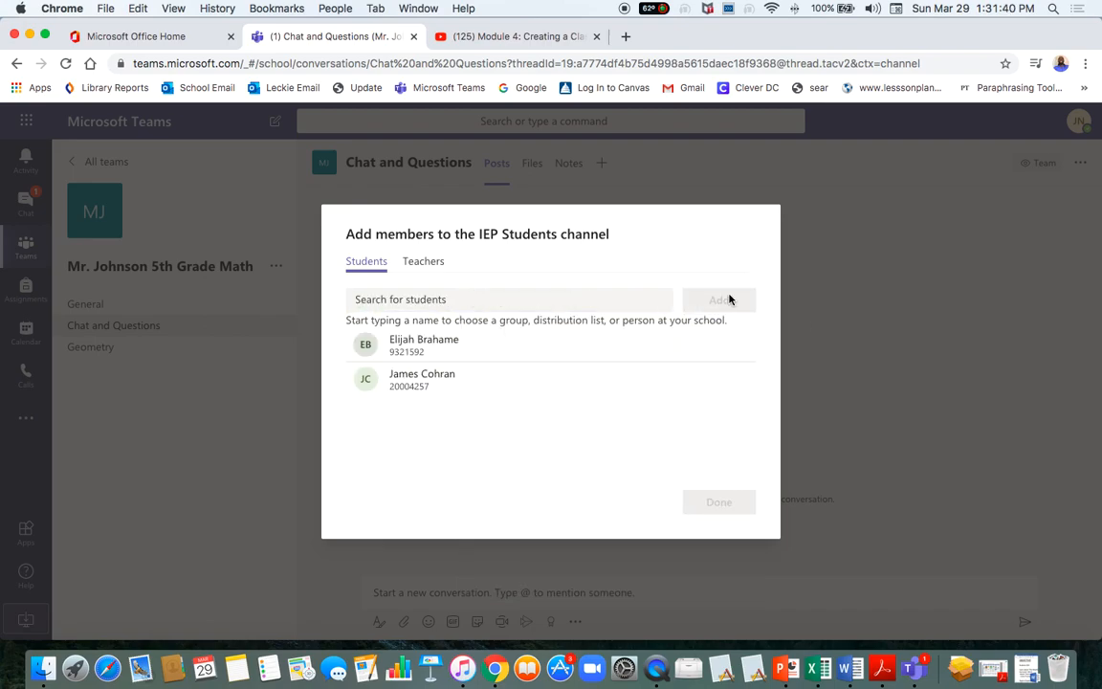
left_click(718, 507)
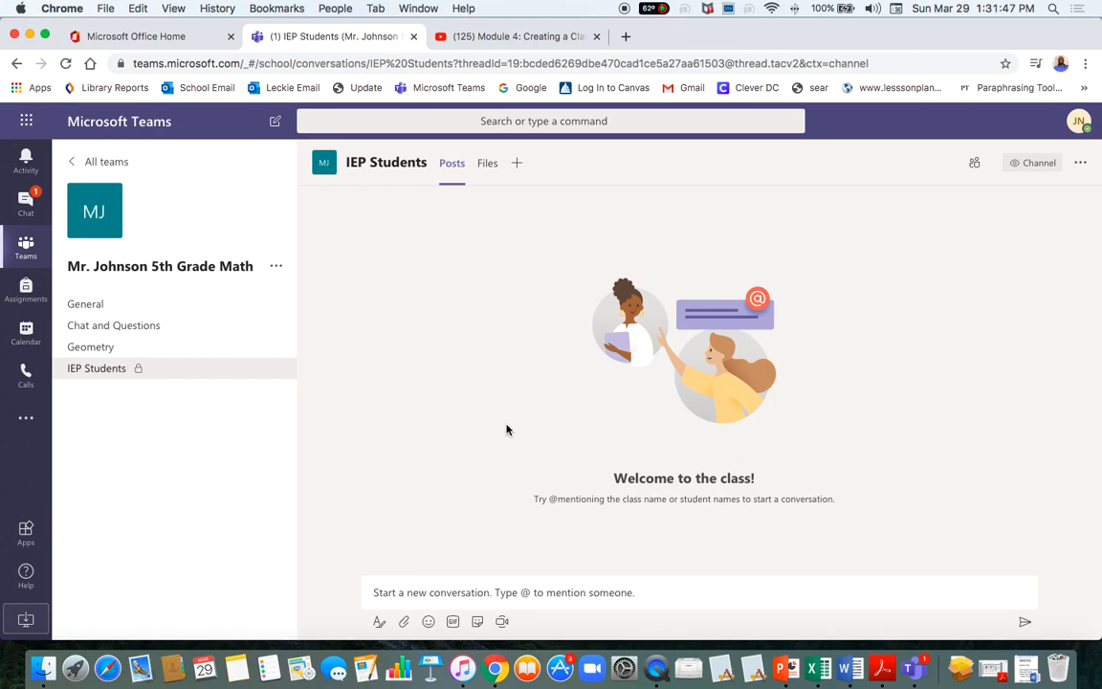
Post 'Meet me in virtual class tuesday at 10am' as a new conversation in IEP Students.
left_click(499, 595)
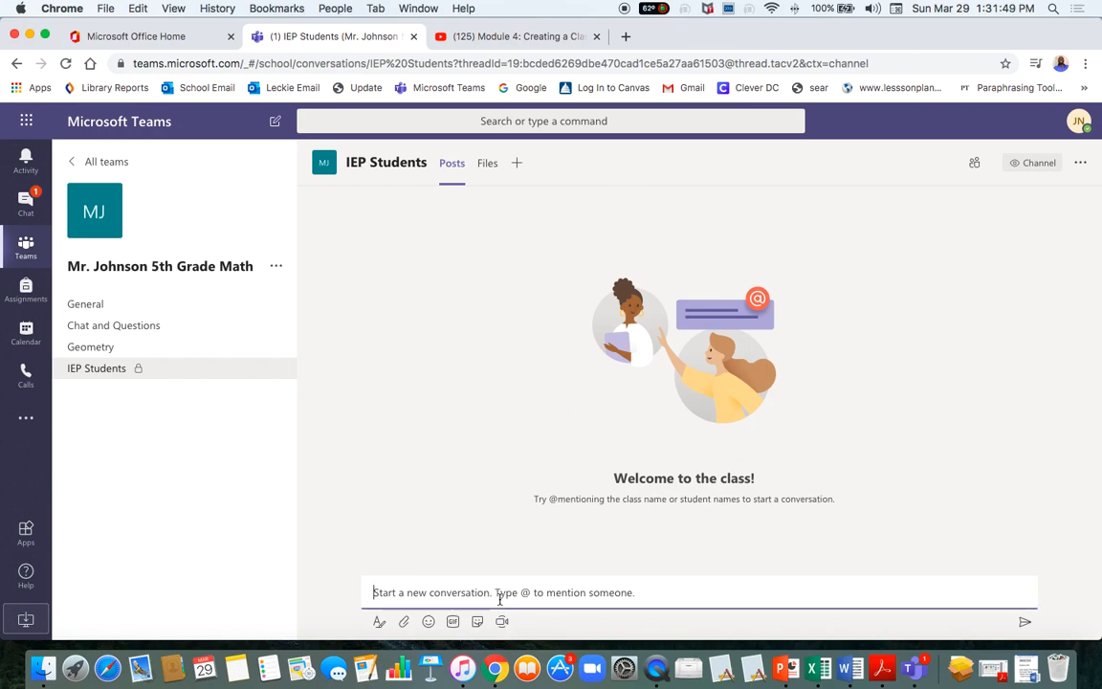
type("Meet me in virtual class")
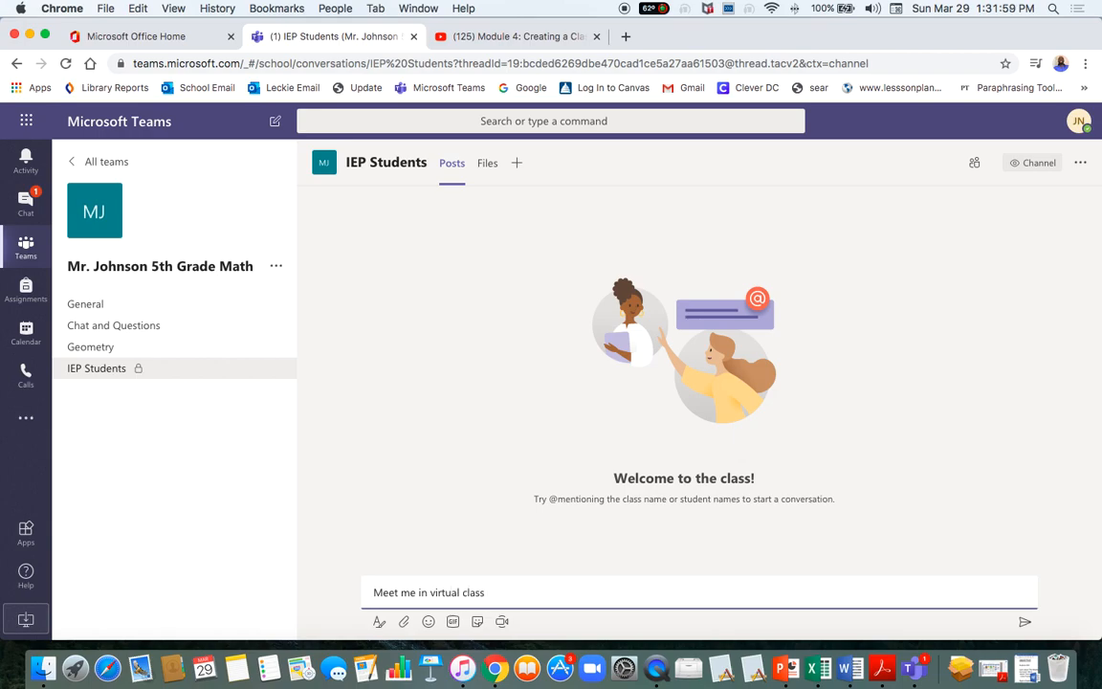
type("ay at 10am")
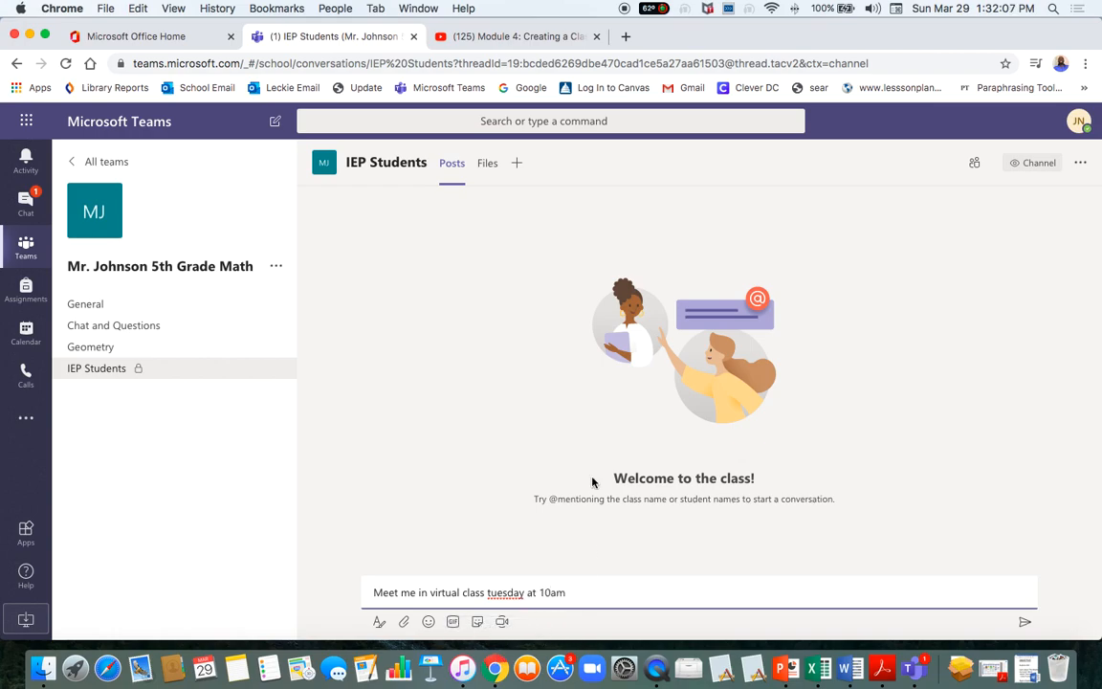
key("Return")
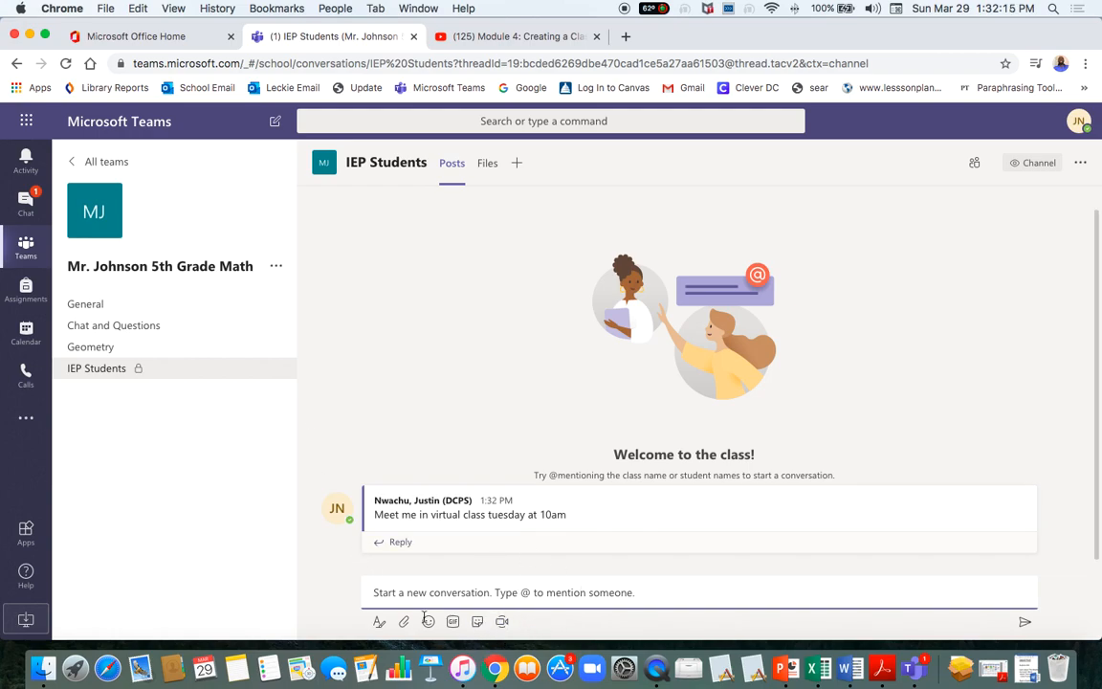
Launch a Meet now instant meeting from the IEP Students channel's compose area.
left_click(499, 626)
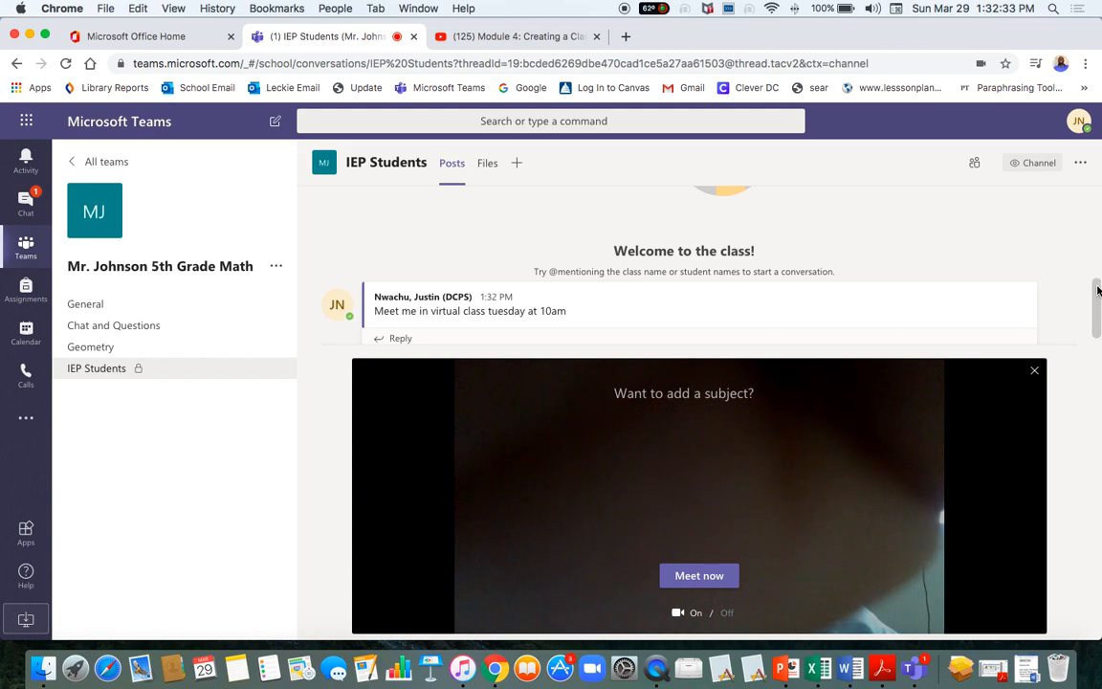
left_click_drag(1096, 292, 1093, 304)
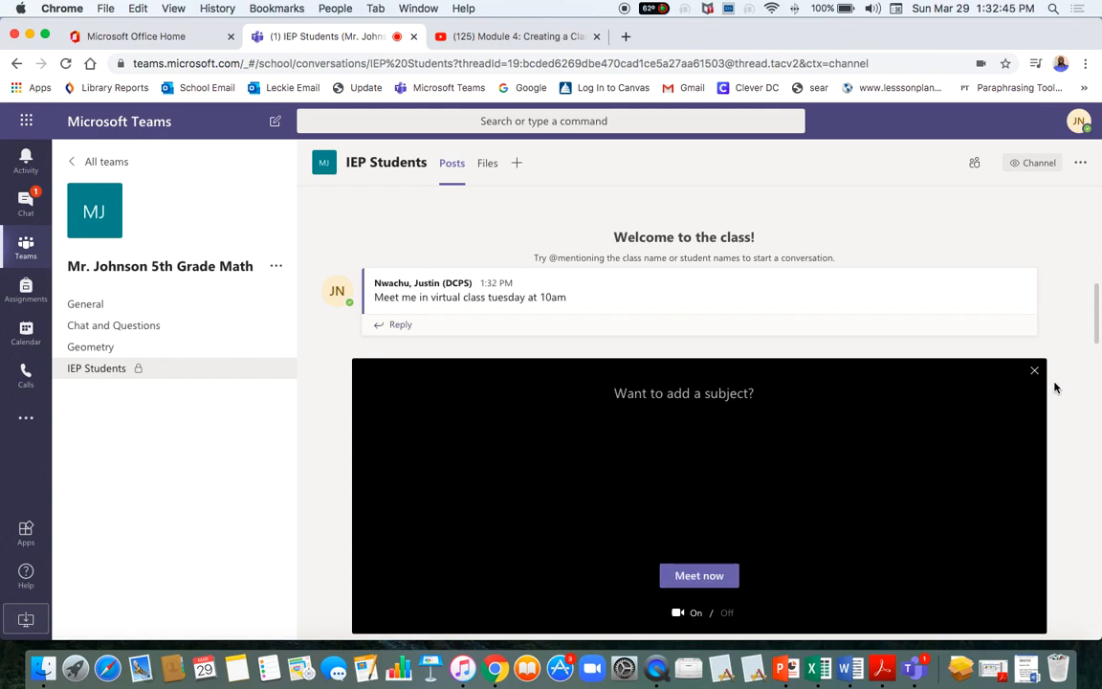
left_click(699, 576)
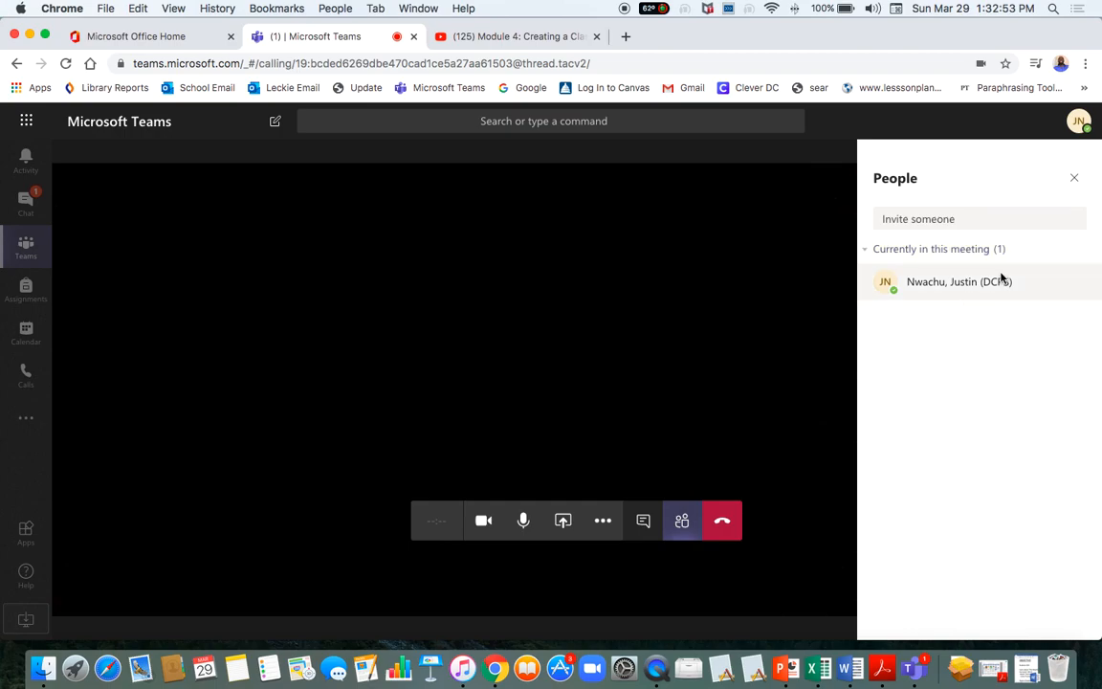
In the People panel, review the Ask to join options for the first suggested student.
left_click(916, 219)
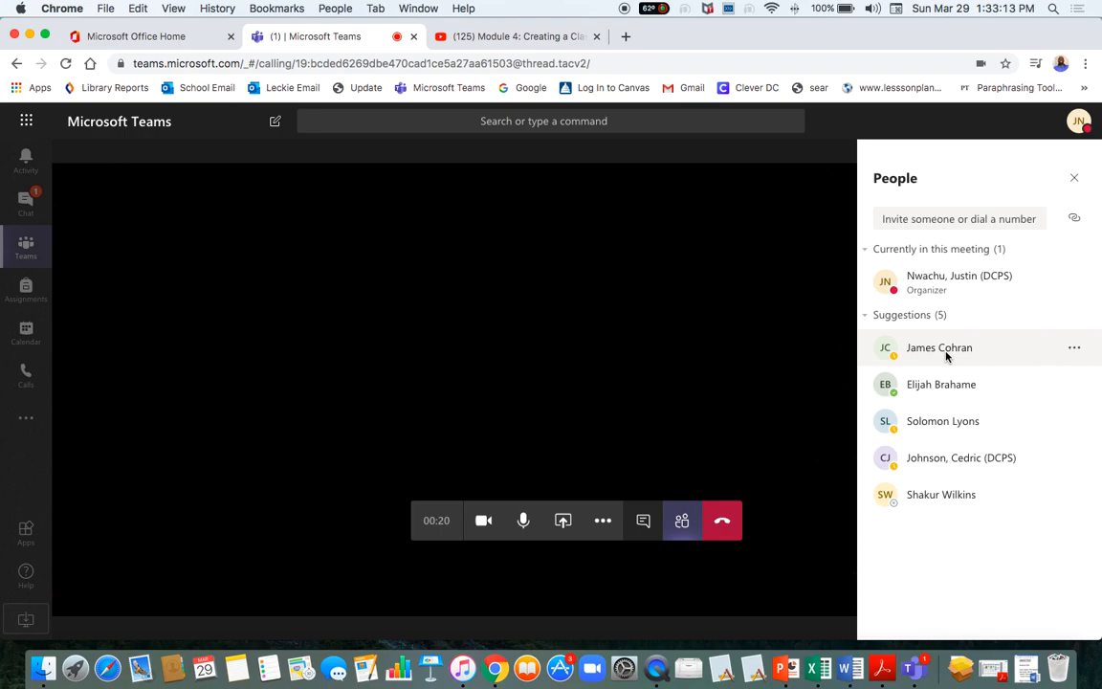
left_click(1077, 350)
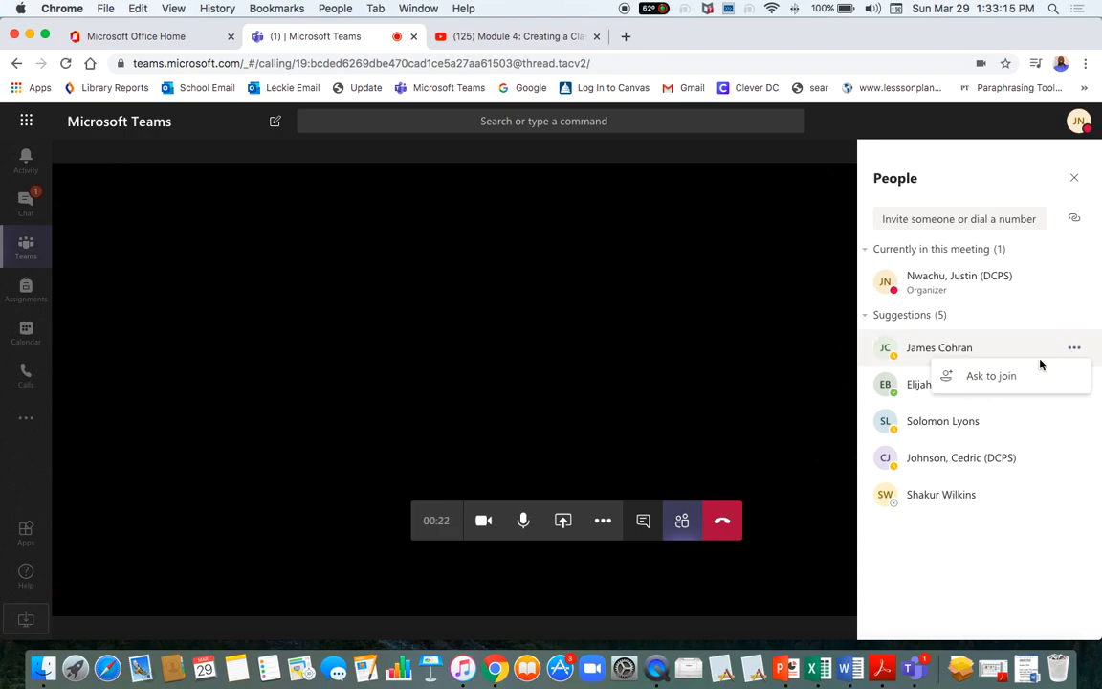
left_click(1004, 574)
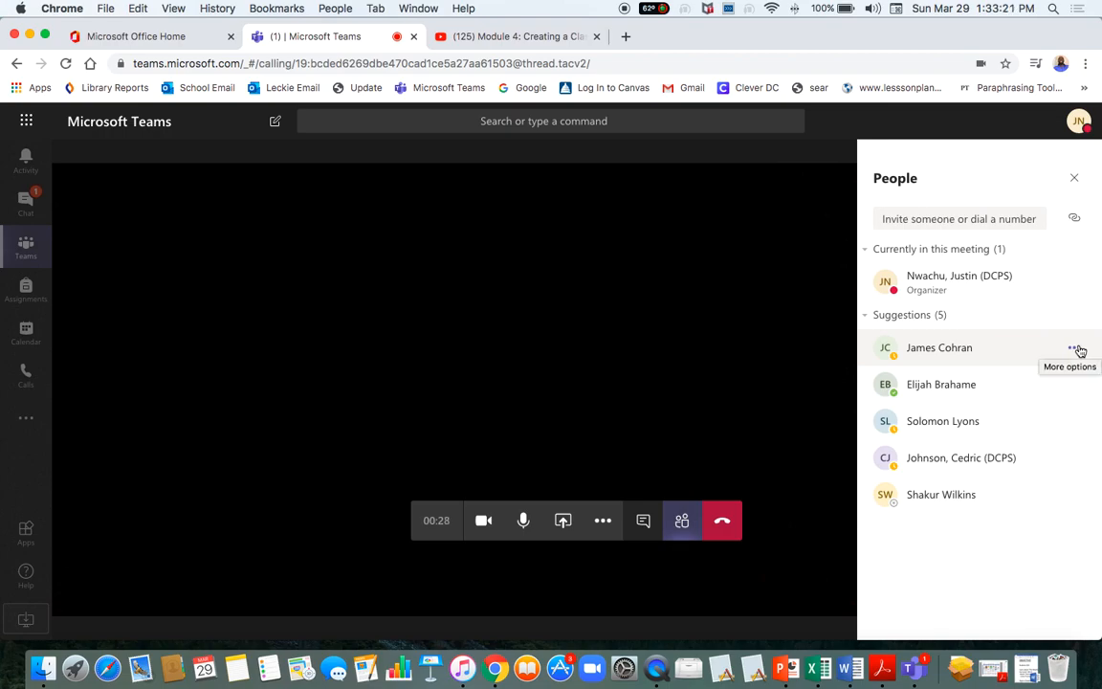
left_click(1076, 350)
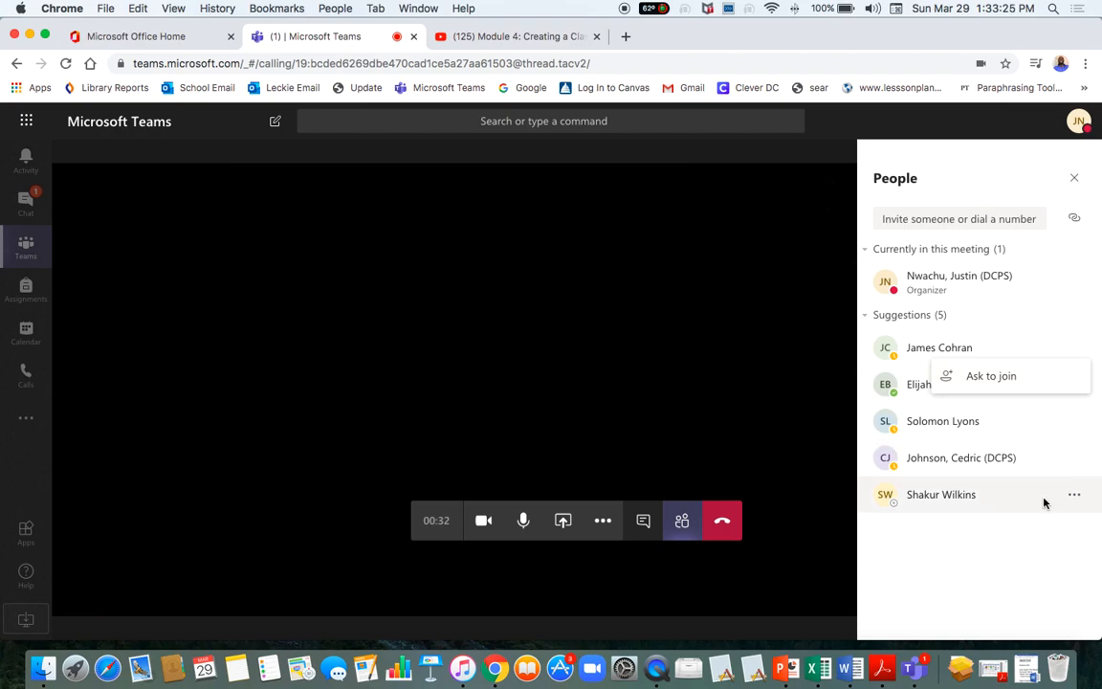
Close the People panel, hang up the test meeting, and dismiss the call-quality prompt.
left_click(1074, 179)
left_click(722, 519)
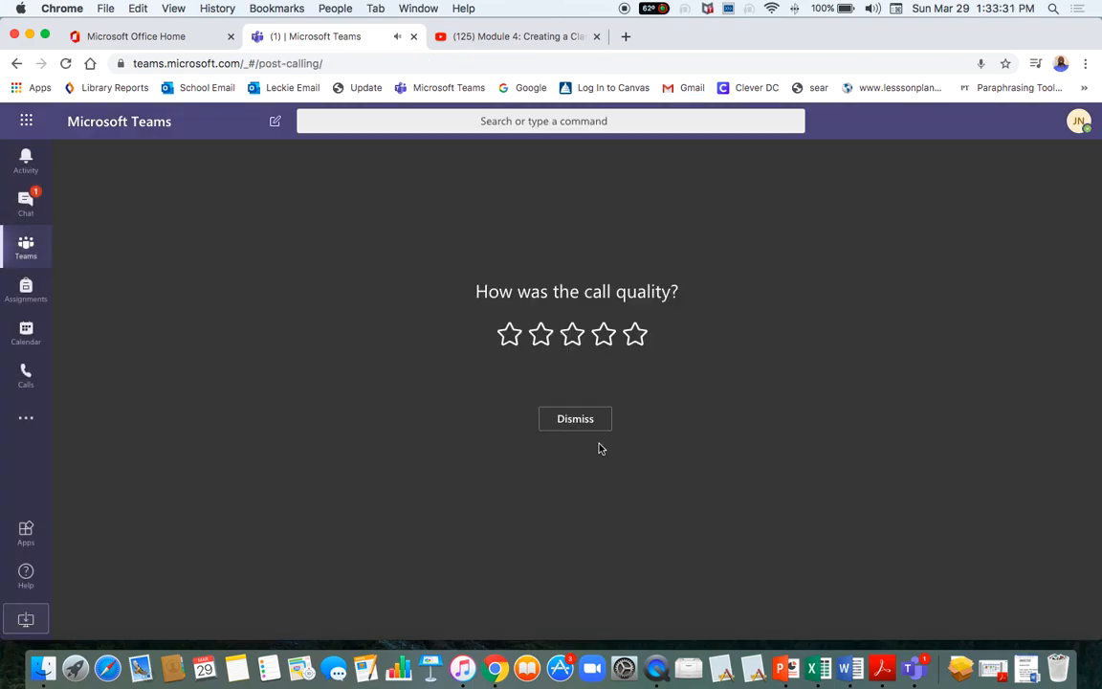
left_click(578, 422)
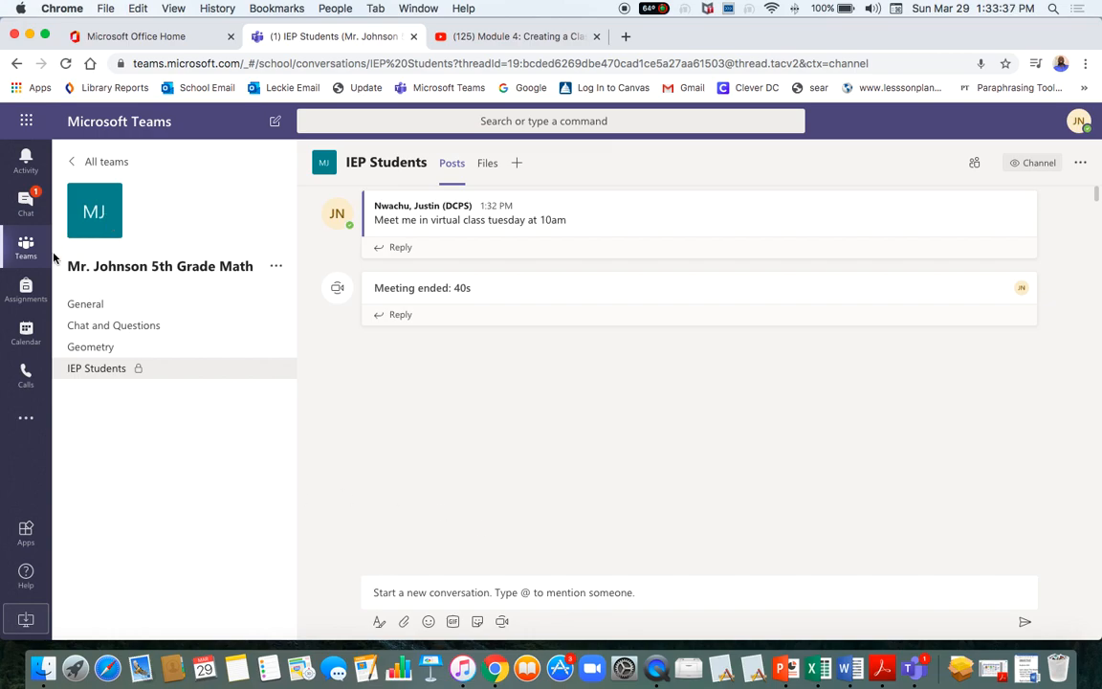
Start a Meet now meeting in General and enter the subject 'Algebra Class !0-!0:45'.
left_click(85, 307)
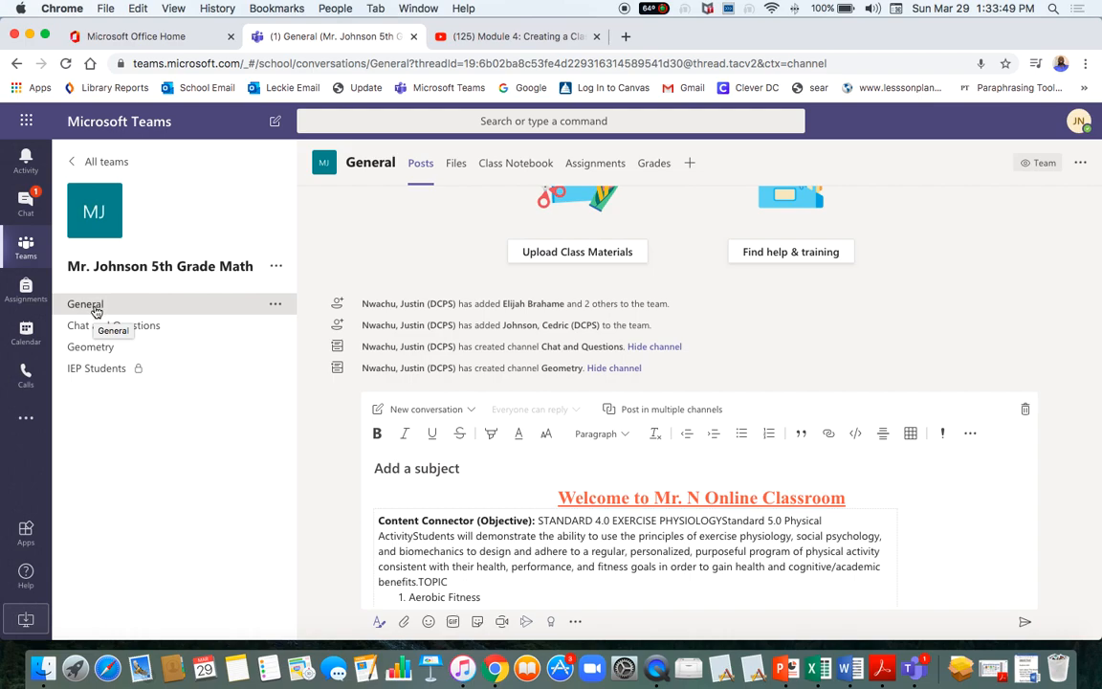
left_click(502, 622)
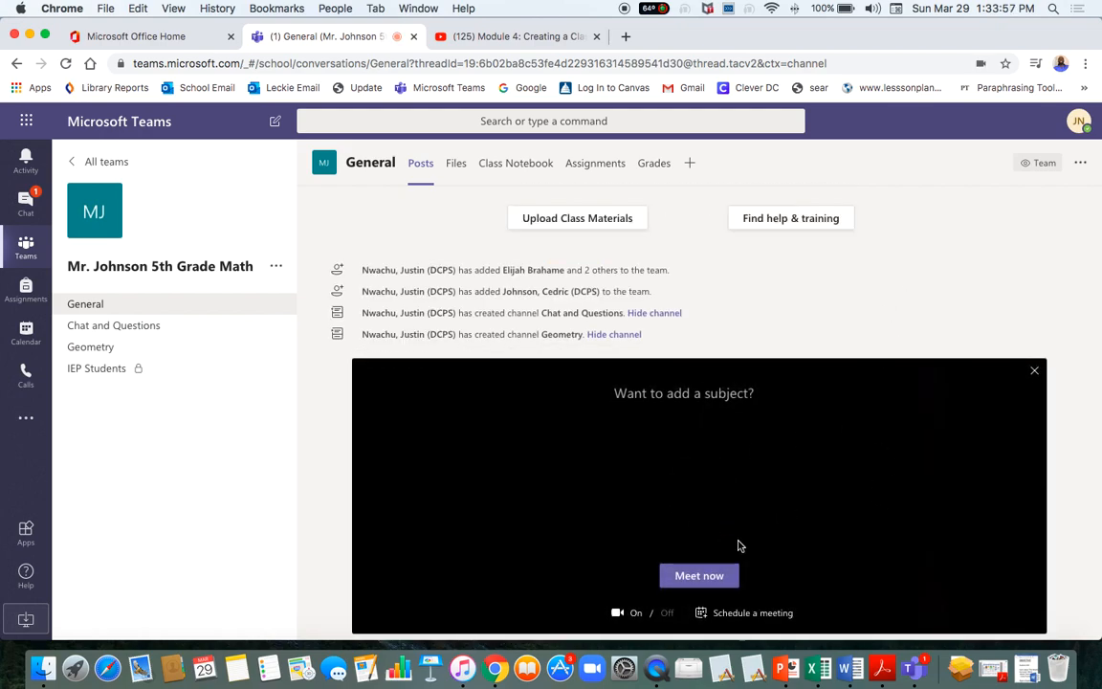
left_click(711, 405)
type("Algebra")
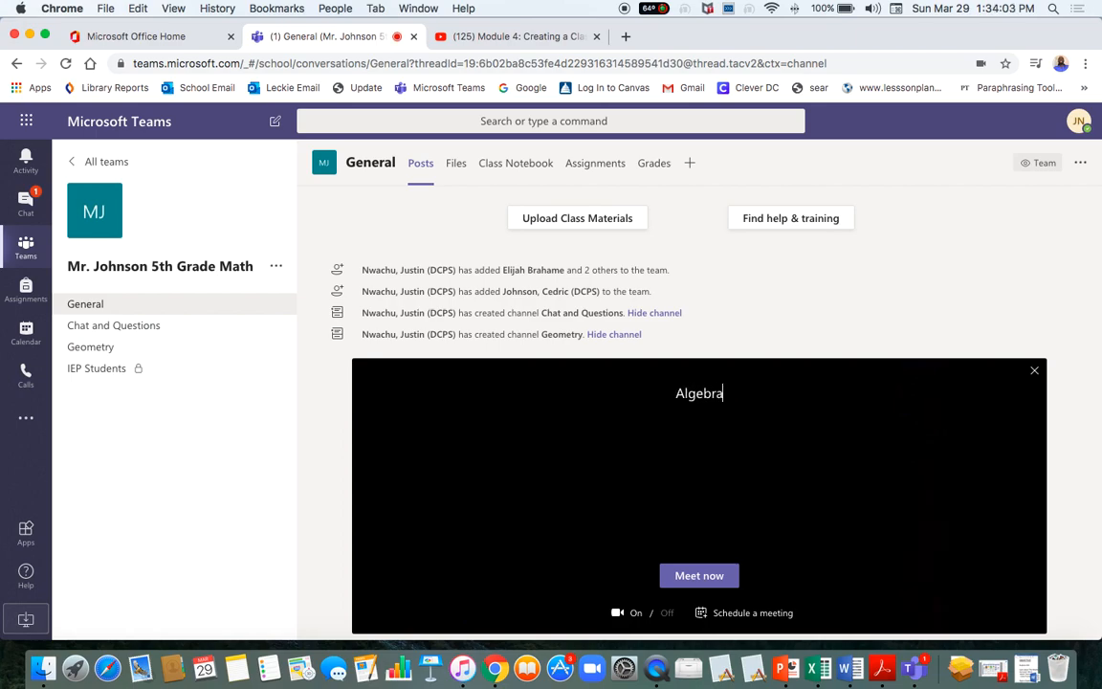
type(" Class")
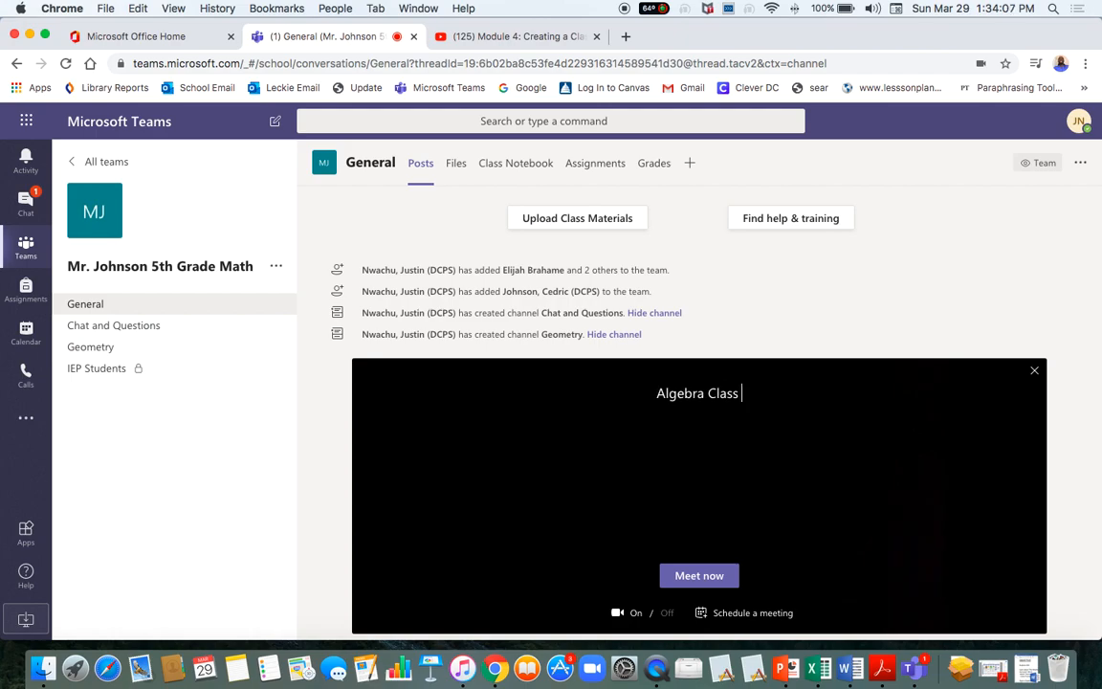
type(" !0-")
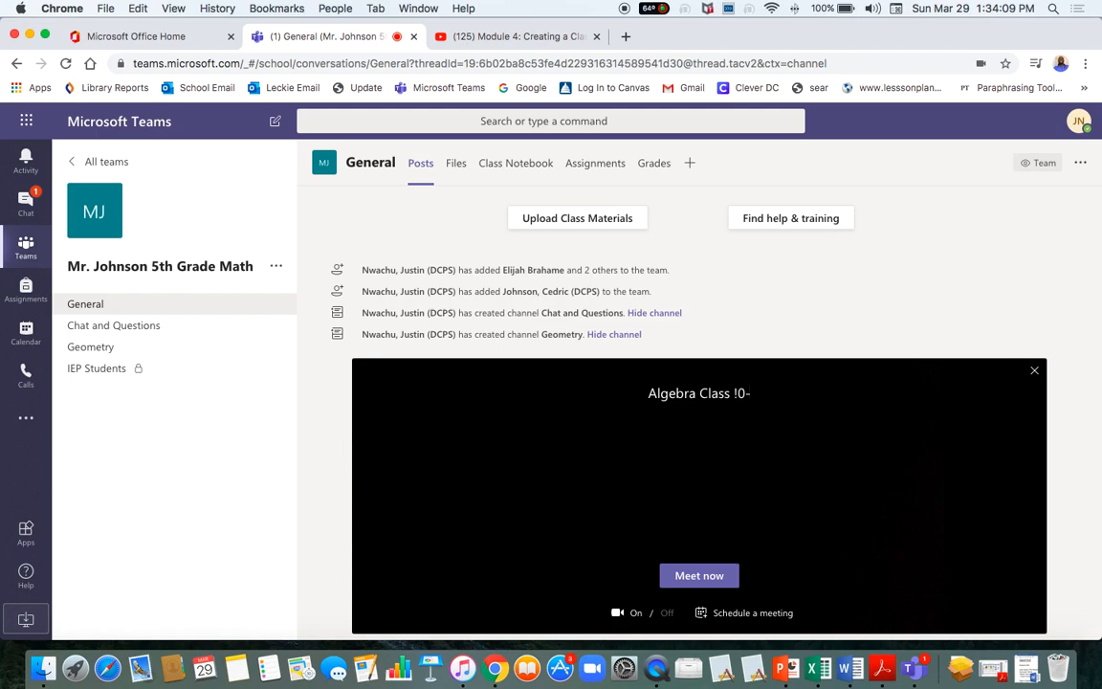
type("!0")
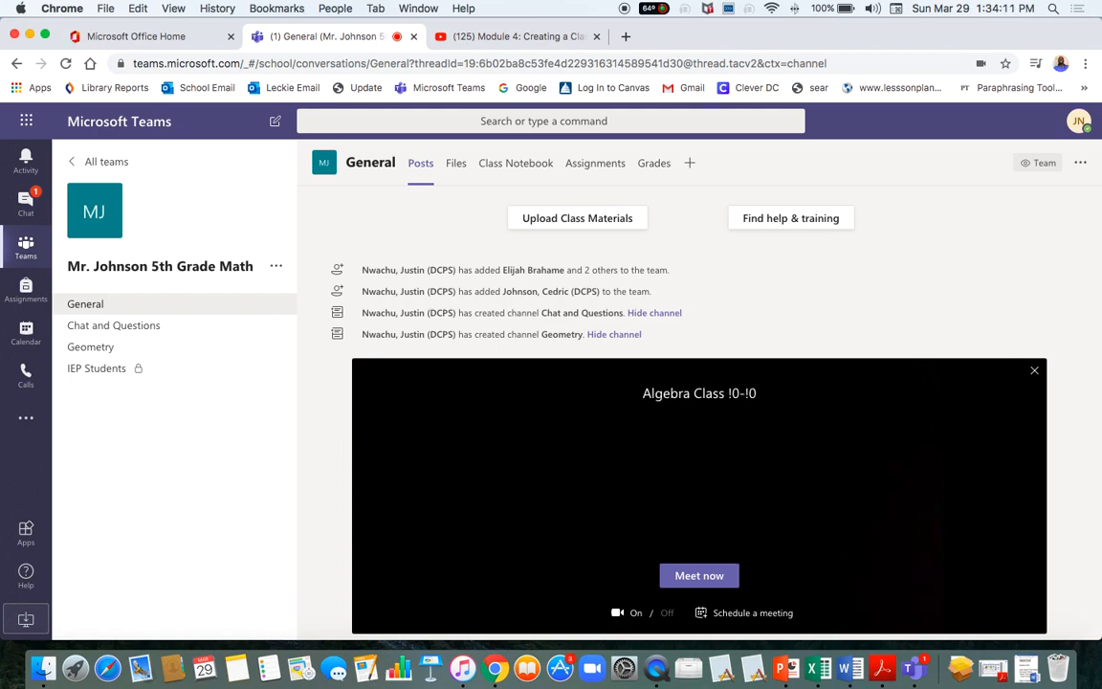
type(":45")
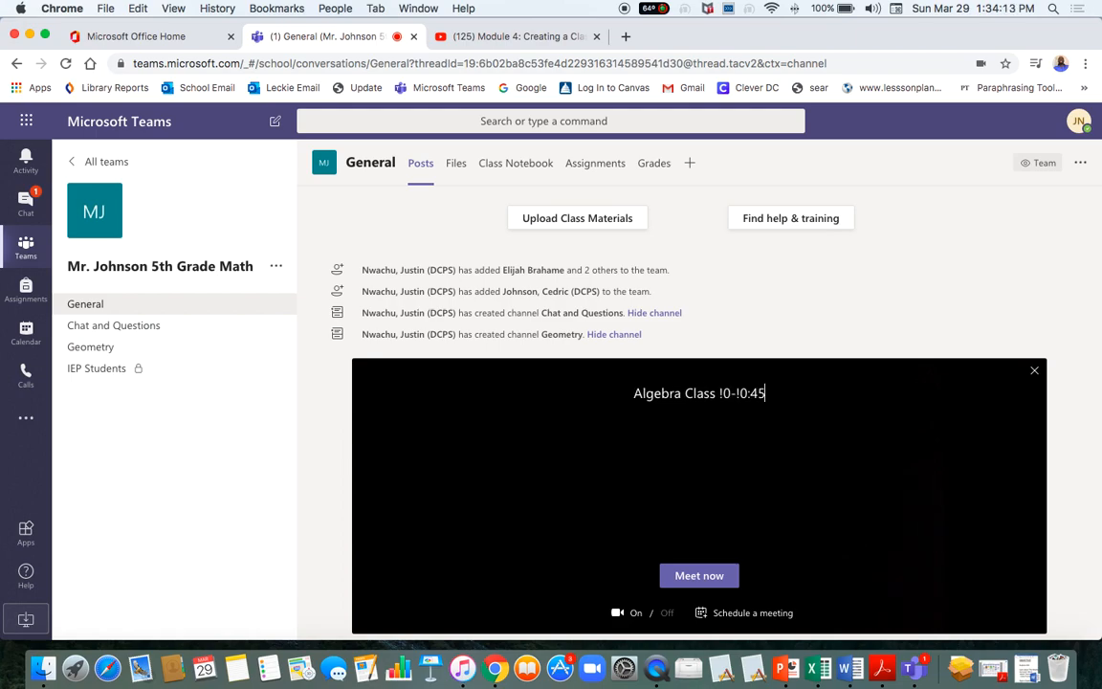
Replace both exclamation marks with 1 so the subject reads 'Algebra Class 10-10:45'.
left_click(724, 393)
key("BackSpace")
type("1")
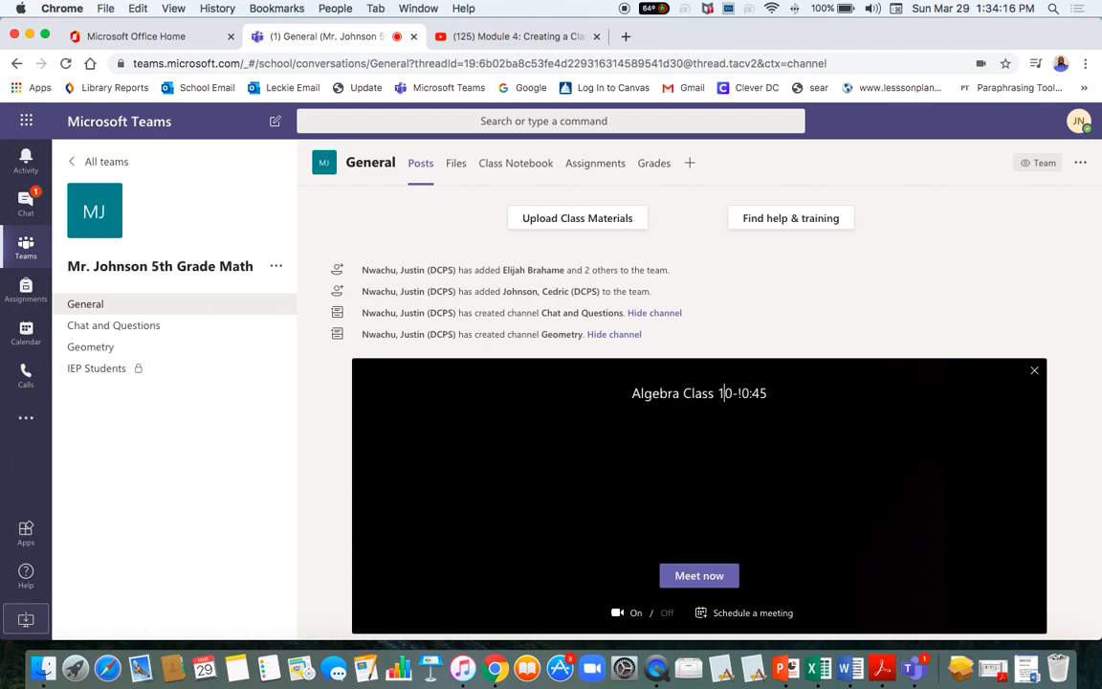
left_click(742, 392)
key("BackSpace")
type("1")
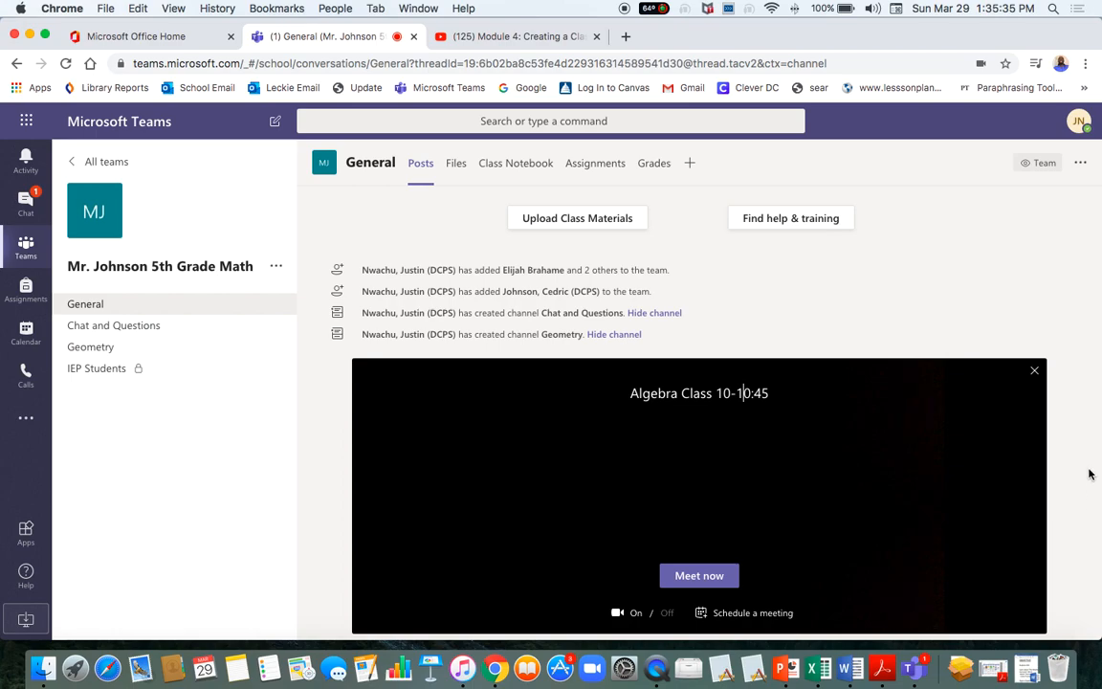
Close the Algebra Class meeting panel to reveal the General posts and draft Welcome post.
left_click(1034, 370)
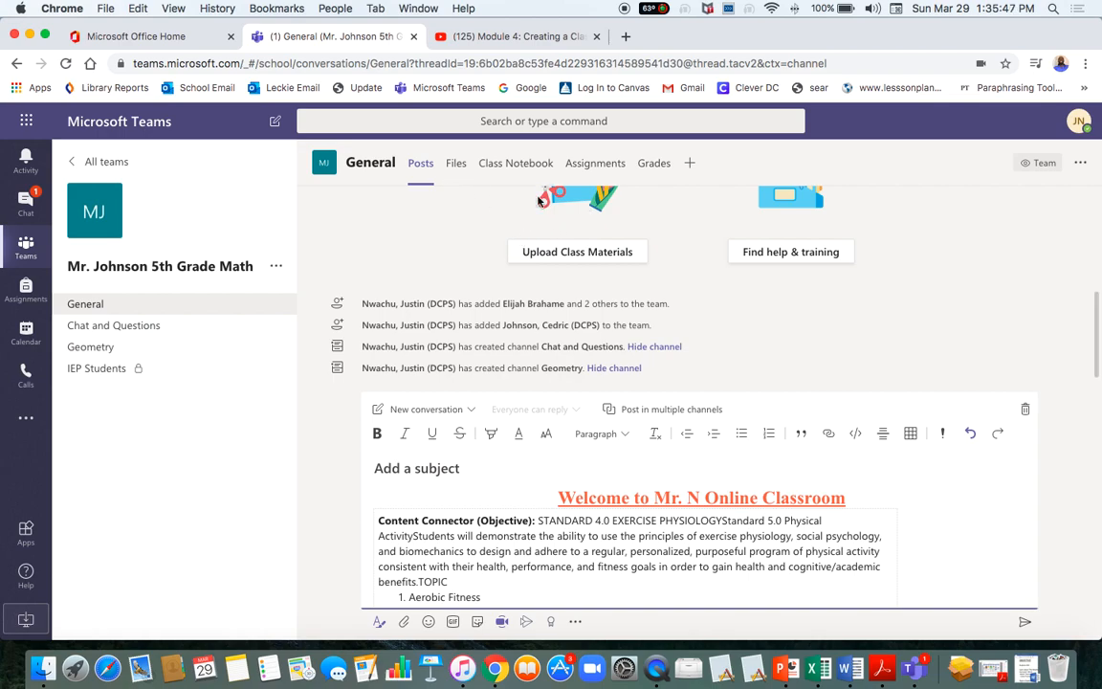
Switch the General channel to its Files tab showing the Class Materials folder.
left_click(455, 163)
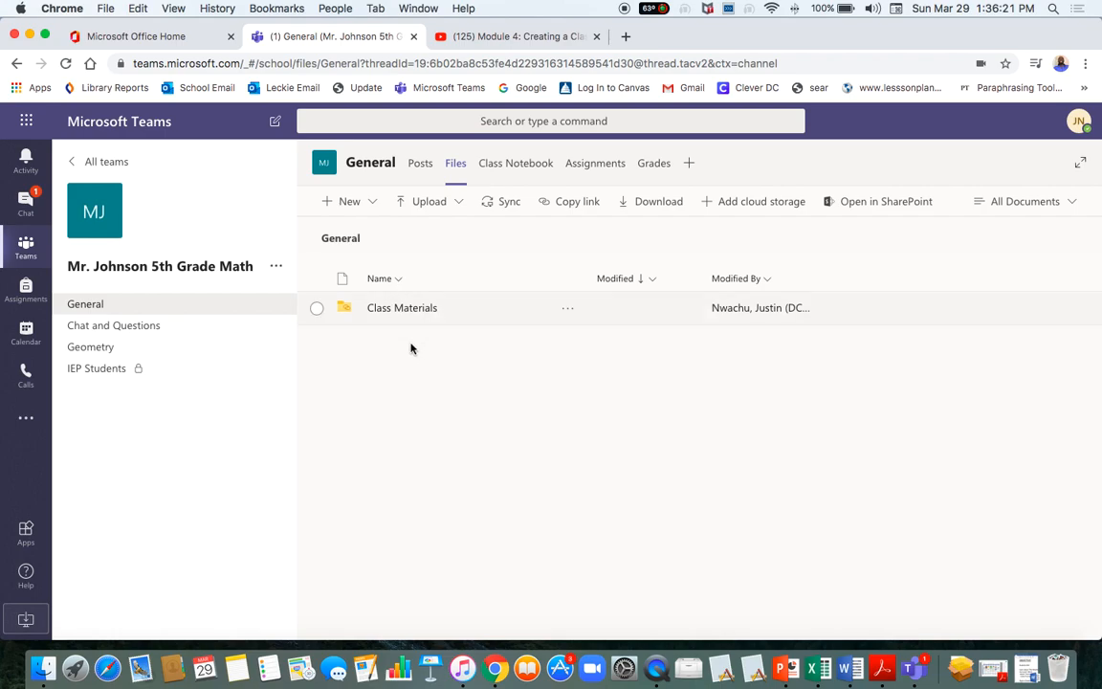
left_click(578, 166)
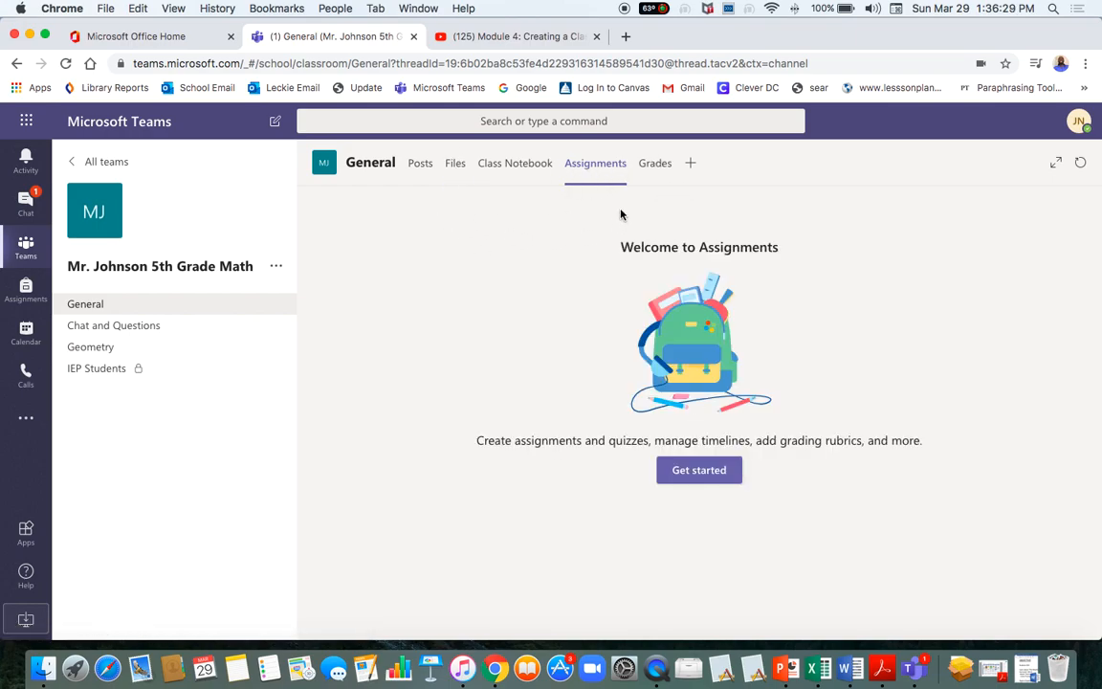
left_click(455, 163)
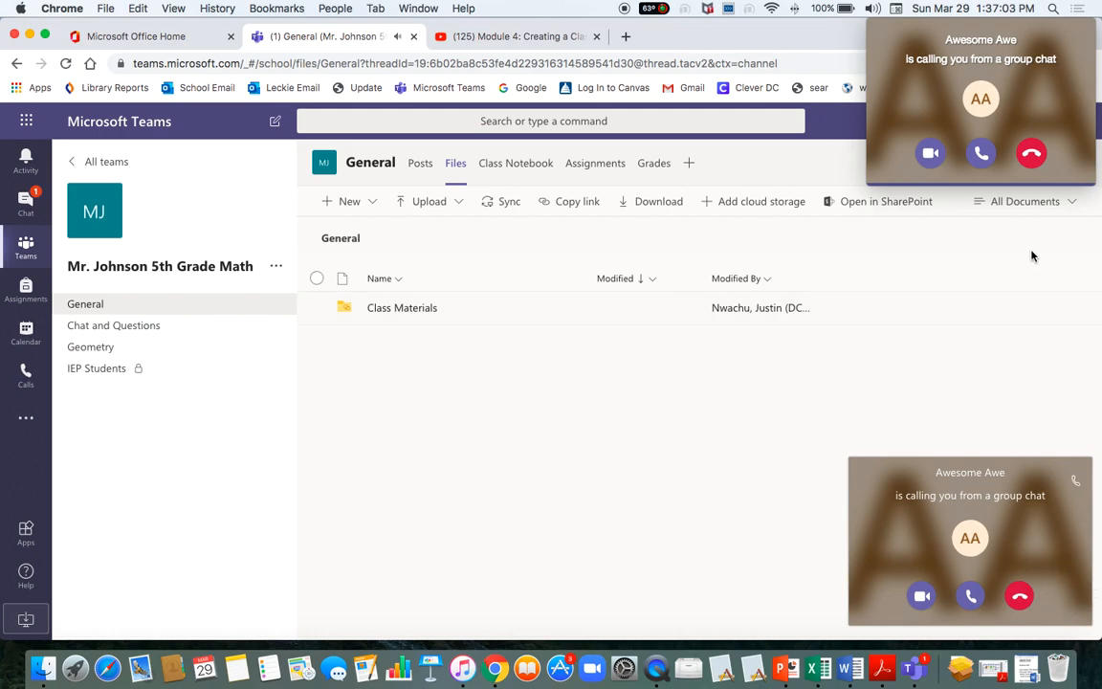
Decline both incoming group-call notifications and bring the browser window back to the front.
left_click(1032, 156)
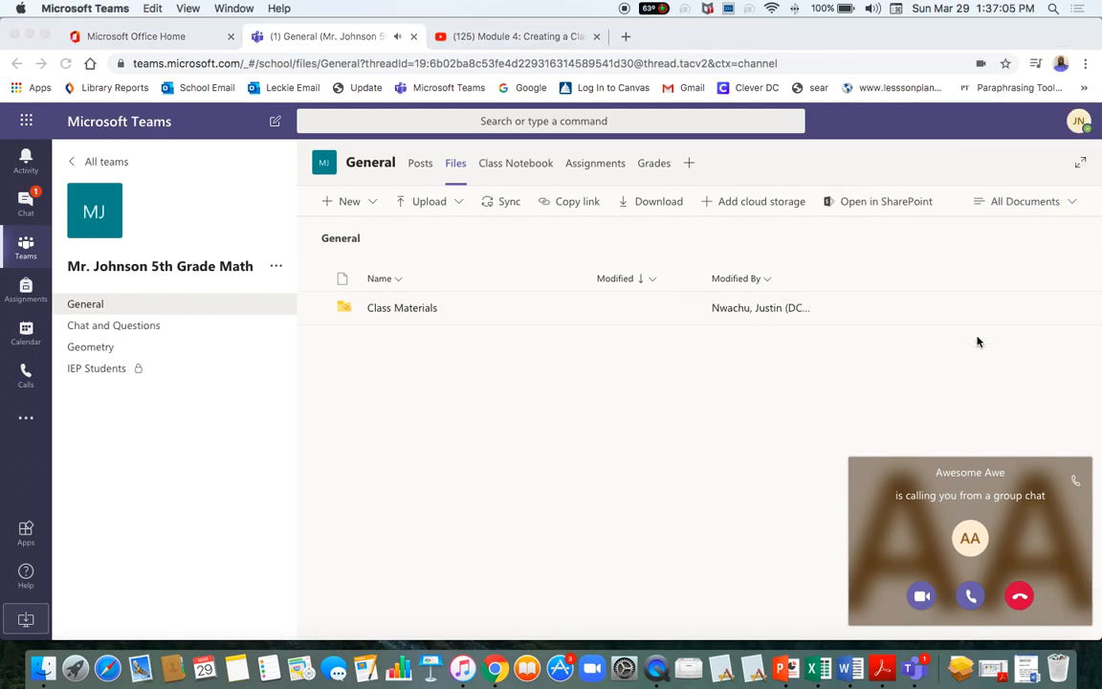
left_click(1020, 595)
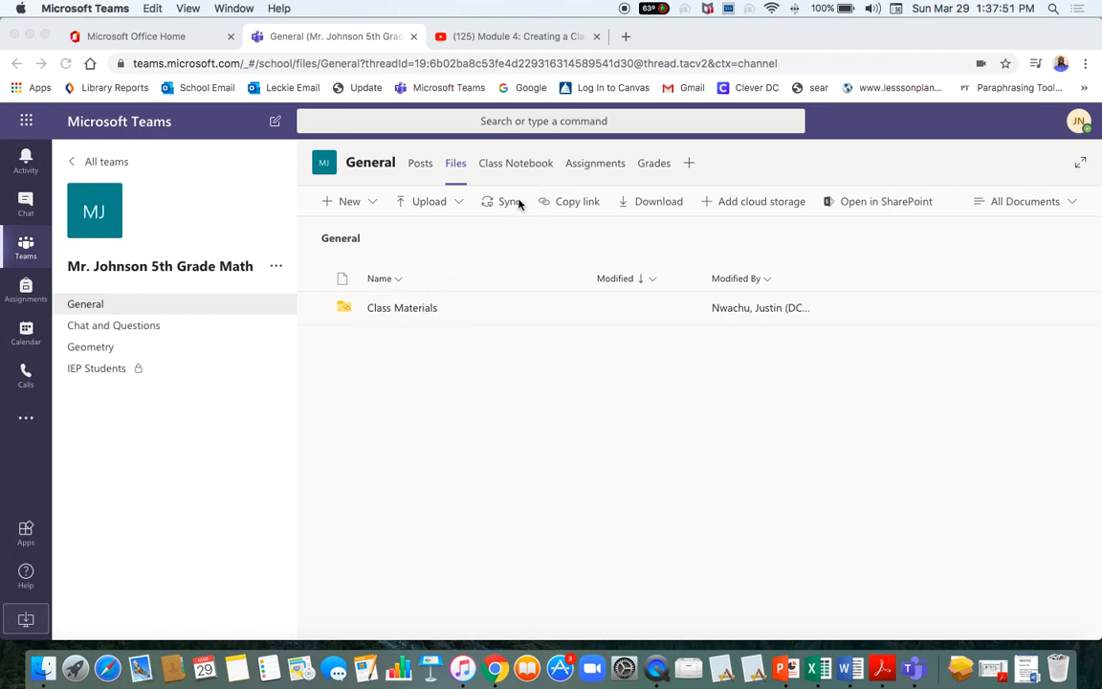
left_click(525, 166)
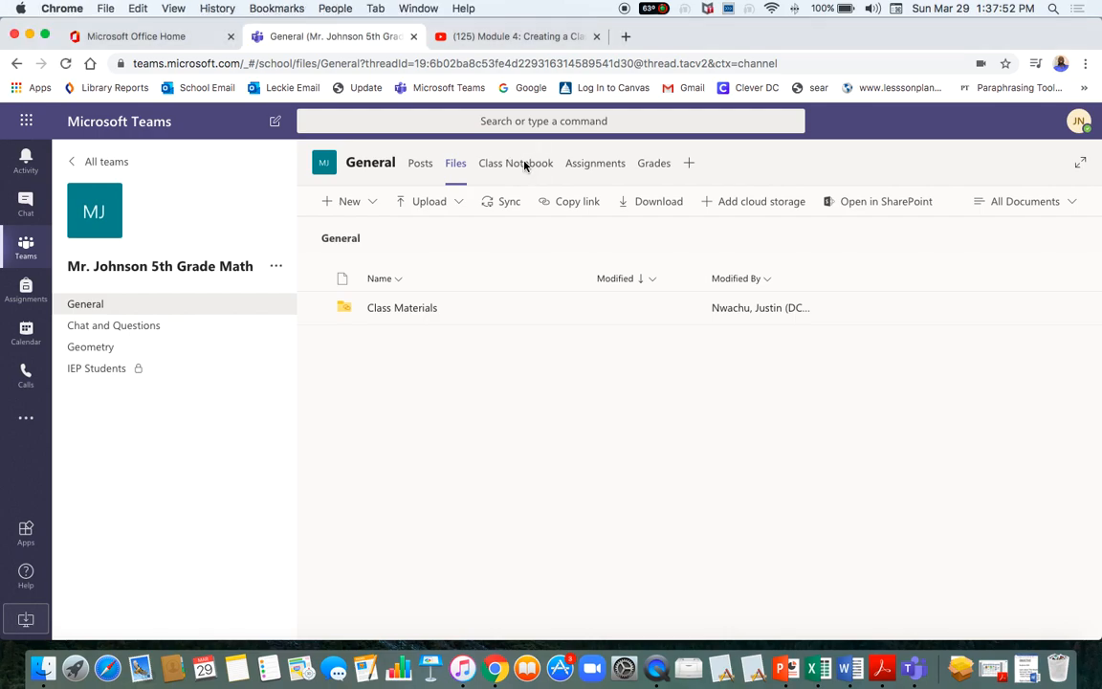
From the Assignments tab, create a blank new Assignment due Mon, Mar 30, 2020.
left_click(590, 168)
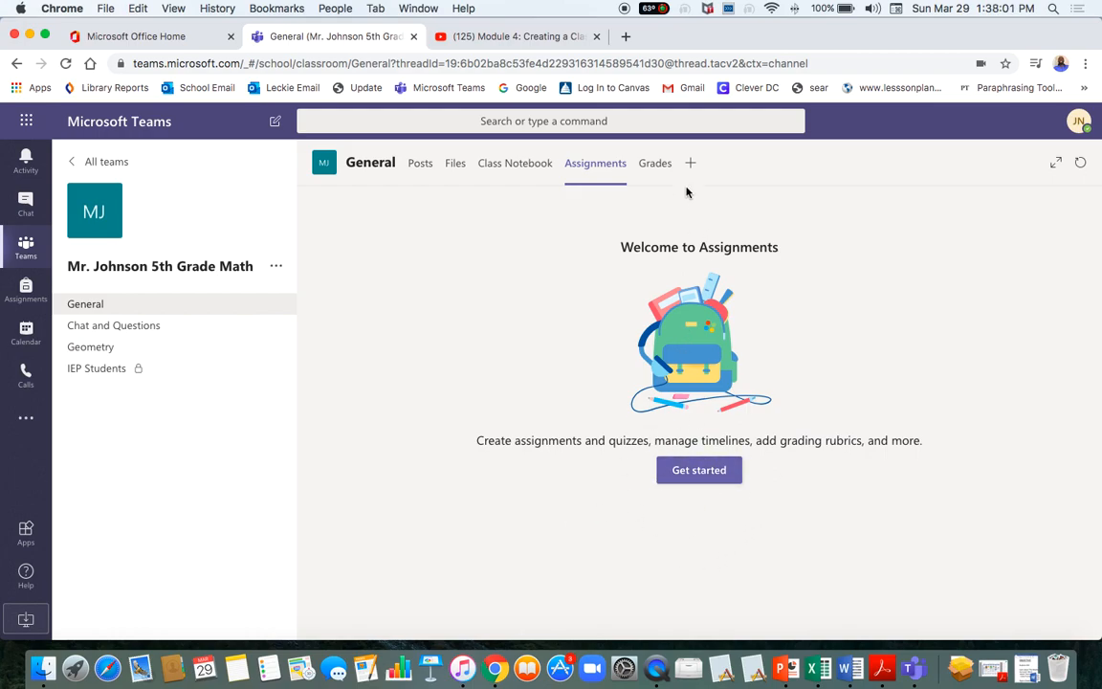
left_click(693, 479)
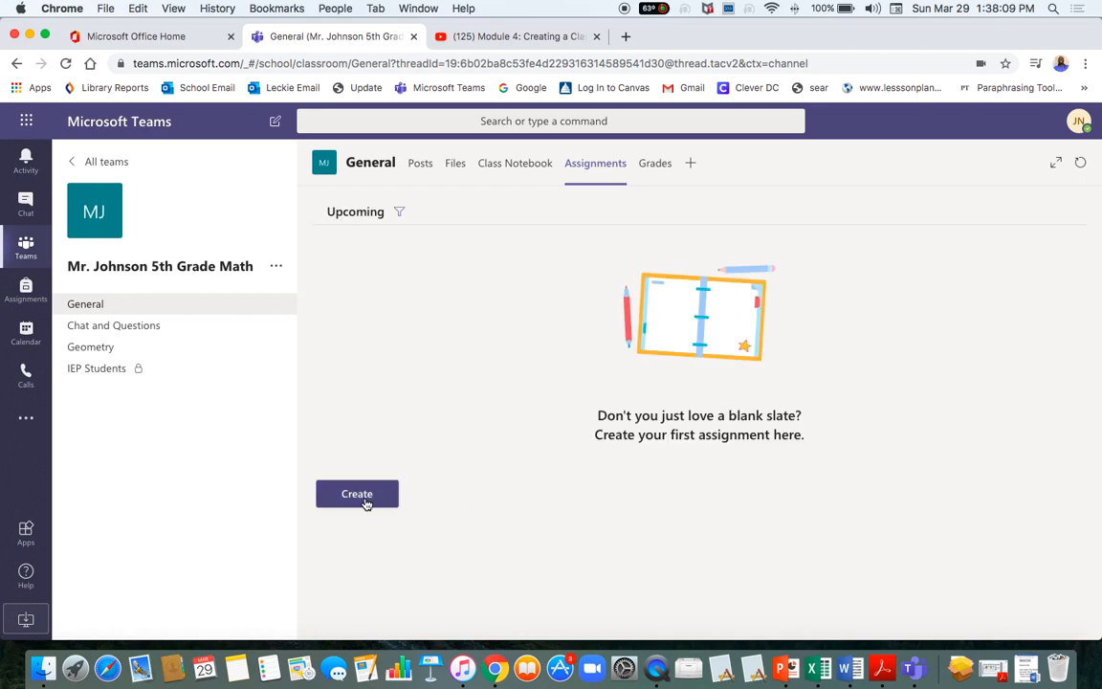
left_click(364, 502)
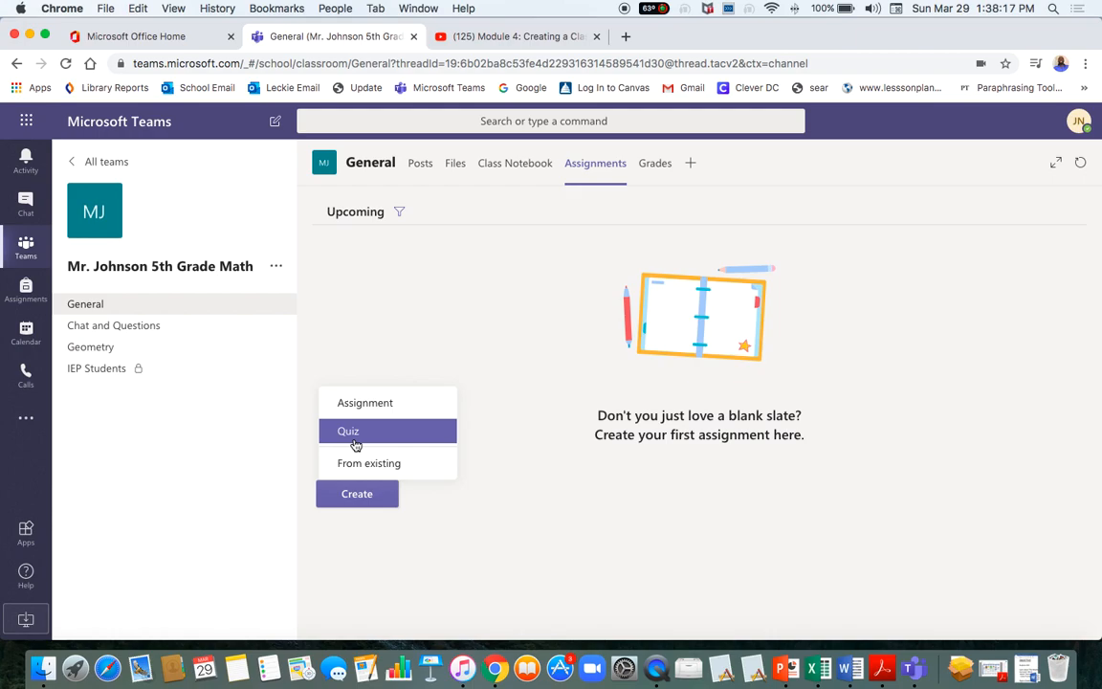
left_click(372, 408)
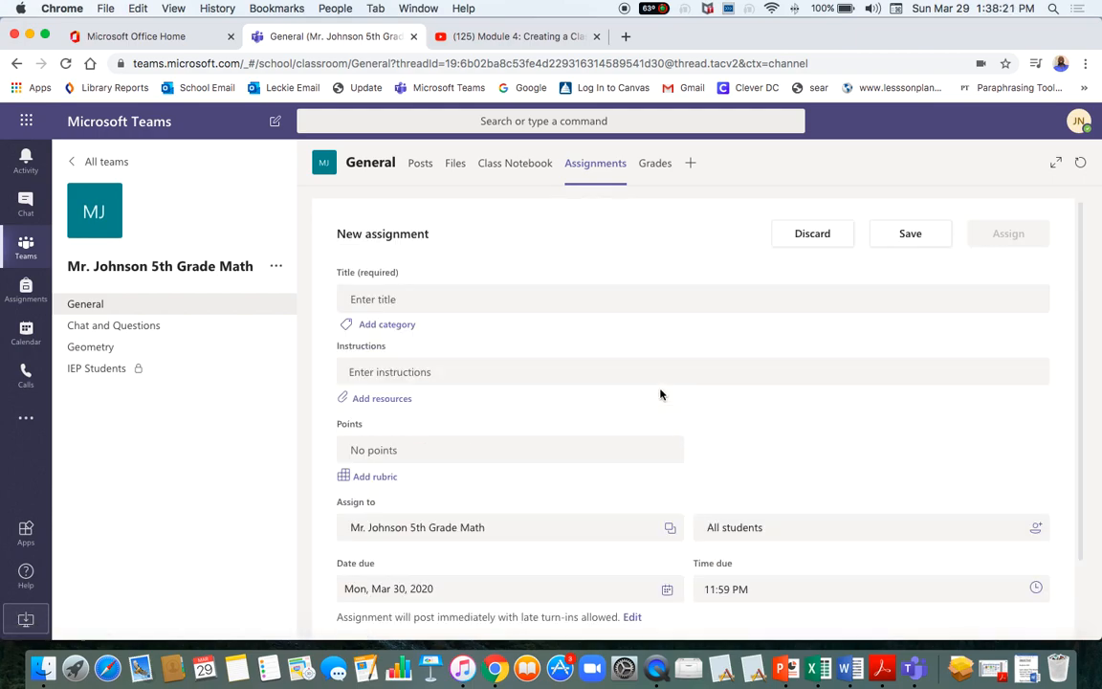
Enter 'Multiplication Worksheet #5' as the new assignment's title.
scroll(616, 449, "down", 2)
scroll(615, 450, "up", 2)
left_click(379, 299)
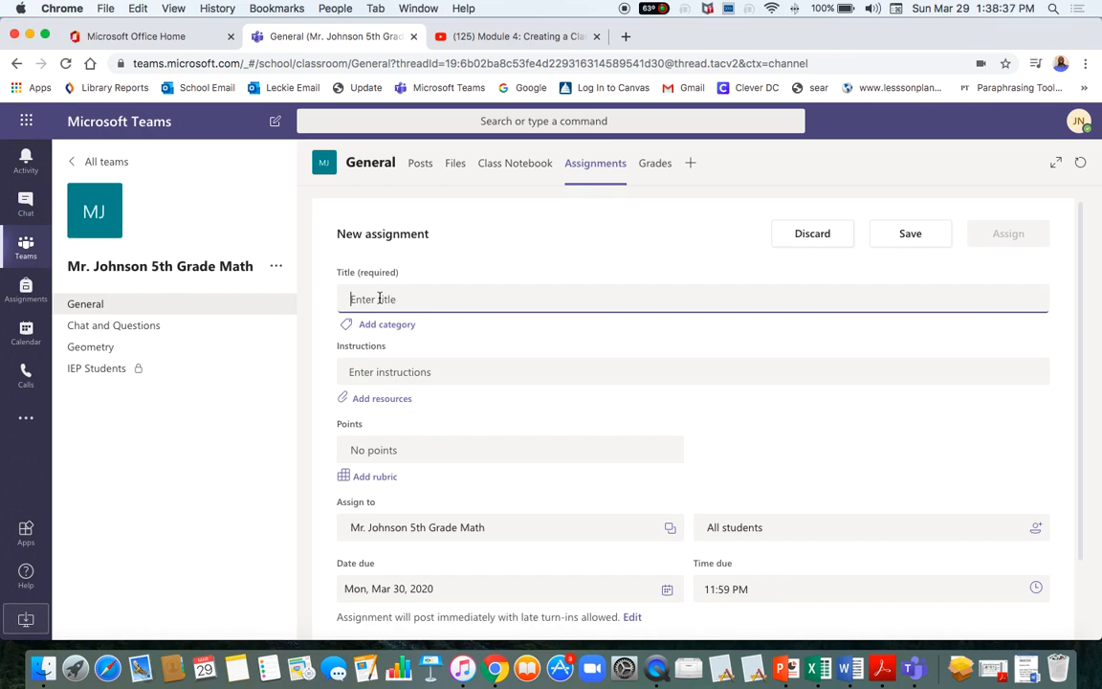
type("Multiplicatio")
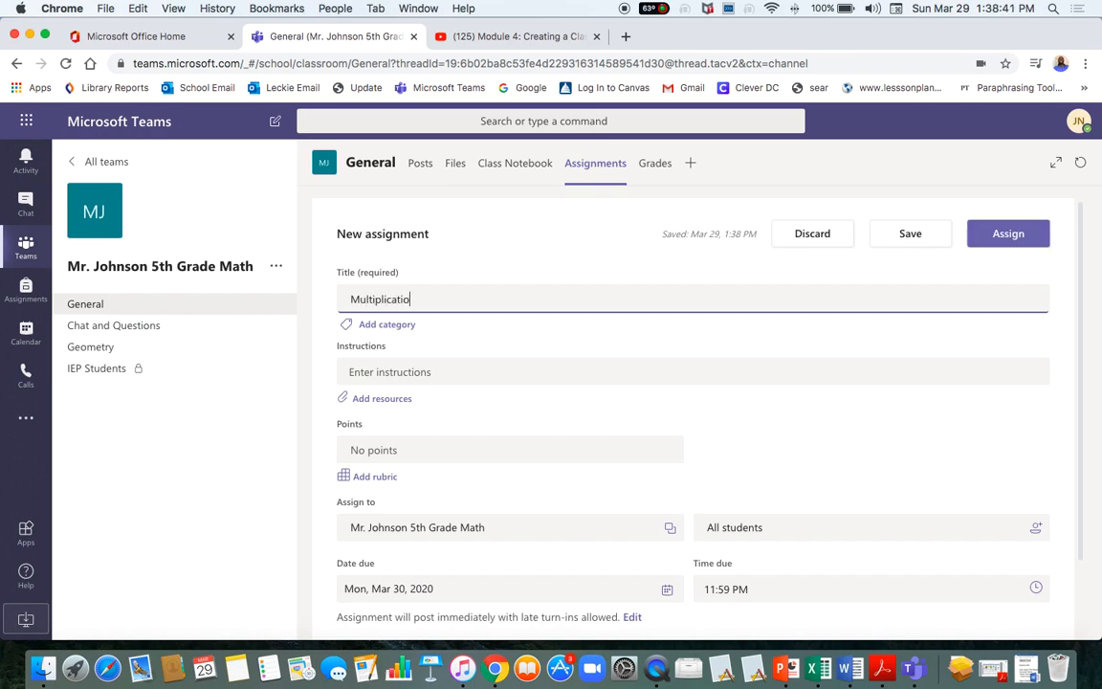
type("n Worksheet 5")
type("5")
left_click(364, 371)
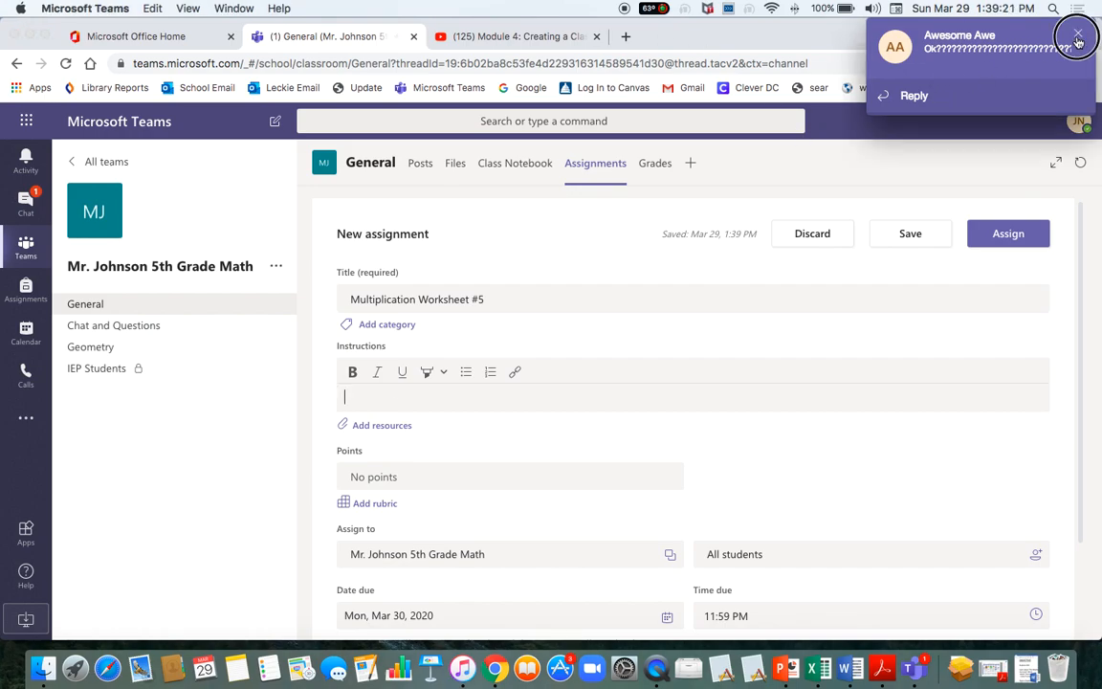
Dismiss the chat notification and write instructions 'do number 1-10' and 'use calculator' on two lines.
left_click(1076, 36)
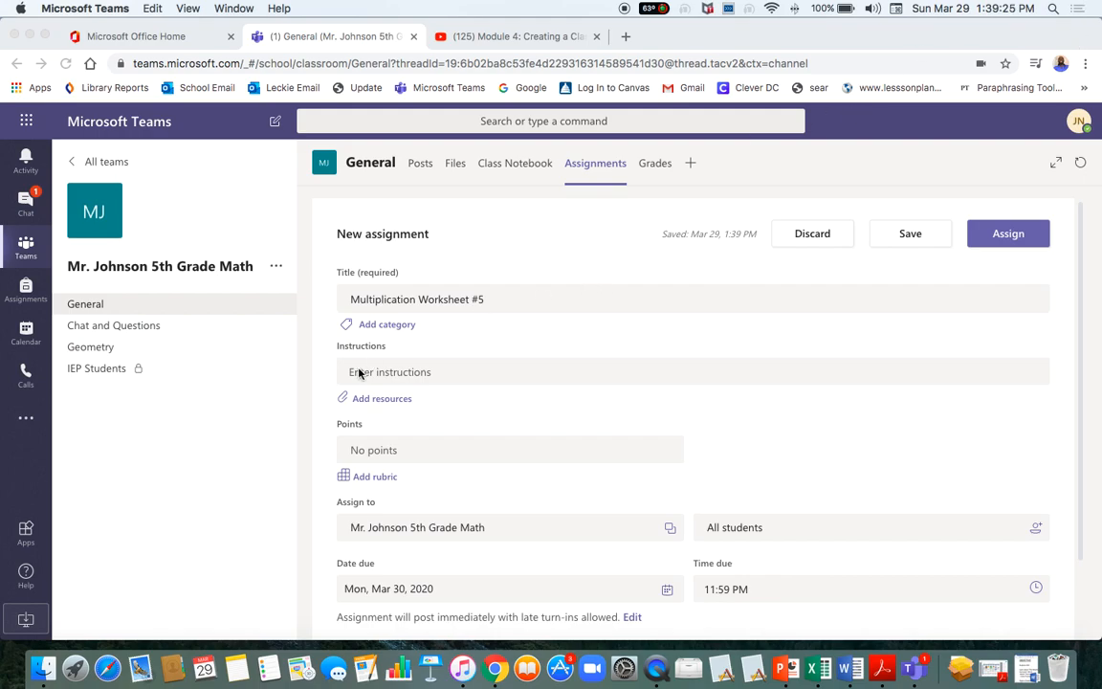
left_click(395, 376)
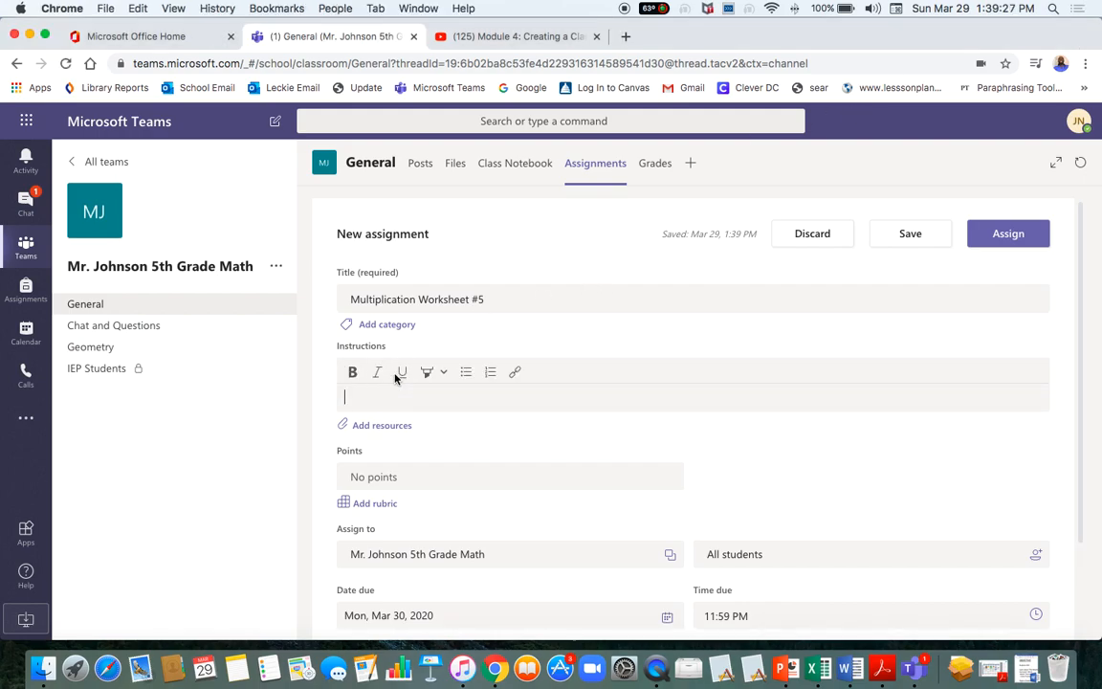
type("do number 1-10")
key("Return")
type("use calculator")
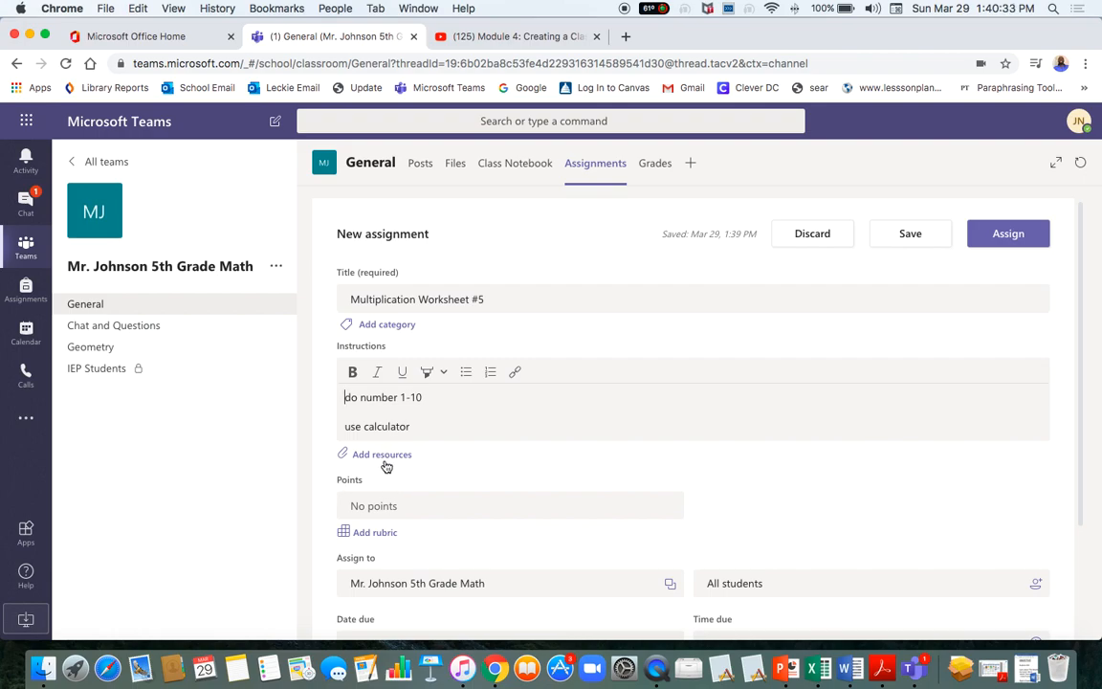
Open the resource attachment options, declining an incoming call and dismissing a chat notification.
left_click(378, 459)
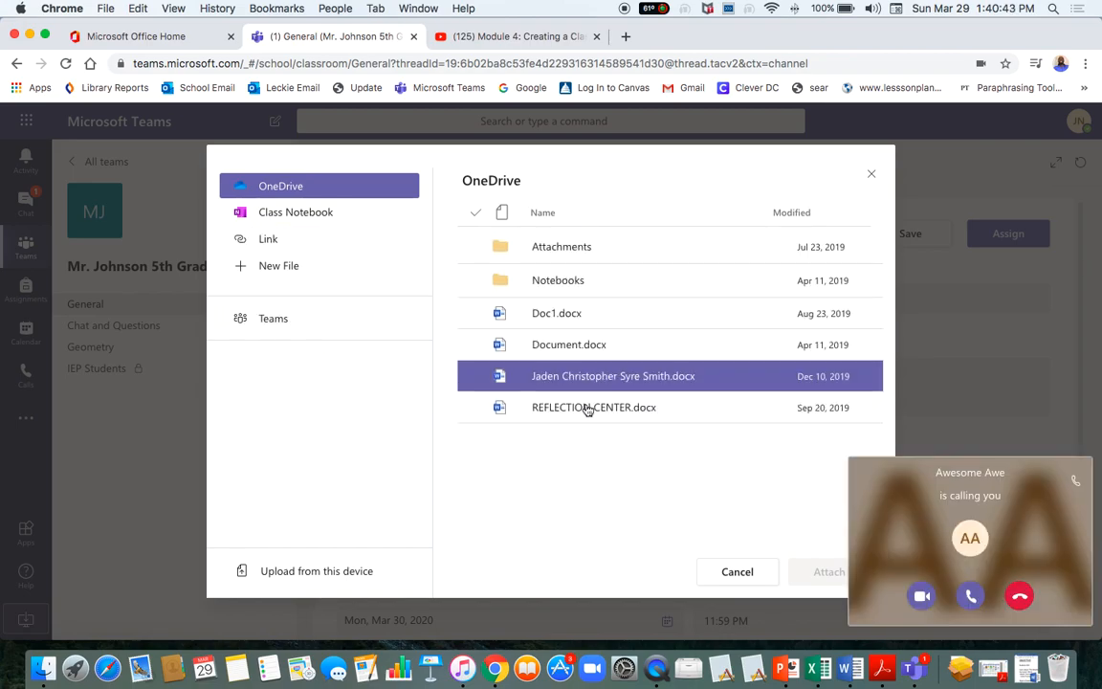
left_click(1020, 598)
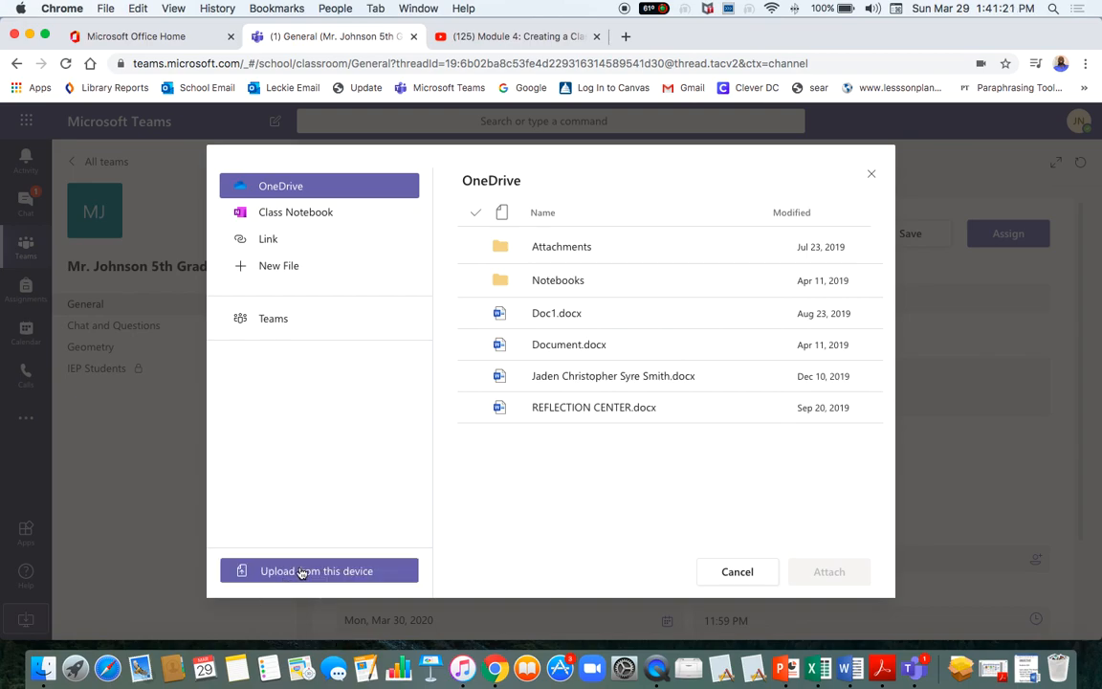
left_click(1079, 30)
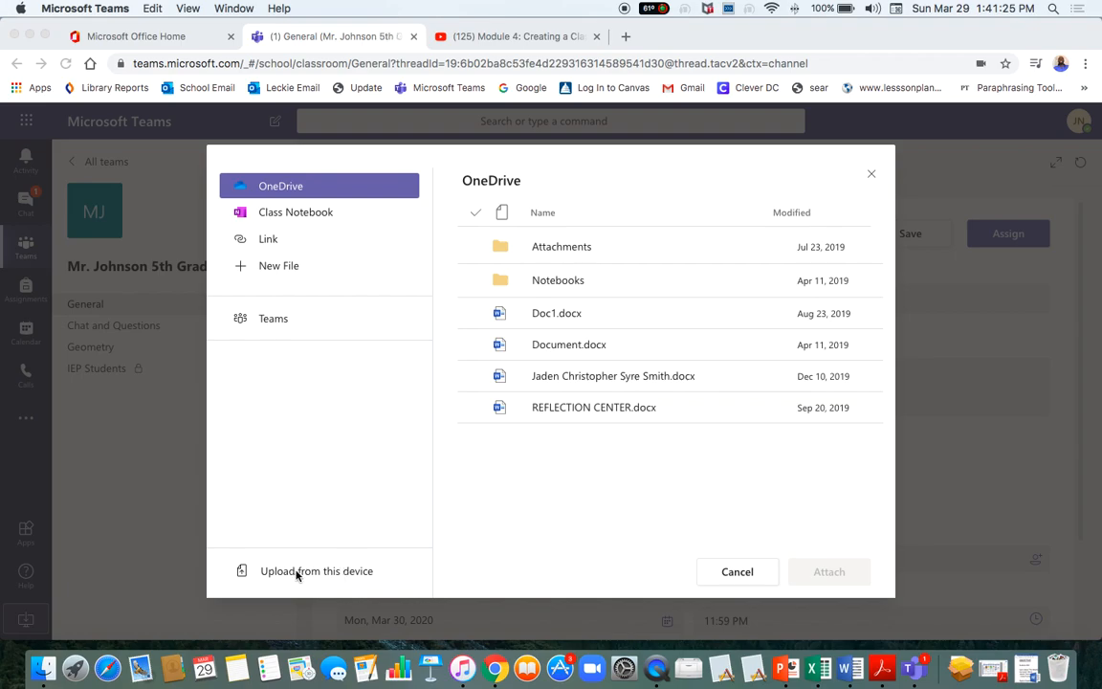
left_click(338, 513)
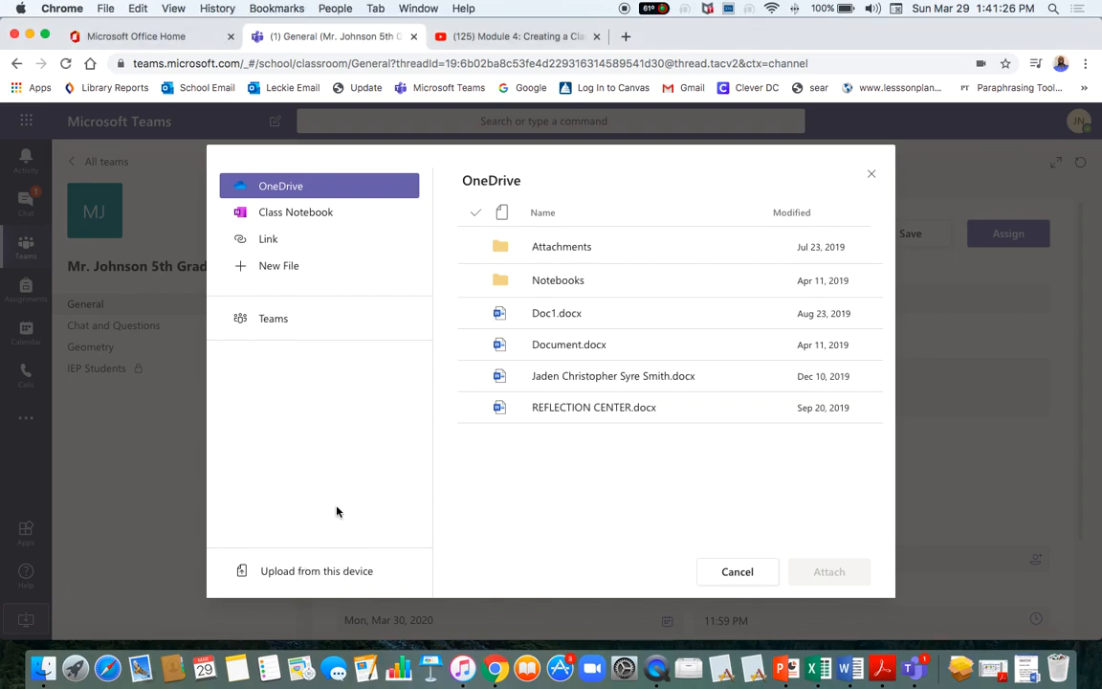
Upload LLIBLUEOddLessonPlanTemplateMicrosoftWordversion.docx from this device as an assignment resource.
left_click(308, 574)
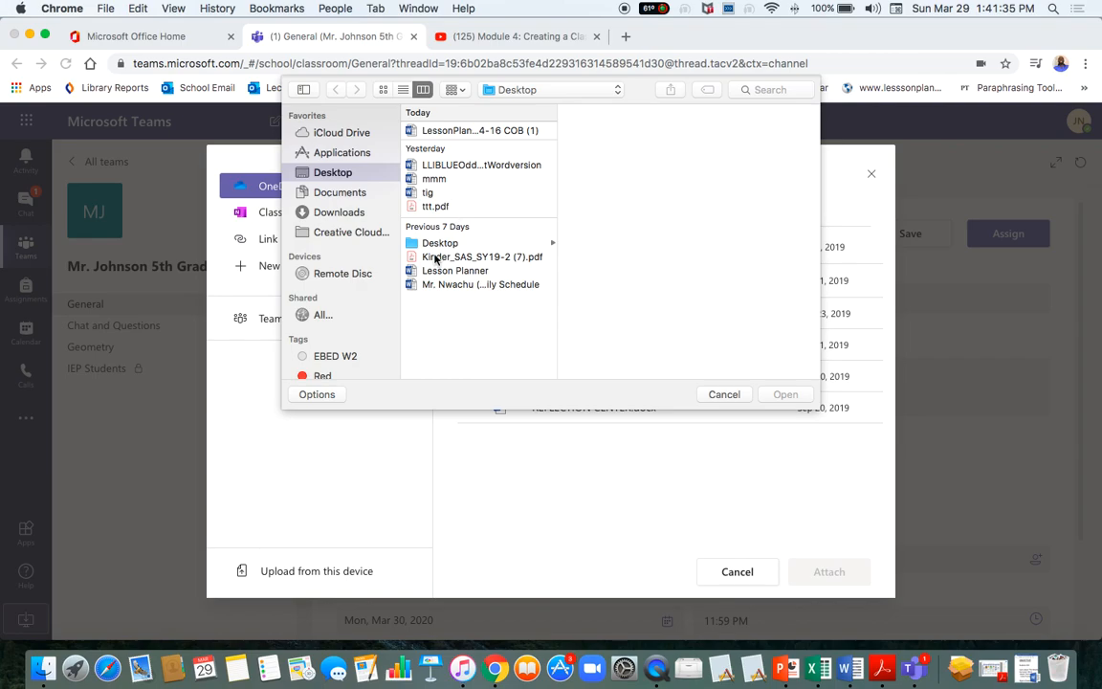
left_click(456, 168)
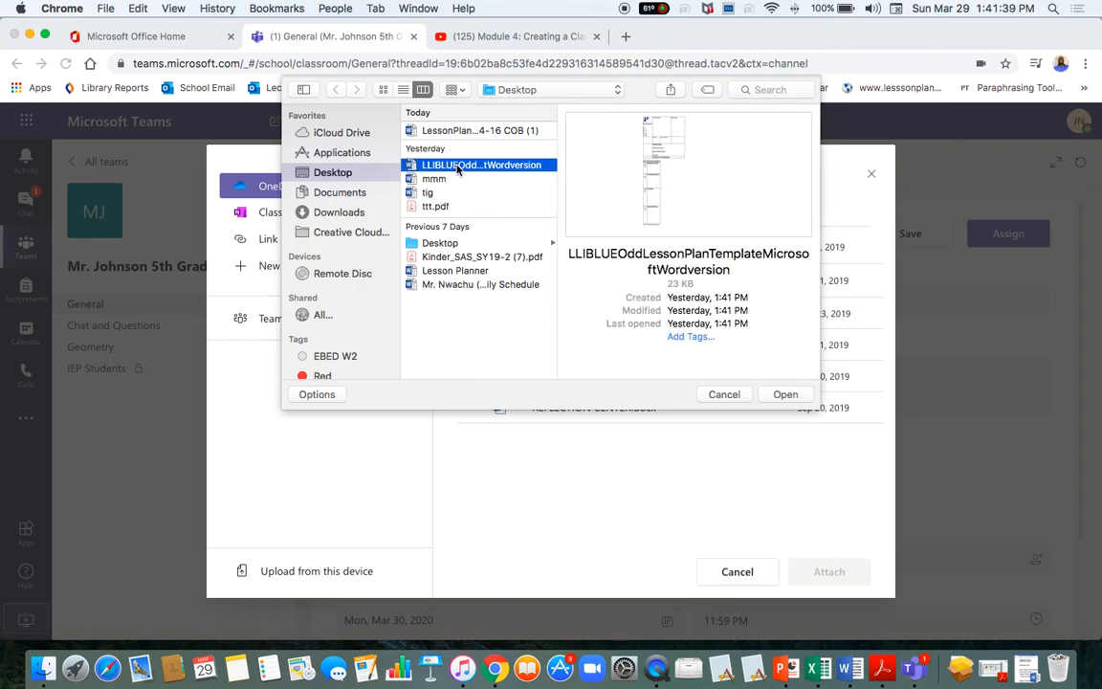
double_click(456, 167)
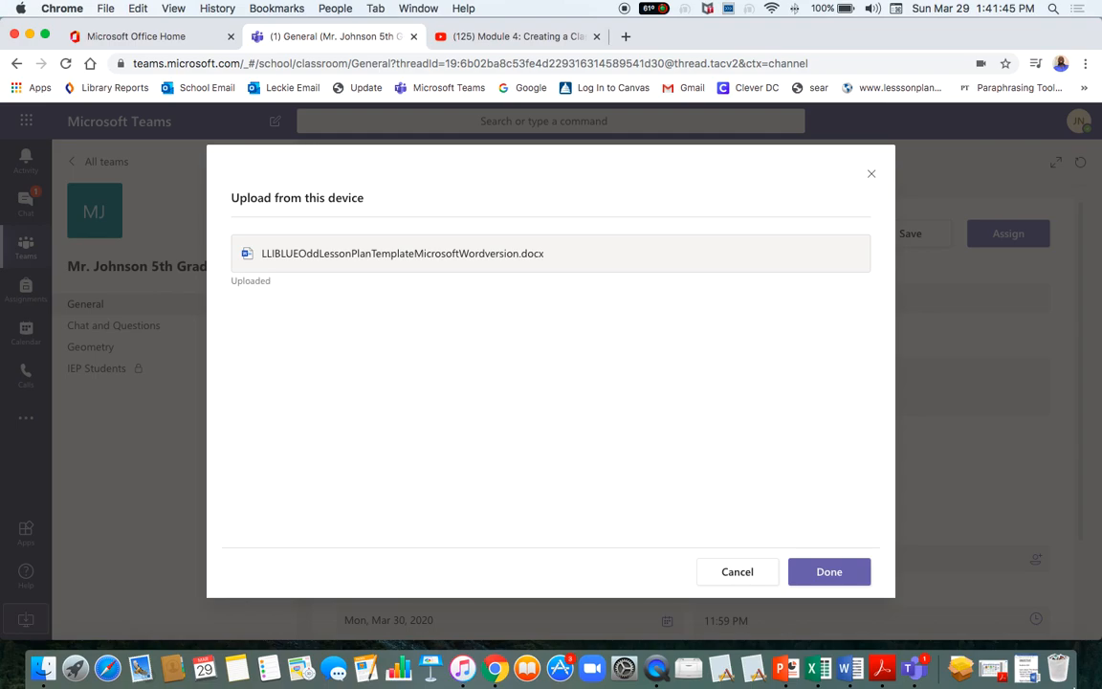
left_click(818, 573)
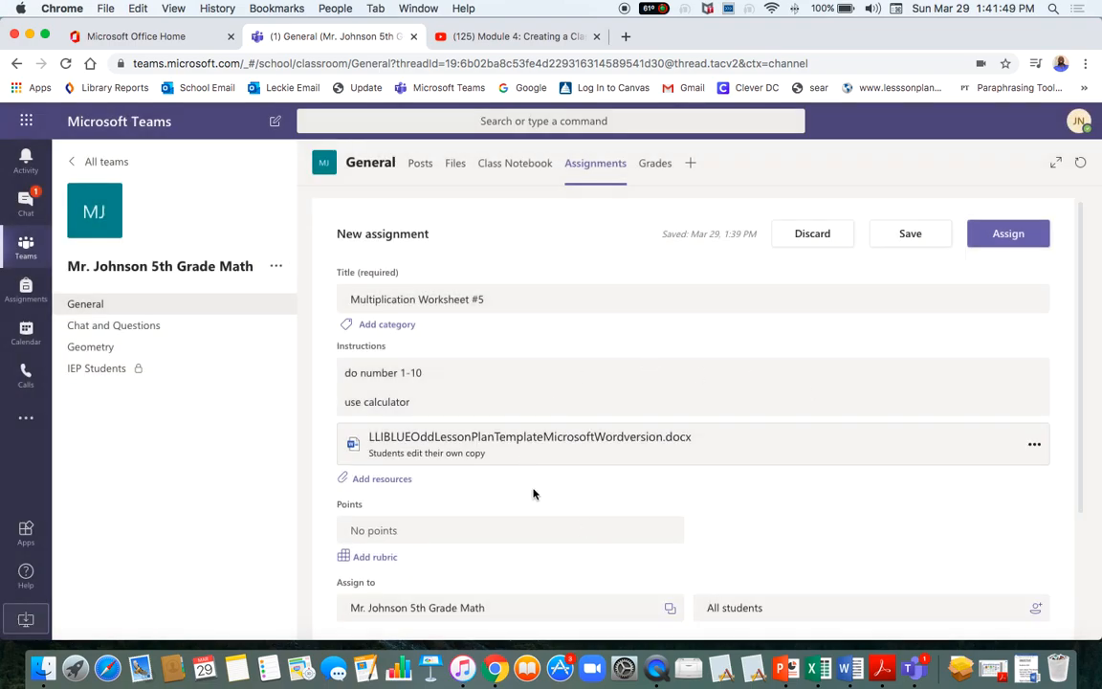
scroll(468, 521, "down", 3)
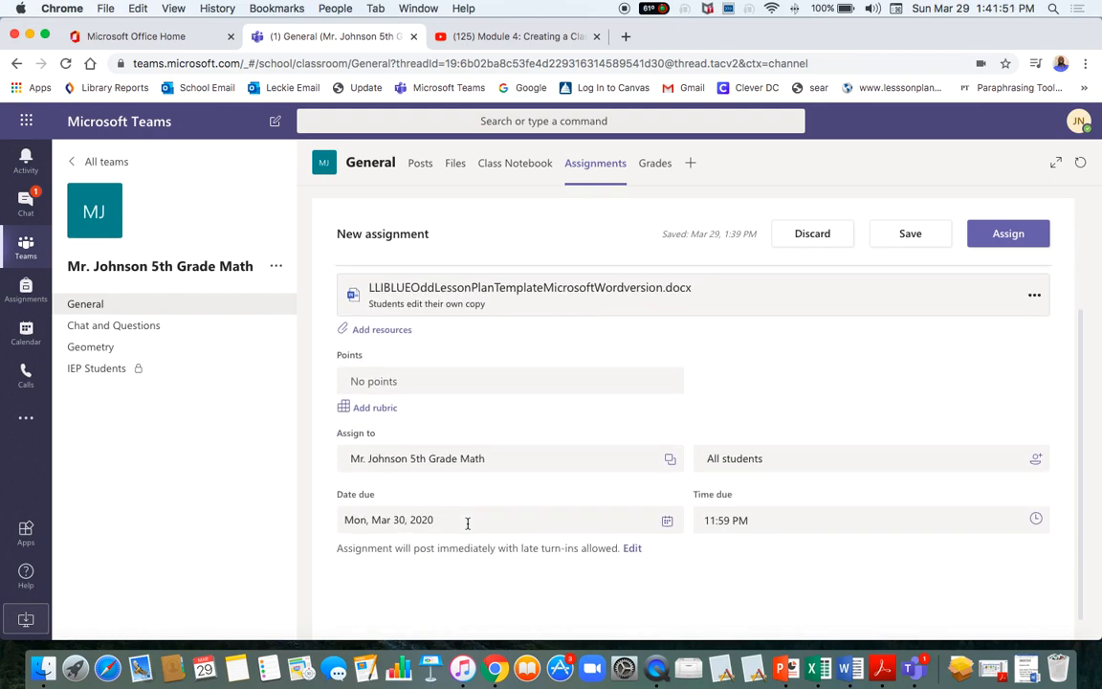
scroll(467, 522, "up", 1)
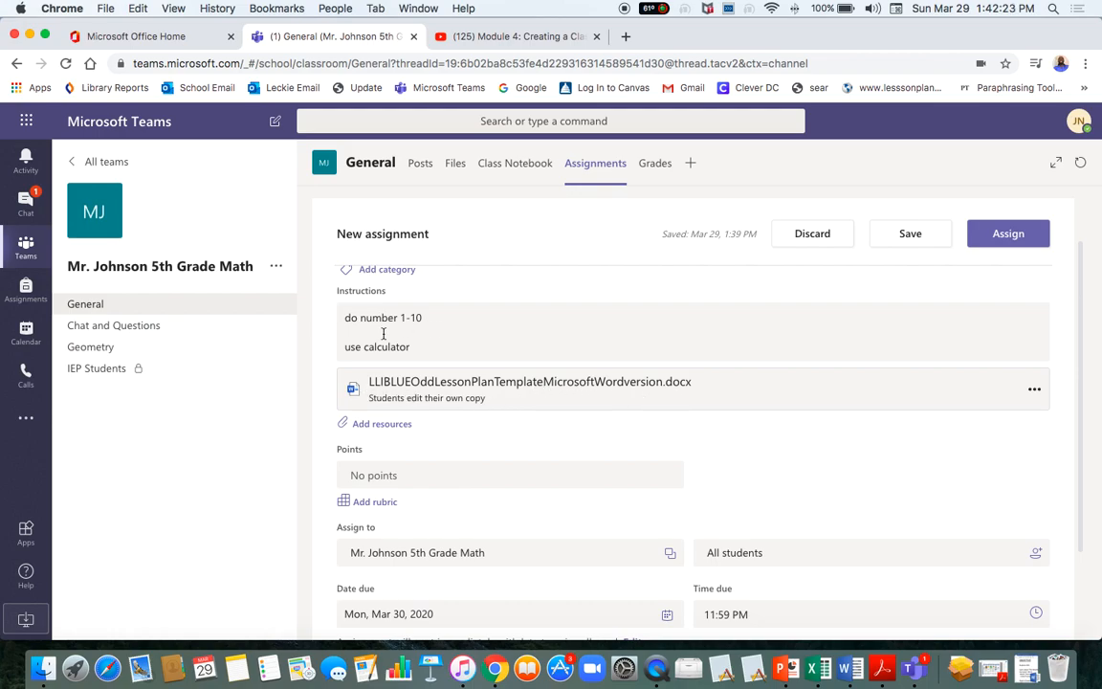
scroll(392, 347, "up", 2)
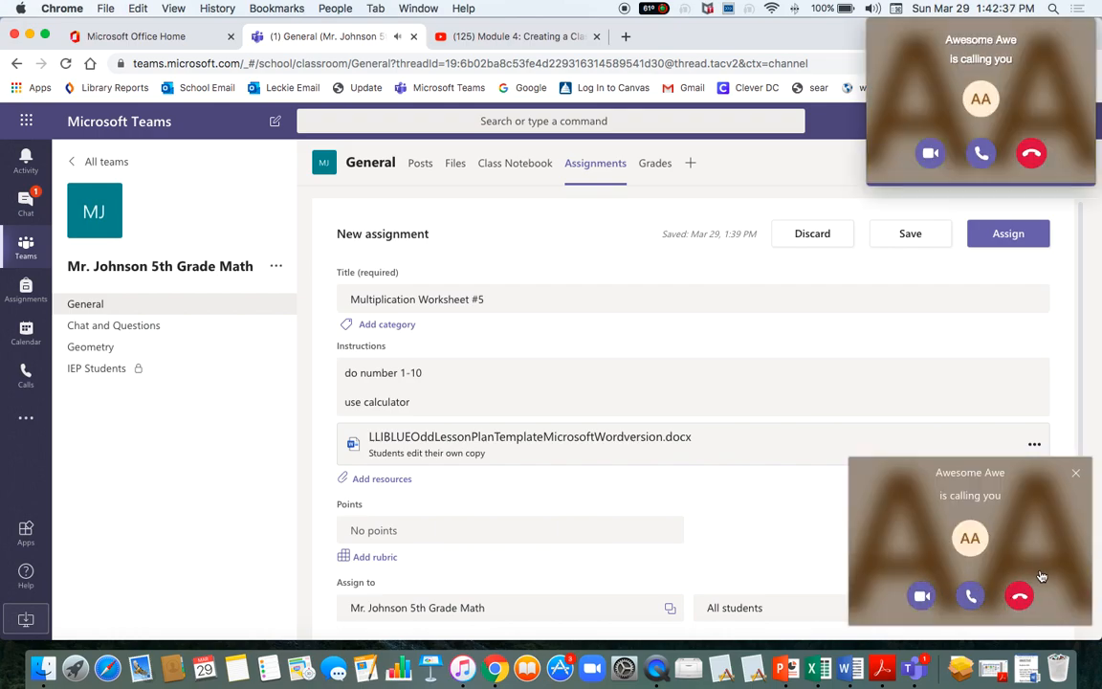
left_click(1020, 596)
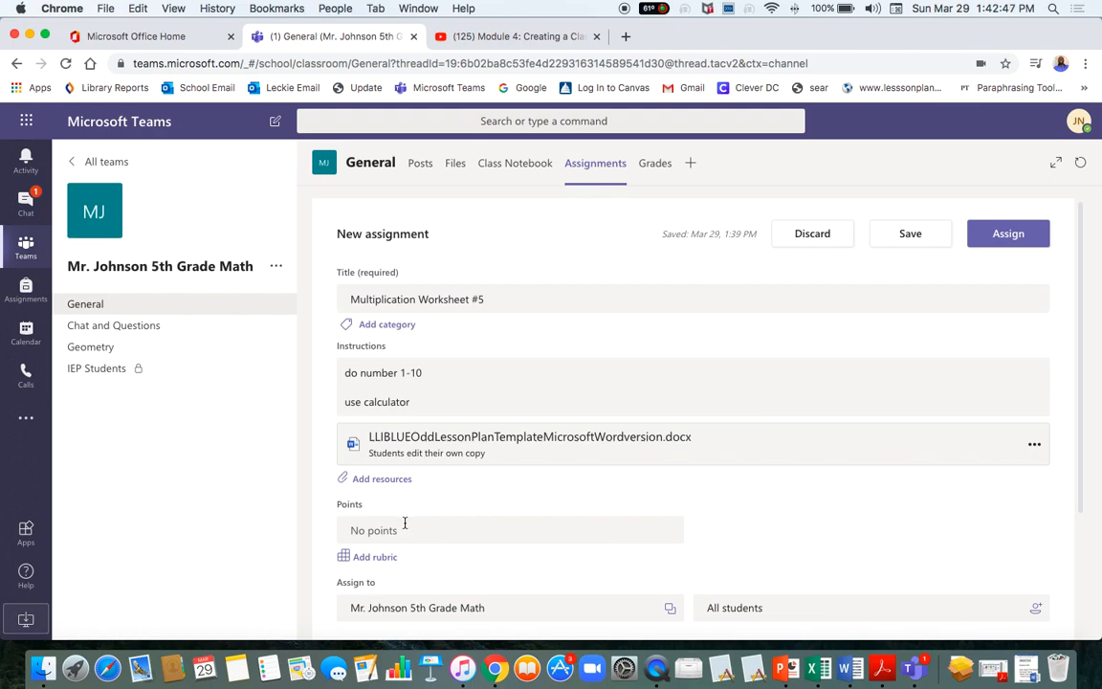
scroll(422, 494, "down", 2)
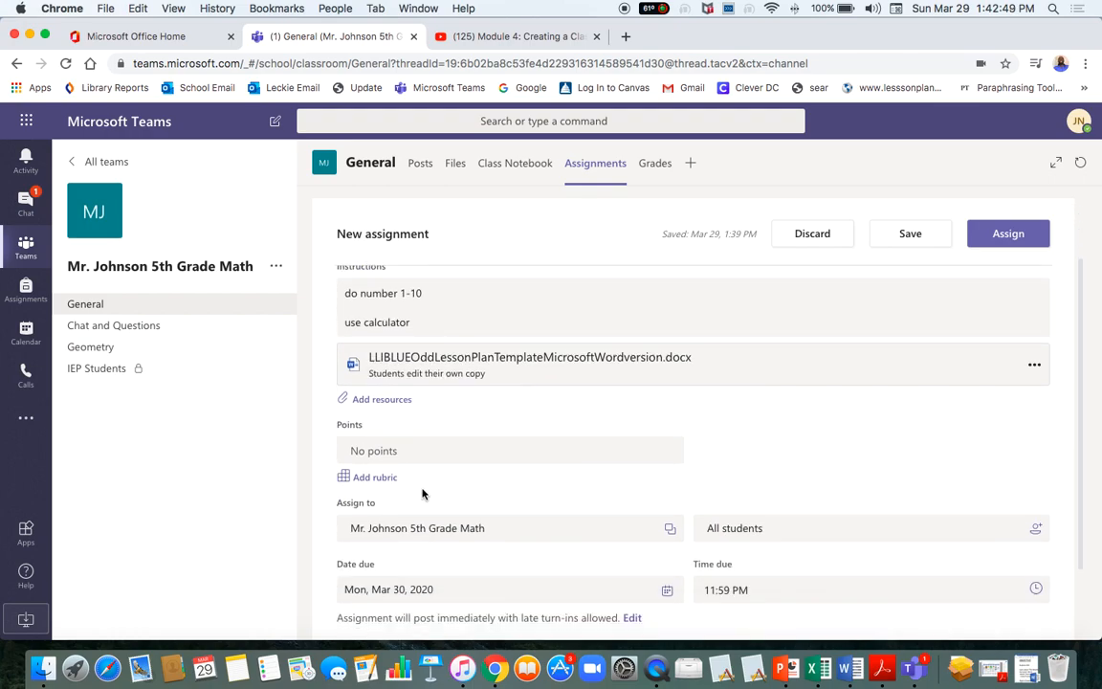
scroll(422, 494, "up", 1)
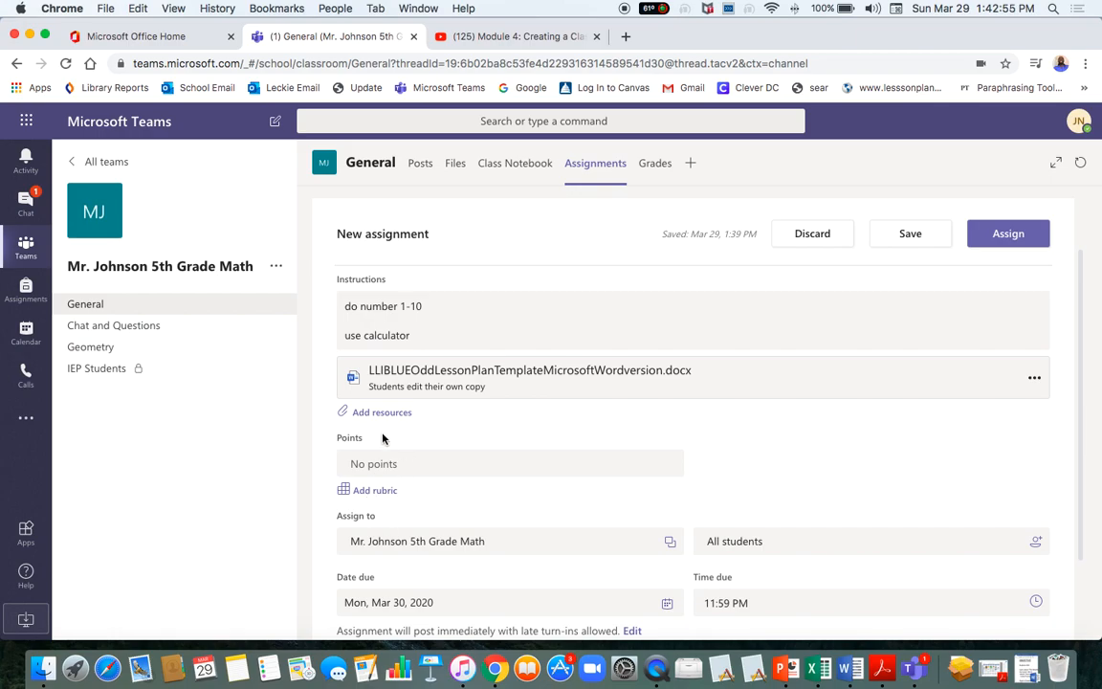
scroll(435, 487, "up", 1)
scroll(435, 487, "down", 3)
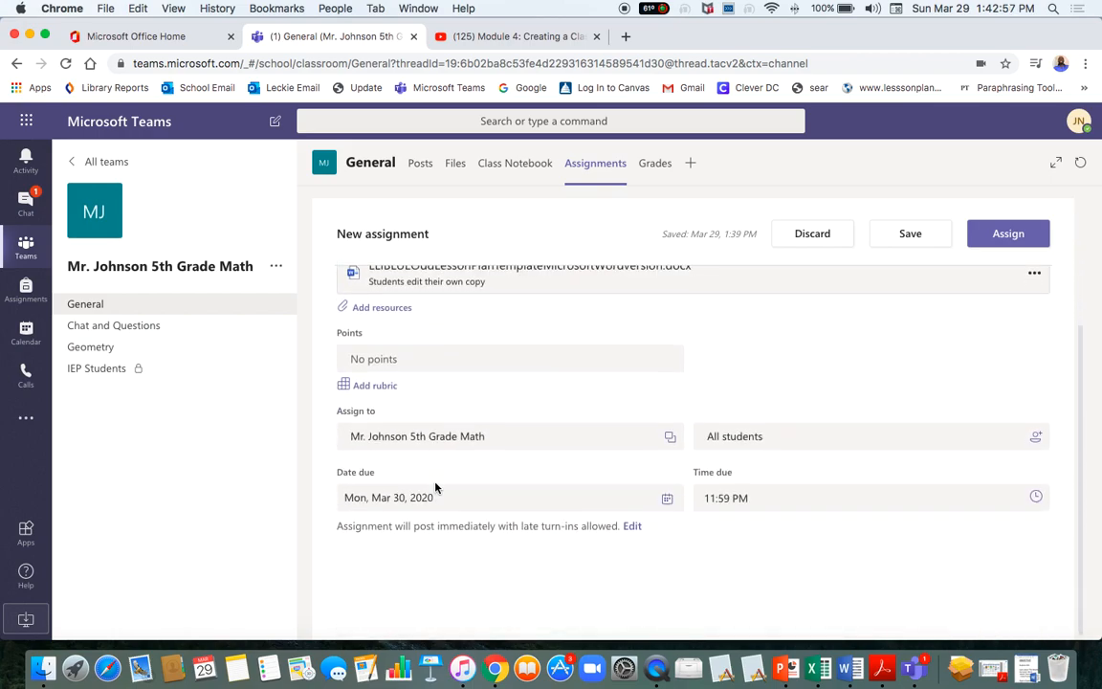
Add a link resource using the YouTube video's URL copied from its browser tab.
left_click(382, 316)
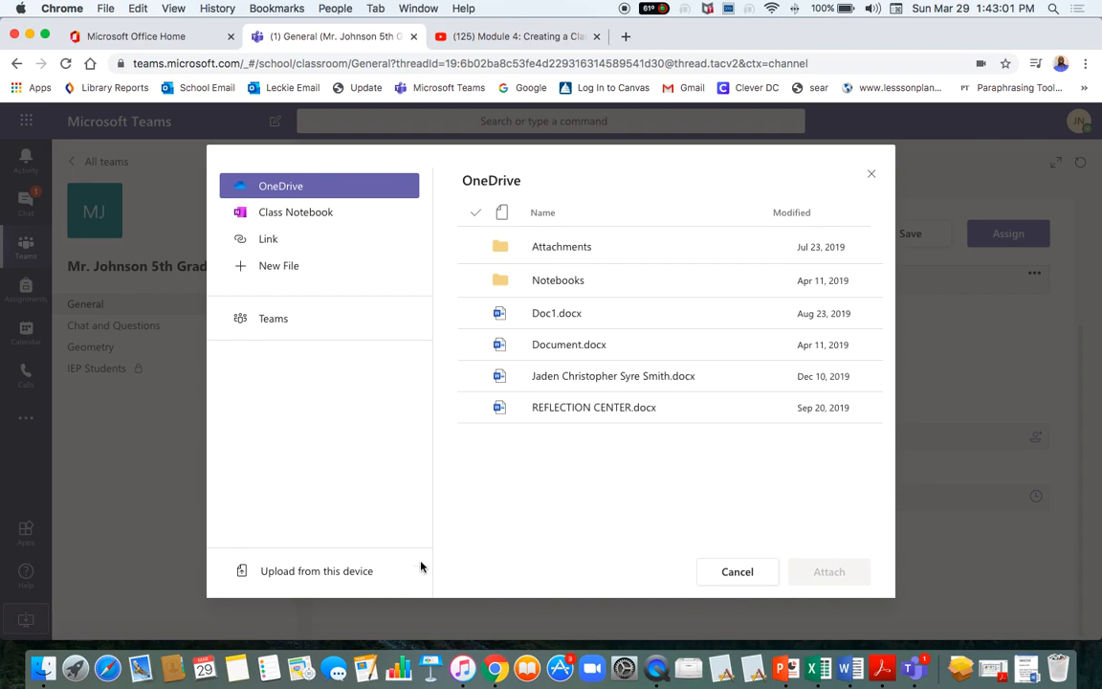
left_click(260, 244)
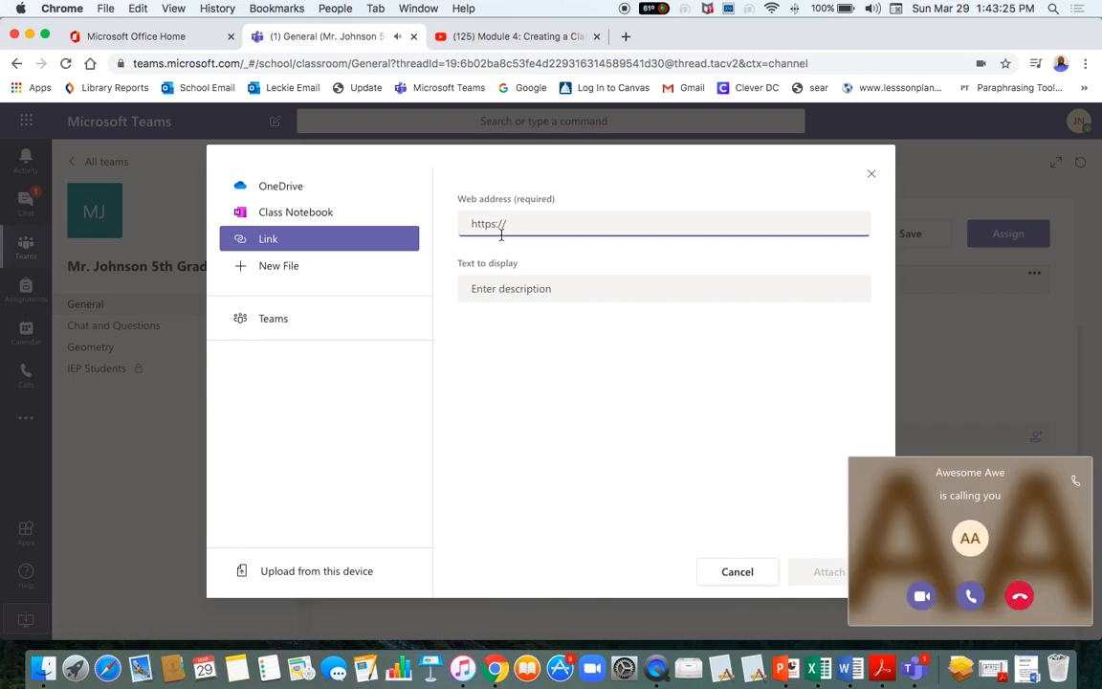
left_click(1019, 595)
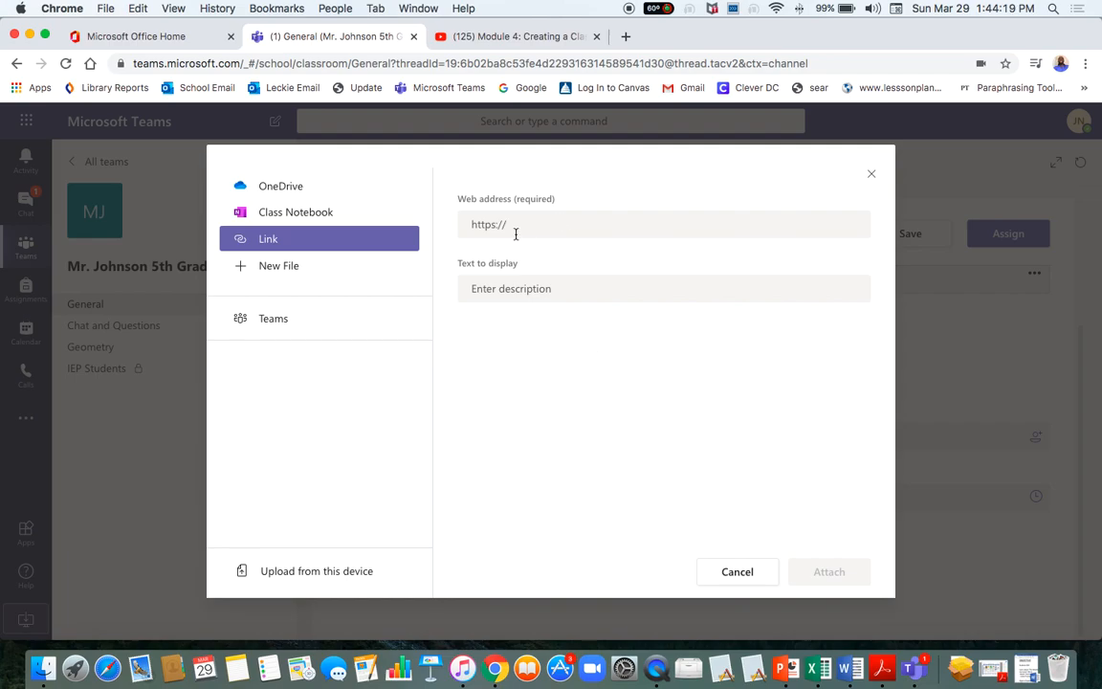
left_click(479, 218)
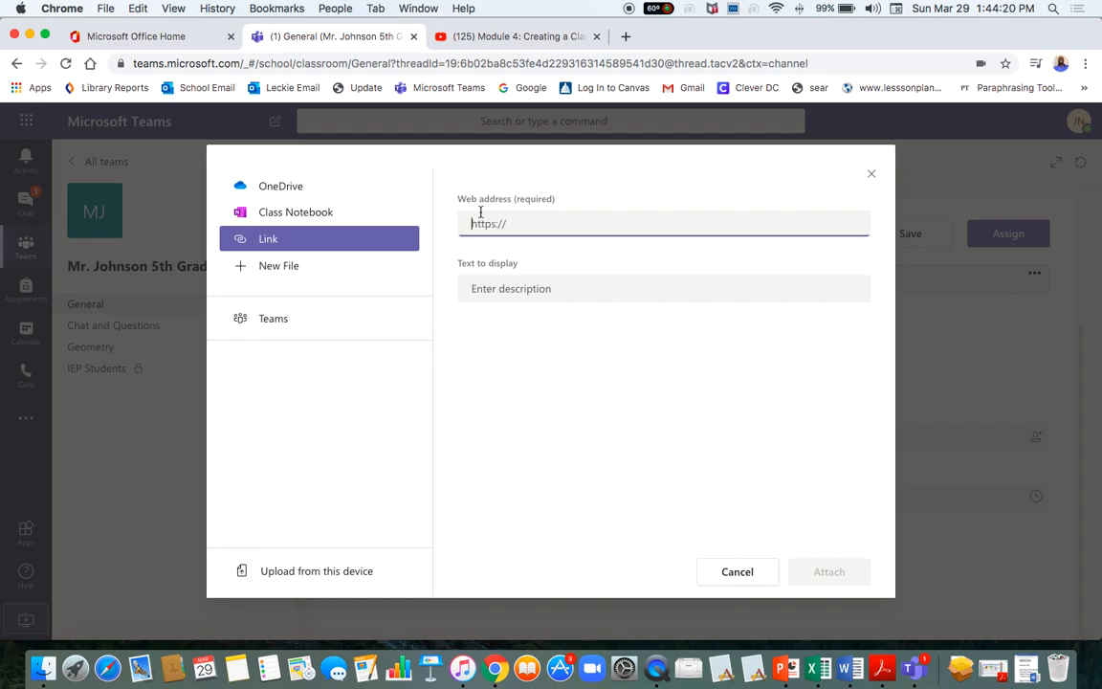
left_click(504, 38)
left_click(256, 63)
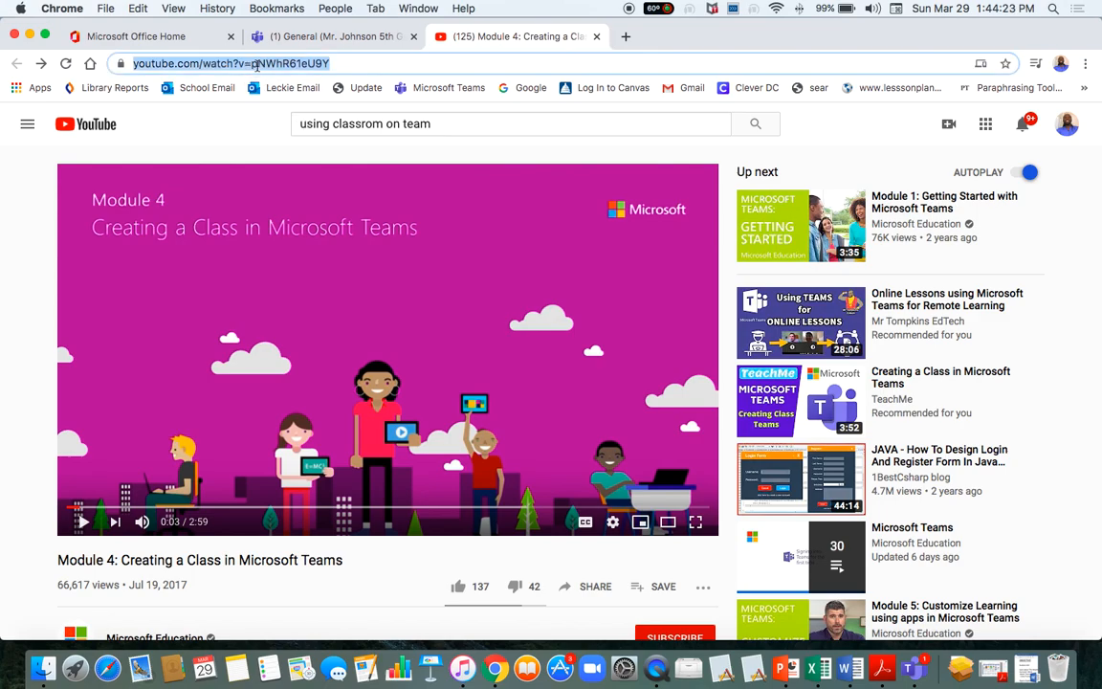
key("super+c")
left_click(336, 38)
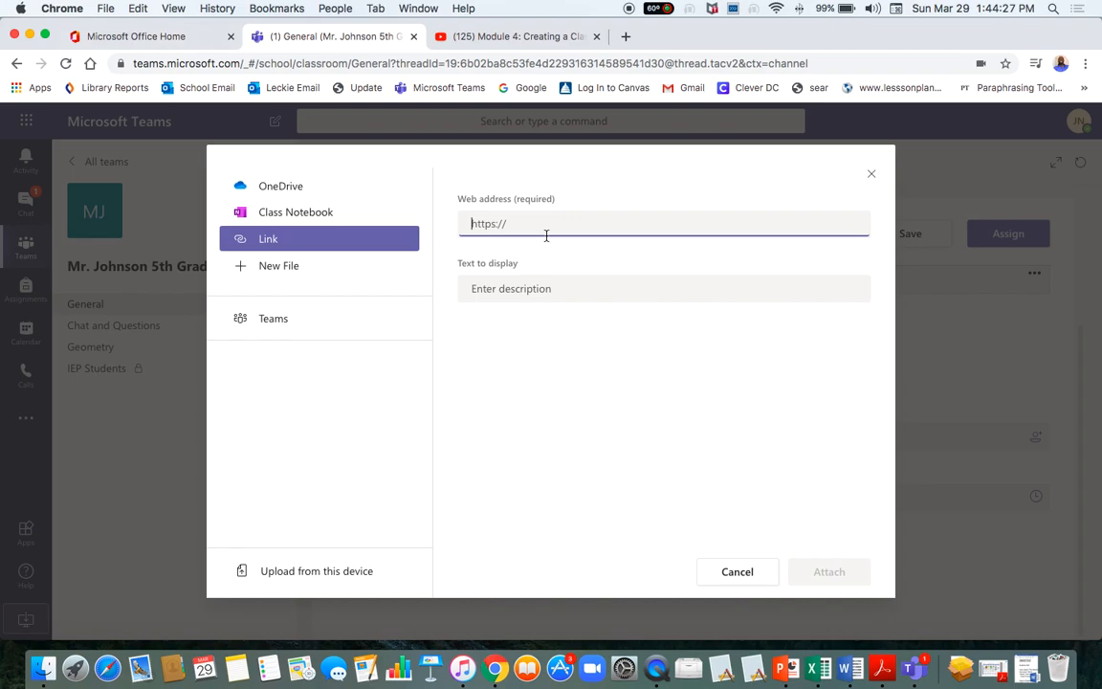
key("super+v")
Set the link's display text to 'Multiplication Lesson Week 3/31-4/2'.
left_click(510, 289)
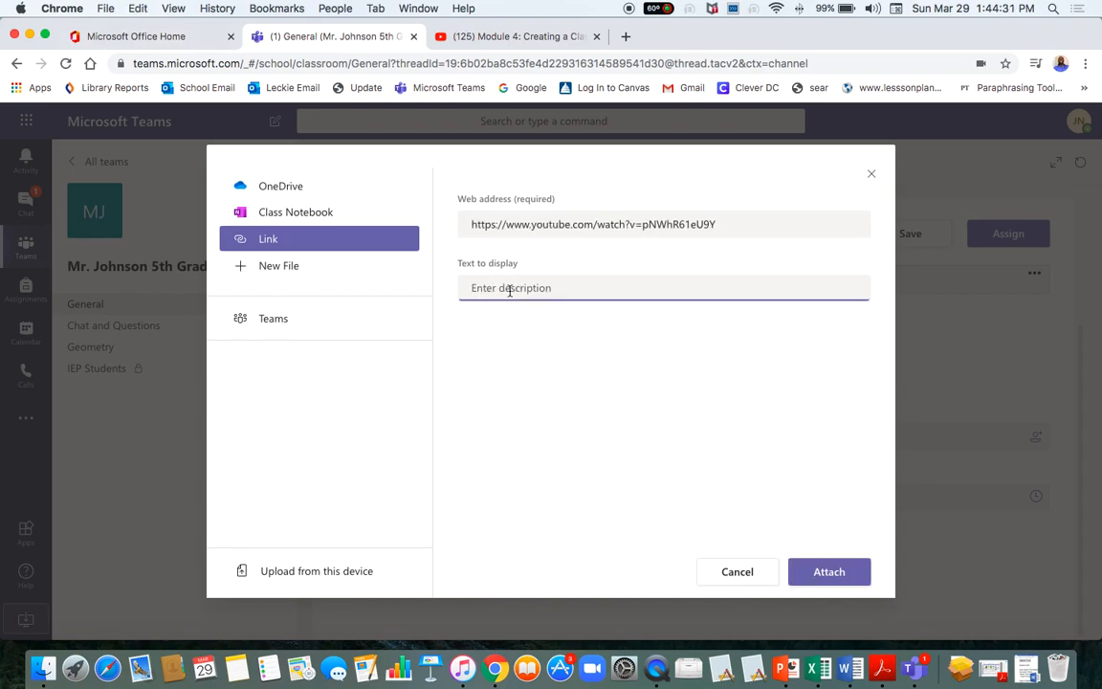
type("Math W")
key("BackSpace")
key("BackSpace")
key("BackSpace")
key("BackSpace")
key("BackSpace")
type("Mult")
type("iplica")
type("tion ")
type("Works")
key("BackSpace")
key("BackSpace")
type("Lesson")
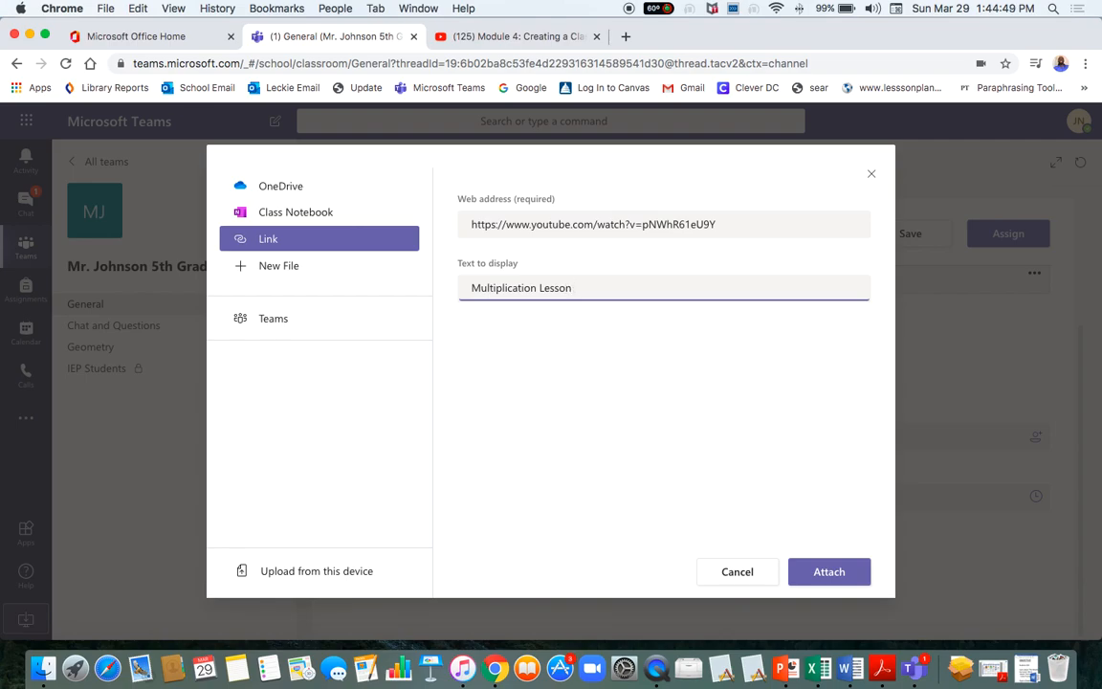
type(" Week 3/31-4/2")
left_click(577, 288)
key("BackSpace")
Attach the YouTube link and scroll the form to confirm both resources are listed.
left_click(824, 576)
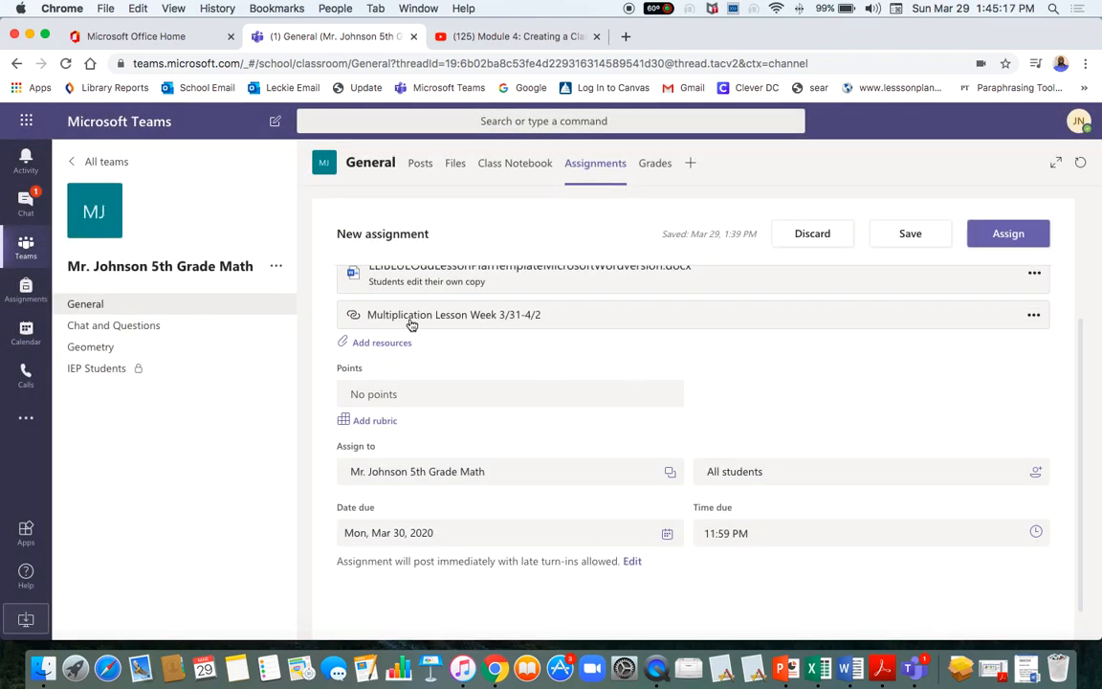
scroll(406, 329, "up", 2)
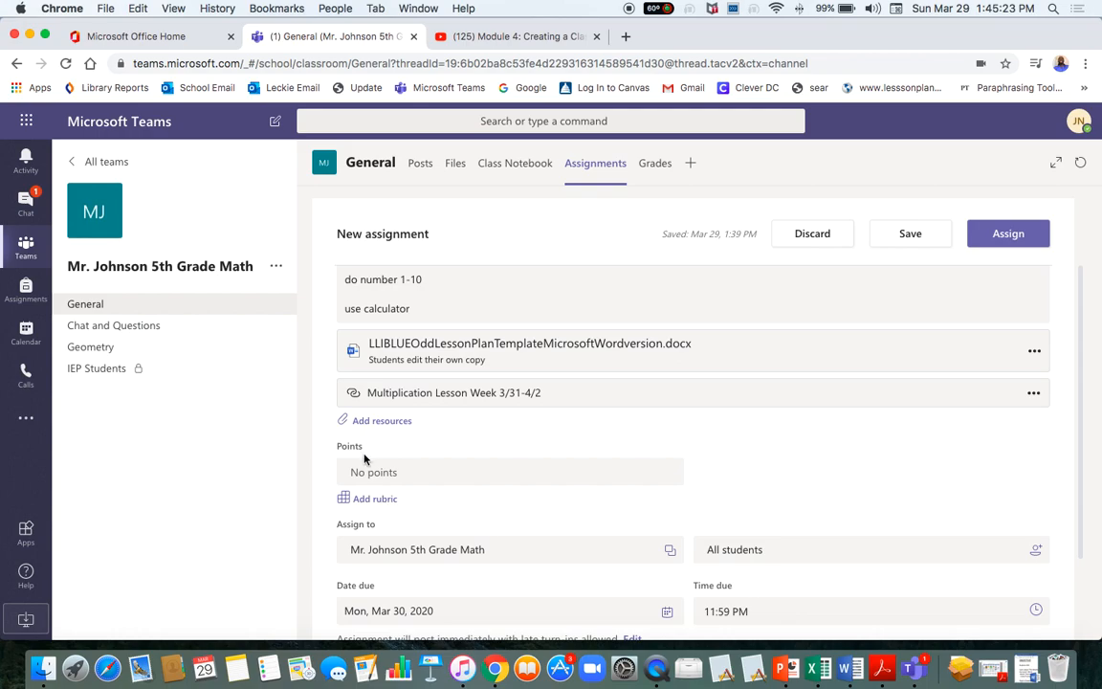
scroll(439, 467, "down", 2)
scroll(438, 467, "down", 1)
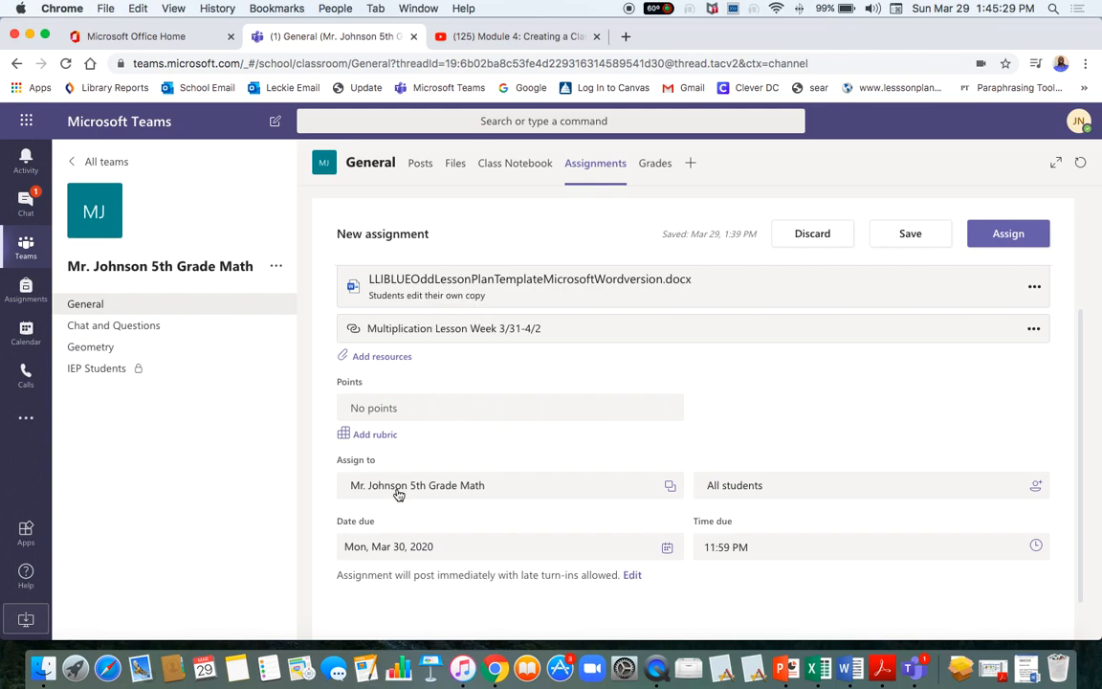
scroll(421, 402, "up", 3)
scroll(421, 394, "down", 4)
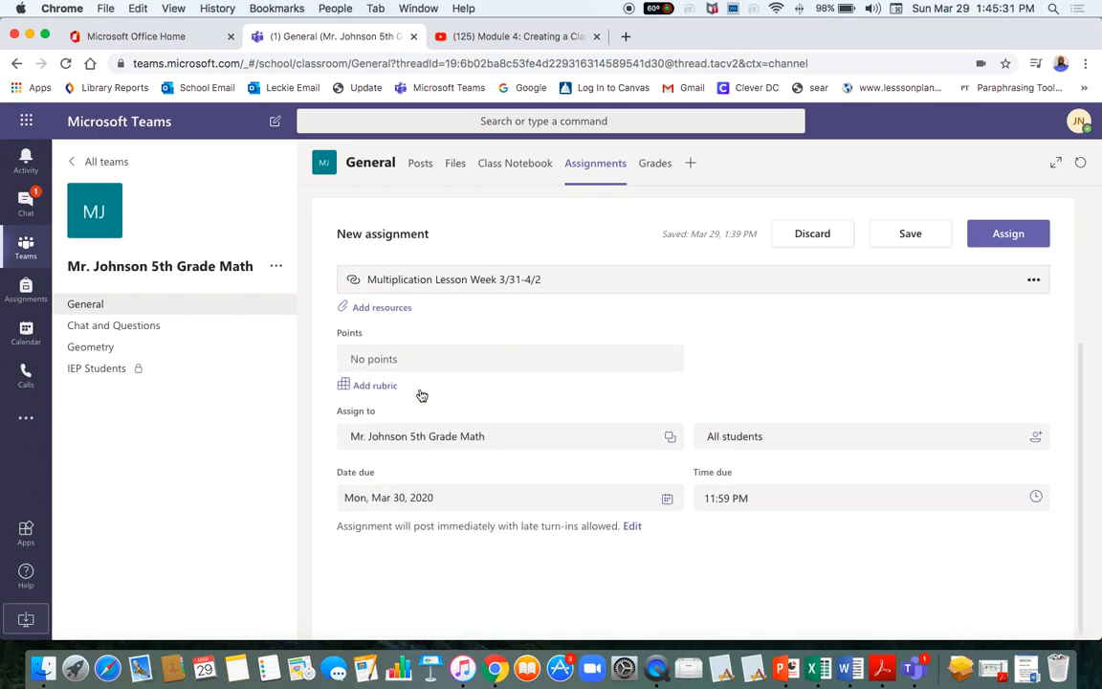
scroll(421, 394, "up", 3)
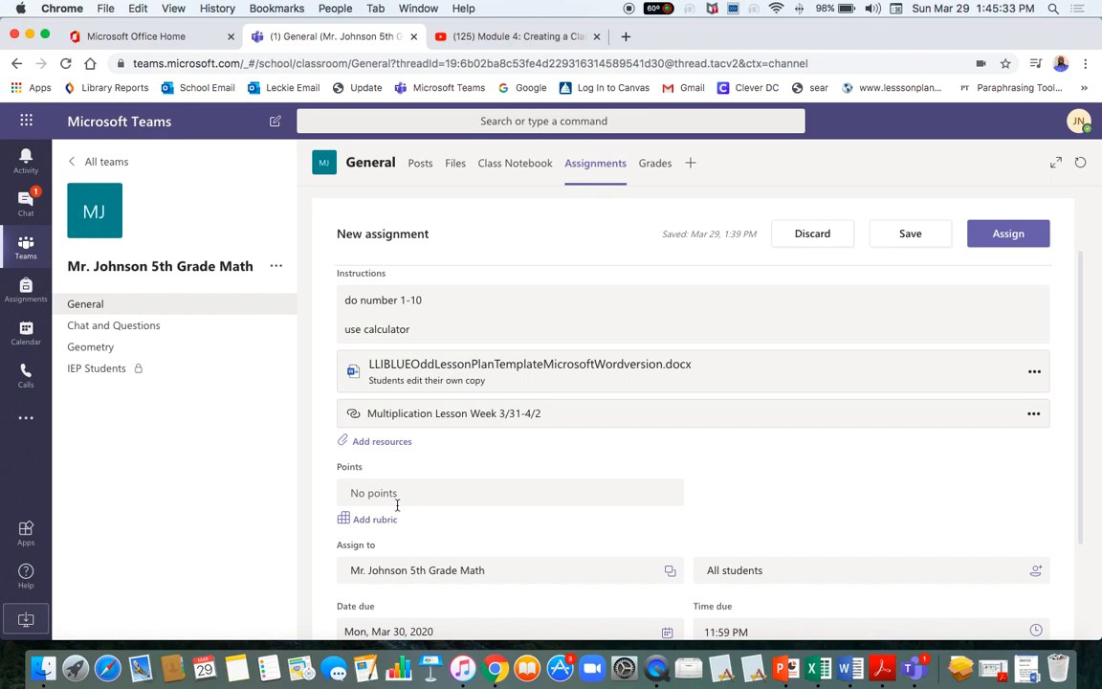
scroll(358, 454, "down", 2)
Add a new rubric to the assignment and title it 'Math Worksheet #5'.
left_click(373, 442)
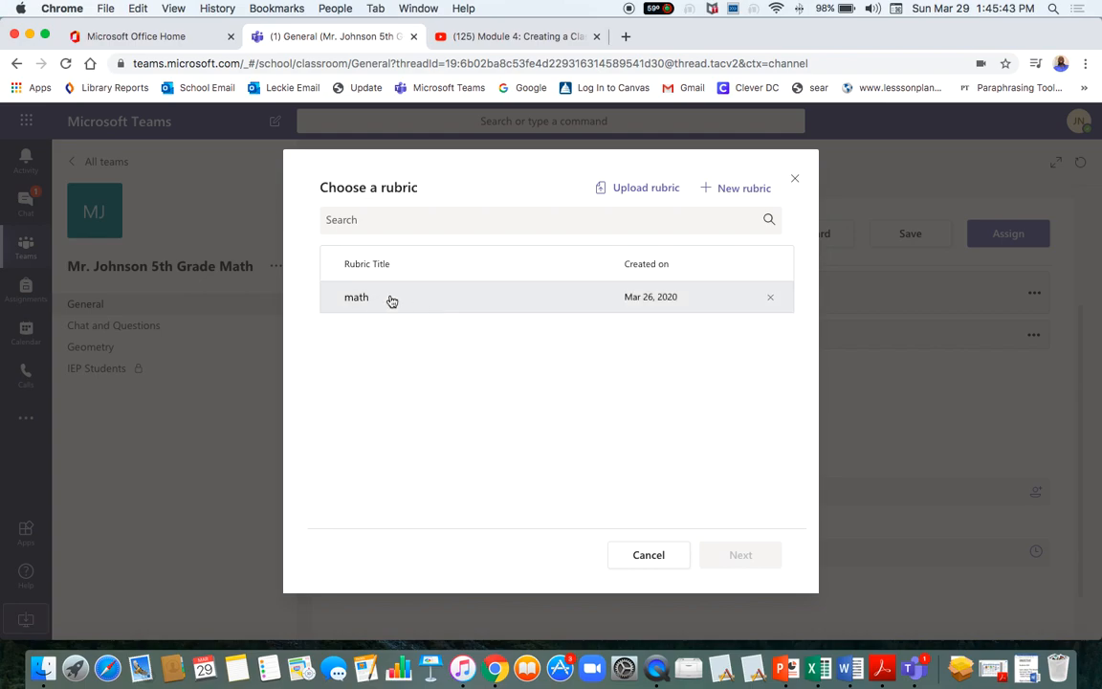
left_click(719, 196)
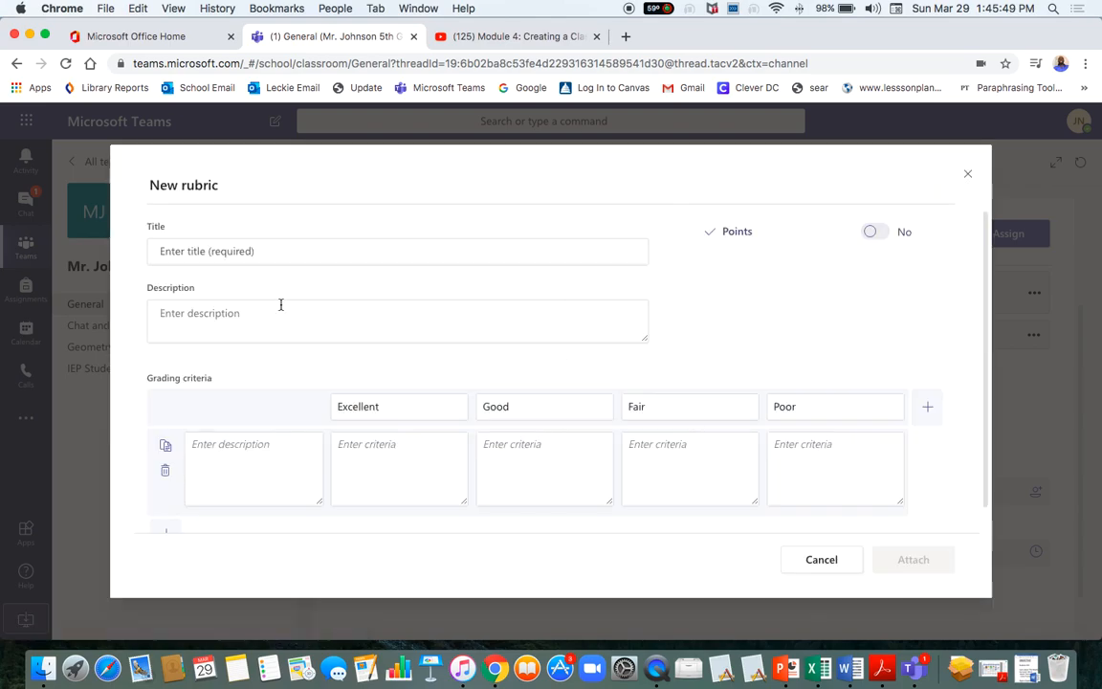
left_click(210, 260)
type("Math Wo")
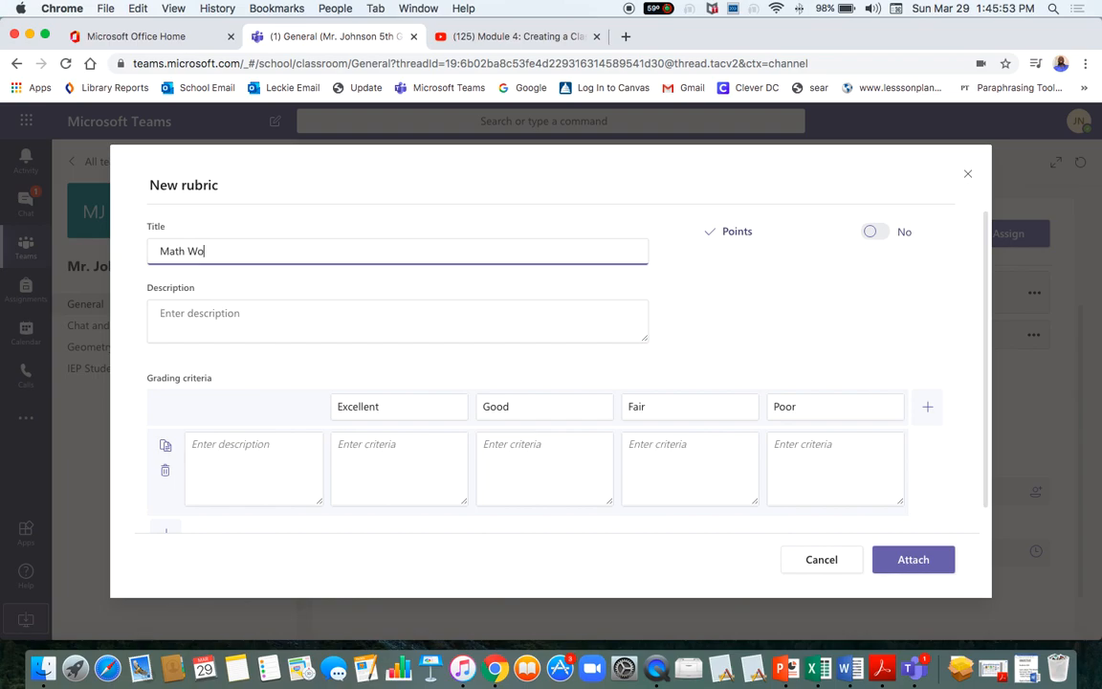
type("rksheet #5")
left_click(205, 329)
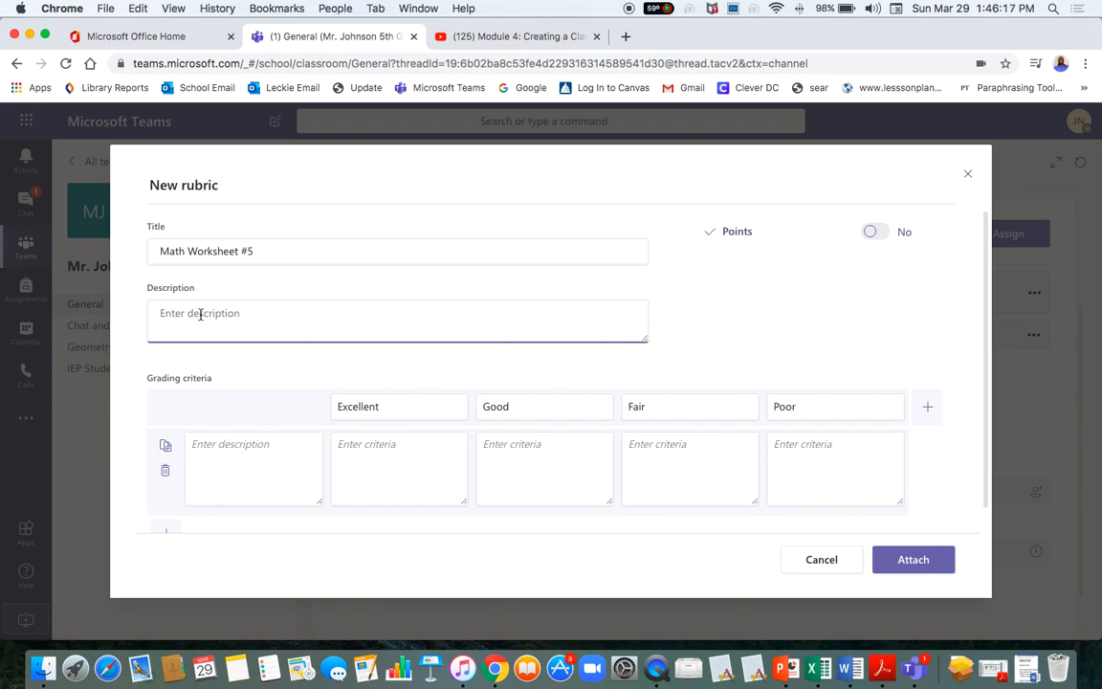
Turn on rubric point values and give the criterion a 100% weight.
left_click(218, 450)
left_click(407, 458)
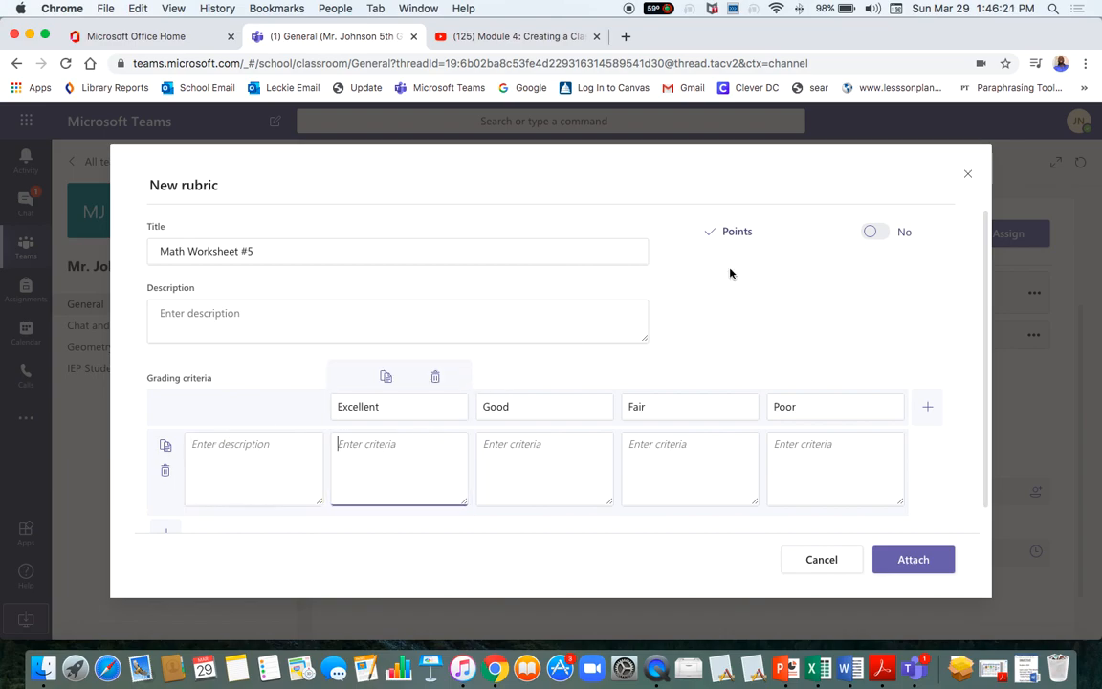
left_click(871, 232)
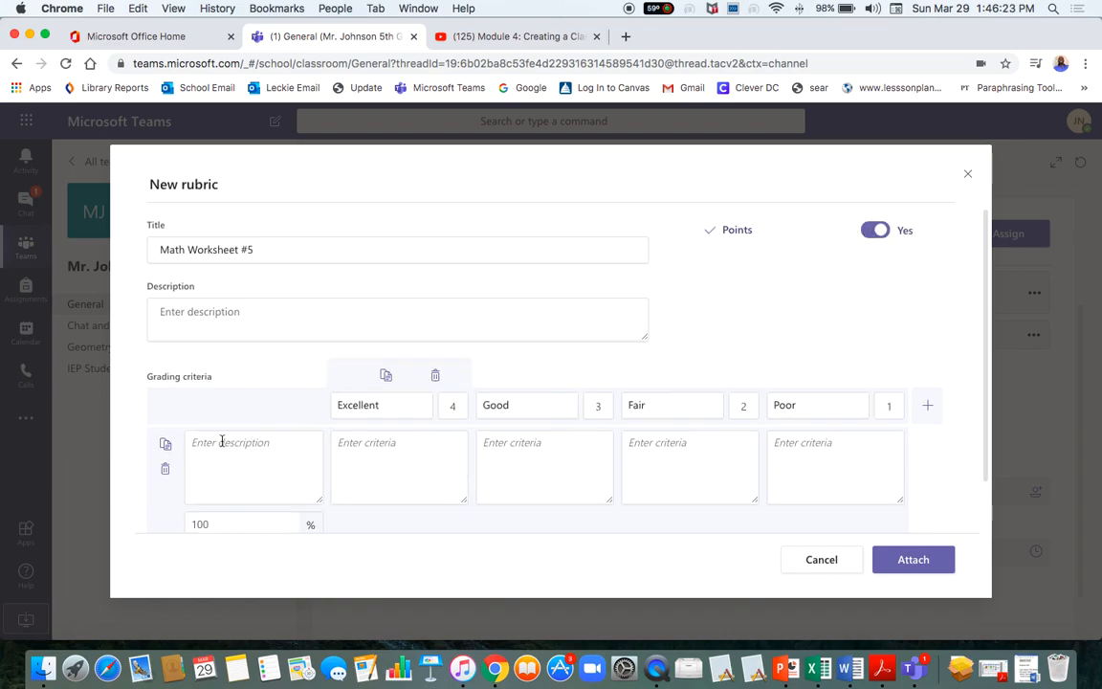
left_click(221, 525)
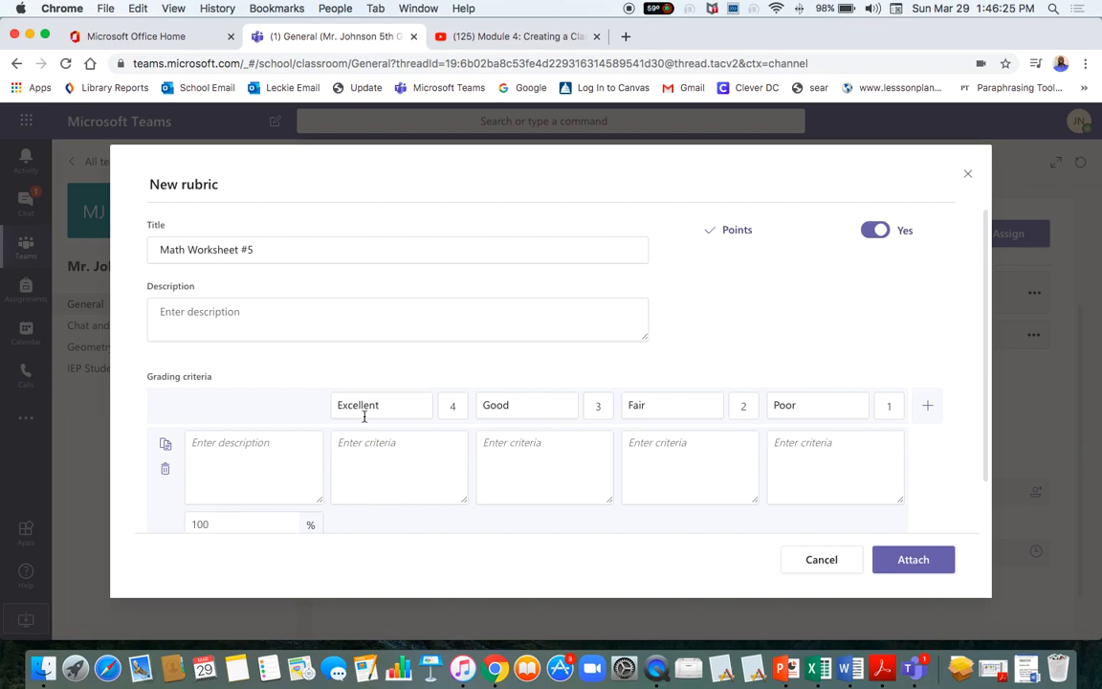
left_click(877, 231)
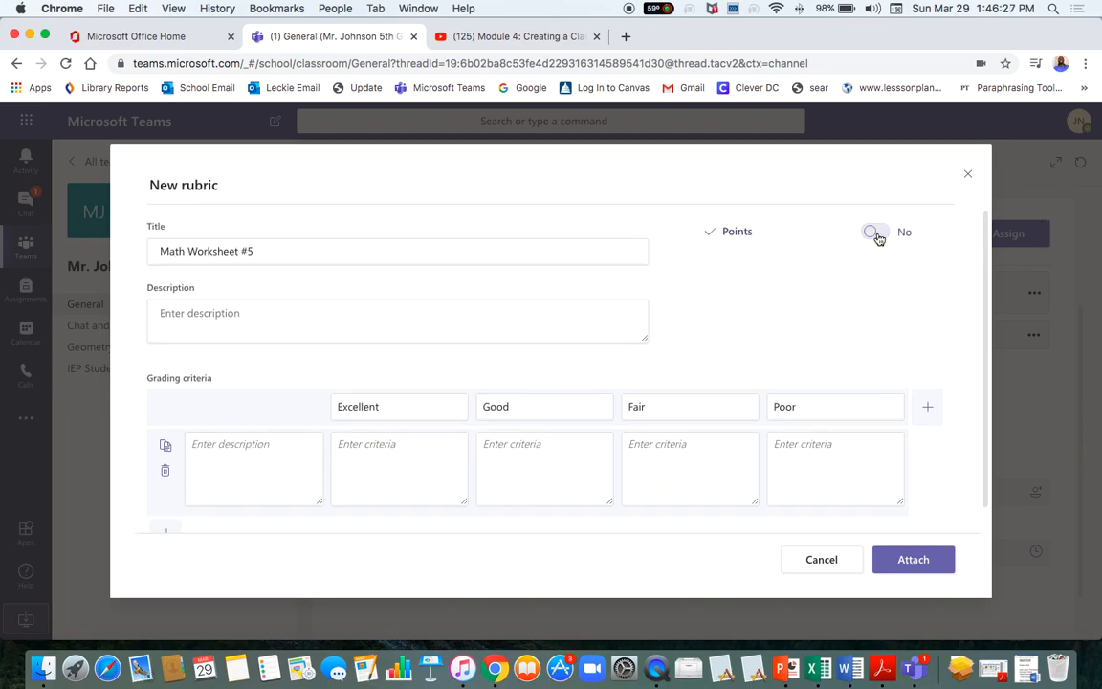
left_click(876, 233)
left_click(211, 522)
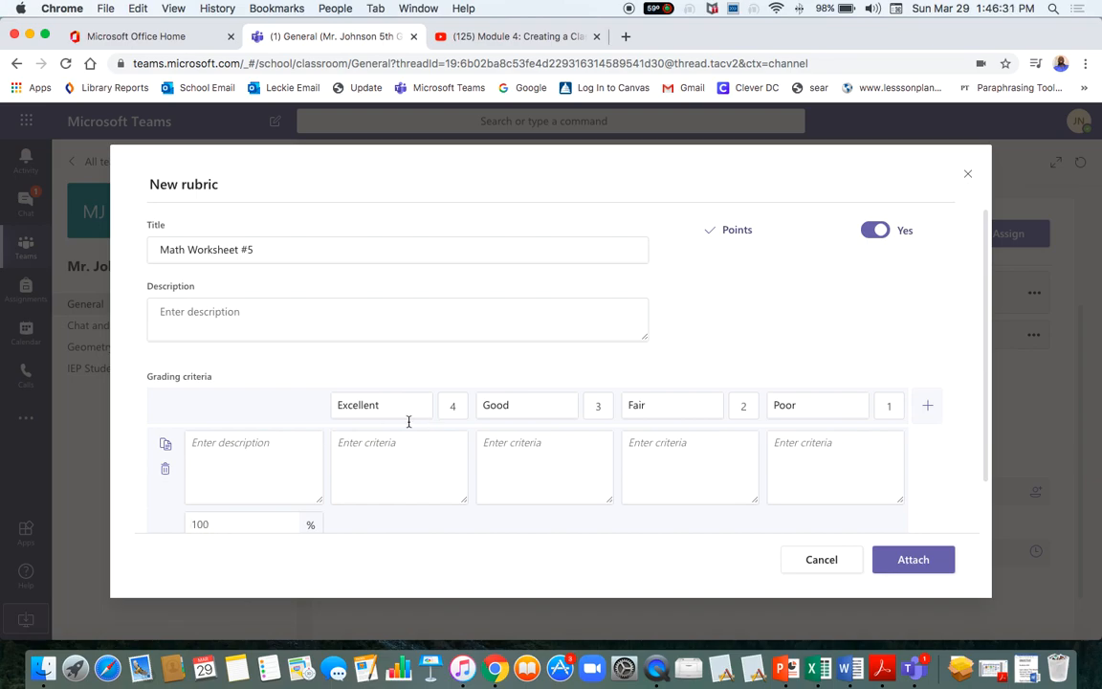
Edit the Excellent and Good levels, then attach the Math Worksheet #5 rubric for 100 points.
left_click(381, 474)
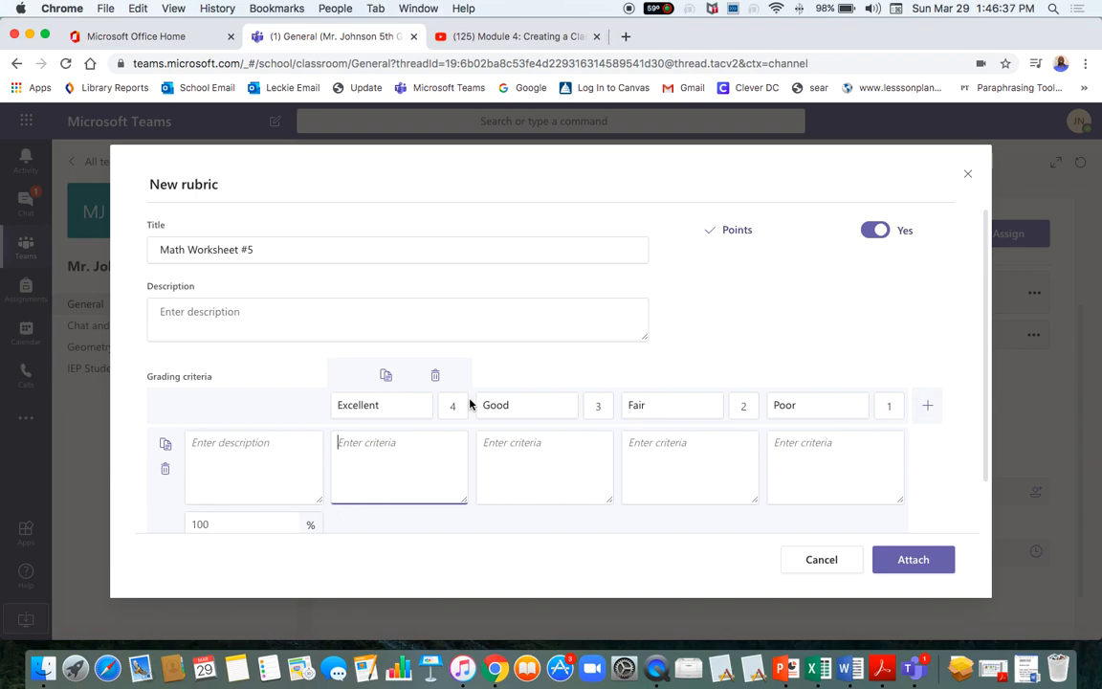
left_click(411, 408)
left_click(601, 406)
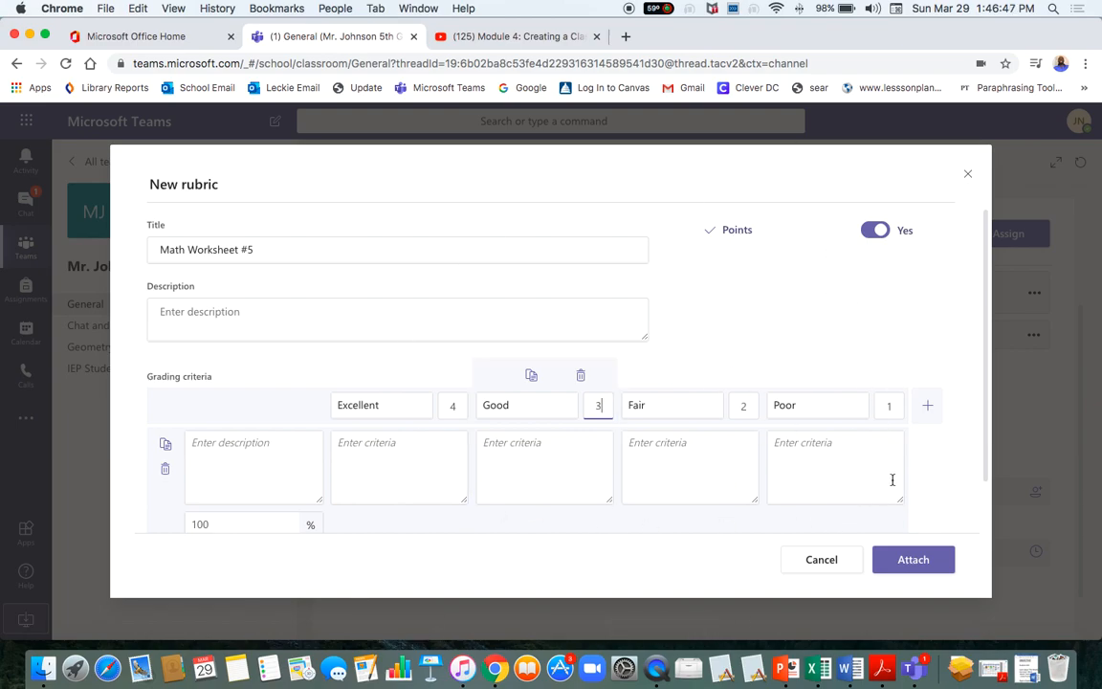
left_click(391, 478)
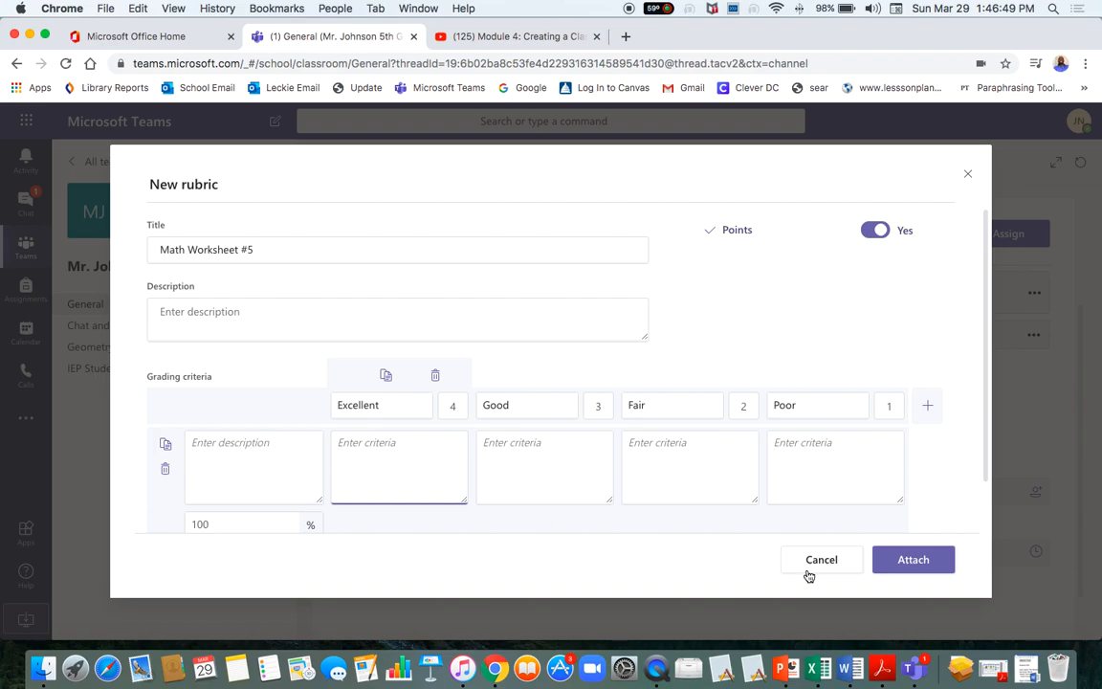
left_click(909, 558)
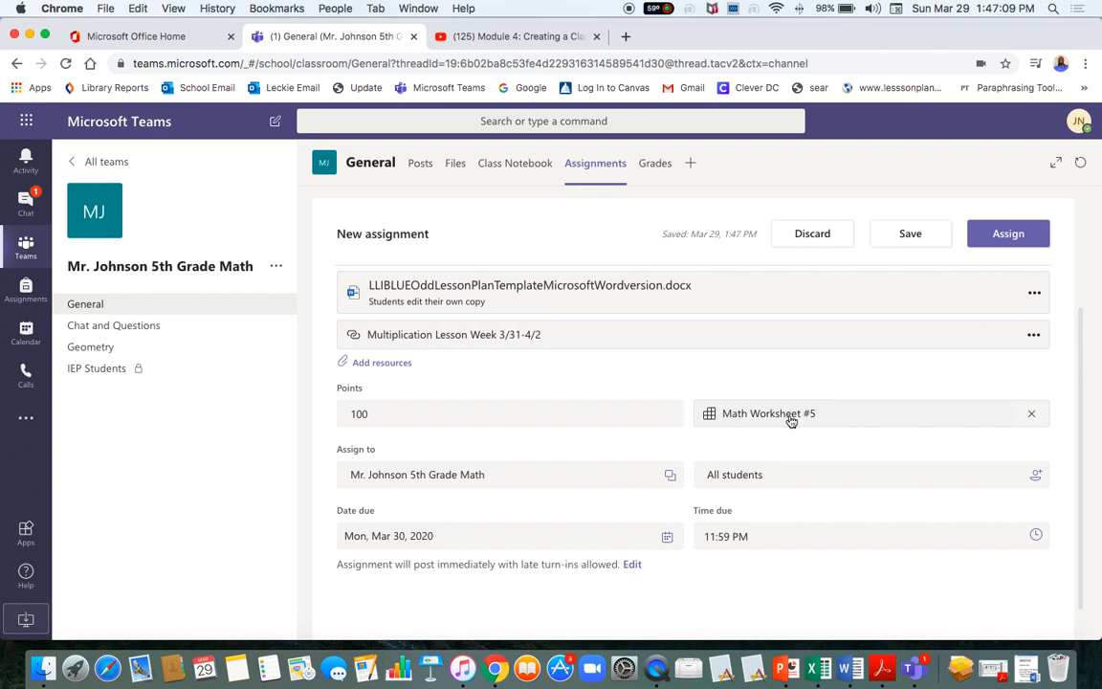
Set the due date to Friday, April 3, 2020 and decline the incoming call.
left_click(383, 424)
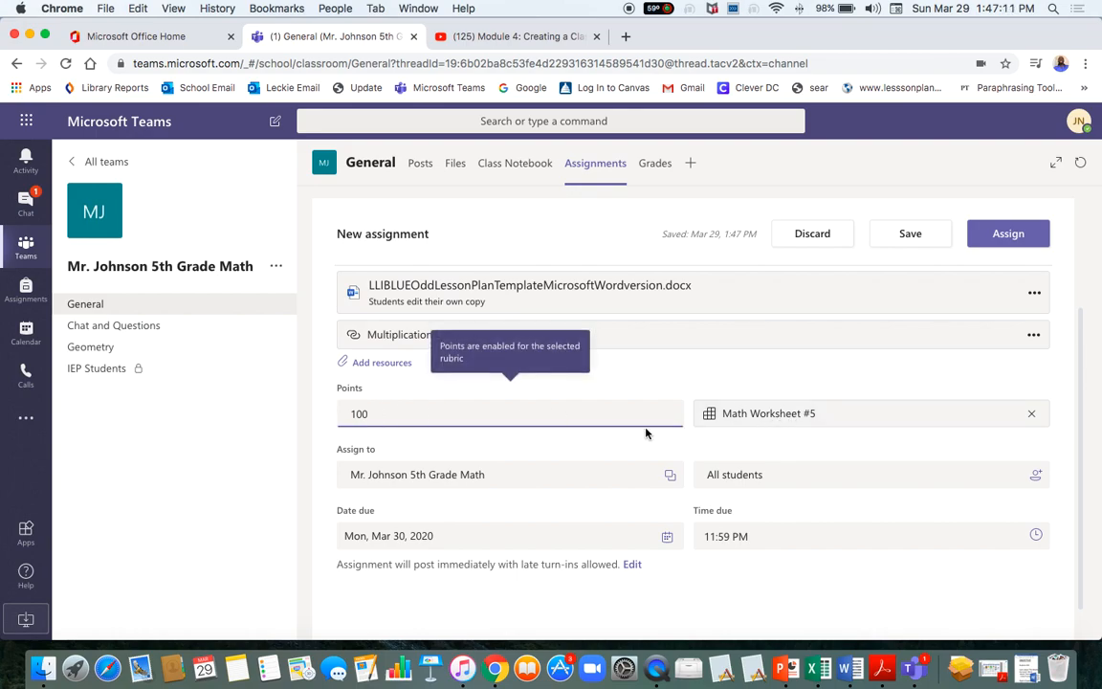
left_click(567, 466)
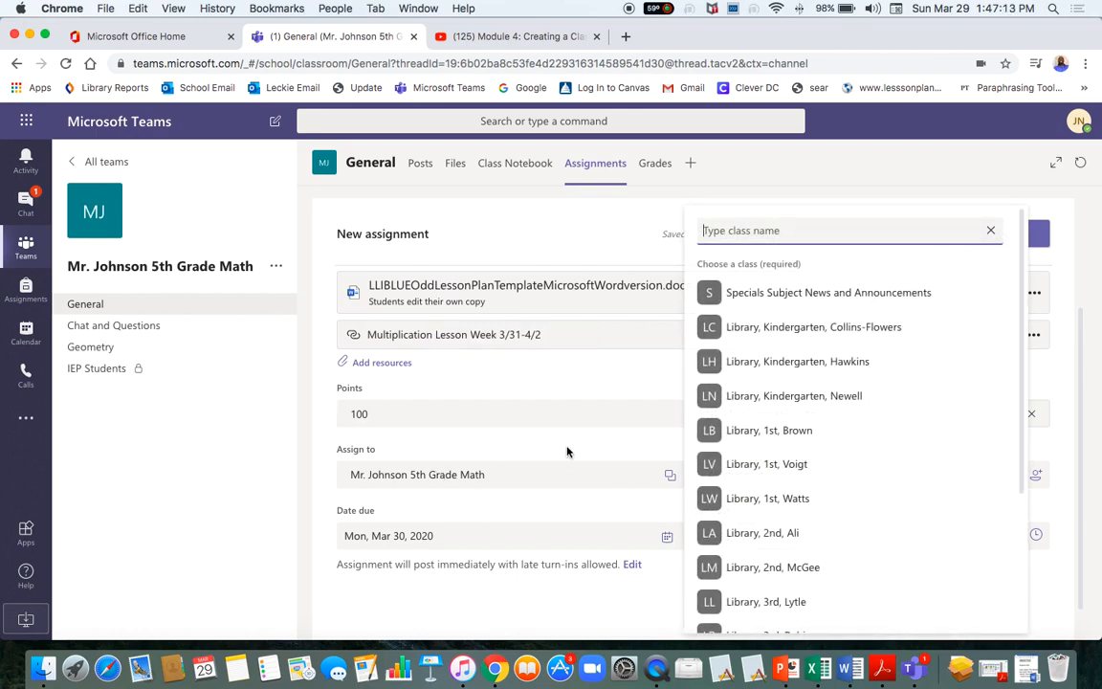
left_click(563, 454)
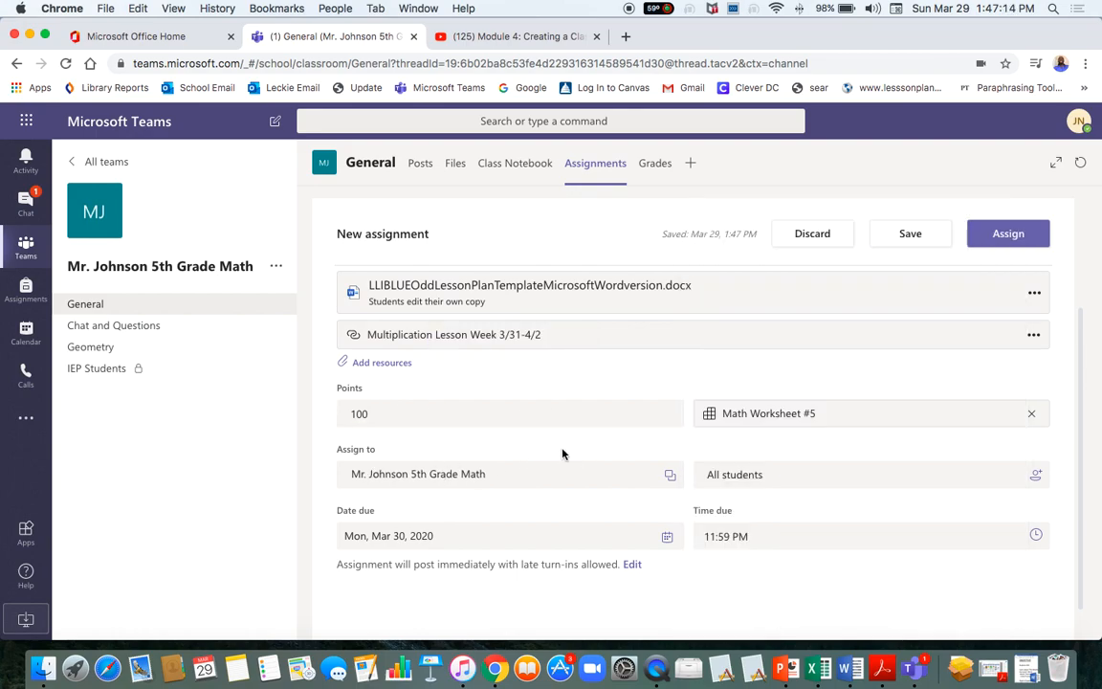
left_click(668, 536)
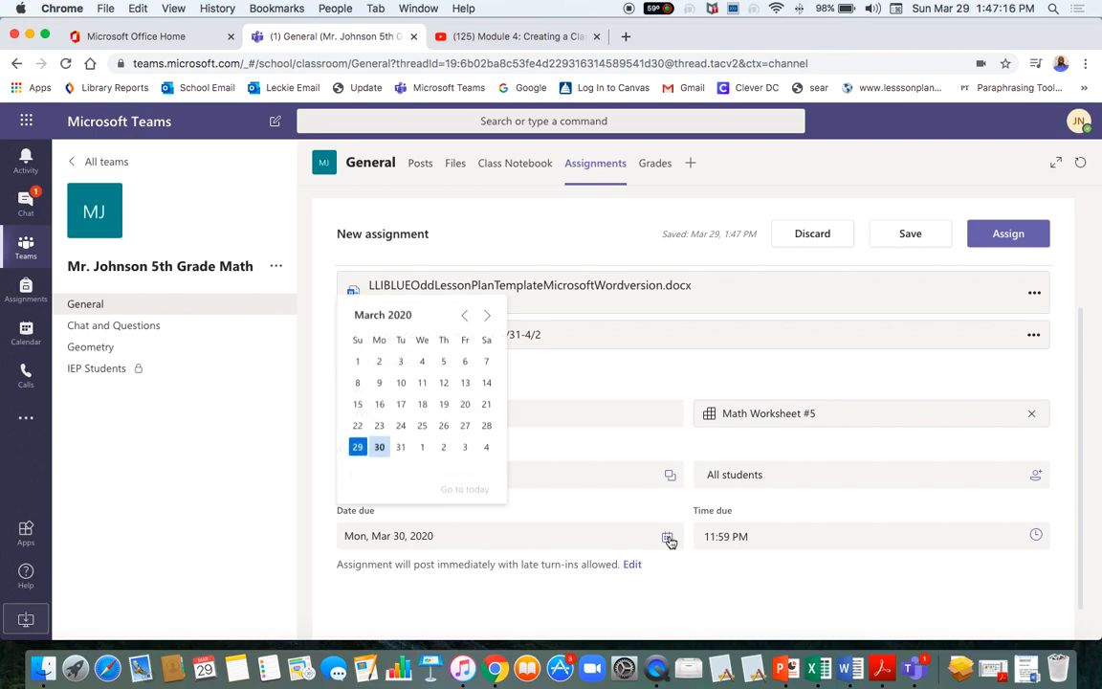
left_click(464, 449)
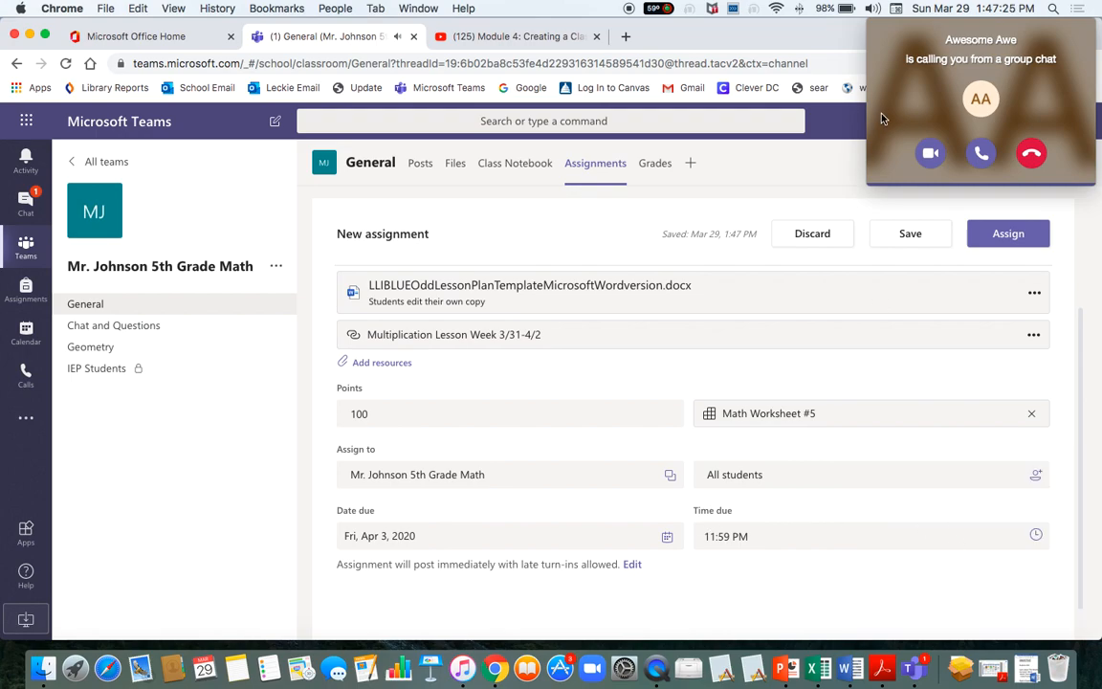
left_click(1031, 153)
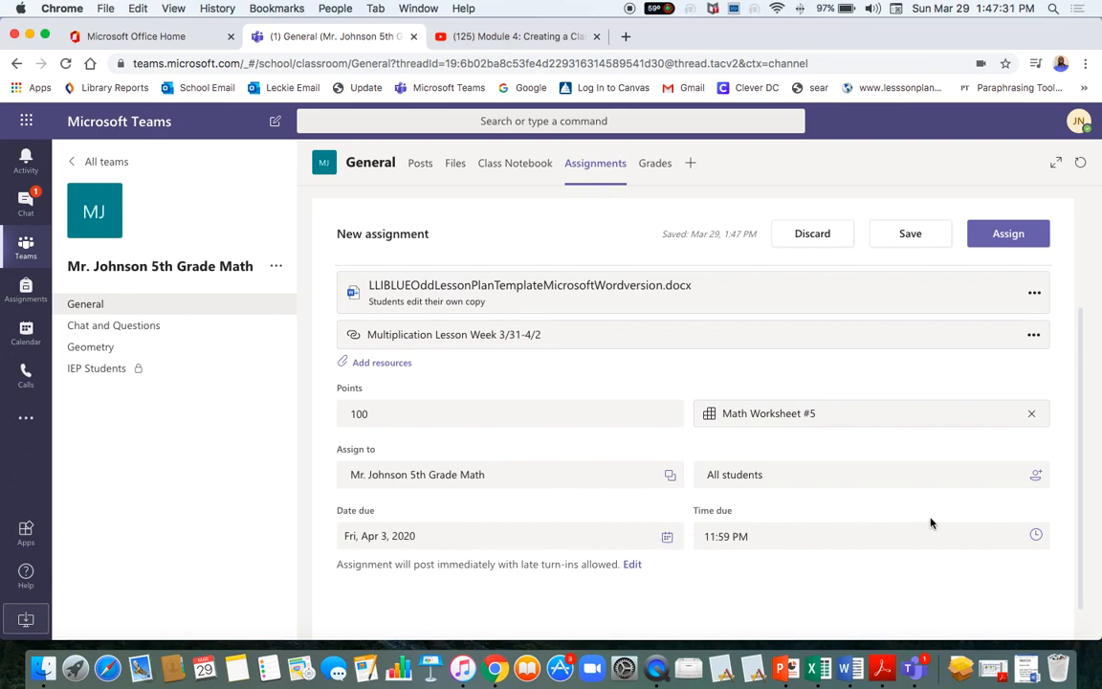
left_click(1038, 534)
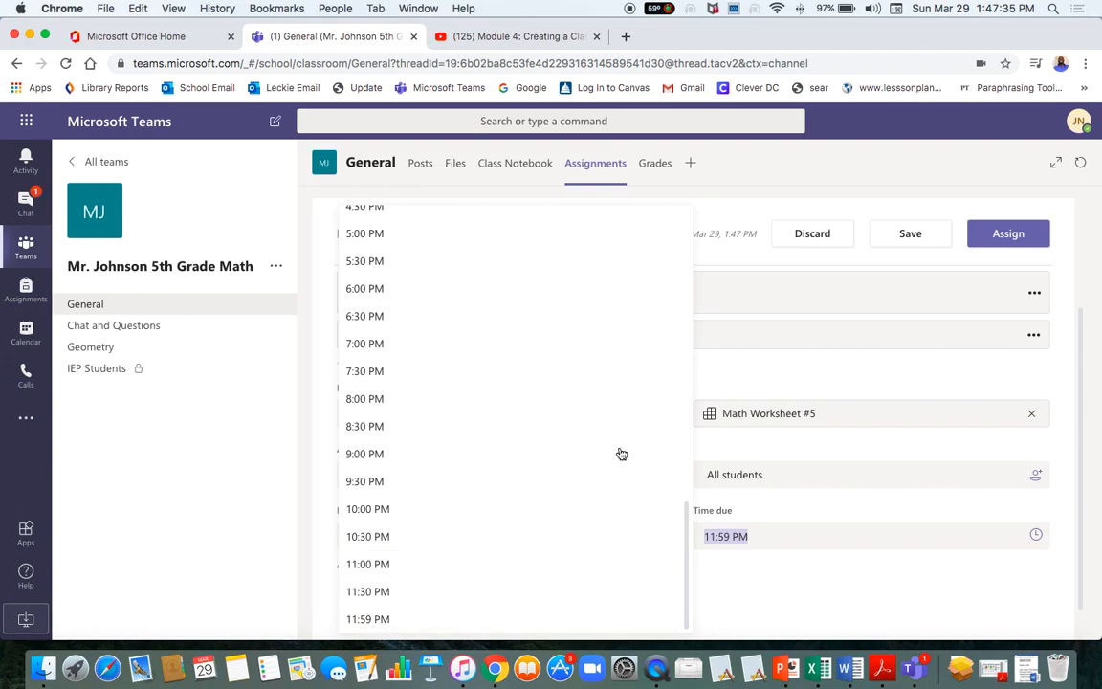
Keep the assignment's due time at 11:59 PM.
left_click(902, 537)
left_click(881, 602)
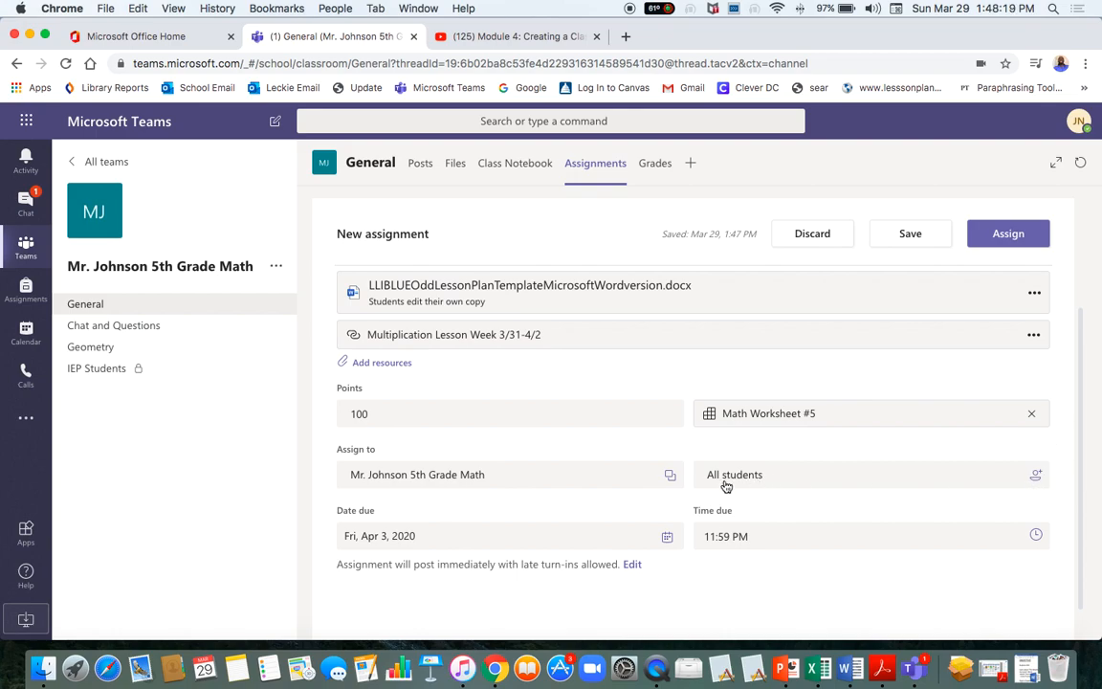
Check the student list, leaving the assignment for all students.
left_click(1034, 478)
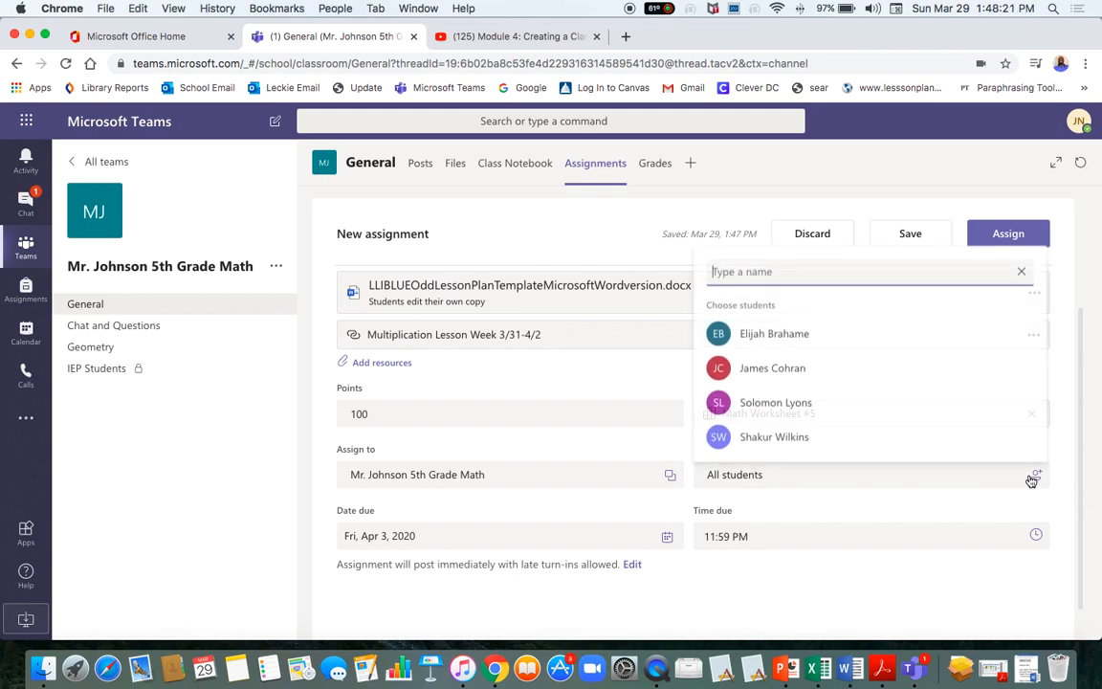
scroll(886, 387, "down", 1)
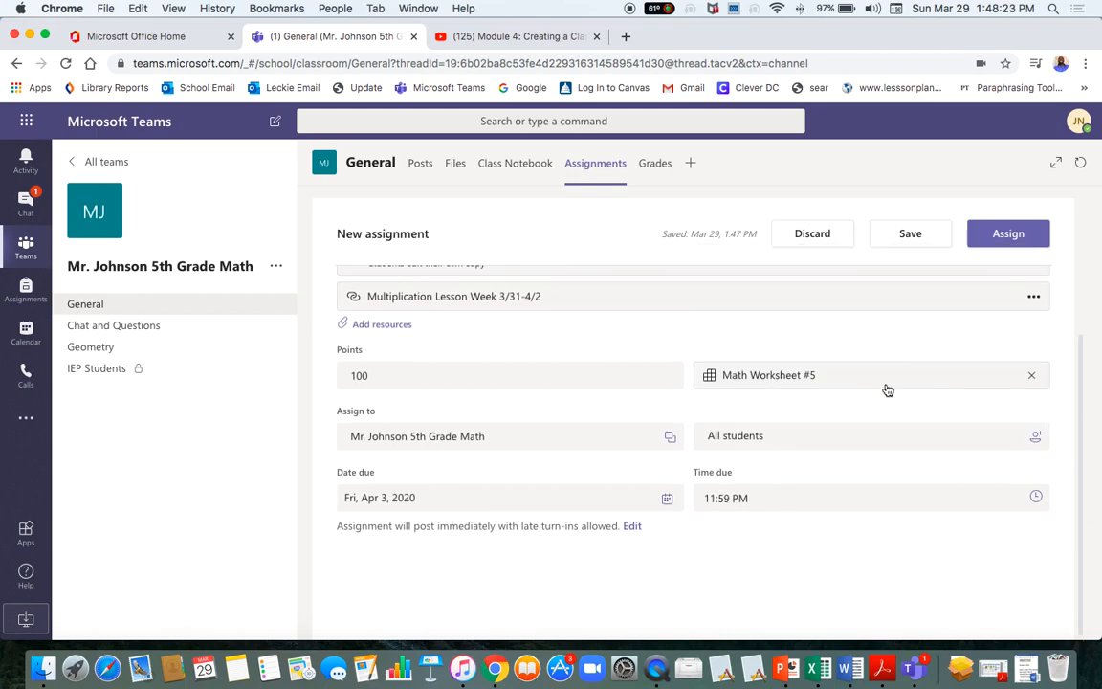
left_click(1036, 439)
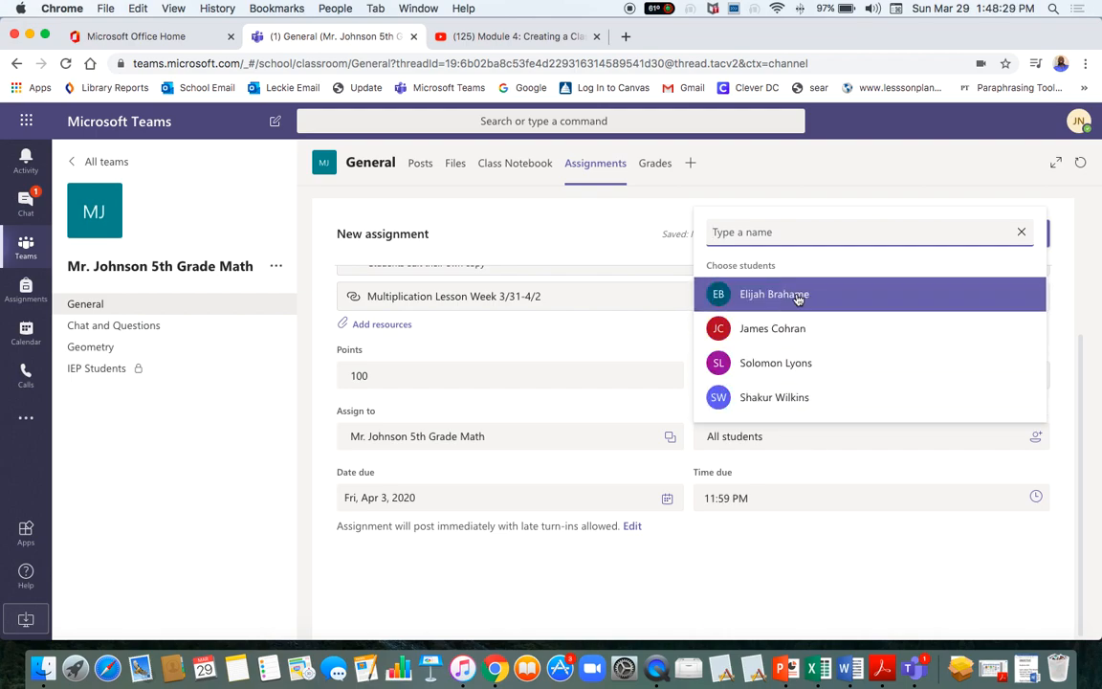
left_click(729, 505)
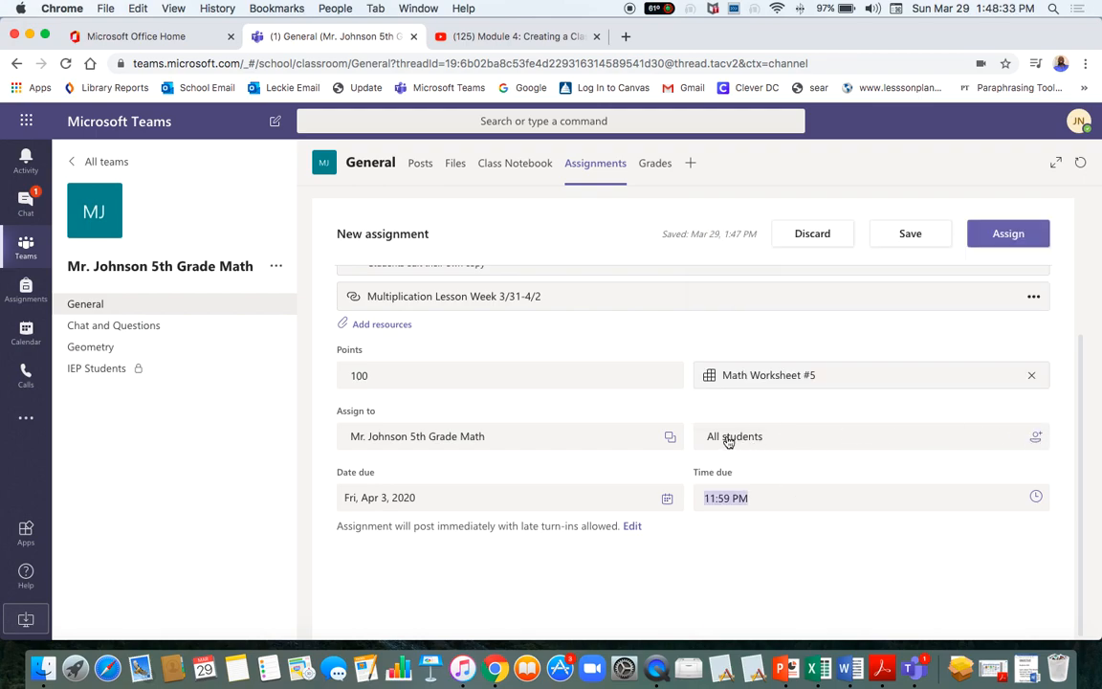
Add both 5th-grade Library classes so the assignment goes to 3 classes.
left_click(670, 437)
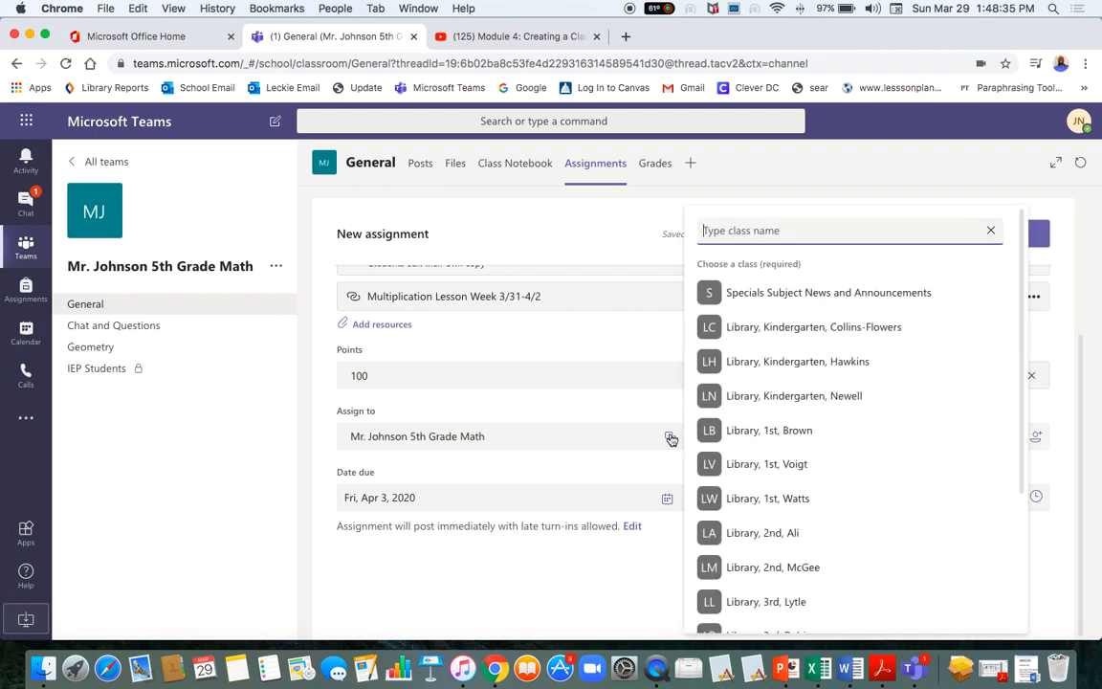
scroll(853, 573, "down", 5)
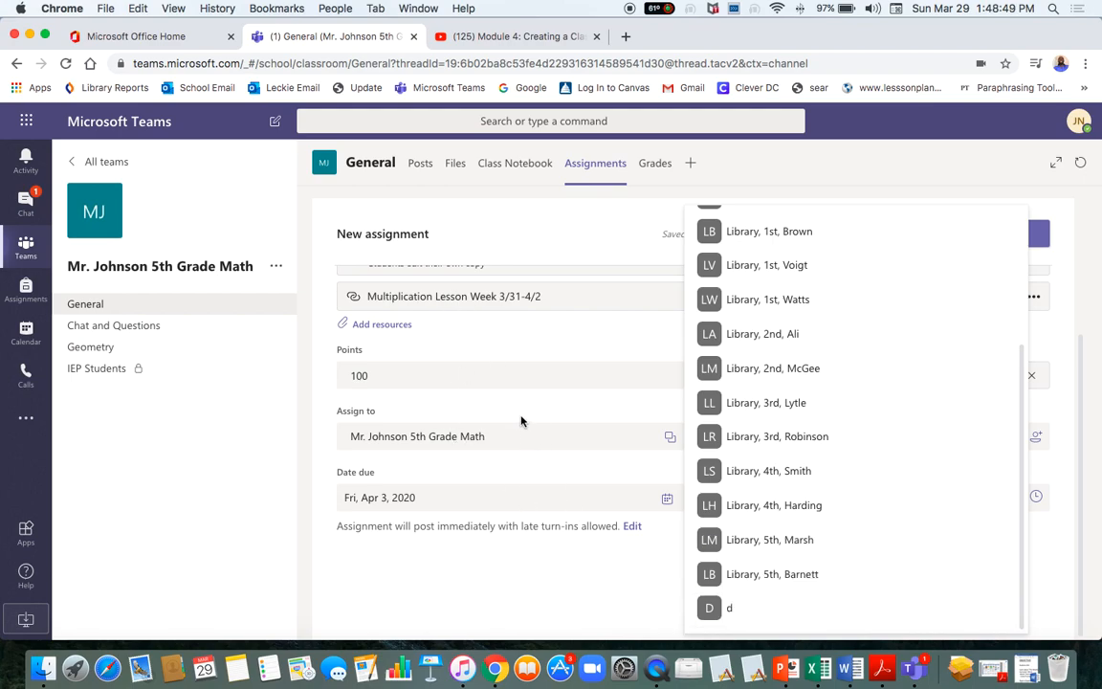
left_click(758, 553)
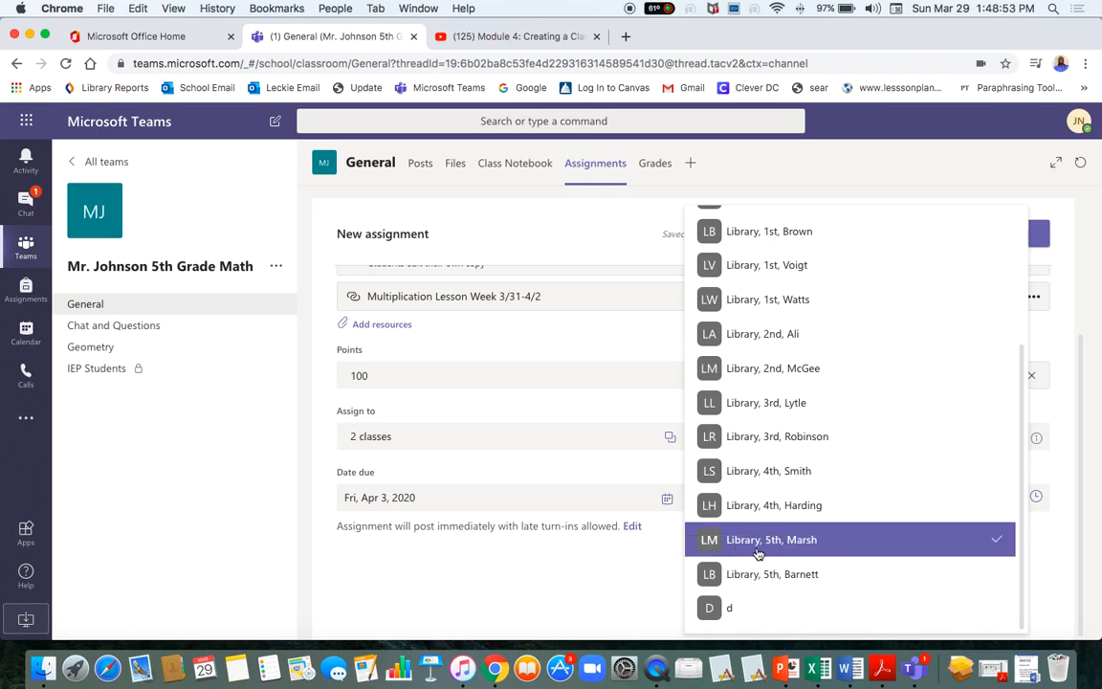
left_click(995, 574)
scroll(899, 444, "down", 4)
Clear the two Library classes, leaving only the 5th Grade Math class.
left_click(583, 618)
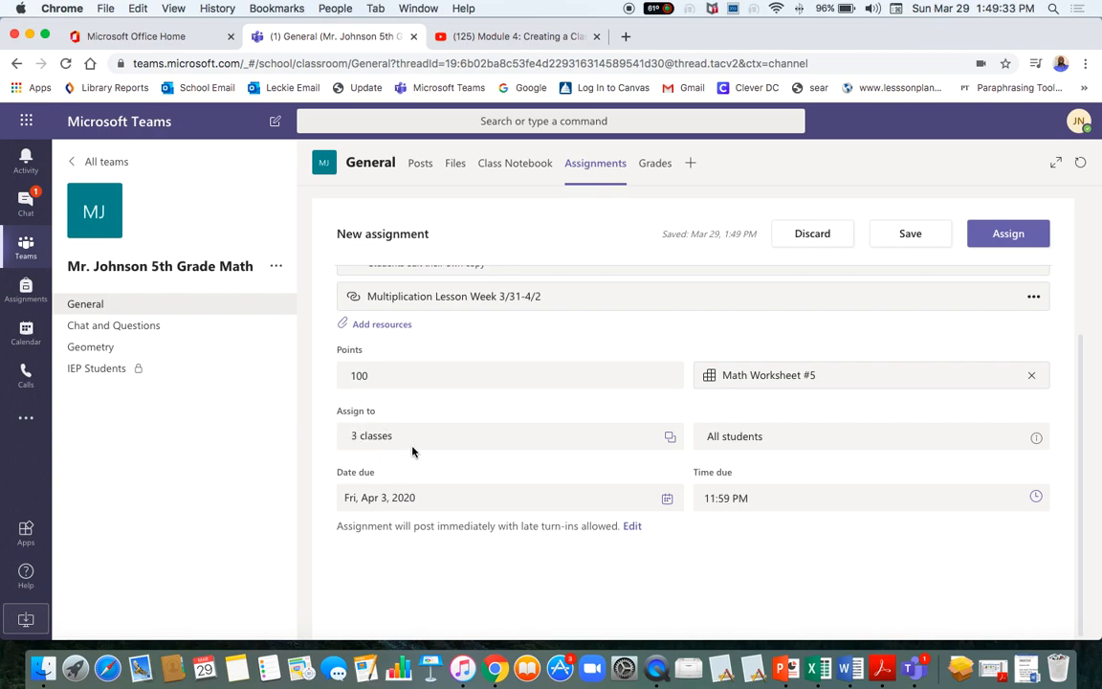
mouse_move(1035, 440)
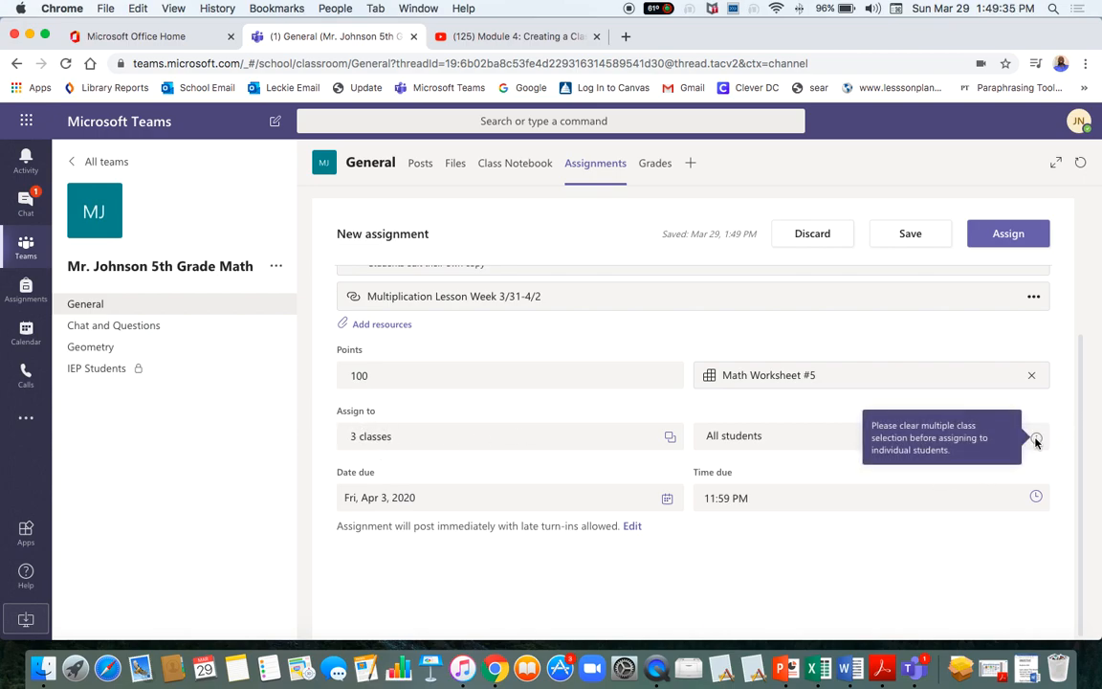
left_click(670, 441)
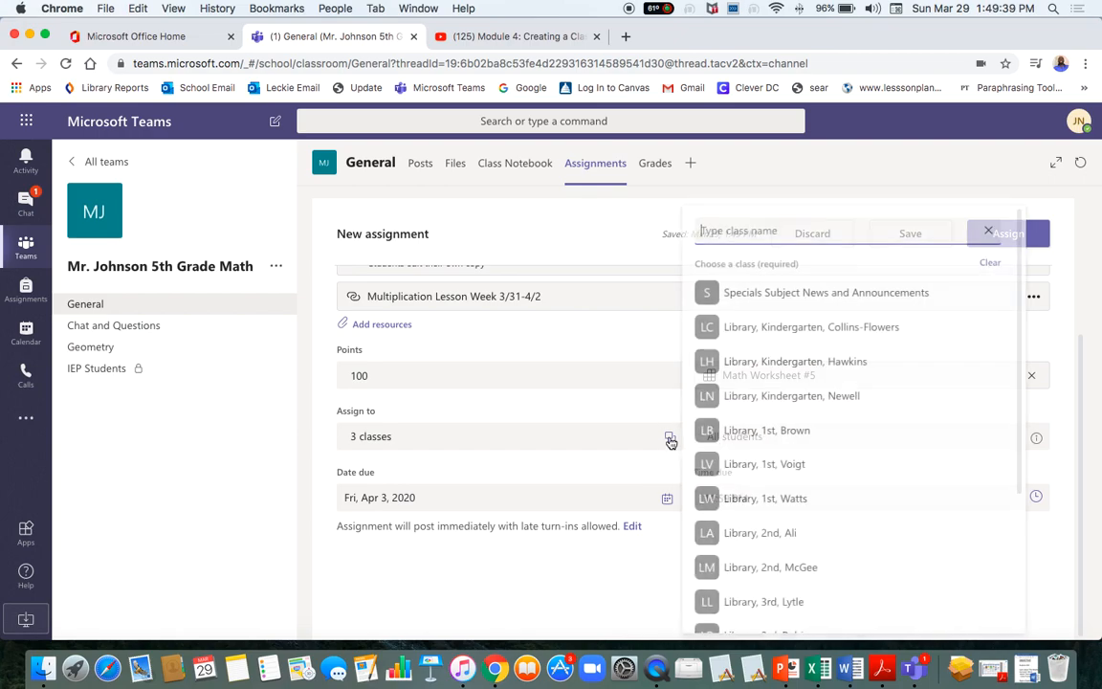
left_click(613, 559)
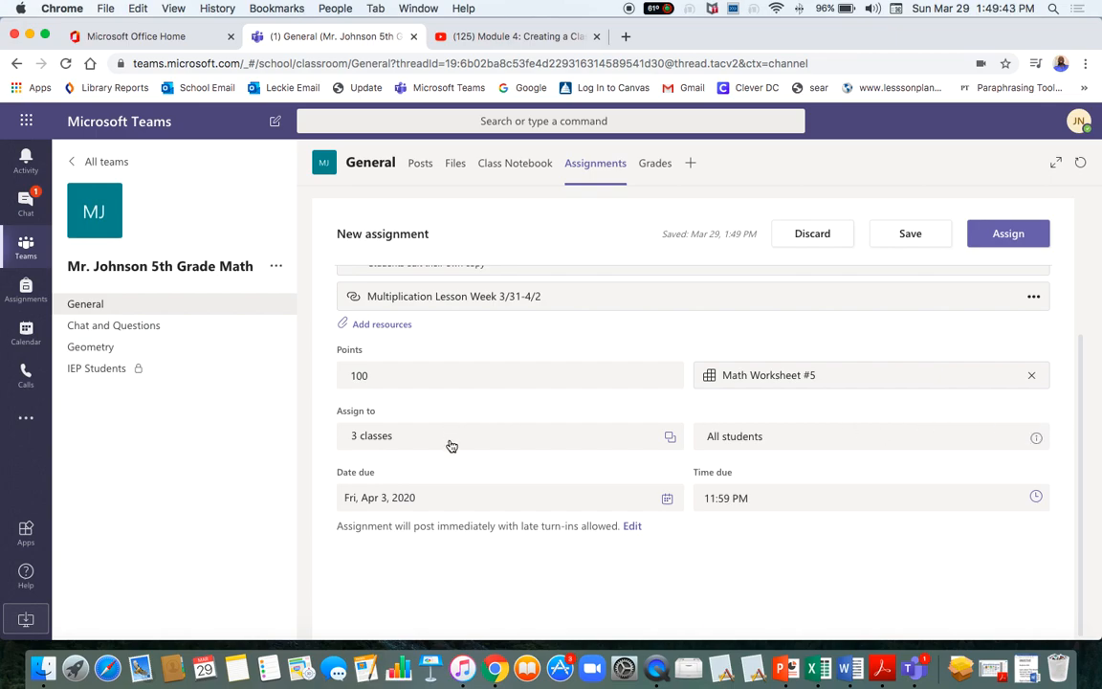
left_click(670, 437)
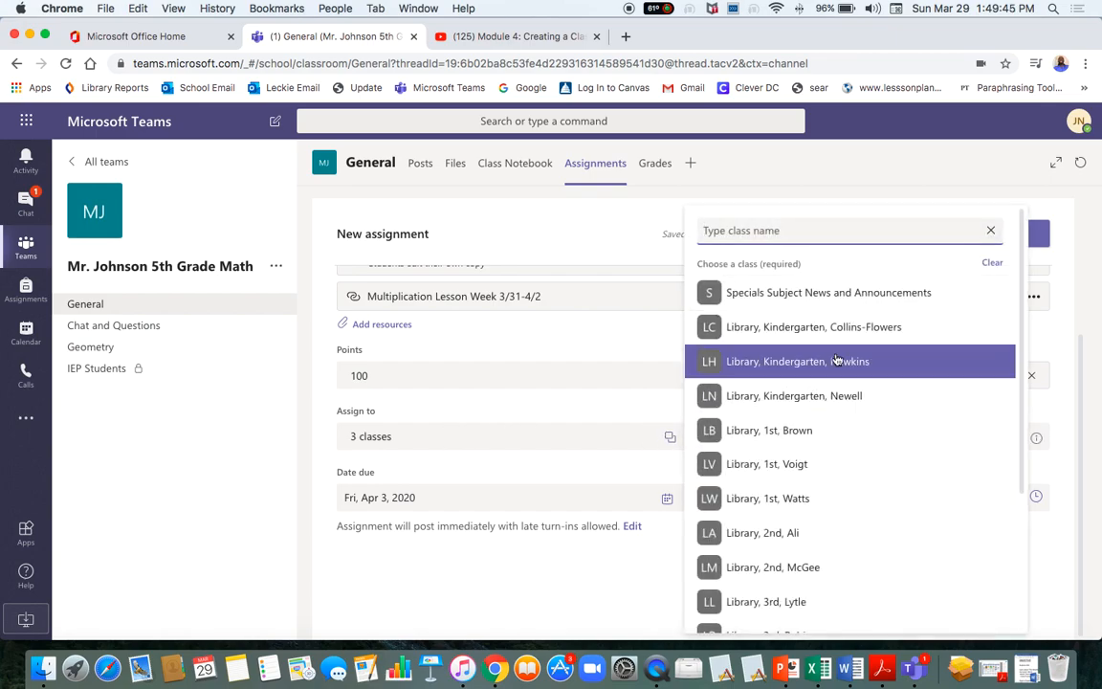
scroll(837, 360, "up", 3)
scroll(979, 571, "down", 3)
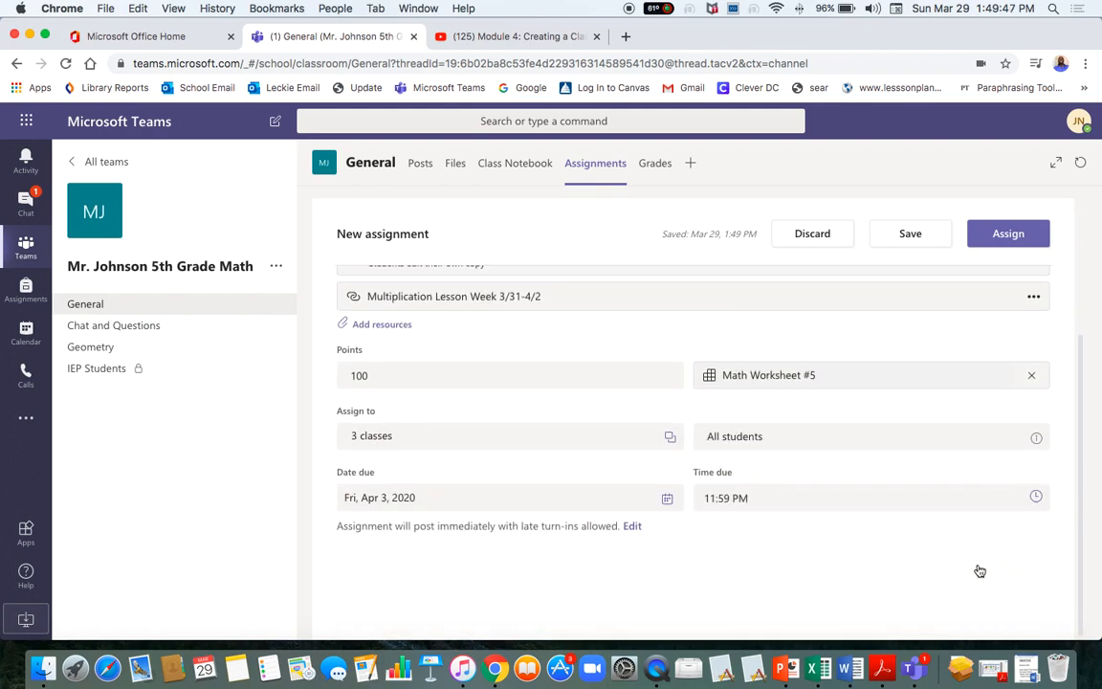
left_click(669, 437)
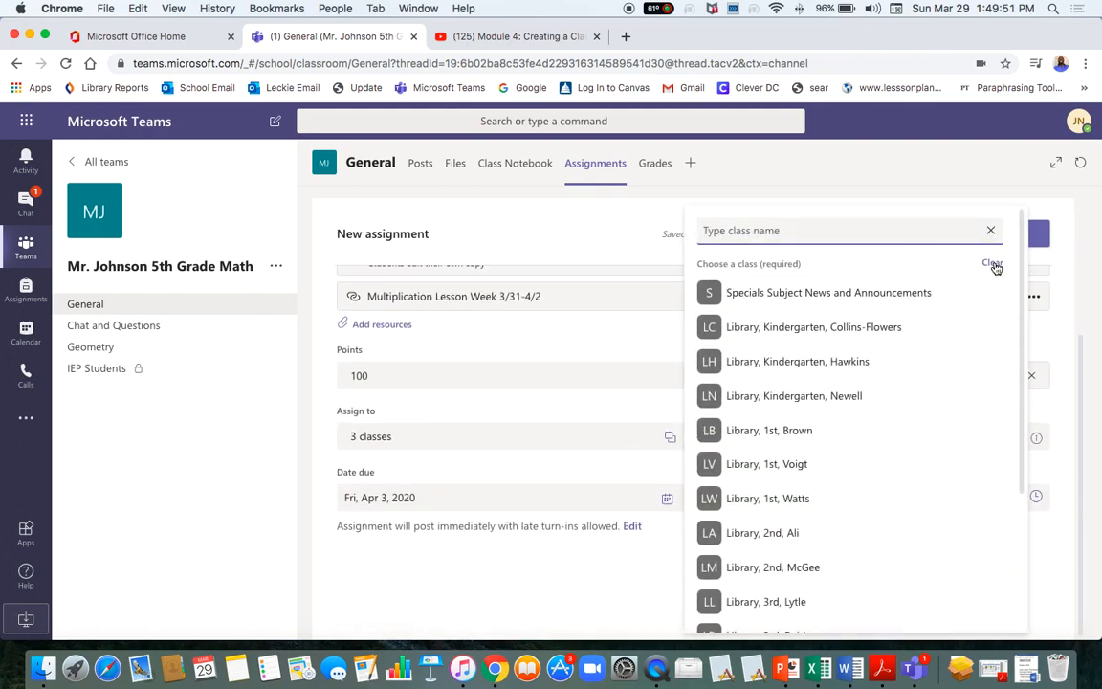
left_click(993, 264)
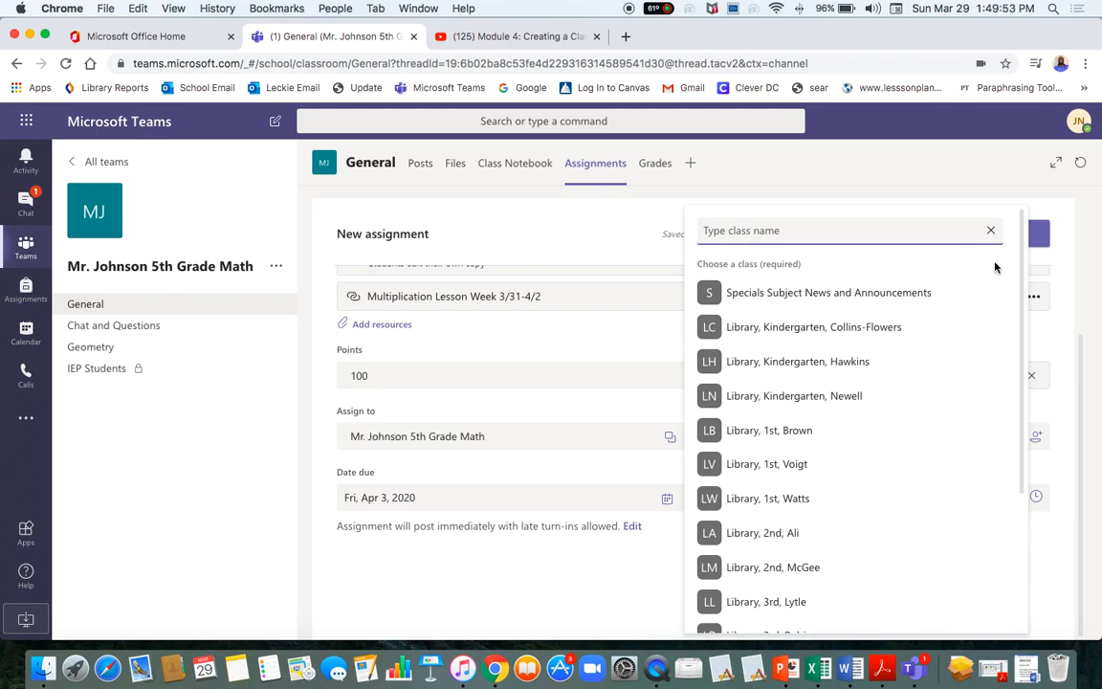
left_click(532, 582)
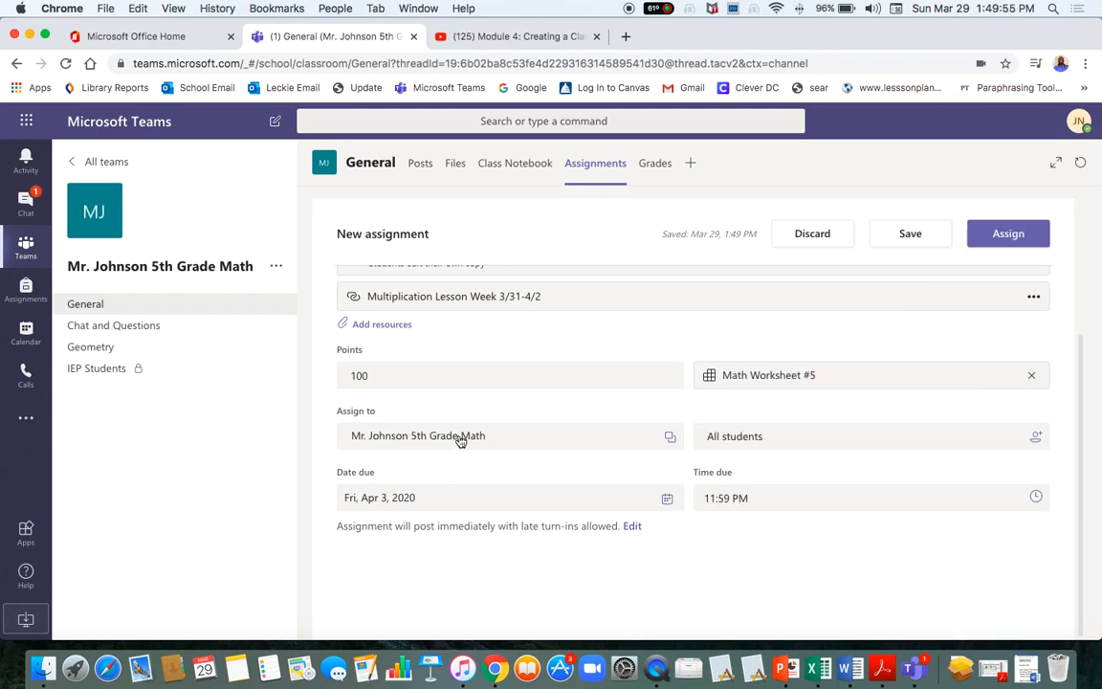
Try assigning to two individual students, then revert to all students.
left_click(1037, 439)
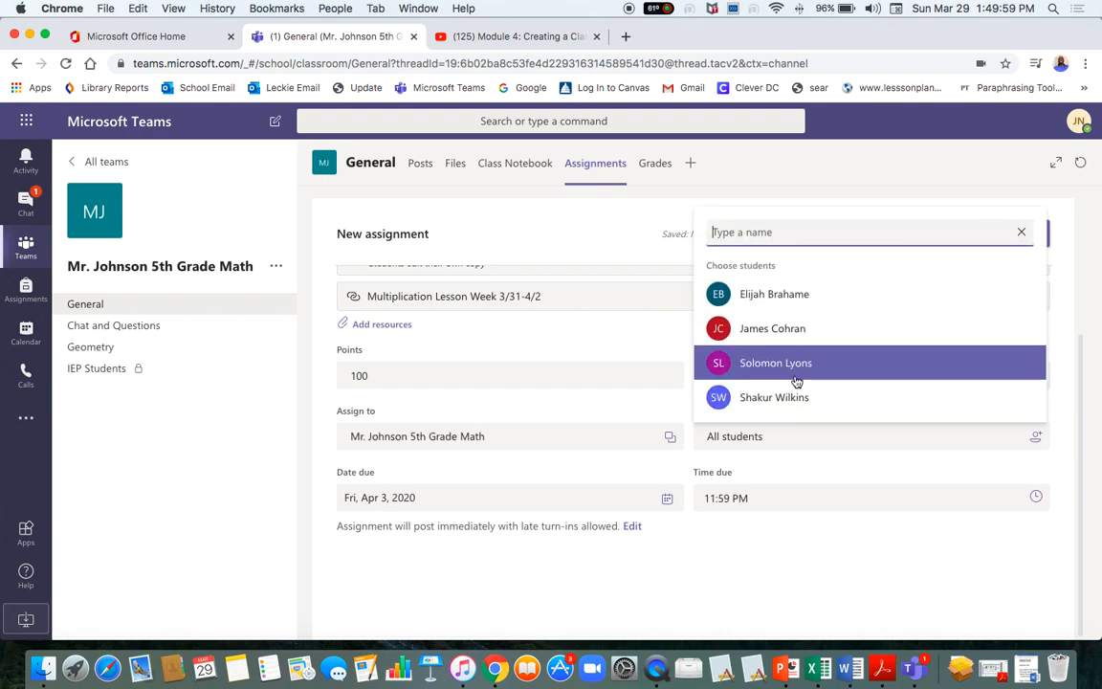
left_click(778, 397)
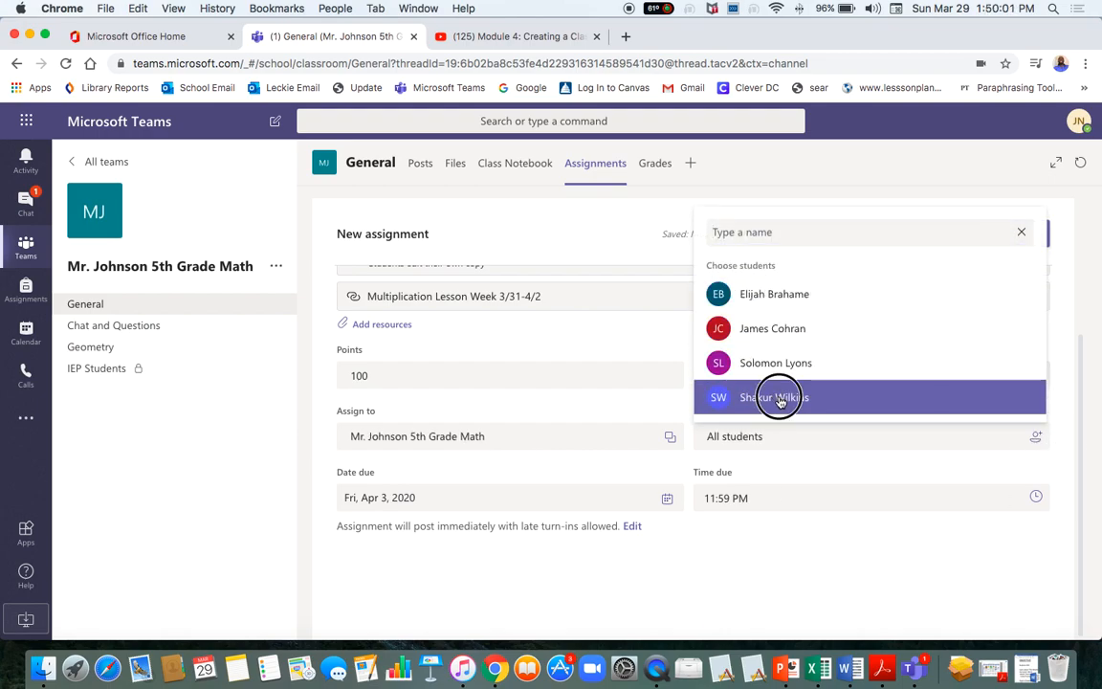
left_click(830, 364)
left_click(731, 475)
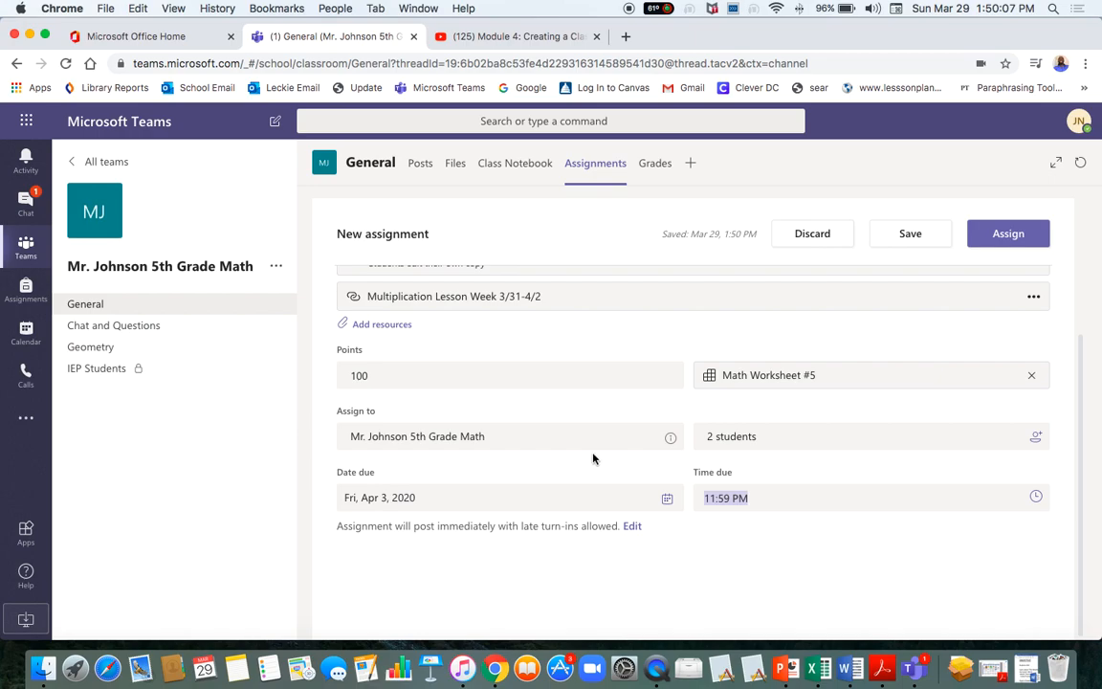
left_click(1033, 438)
left_click(1022, 265)
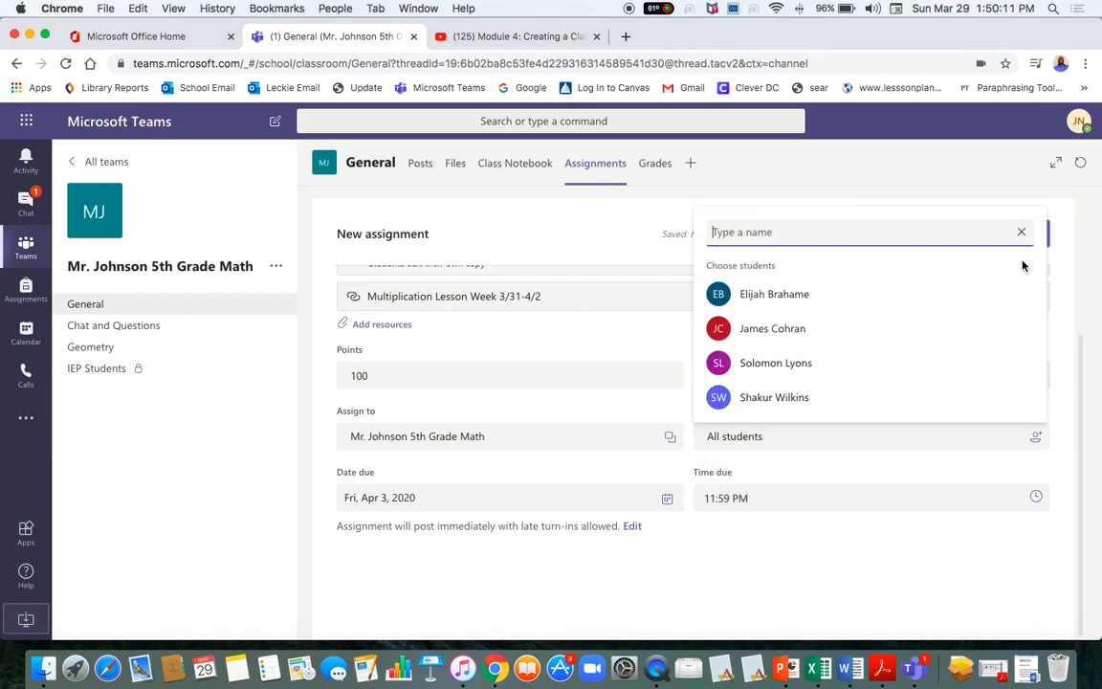
left_click(845, 577)
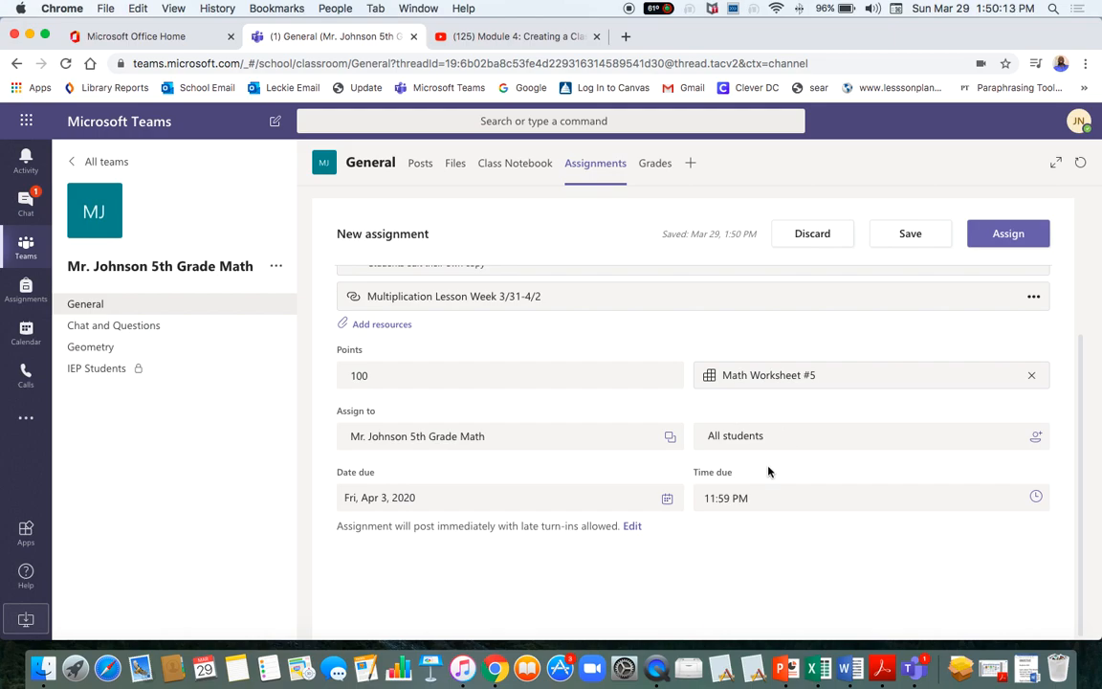
Review the form and assign Multiplication Worksheet #5, due April 3, 2020 at 11:59 PM.
scroll(577, 501, "up", 5)
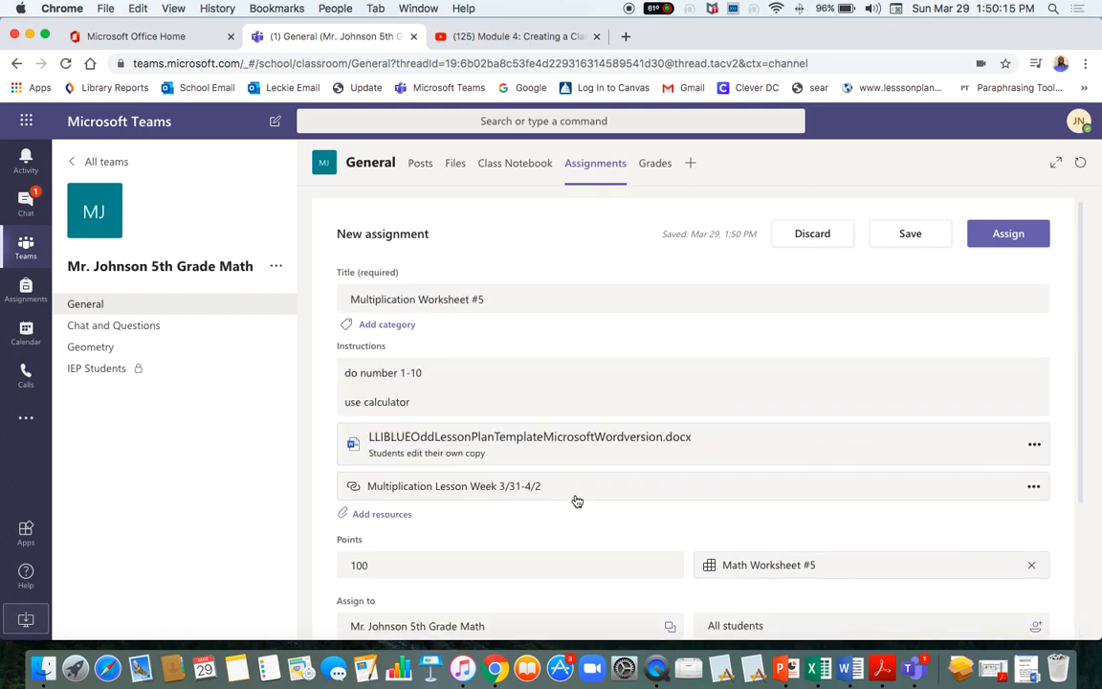
scroll(577, 501, "down", 3)
scroll(577, 501, "up", 3)
scroll(488, 521, "down", 4)
scroll(484, 522, "up", 1)
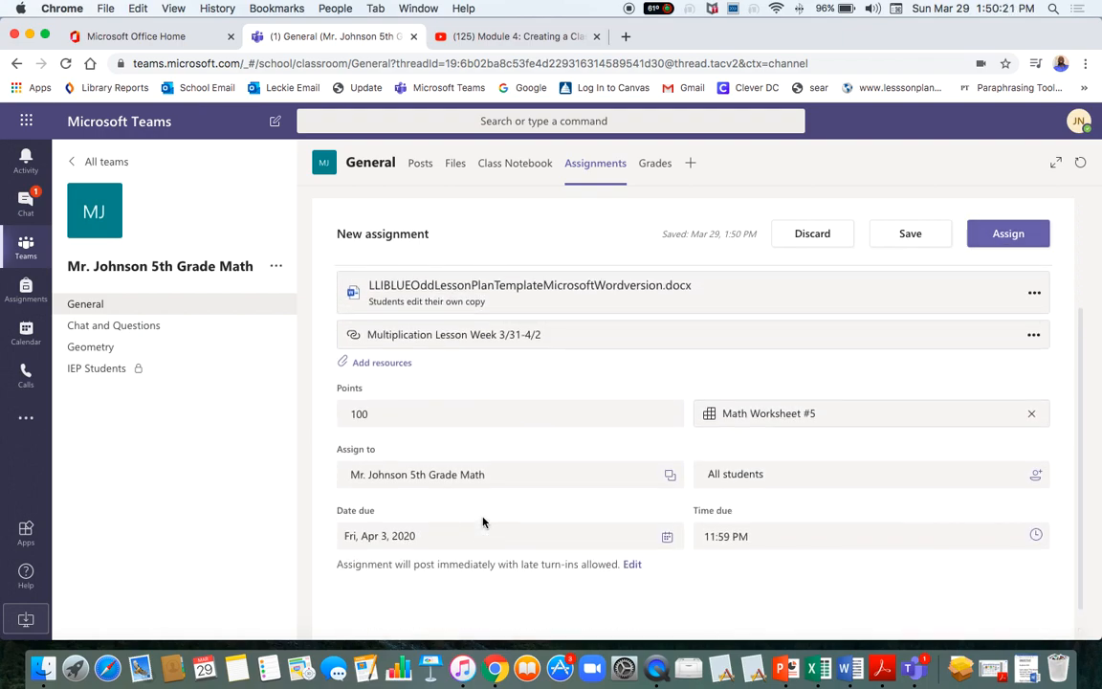
scroll(483, 522, "up", 4)
scroll(485, 520, "down", 2)
scroll(485, 520, "up", 2)
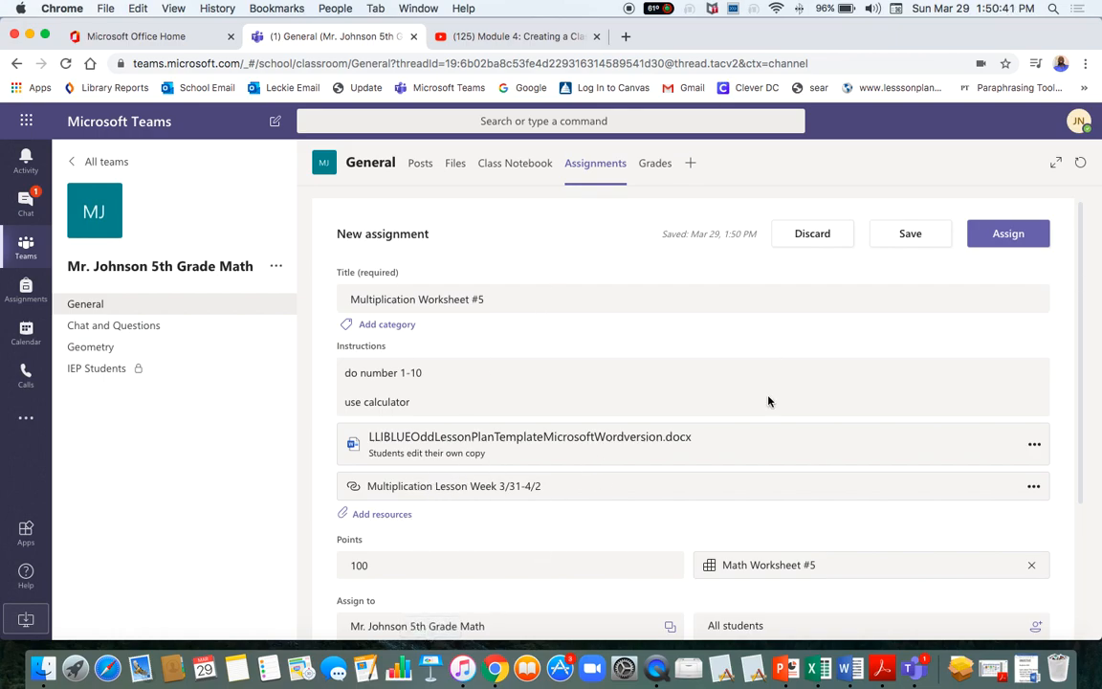
left_click(1007, 235)
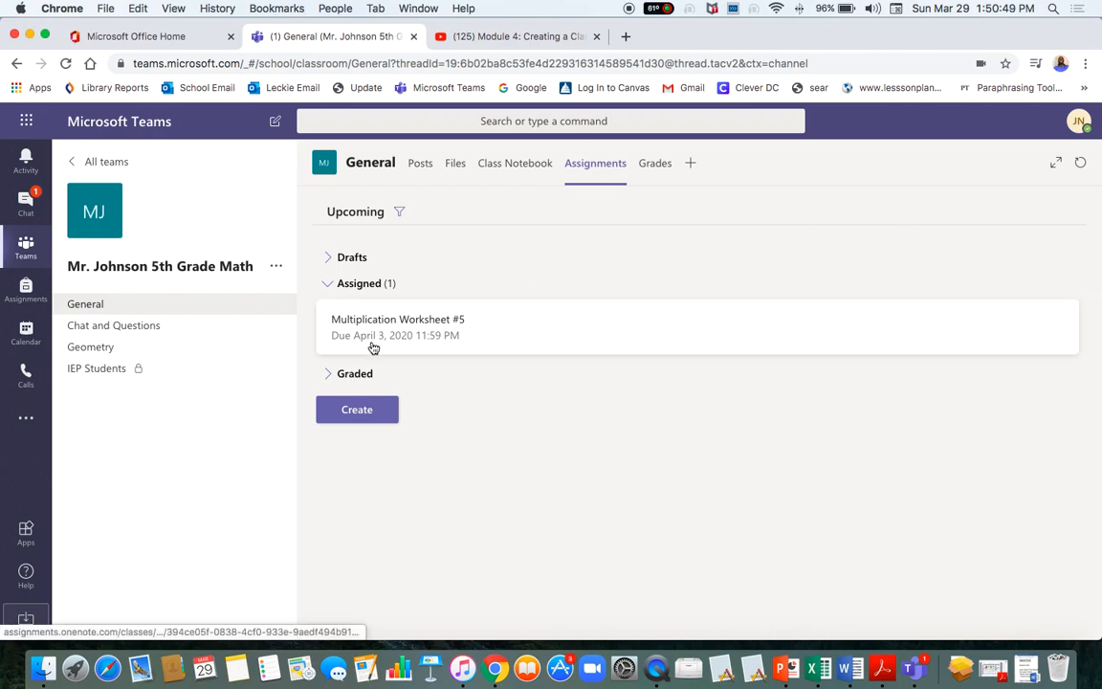
Expand the empty Graded group, toggle Assigned, and dismiss the Teams notification.
left_click(354, 374)
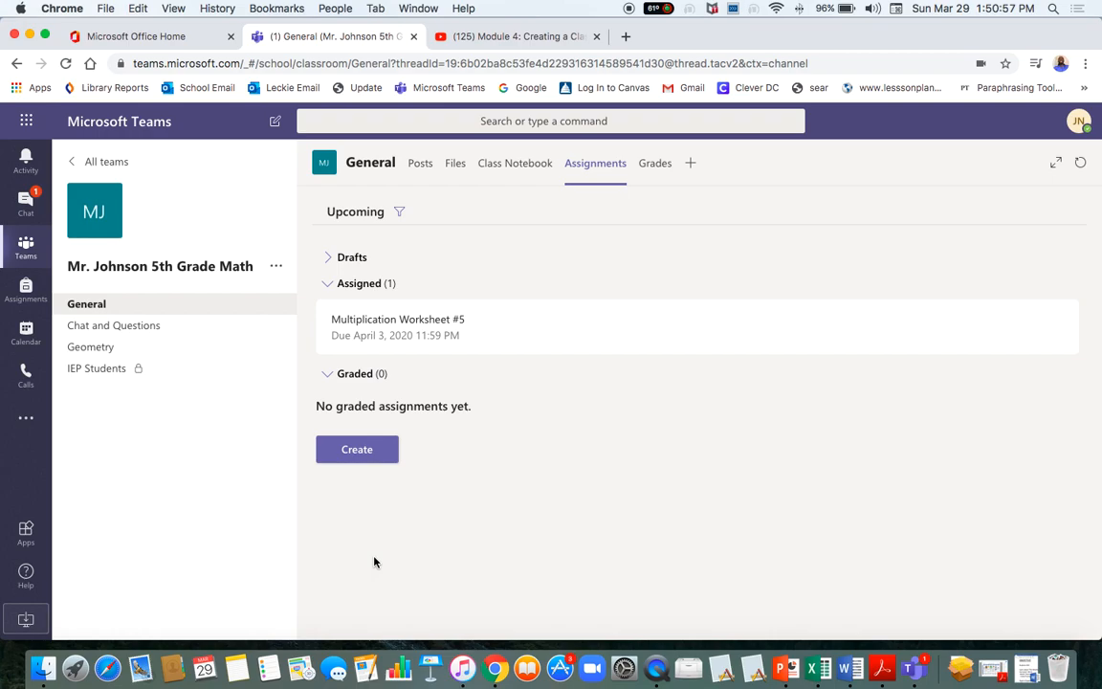
left_click(371, 285)
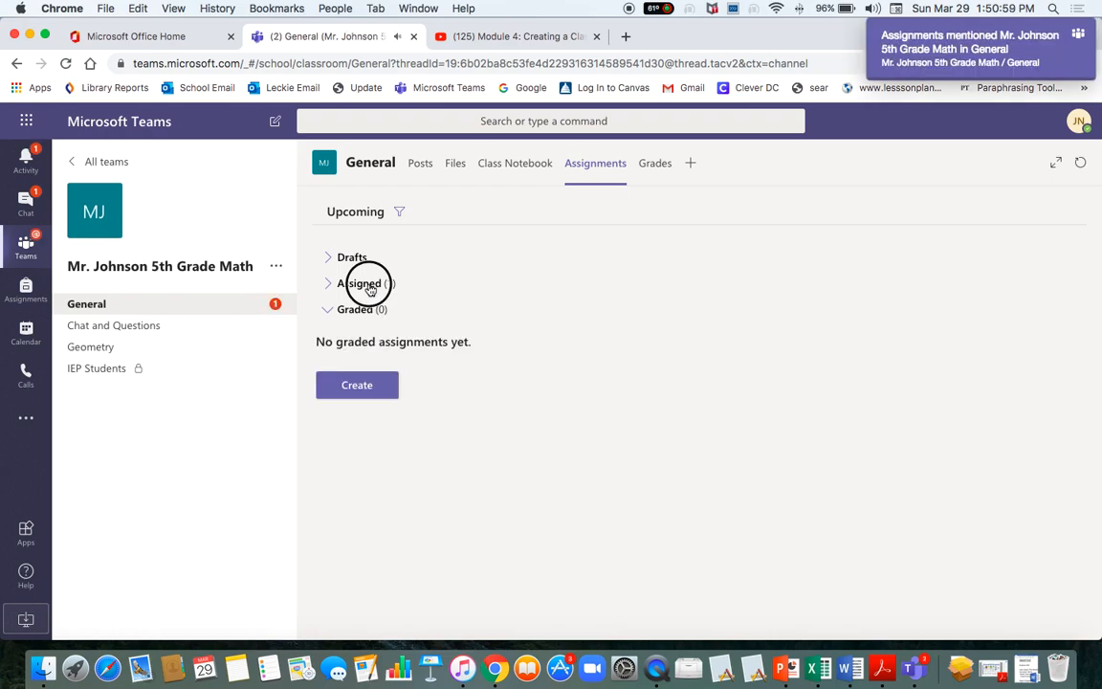
left_click(371, 285)
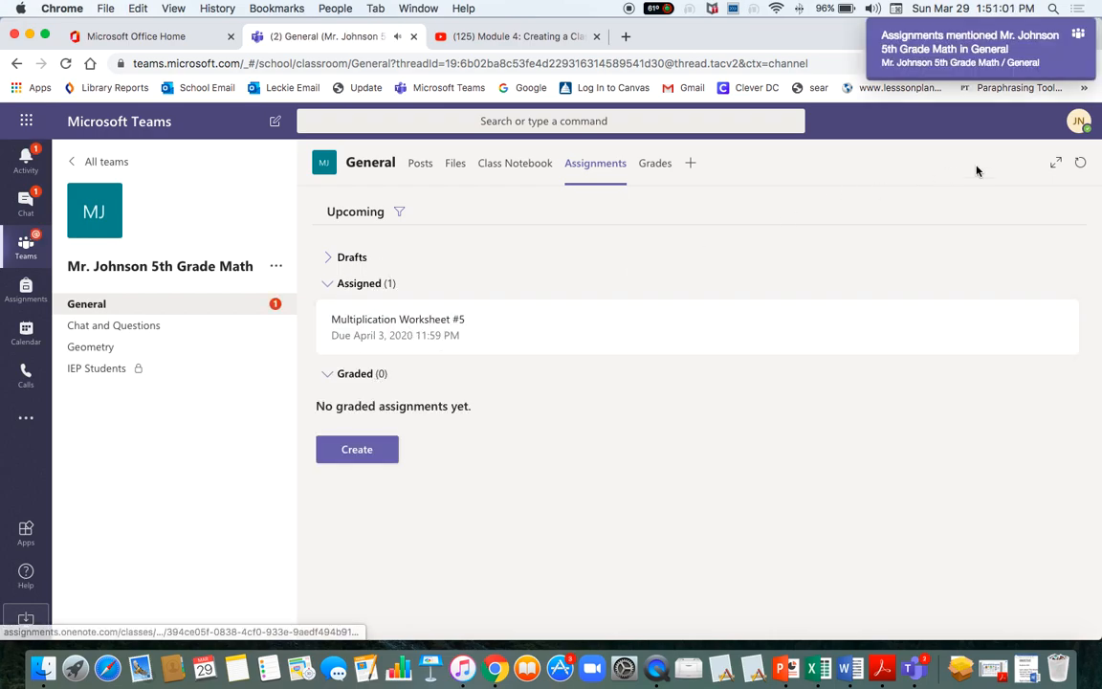
left_click(1081, 36)
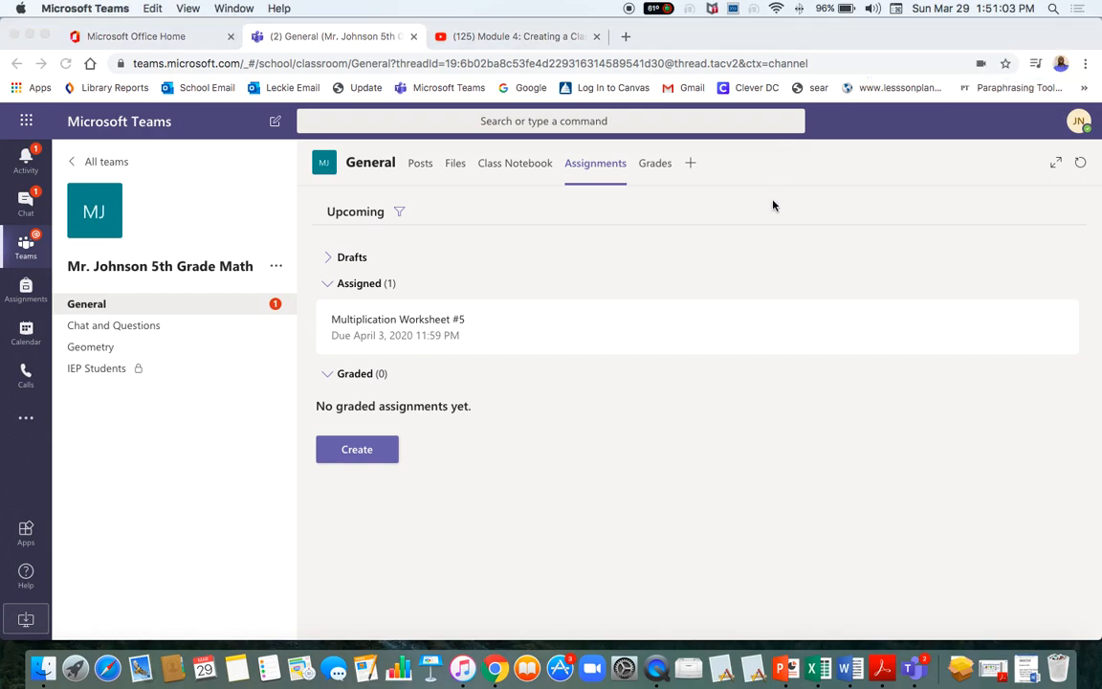
left_click(690, 166)
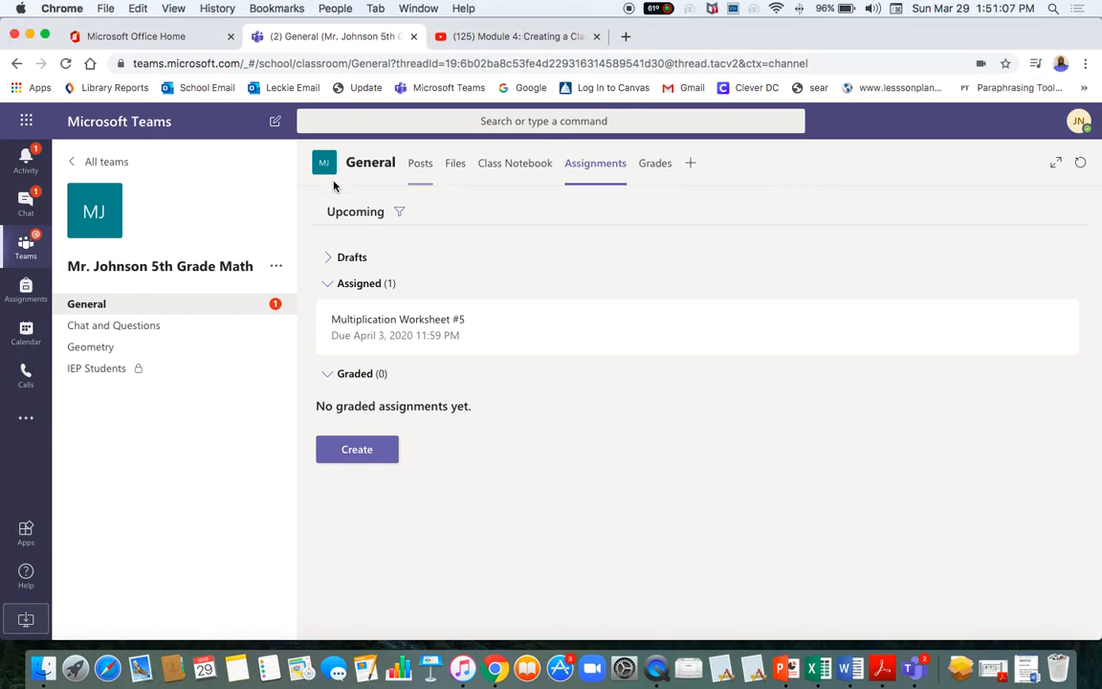
View the General posts with the Multiplication Worksheet #5 card, browsing the tab gallery without adding.
left_click(95, 312)
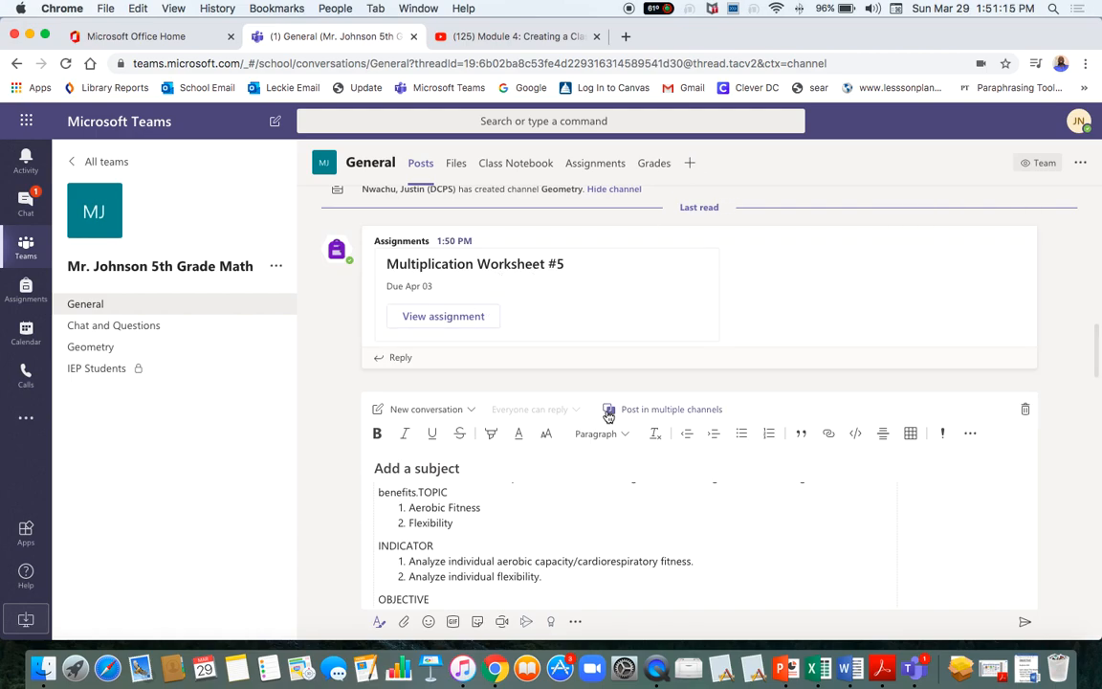
scroll(522, 572, "up", 3)
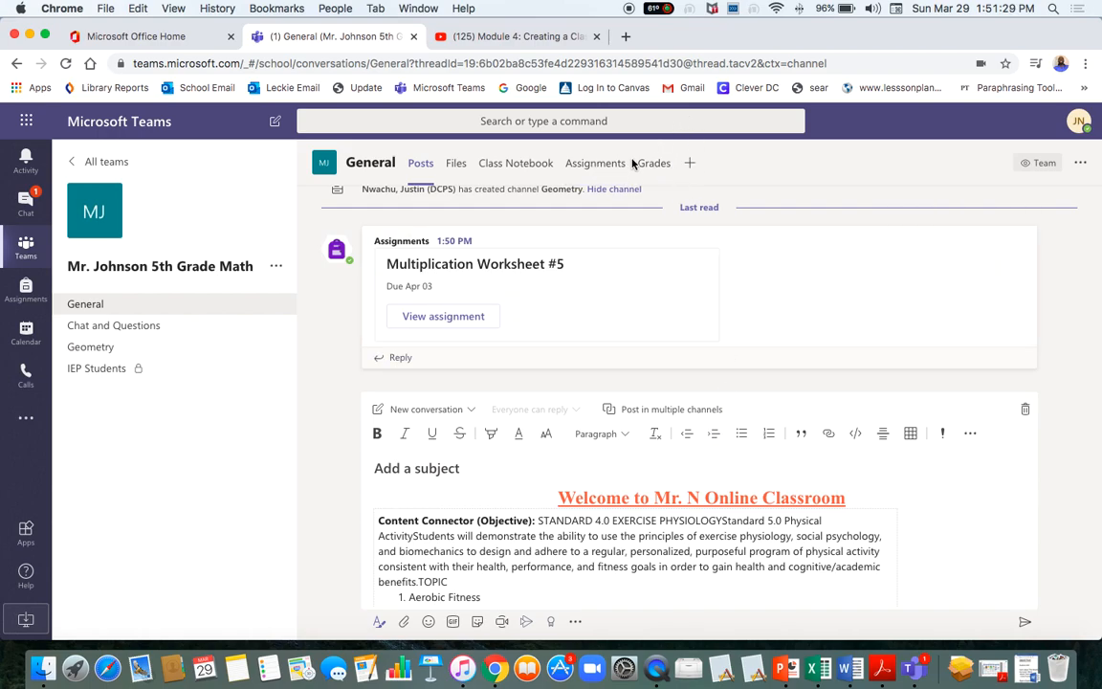
left_click(692, 164)
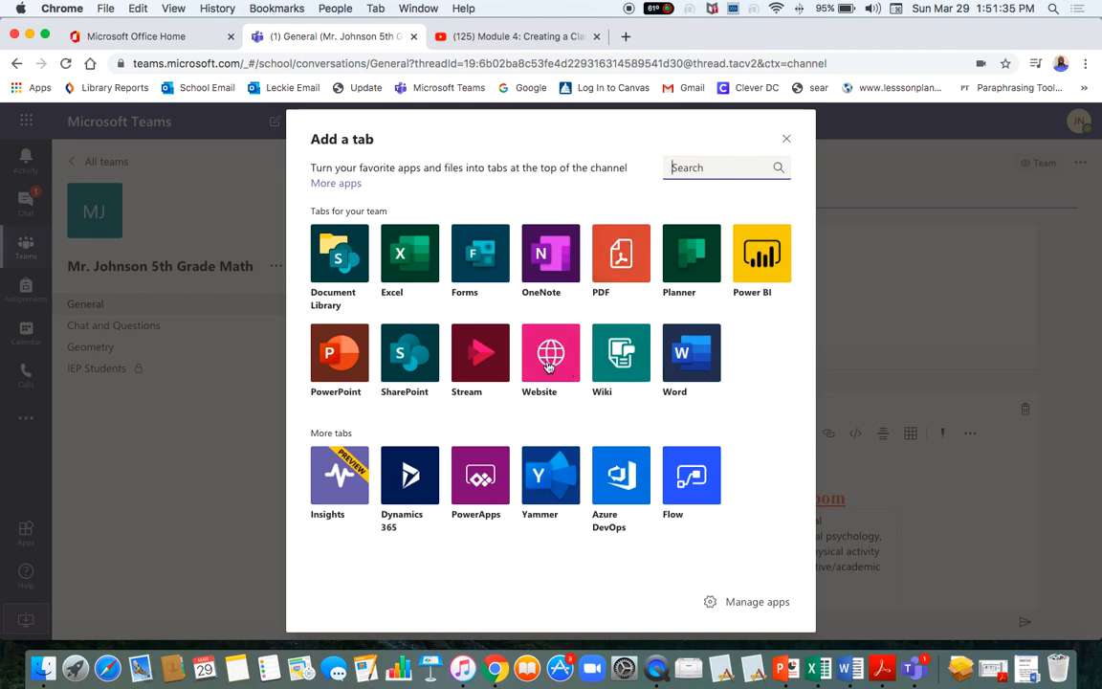
left_click(971, 510)
scroll(717, 504, "down", 5)
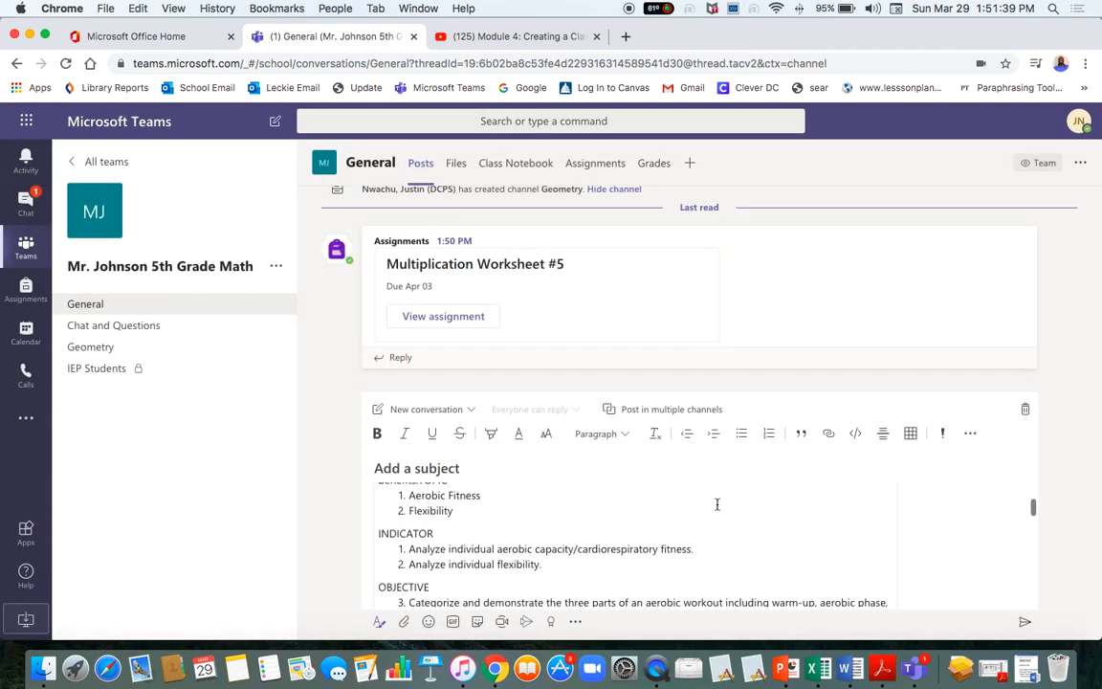
scroll(716, 504, "up", 6)
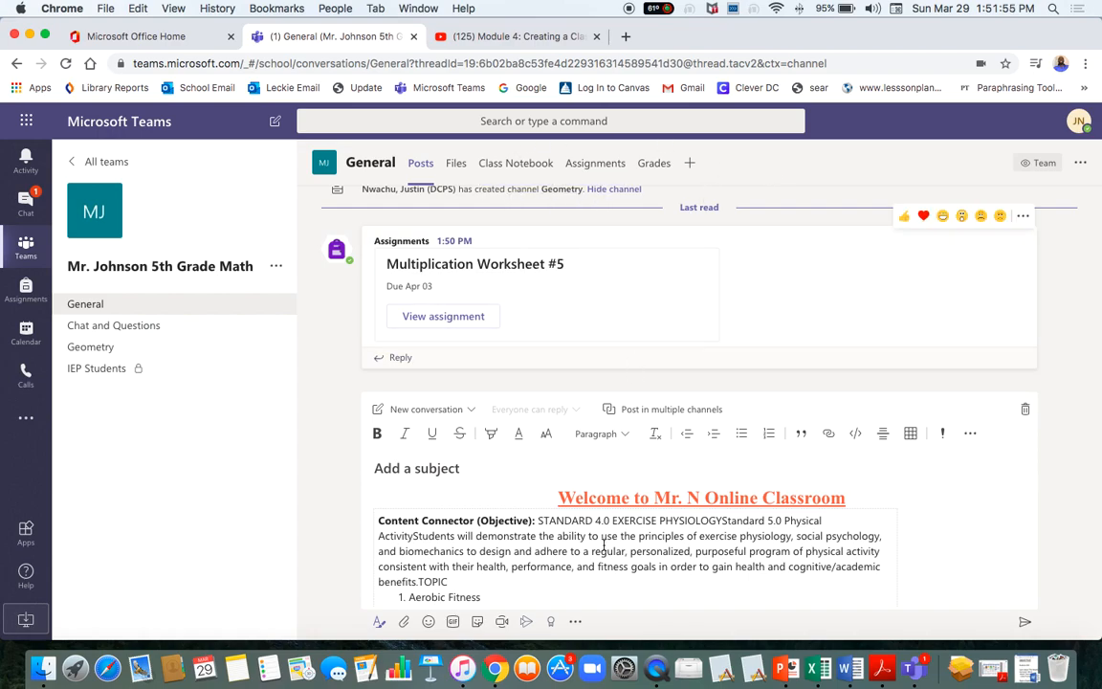
scroll(604, 543, "down", 15)
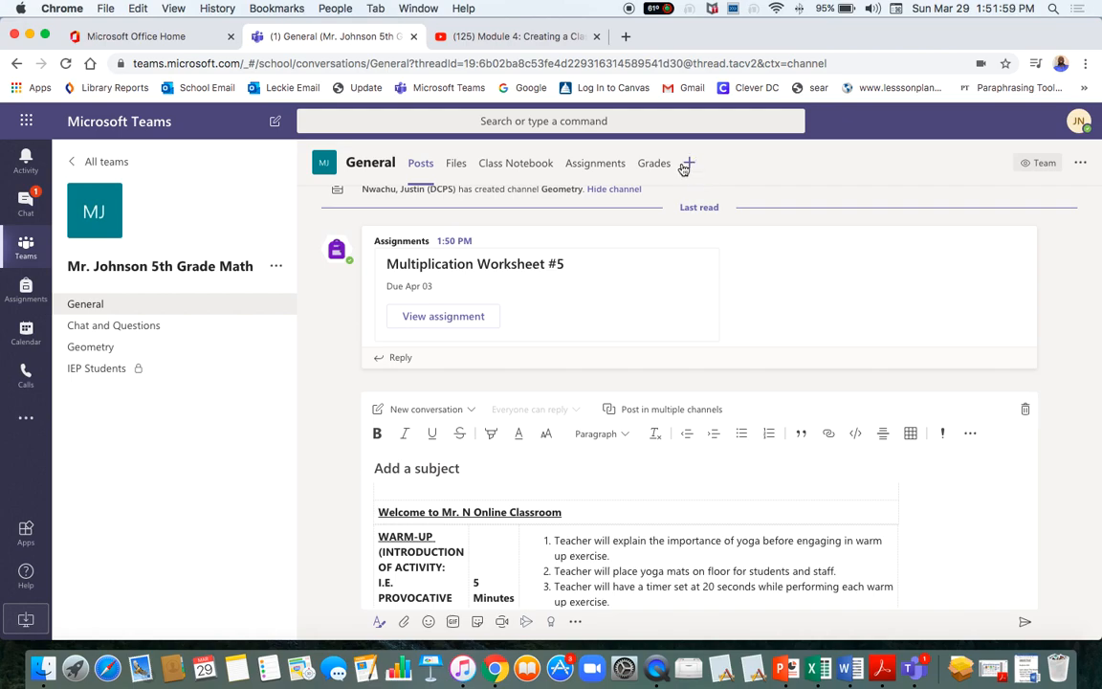
Start a Website tab with a blank name, then show the Module 4 YouTube video's address.
left_click(685, 167)
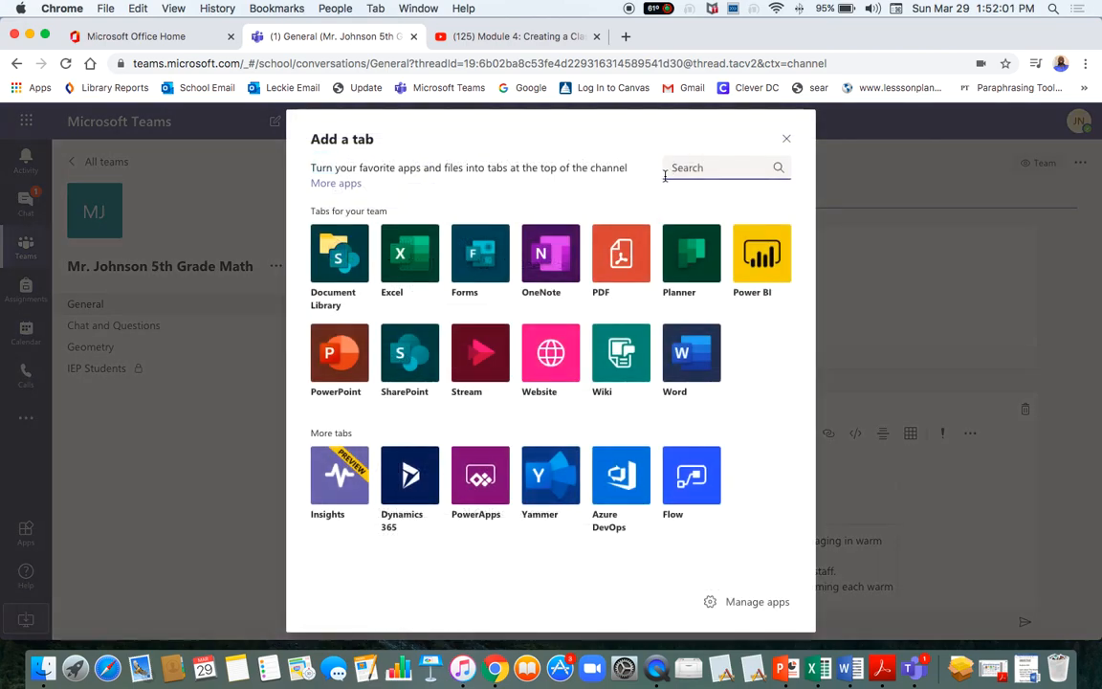
left_click(550, 352)
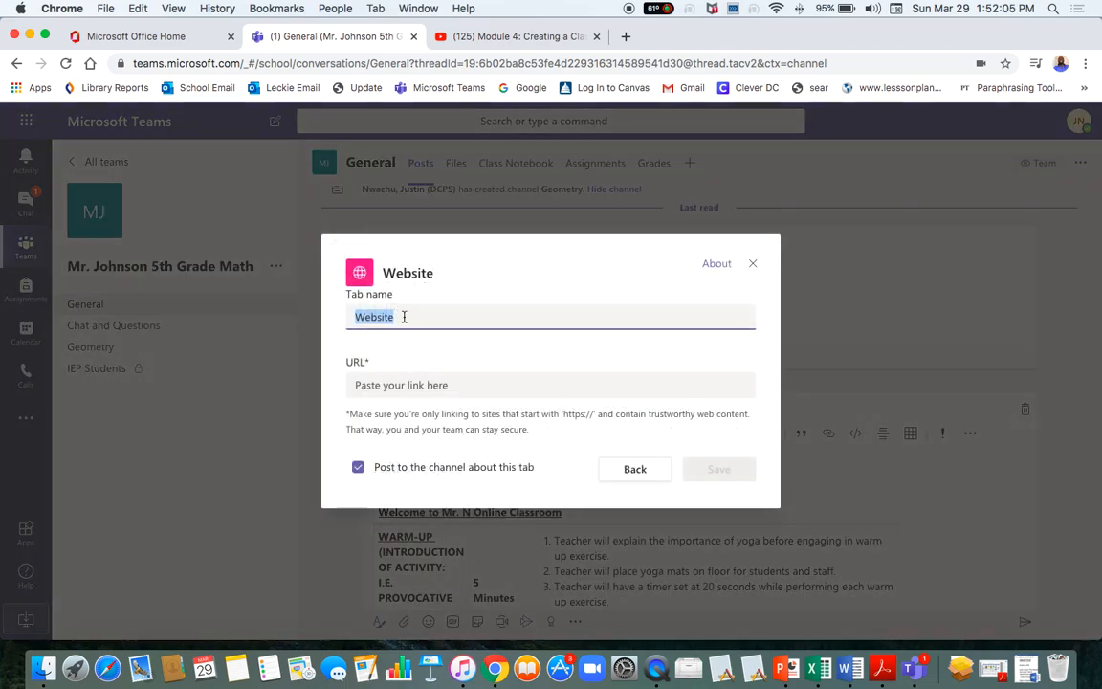
key("BackSpace")
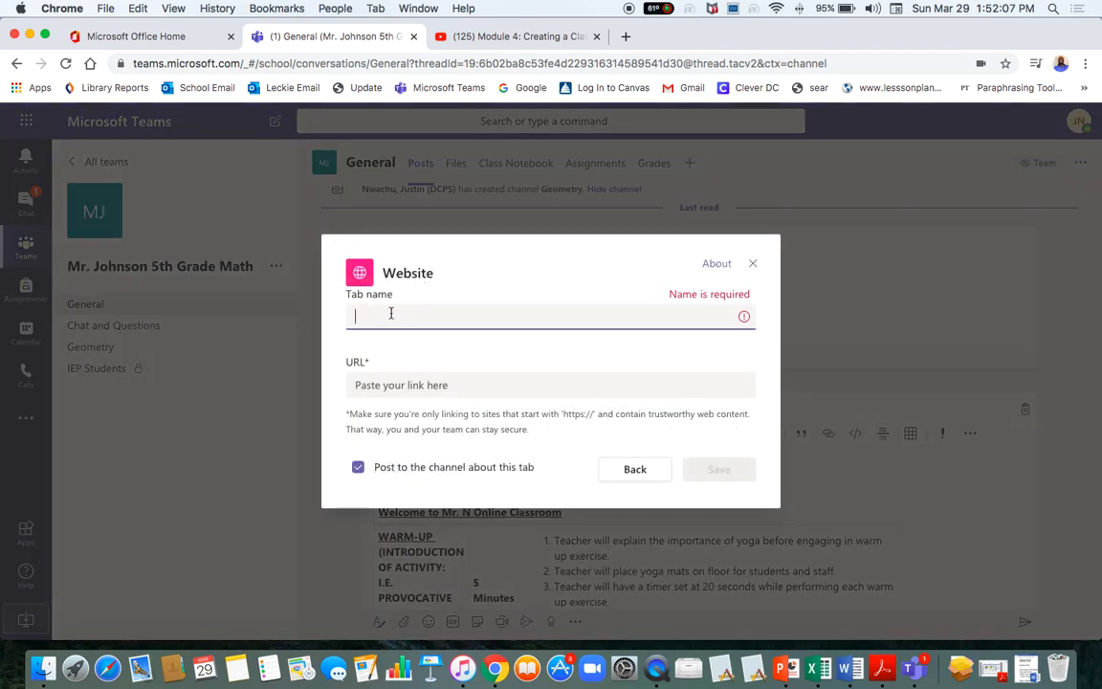
left_click(385, 387)
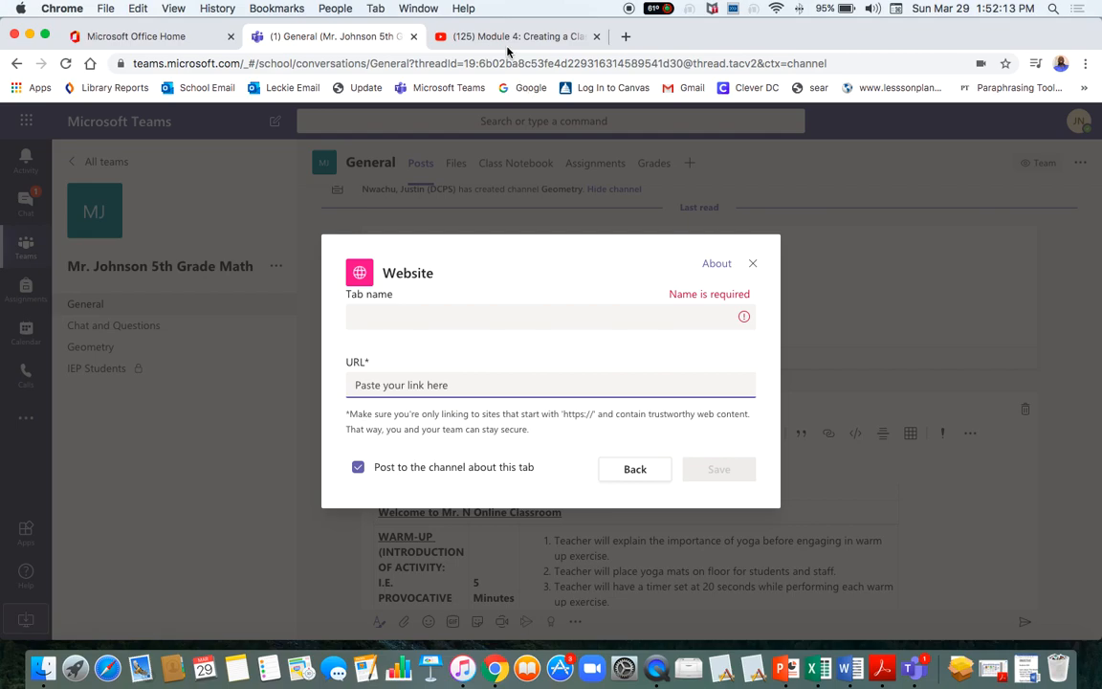
left_click(450, 35)
left_click(371, 71)
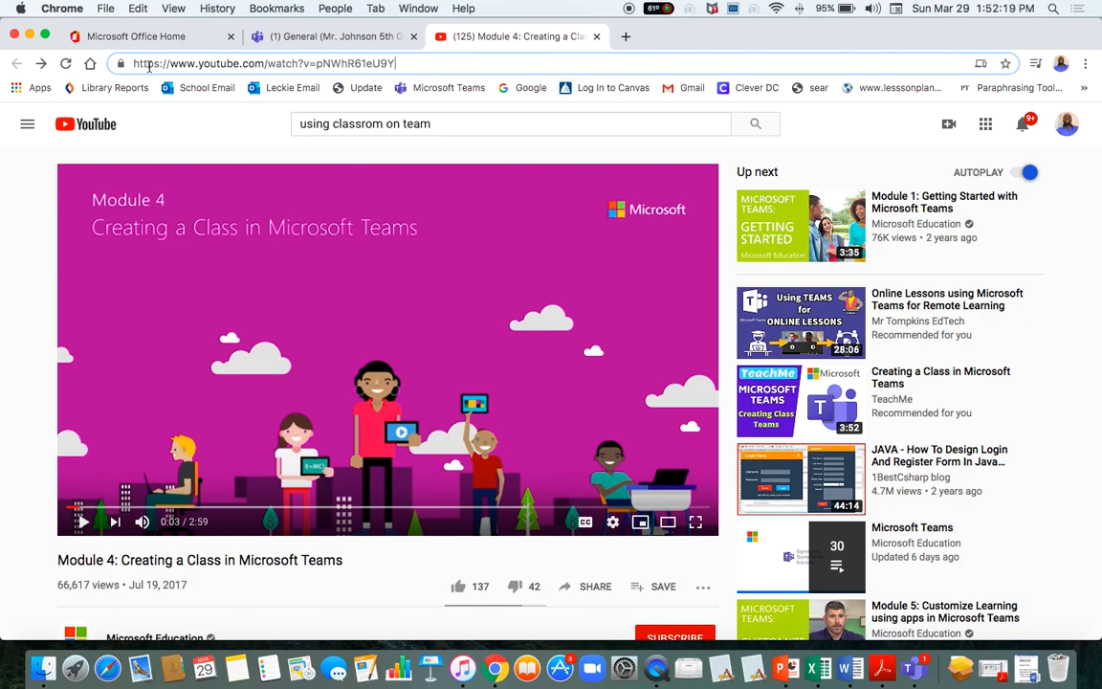
Pause the reloaded Module 4 video and copy its web address with Cmd+C.
left_click(66, 63)
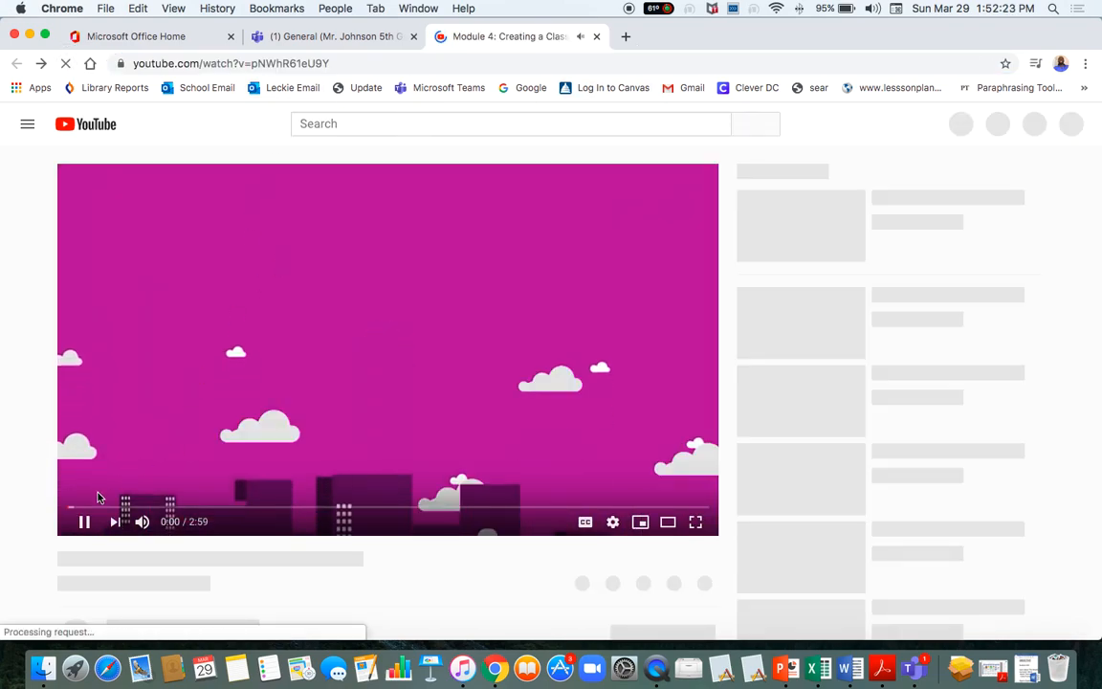
left_click(84, 521)
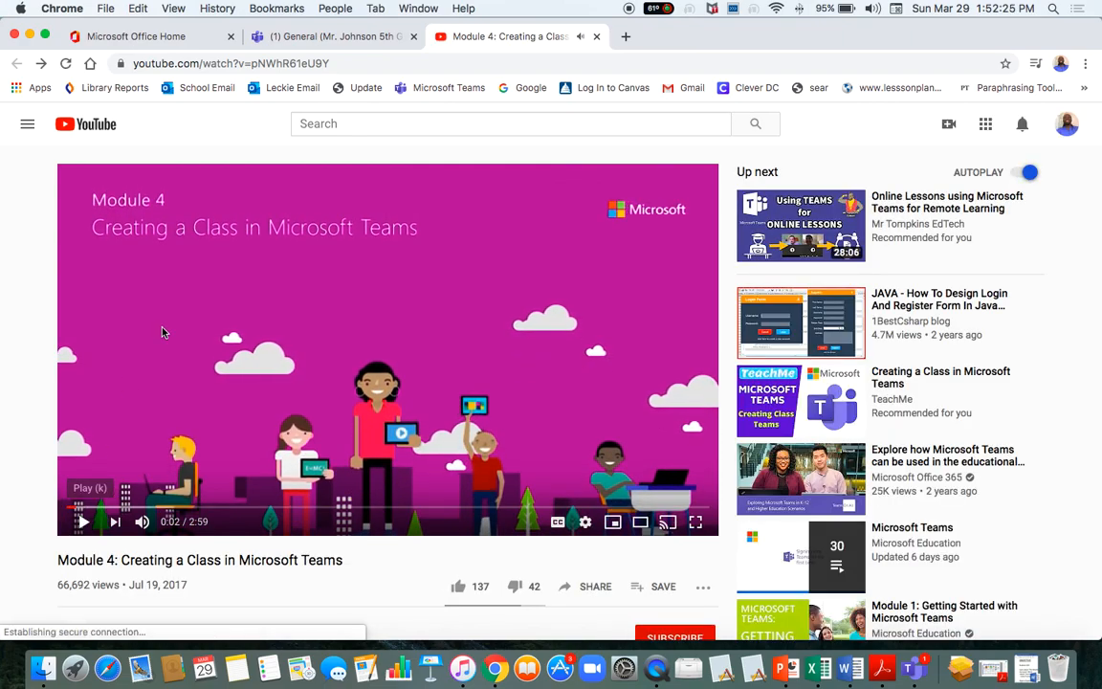
left_click(332, 62)
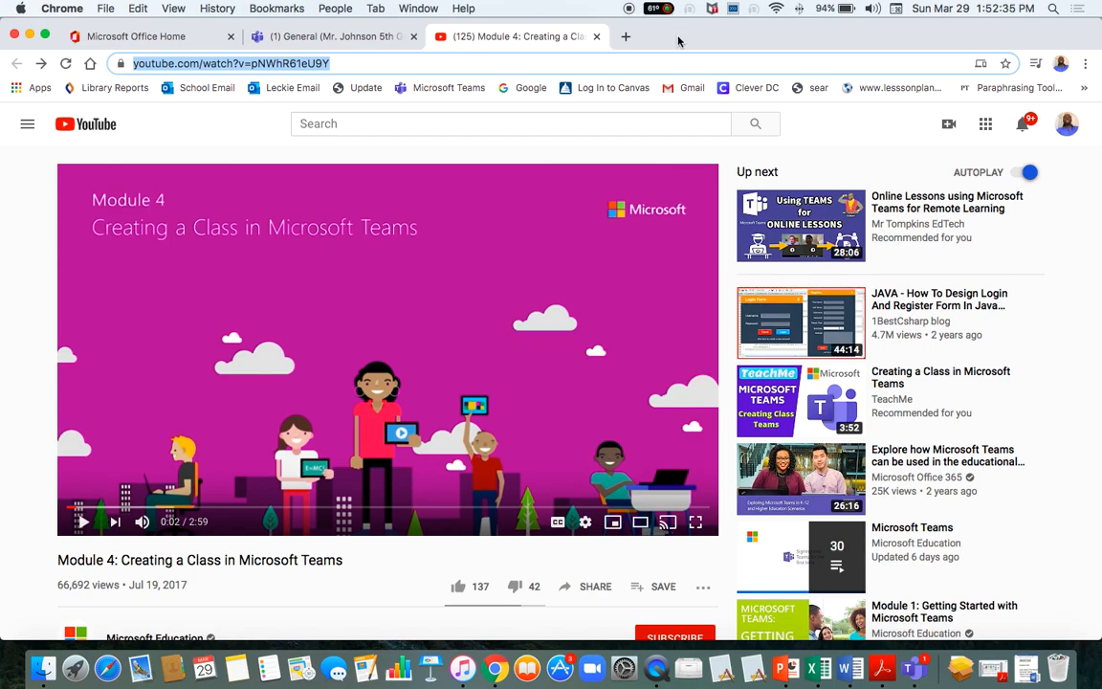
left_click(166, 124)
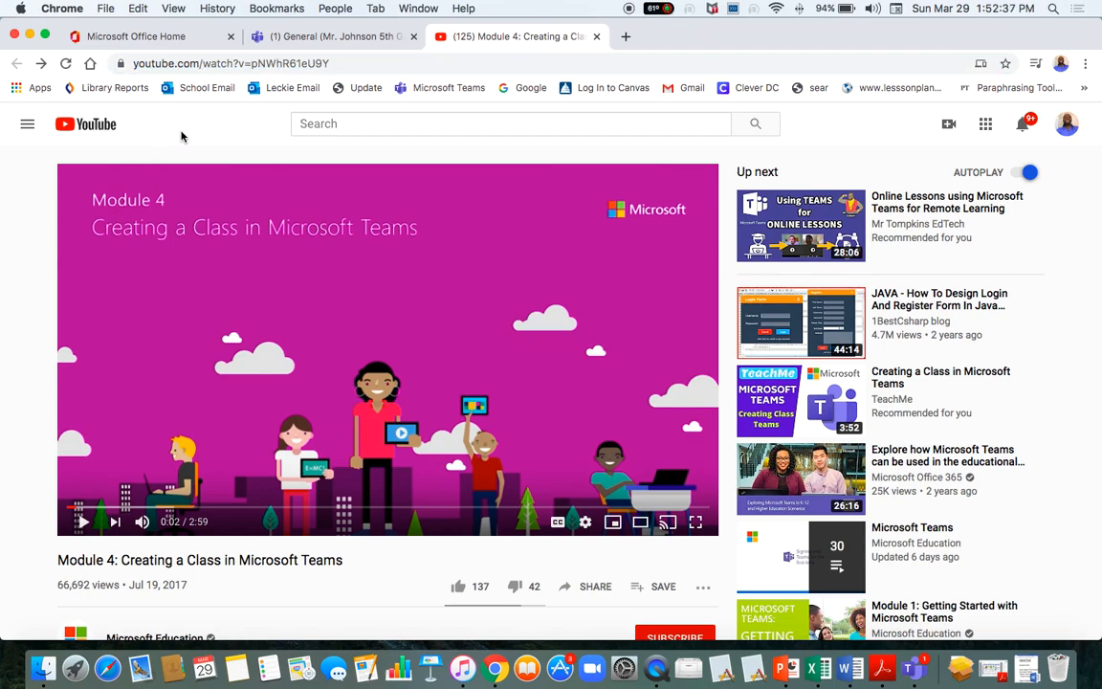
left_click(337, 65)
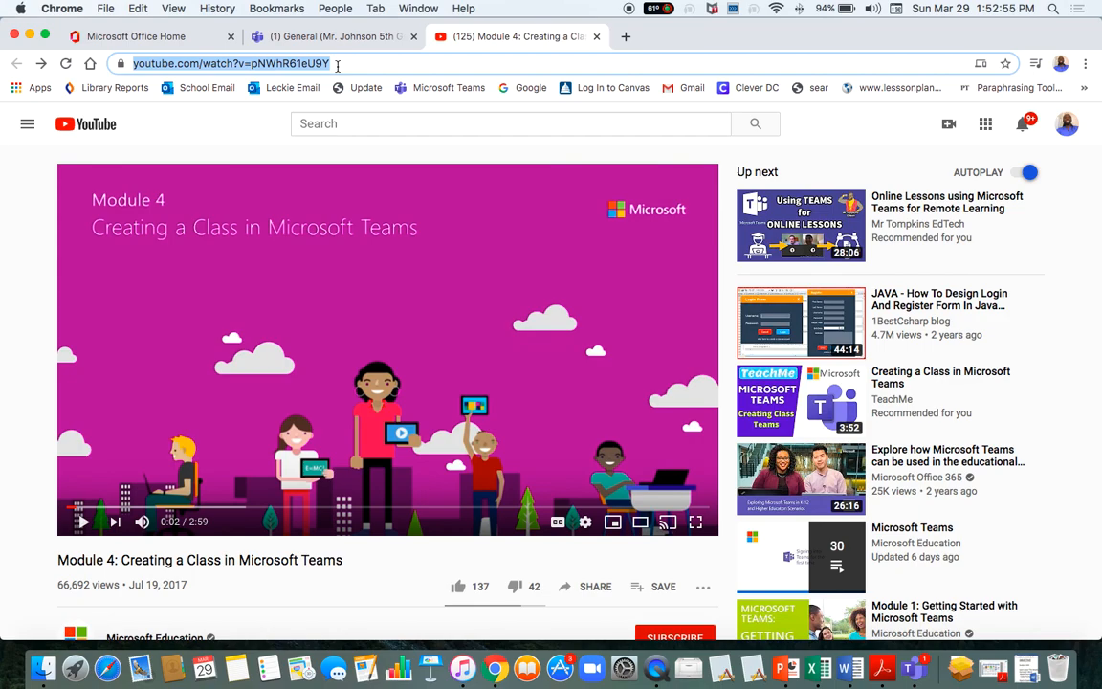
key("super+c")
key("super+c")
key("super+c")
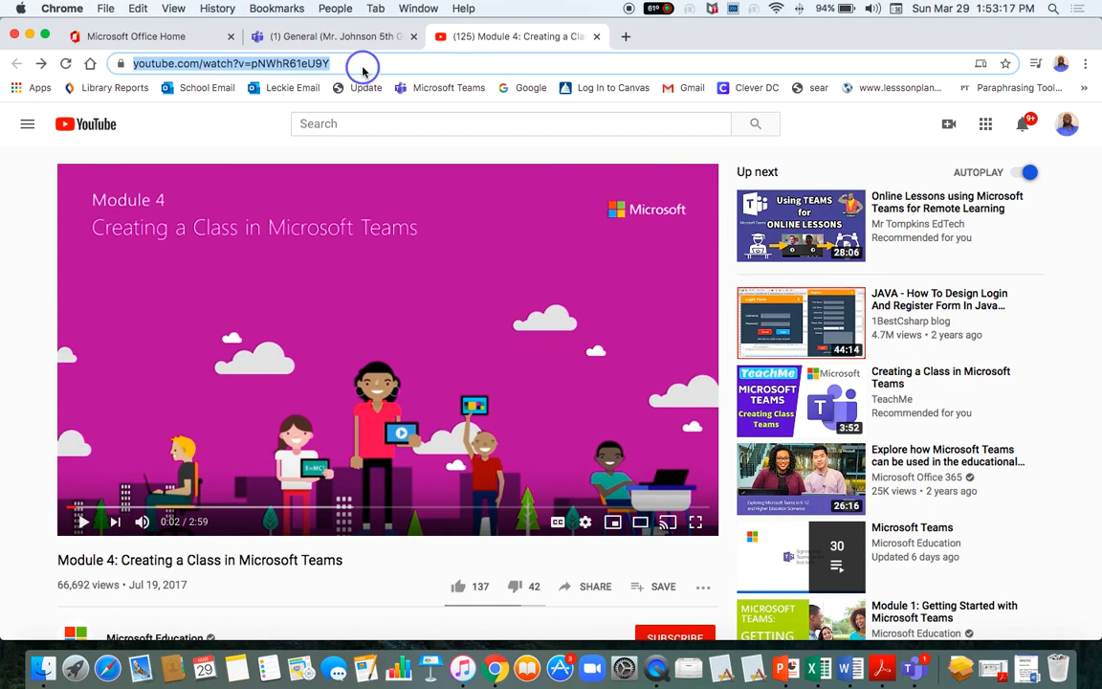
right_click(362, 67)
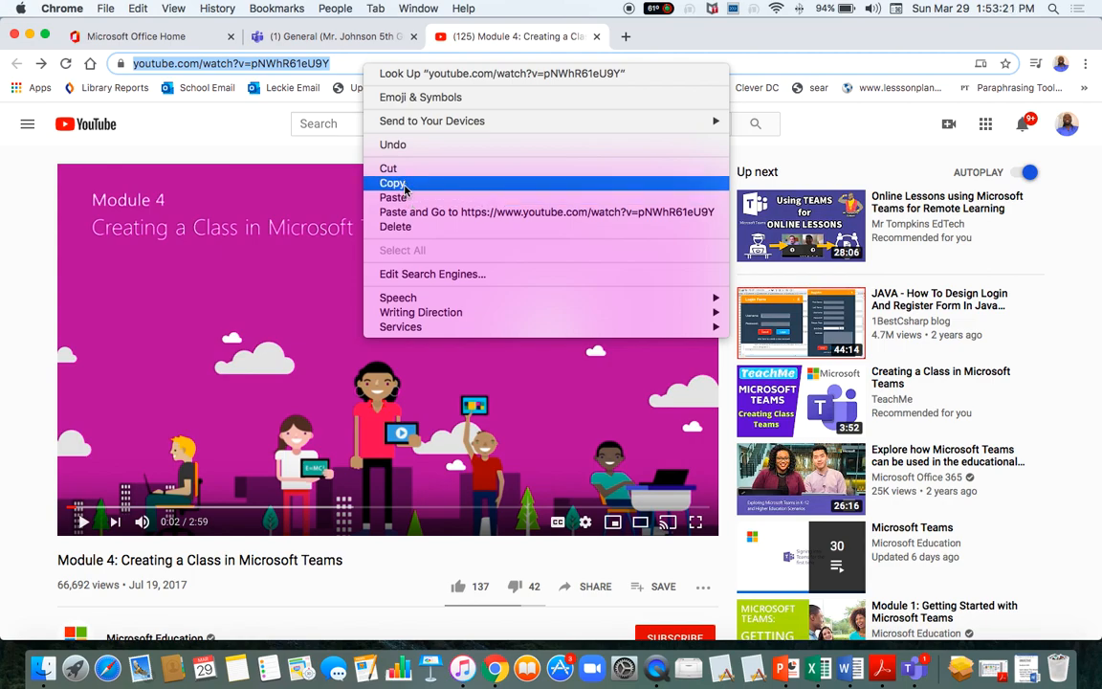
left_click(351, 67)
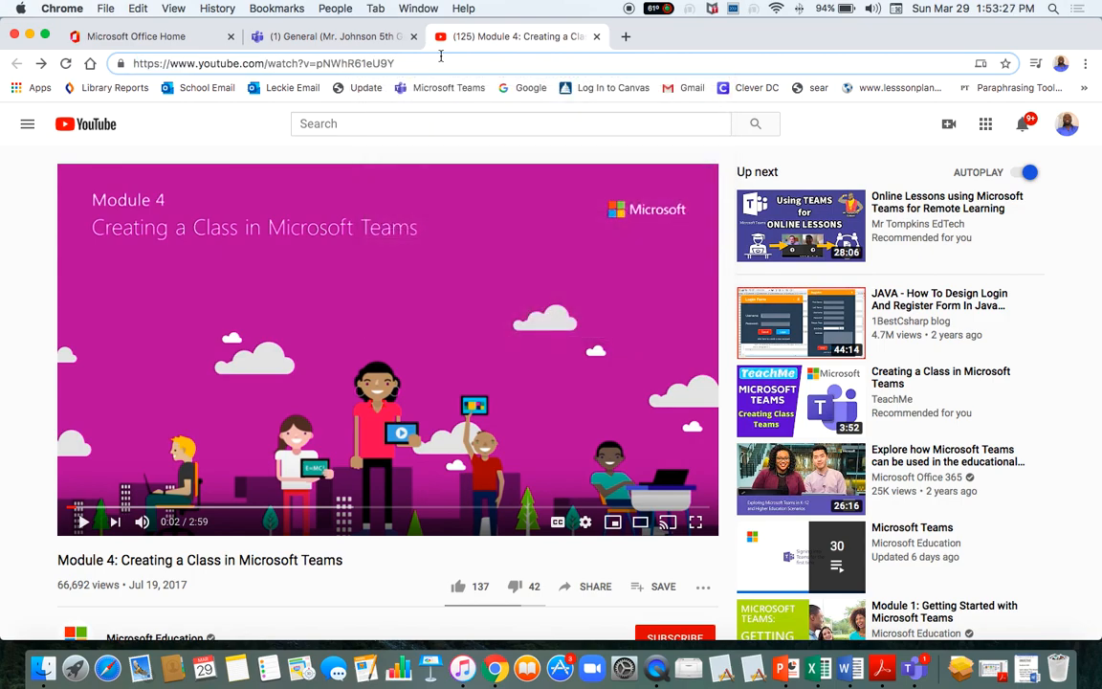
Reload and pause the video again, then copy the full address from the address-bar menu.
left_click(65, 63)
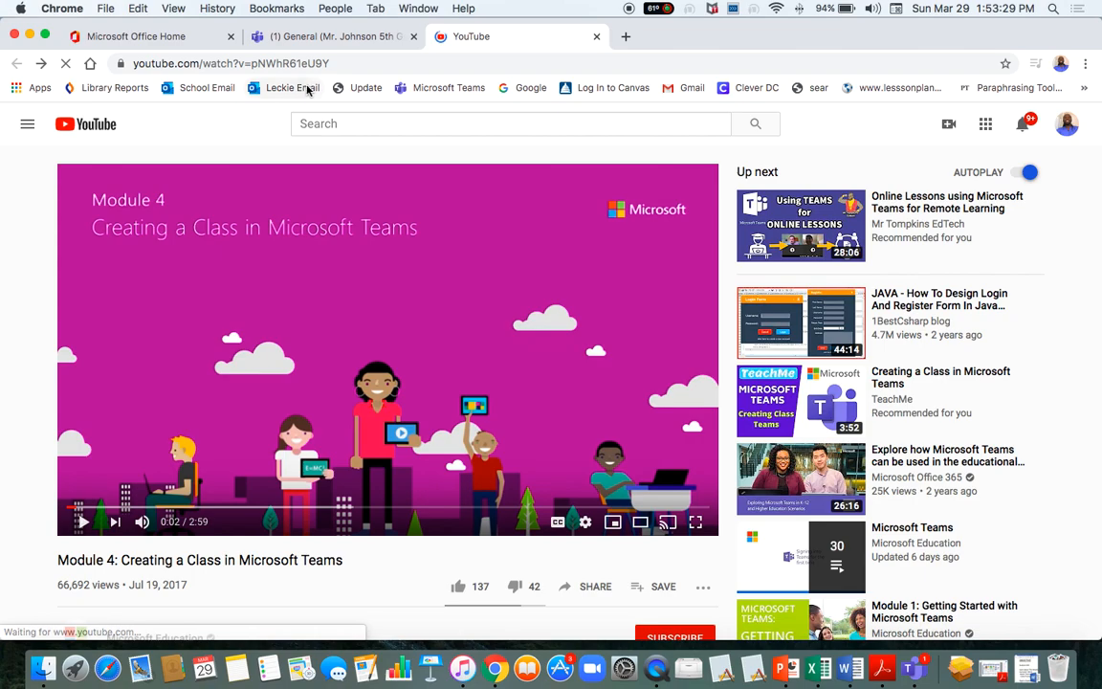
left_click(87, 521)
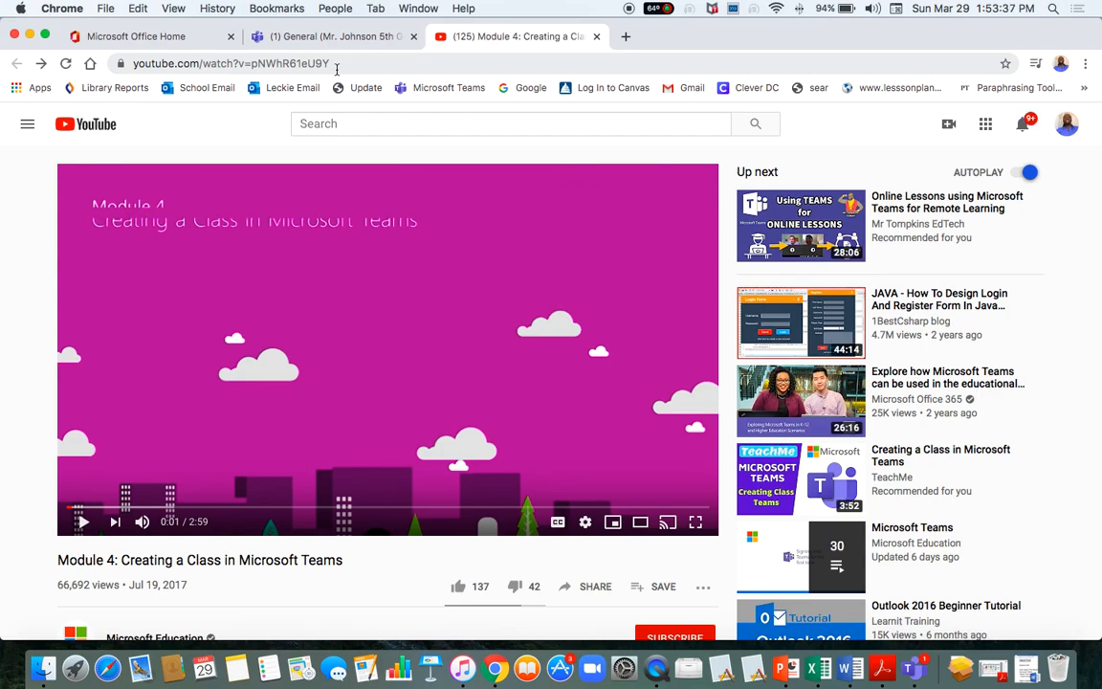
left_click(341, 61)
left_click_drag(340, 62, 133, 60)
left_click_drag(199, 56, 116, 64)
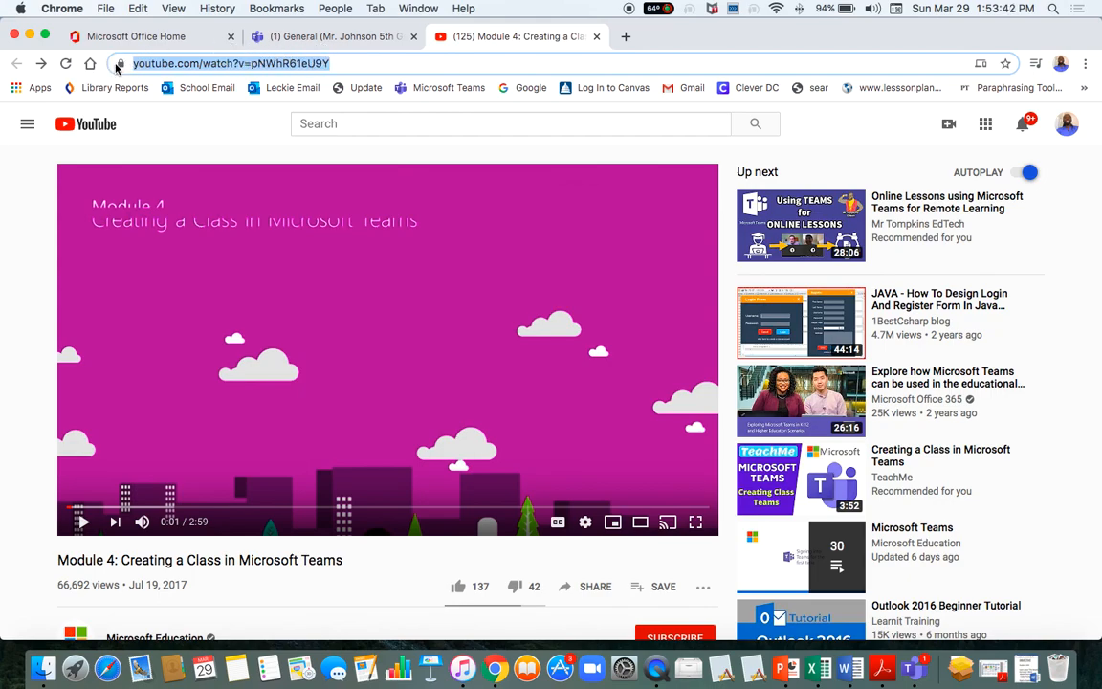
right_click(354, 67)
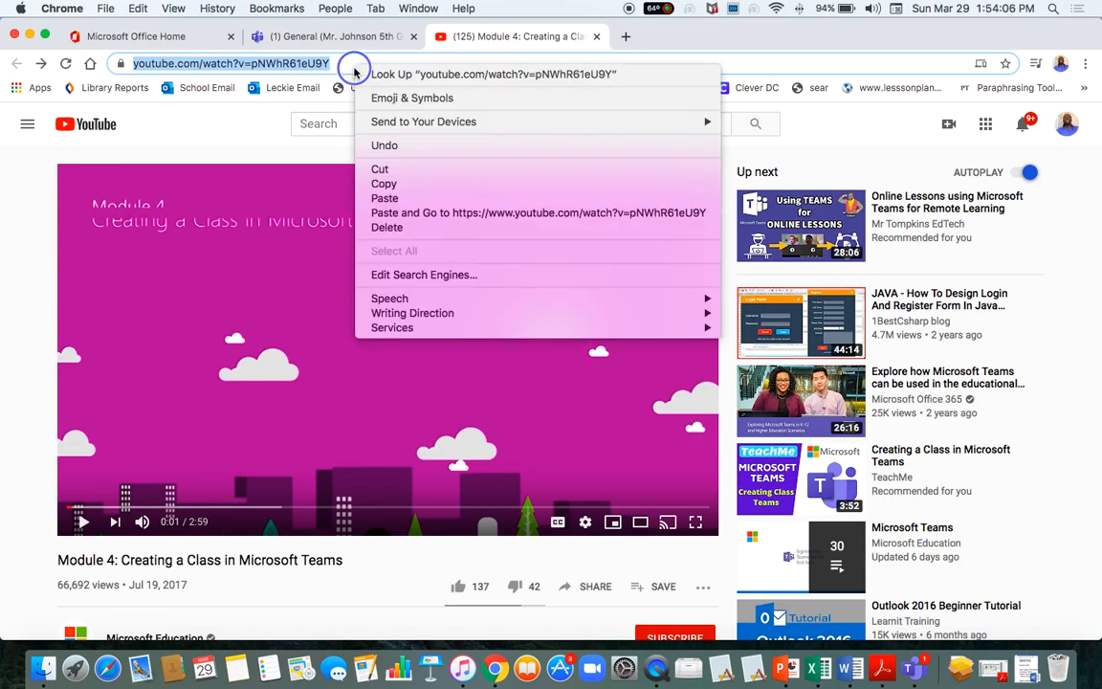
left_click(387, 183)
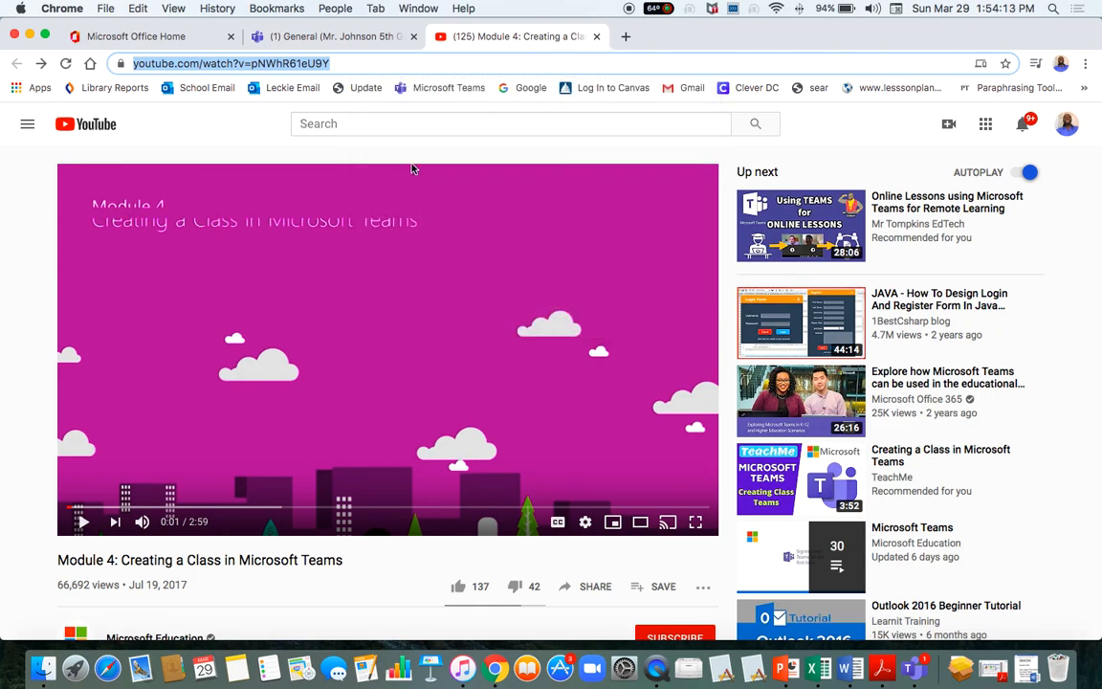
Paste the Module 4 YouTube address into the Website tab's URL field.
left_click(292, 36)
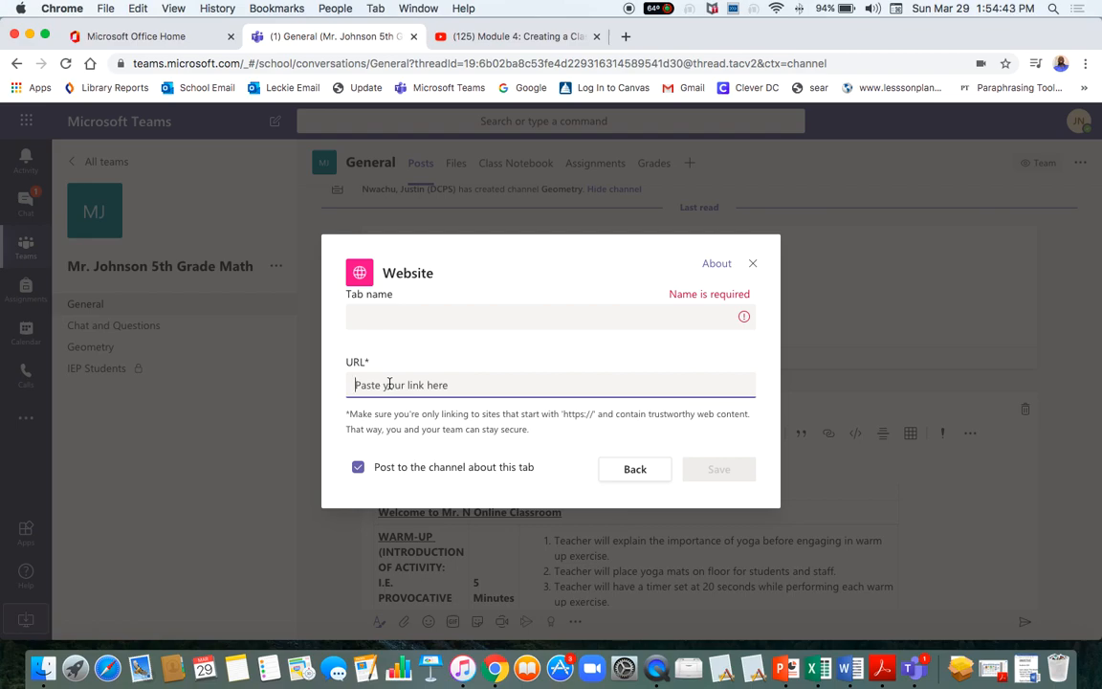
key("super+v")
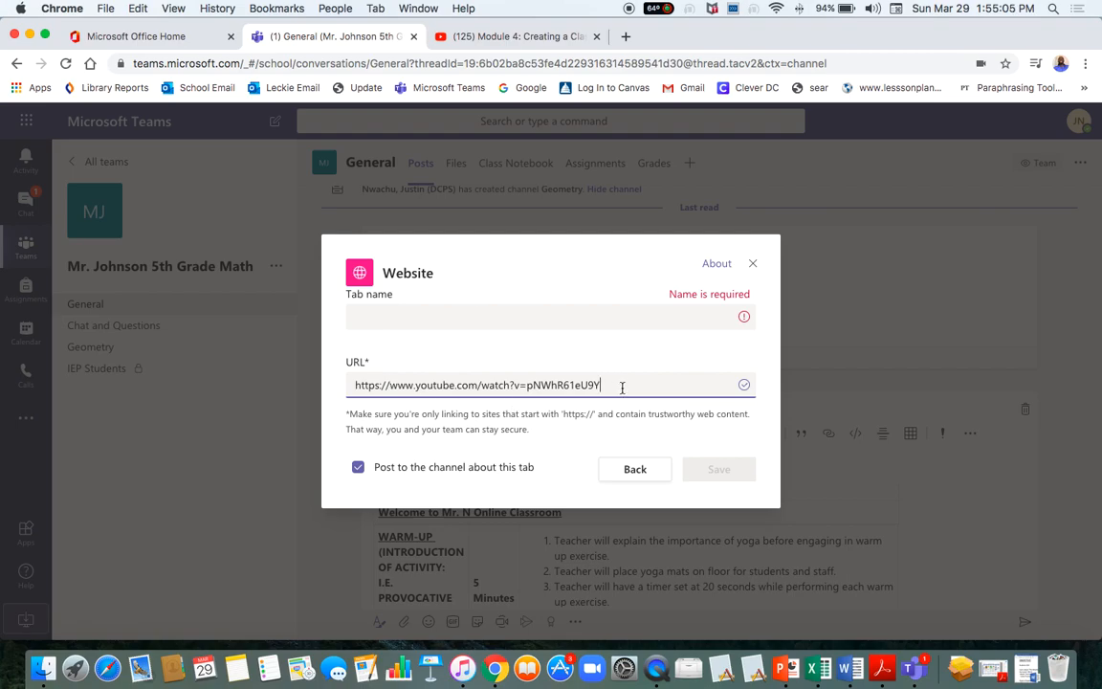
Name the tab 'Week 3/31-4/3 Math Lesson' and save it.
left_click(495, 319)
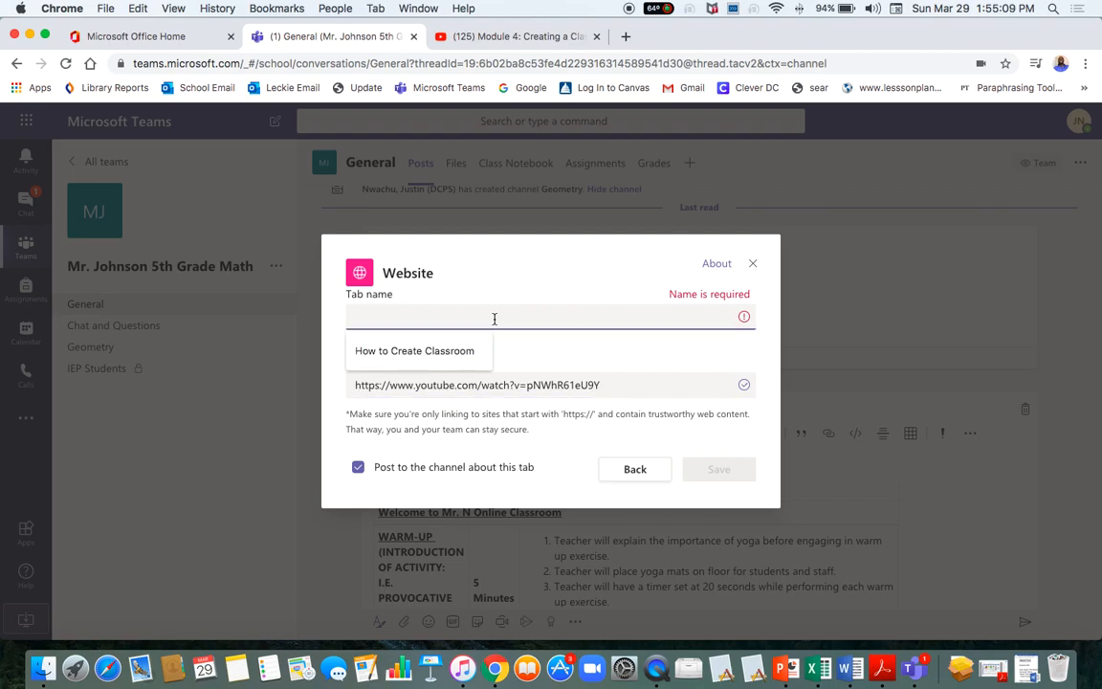
type("Week")
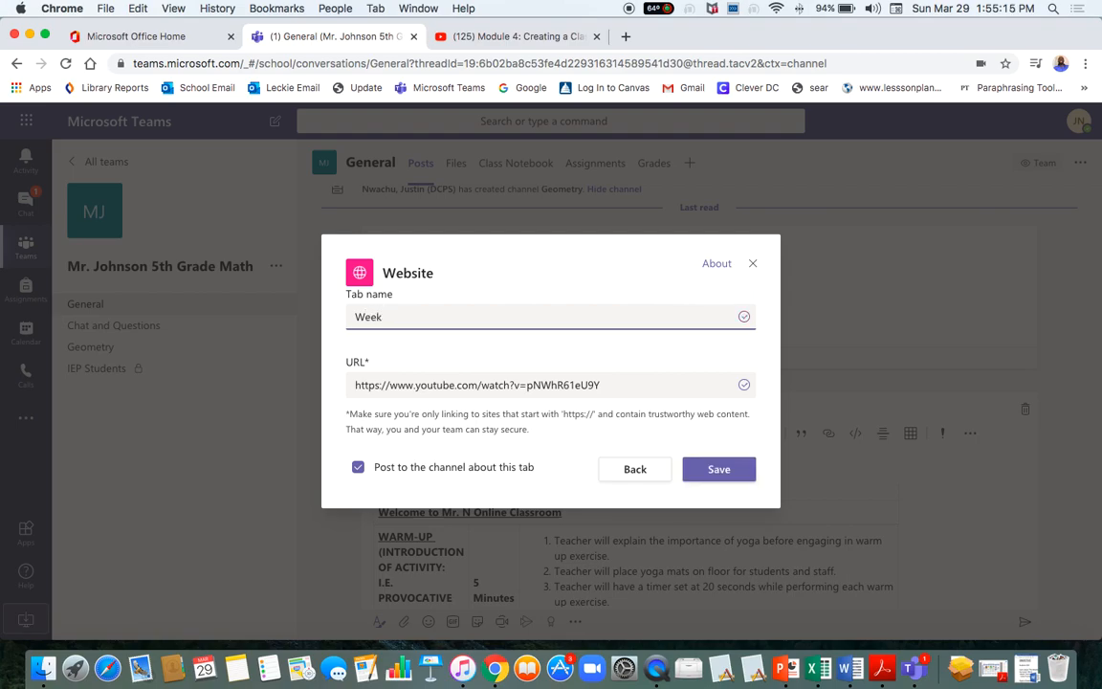
type("3/31-4/3 Math Lesson")
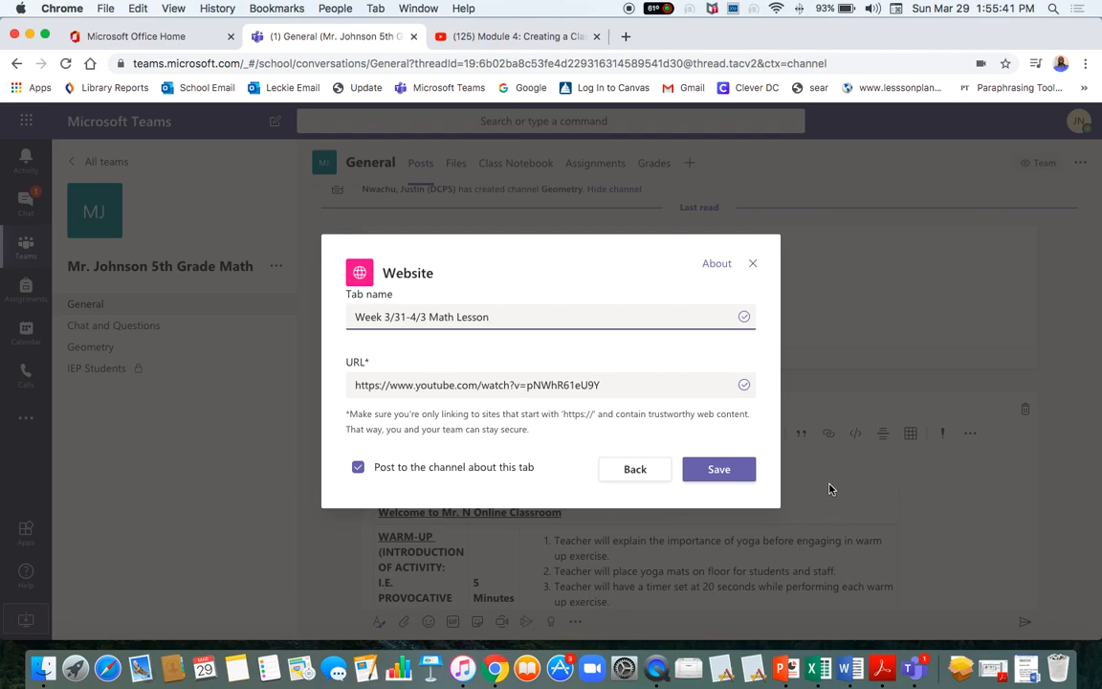
left_click(712, 484)
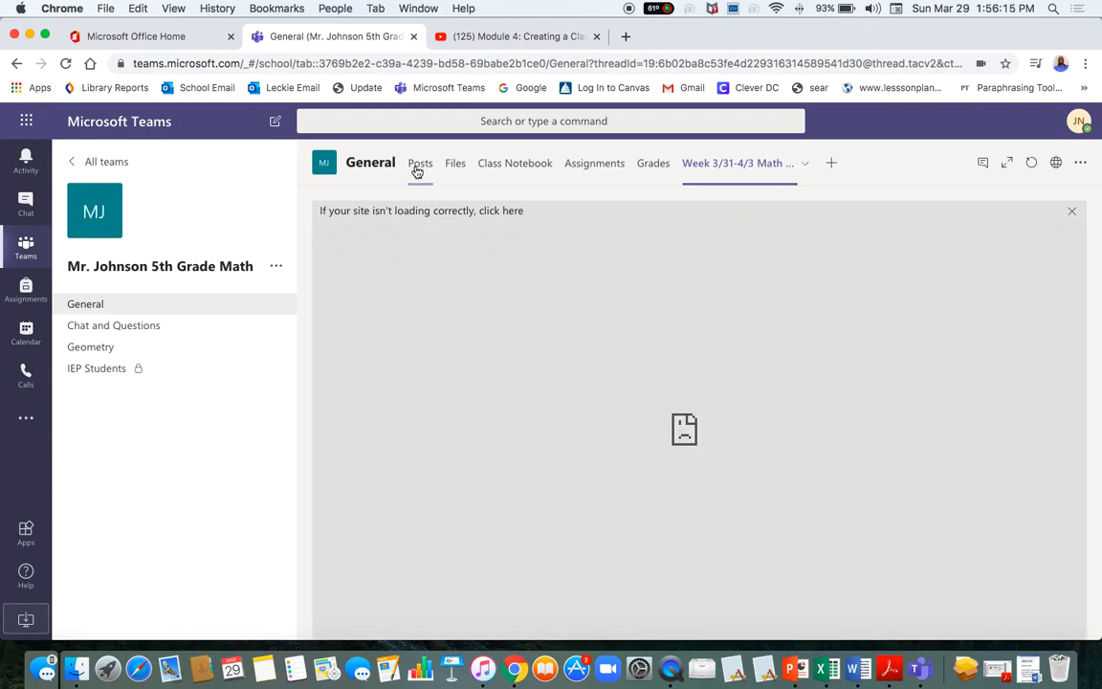
Return to the General channel's Posts view.
left_click(419, 166)
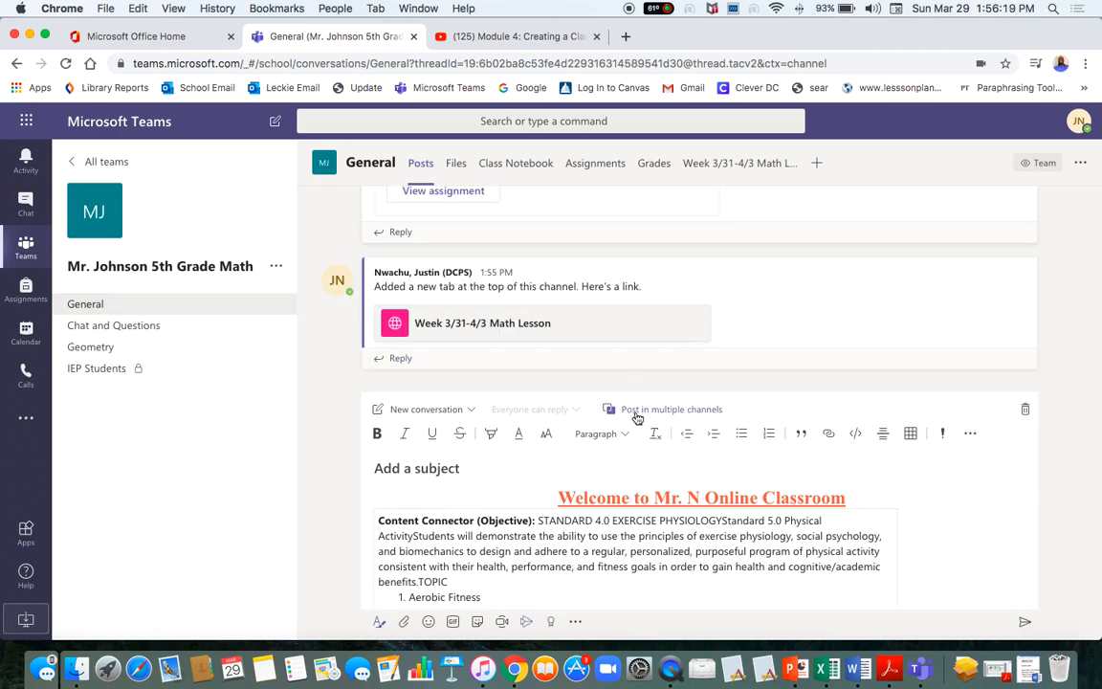
scroll(642, 529, "down", 10)
scroll(562, 572, "up", 10)
scroll(886, 520, "down", 2)
scroll(768, 536, "up", 2)
Write the subject 'Click on Lesson on tab next to assignment', removing the accidentally pasted address.
left_click(475, 466)
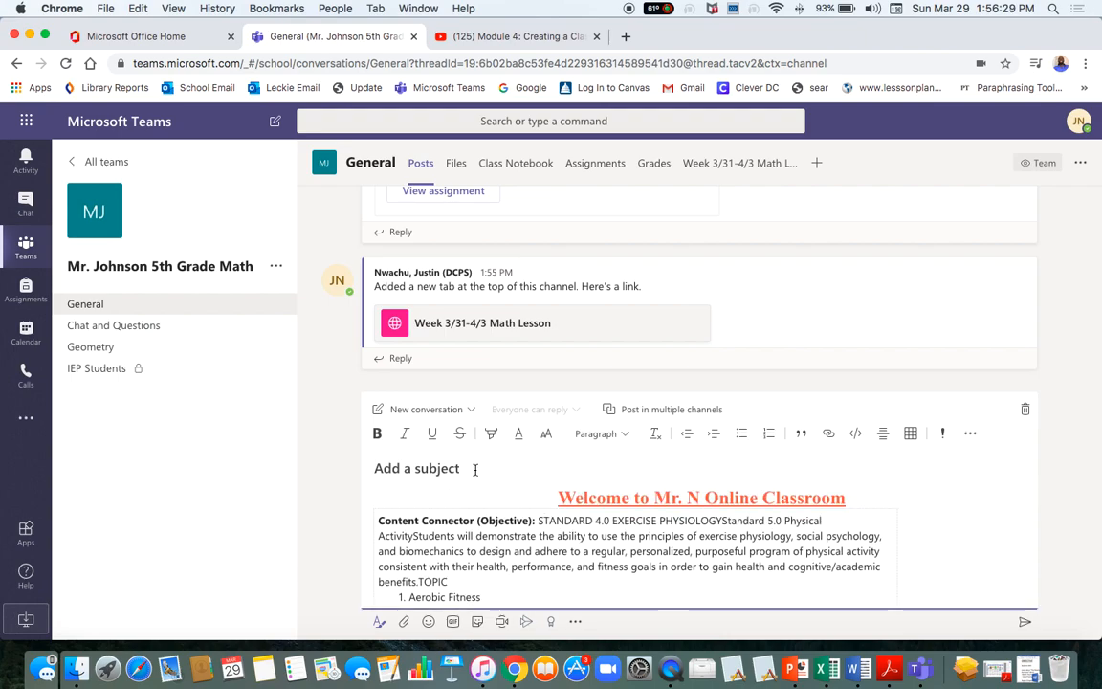
type("f")
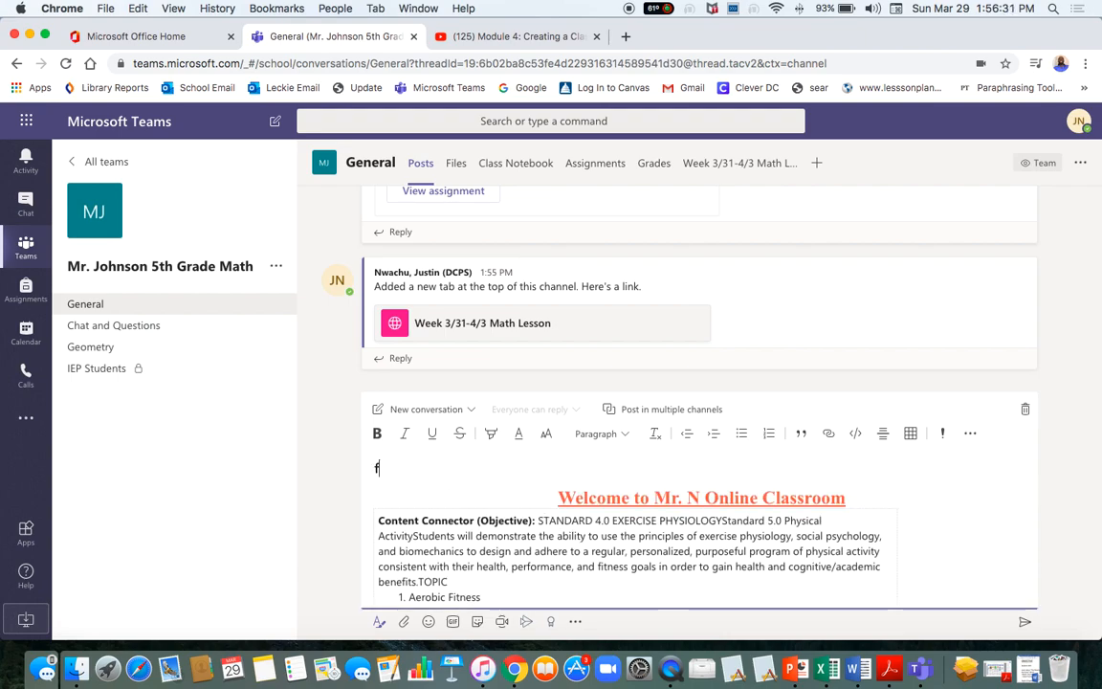
key("BackSpace")
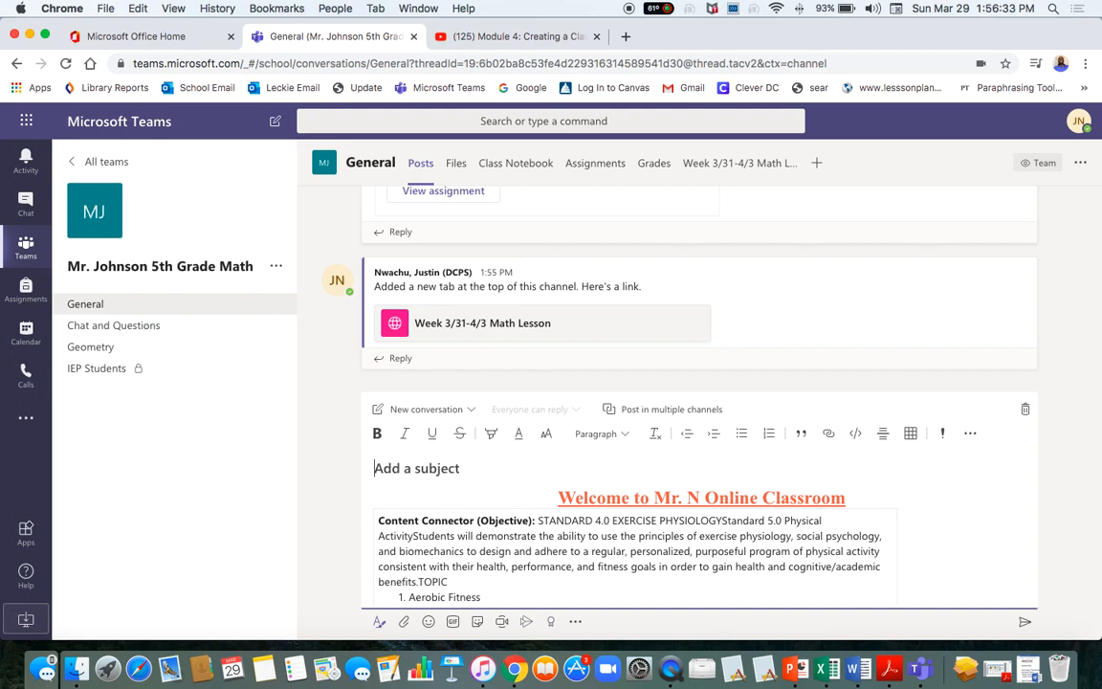
type("Click ")
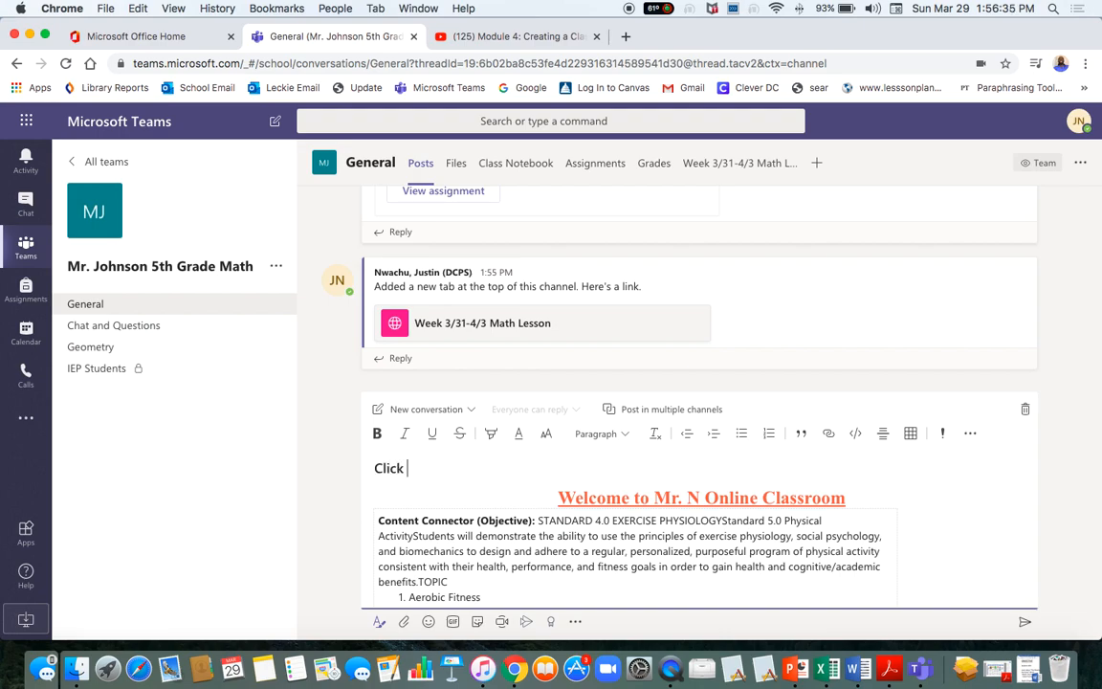
type("on Lesson")
key("super+v")
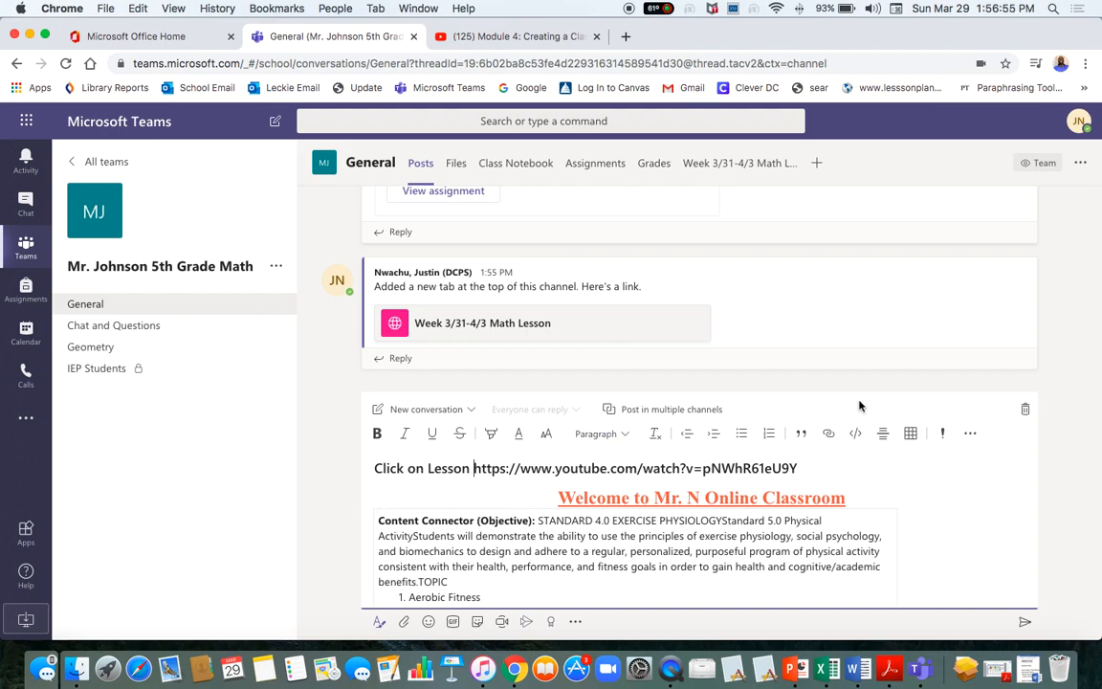
left_click_drag(798, 468, 494, 474)
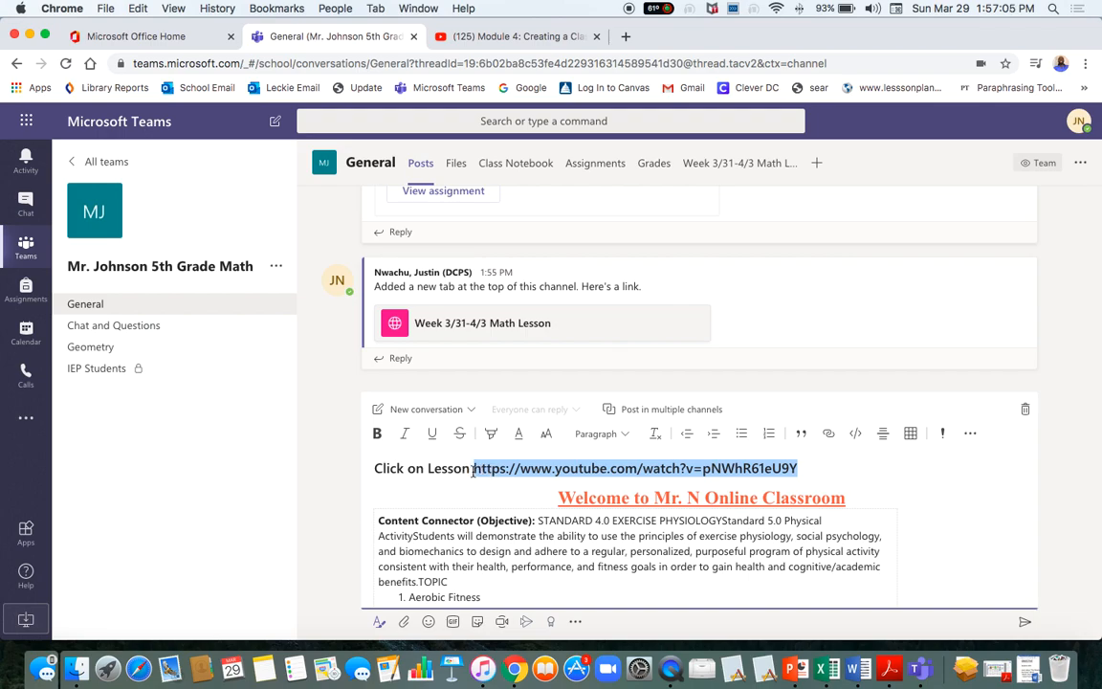
key("BackSpace")
key("BackSpace")
key("BackSpace")
key("BackSpace")
key("BackSpace")
key("BackSpace")
key("BackSpace")
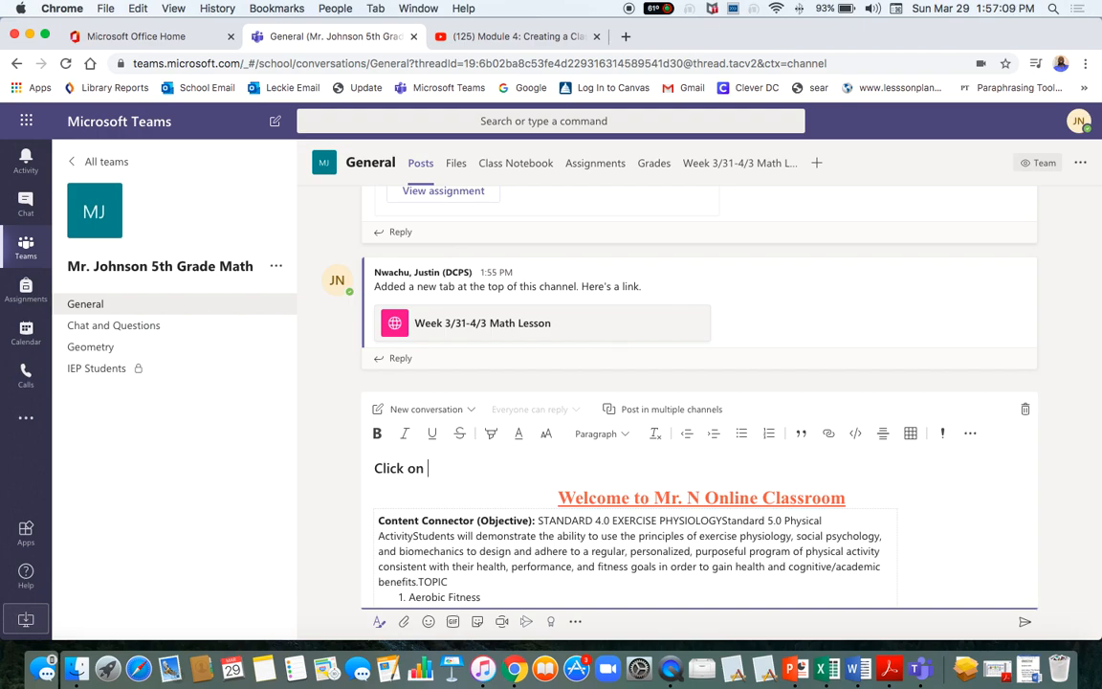
type("Lesson on tab ")
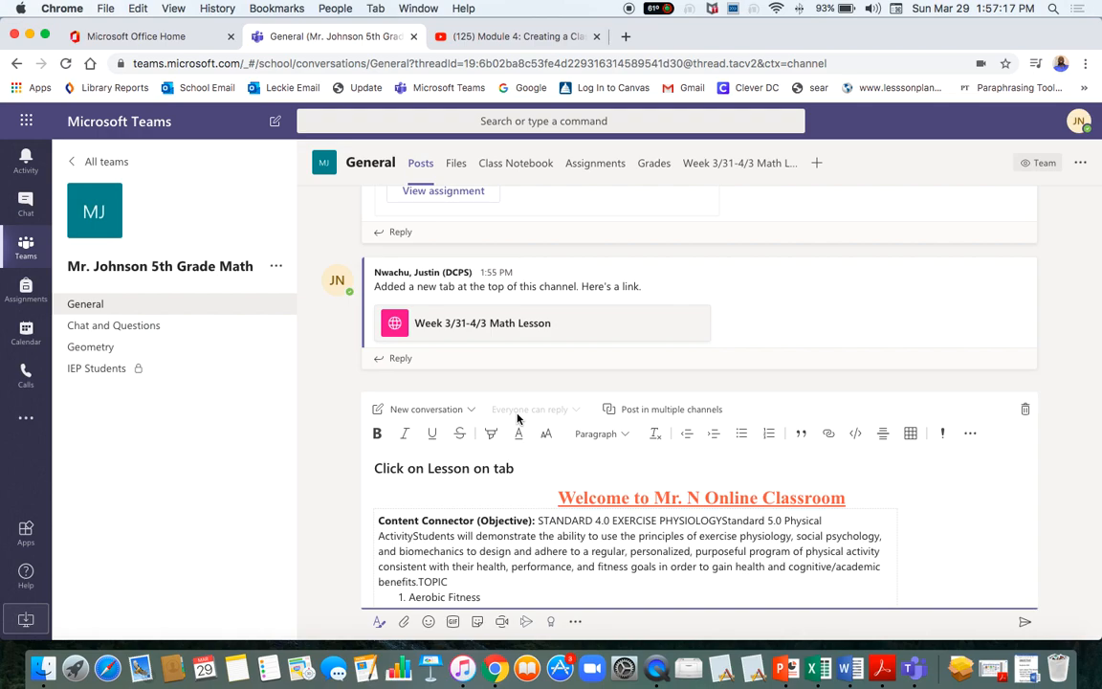
type("next to assignment")
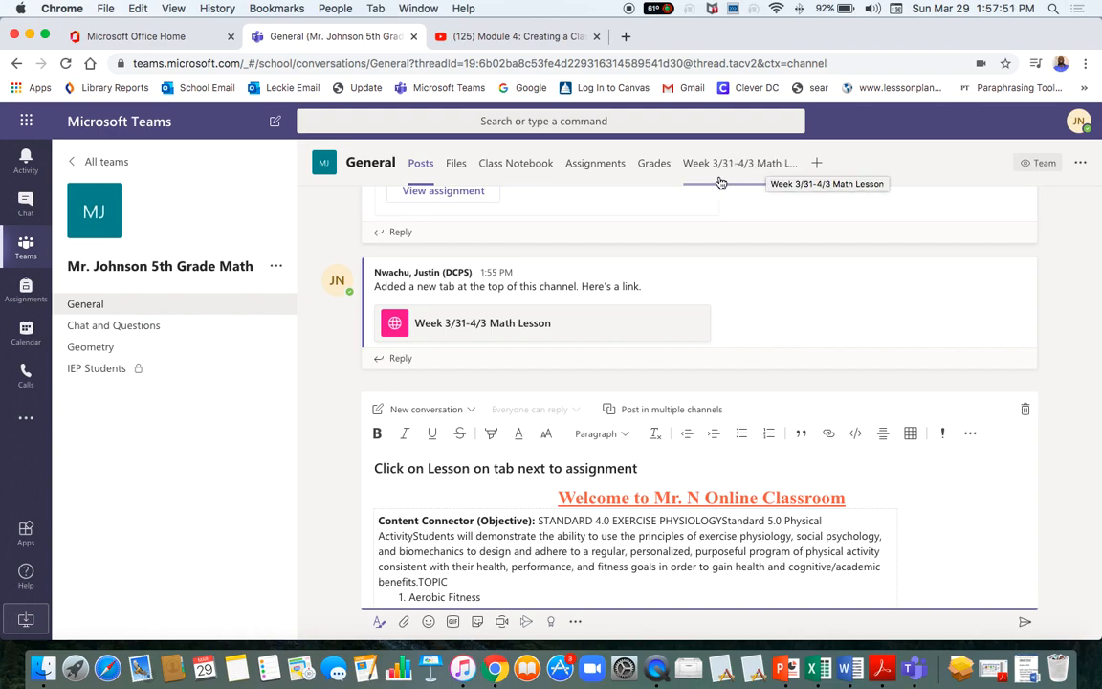
Switch from Assignments to the Week 3/31-4/3 Math Lesson tab.
left_click(581, 174)
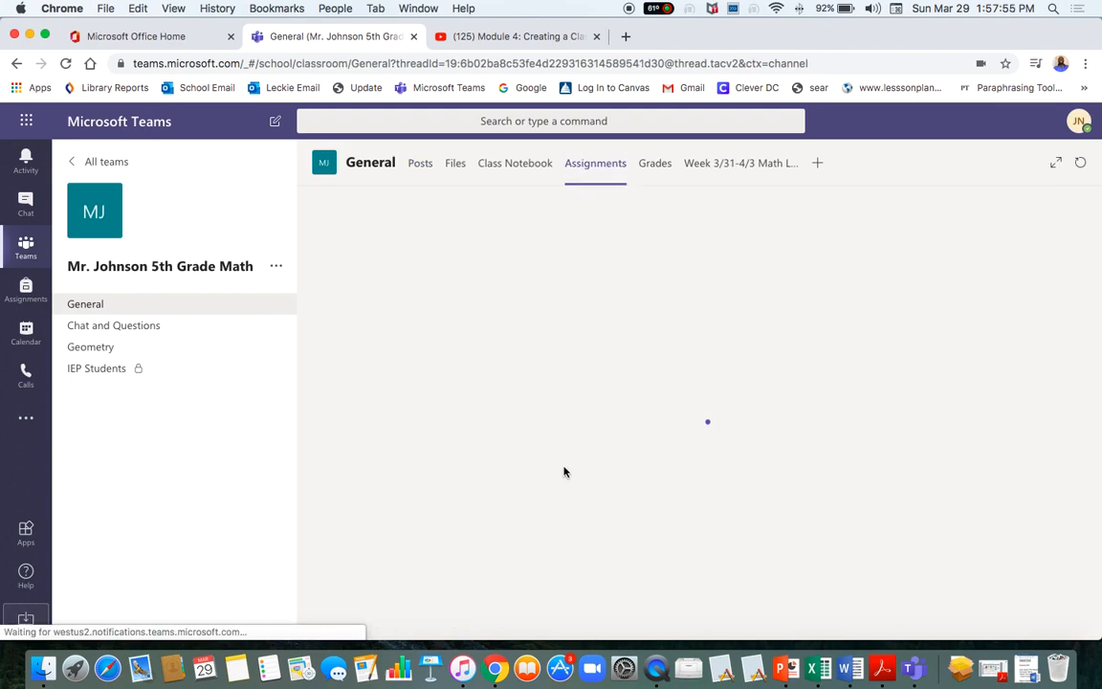
left_click(728, 171)
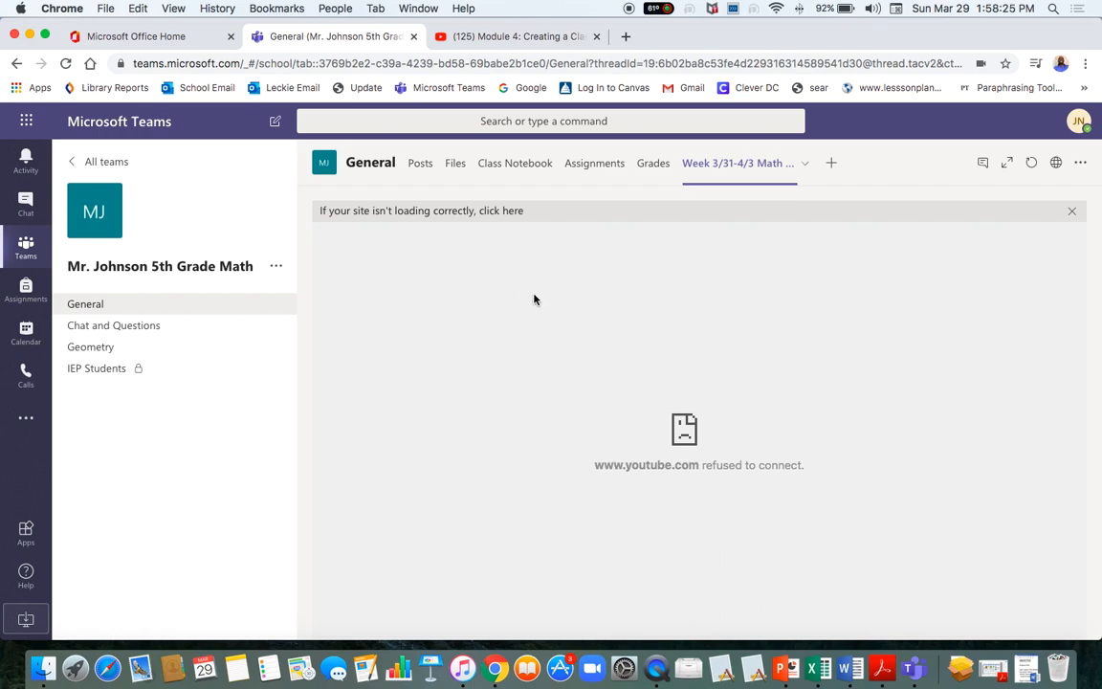
Follow the loading-help banner link to show the site-won't-load alternatives.
left_click(509, 212)
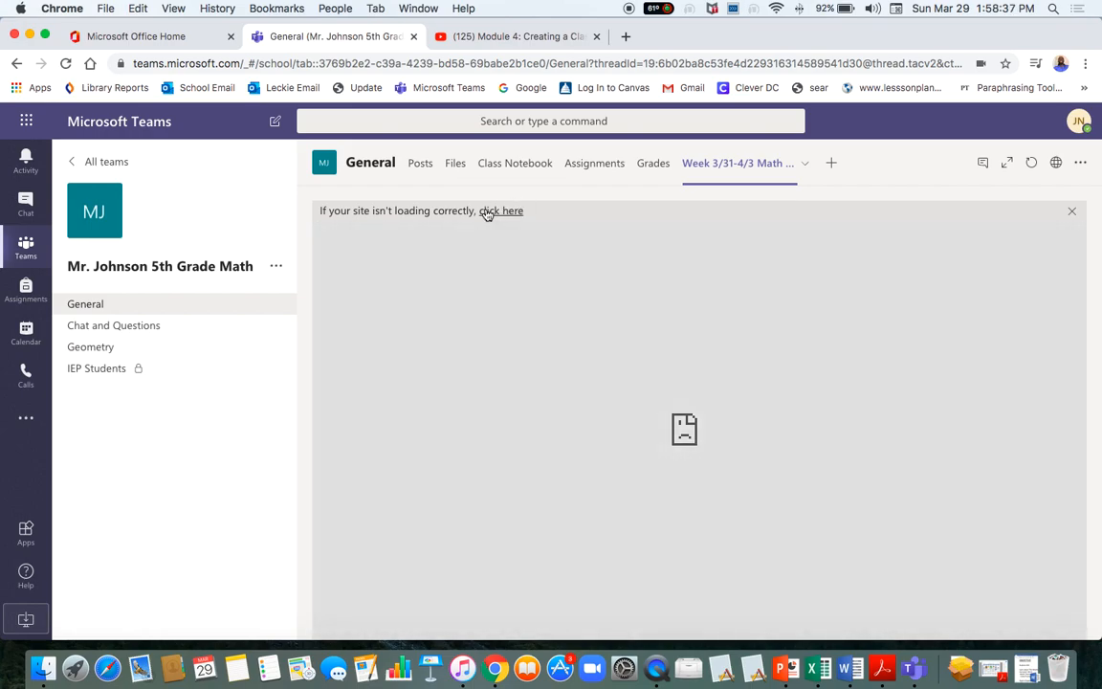
left_click(488, 211)
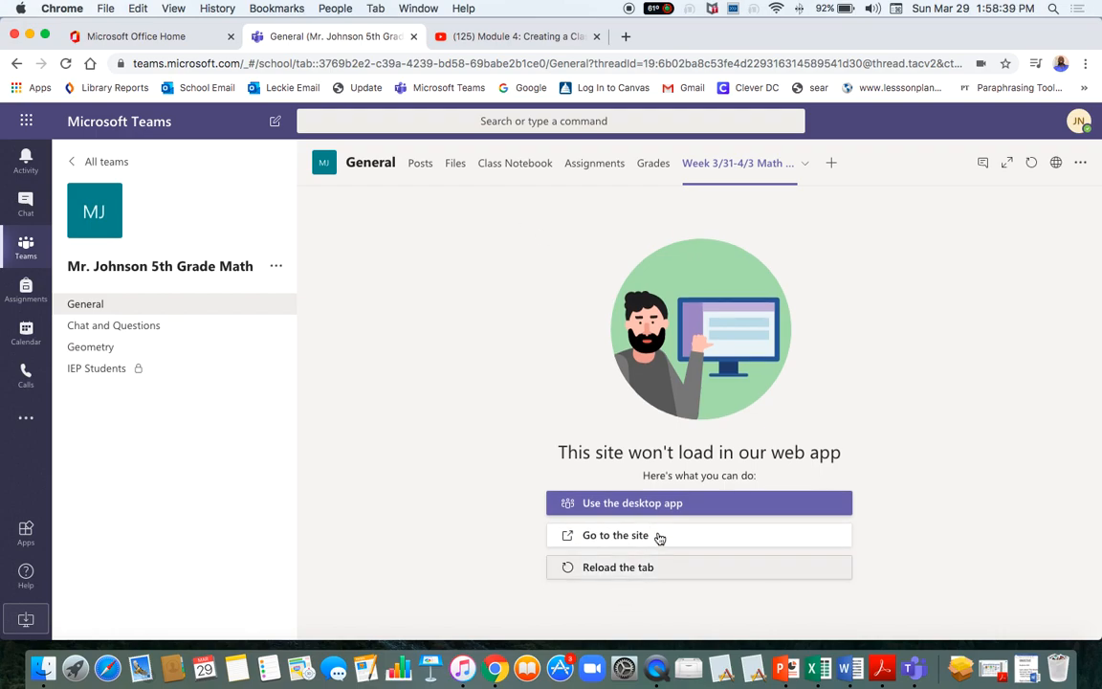
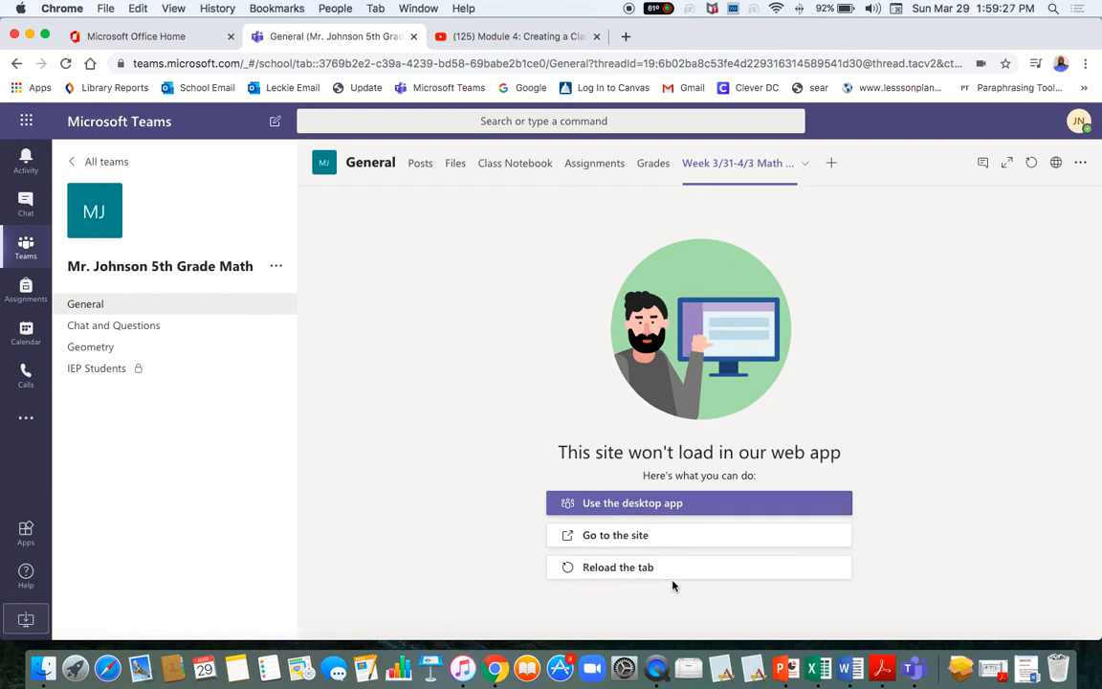
Open the lesson video on its YouTube page, pause it, and return to the Teams General tab.
left_click(618, 538)
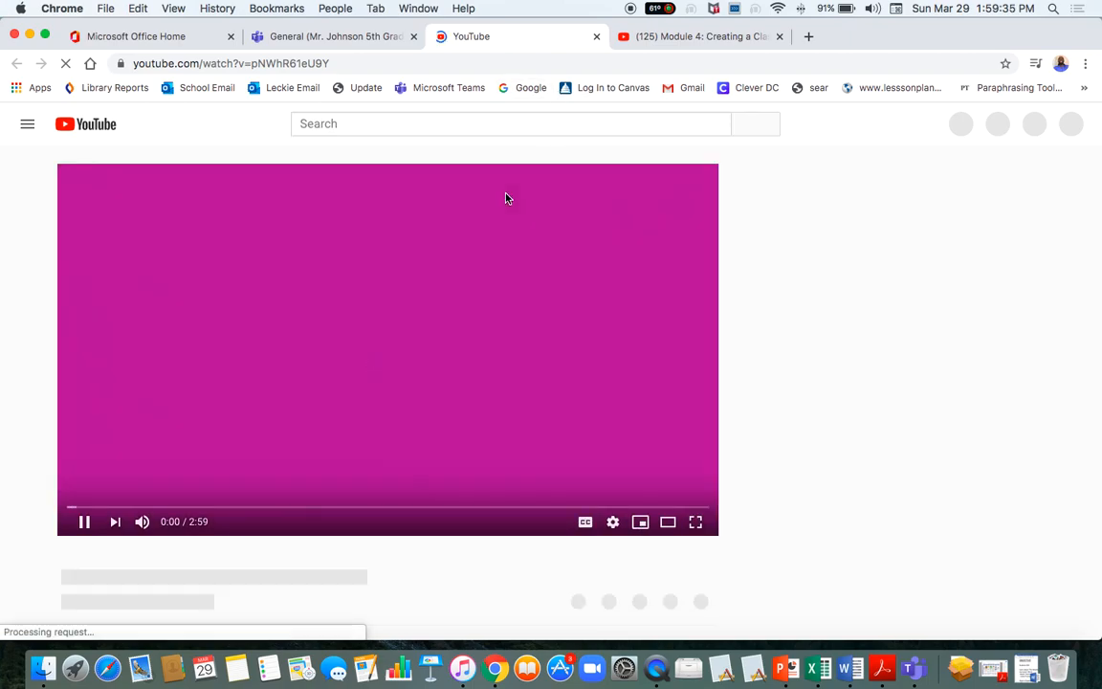
left_click(85, 522)
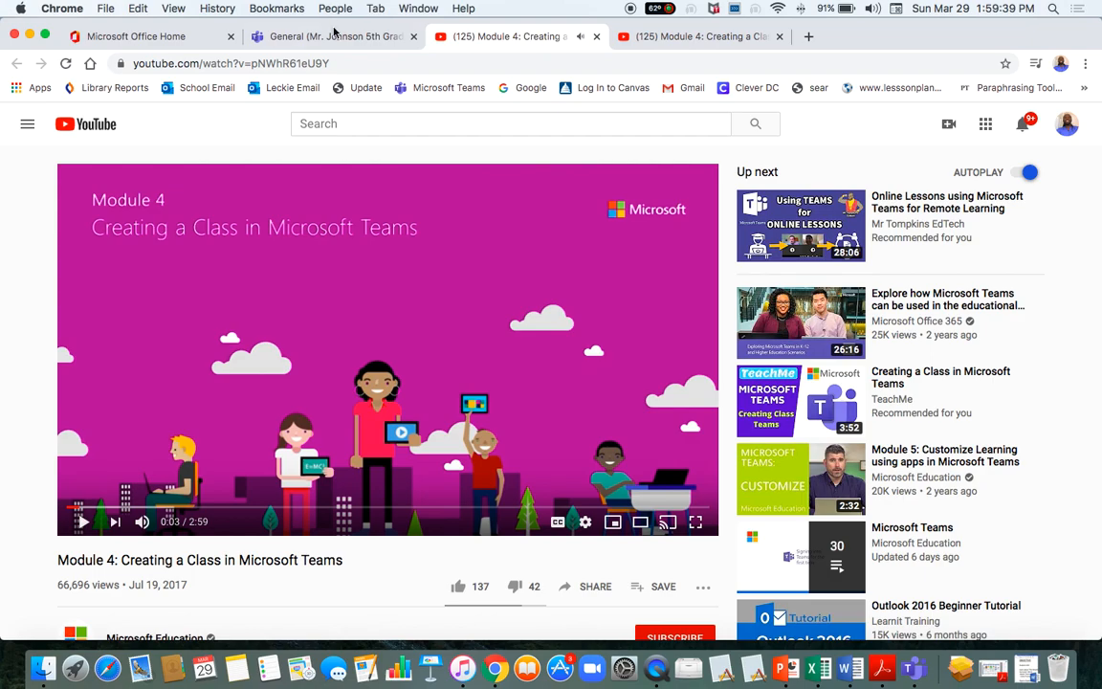
left_click(302, 38)
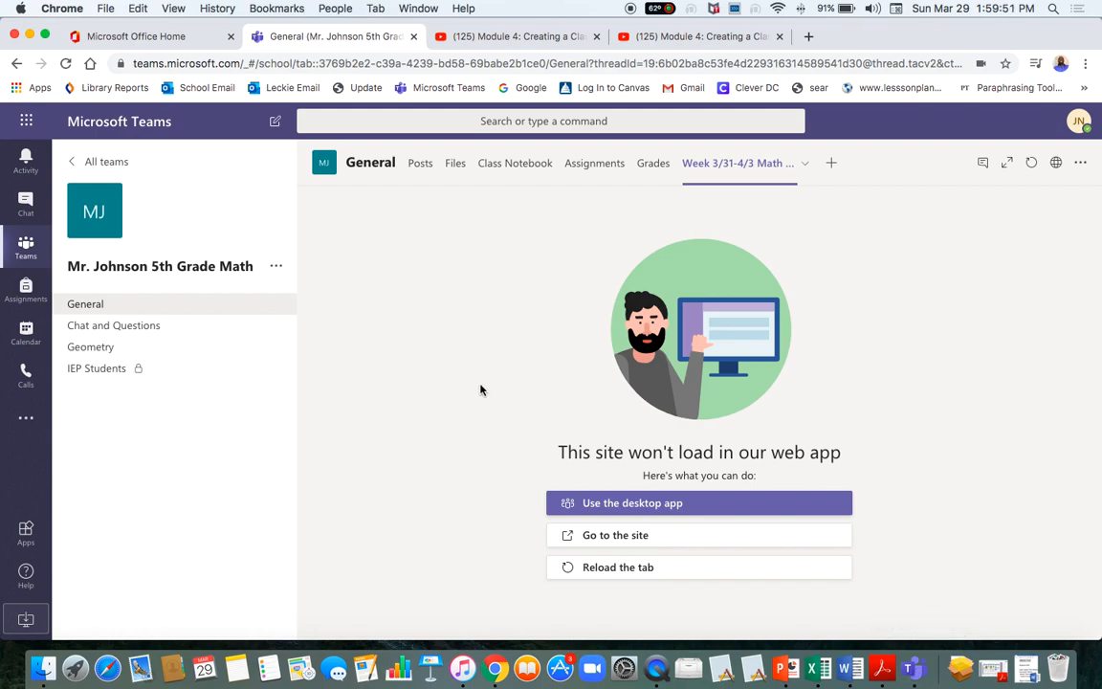
Switch to the Teams desktop app and open the Mr. Johnson 5th Grade Math team.
left_click(915, 676)
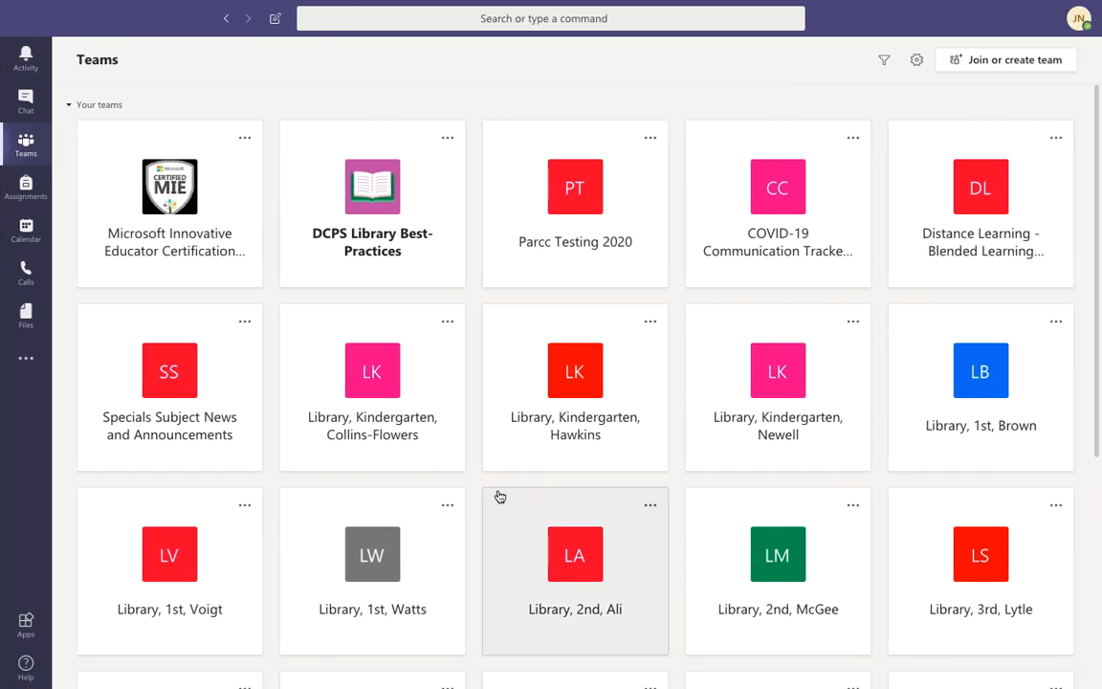
scroll(502, 440, "down", 5)
left_click(354, 594)
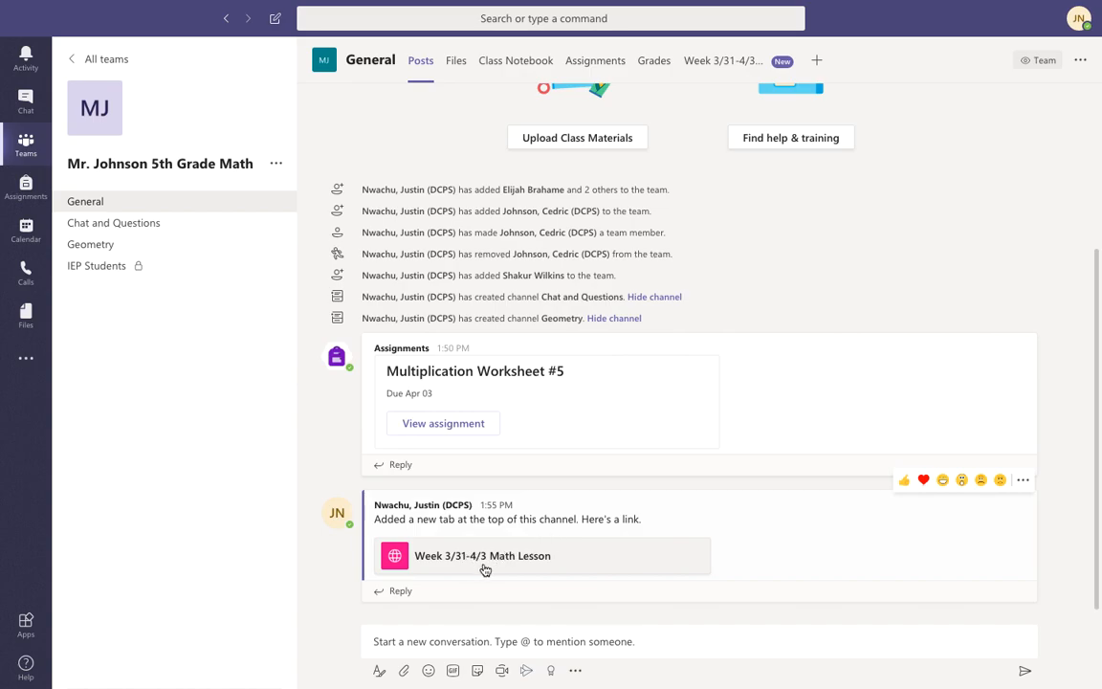
Open the Week 3/31-4/3 Math Lesson tab and pause its video at 0:26.
left_click(714, 70)
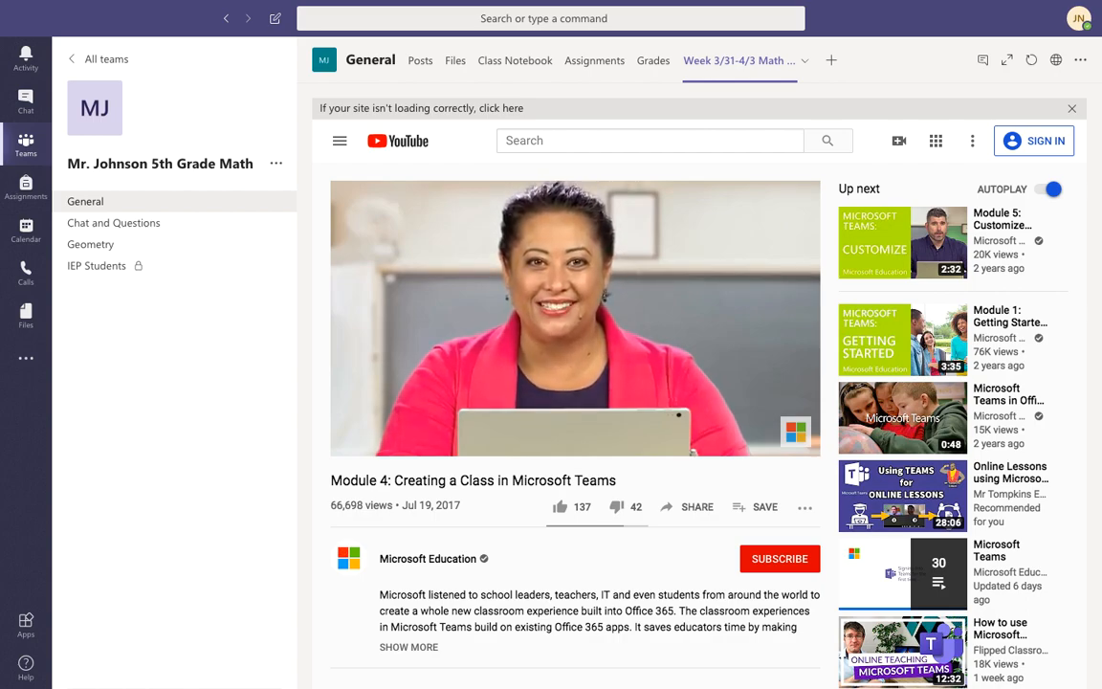
mouse_move(535, 355)
left_click(358, 444)
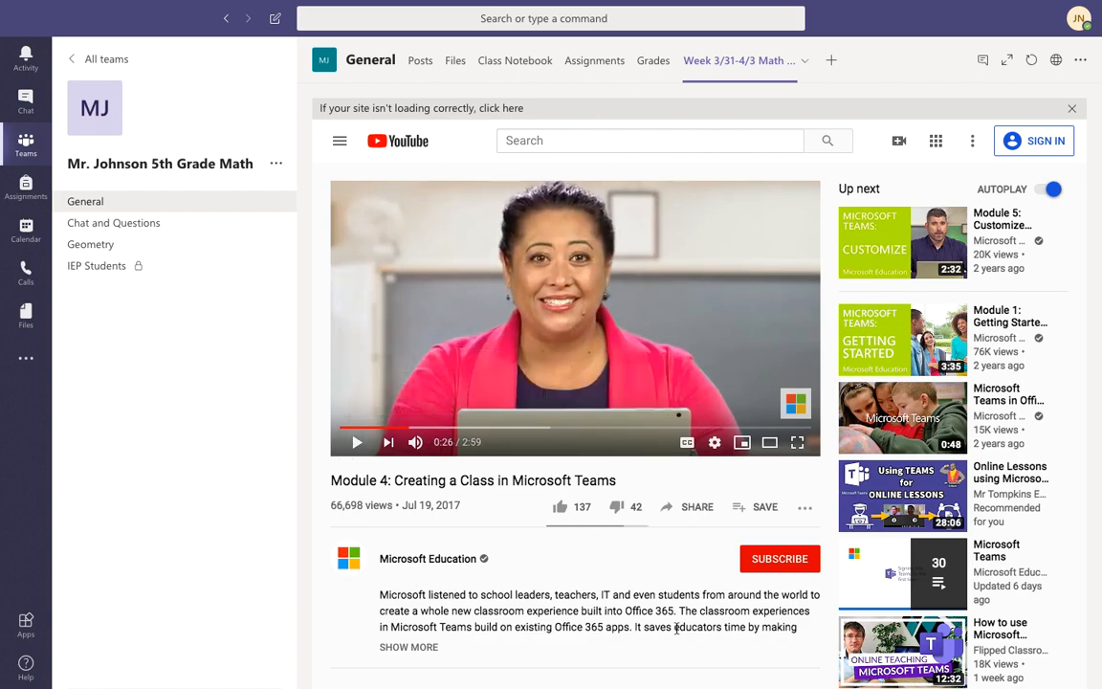
mouse_move(880, 550)
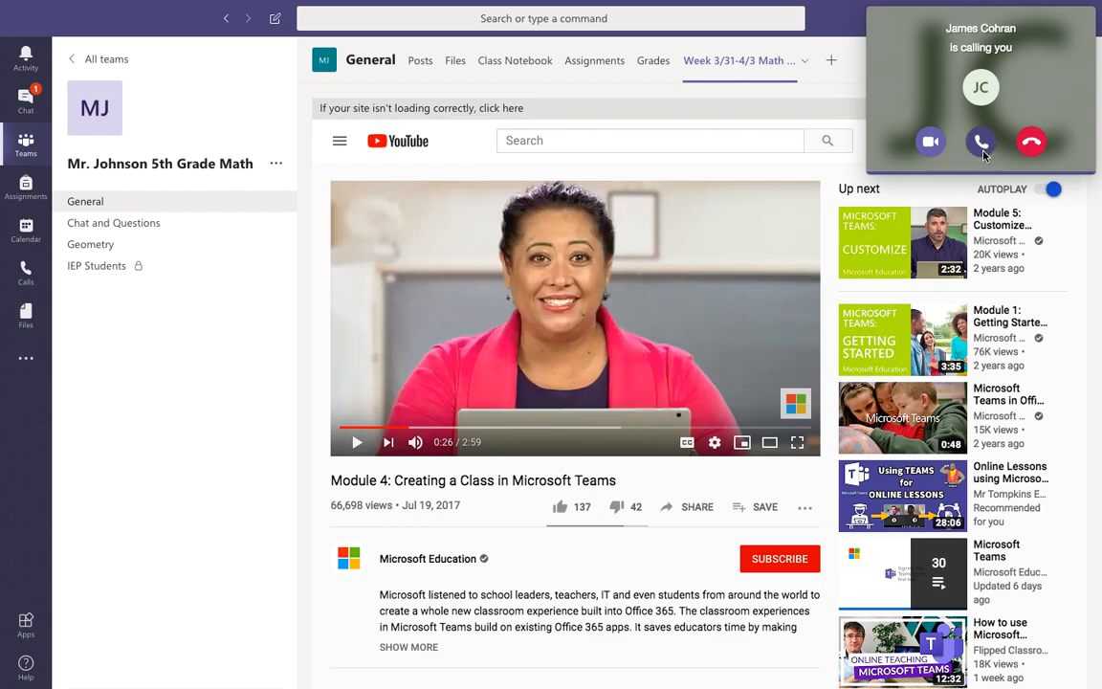
Decline the incoming call and look over the paused 'Module 4: Creating a Class in Microsoft Teams' video.
left_click(1032, 141)
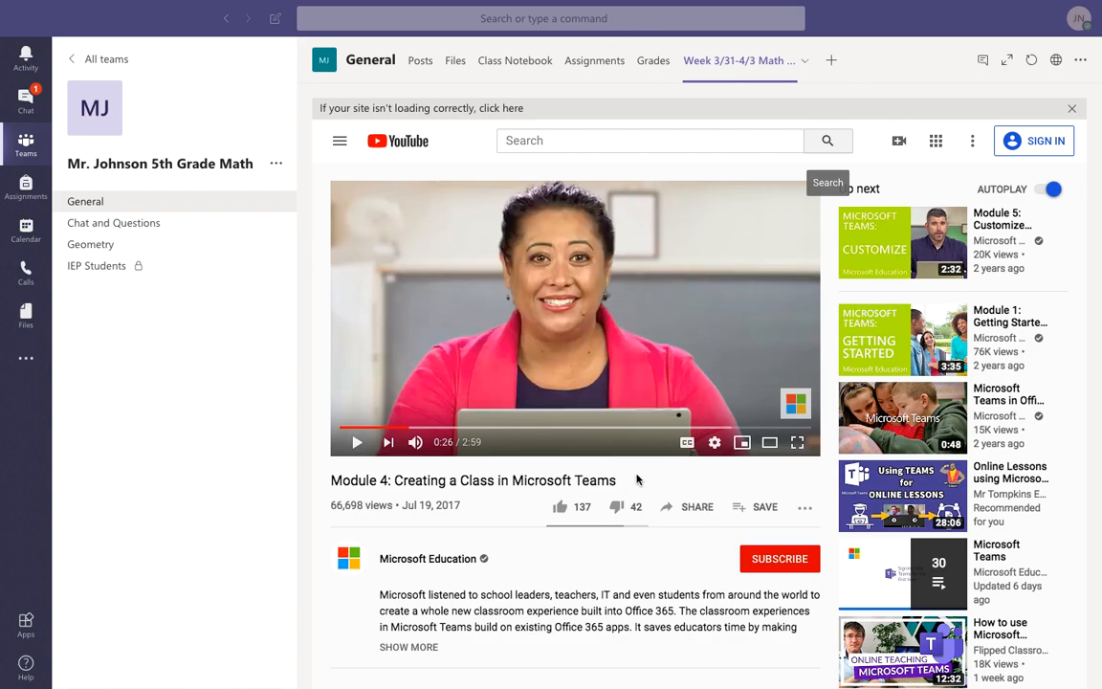
scroll(638, 479, "down", 5)
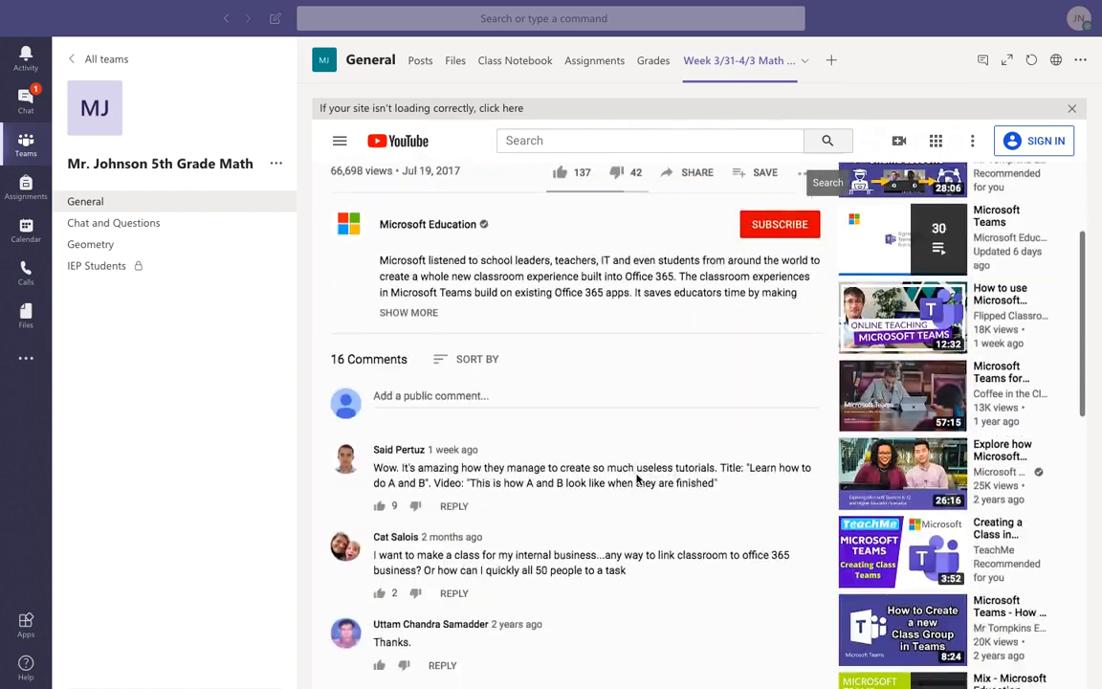
scroll(516, 493, "up", 1)
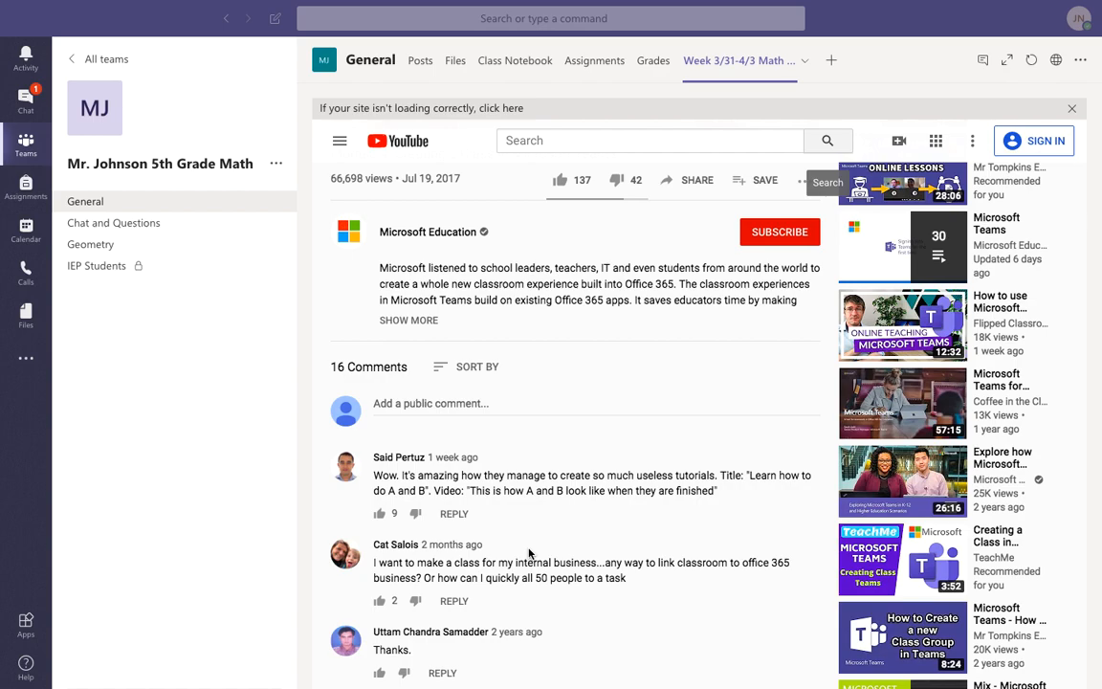
scroll(460, 469, "up", 1)
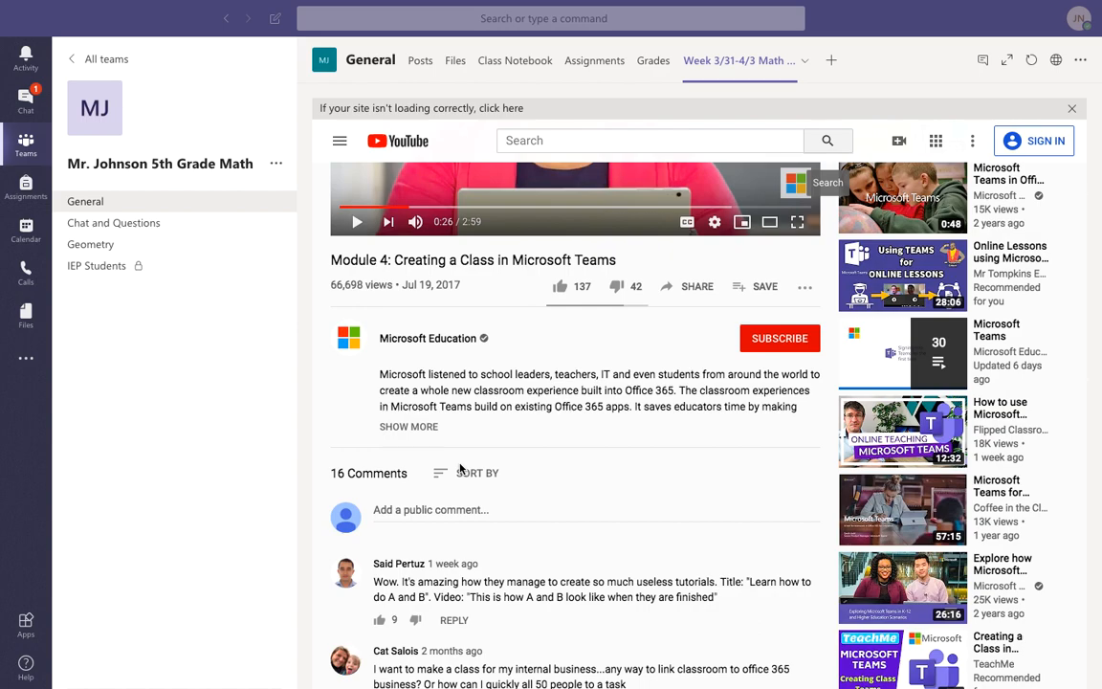
scroll(460, 469, "down", 1)
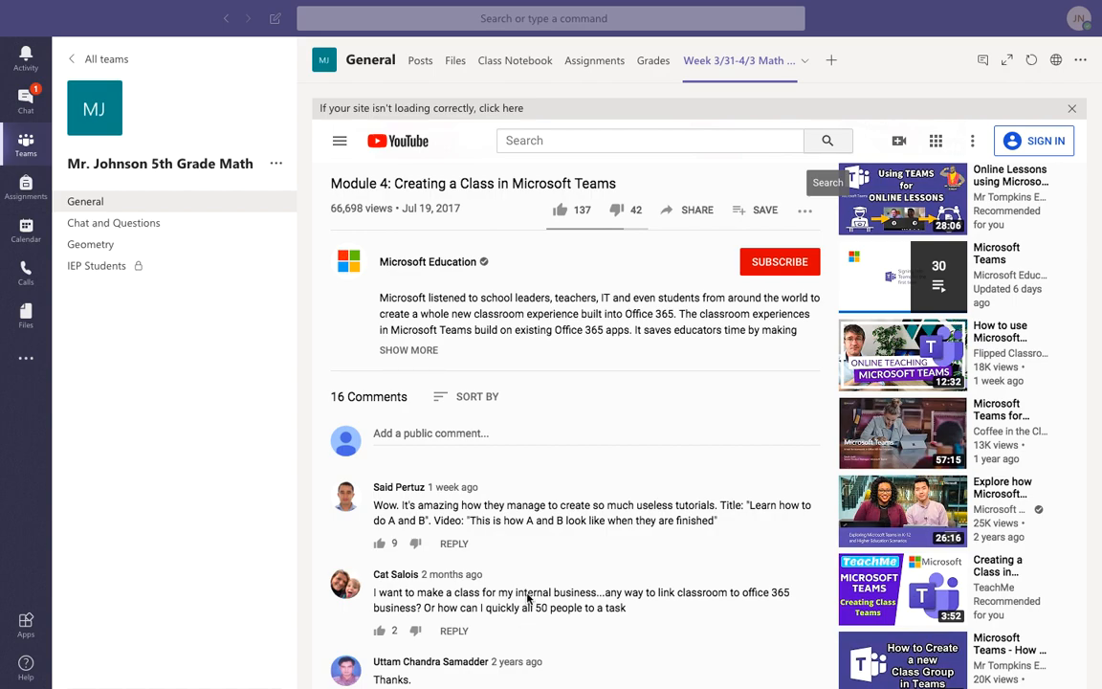
scroll(528, 598, "up", 4)
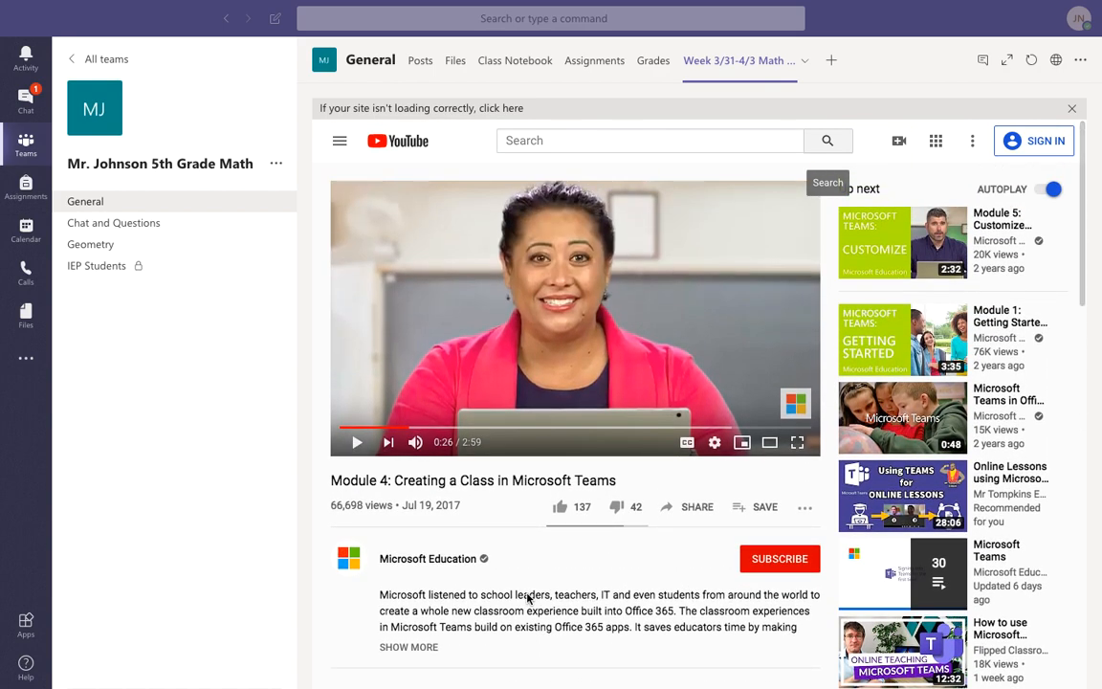
scroll(528, 598, "down", 3)
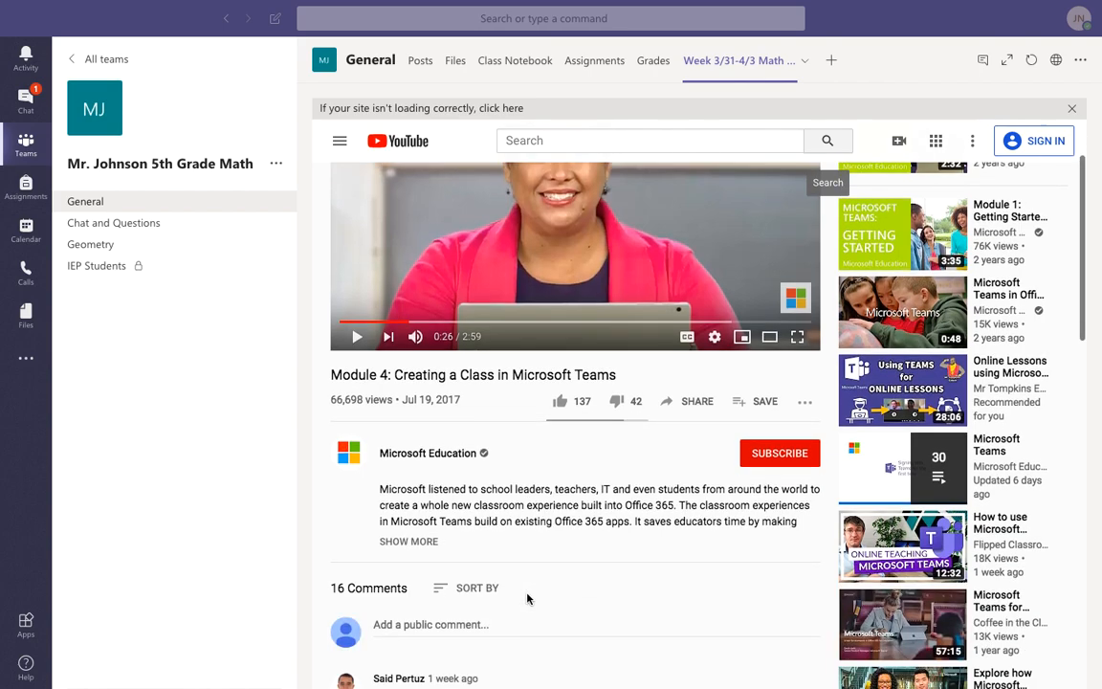
scroll(527, 593, "up", 3)
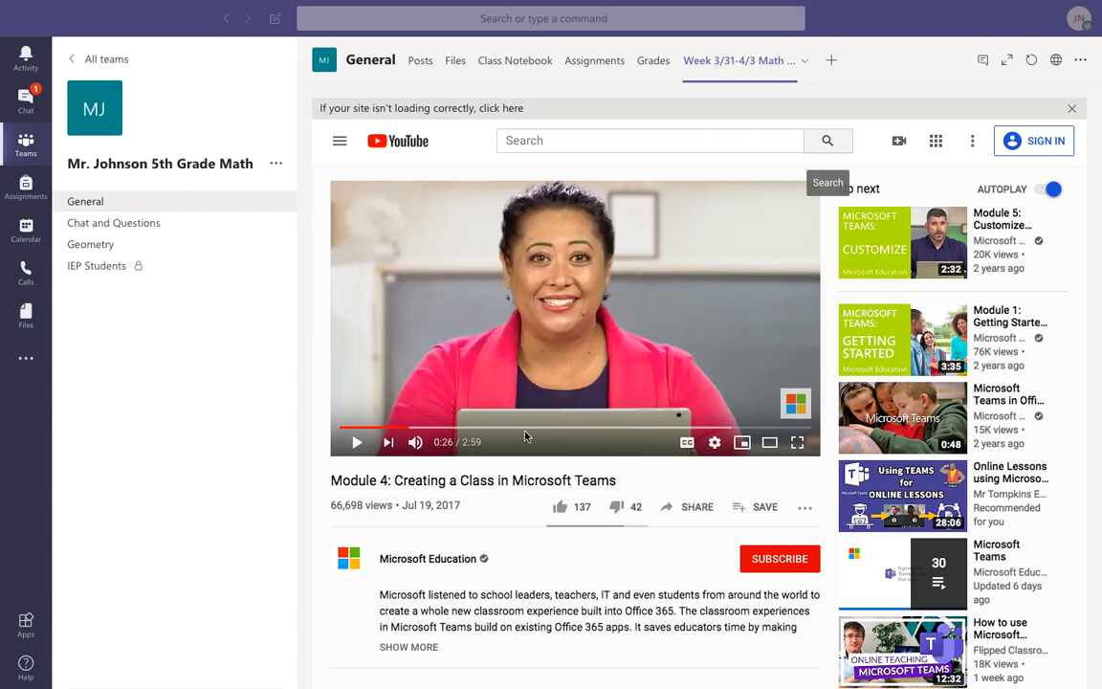
Check the Week 3/31-4/3 Math Lesson link from the posts, then show the 'Welcome to Assignments' page.
left_click(651, 63)
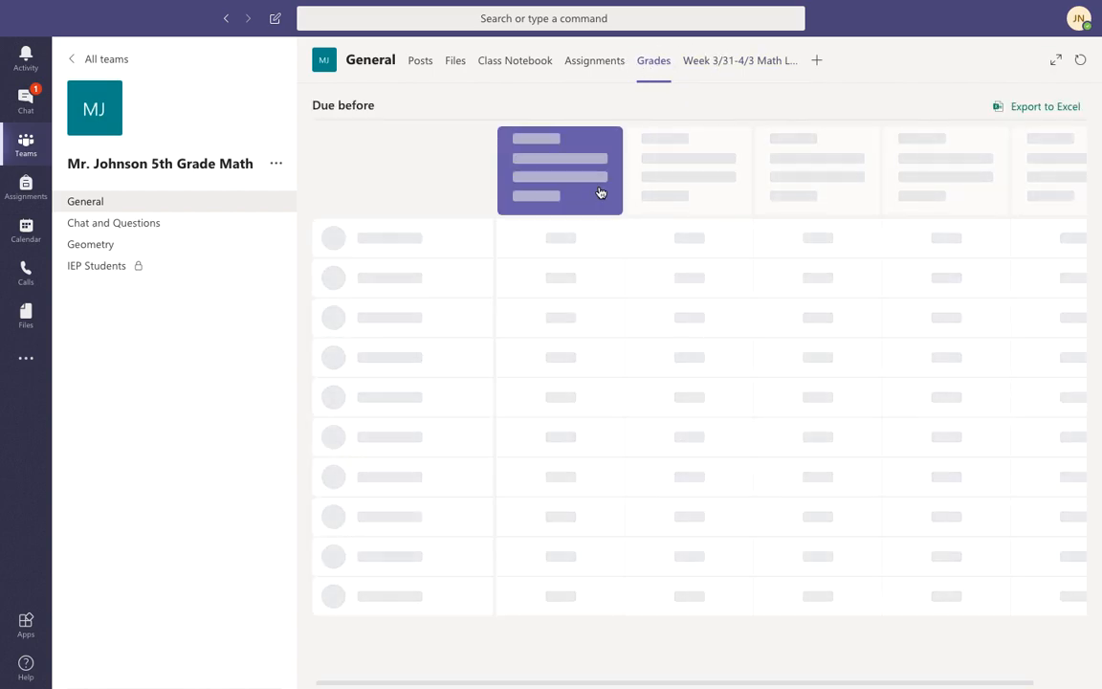
left_click(593, 66)
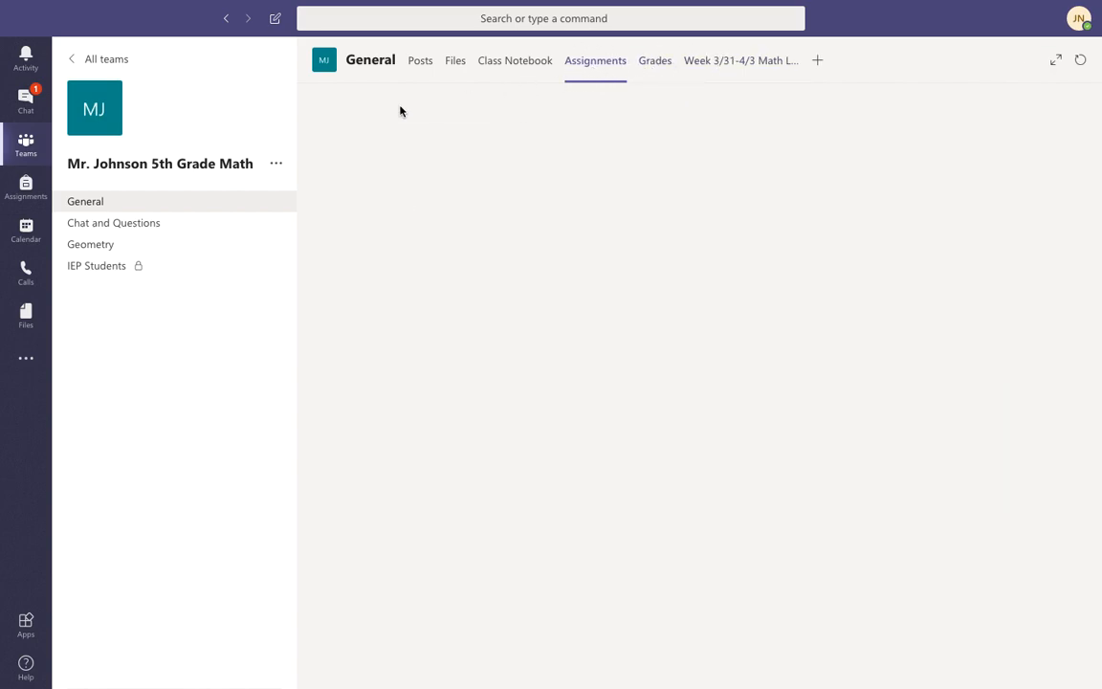
left_click(421, 61)
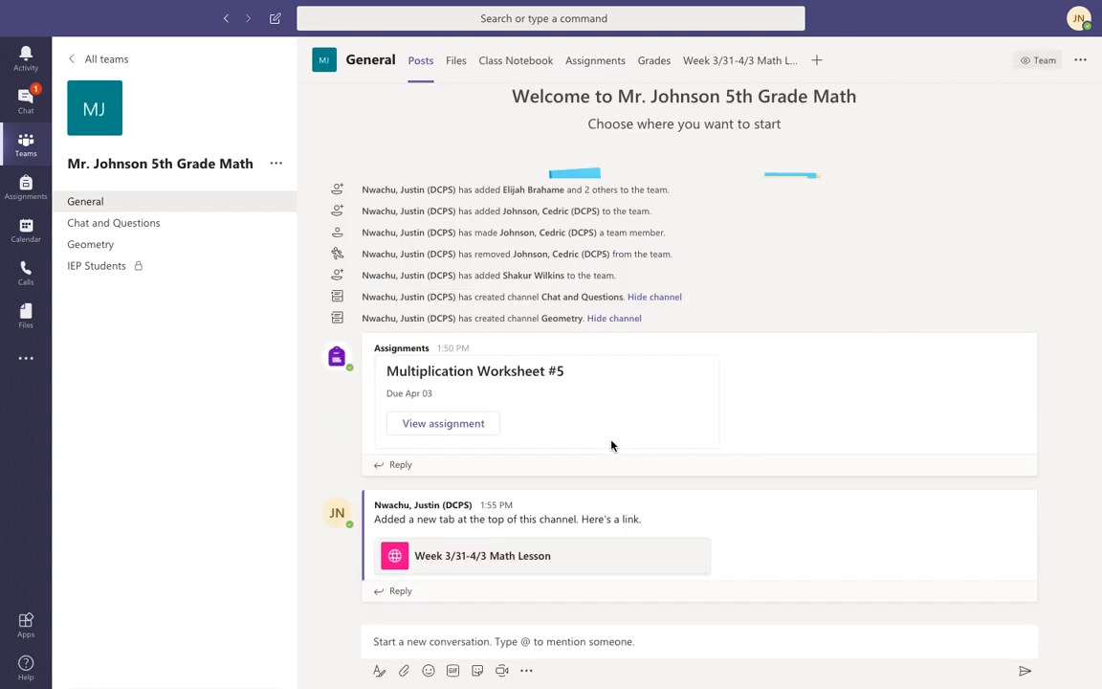
left_click(436, 564)
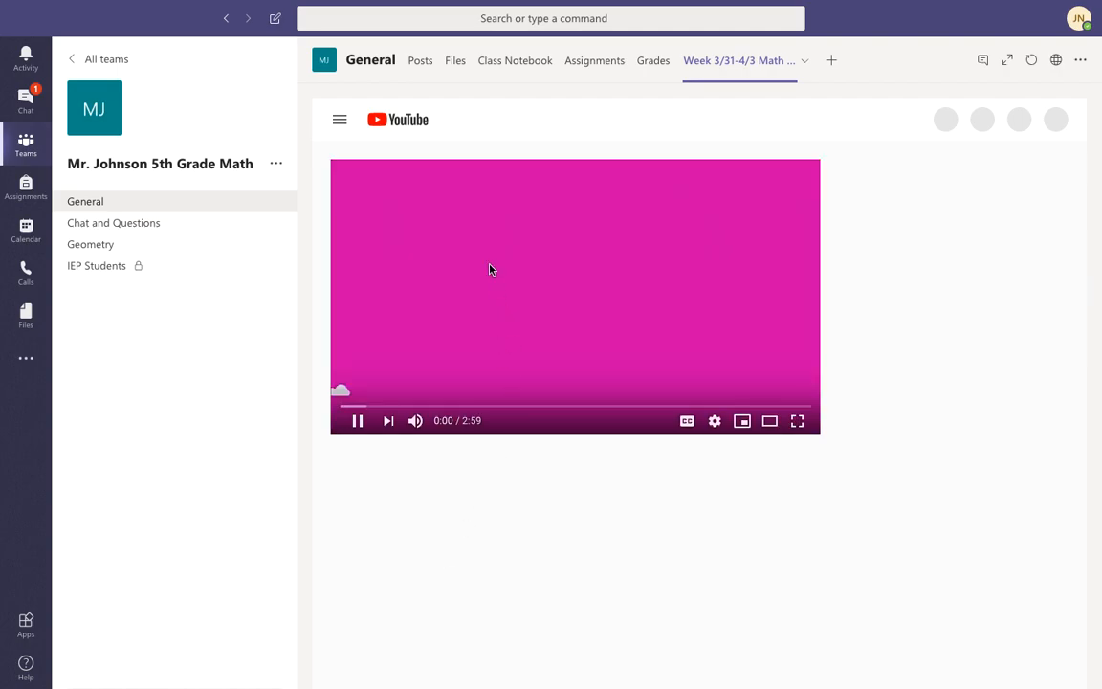
left_click(418, 62)
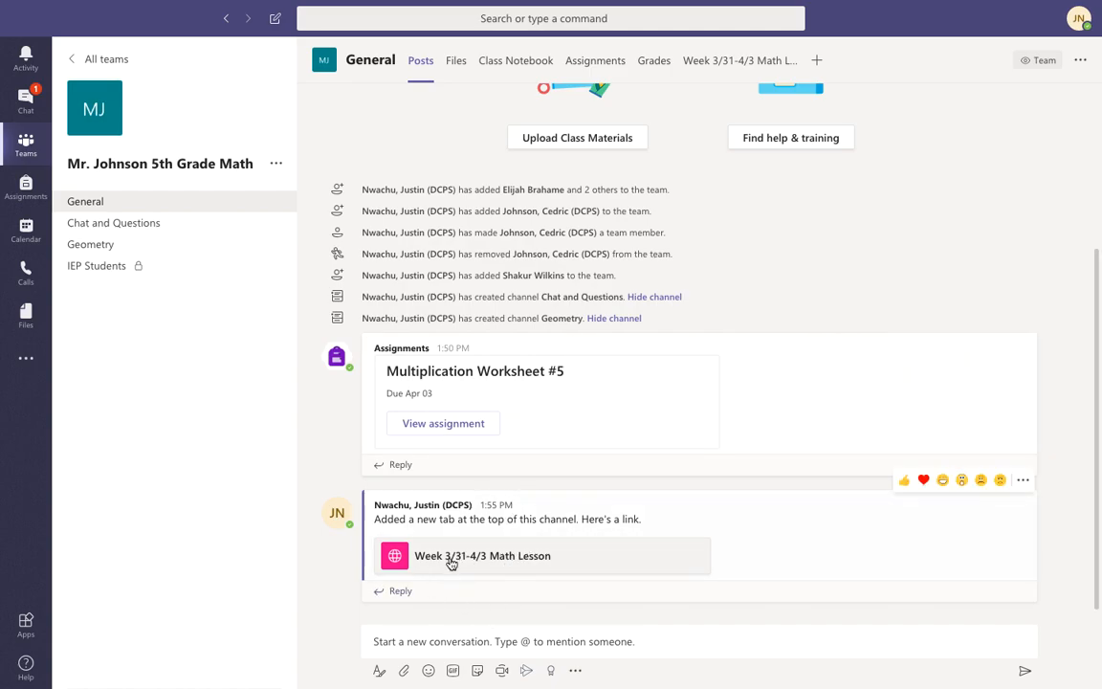
left_click(733, 63)
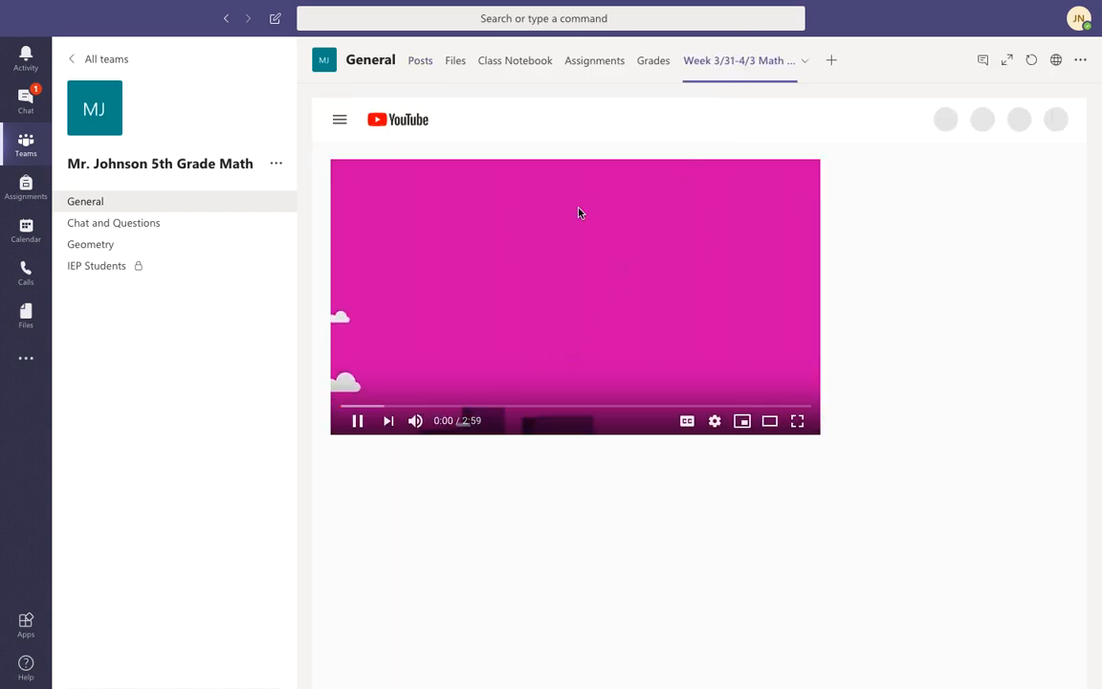
left_click(591, 62)
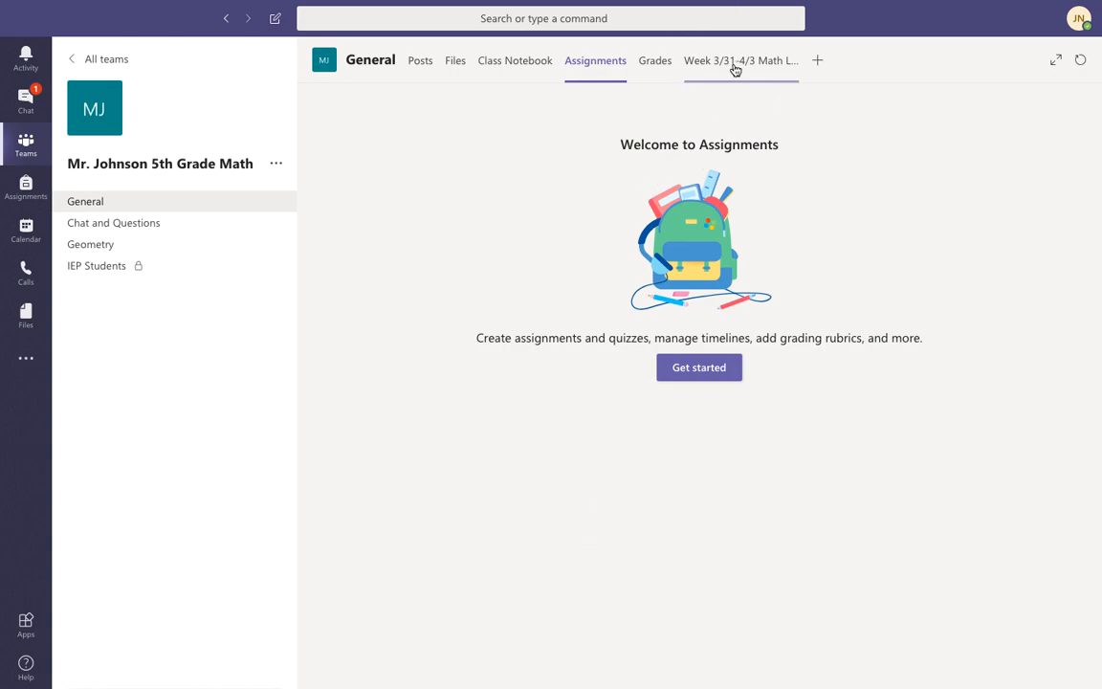
In Grades, open one student's submitted Multiplication Worksheet #5 (due Apr 3, 100 points).
left_click(660, 64)
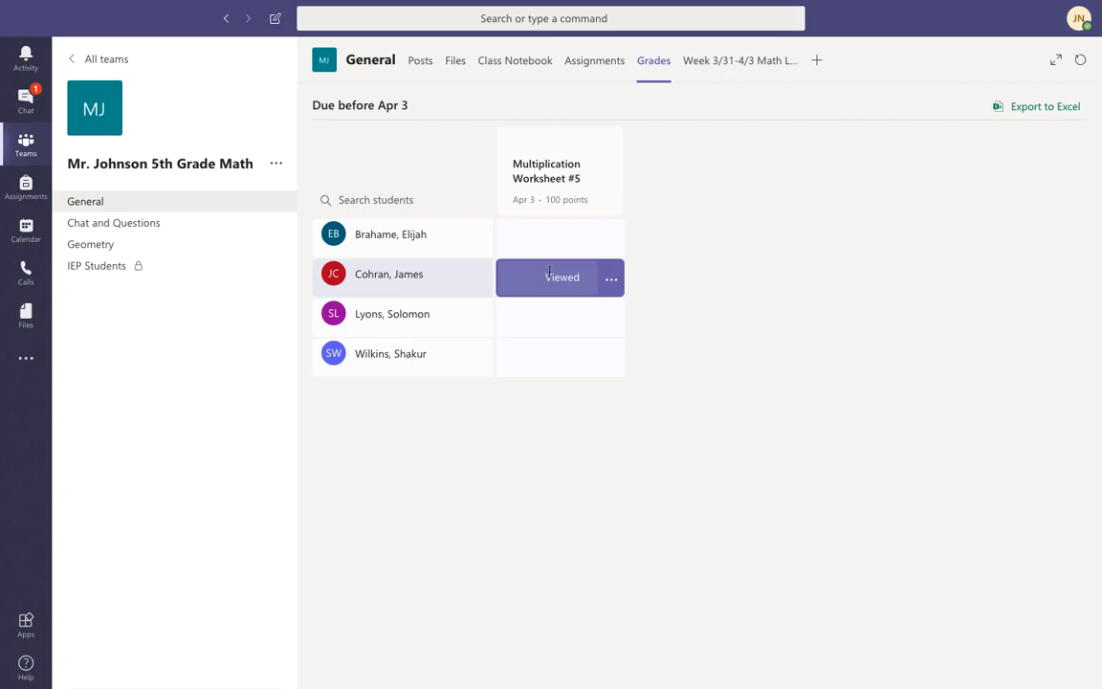
left_click(611, 242)
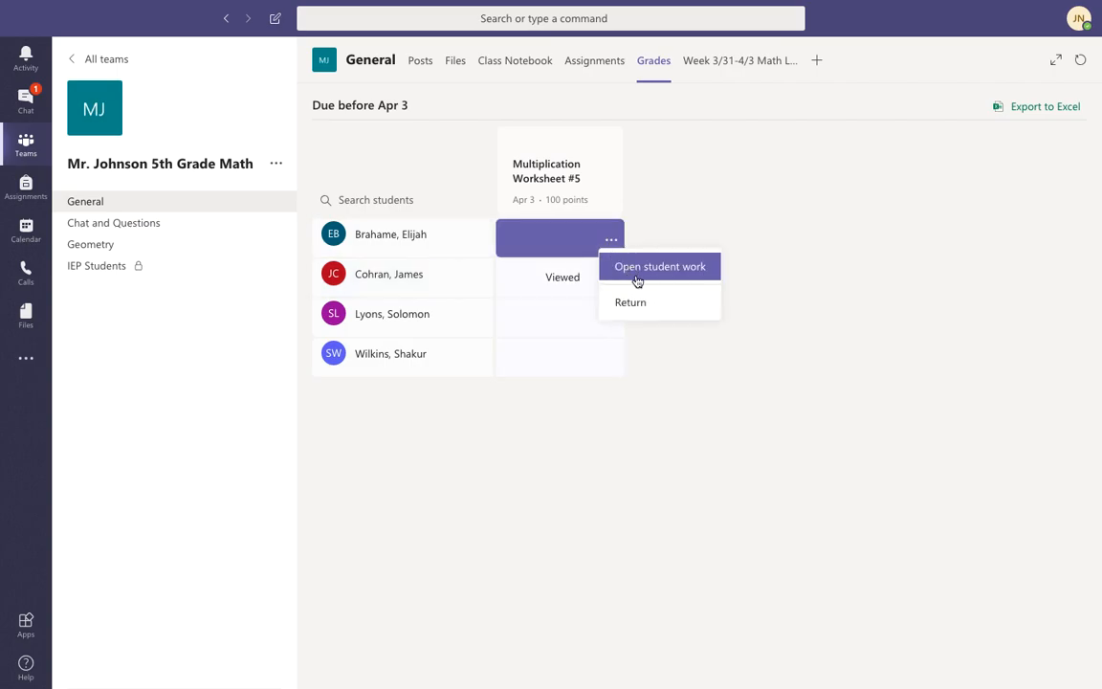
left_click(634, 270)
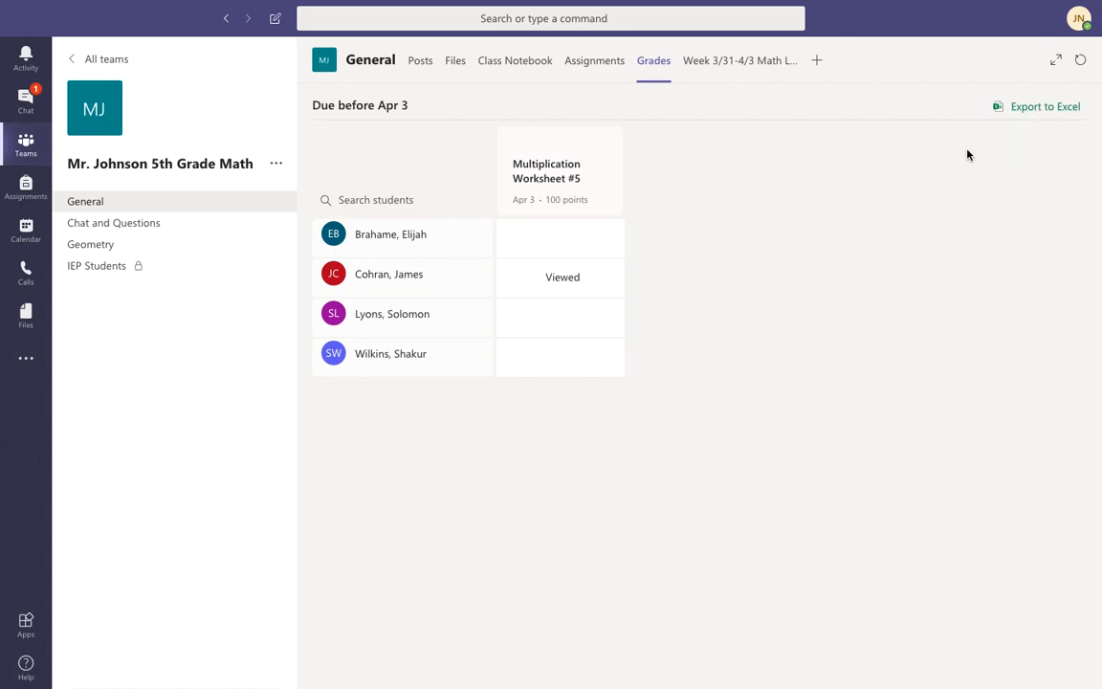
Create a blank Class Notebook with Handouts, Class Notes, Homework and Quizzes sections, then browse its welcome page.
left_click(508, 67)
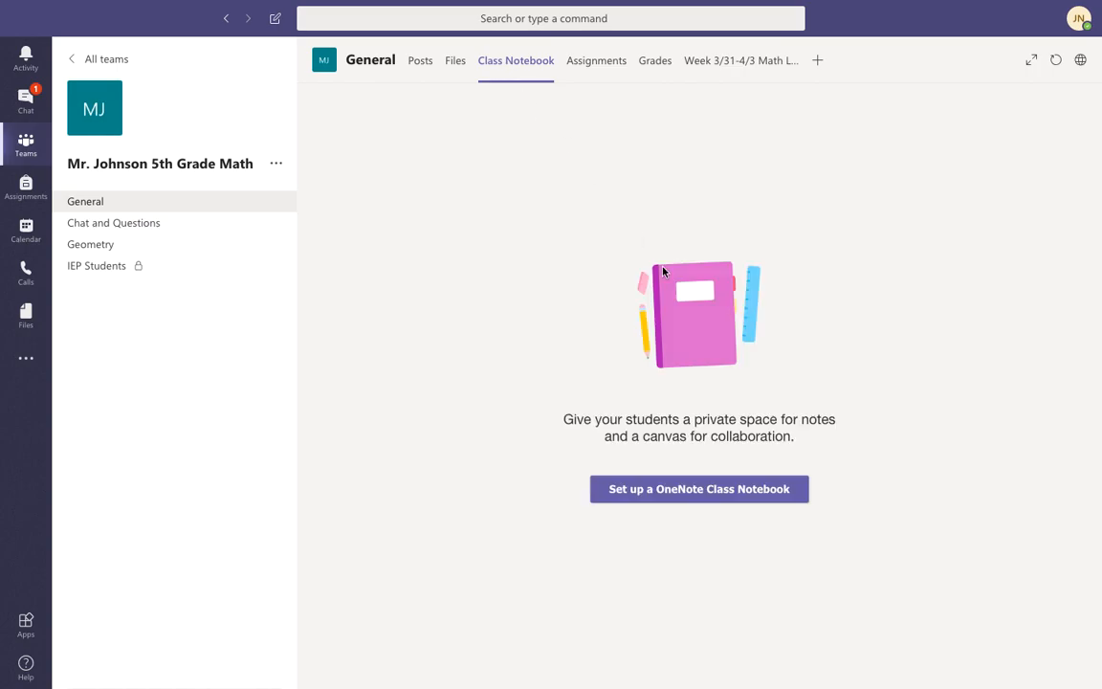
left_click(659, 491)
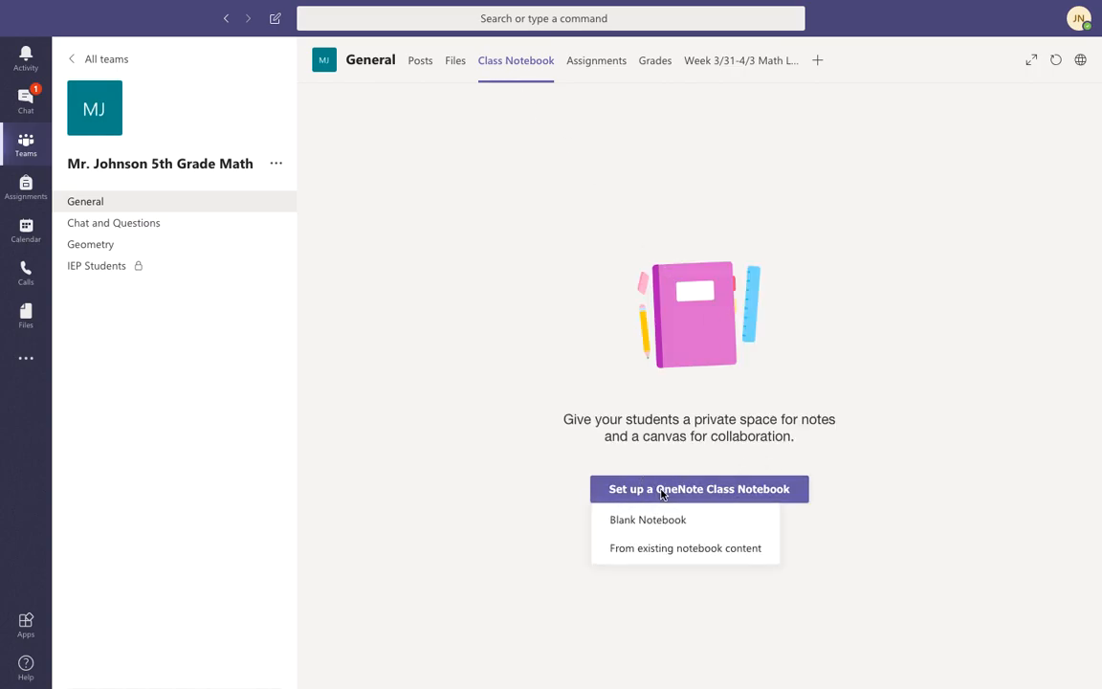
left_click(644, 522)
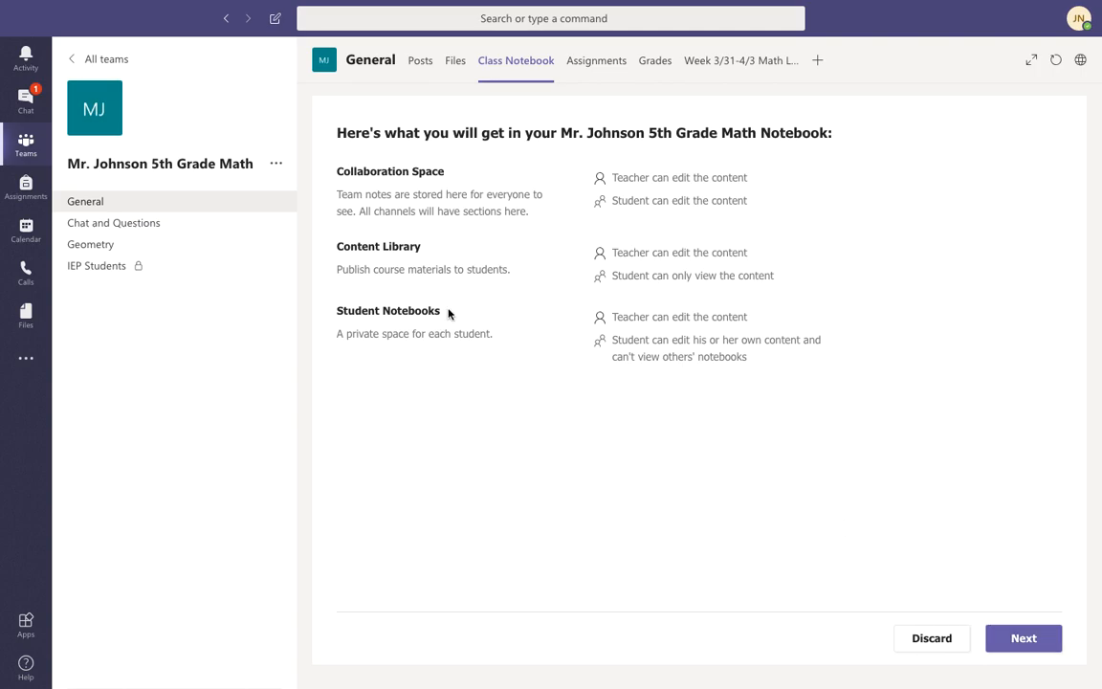
left_click(1017, 643)
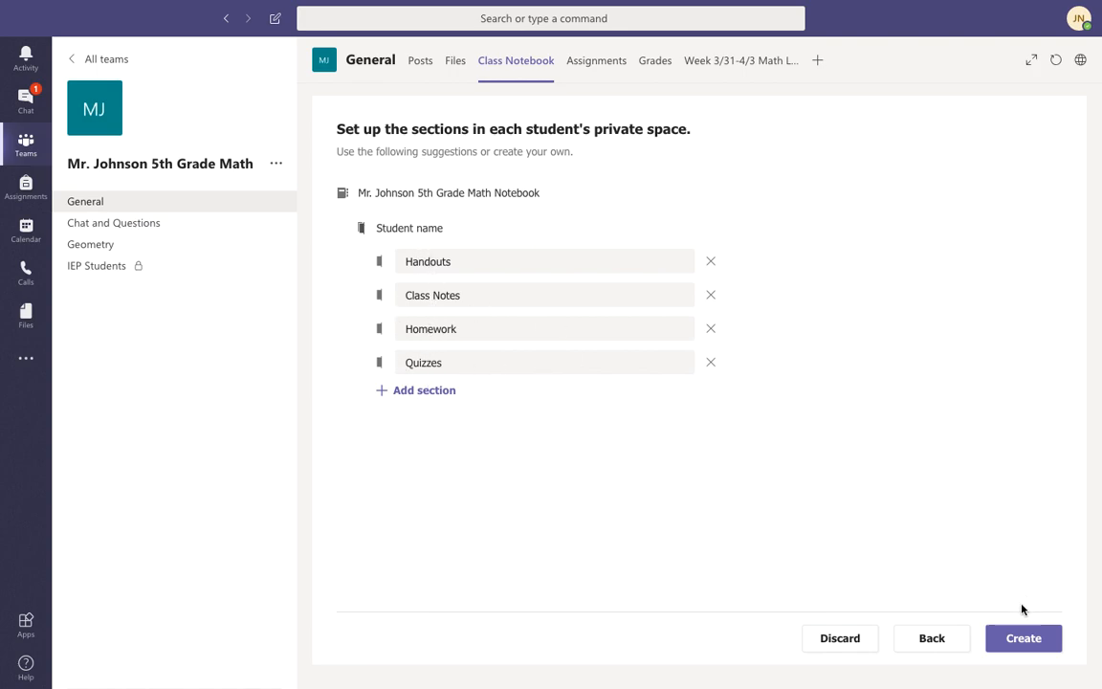
left_click(1015, 651)
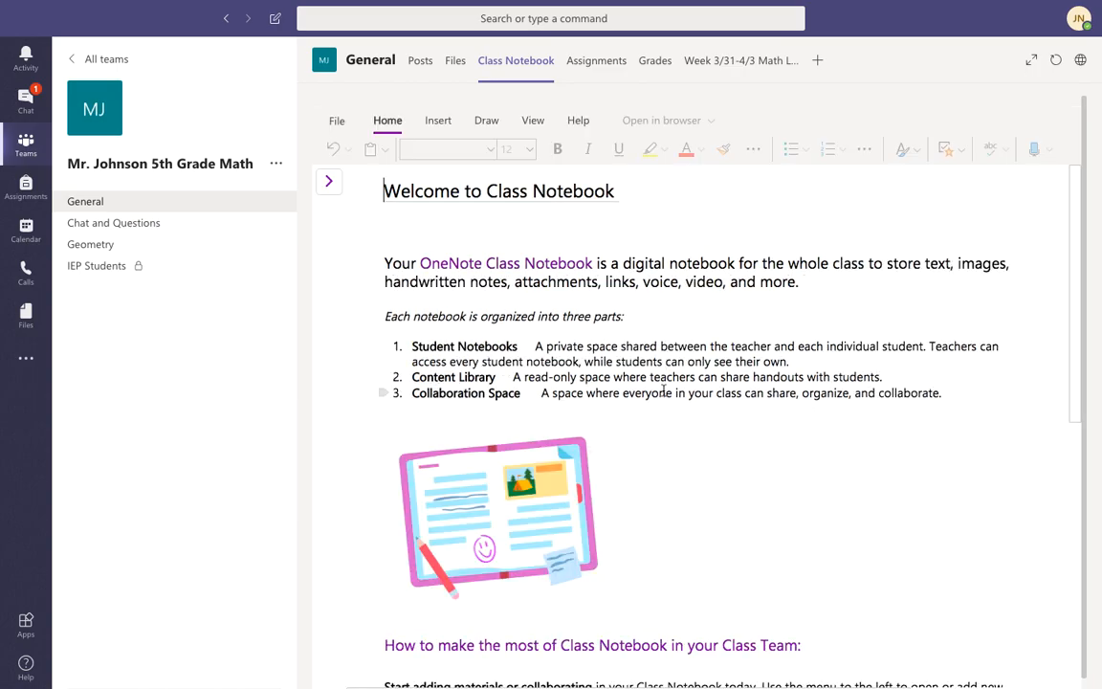
scroll(663, 391, "down", 2)
scroll(664, 390, "up", 2)
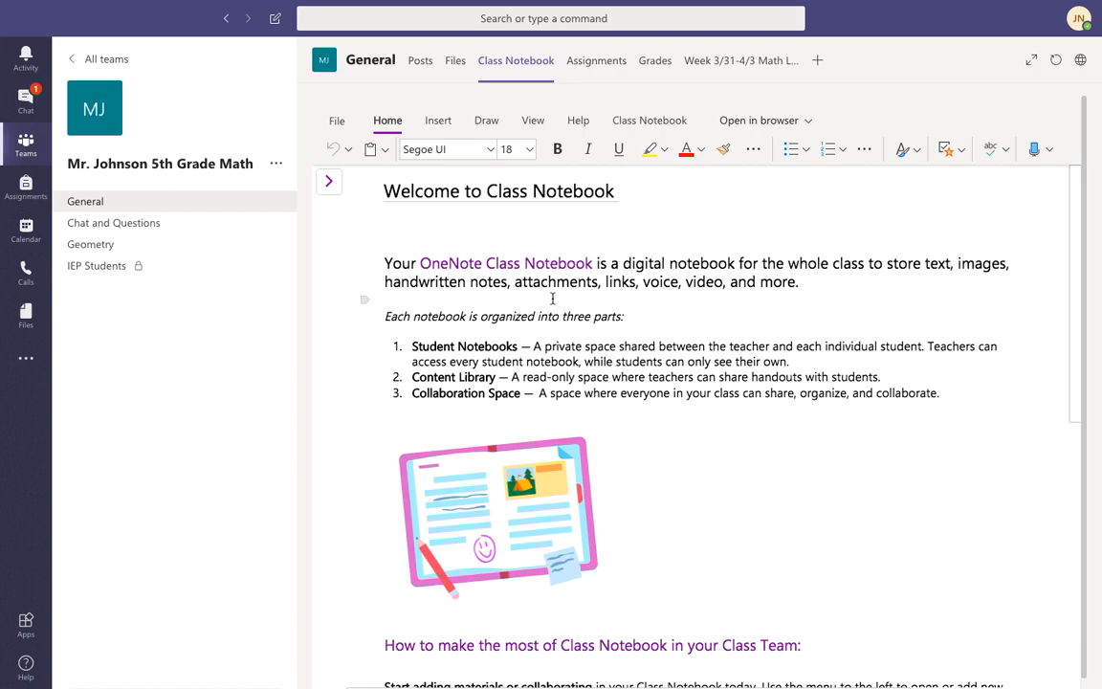
scroll(552, 298, "down", 10)
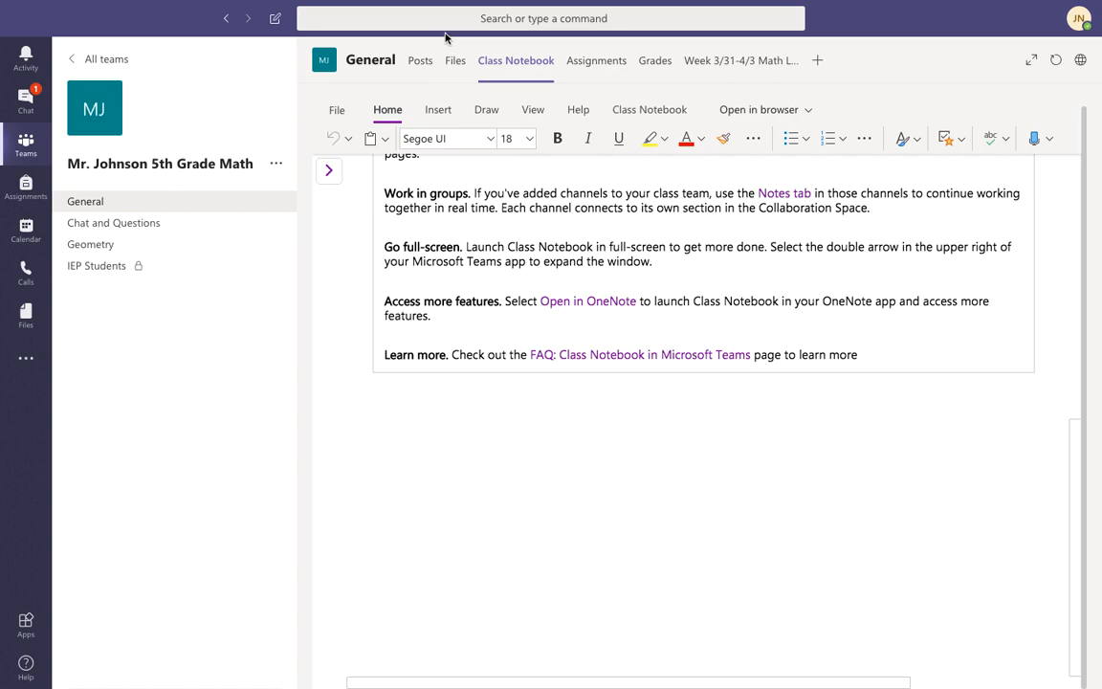
Browse the channel's Posts, Files, Class Notebook and Assignments tabs, ending back on Posts.
left_click(421, 61)
scroll(532, 391, "up", 5)
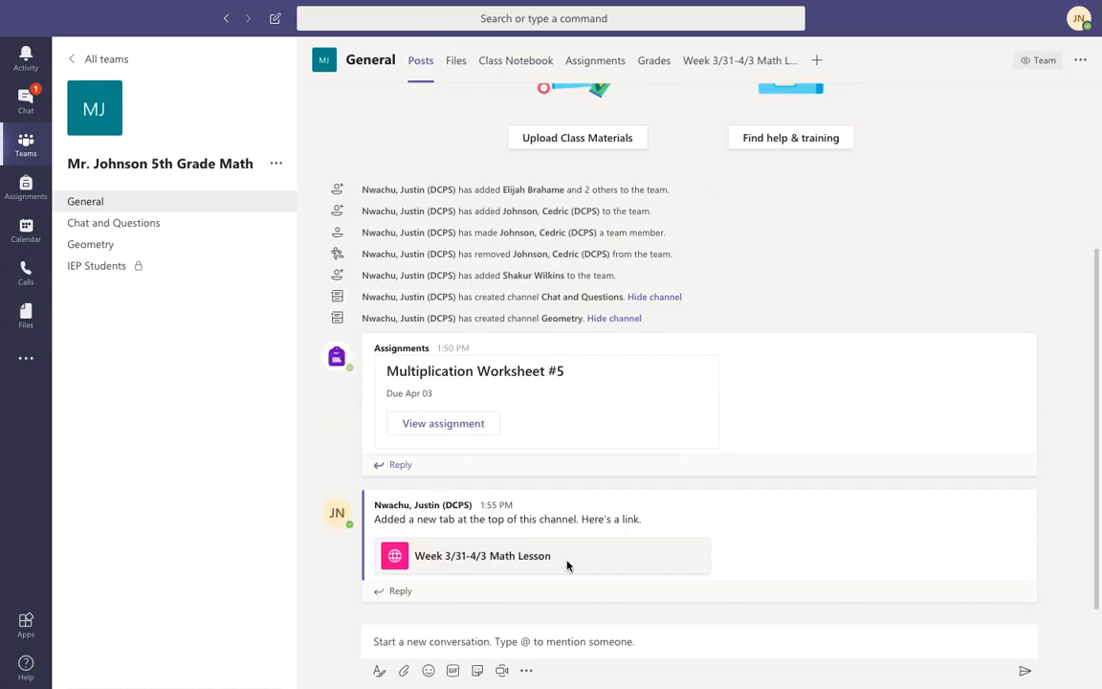
scroll(504, 503, "down", 4)
scroll(504, 503, "up", 5)
scroll(504, 503, "down", 5)
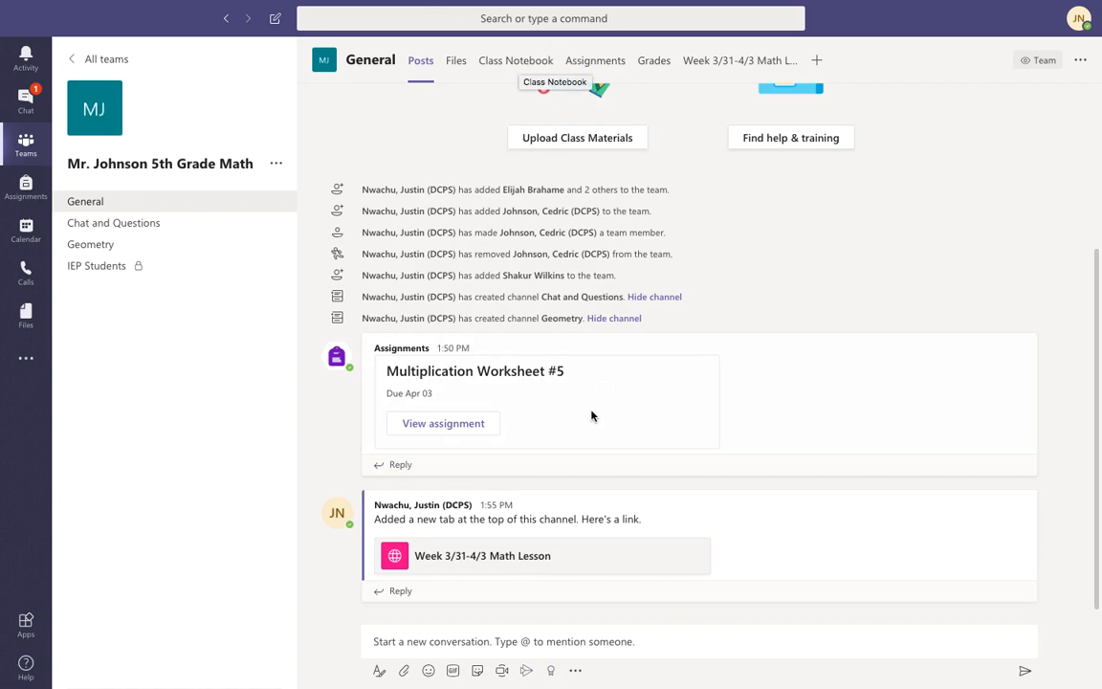
scroll(616, 424, "up", 1)
scroll(615, 424, "up", 3)
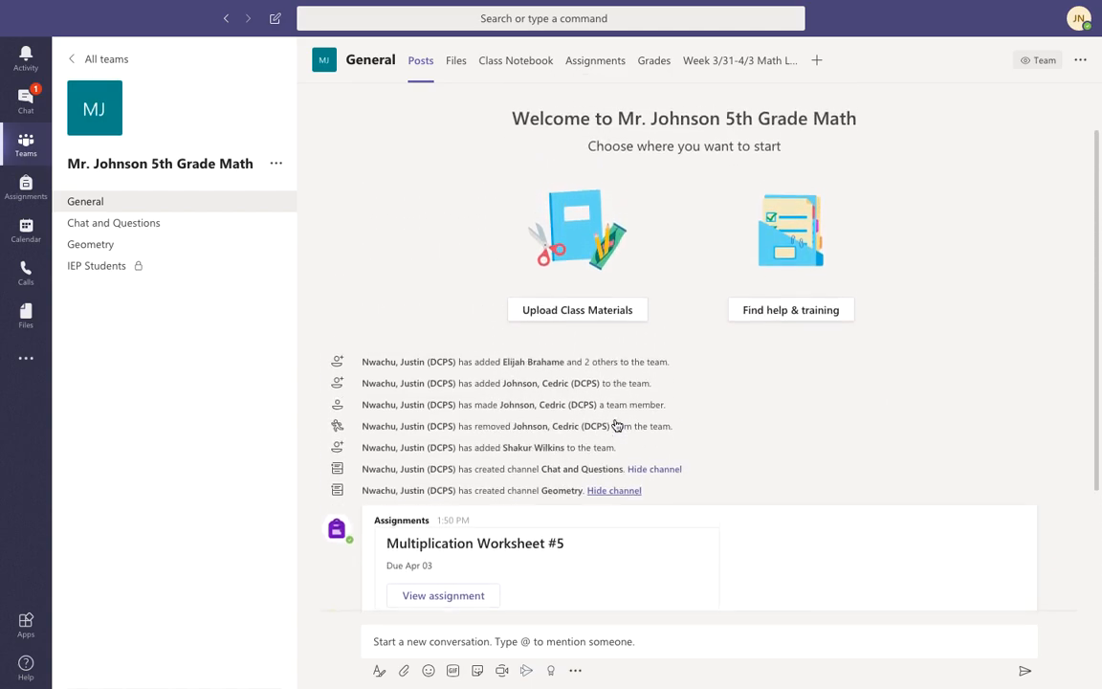
left_click(467, 69)
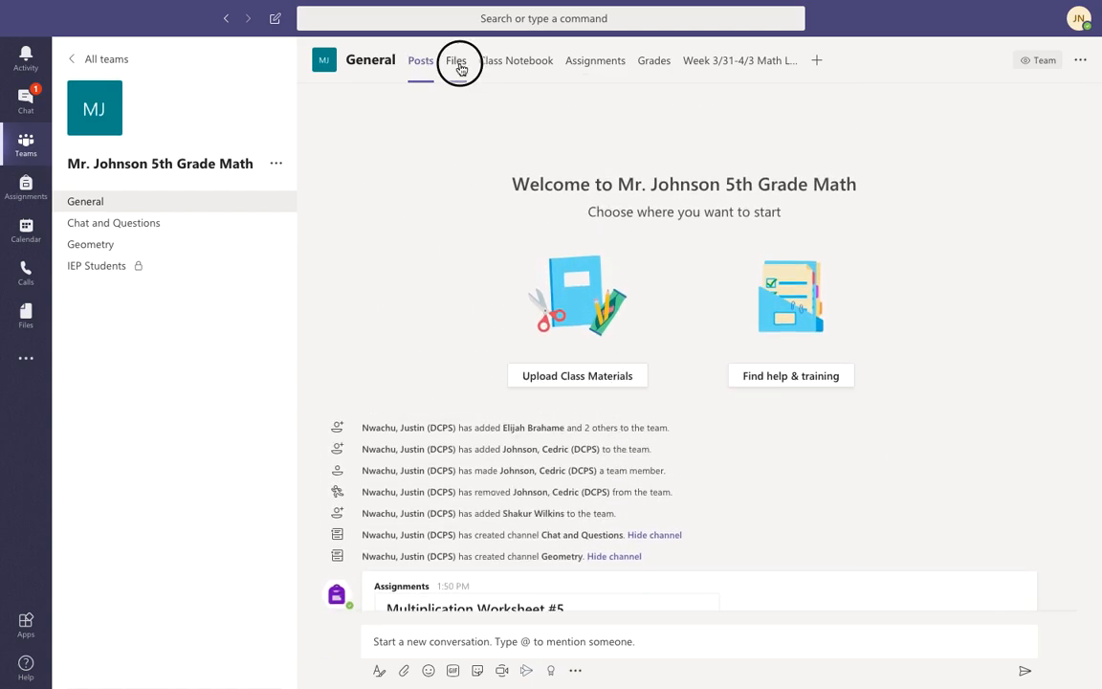
left_click(512, 64)
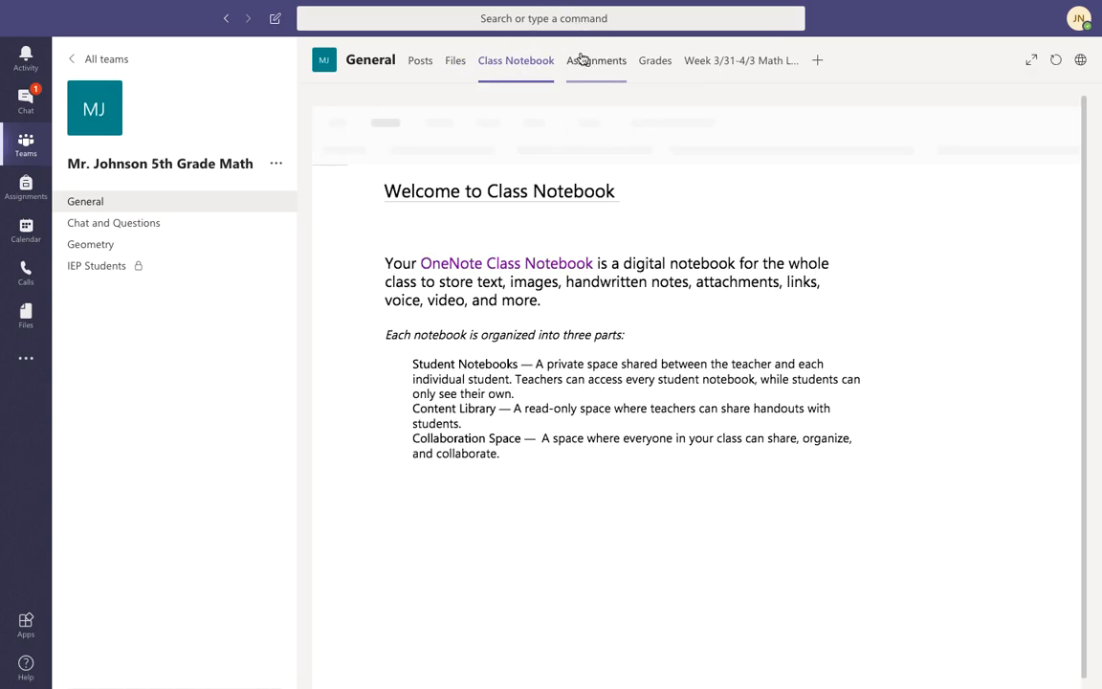
left_click(581, 60)
left_click(454, 64)
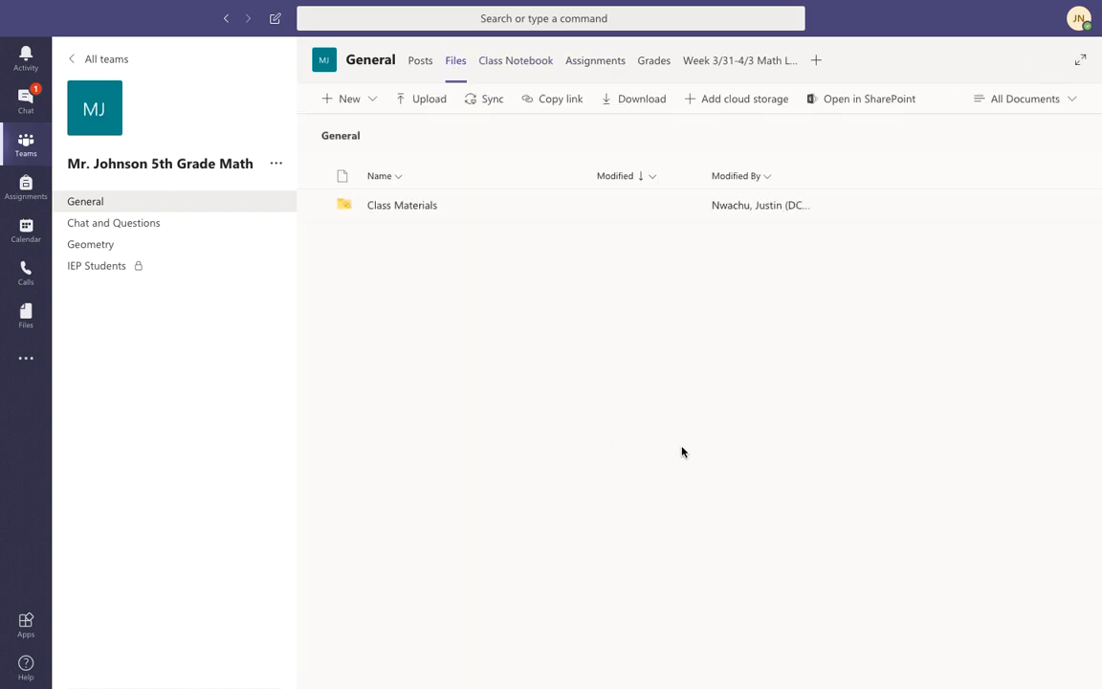
left_click(420, 60)
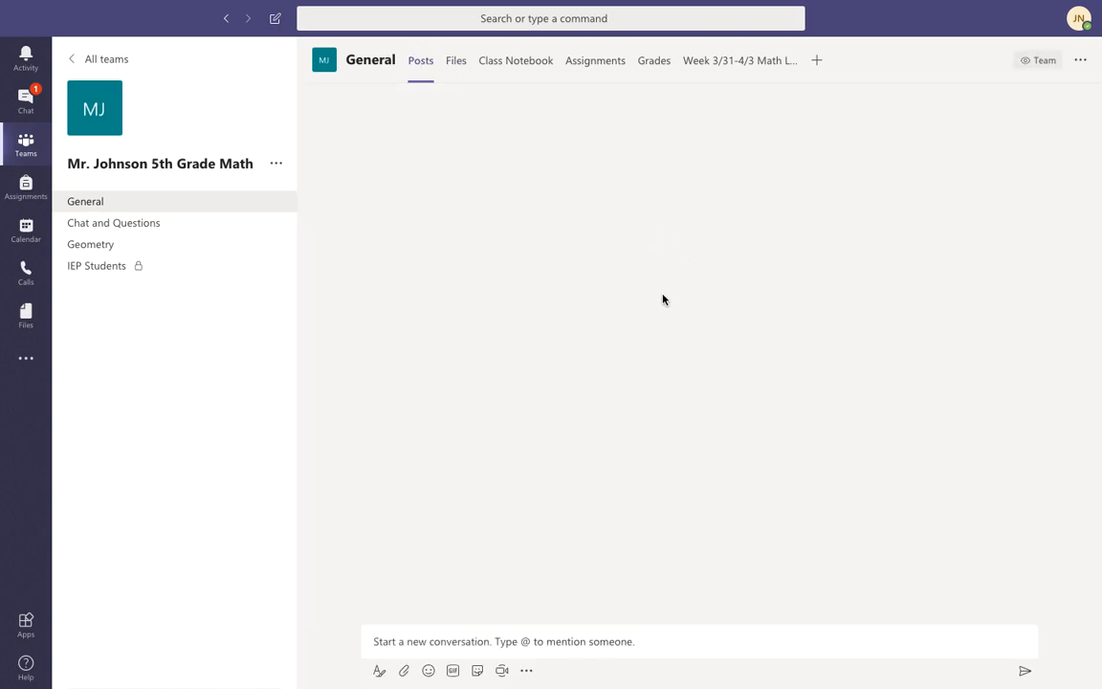
Bring up the 'LessonPlan 3-14-16 COB' document in Word and select all of its content.
scroll(662, 300, "up", 3)
scroll(743, 455, "down", 2)
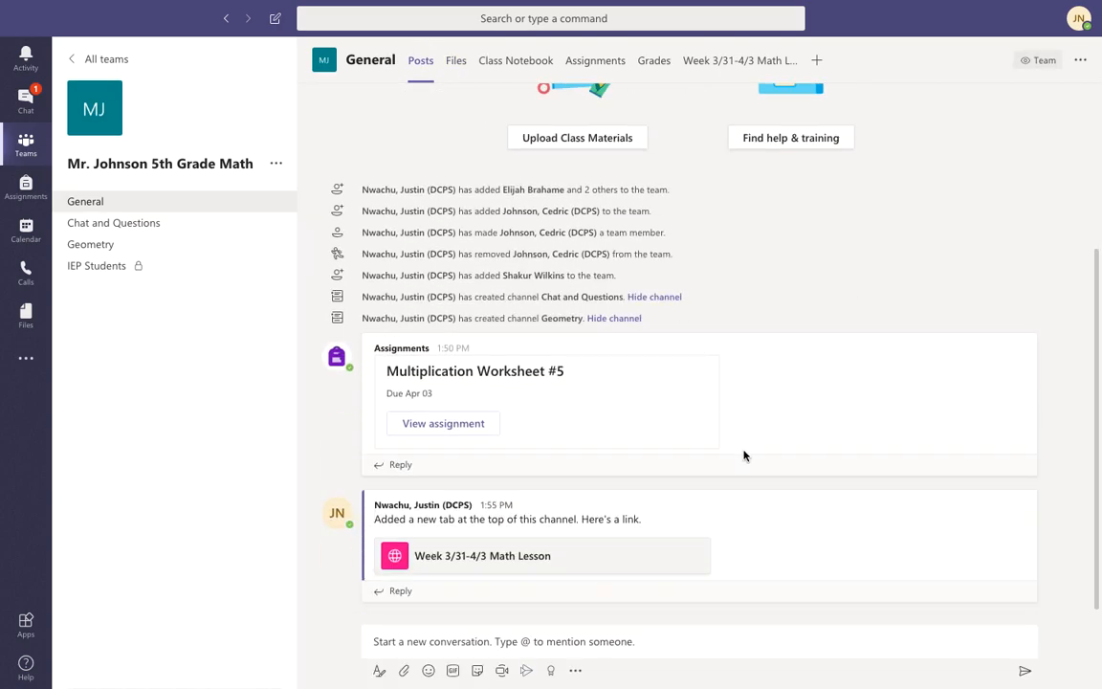
scroll(743, 455, "up", 3)
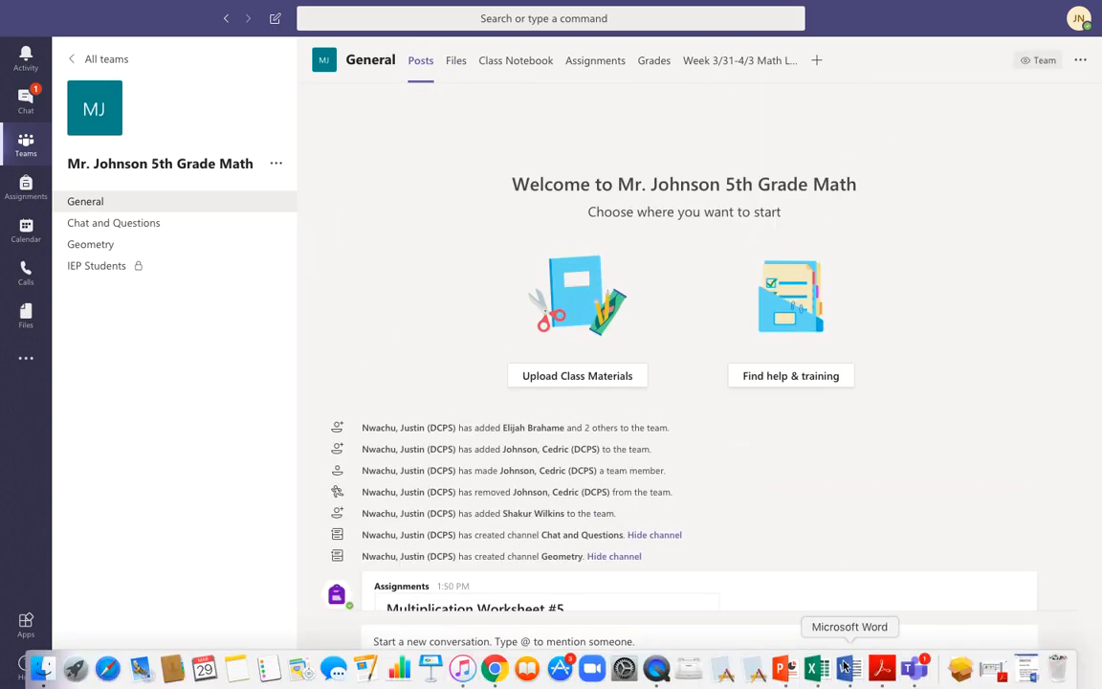
left_click(847, 670)
key("super+a")
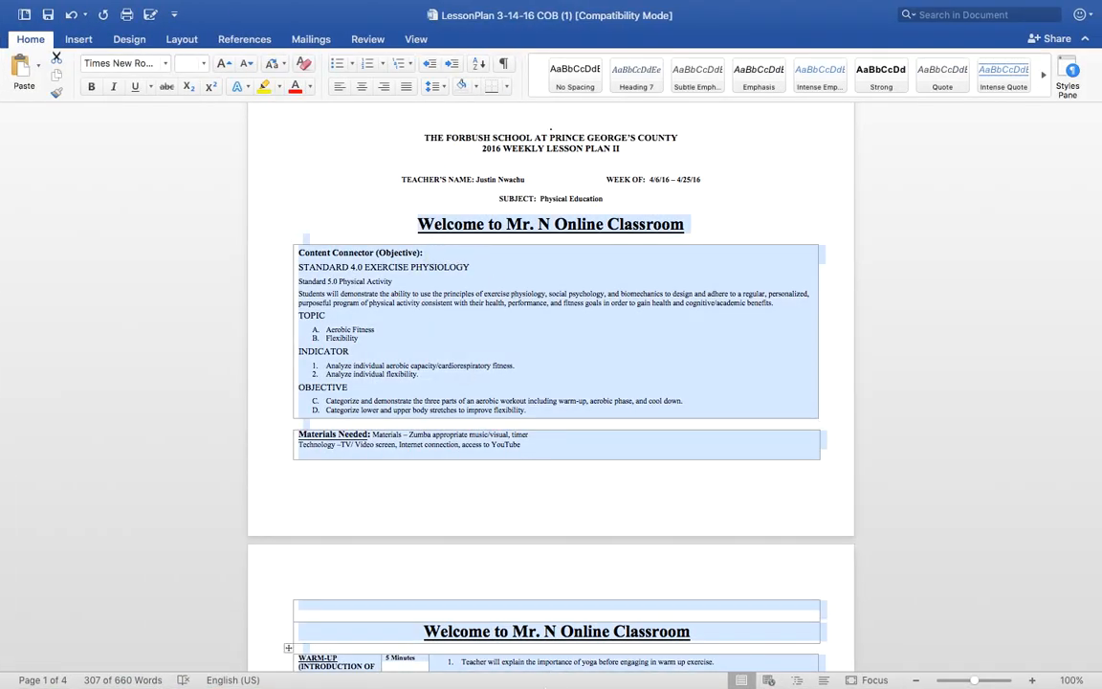
Send the drafted 'Click on Lesson on tab next to assignment' message with its lesson table to General.
mouse_move(283, 681)
left_click(505, 678)
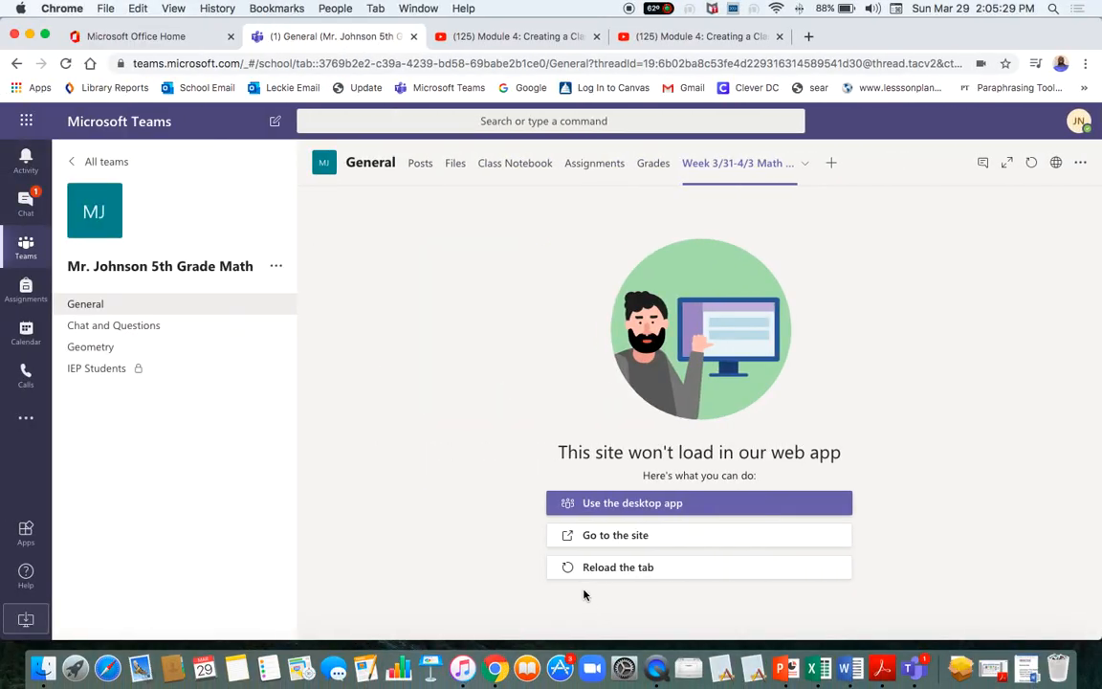
left_click(421, 164)
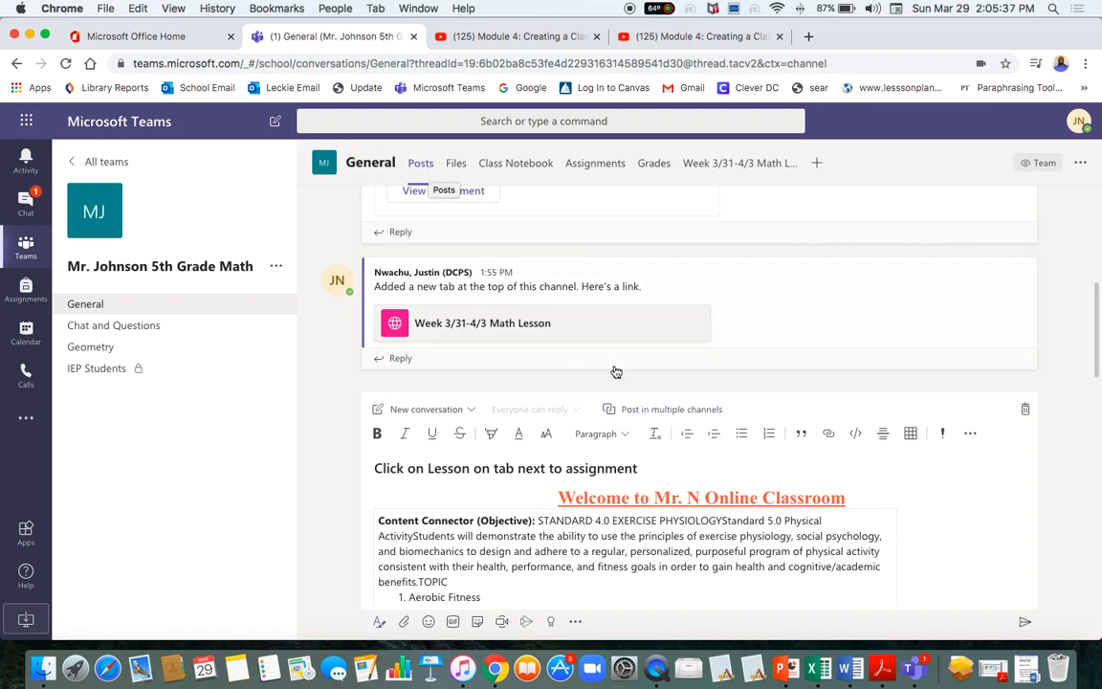
scroll(614, 370, "up", 3)
scroll(615, 370, "down", 1)
scroll(616, 370, "up", 3)
scroll(615, 371, "down", 3)
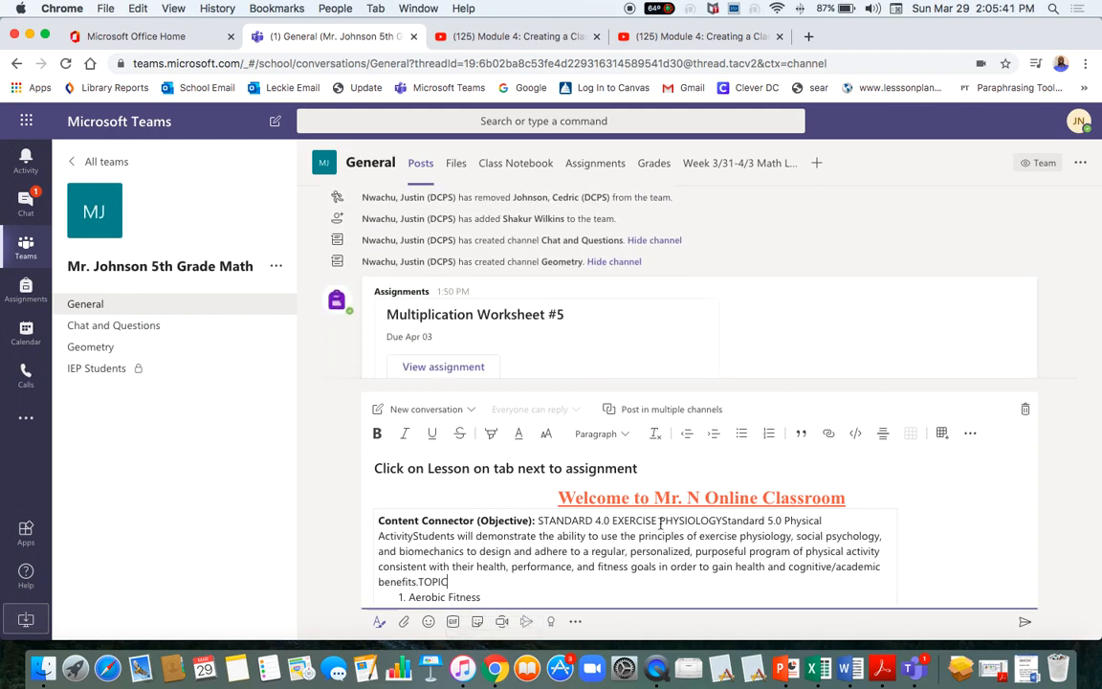
left_click(1010, 583)
key("ctrl+Return")
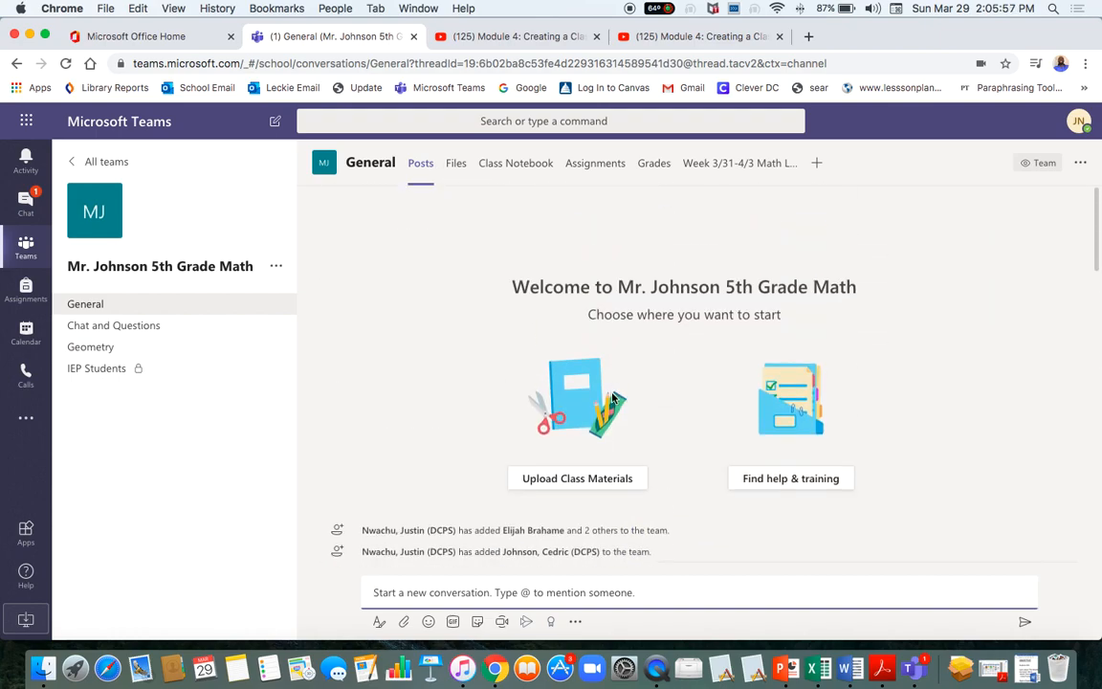
key("ctrl+Up")
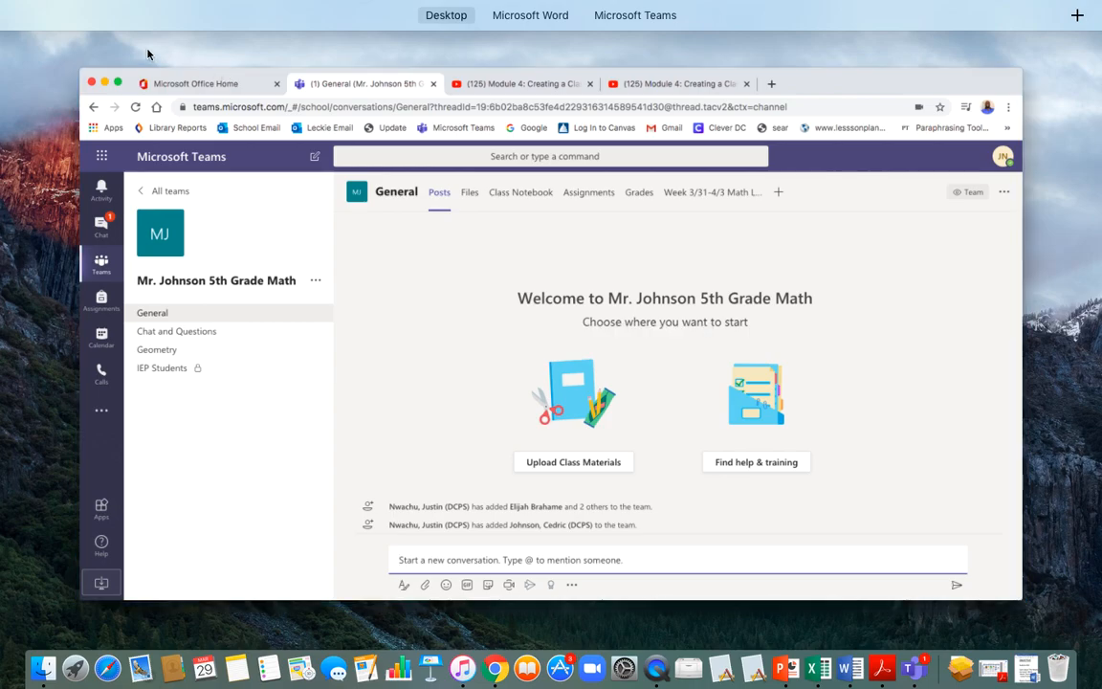
left_click(119, 83)
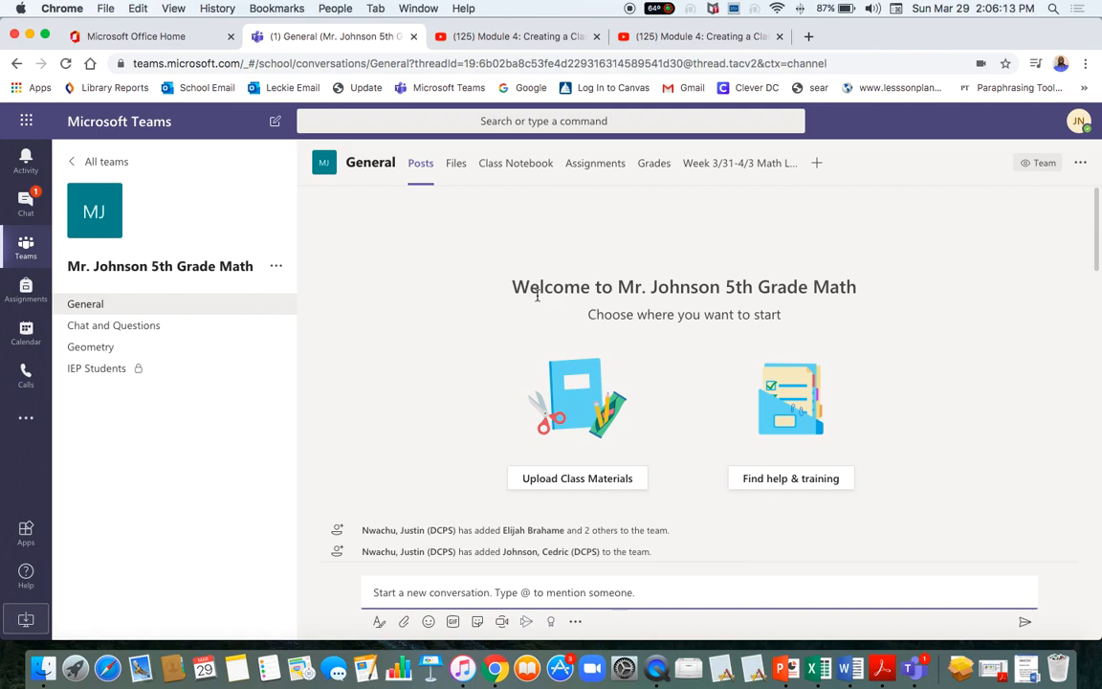
scroll(747, 521, "down", 4)
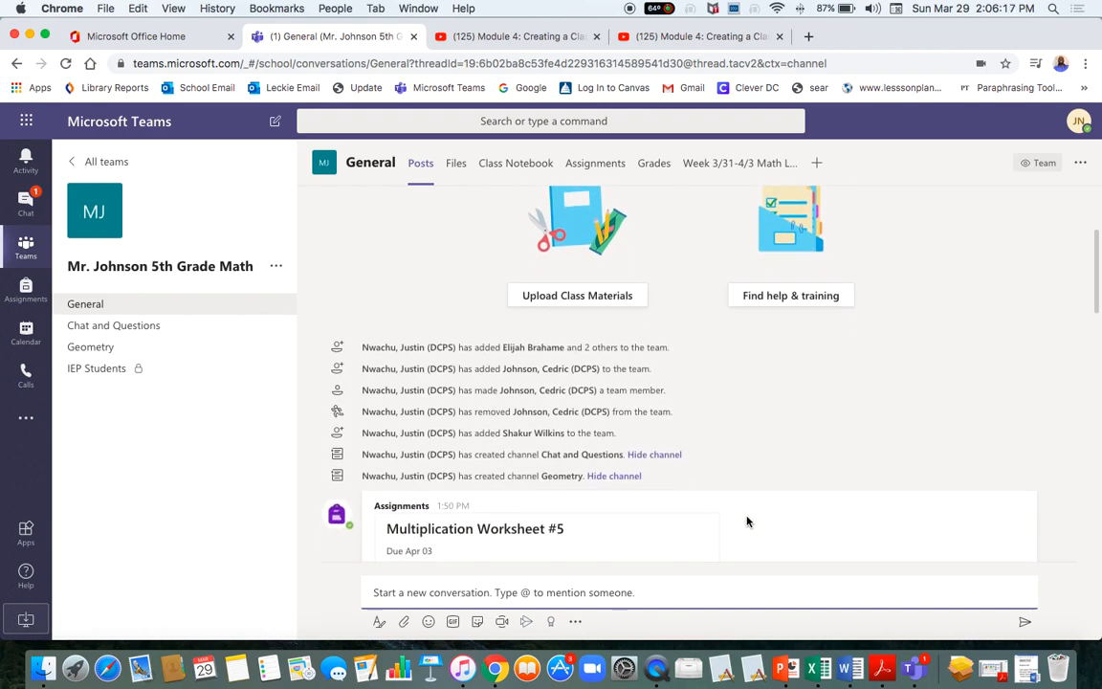
scroll(748, 520, "down", 20)
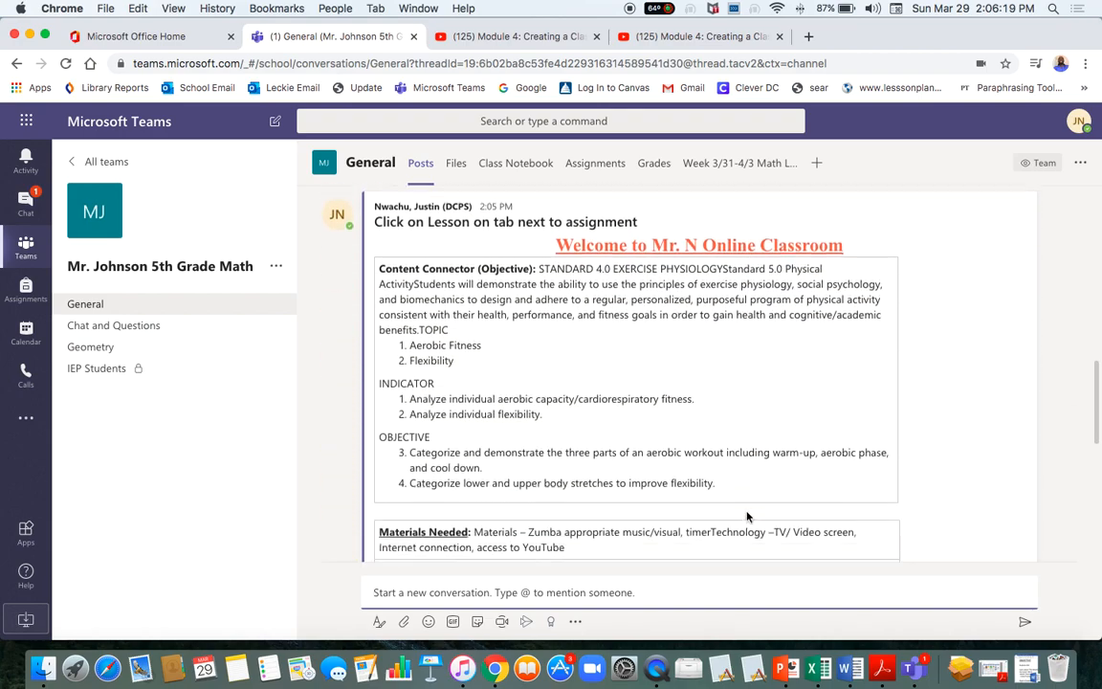
scroll(748, 517, "up", 10)
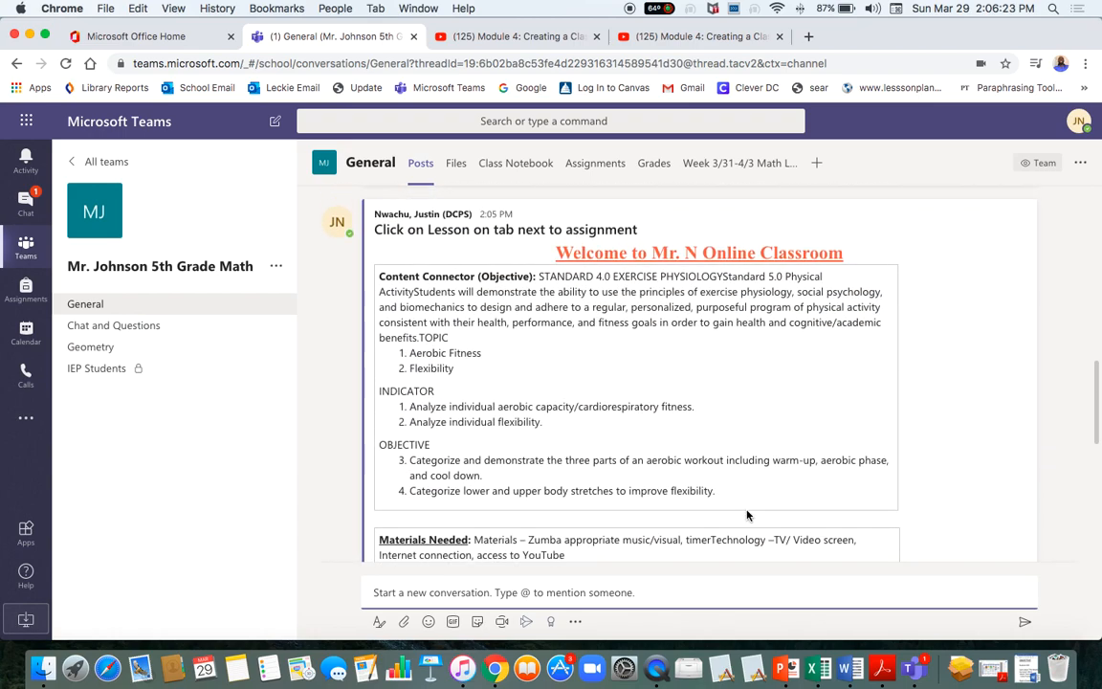
scroll(747, 515, "up", 4)
scroll(747, 516, "down", 5)
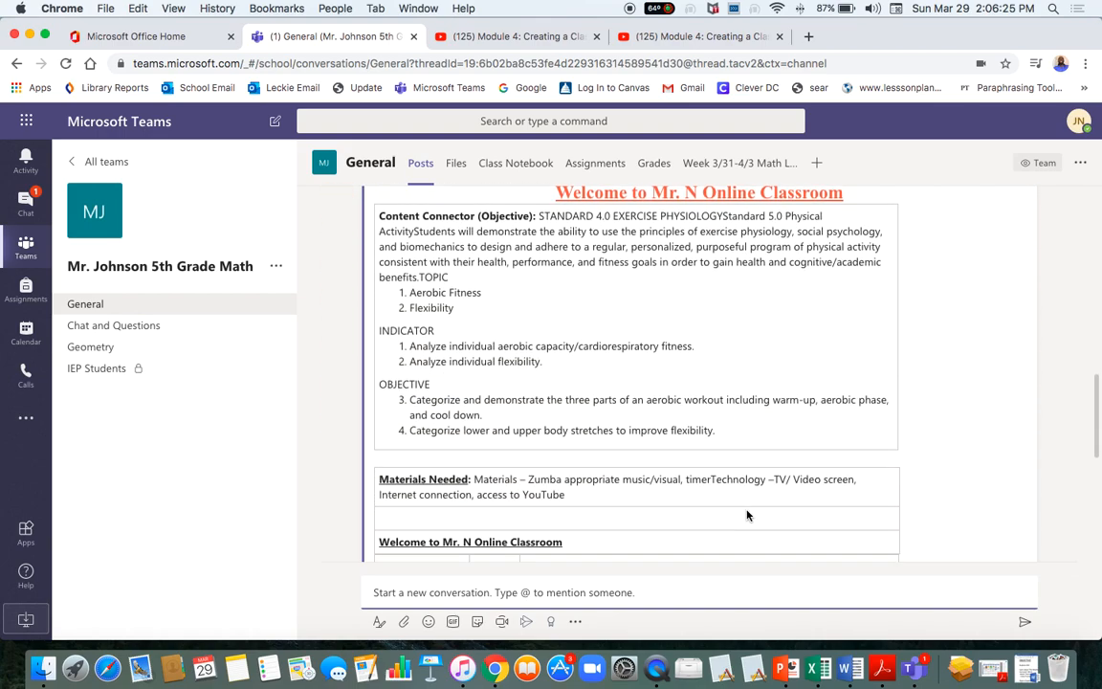
scroll(747, 515, "down", 1)
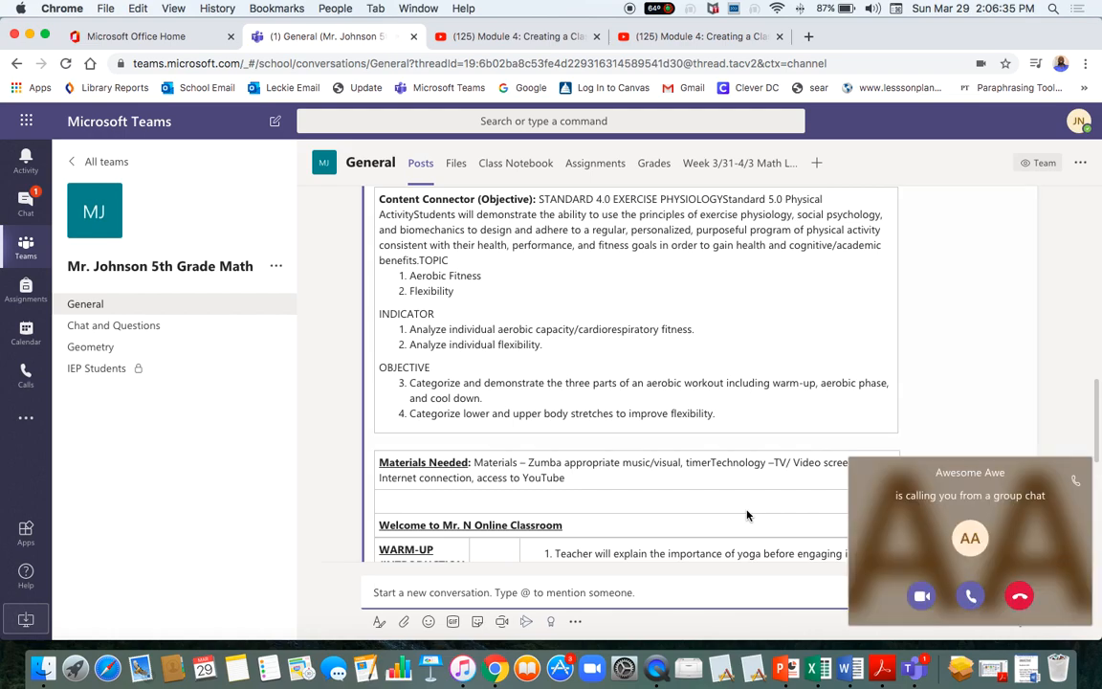
left_click(1020, 599)
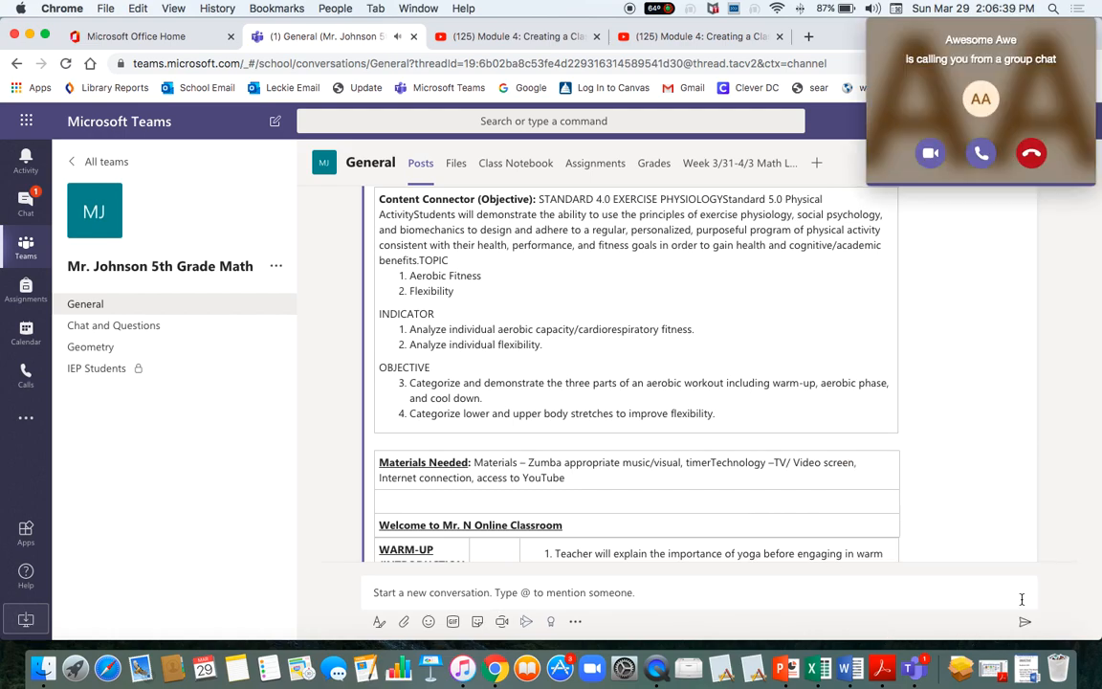
scroll(775, 365, "up", 7)
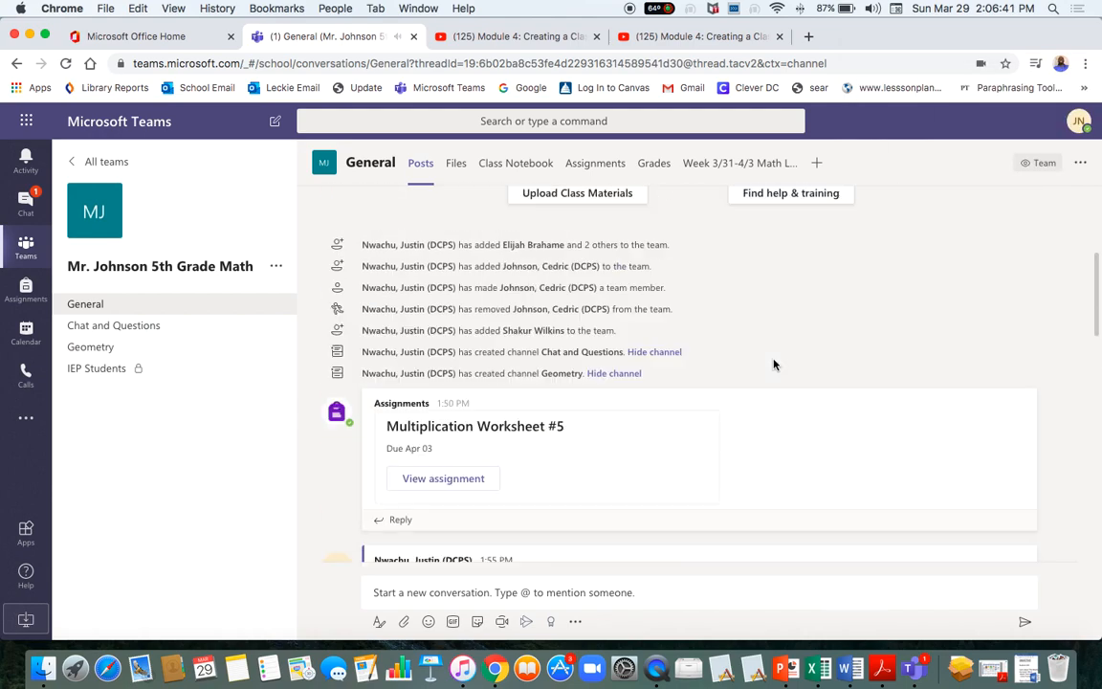
scroll(775, 365, "down", 9)
scroll(775, 365, "up", 12)
scroll(775, 365, "down", 5)
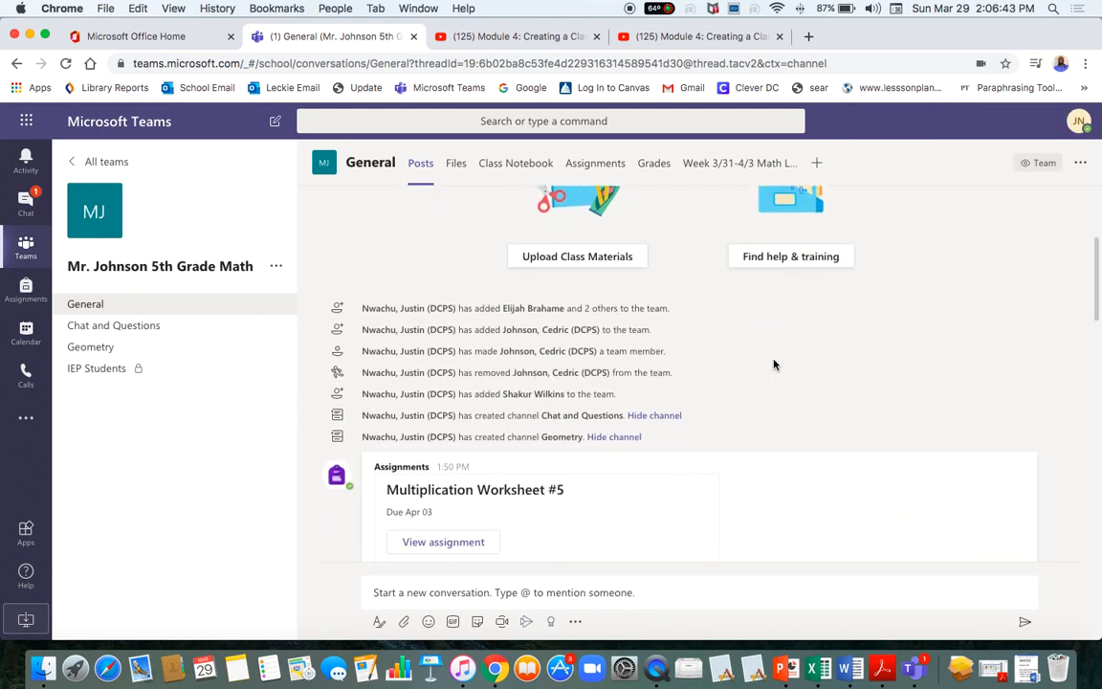
scroll(775, 366, "up", 2)
scroll(775, 365, "down", 6)
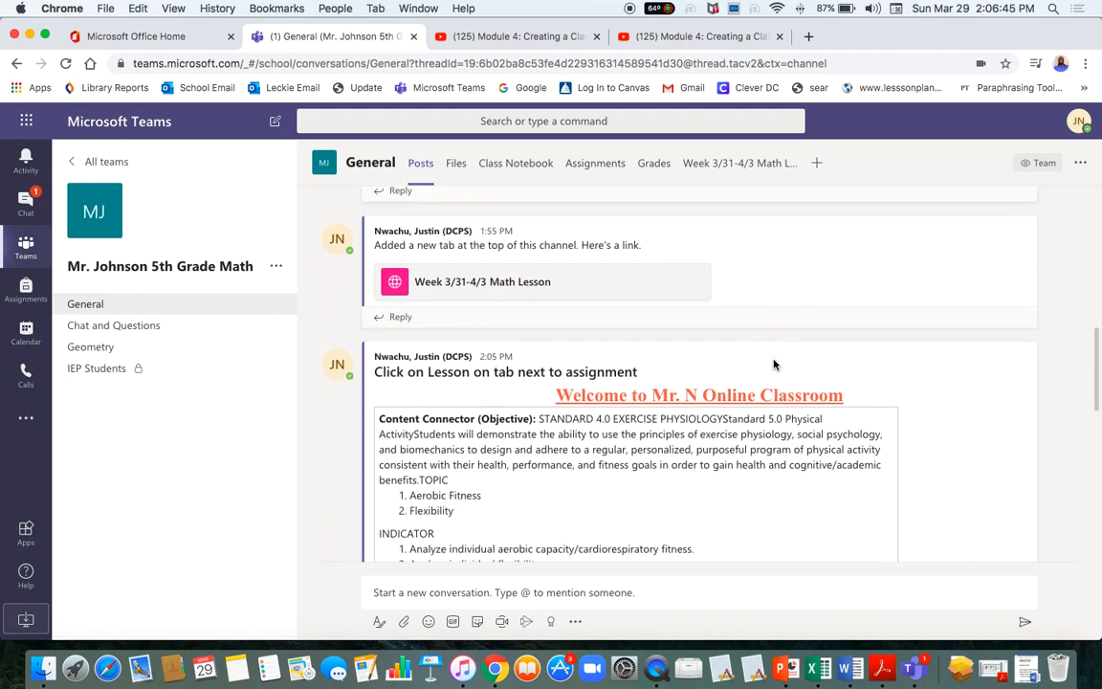
scroll(775, 365, "down", 10)
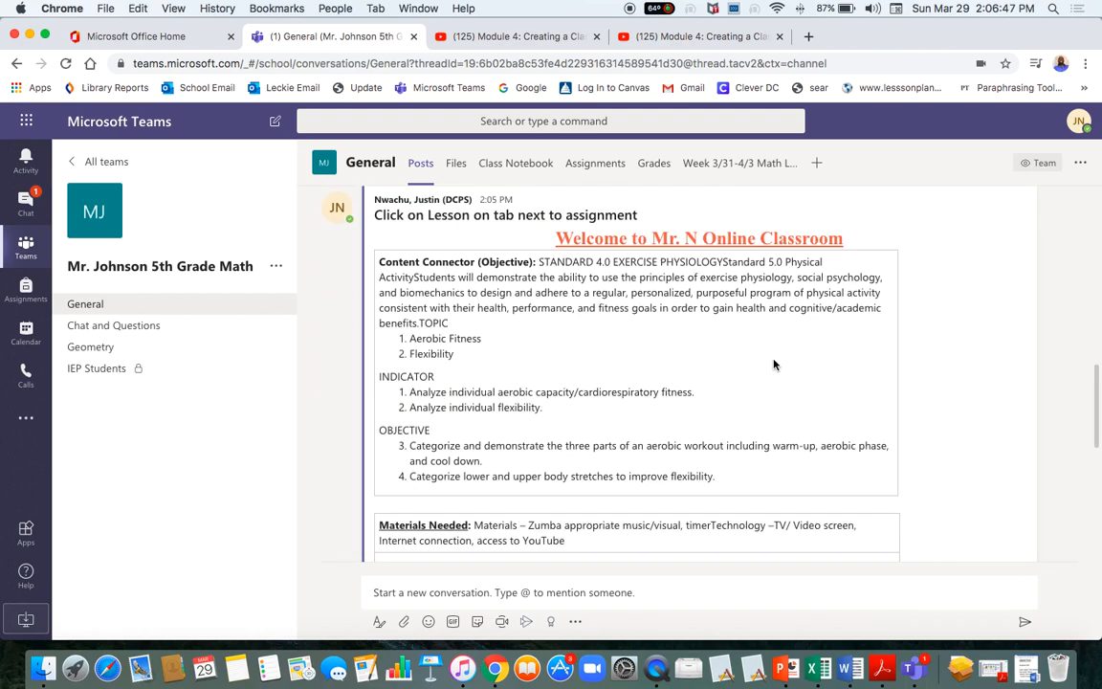
scroll(775, 365, "down", 2)
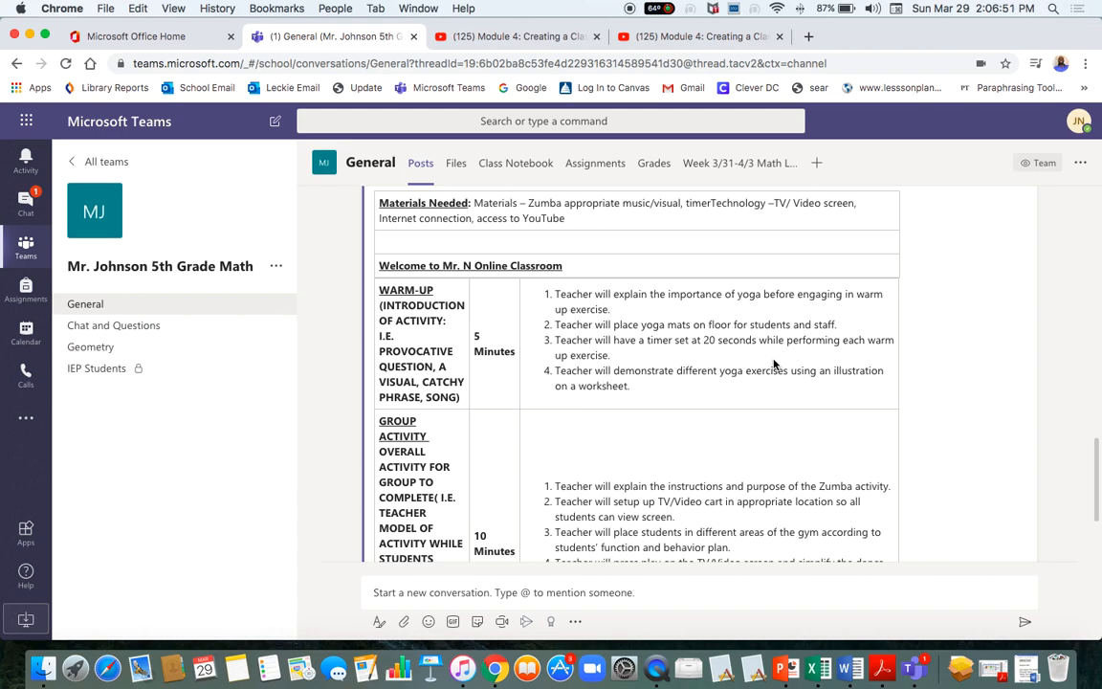
scroll(775, 365, "up", 15)
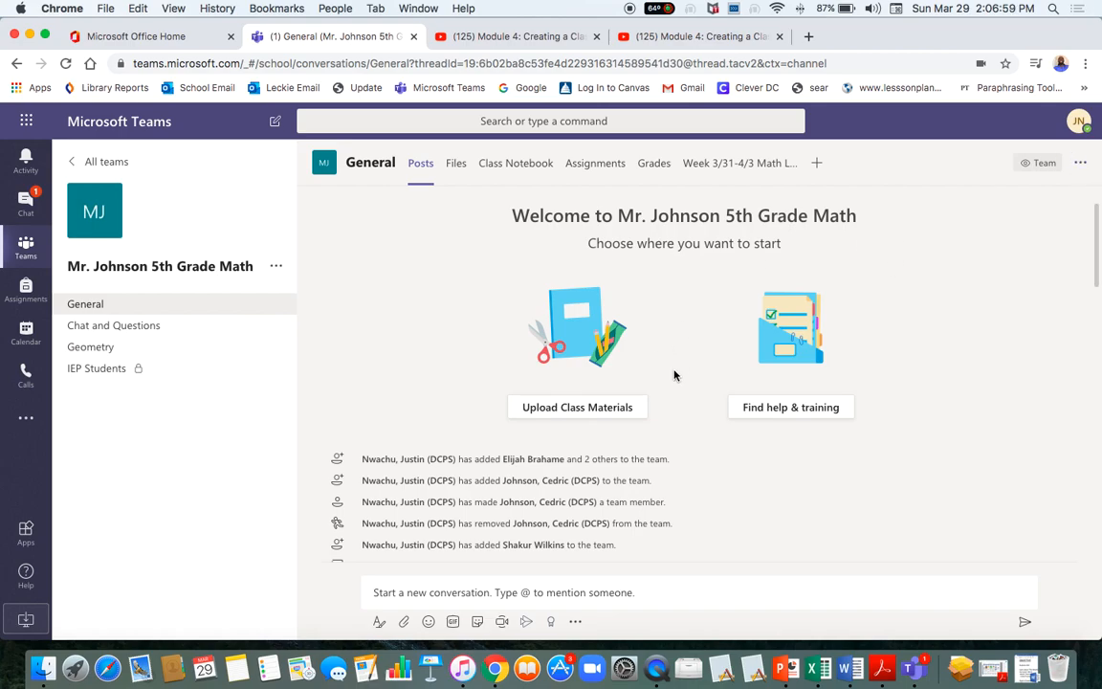
scroll(674, 375, "down", 15)
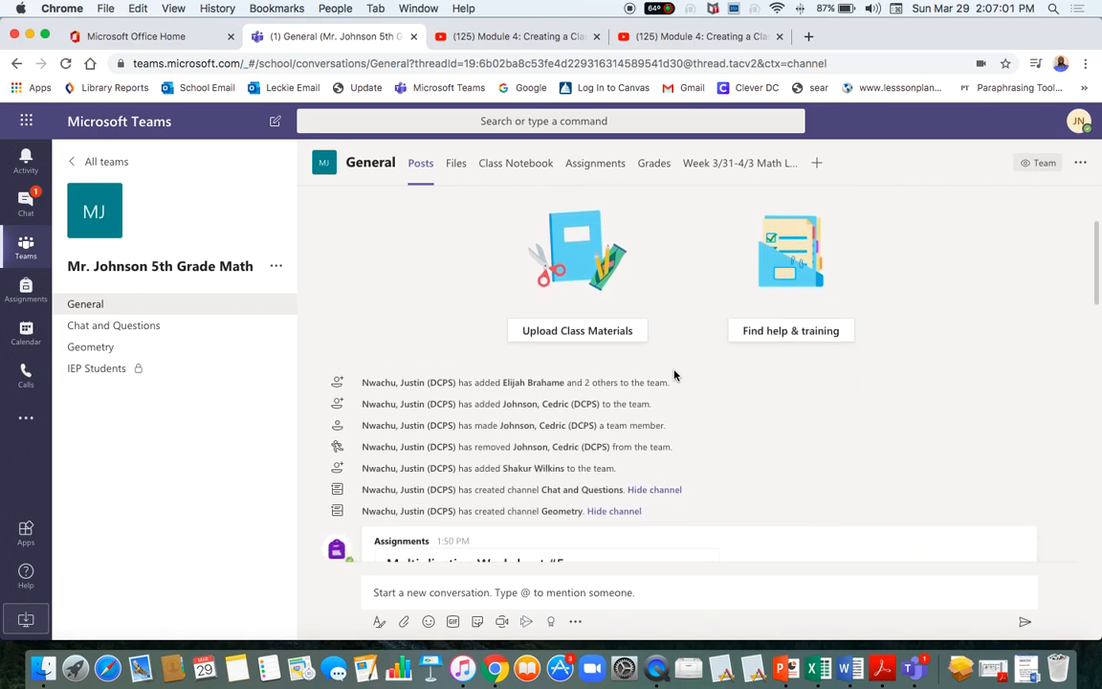
scroll(675, 350, "down", 5)
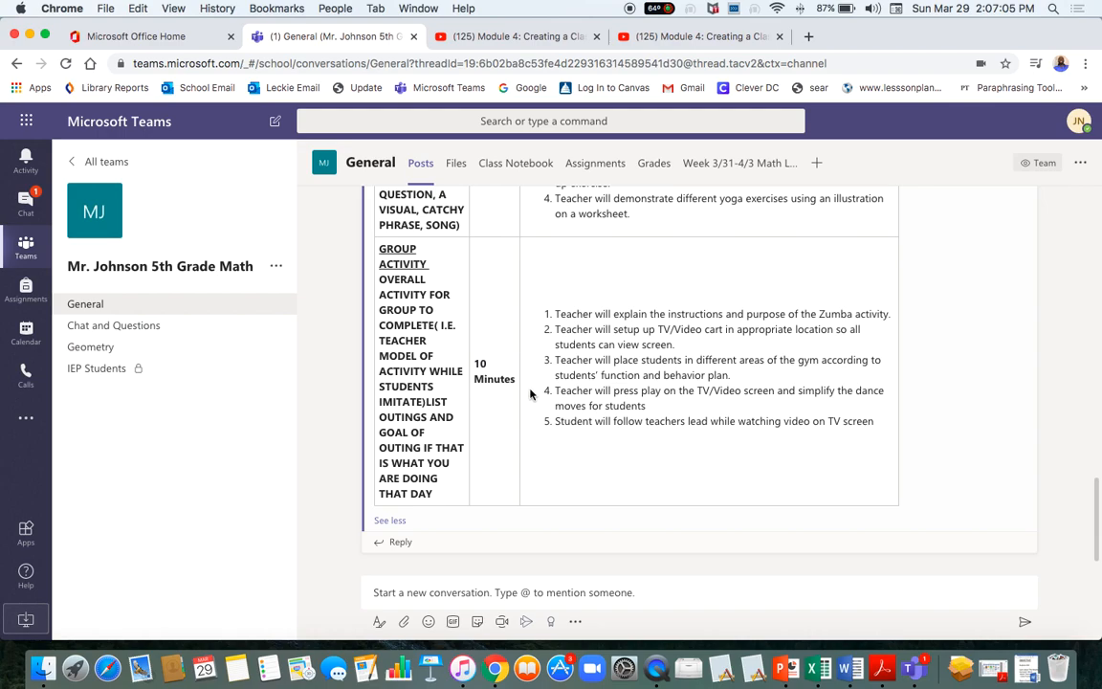
scroll(574, 253, "up", 15)
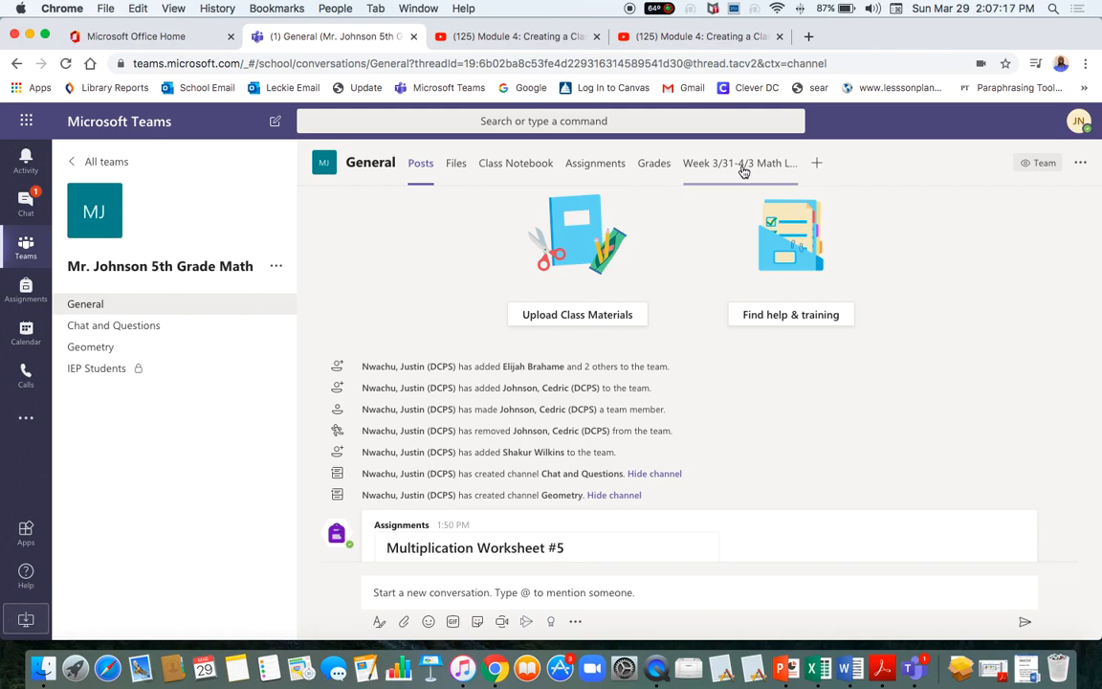
Get started with the class's Assignments and open the Create menu for new classwork.
left_click(592, 168)
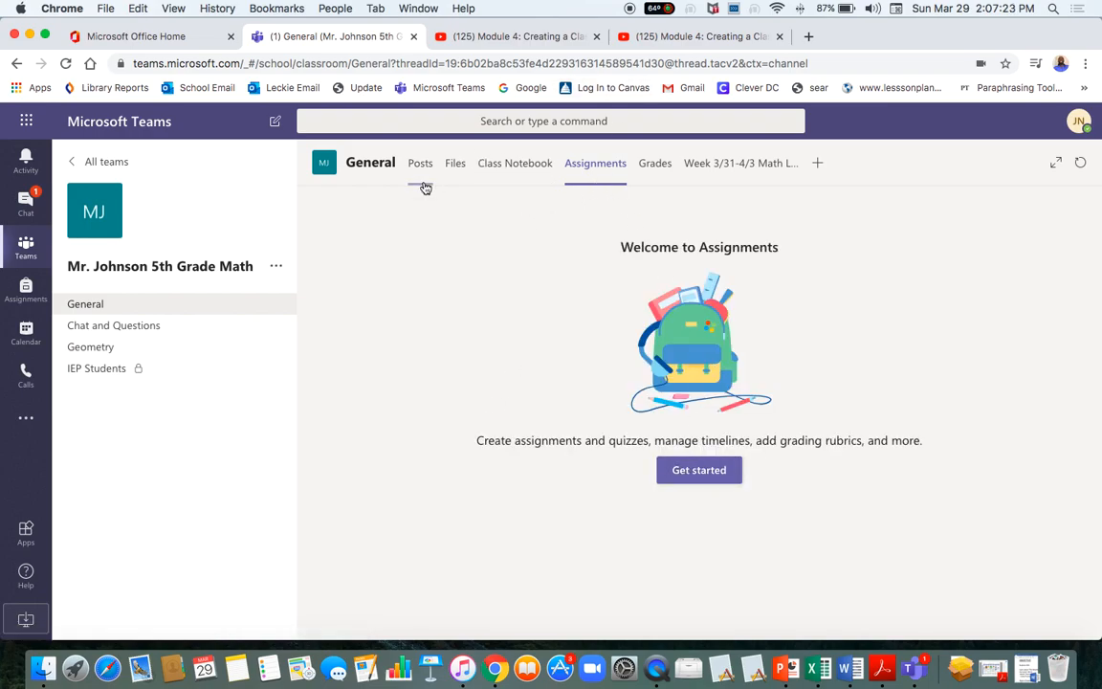
left_click(657, 169)
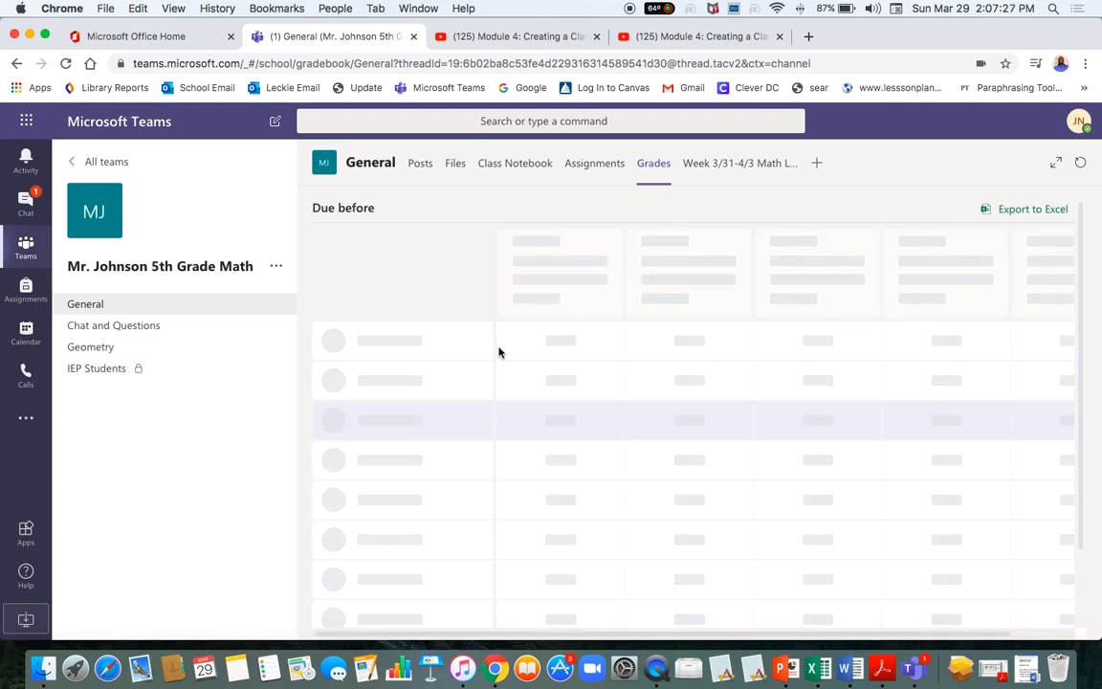
left_click(579, 169)
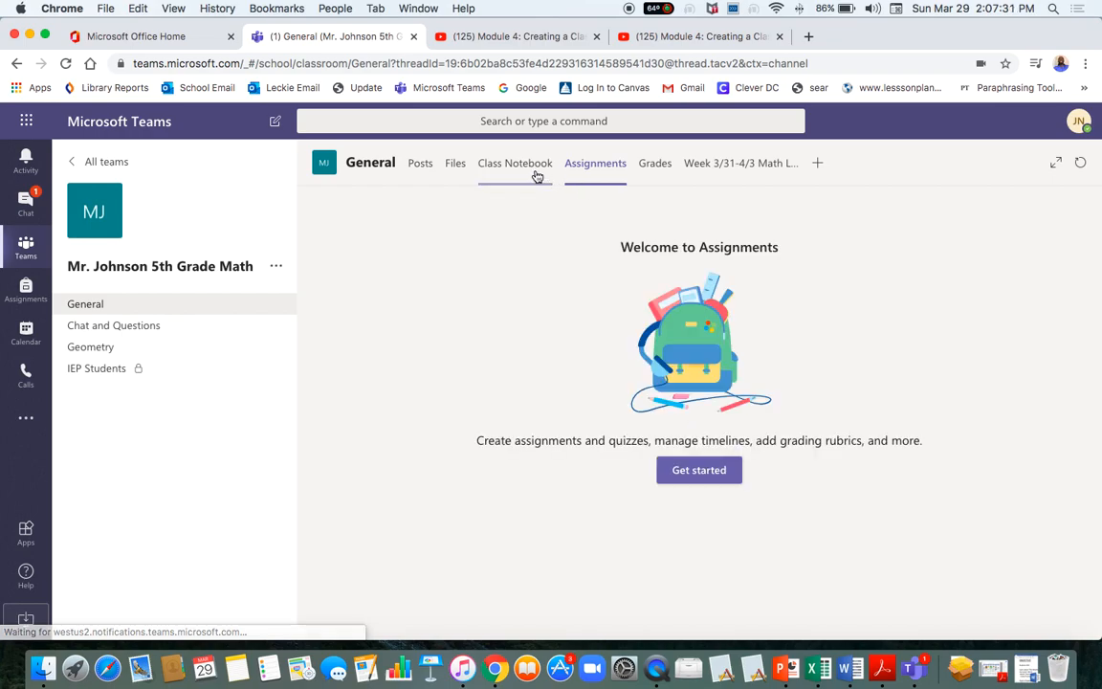
left_click(709, 473)
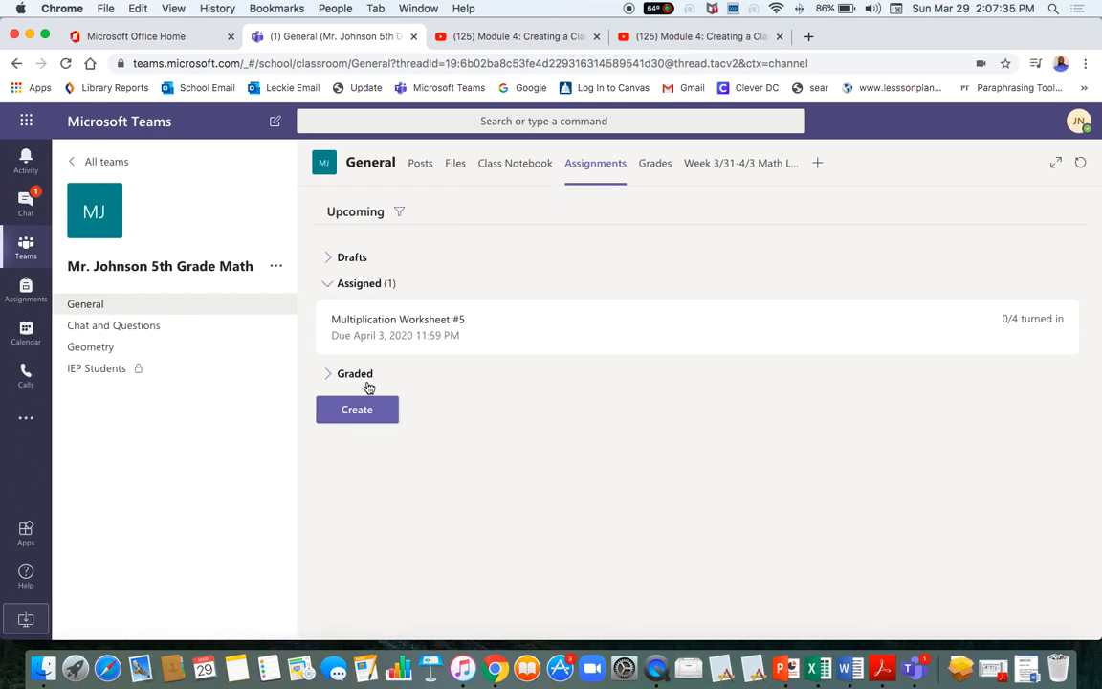
left_click(369, 413)
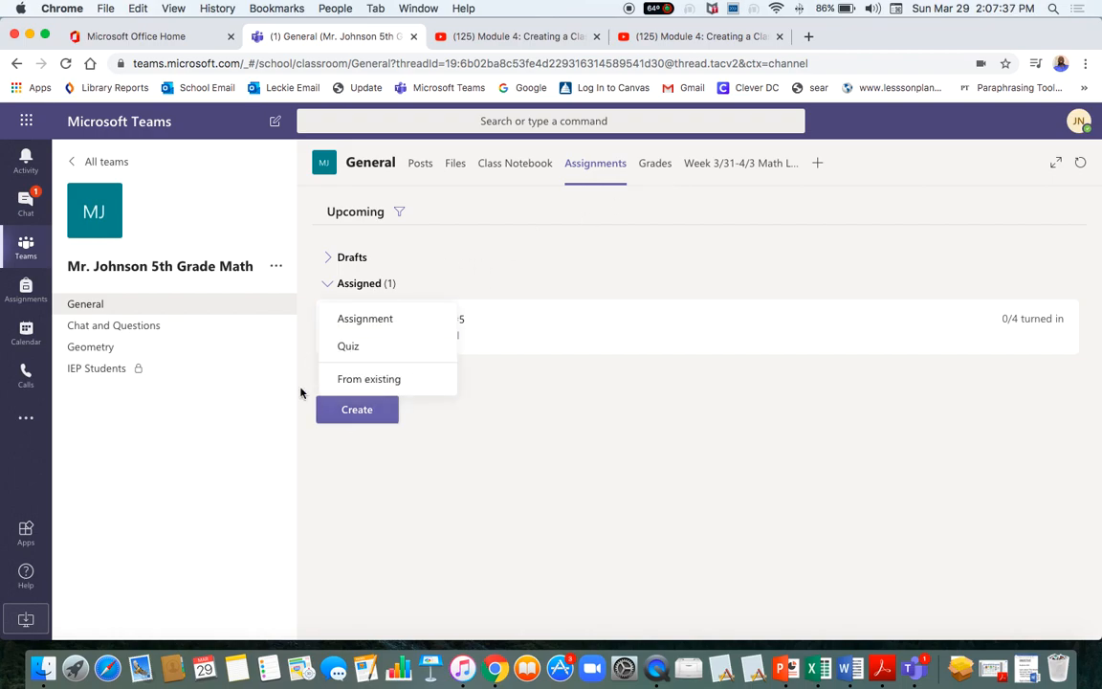
Create a Quiz assignment from the existing 'Untitled form', due Mon, Mar 30, 2020 11:59 PM.
left_click(348, 346)
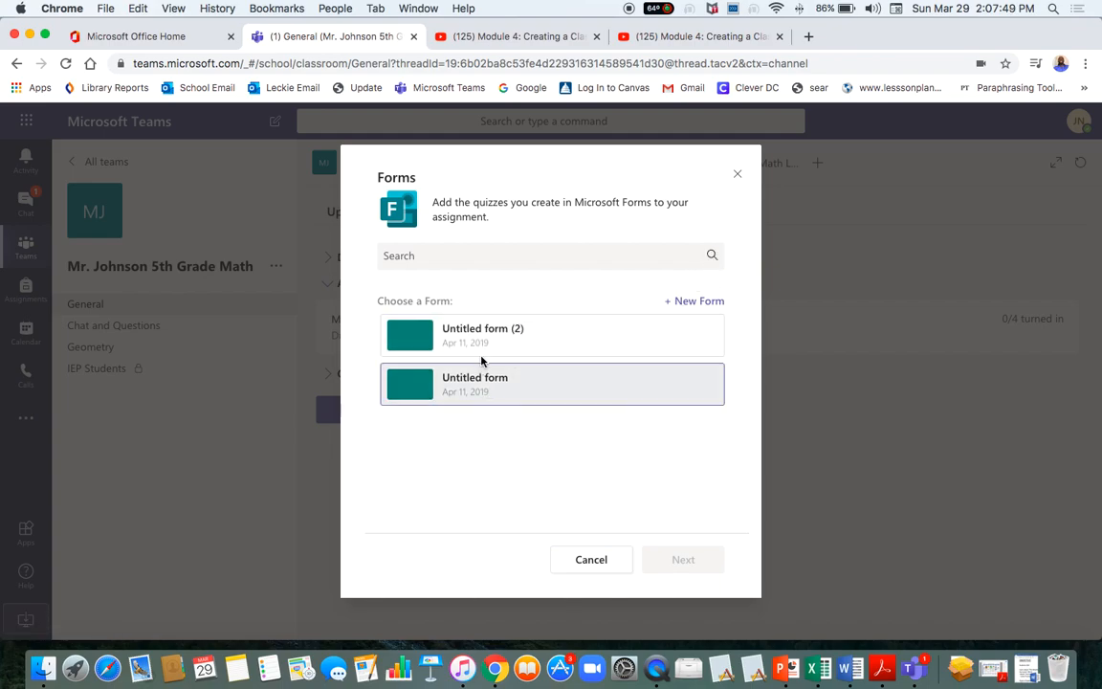
left_click(470, 391)
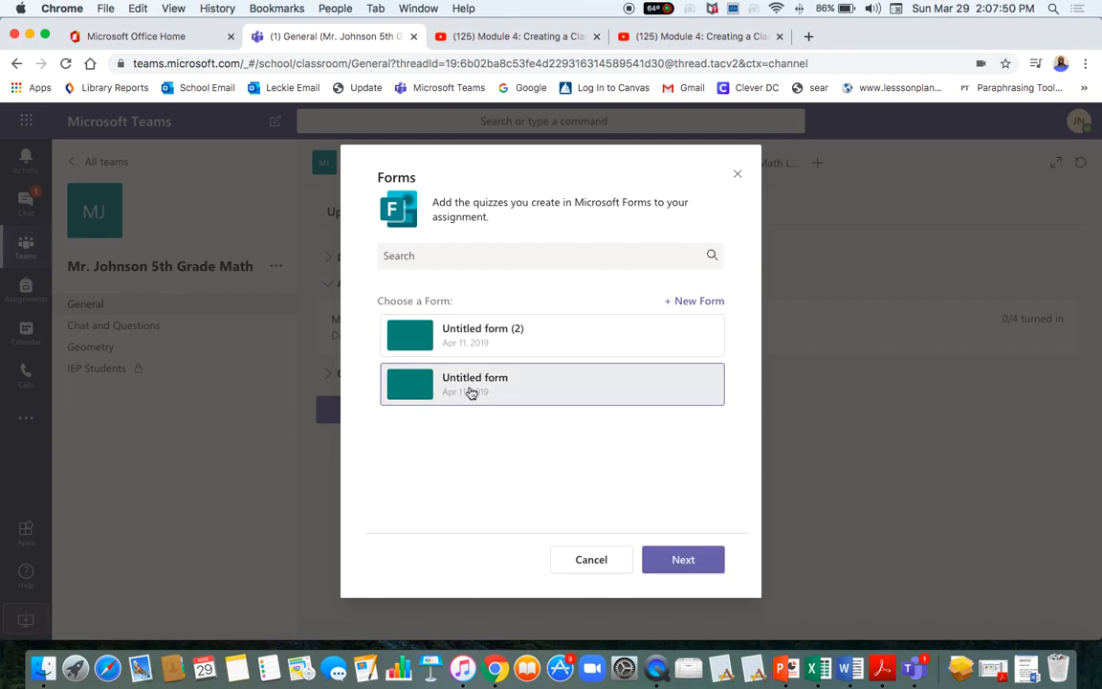
left_click(683, 559)
scroll(589, 415, "down", 2)
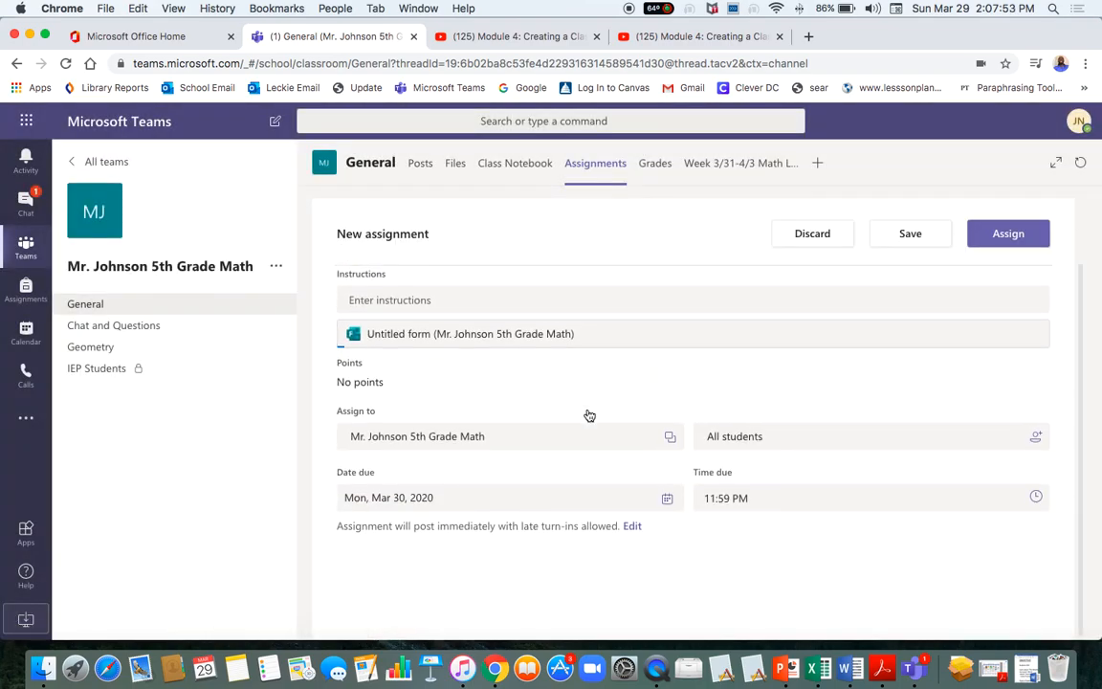
scroll(589, 415, "up", 2)
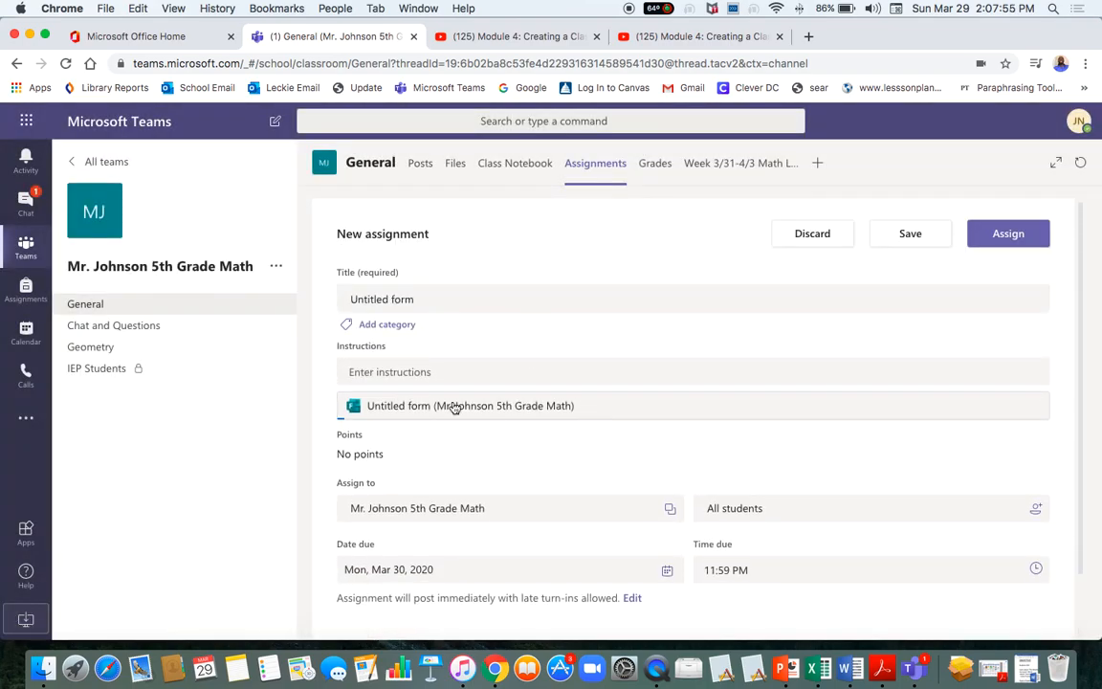
scroll(454, 408, "down", 1)
scroll(446, 460, "down", 1)
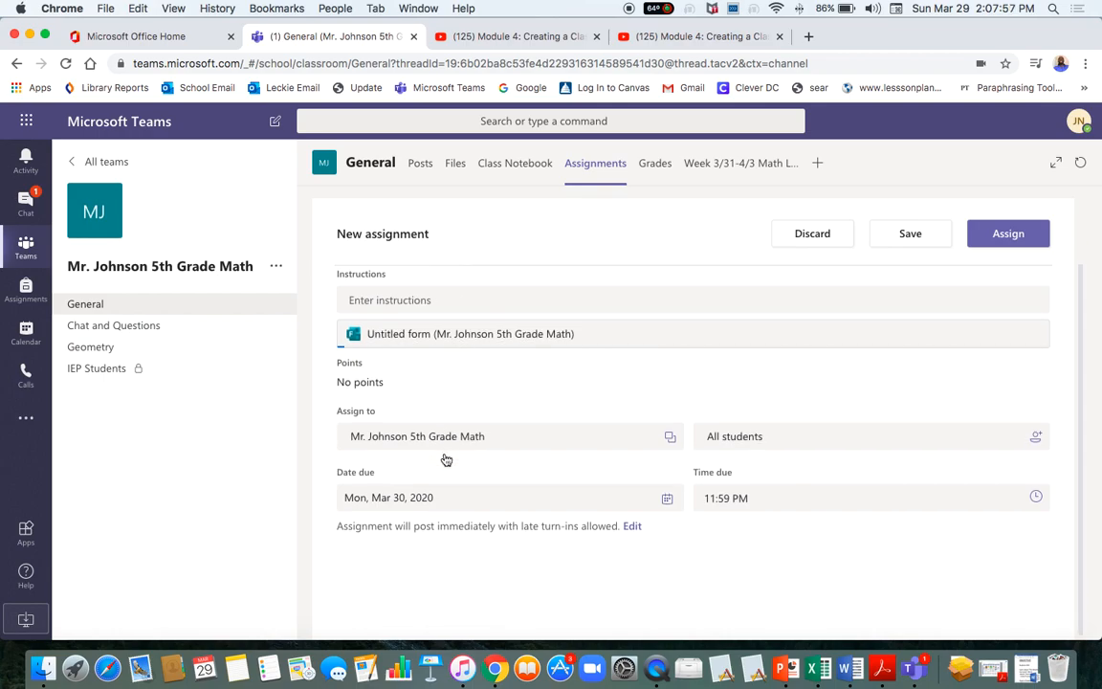
scroll(446, 460, "up", 3)
scroll(445, 458, "down", 3)
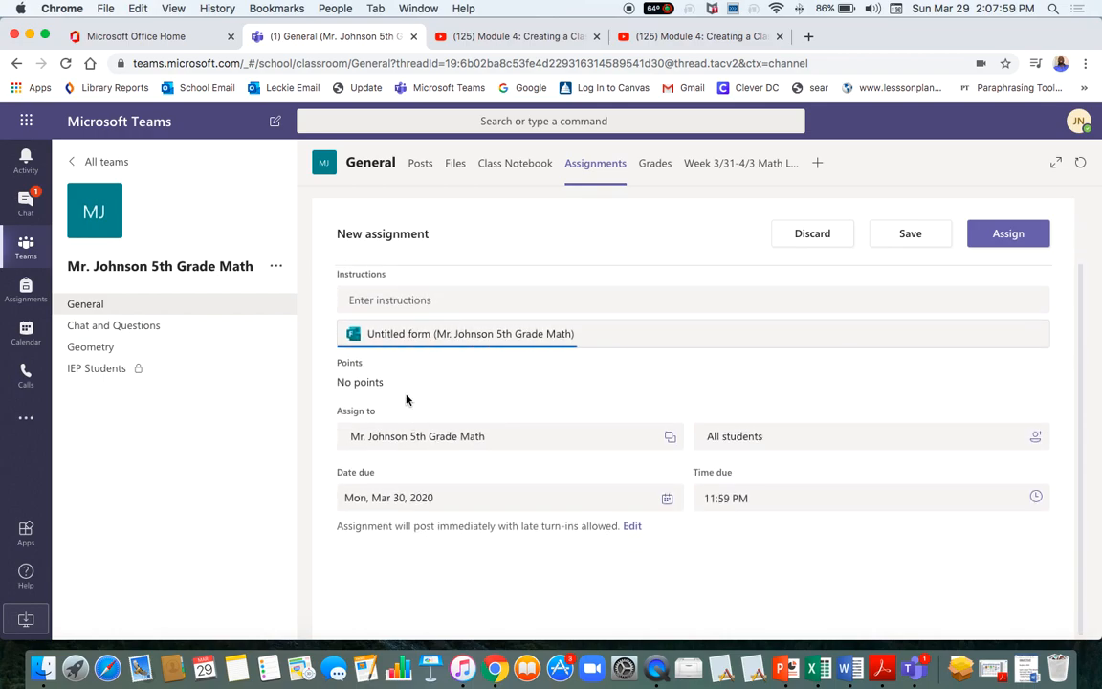
scroll(407, 402, "up", 3)
scroll(421, 406, "up", 1)
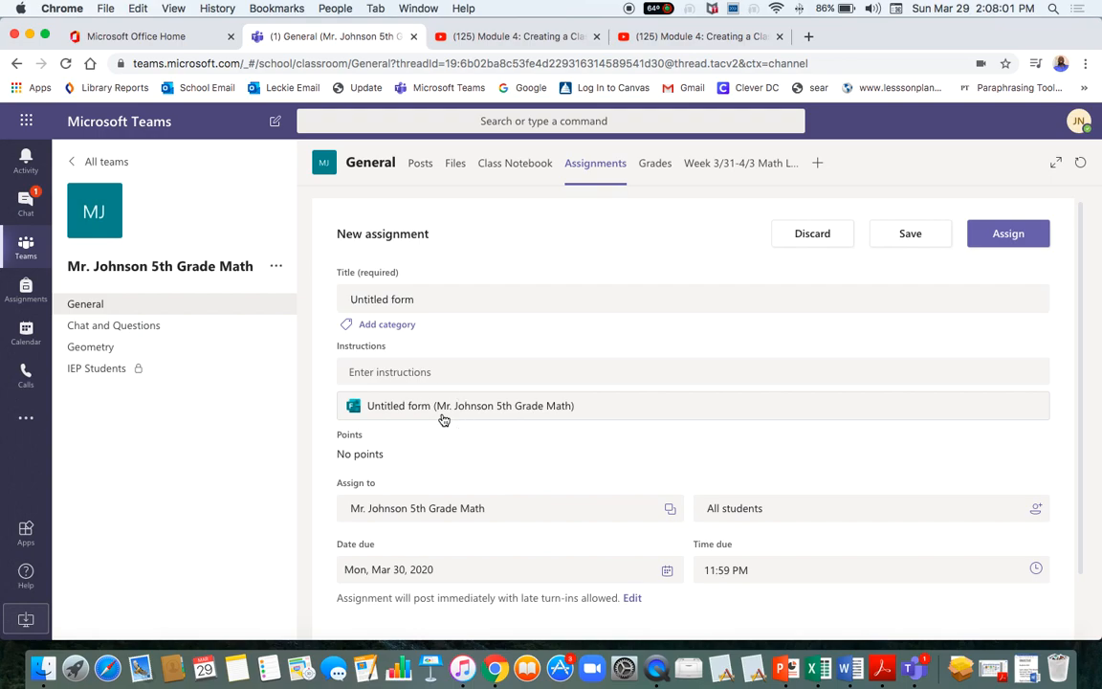
Open the attached Untitled form quiz and scroll through its questions.
left_click(412, 405)
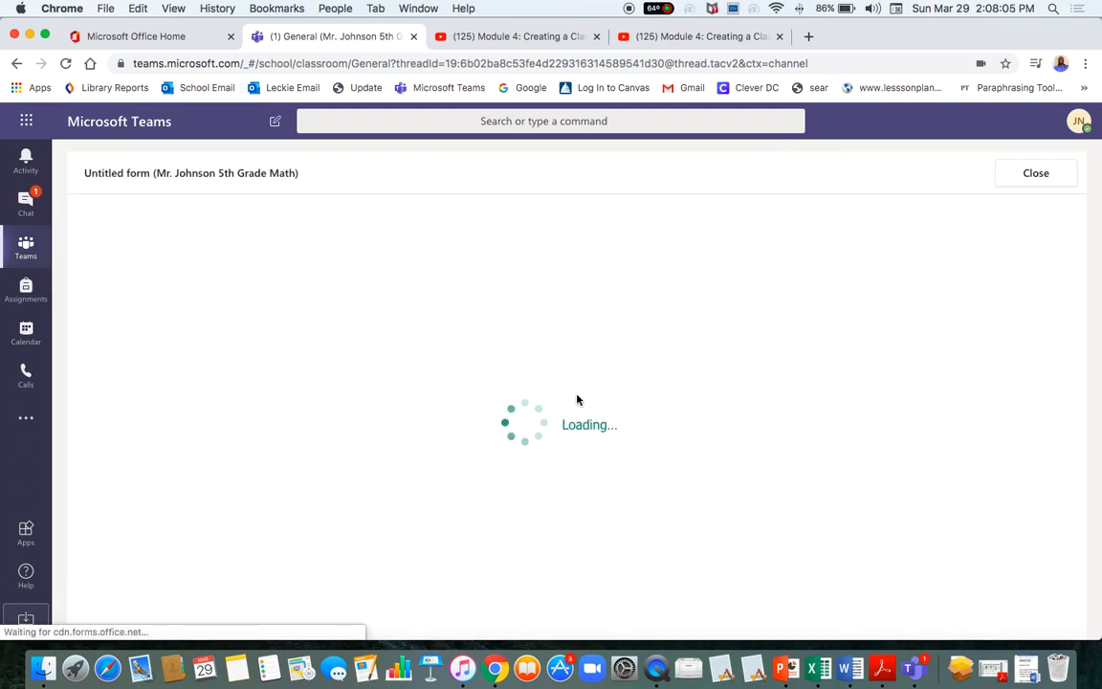
scroll(577, 399, "down", 5)
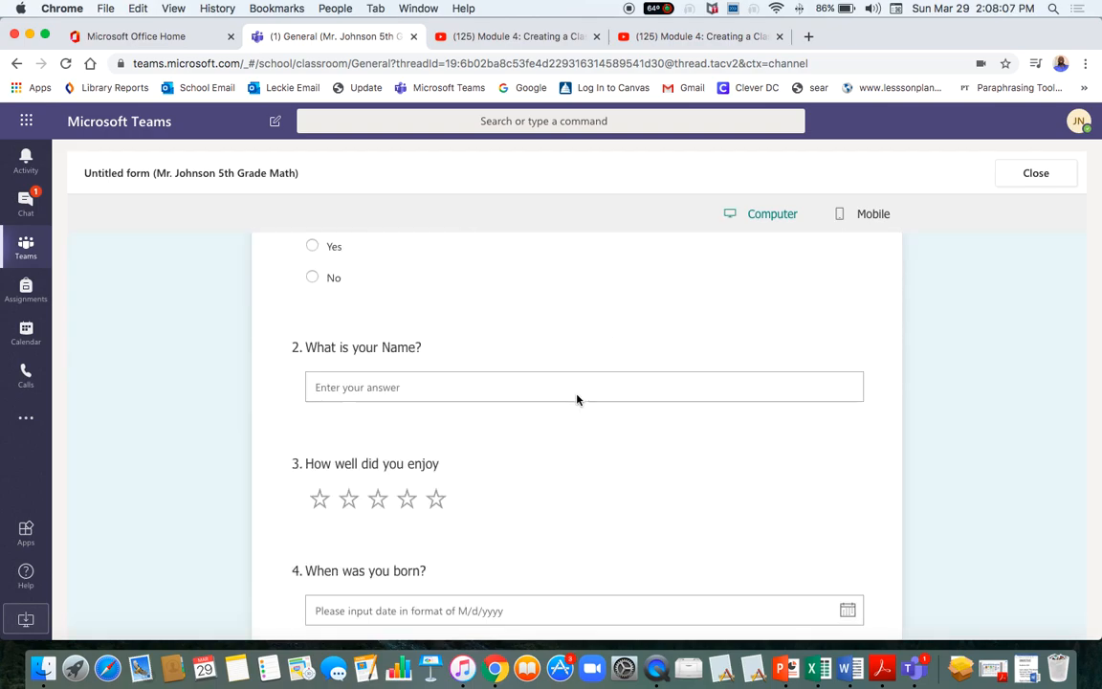
scroll(577, 399, "up", 5)
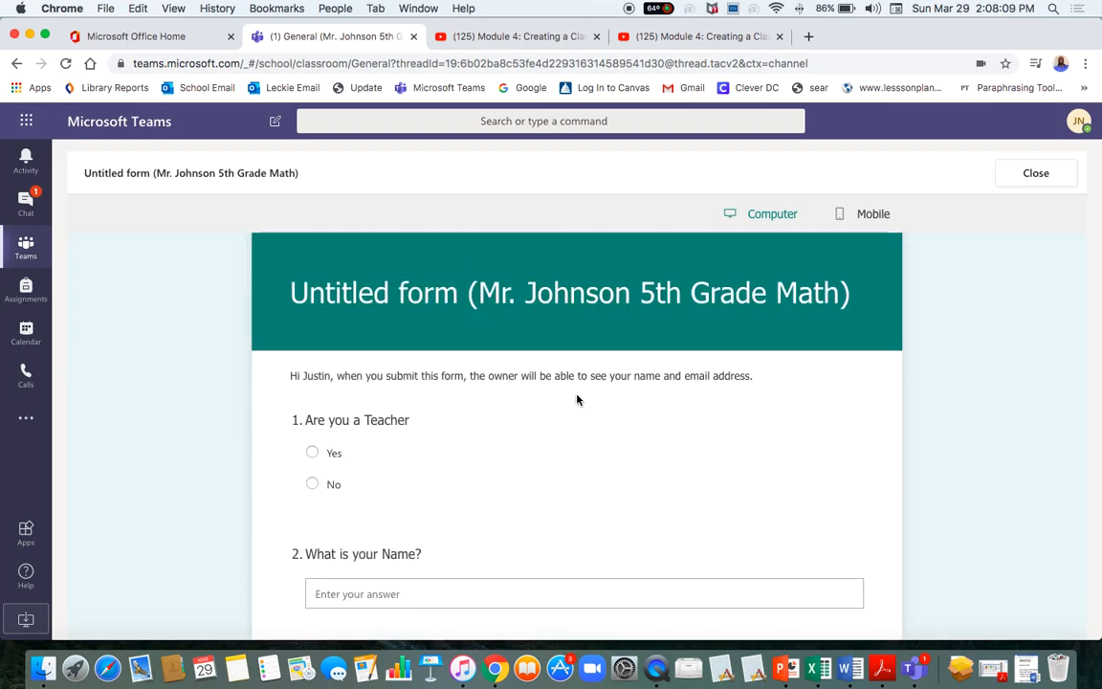
scroll(480, 461, "down", 5)
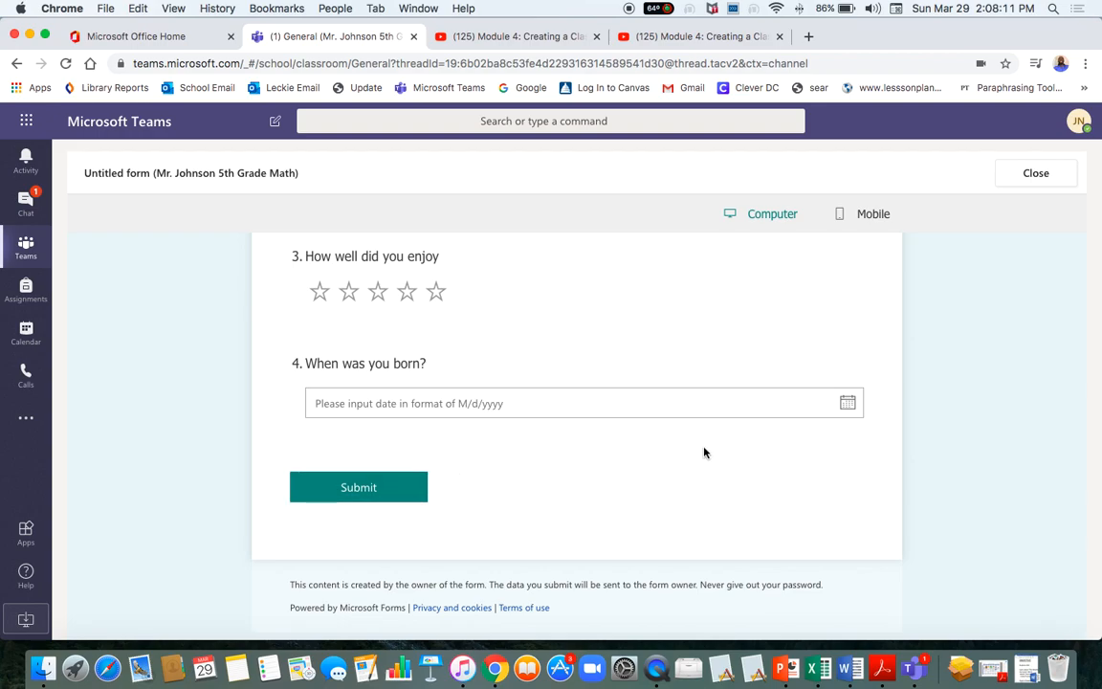
scroll(695, 447, "up", 5)
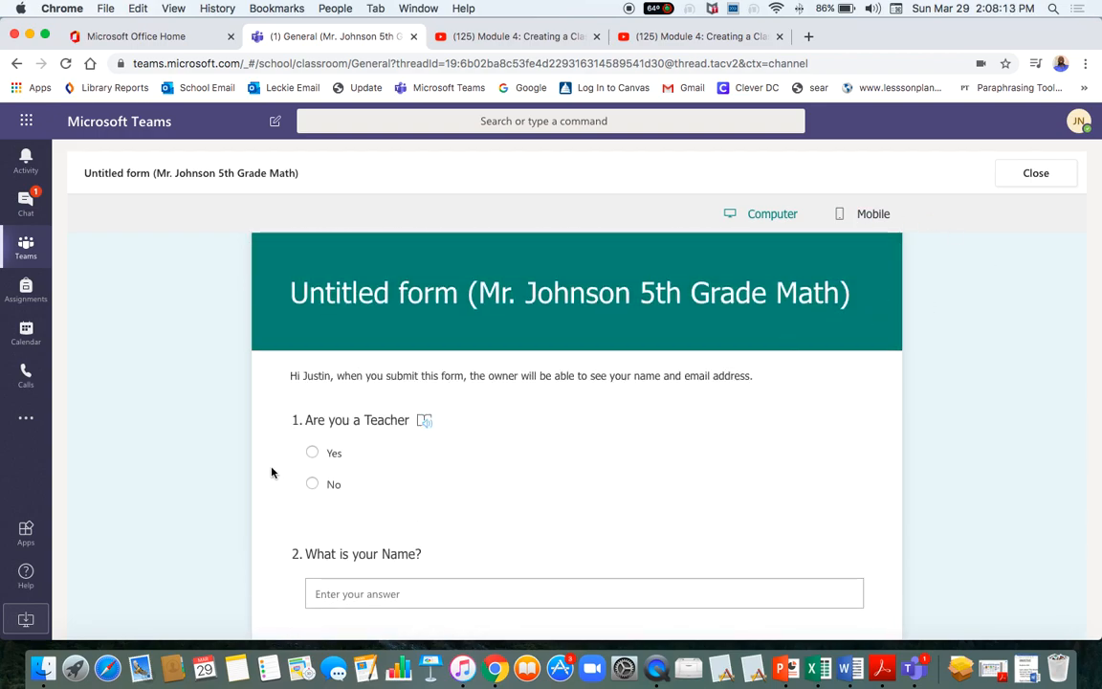
scroll(313, 480, "down", 3)
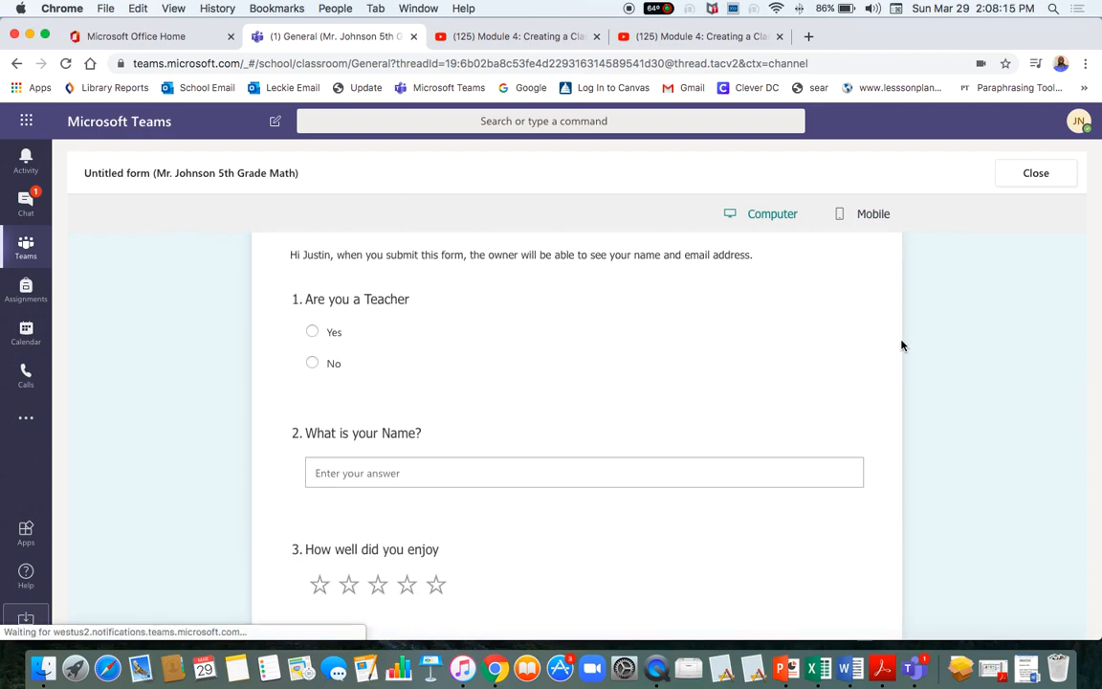
scroll(903, 325, "up", 2)
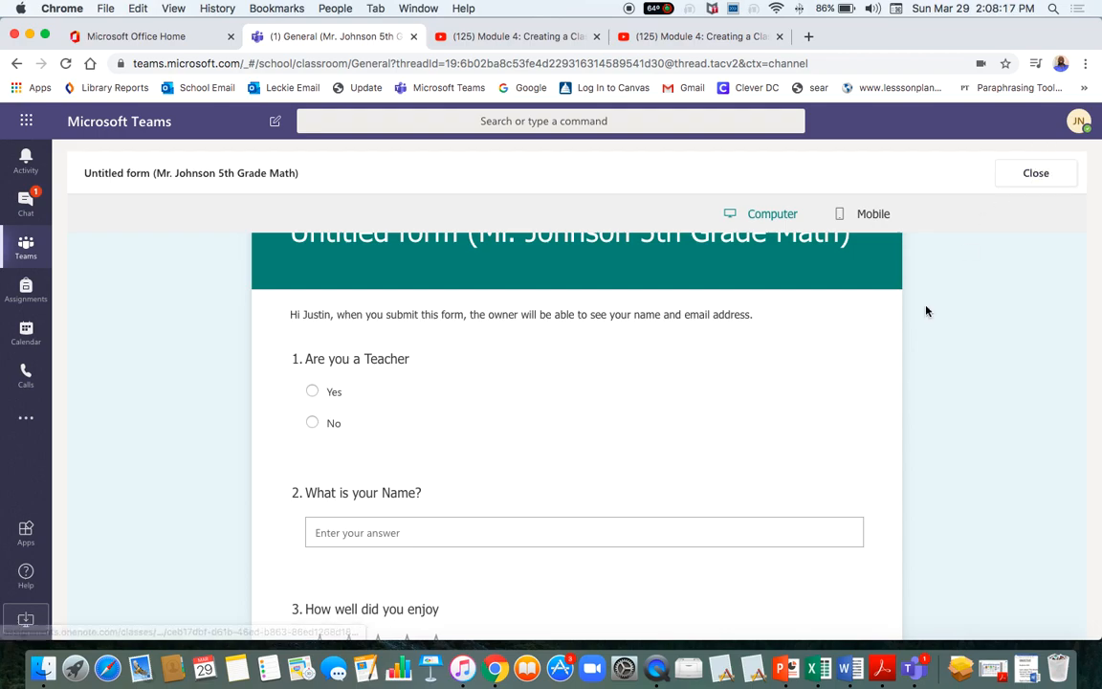
scroll(919, 326, "up", 2)
Exit full screen, submit a test response, and return to the Assignments list.
left_click(1022, 177)
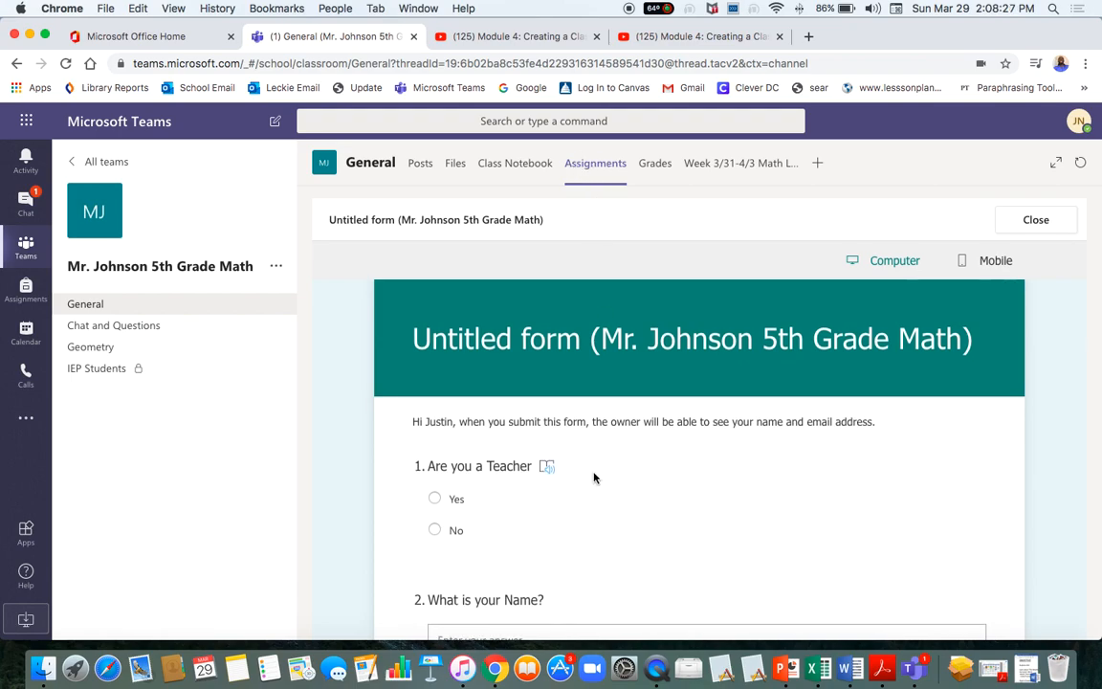
scroll(590, 475, "down", 10)
left_click(500, 492)
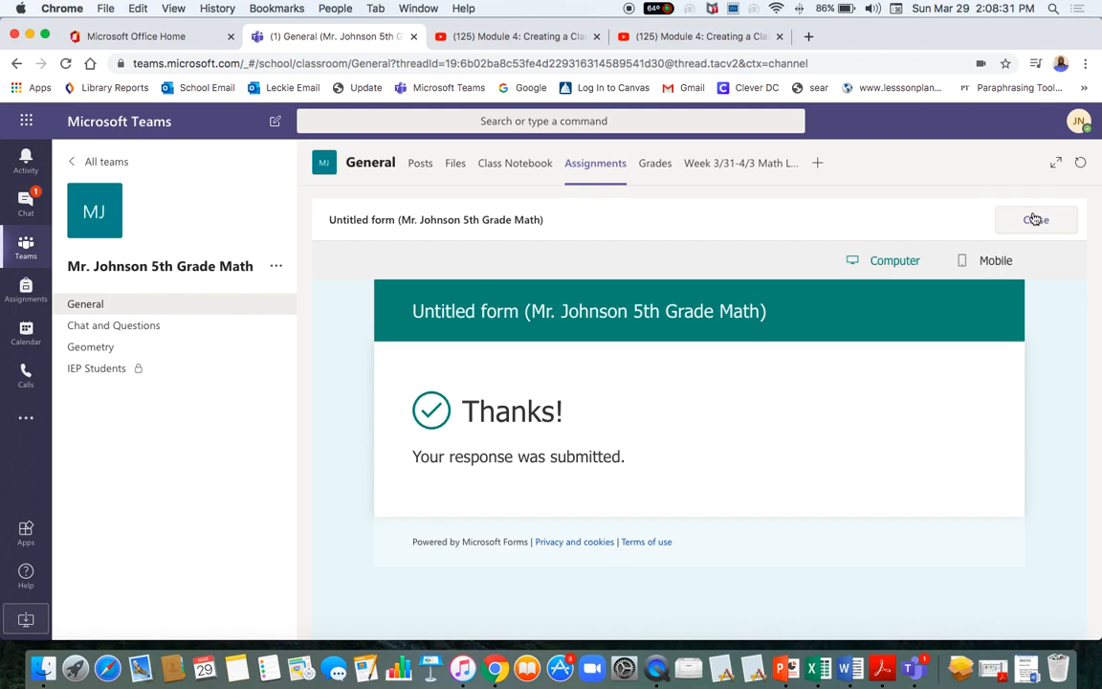
left_click(533, 170)
left_click(583, 168)
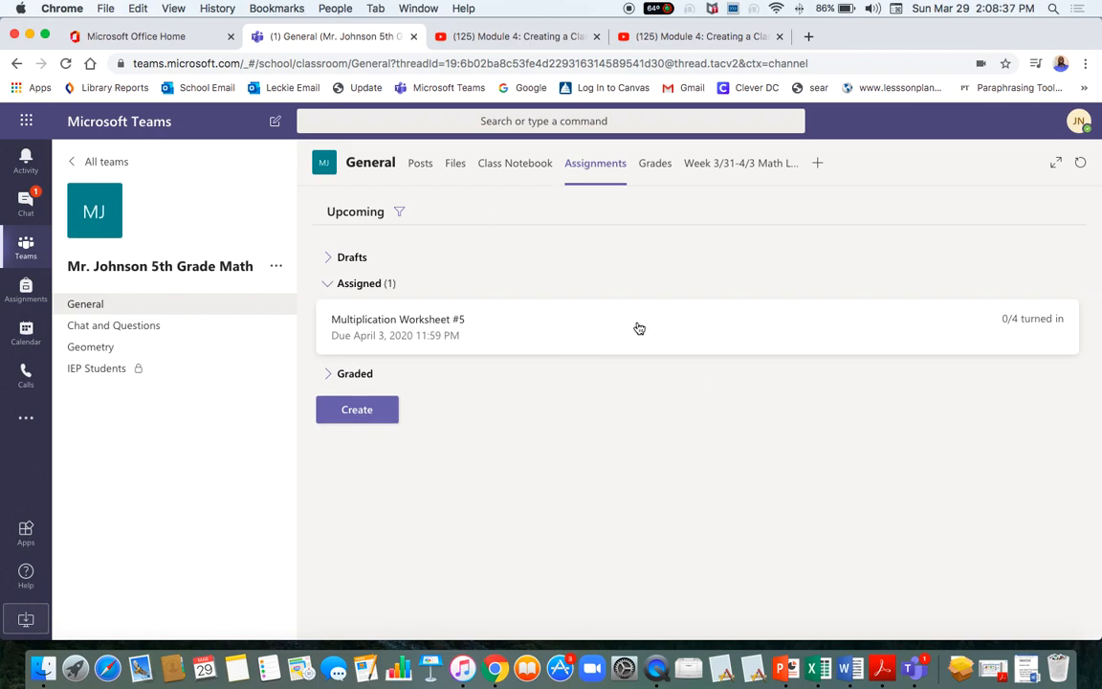
Start a new Quiz assignment and choose + New Form to build it in Microsoft Forms.
left_click(361, 411)
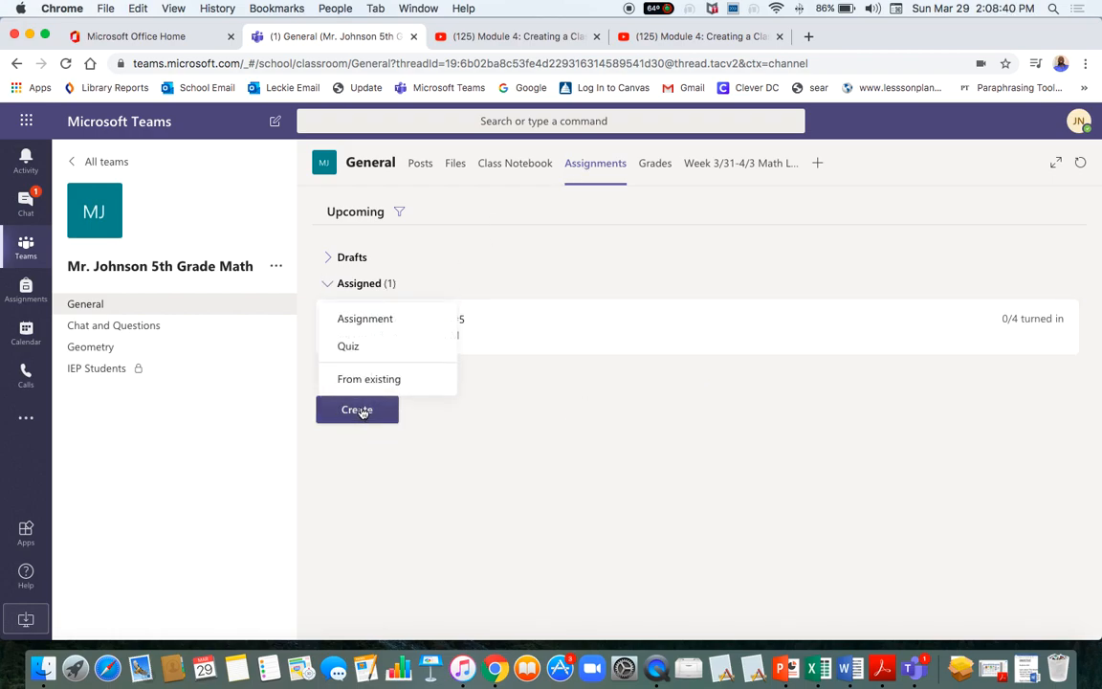
left_click(361, 352)
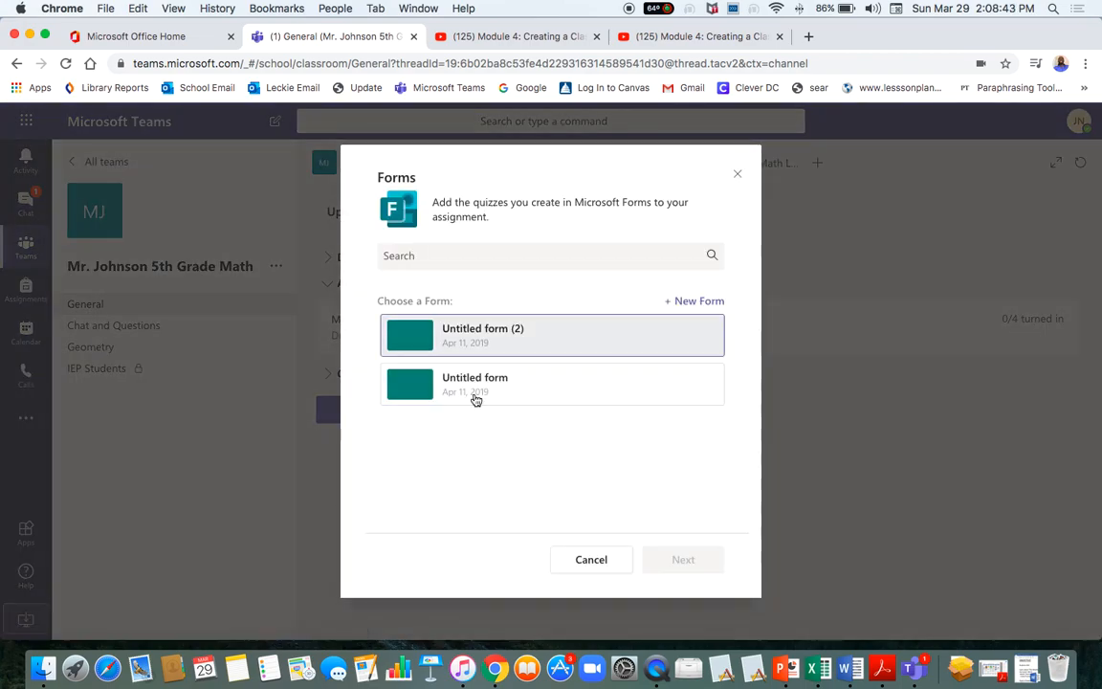
left_click(691, 302)
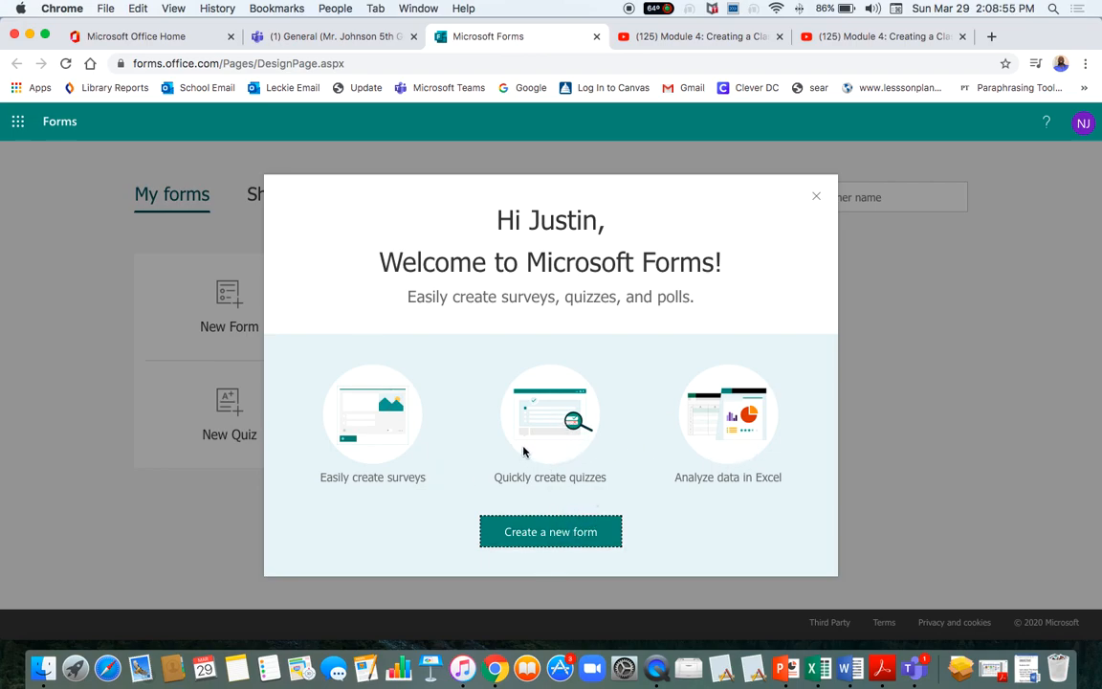
Start a new blank form and glance at its Responses tab before returning to Questions.
left_click(551, 536)
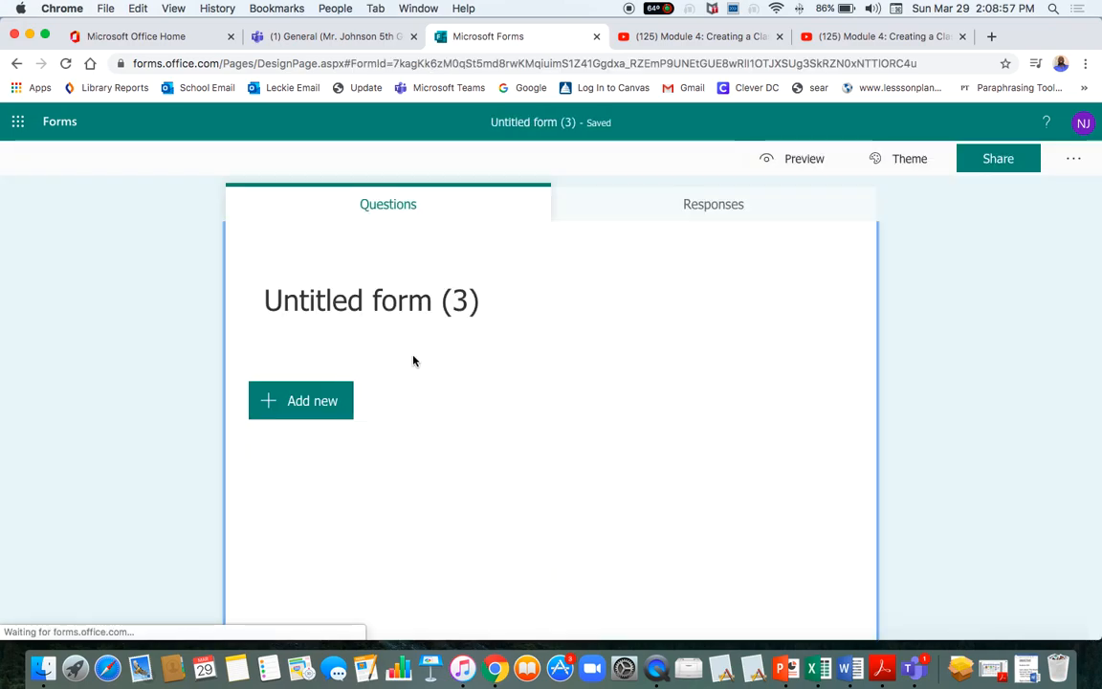
scroll(271, 288, "down", 2)
left_click(684, 207)
left_click(436, 207)
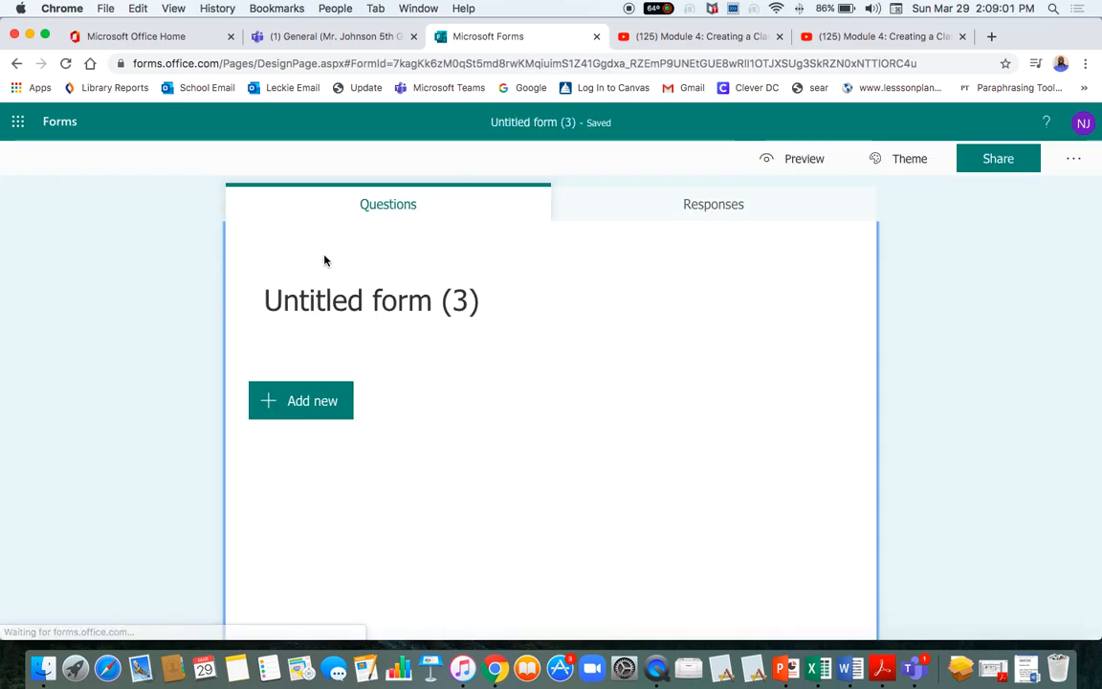
Add a Choice question reading 'What is 5+5'.
left_click(321, 410)
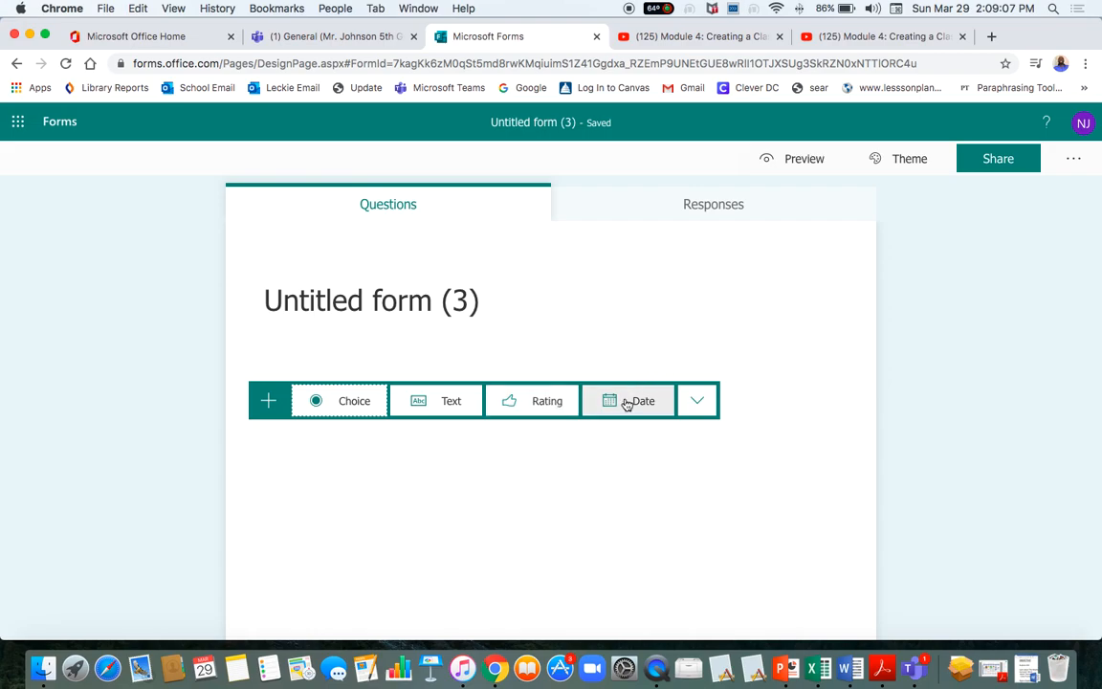
left_click(315, 400)
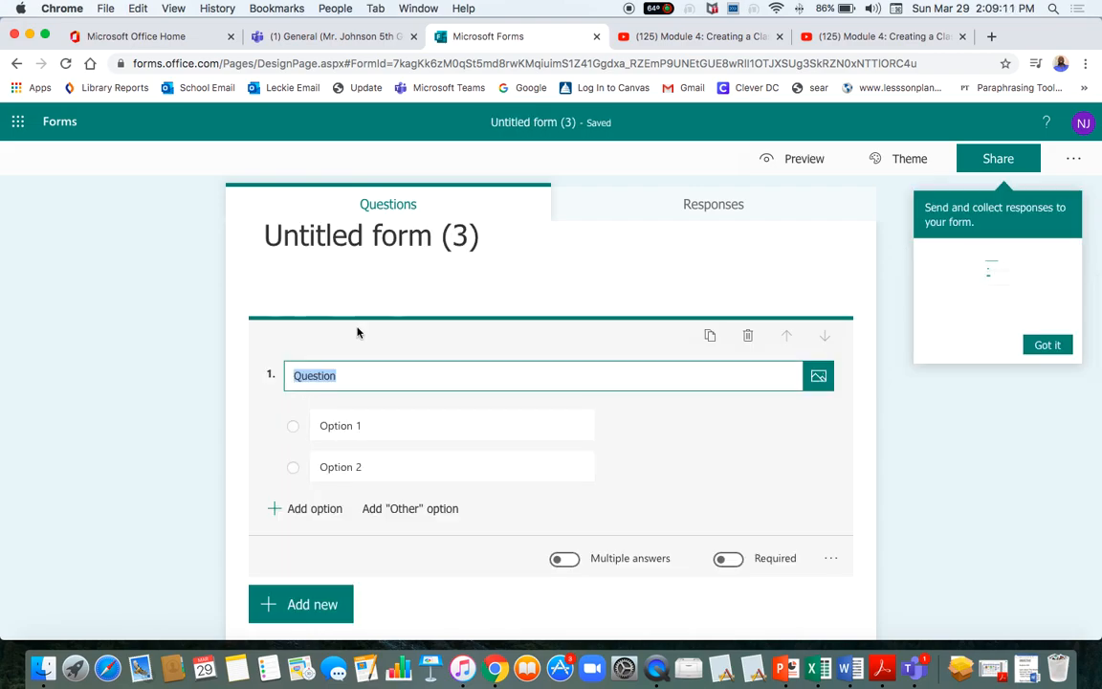
type("WHat")
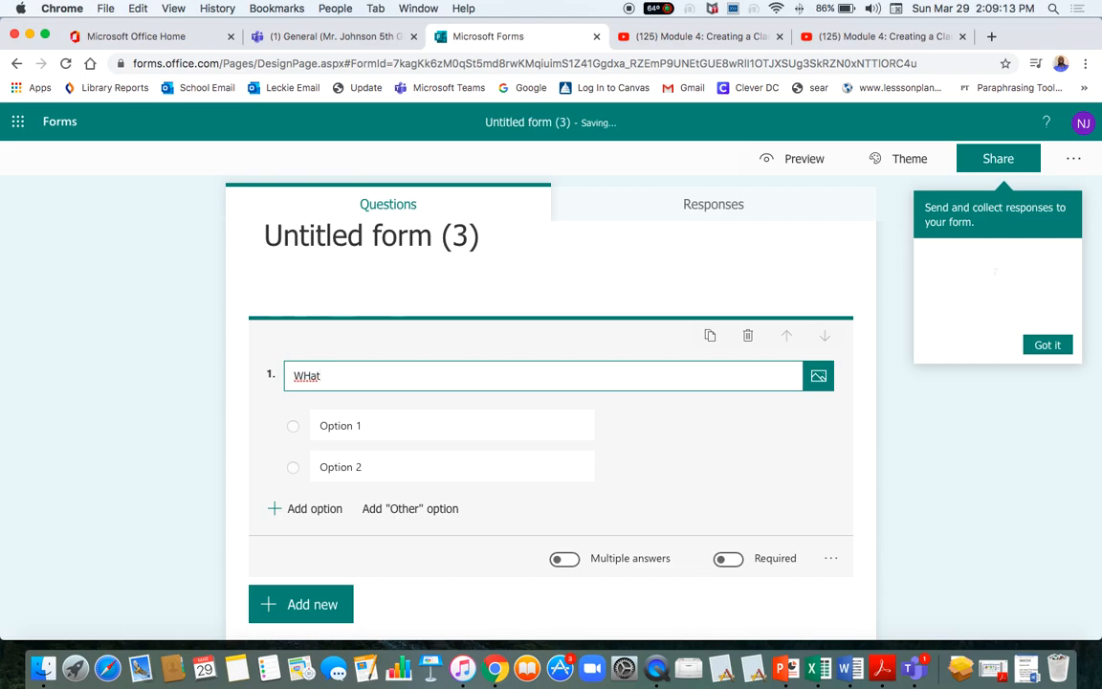
type(" ====")
key("BackSpace")
key("BackSpace")
key("BackSpace")
key("BackSpace")
key("BackSpace")
key("BackSpace")
key("BackSpace")
key("BackSpace")
type("hat s")
type("=")
key("BackSpace")
key("BackSpace")
key("BackSpace")
type("is")
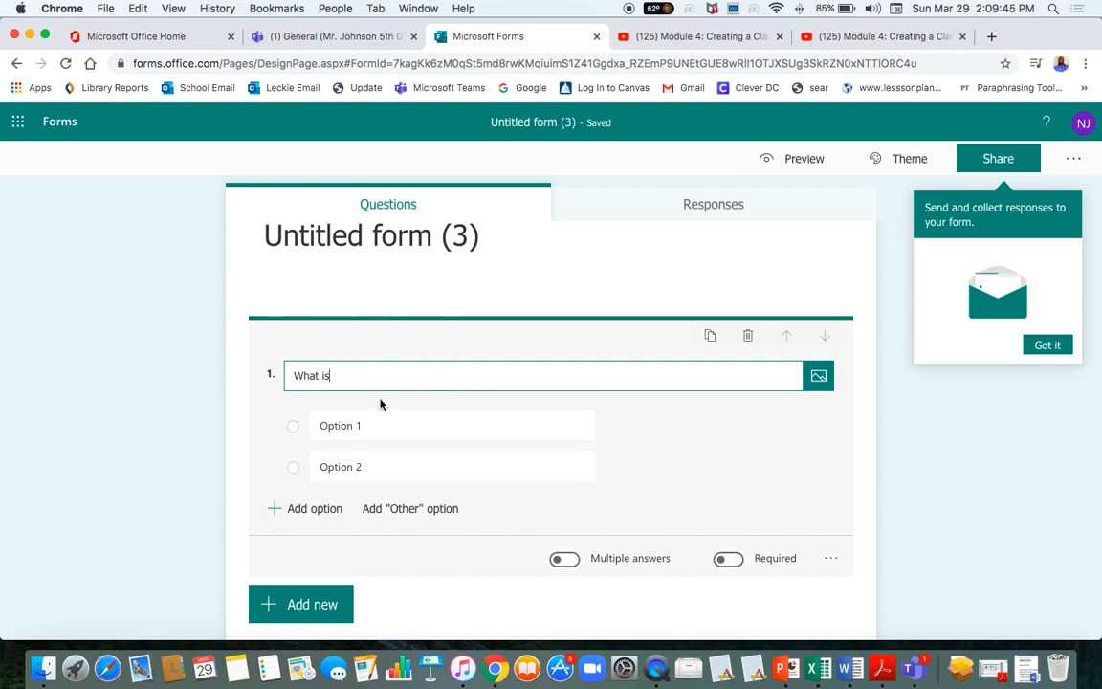
scroll(382, 401, "down", 1)
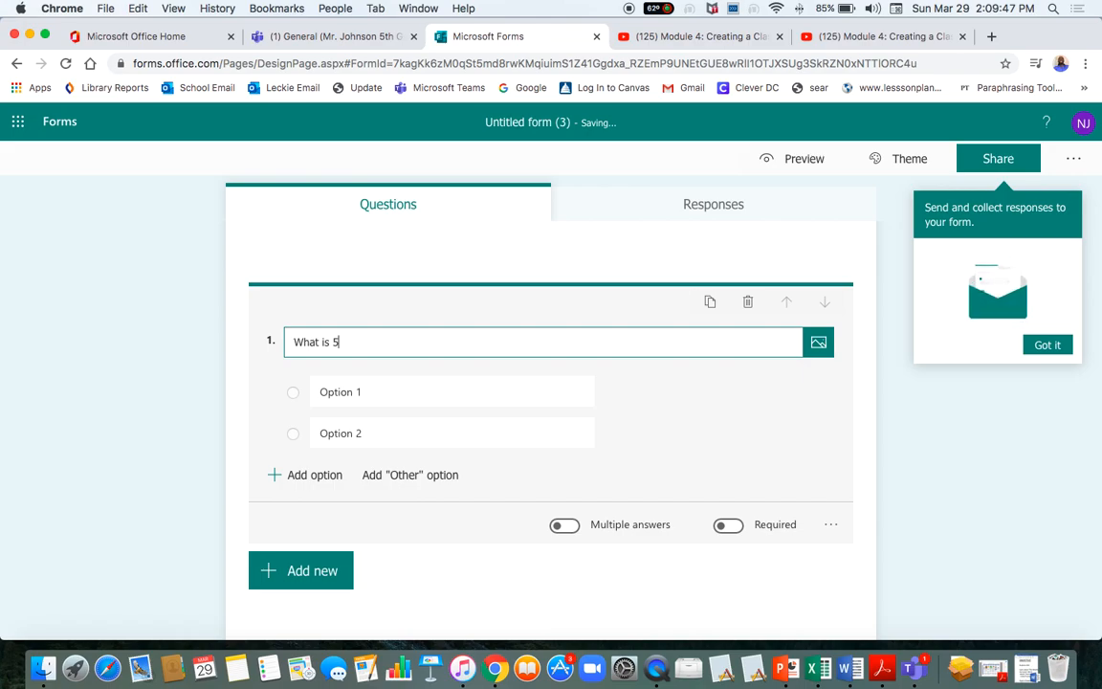
type("5+5")
Set the answer options to 10 and 2, keeping single-answer mode.
left_click(371, 394)
type("10")
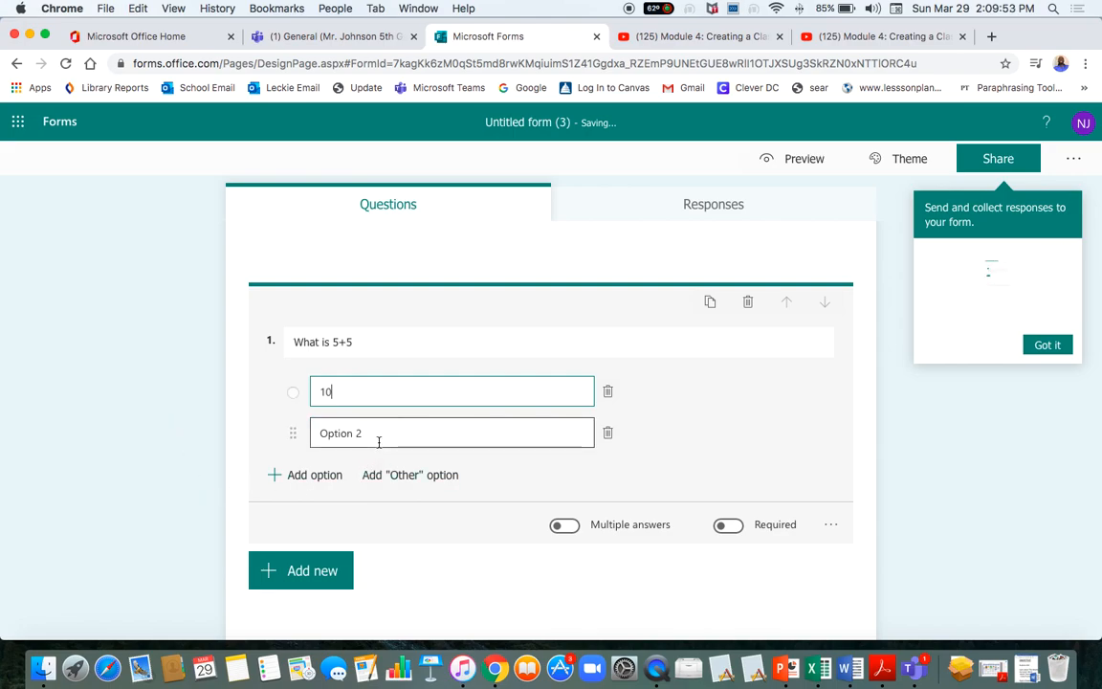
left_click(376, 436)
type("2")
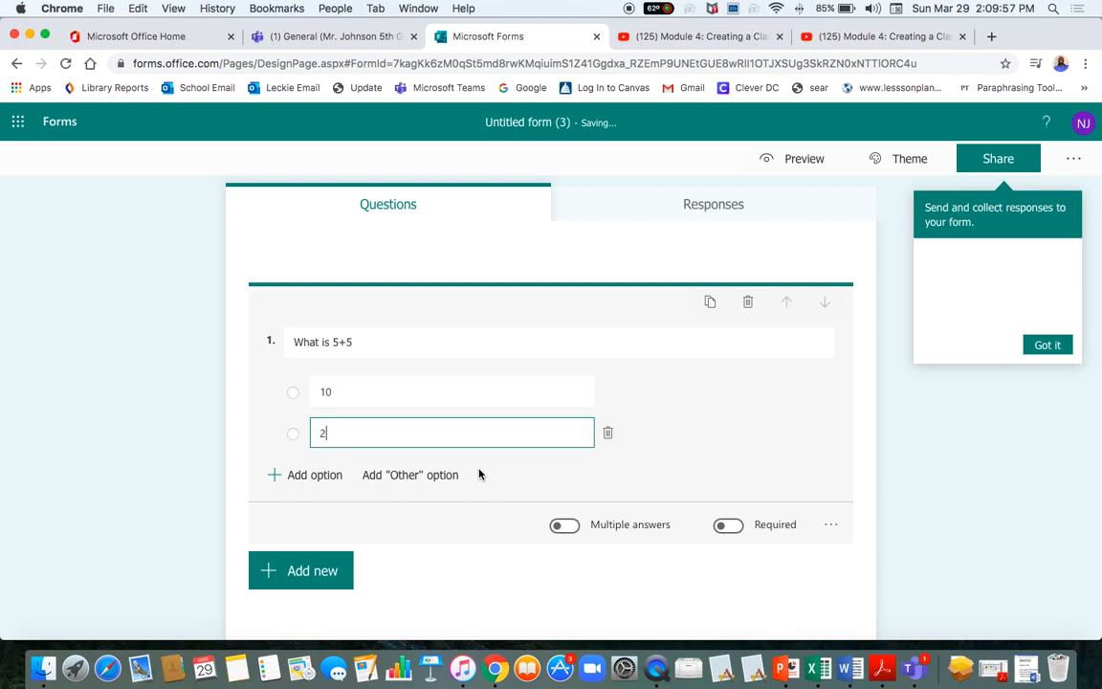
left_click(565, 526)
left_click(566, 526)
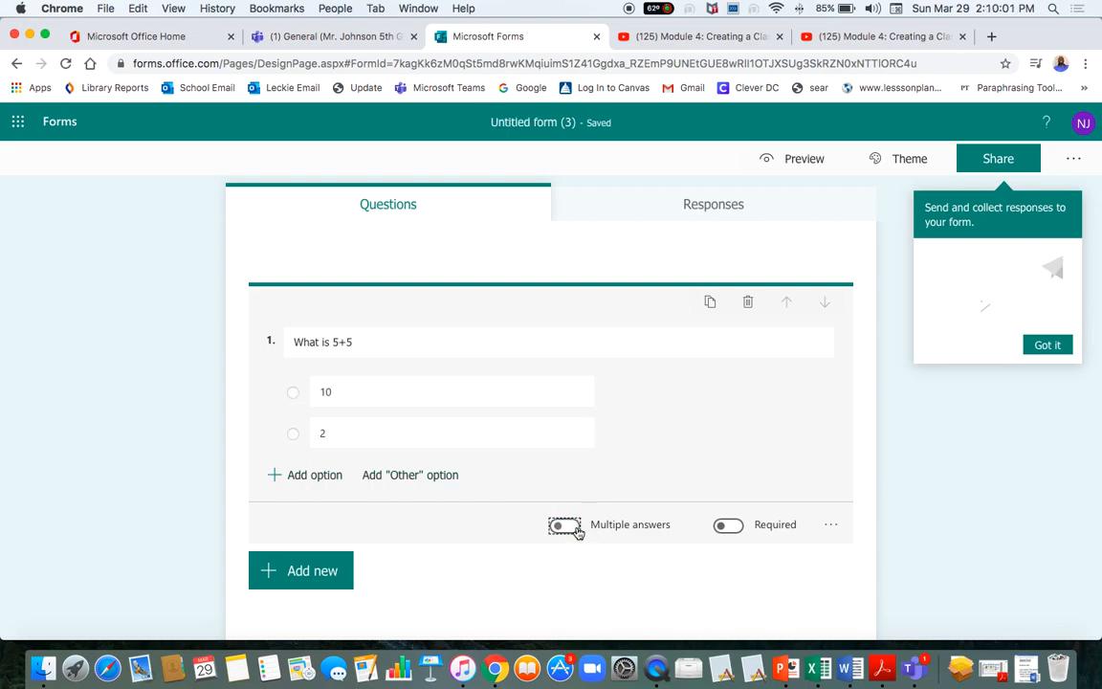
left_click(302, 580)
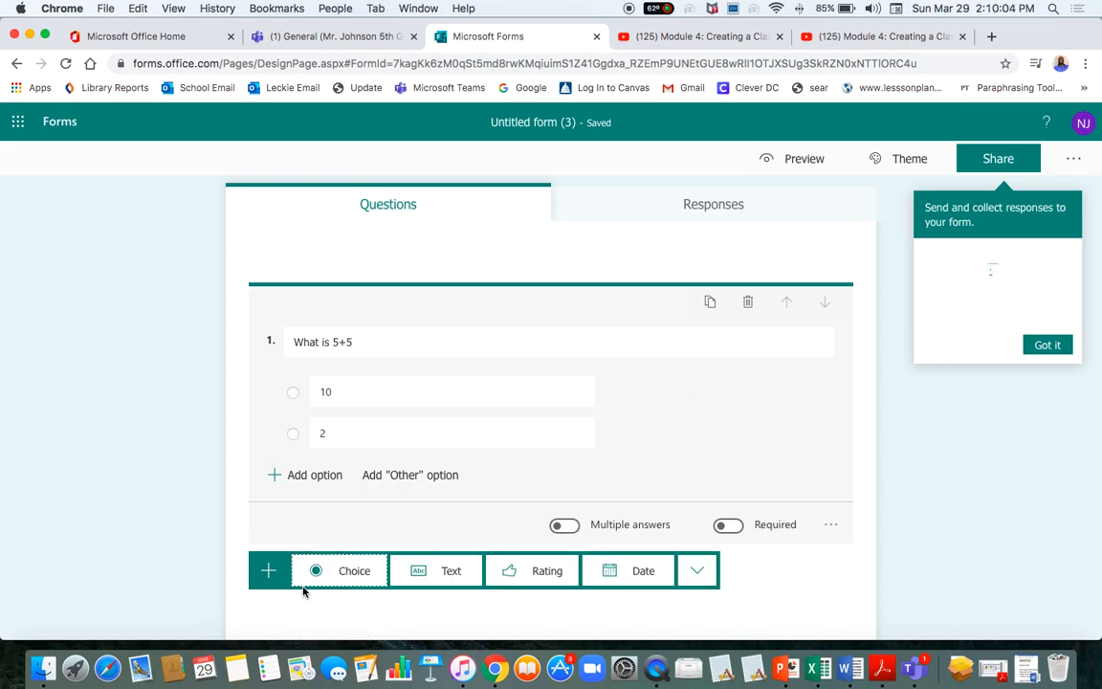
Add text question 2, 'how much did sally spend with 3', then switch back to Teams.
left_click(450, 574)
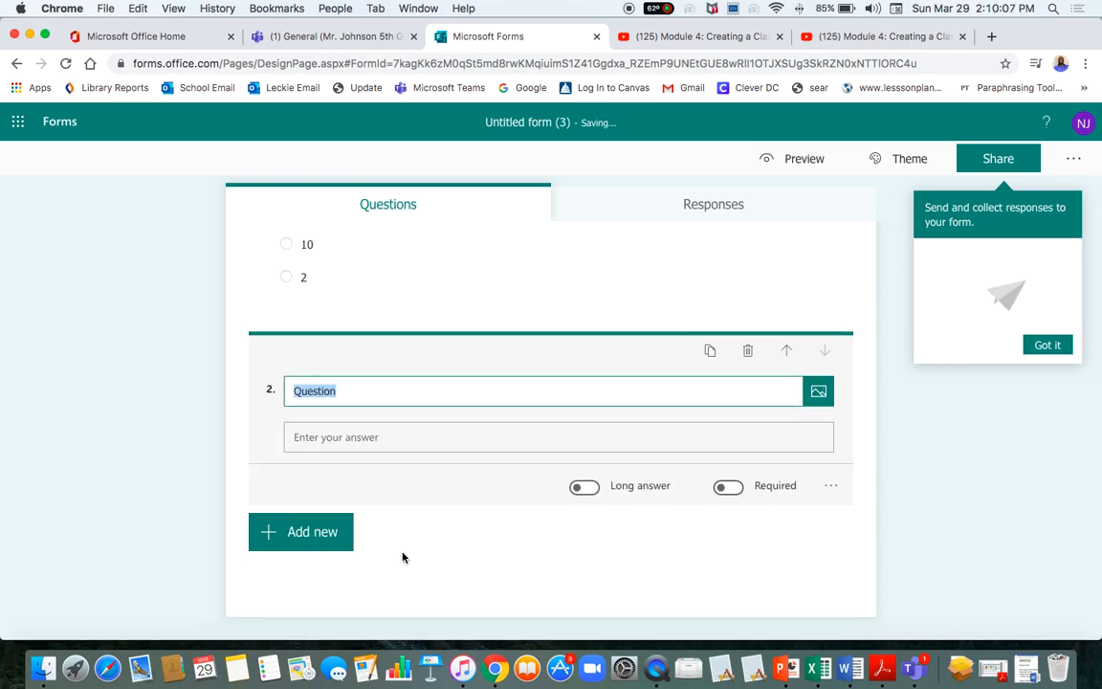
type("how ")
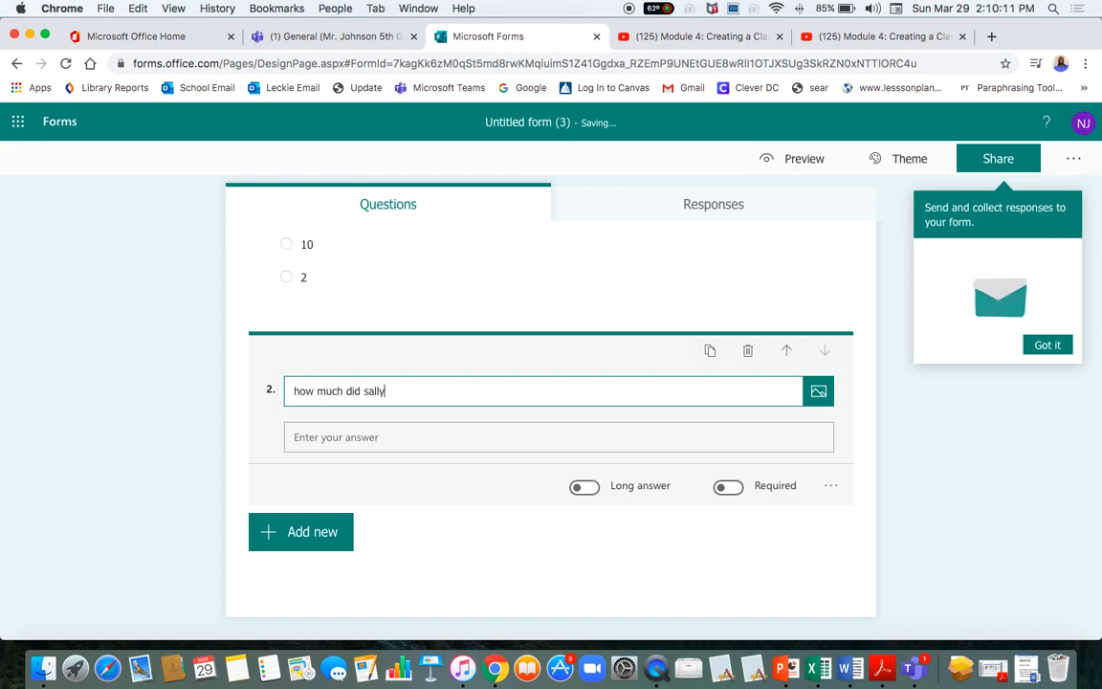
type("much did sally")
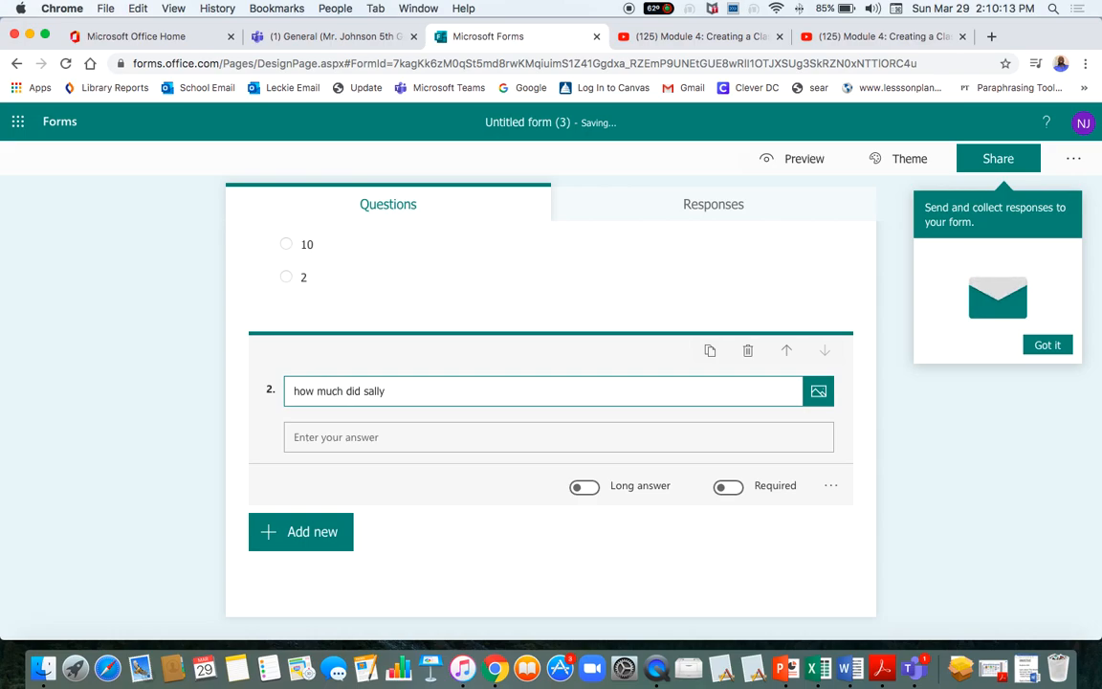
type(" spend with 3")
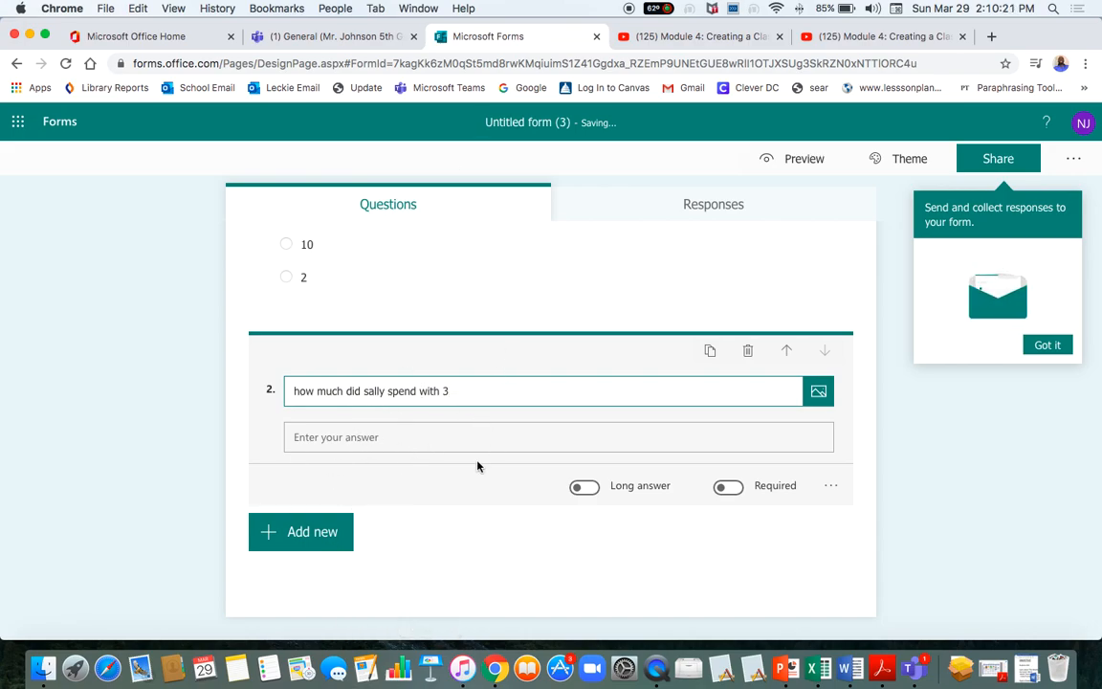
scroll(357, 327, "up", 2)
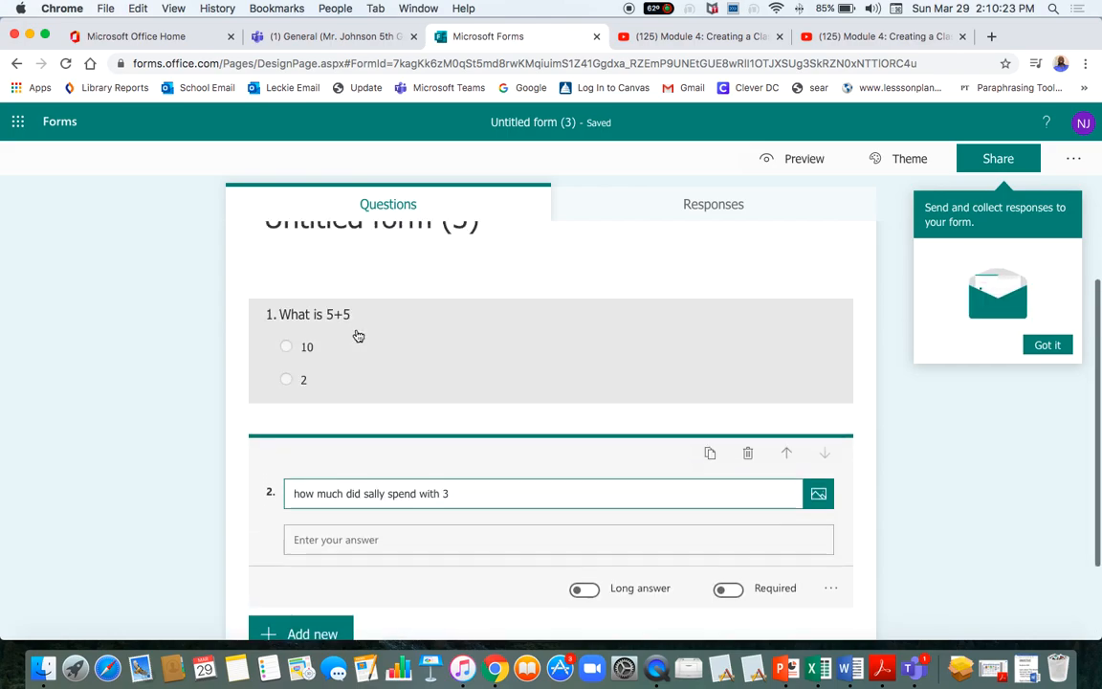
scroll(357, 333, "down", 2)
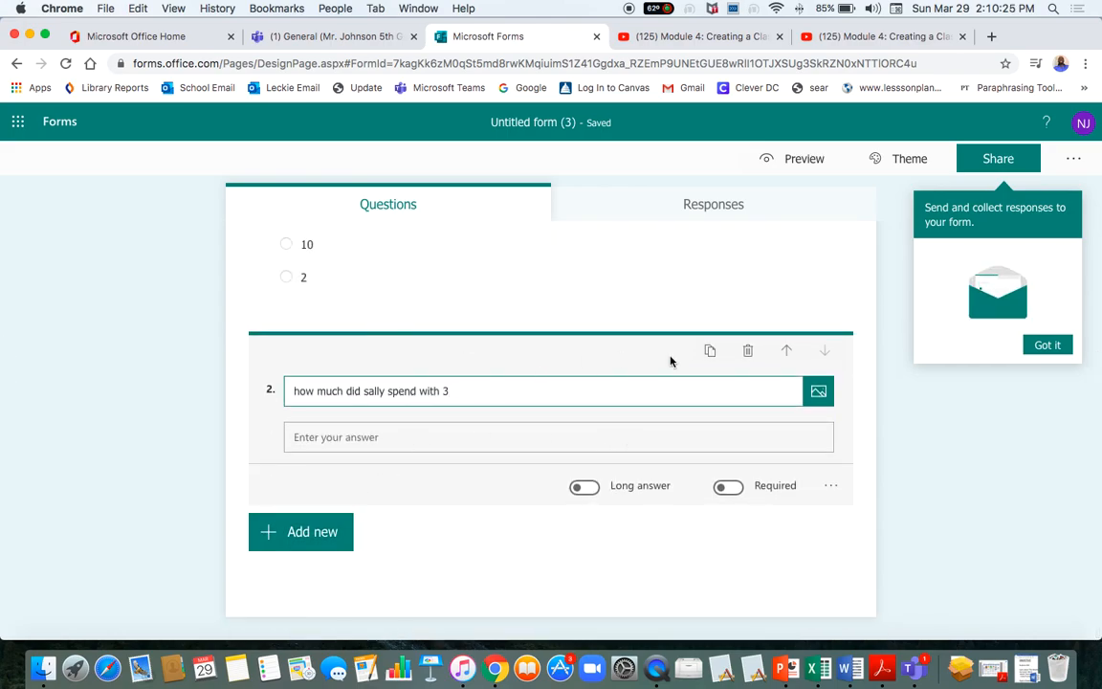
left_click(354, 36)
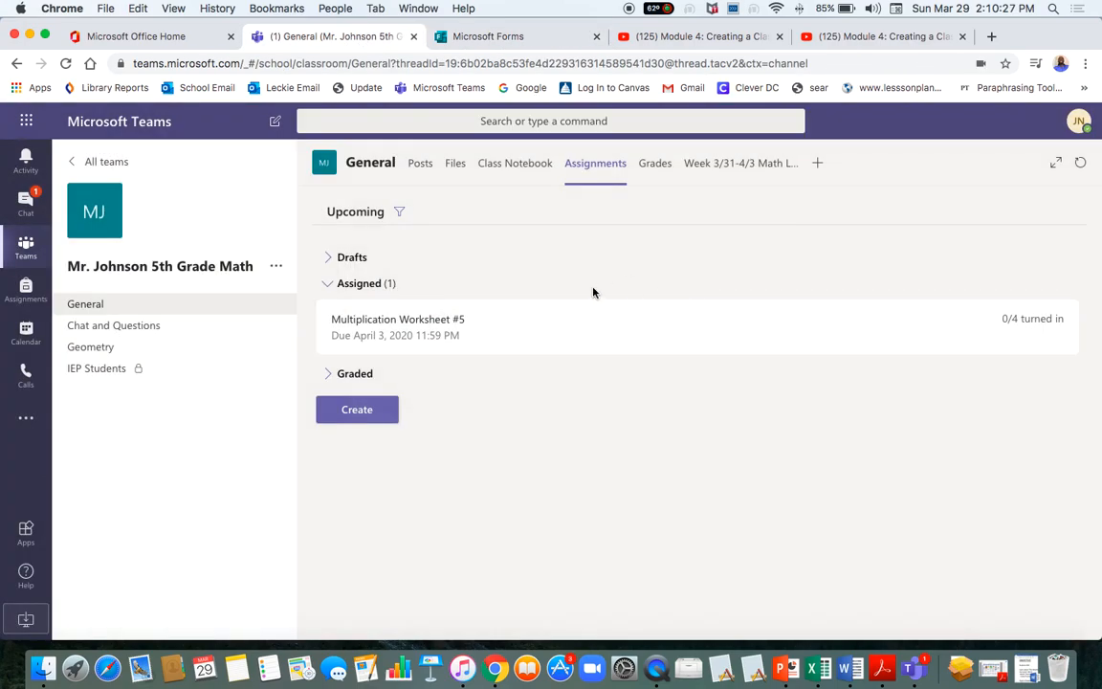
Start a new assignment, cancel the Add resources file picker, and return to the General channel Posts.
left_click(363, 408)
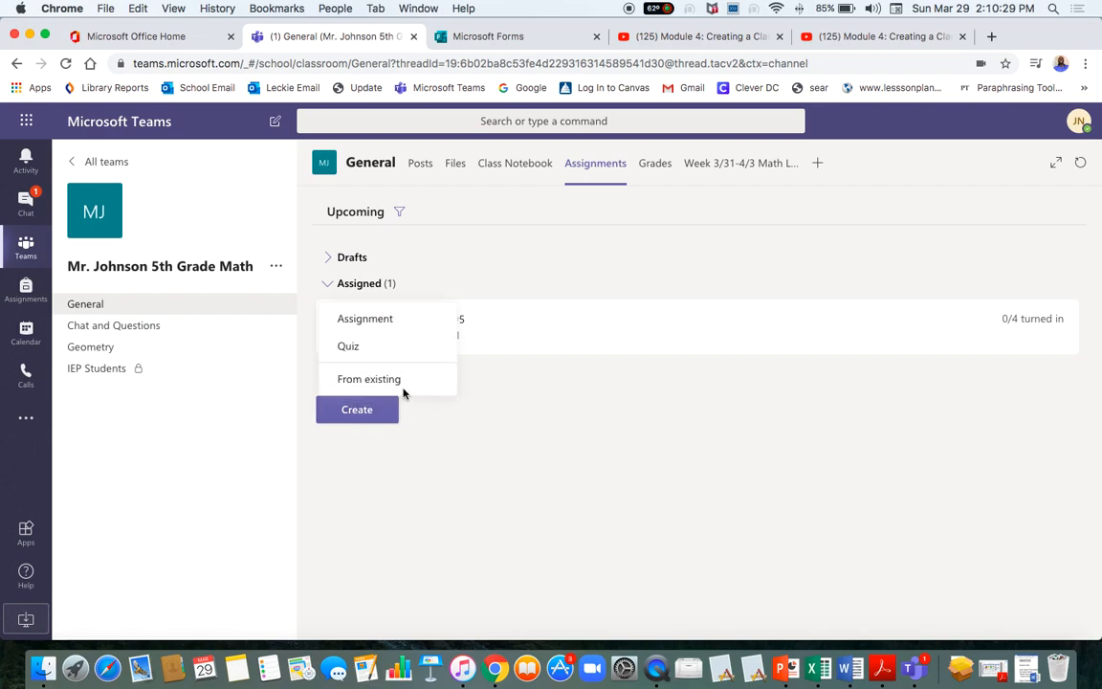
left_click(371, 321)
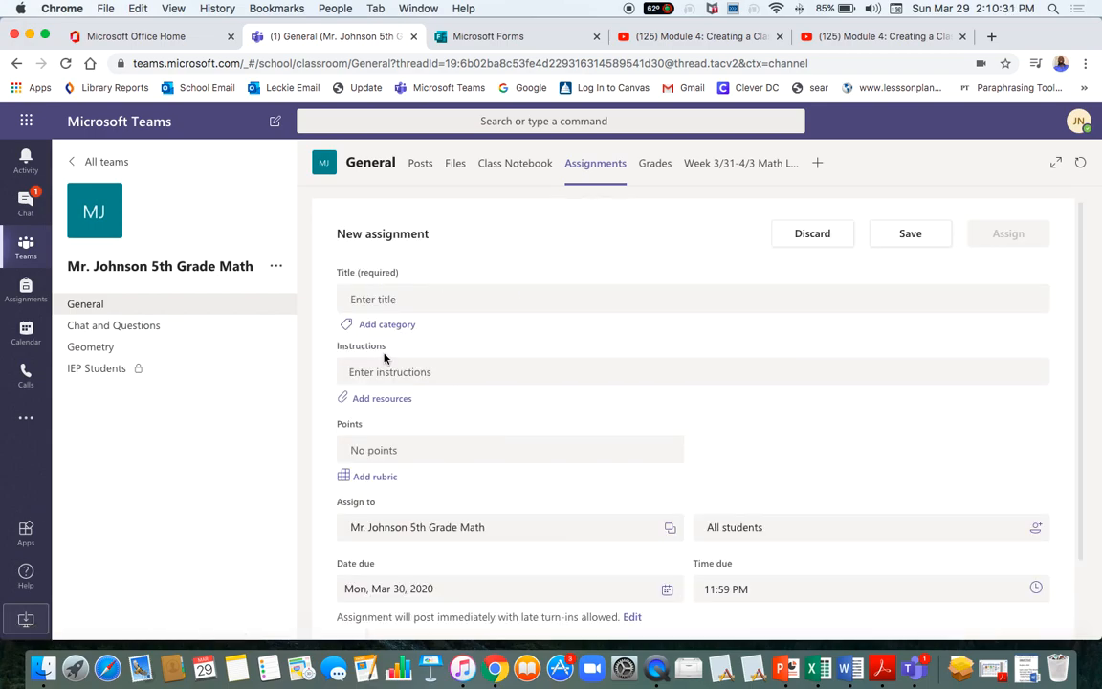
left_click(383, 407)
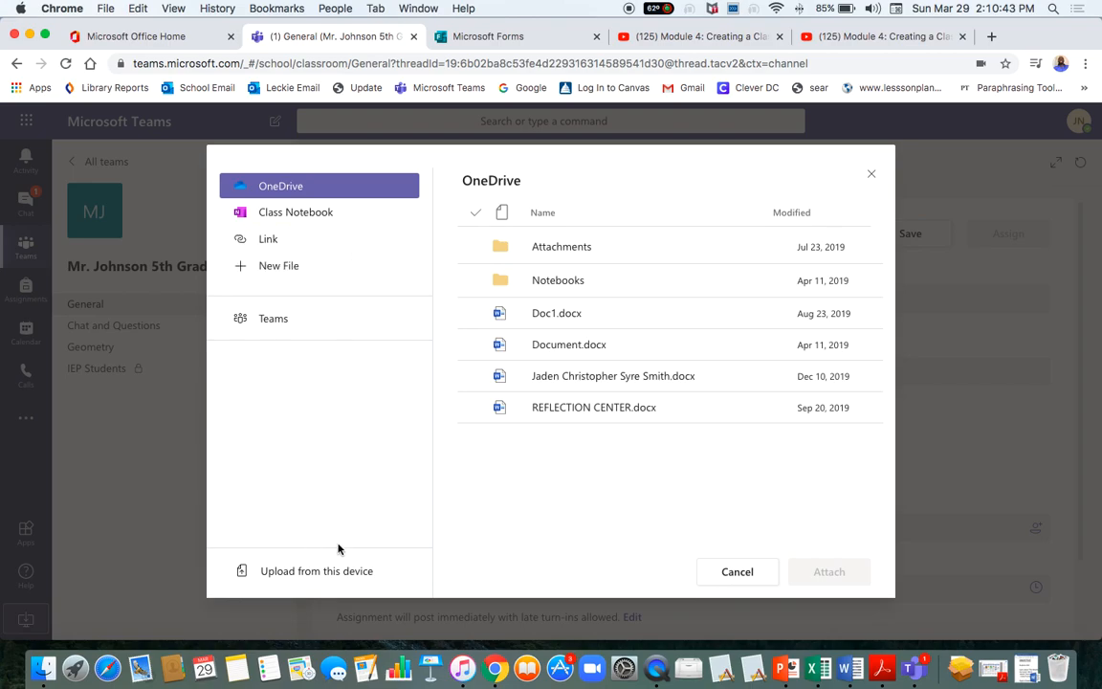
left_click(750, 582)
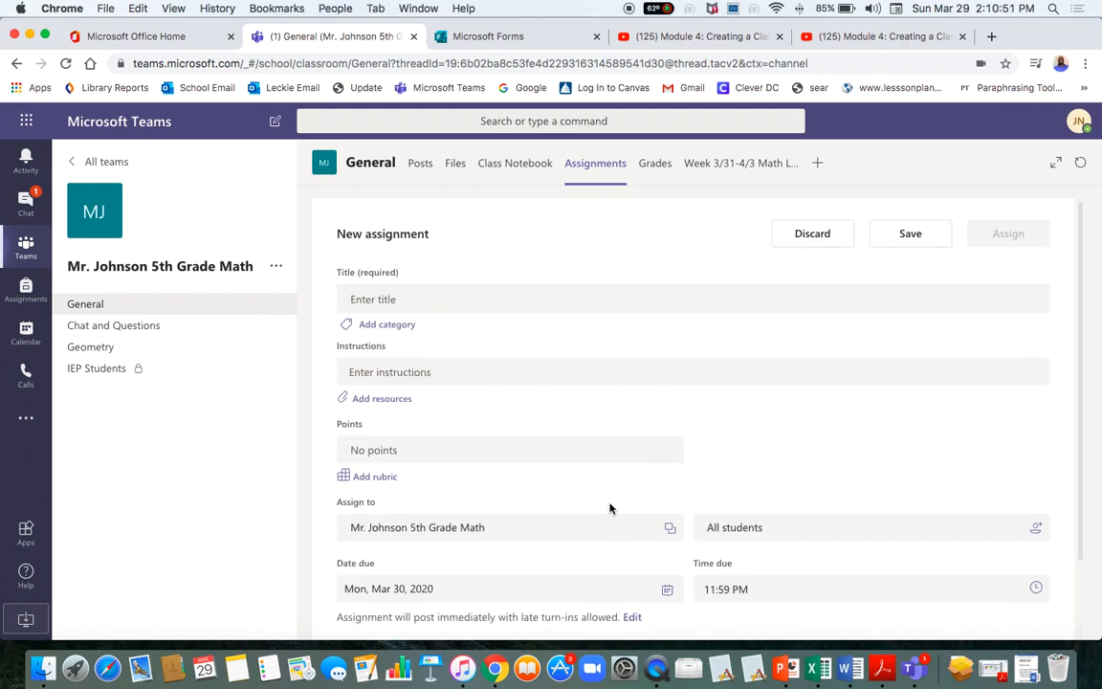
left_click(508, 172)
left_click(418, 169)
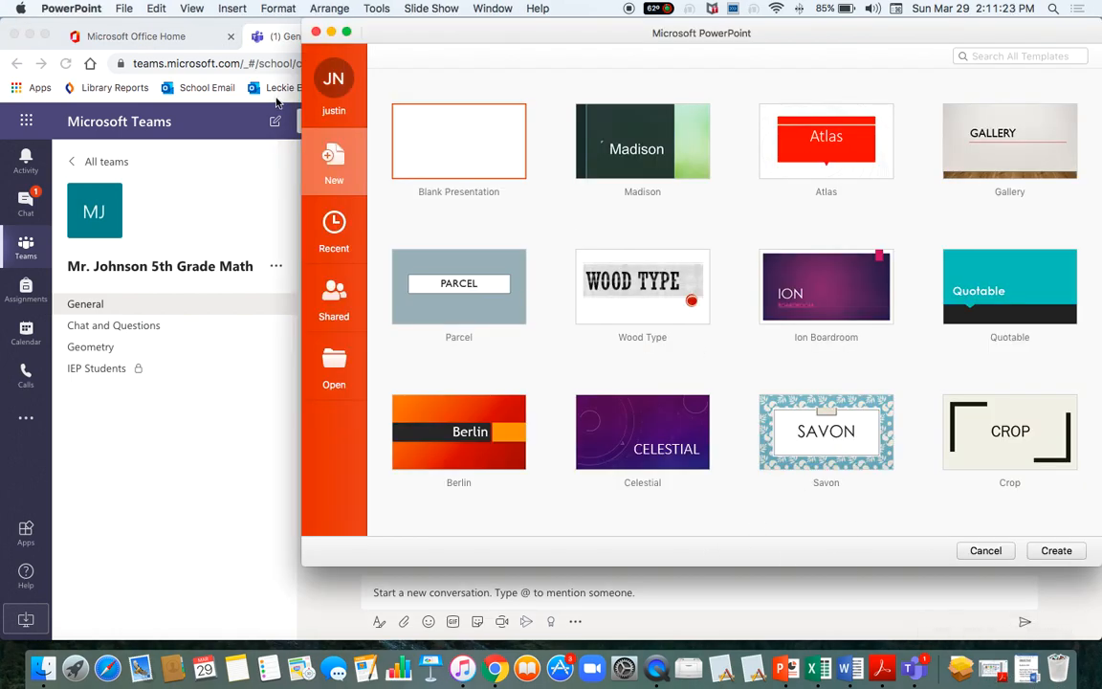
Dismiss the PowerPoint gallery, check the Lesson Objective and scope-and-sequence documents, then show Downloads.
left_click(317, 33)
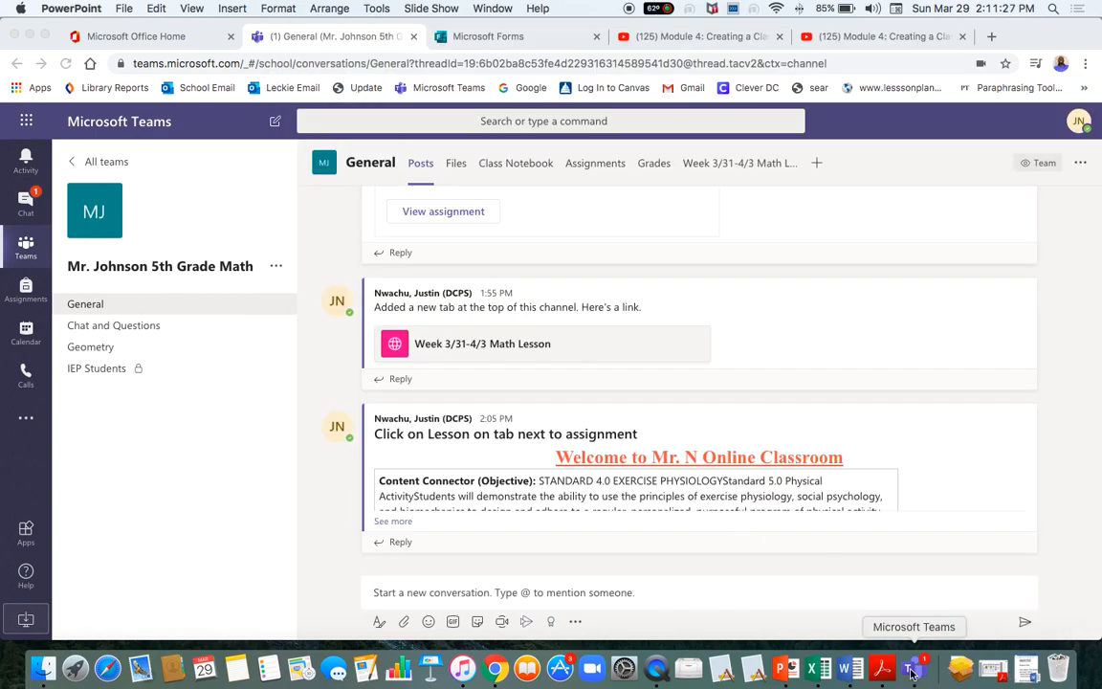
left_click(1034, 673)
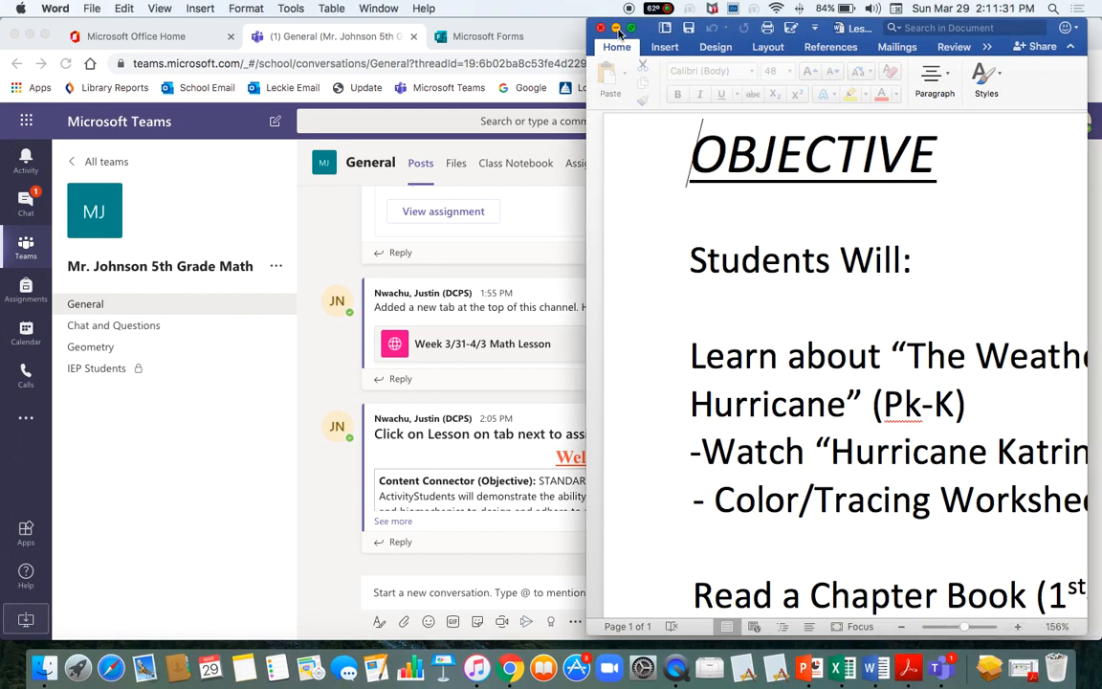
left_click(615, 27)
left_click(992, 673)
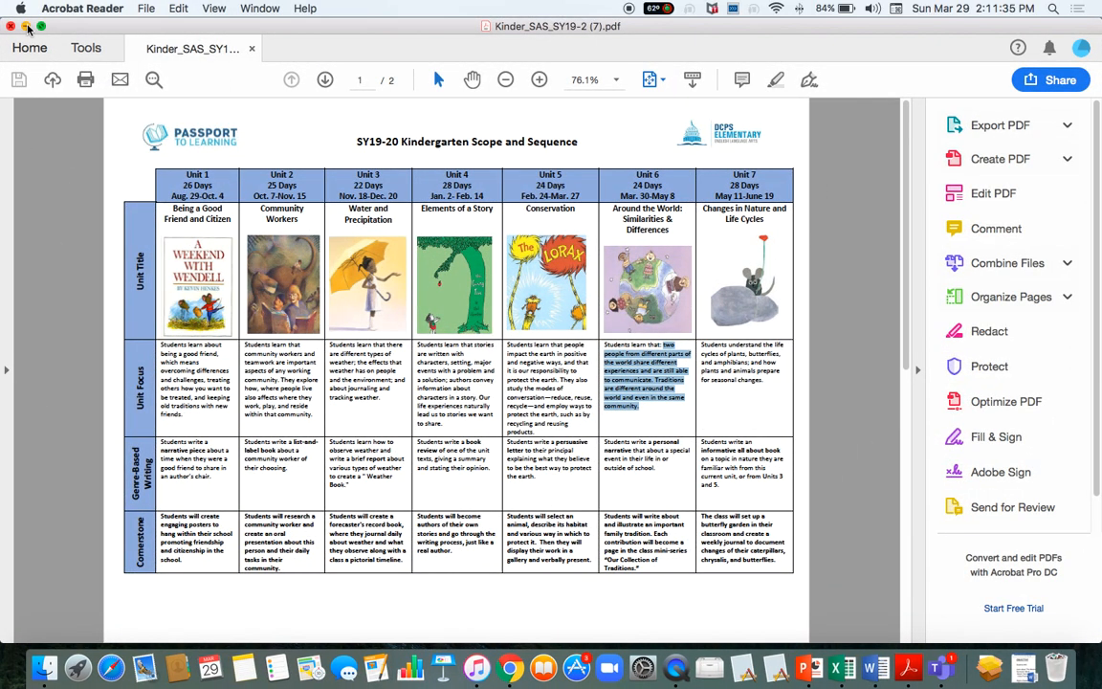
left_click(25, 26)
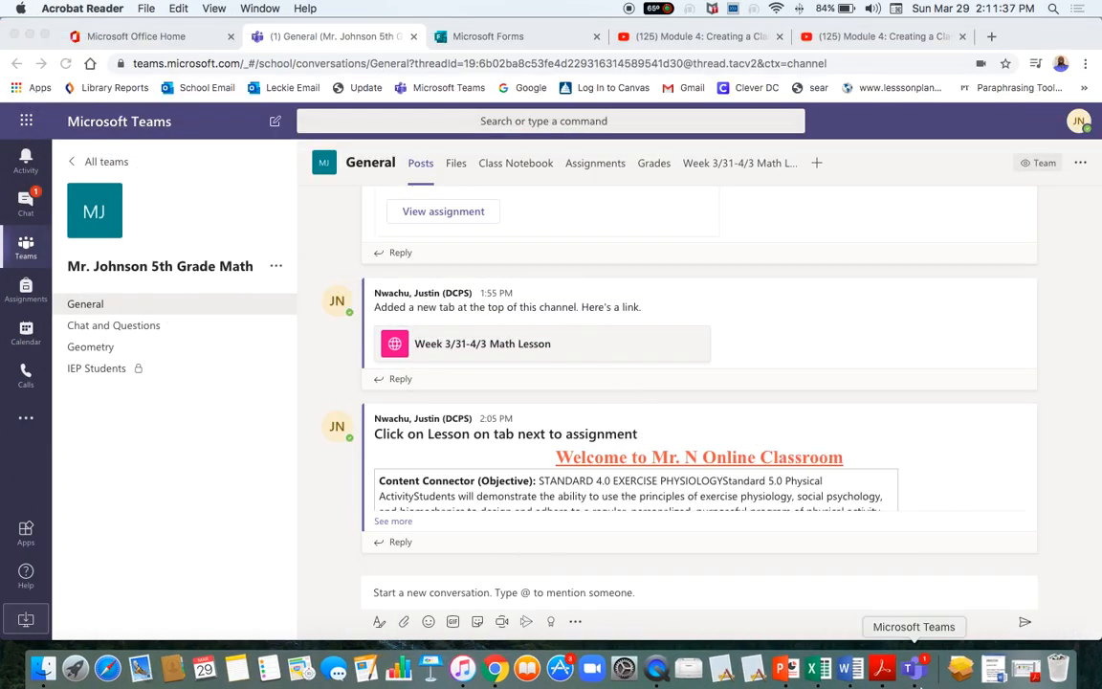
left_click(963, 673)
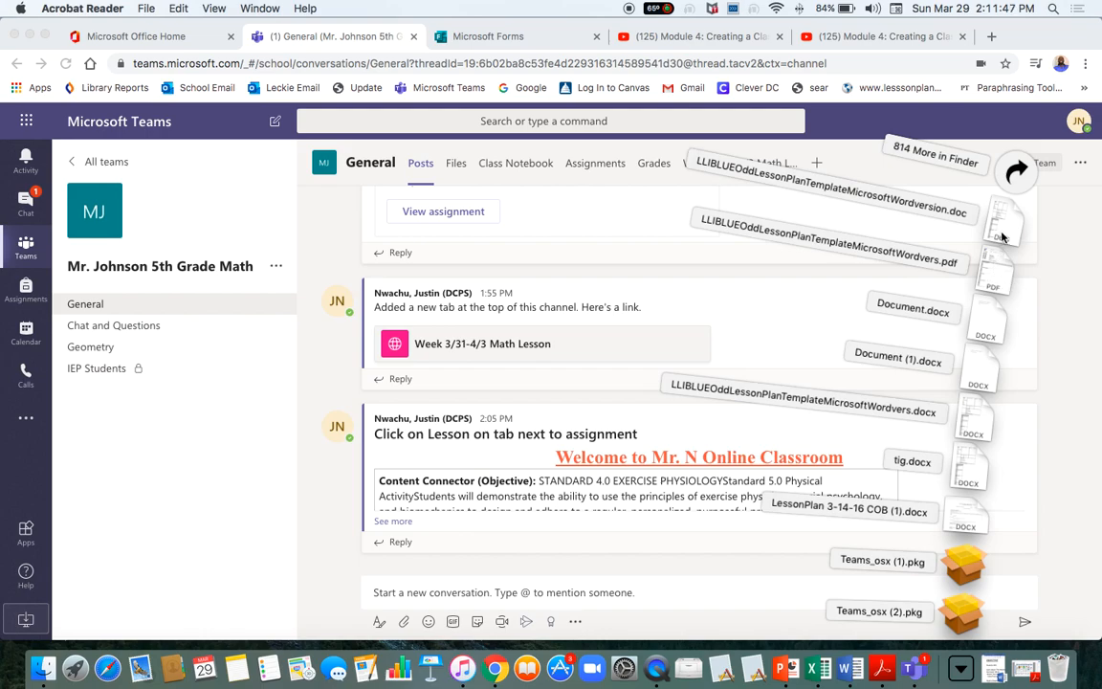
Open LLIBLUEOddLessonPlanTemplateMicrosoftWordvers.pdf and scroll through the lesson plan template.
left_click(998, 285)
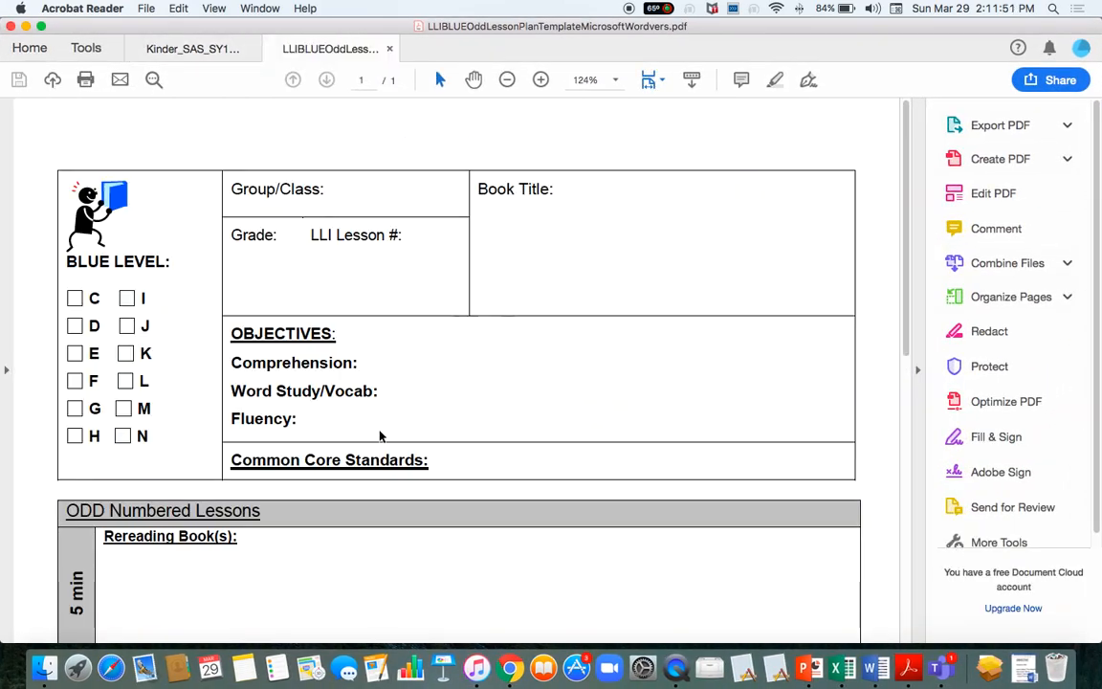
scroll(381, 436, "down", 10)
scroll(380, 436, "up", 8)
scroll(380, 436, "up", 3)
scroll(379, 436, "down", 8)
scroll(379, 435, "up", 8)
scroll(379, 436, "down", 8)
scroll(379, 435, "up", 8)
scroll(379, 435, "down", 8)
scroll(379, 435, "up", 8)
scroll(401, 497, "down", 2)
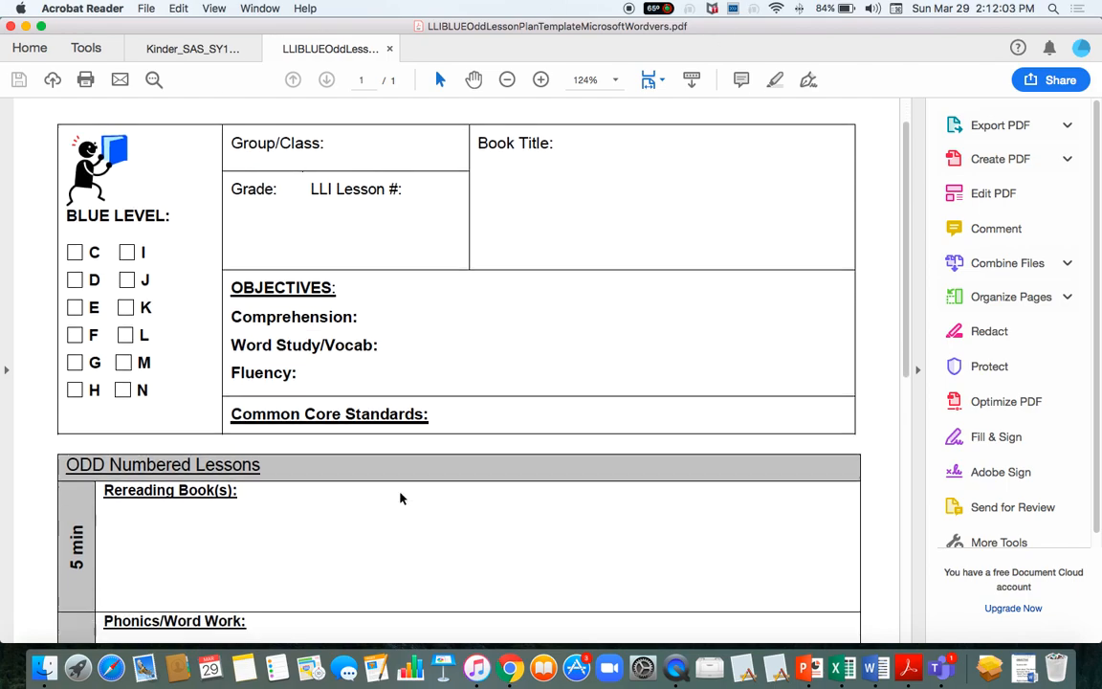
scroll(401, 497, "down", 3)
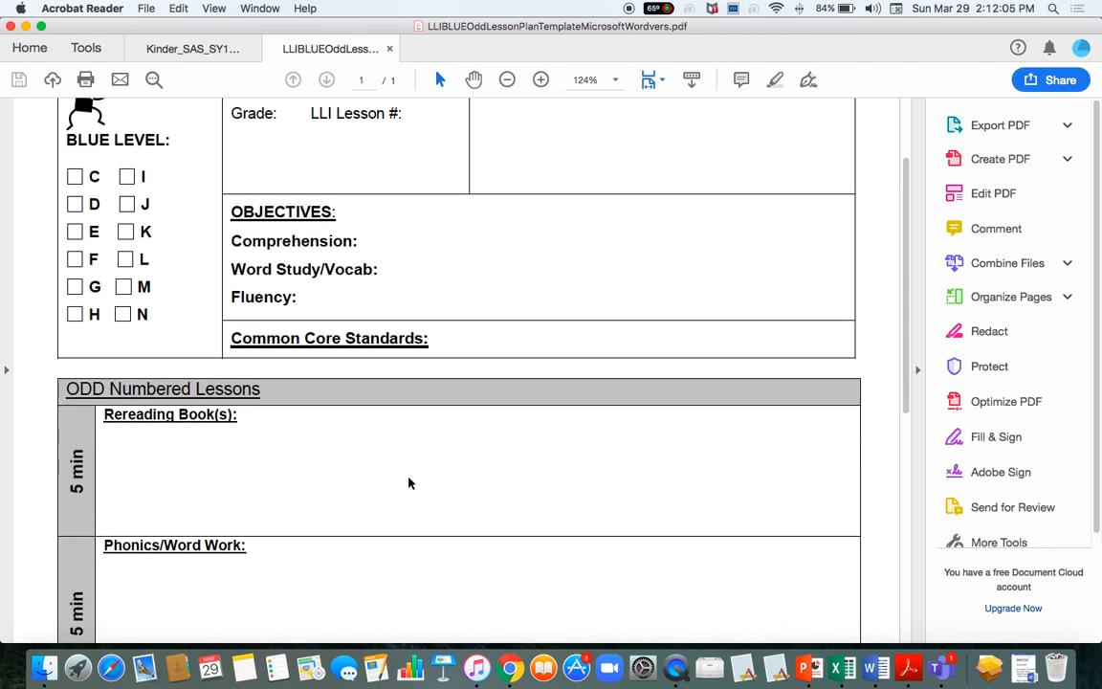
scroll(409, 481, "up", 5)
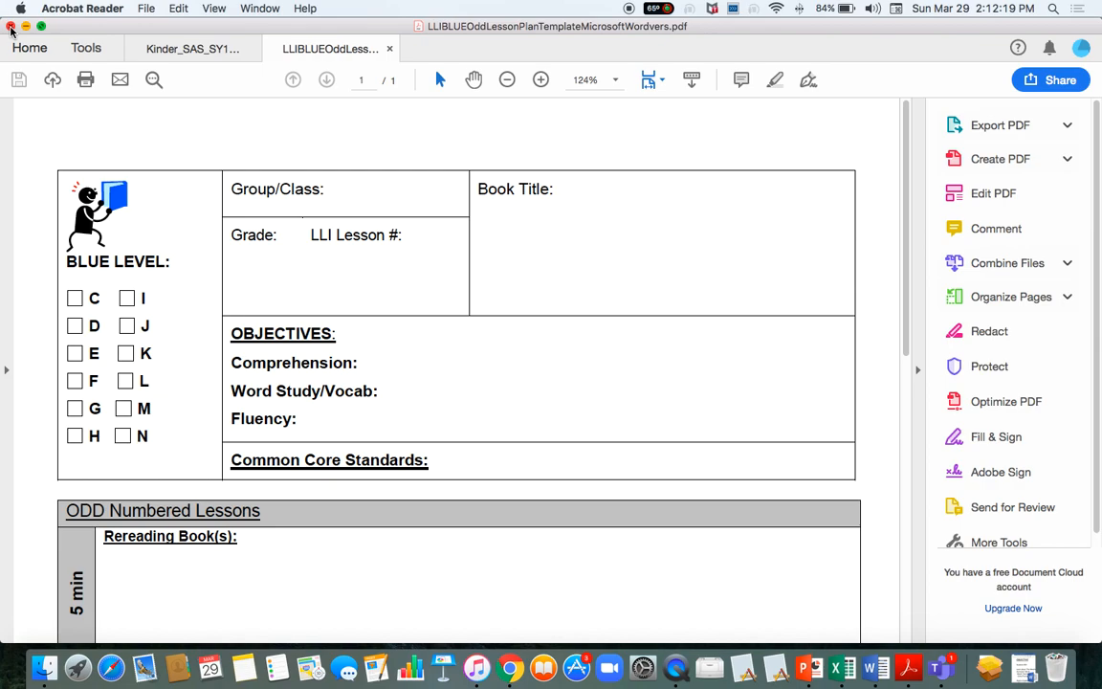
Close the lesson plan, cancel the close prompt, and bring Chrome with Teams forward.
left_click(11, 29)
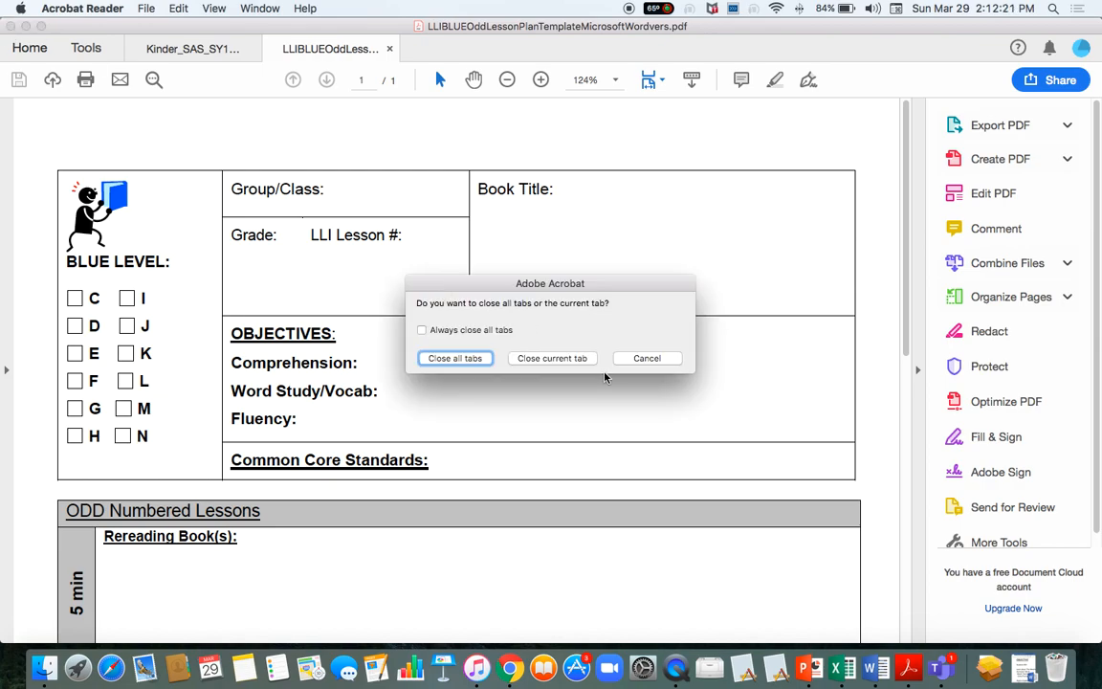
left_click(643, 360)
left_click(512, 667)
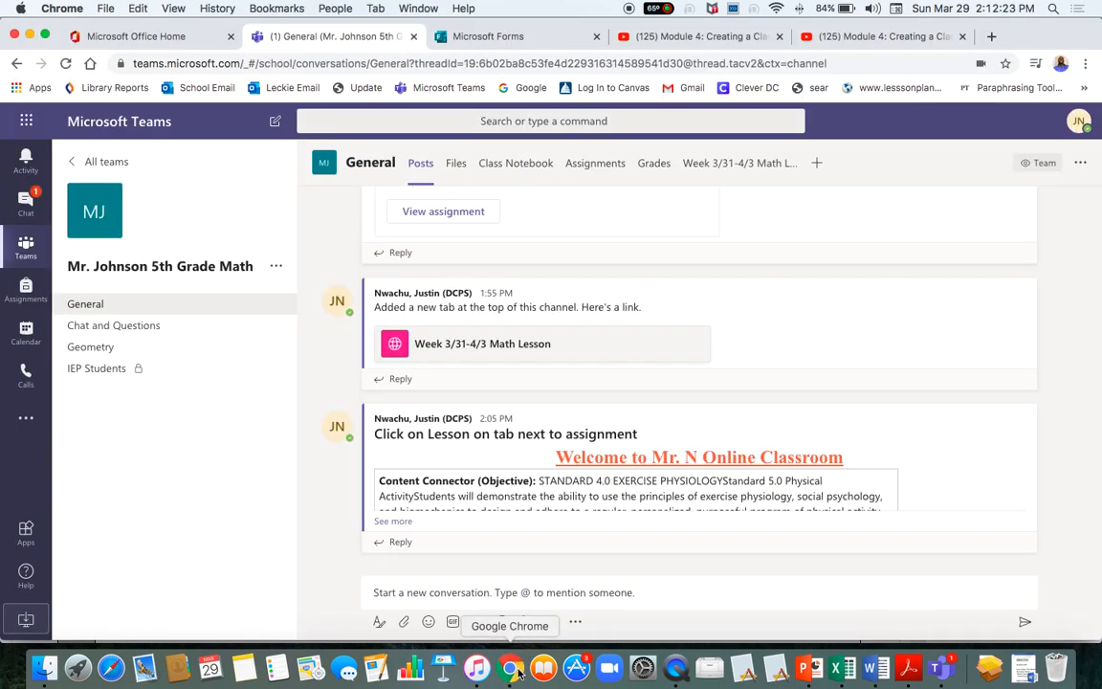
left_click(512, 164)
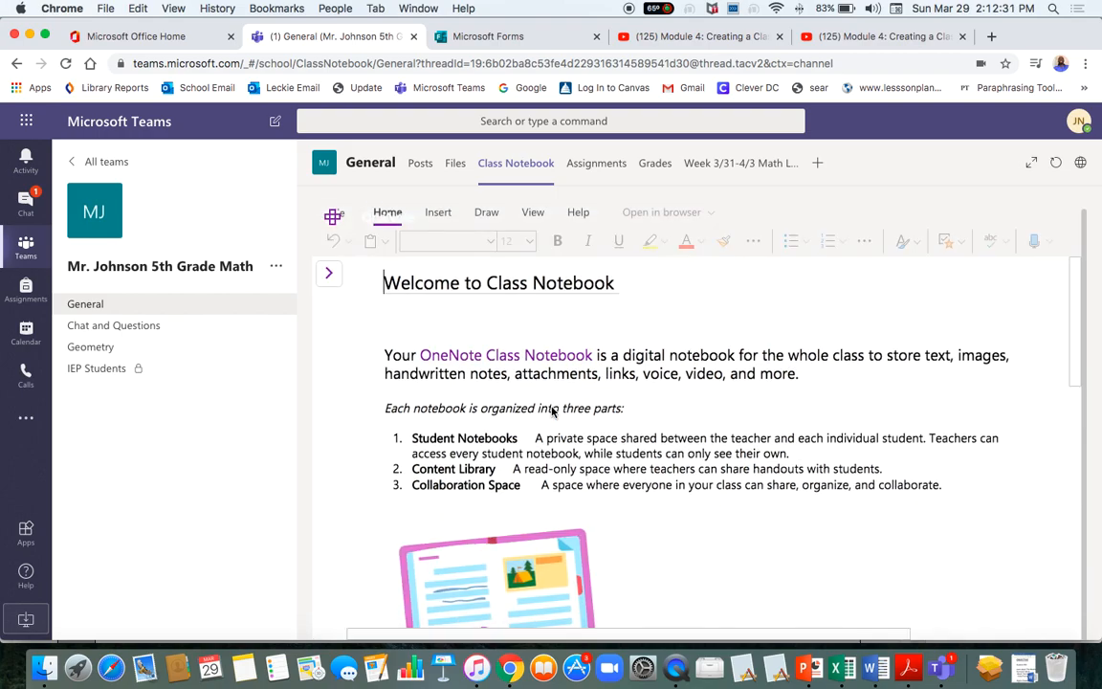
left_click(499, 387)
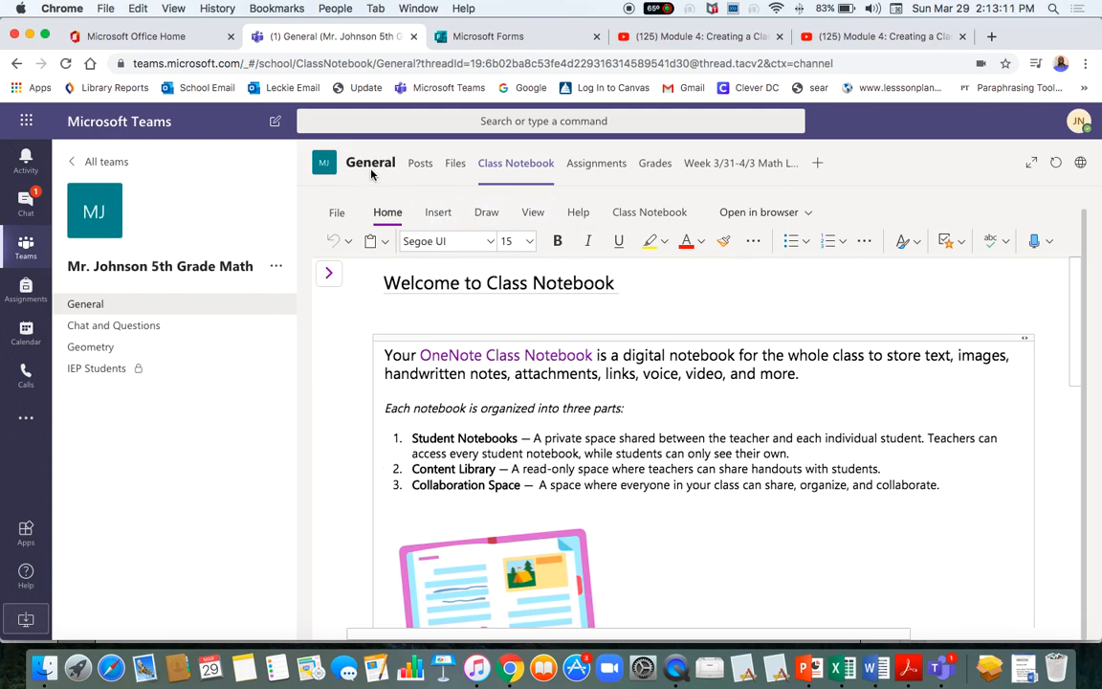
left_click(420, 165)
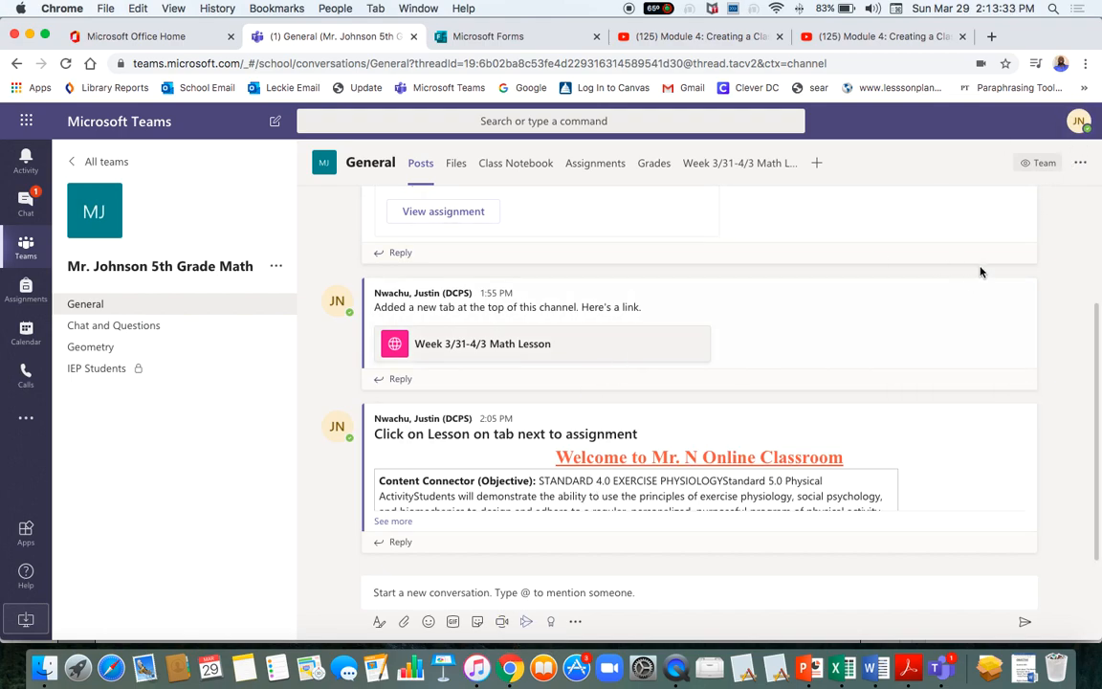
Start a Meet now meeting from the General channel and open the Share tray.
left_click(504, 627)
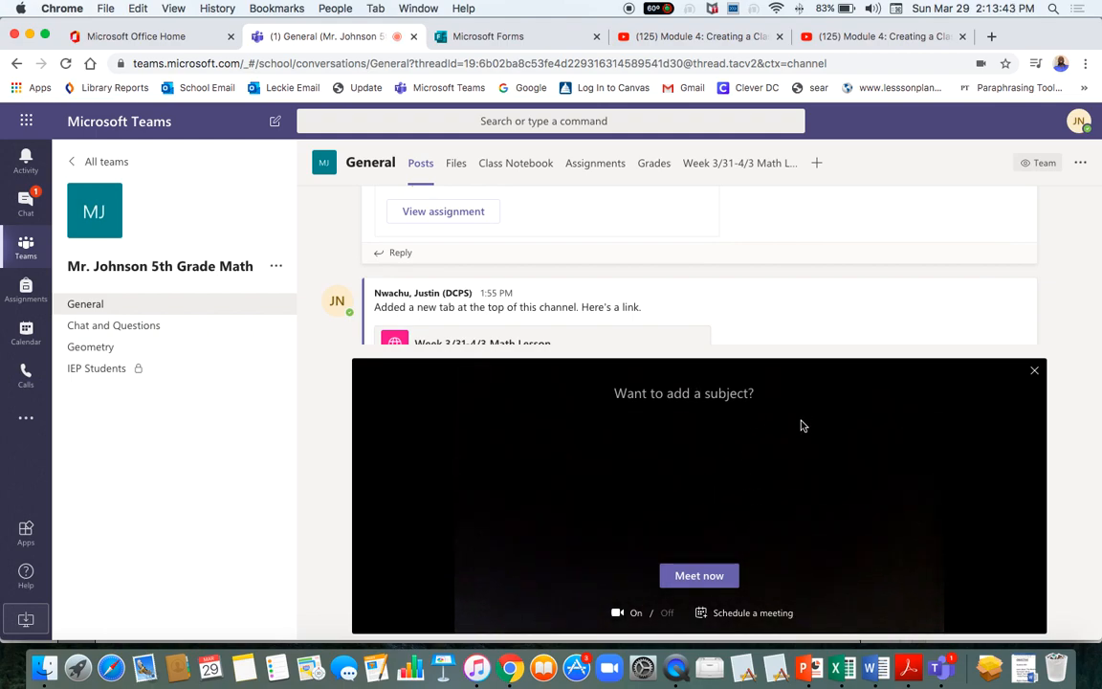
left_click(701, 583)
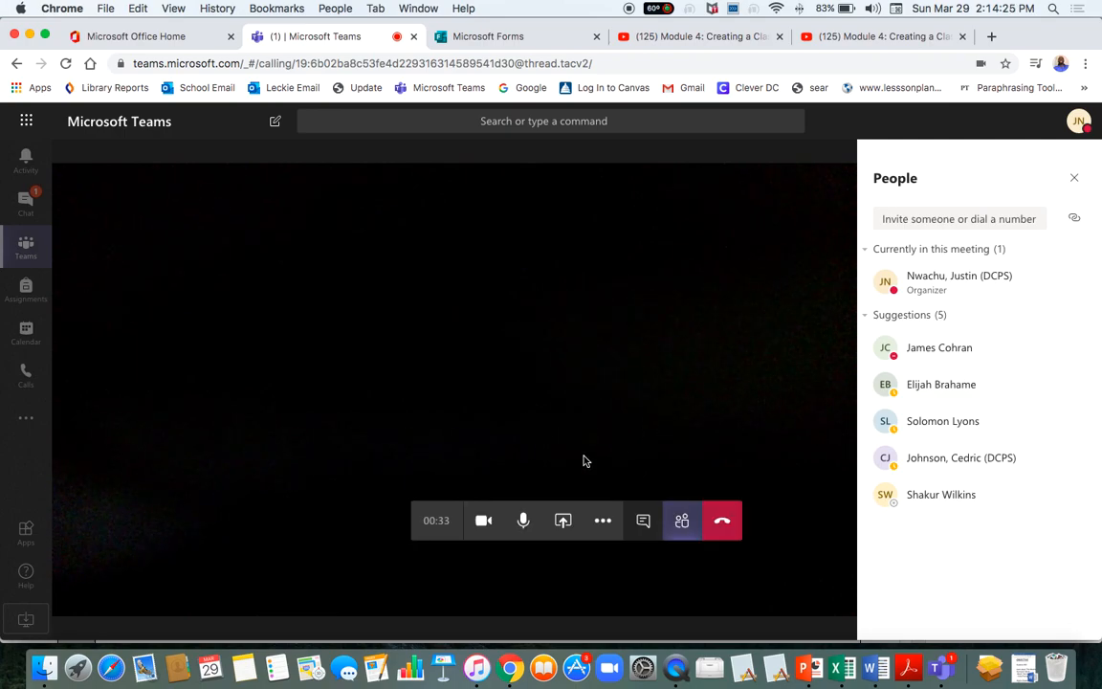
left_click(565, 526)
left_click(563, 520)
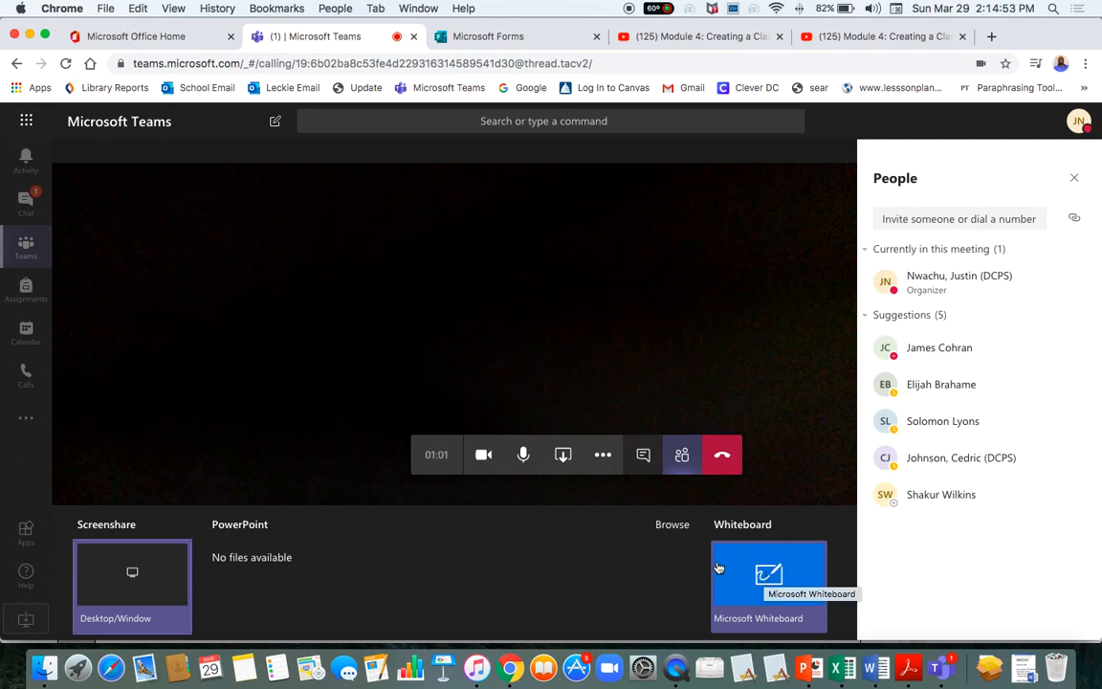
Share Microsoft Whiteboard, scribble and dot on it, close the People panel, then hang up.
left_click(750, 575)
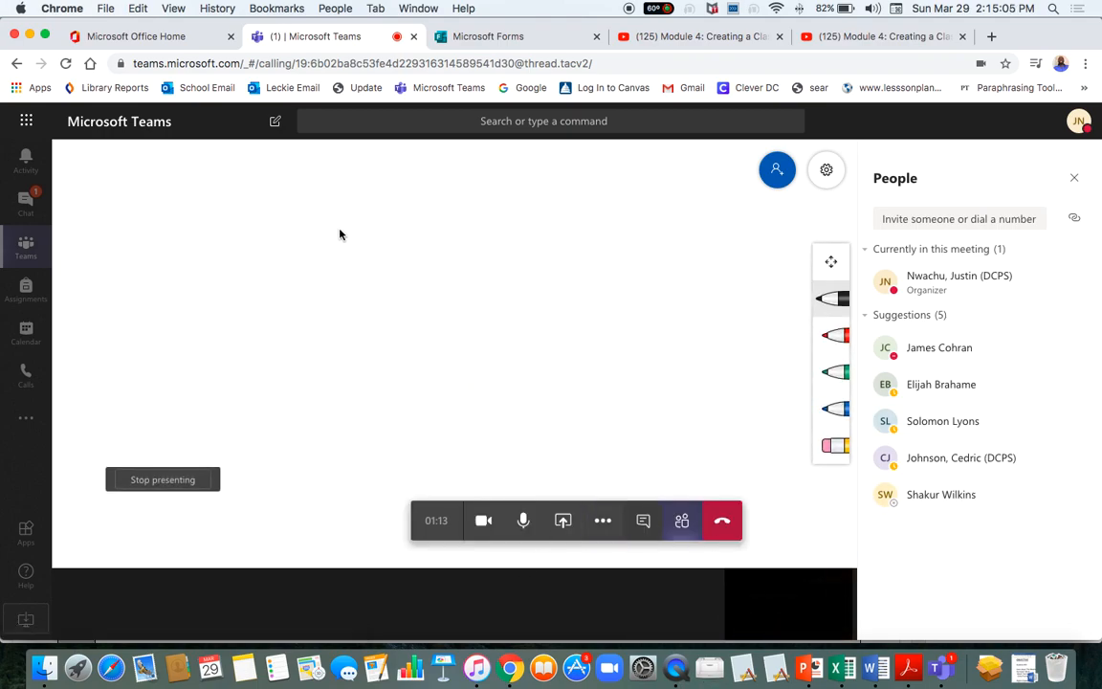
mouse_move(475, 262)
left_mouse_down()
mouse_move(423, 315)
mouse_move(526, 303)
mouse_move(388, 216)
mouse_move(365, 170)
mouse_move(483, 272)
mouse_move(614, 278)
mouse_move(399, 312)
mouse_move(603, 180)
mouse_move(571, 177)
mouse_move(548, 230)
mouse_move(571, 163)
mouse_move(616, 313)
mouse_move(465, 264)
mouse_move(641, 317)
left_mouse_up()
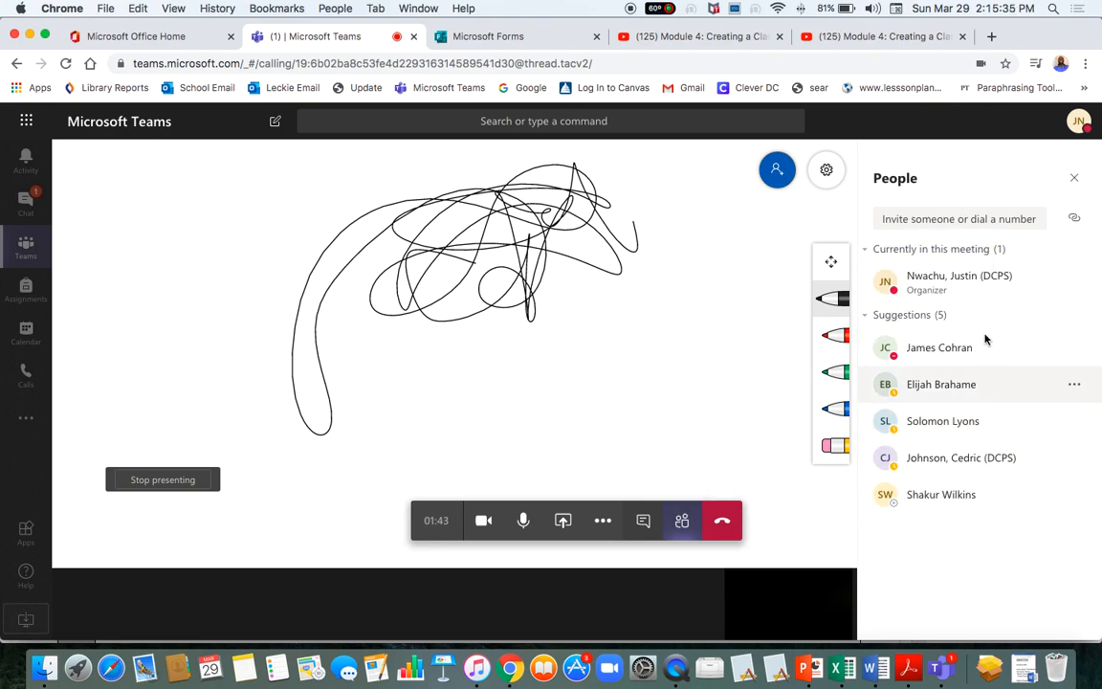
left_click(1078, 350)
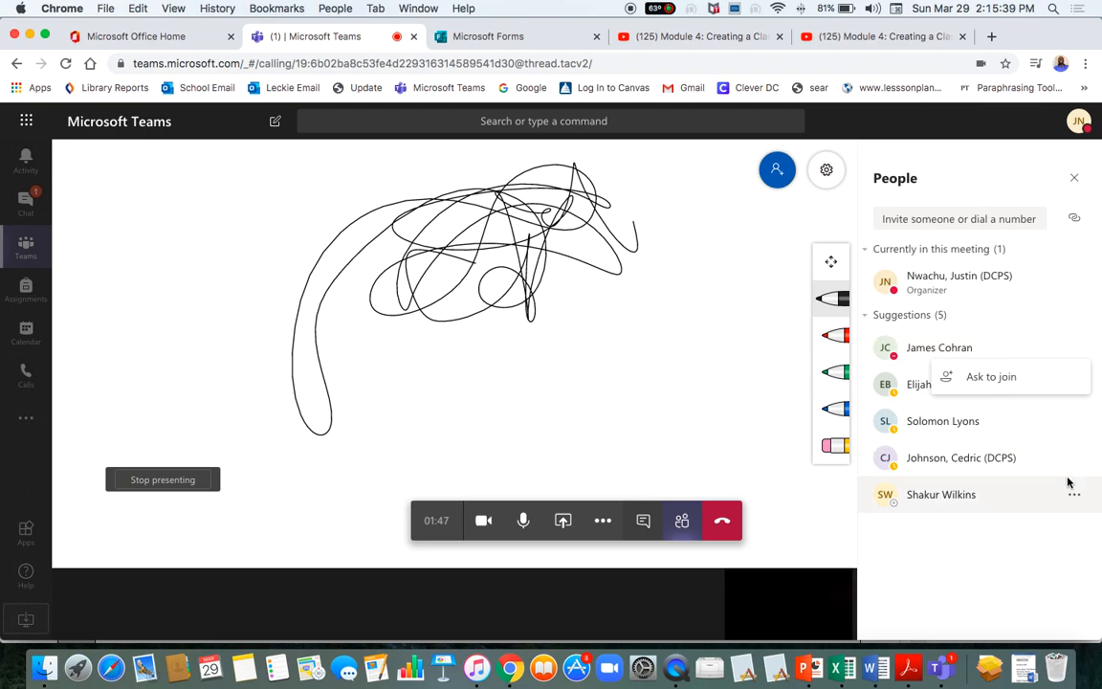
left_click(1076, 180)
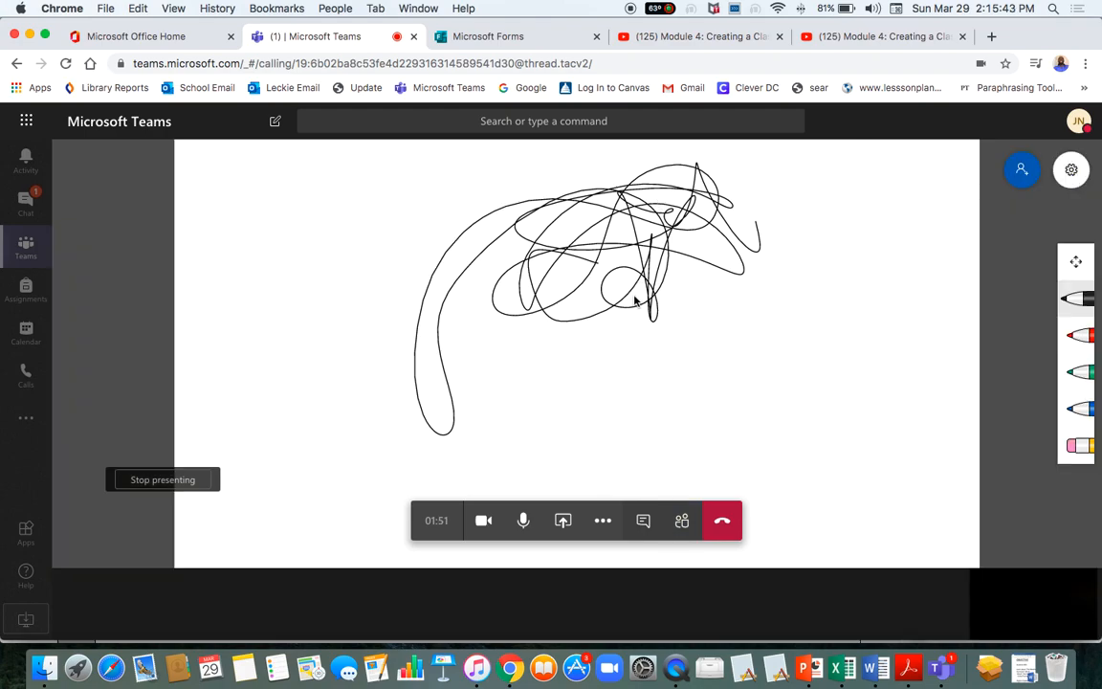
left_click(728, 422)
left_click(718, 522)
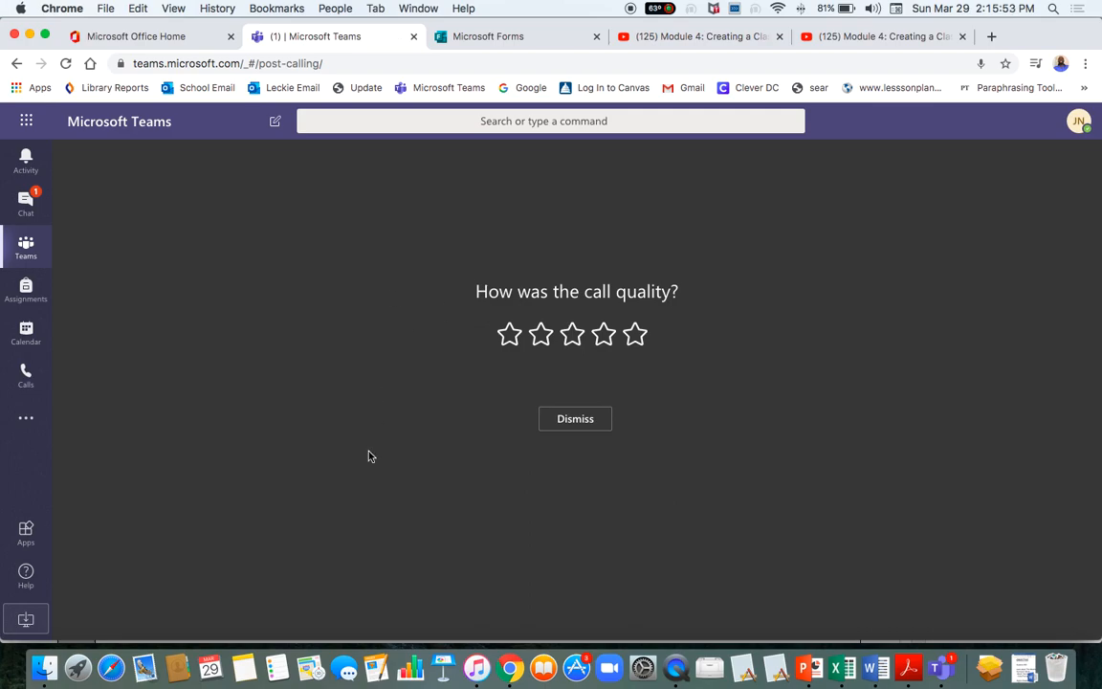
Open the Calls Speed dial page, then begin a New group and cancel it.
left_click(29, 380)
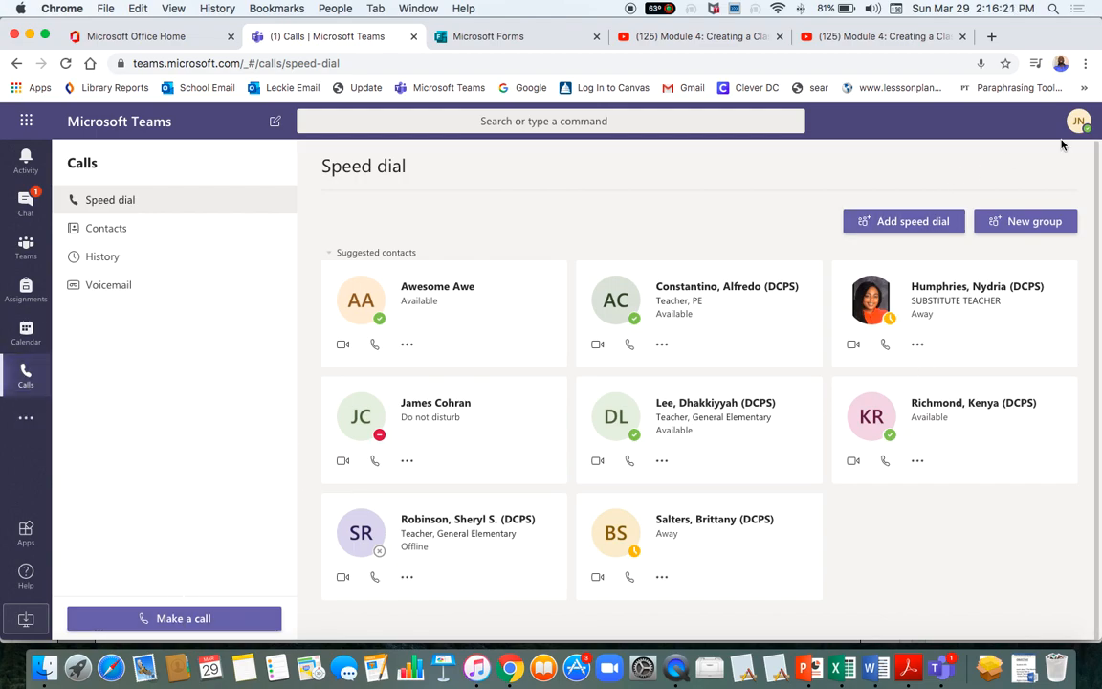
left_click(1029, 224)
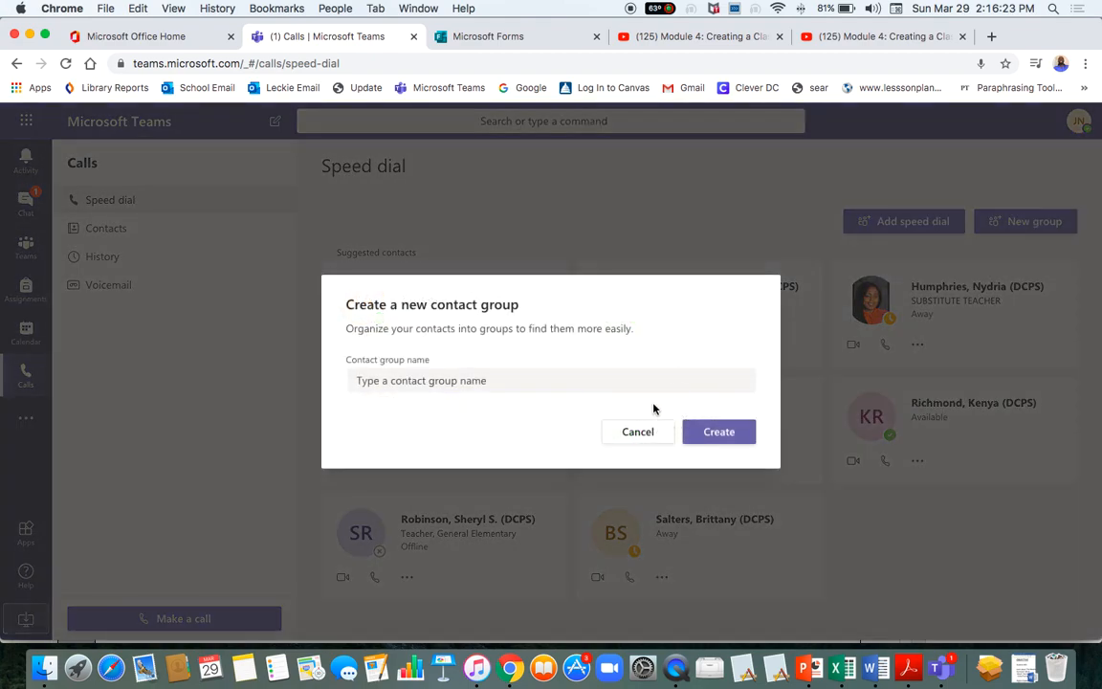
left_click(454, 386)
left_click(758, 283)
left_click(637, 432)
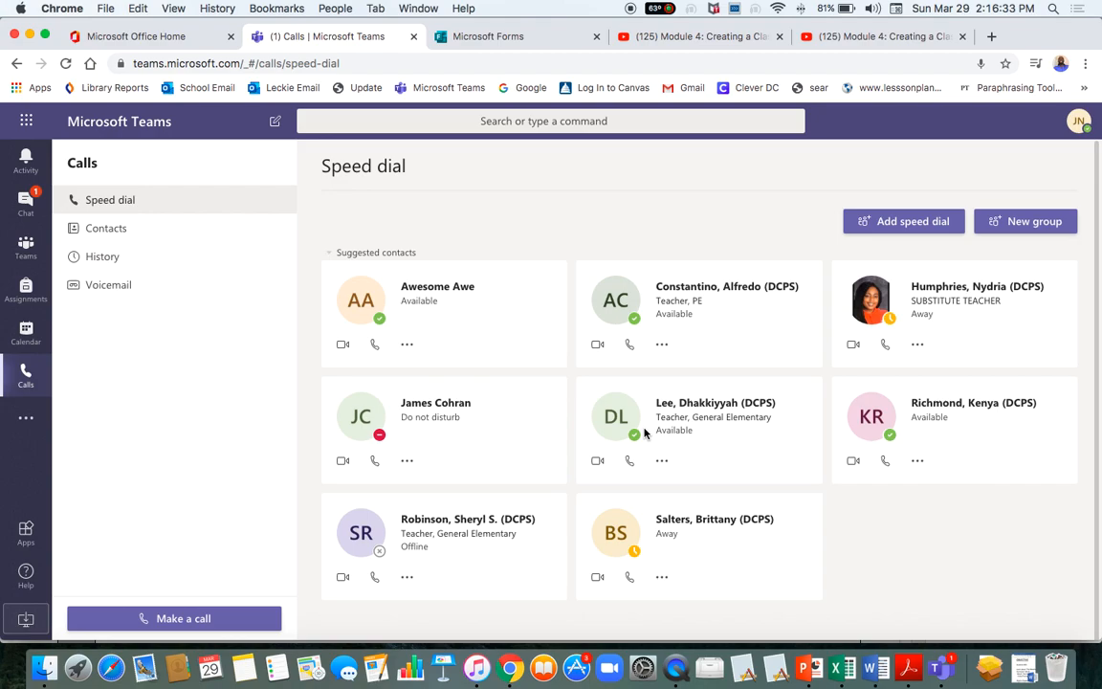
Start a call name search for 'awe', clear it, and return to the class team's General channel.
left_click(191, 619)
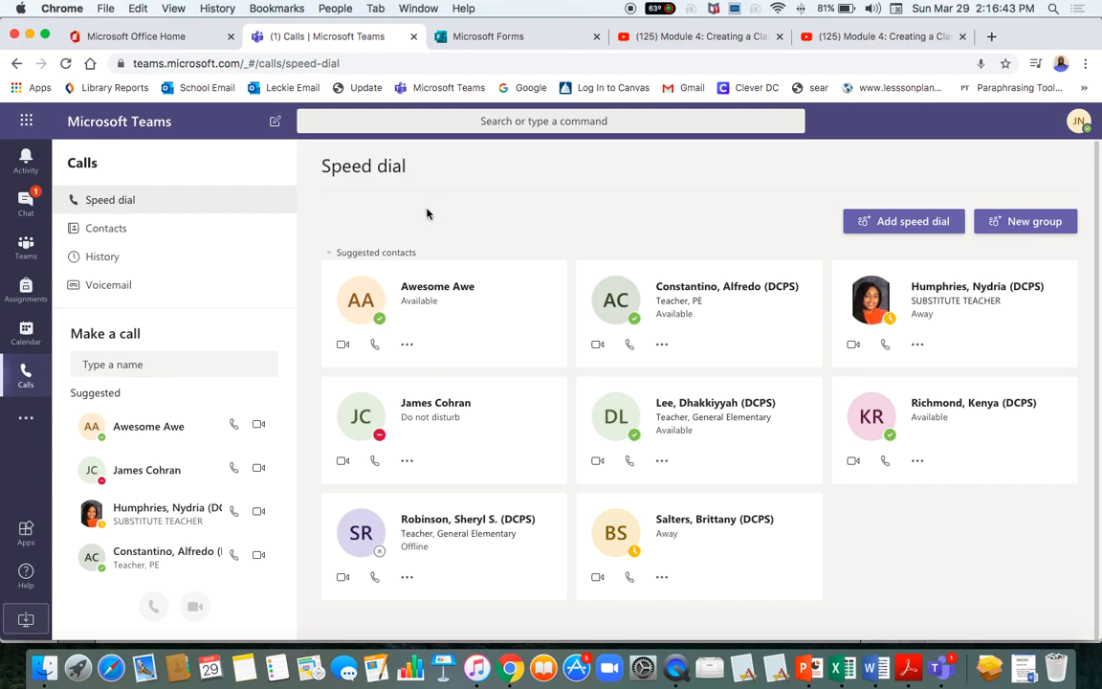
left_click(138, 365)
type("awe")
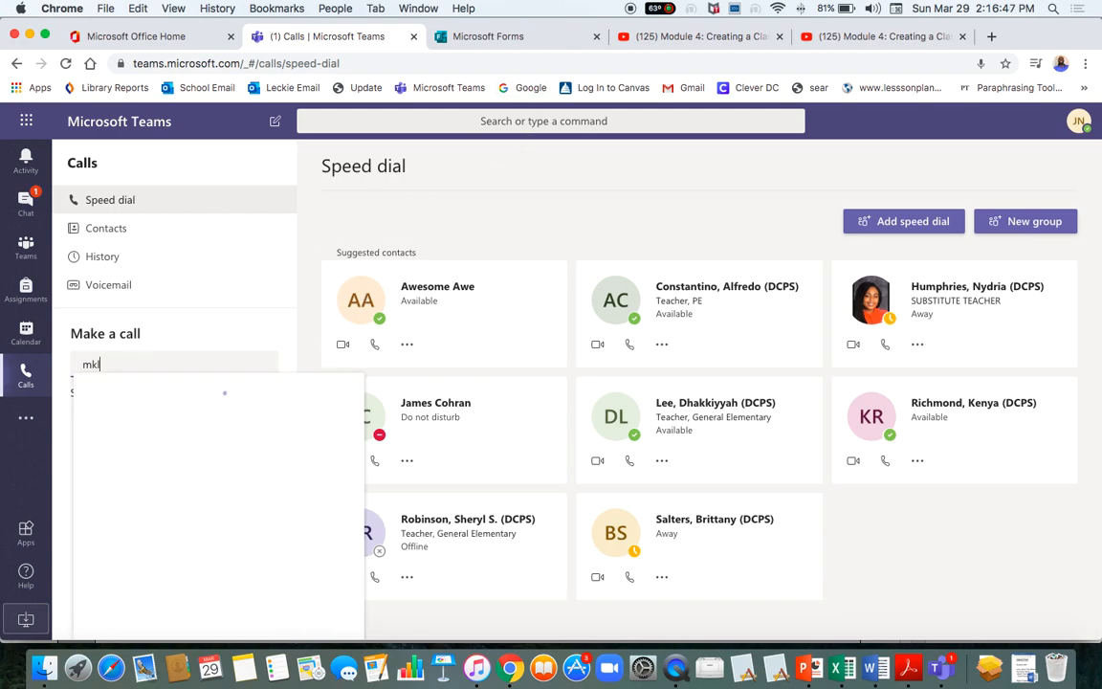
key("BackSpace")
key("BackSpace")
key("BackSpace")
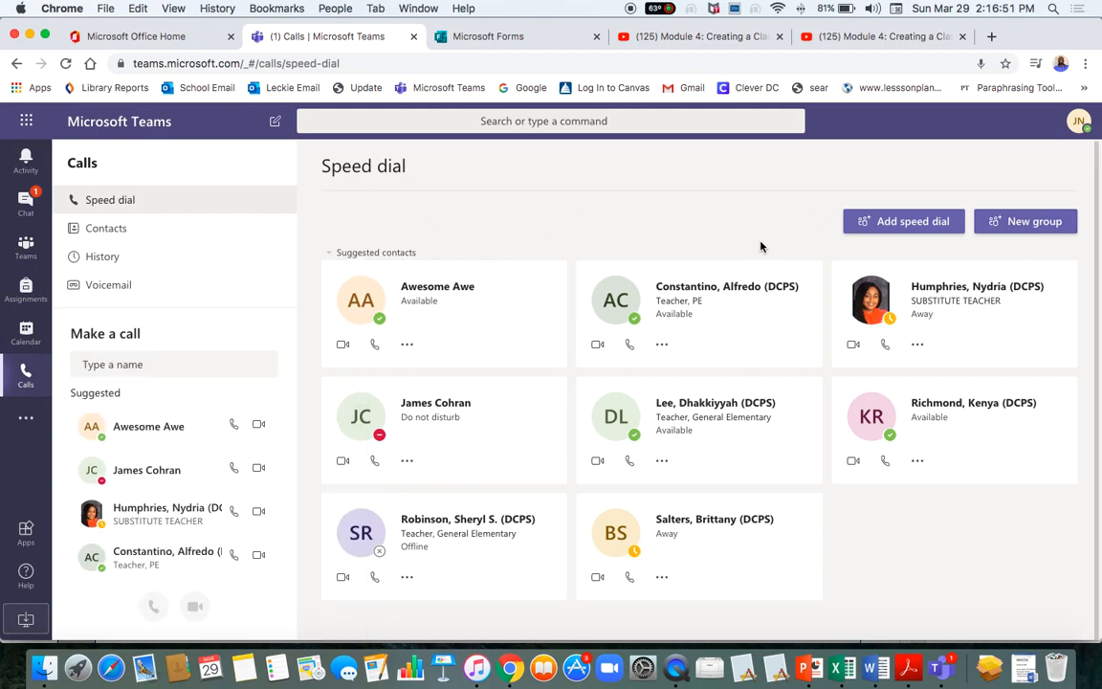
left_click(26, 247)
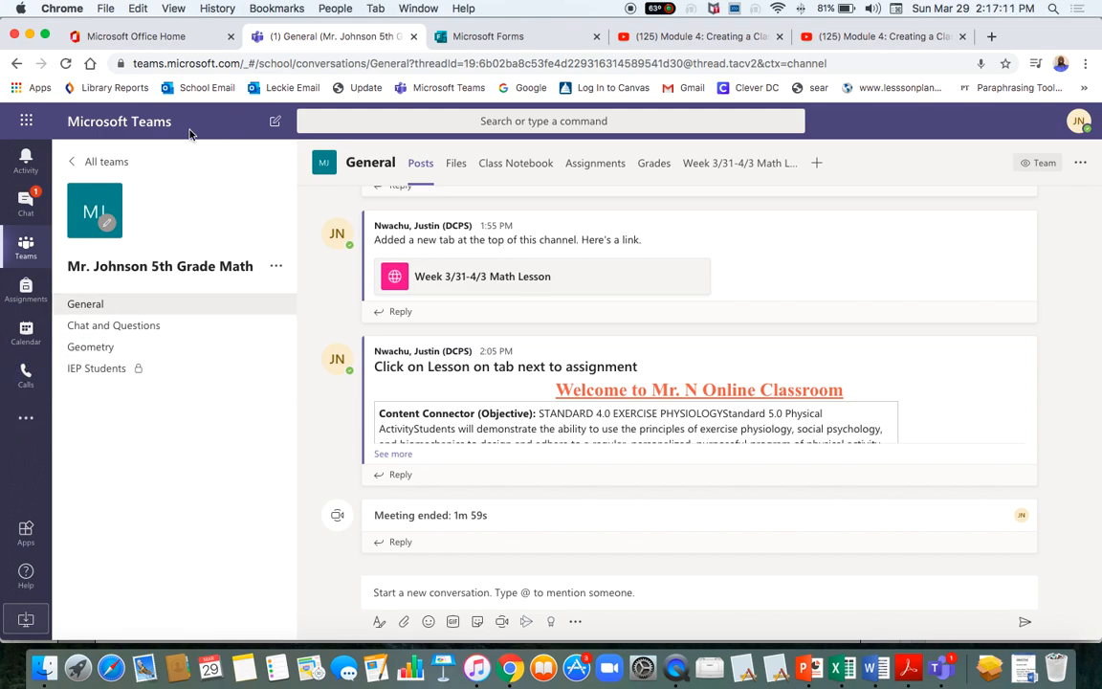
Minimize Chrome and the PDF, launch QuickTime Player and check its File menu for screen recording.
left_click(29, 36)
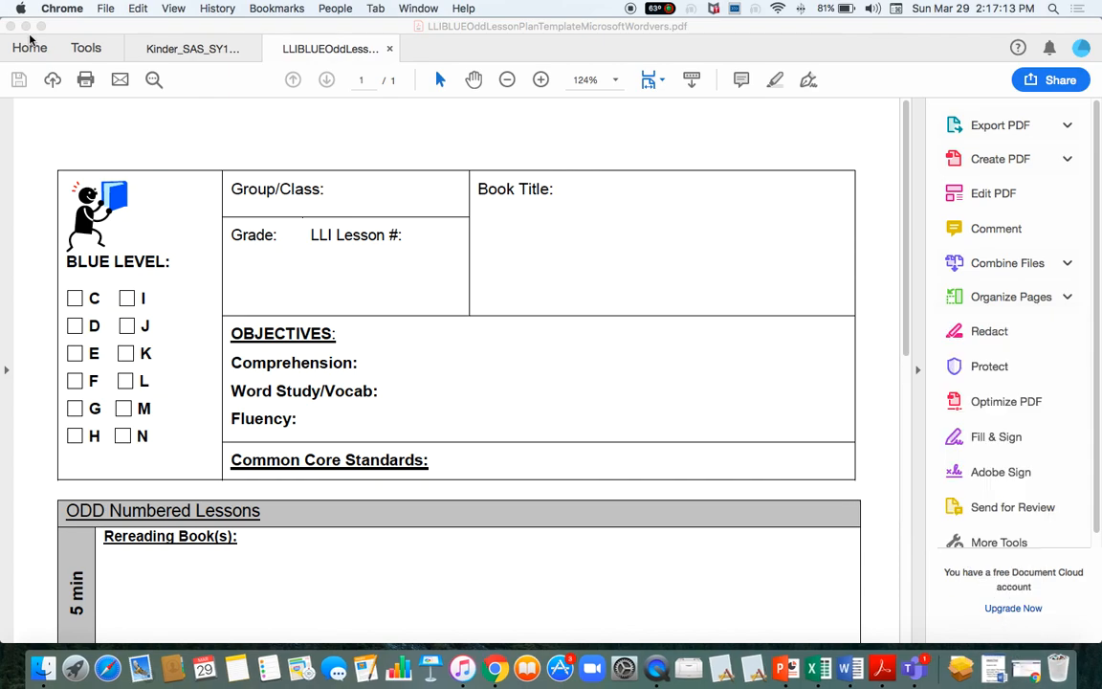
left_click(25, 26)
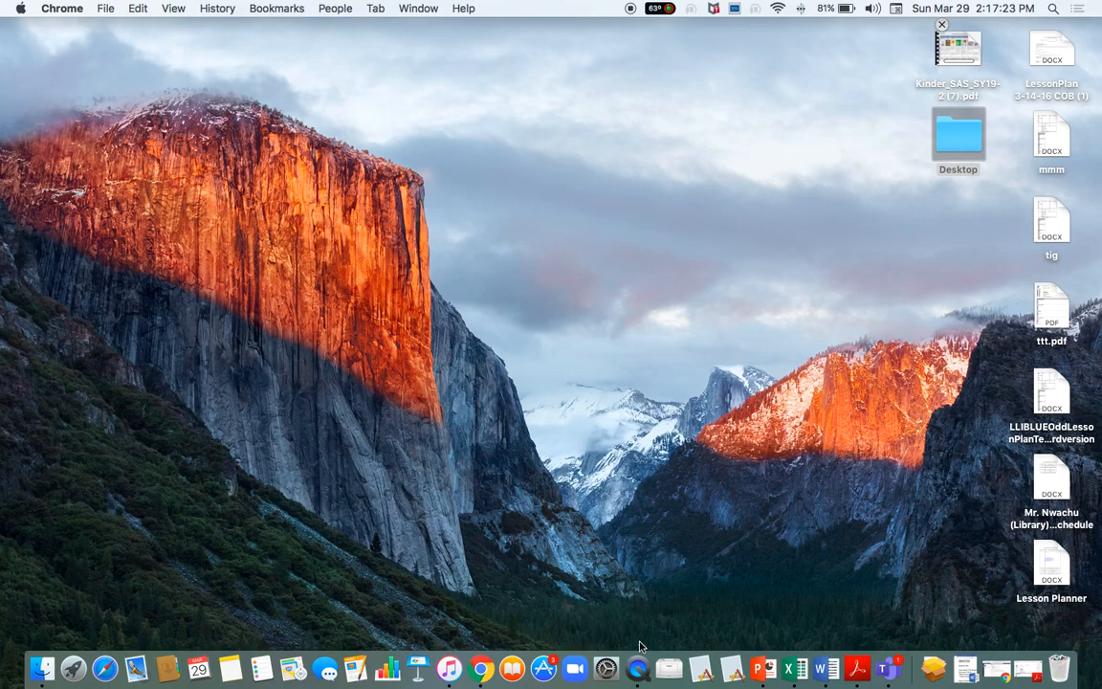
left_click(639, 672)
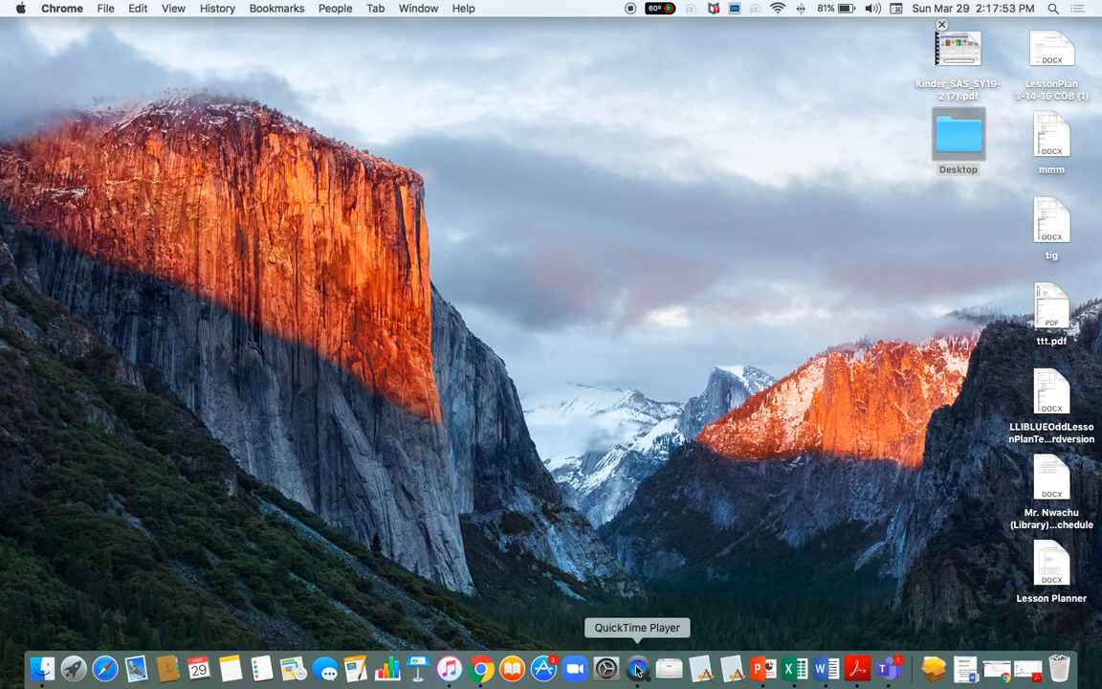
left_click(637, 669)
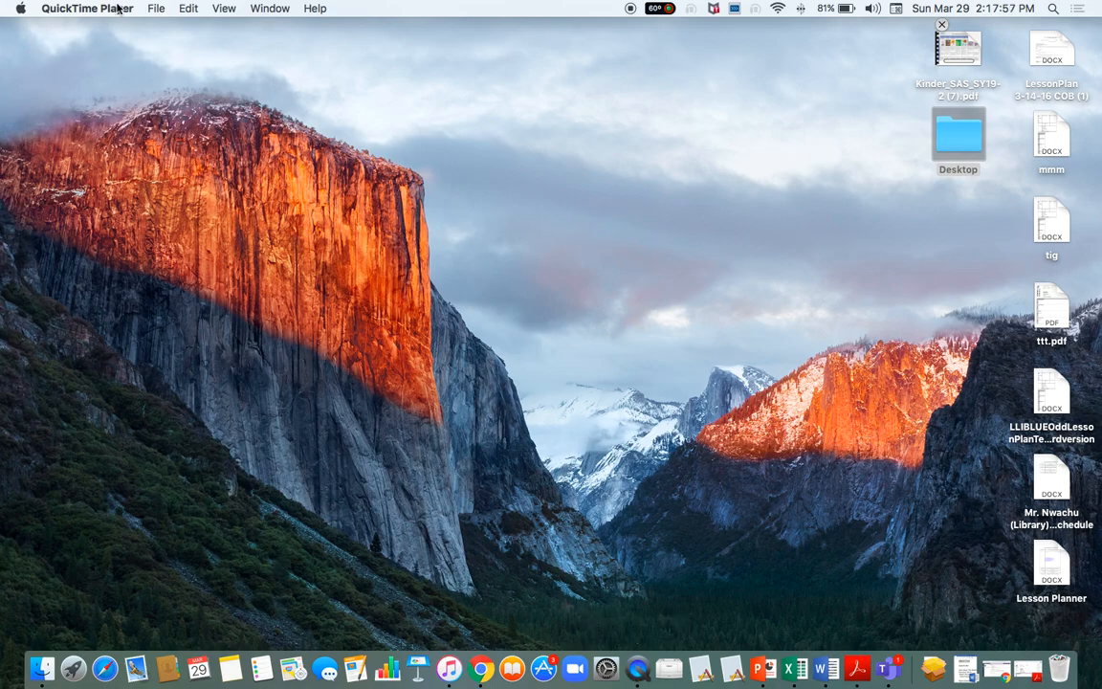
left_click(155, 9)
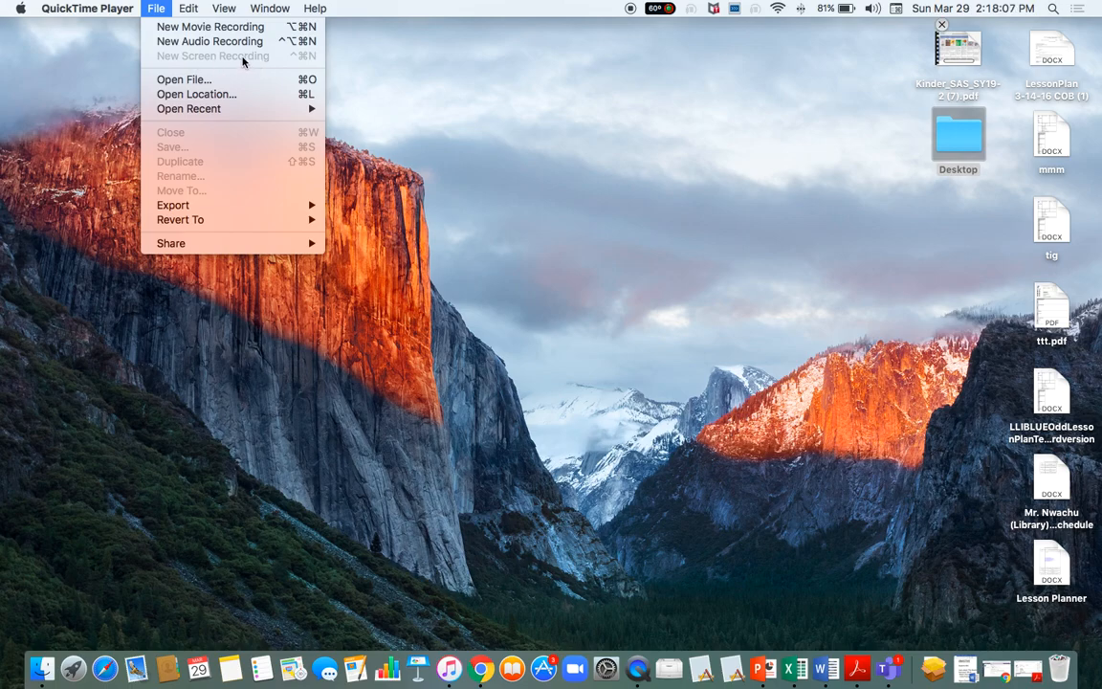
left_click(217, 62)
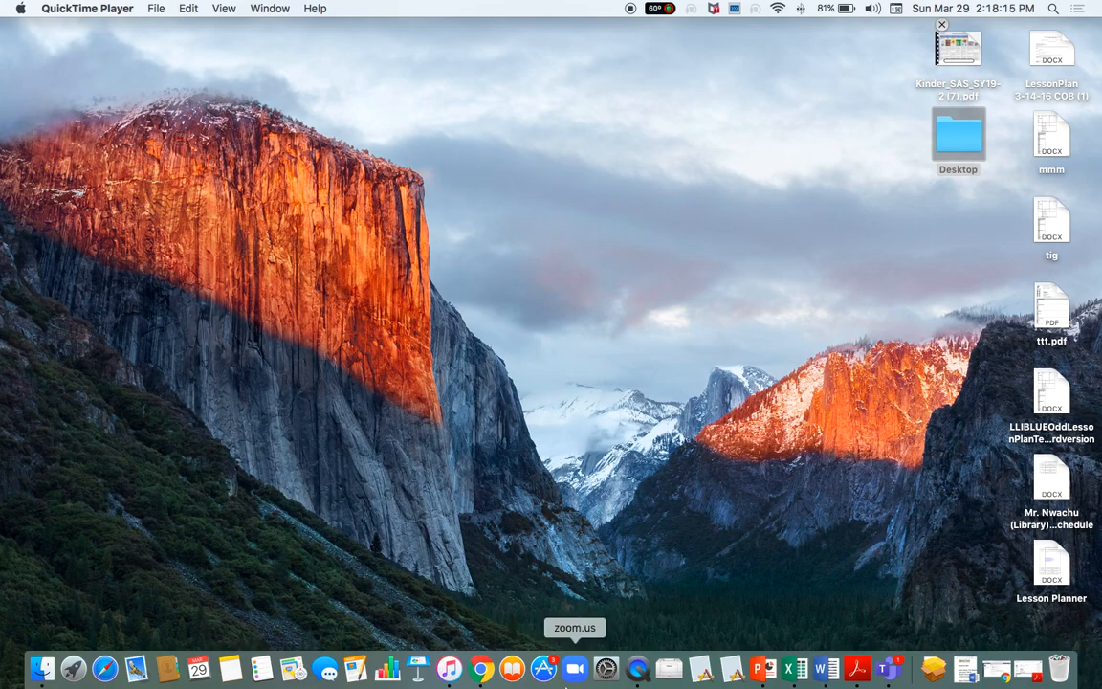
From the Office Home tab, search Google for 'how to screen record on mac'.
left_click(484, 670)
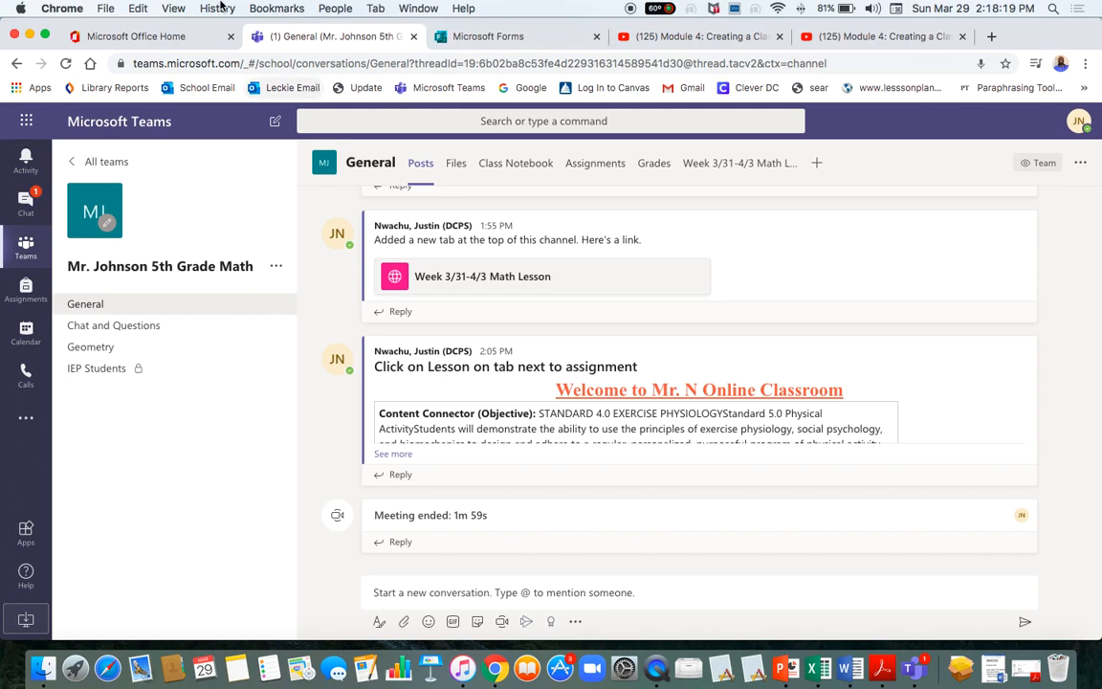
left_click(182, 37)
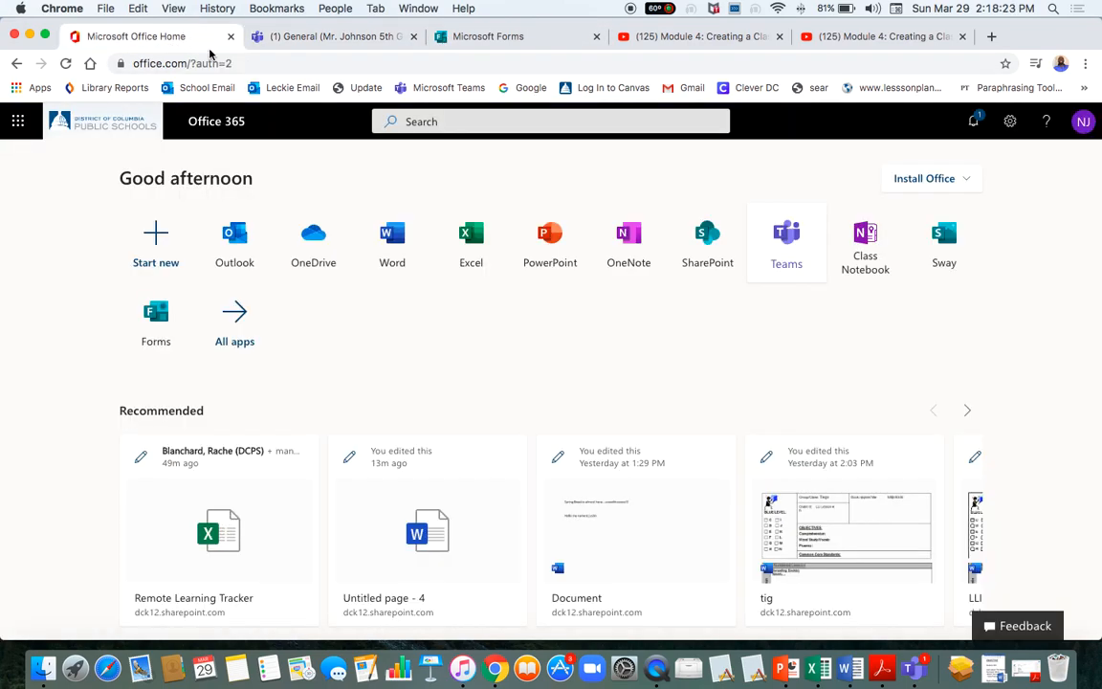
left_click(276, 64)
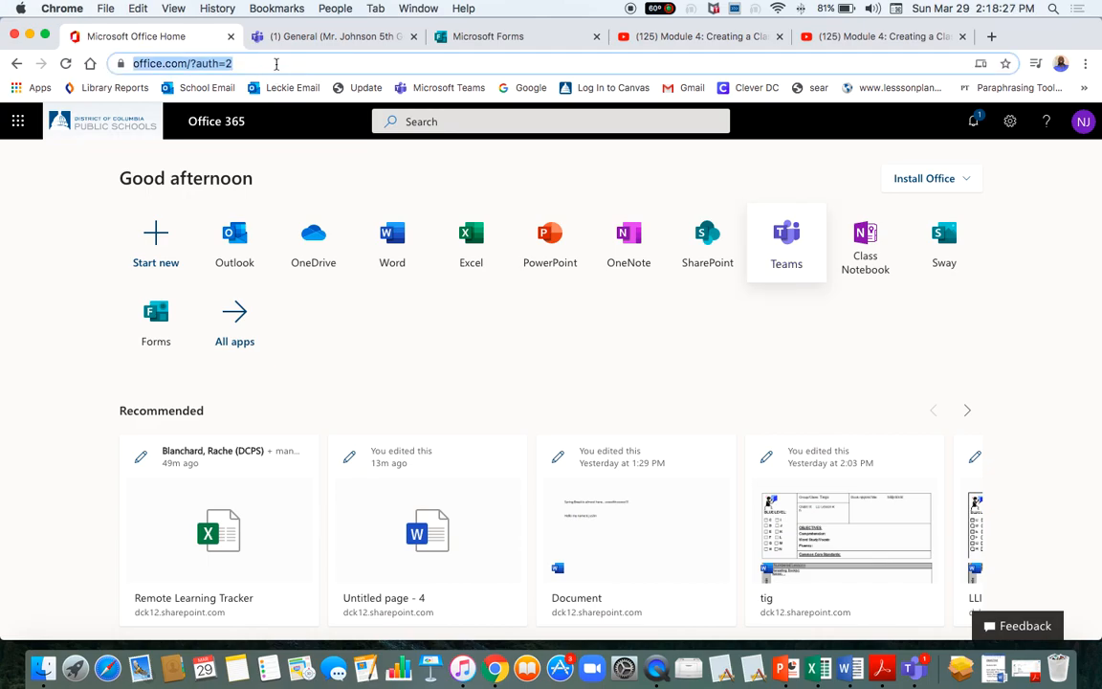
type("how to sc")
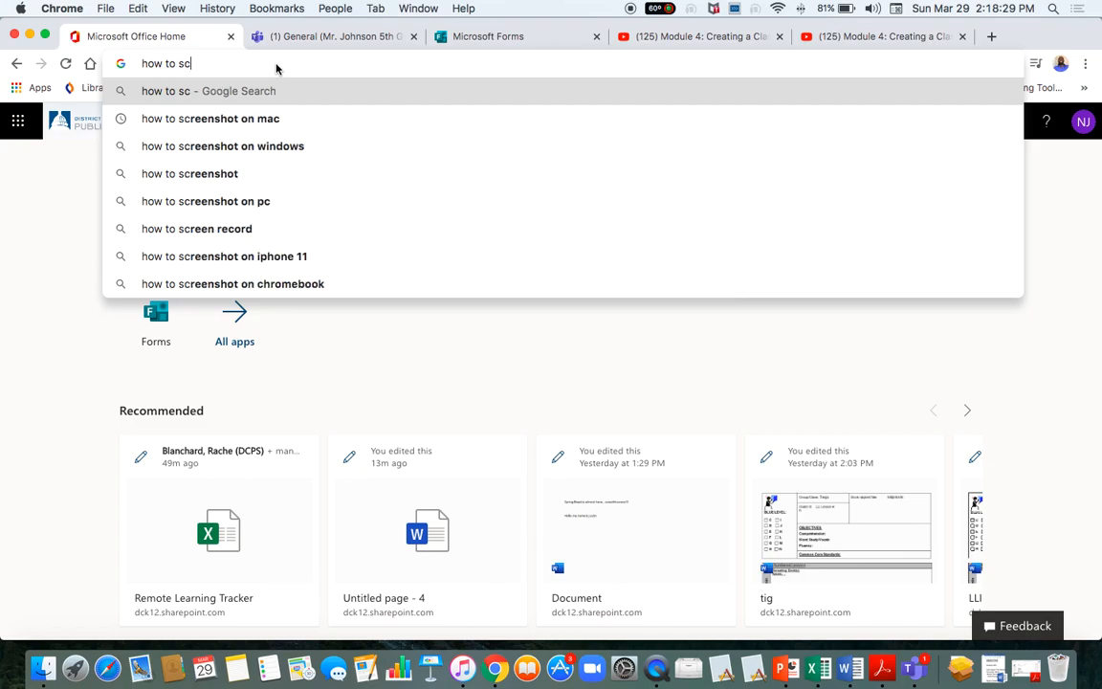
type("ree")
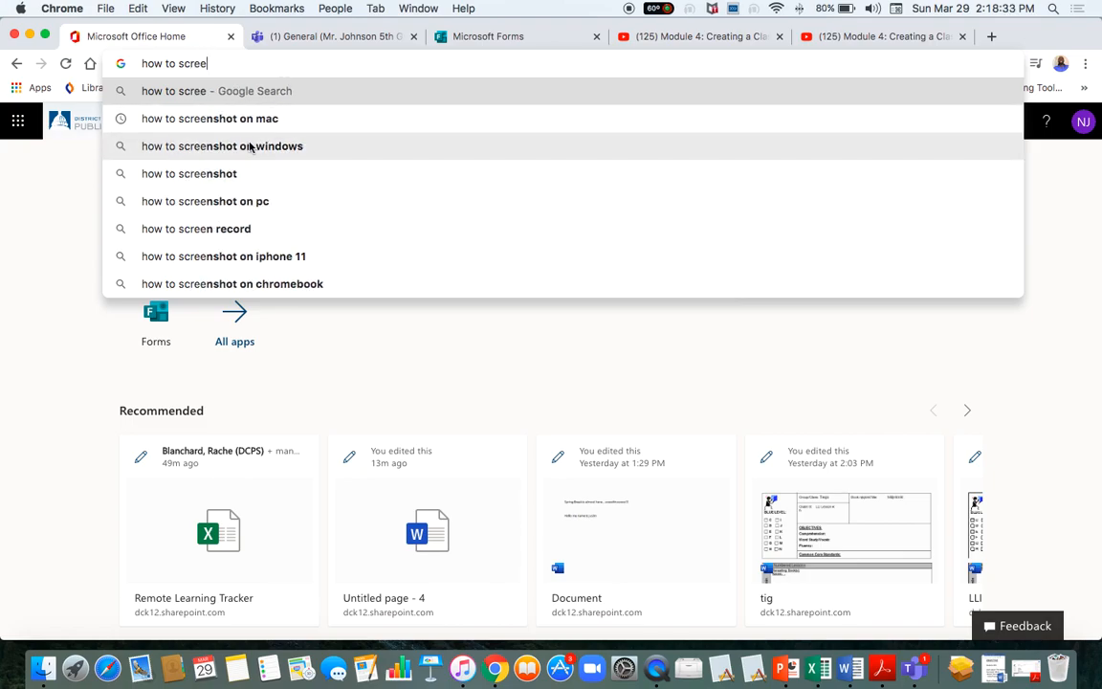
type("n record")
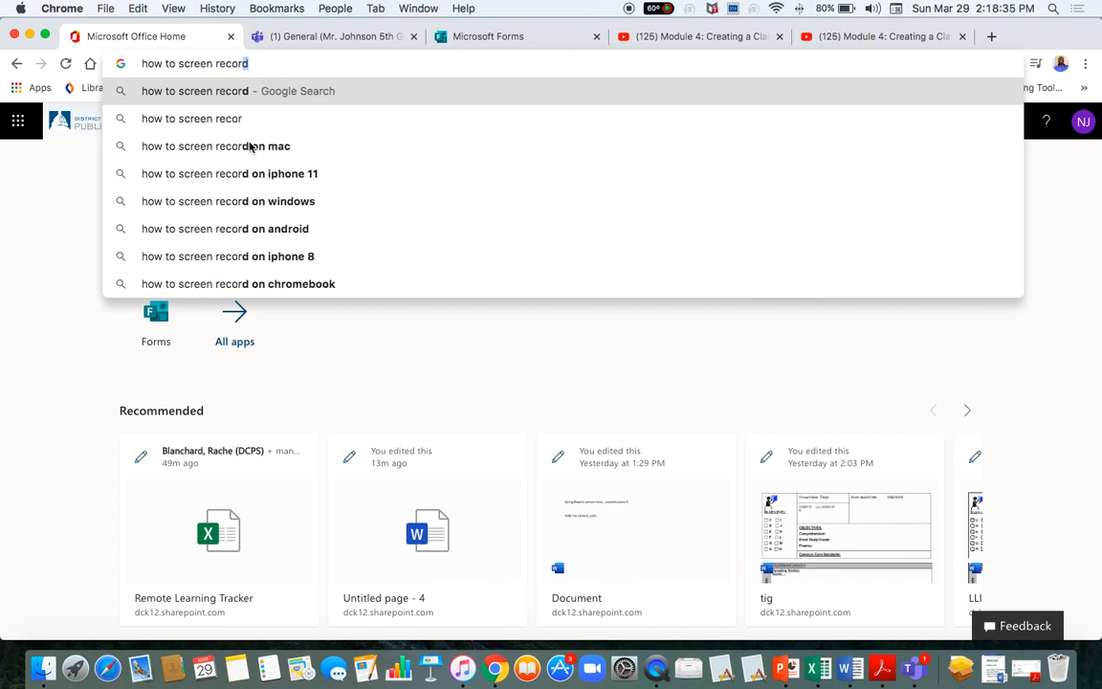
left_click(254, 146)
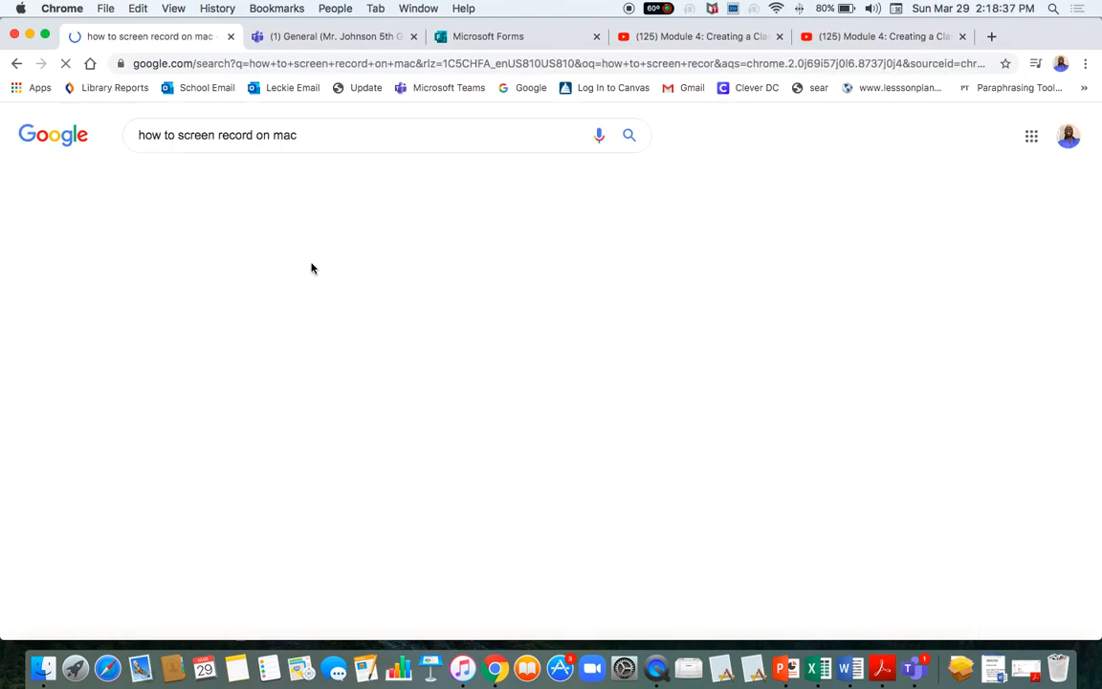
Scan the results and open Apple Support's 'How to record the screen on your Mac' article.
scroll(391, 313, "down", 5)
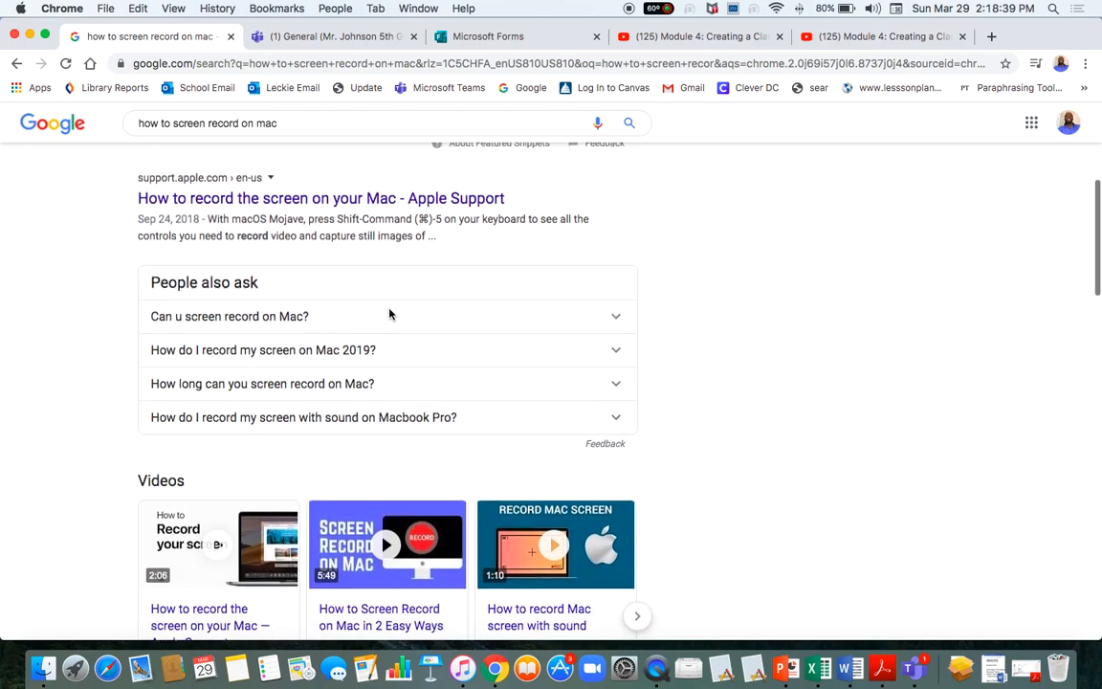
scroll(391, 314, "down", 3)
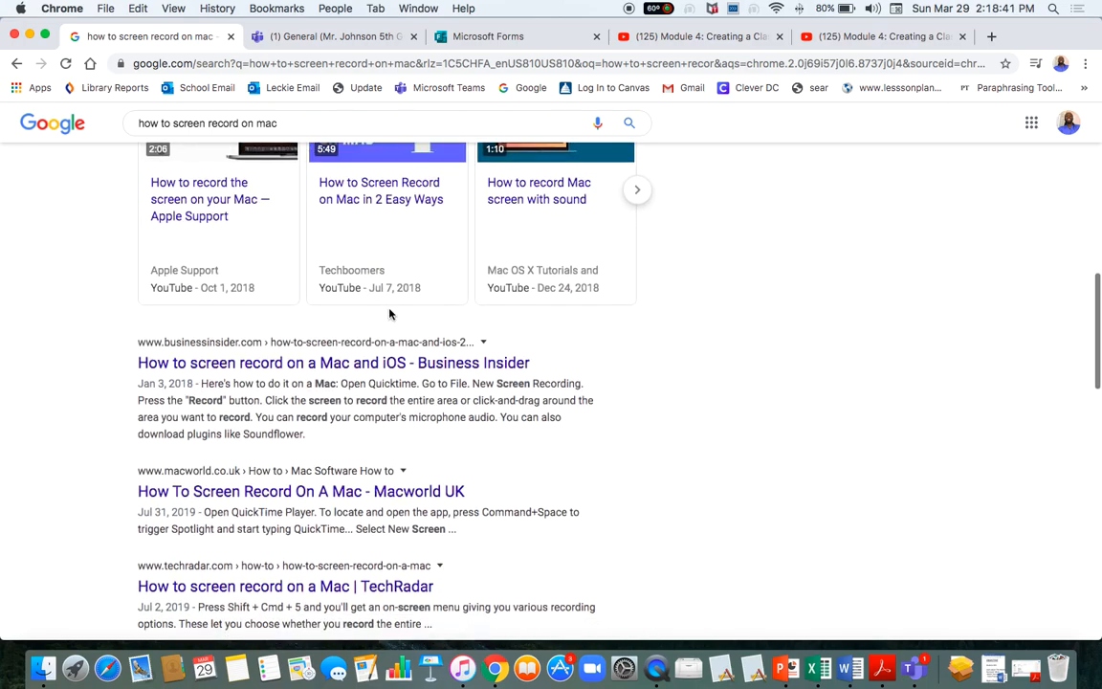
scroll(391, 315, "up", 2)
scroll(391, 315, "up", 5)
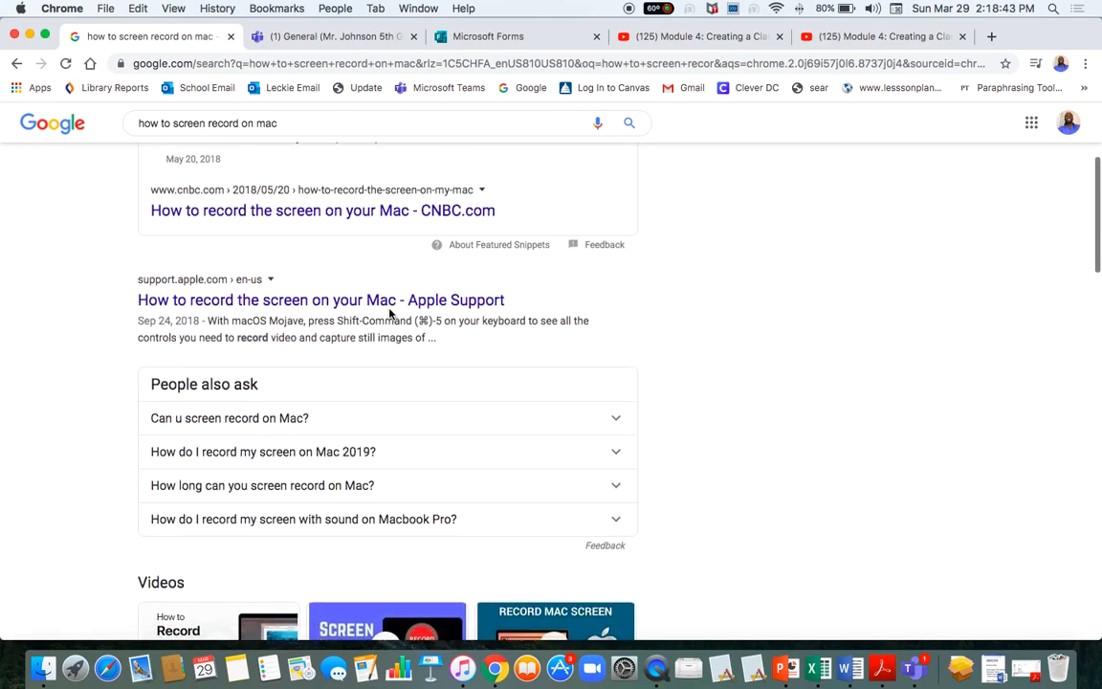
left_click(277, 379)
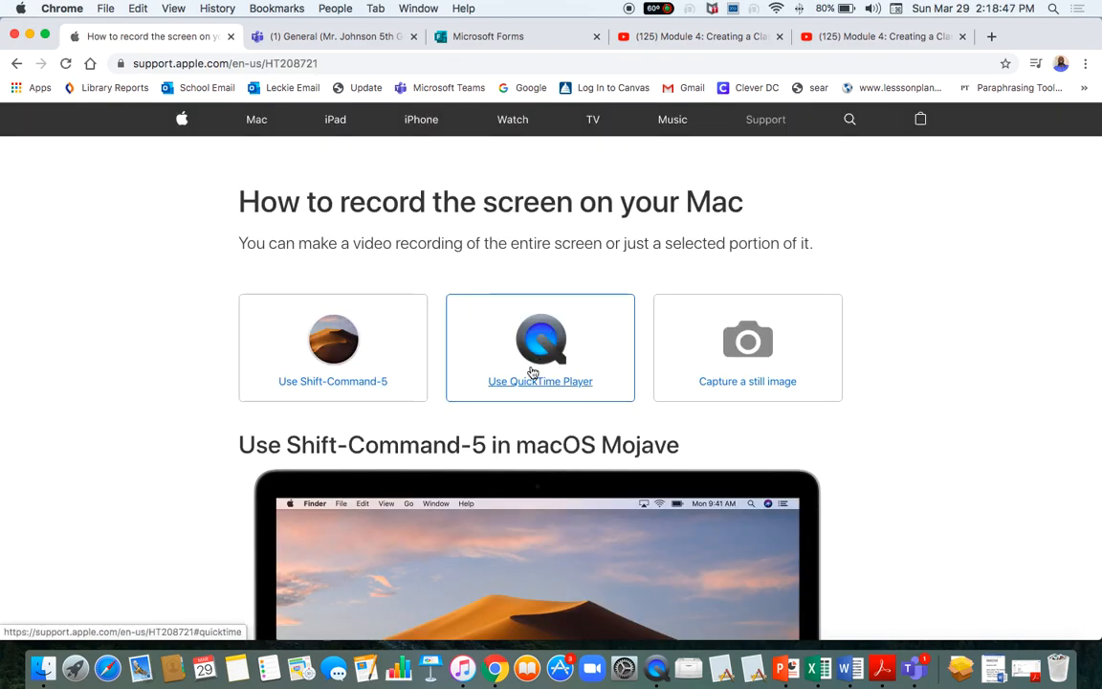
Jump to the article's 'Use QuickTime Player' section.
left_click(546, 383)
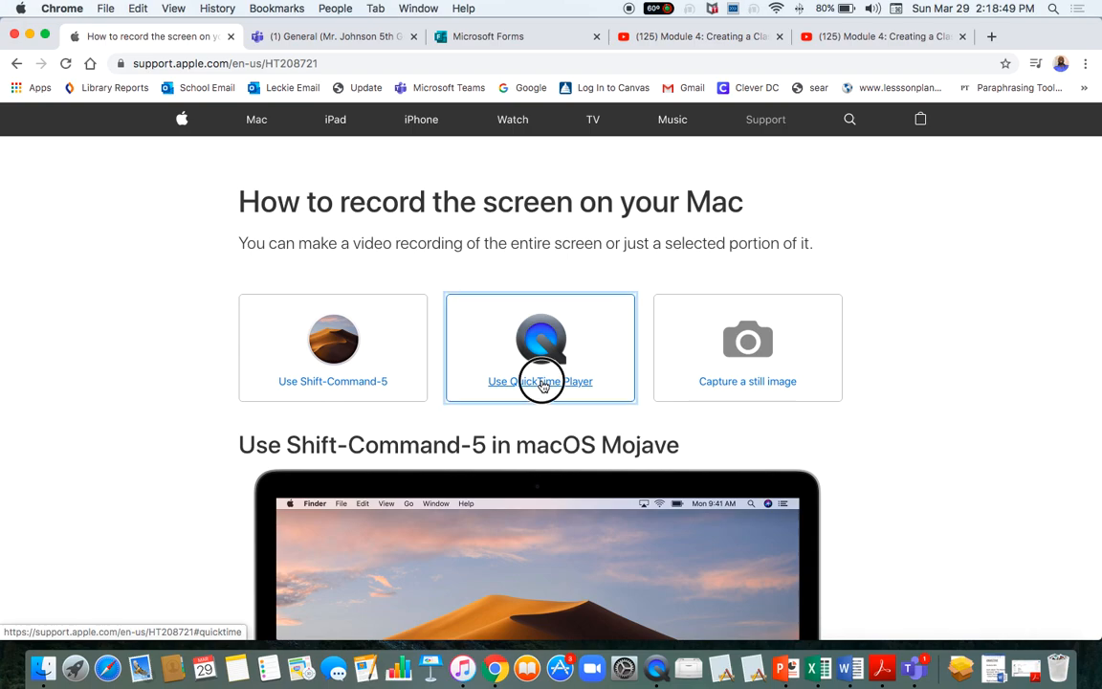
scroll(541, 384, "down", 1)
scroll(543, 385, "up", 1)
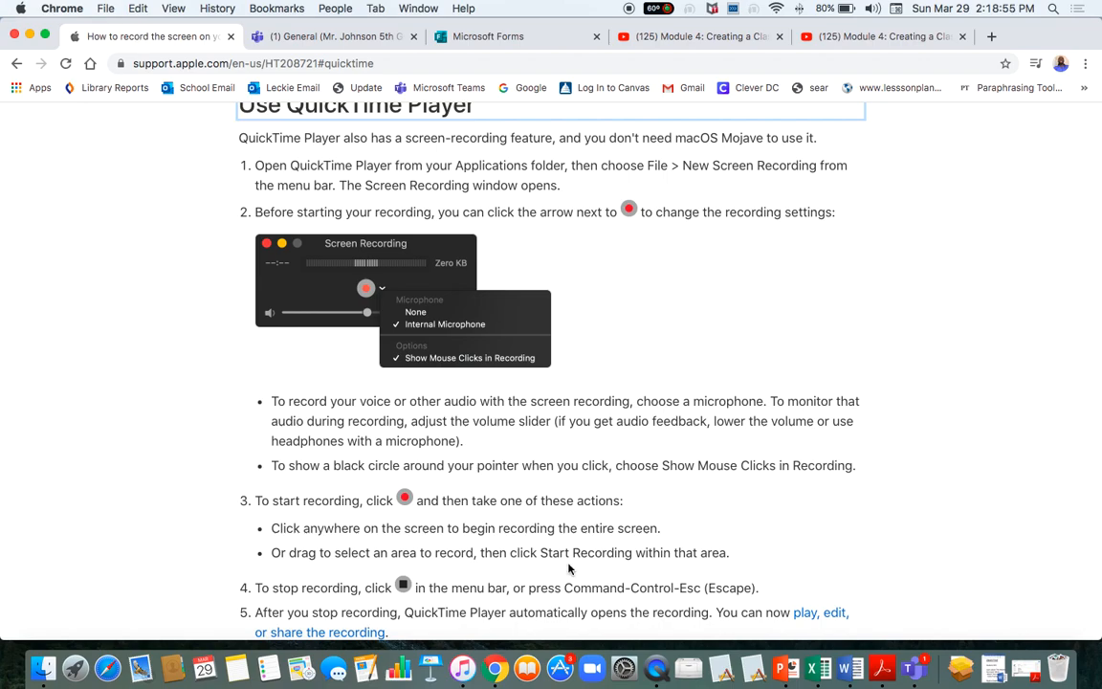
Compare QuickTime's File menu with the article, then read through the New Screen Recording steps.
left_click(653, 668)
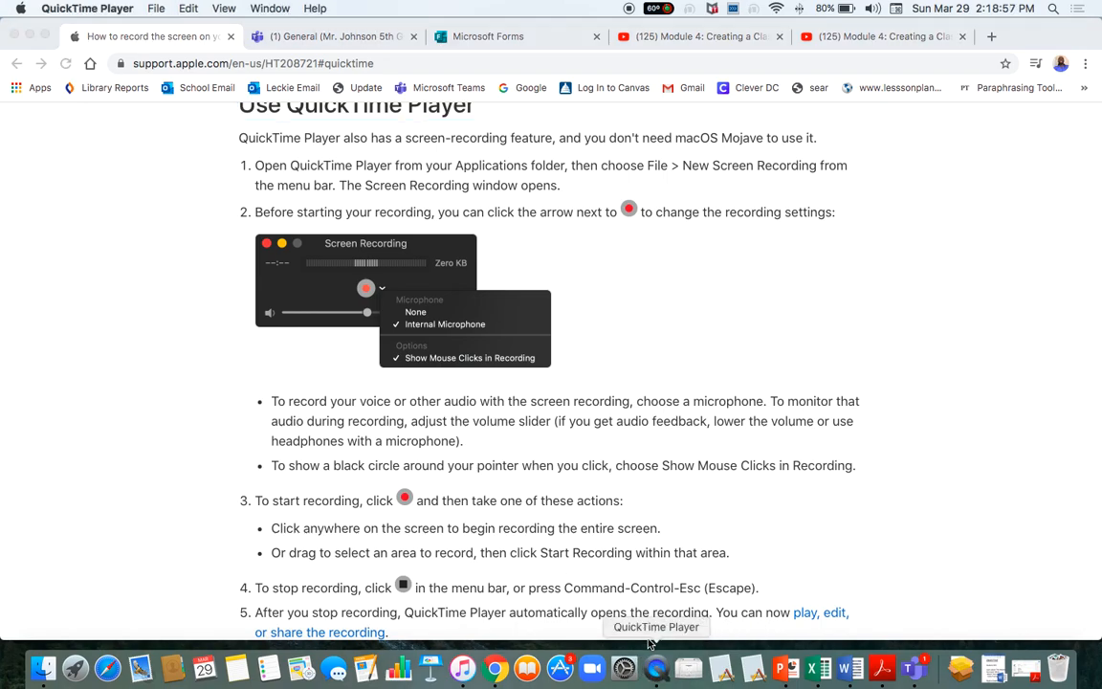
left_click(155, 8)
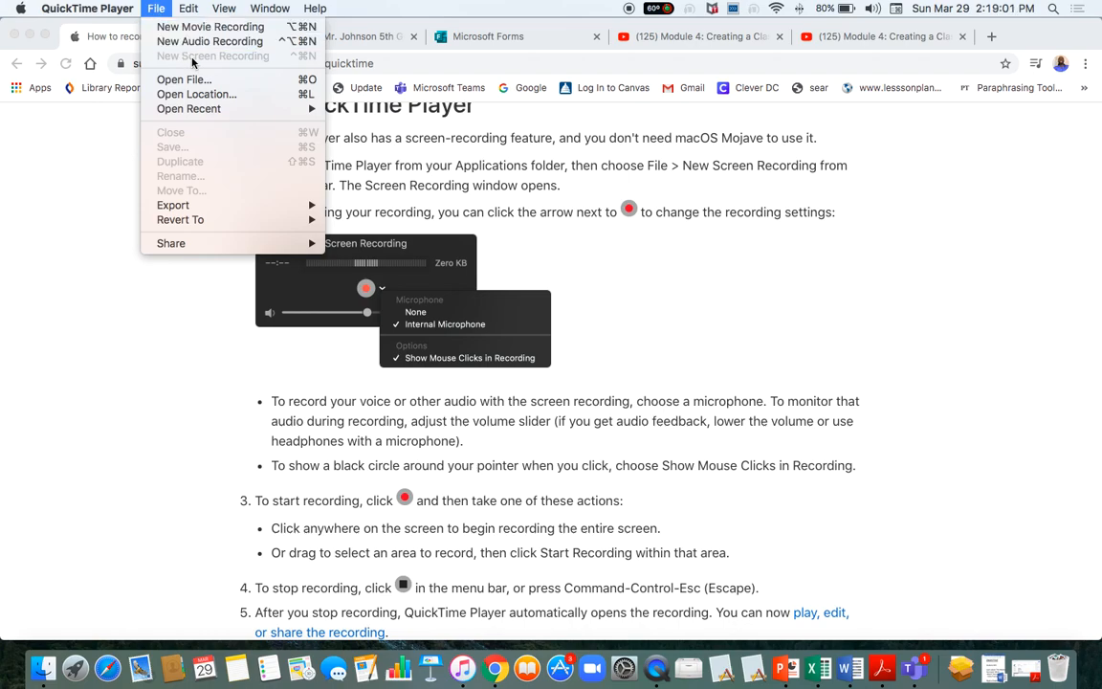
left_click(167, 362)
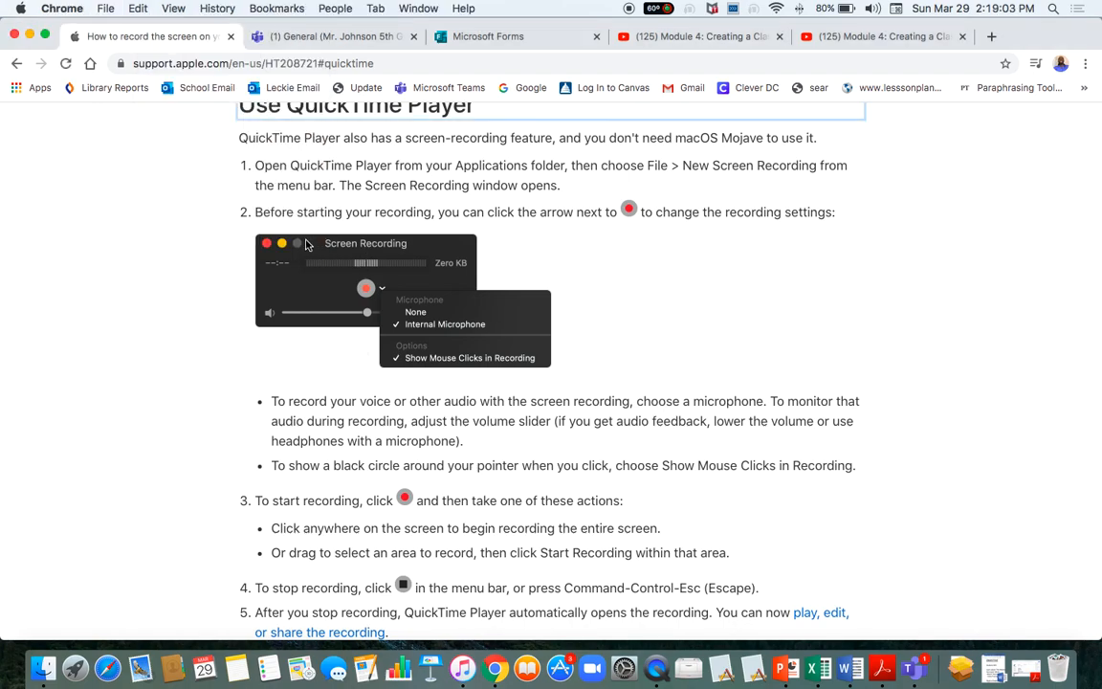
scroll(364, 306, "up", 3)
scroll(398, 344, "down", 2)
scroll(398, 343, "down", 1)
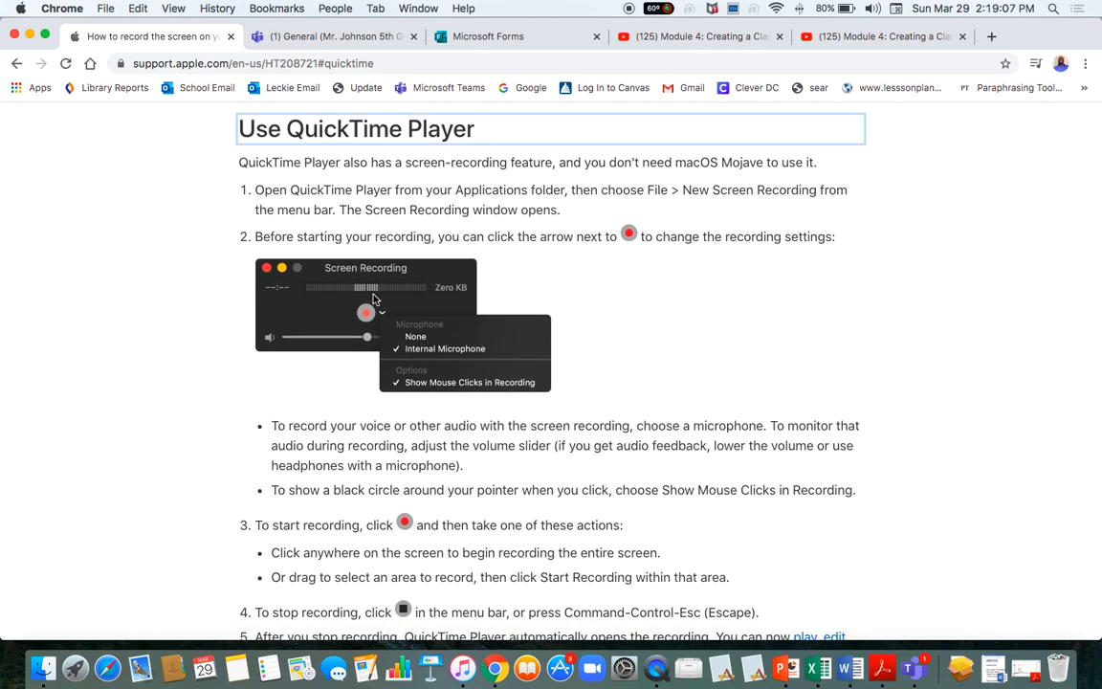
scroll(388, 363, "down", 1)
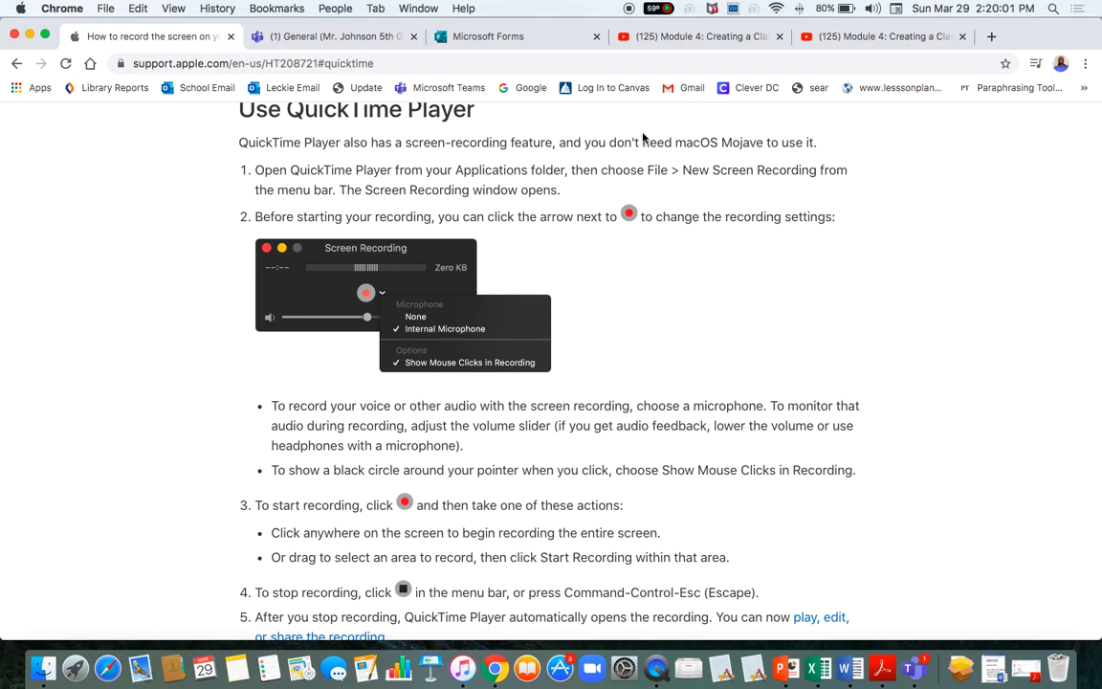
Switch back to the Teams tab, scroll up the General posts, and glance at the more apps list.
left_click(306, 37)
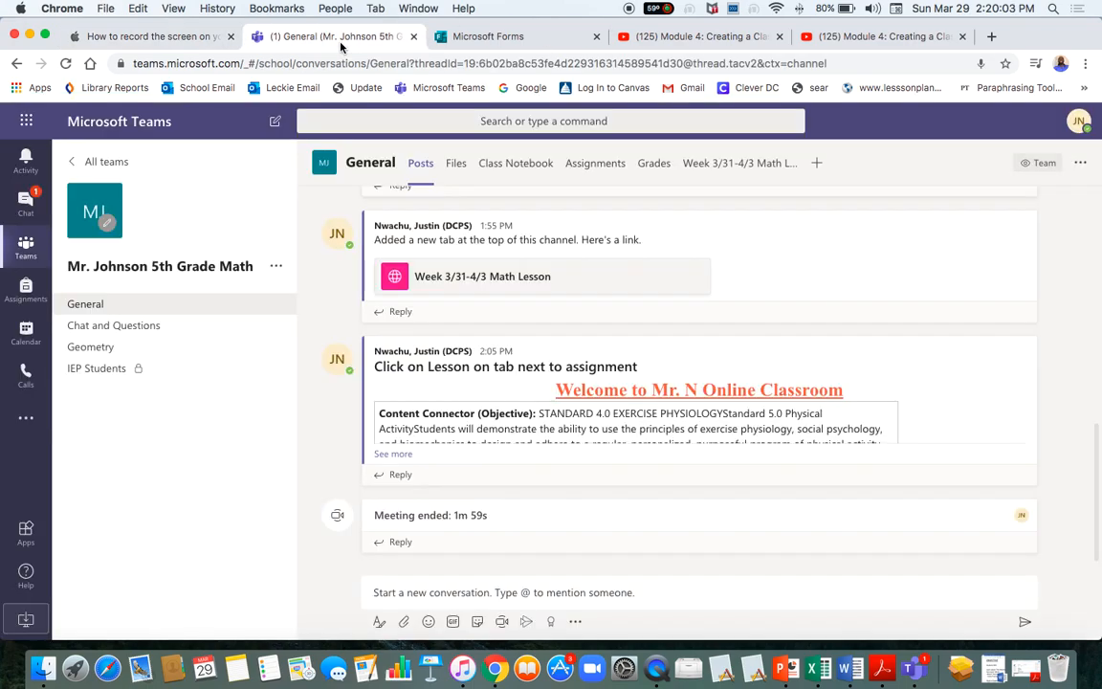
scroll(654, 451, "up", 10)
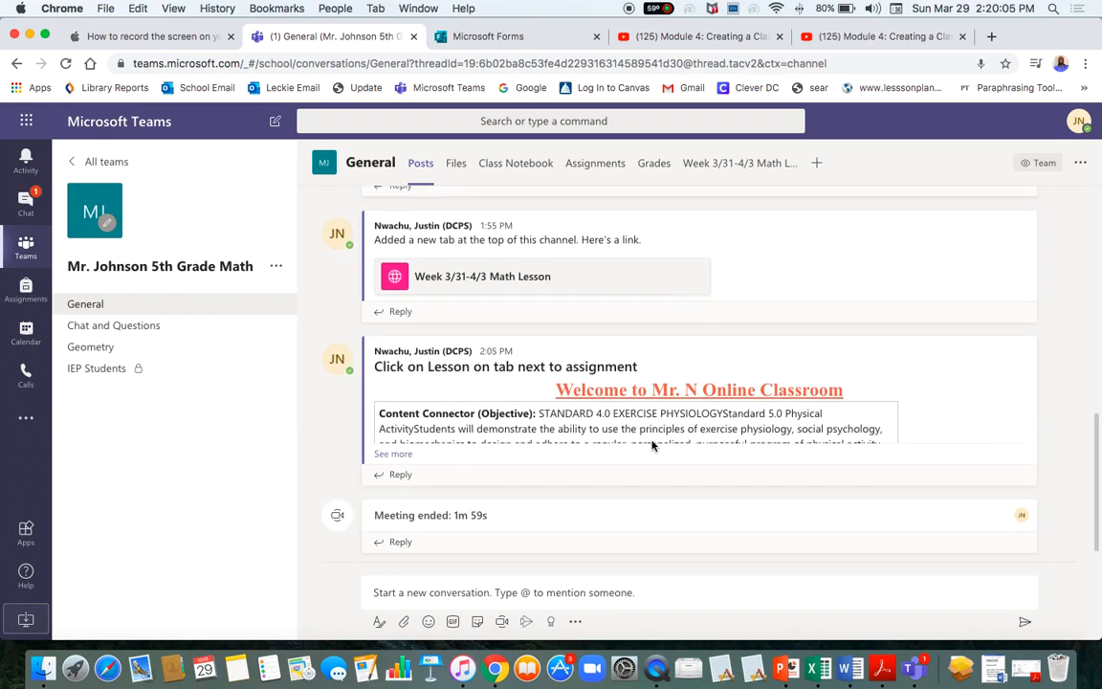
scroll(653, 446, "up", 1)
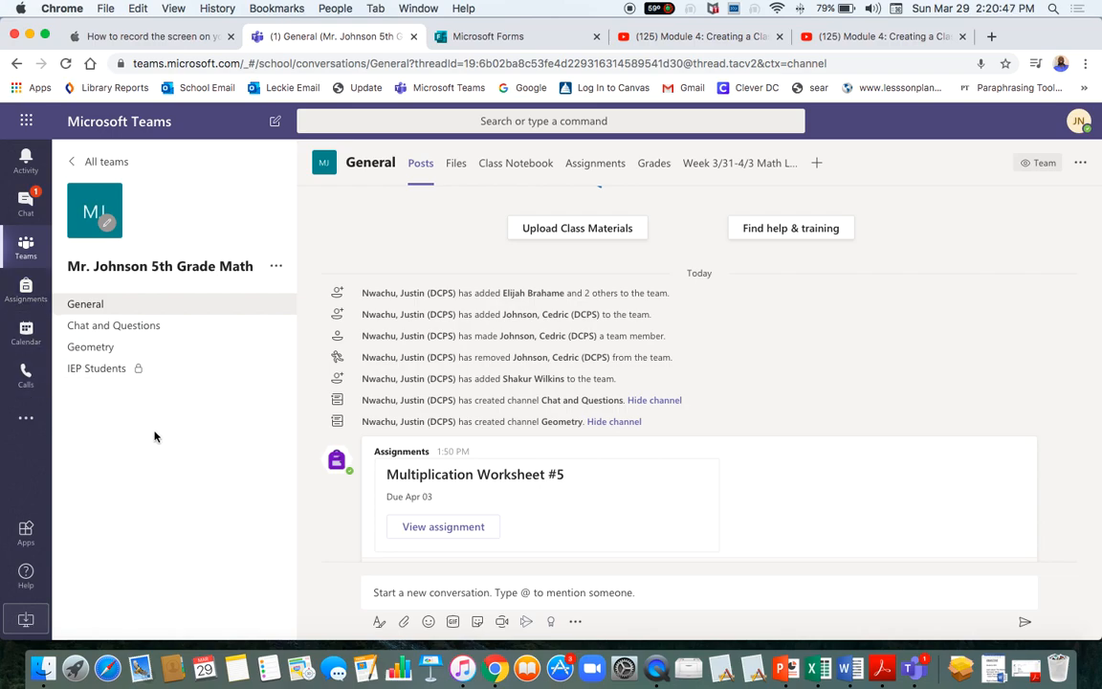
left_click(40, 430)
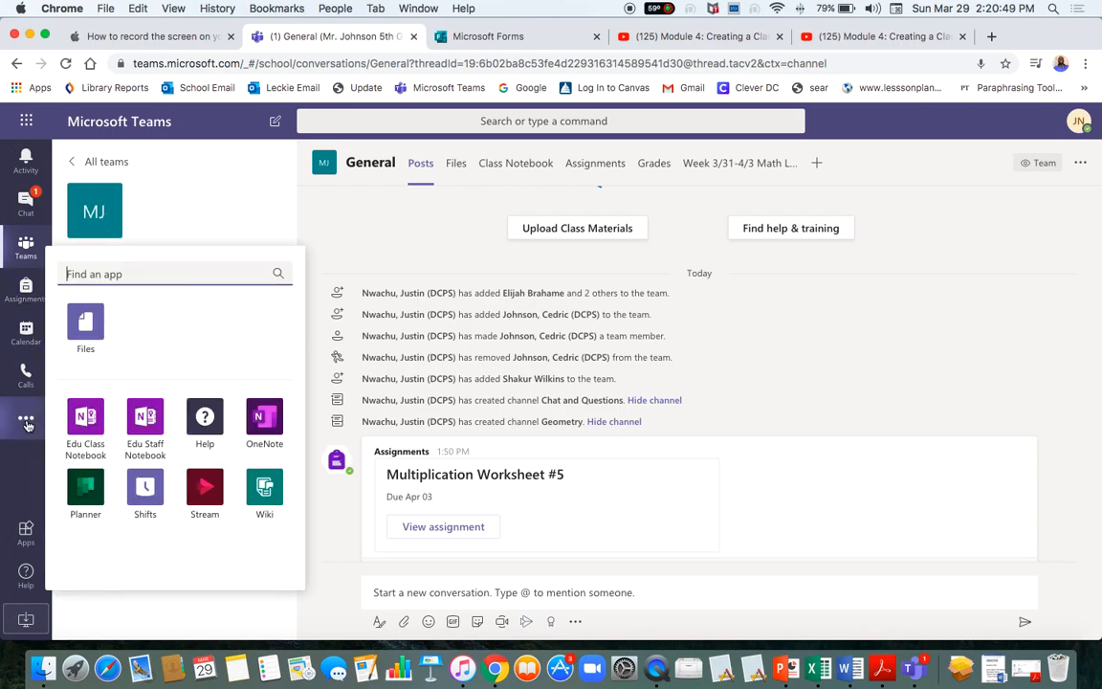
left_click(142, 608)
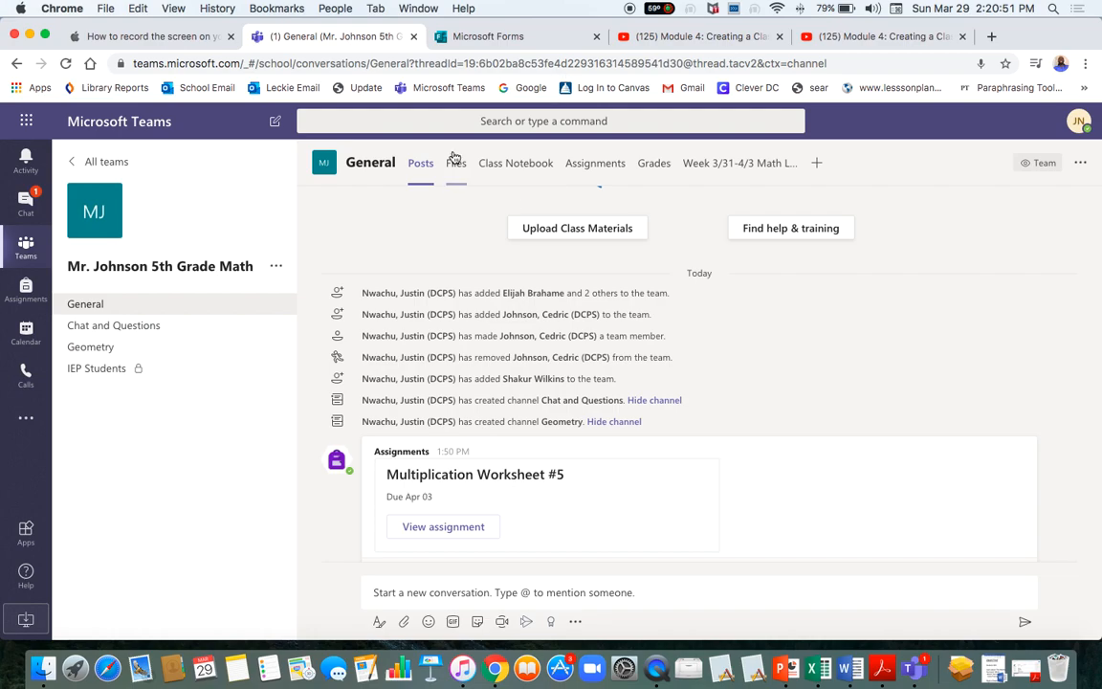